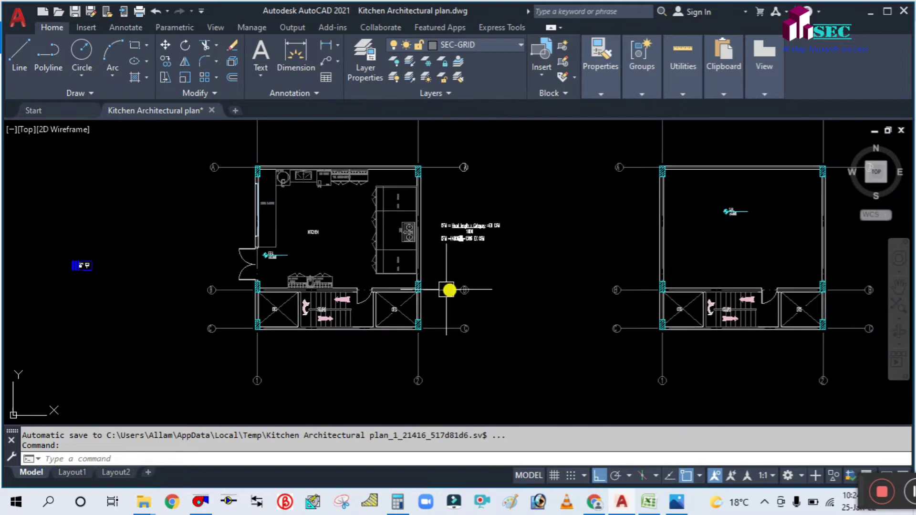
Step: Examine the furnished kitchen plan and the adjacent empty plan, including their stair areas
scroll(297, 289, up, 2)
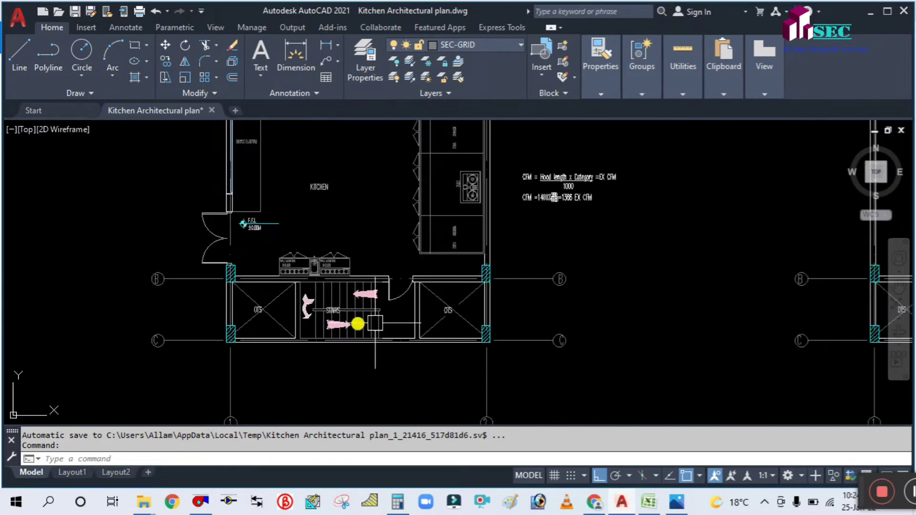
scroll(358, 323, down, 2)
middle_drag(599, 313, 522, 299)
scroll(674, 293, up, 3)
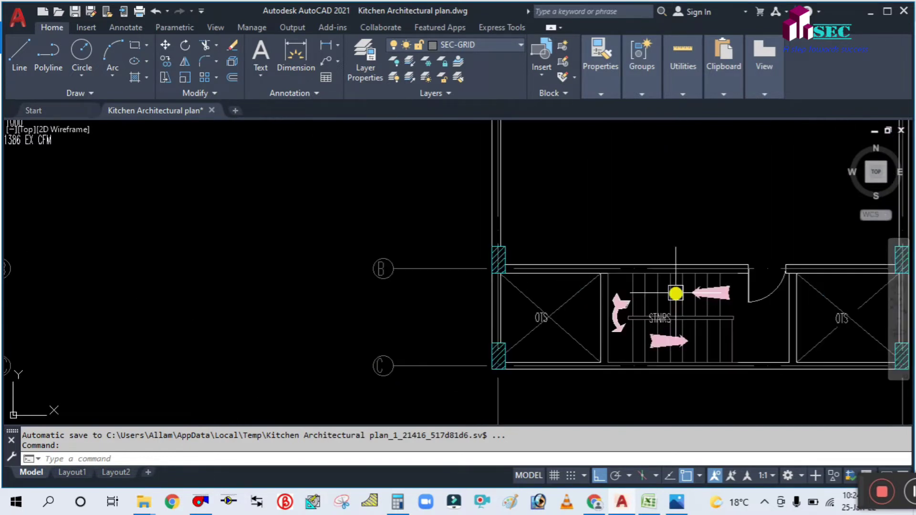
scroll(658, 267, down, 3)
scroll(663, 198, up, 3)
scroll(653, 204, down, 3)
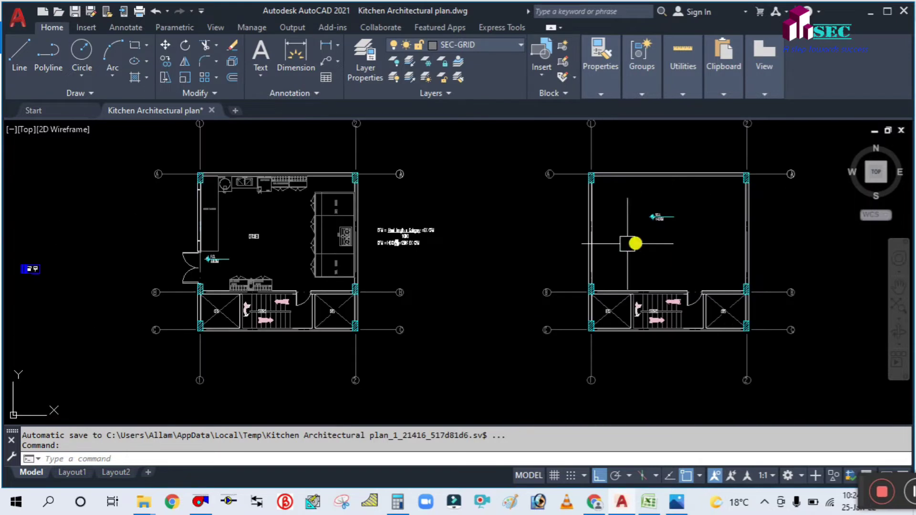
scroll(499, 274, up, 2)
scroll(429, 286, up, 2)
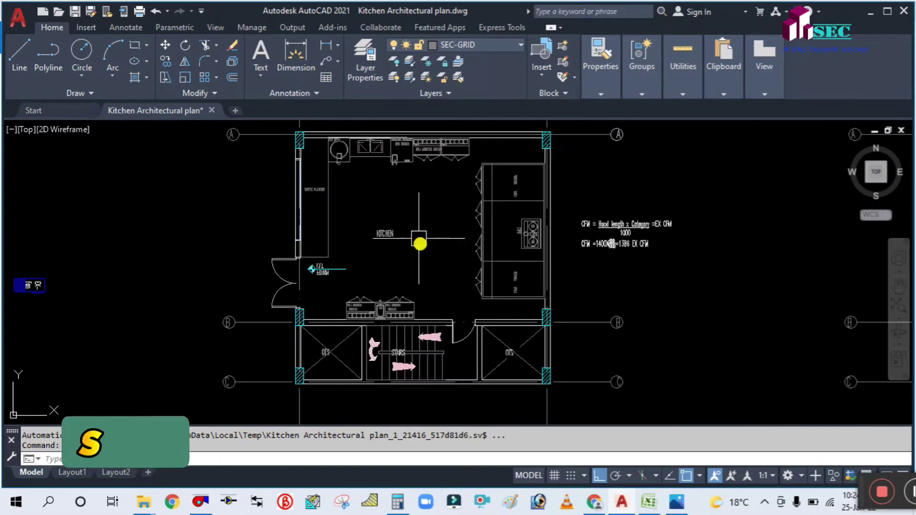
Step: Examine the kitchen plan's stove, dish washer, oven, wall-mounted shelves and stair area
scroll(550, 254, up, 4)
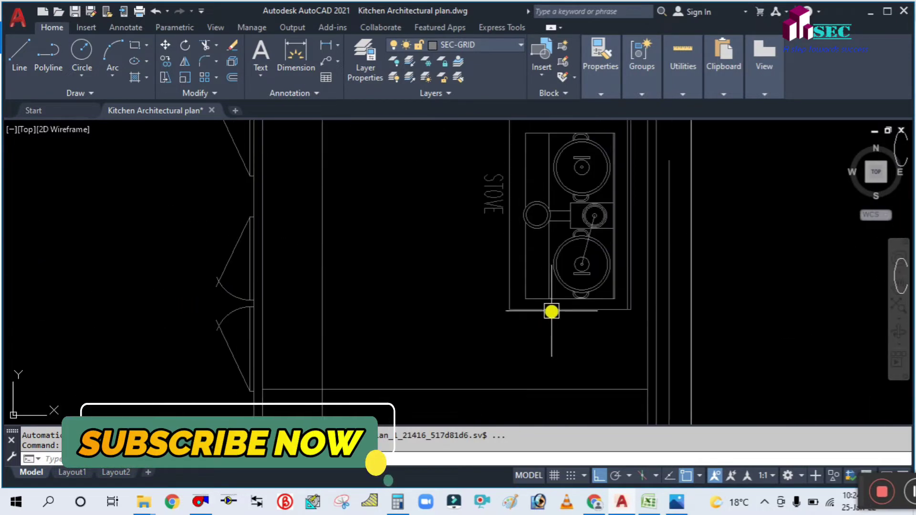
click(552, 310)
scroll(434, 329, down, 4)
key(Escape)
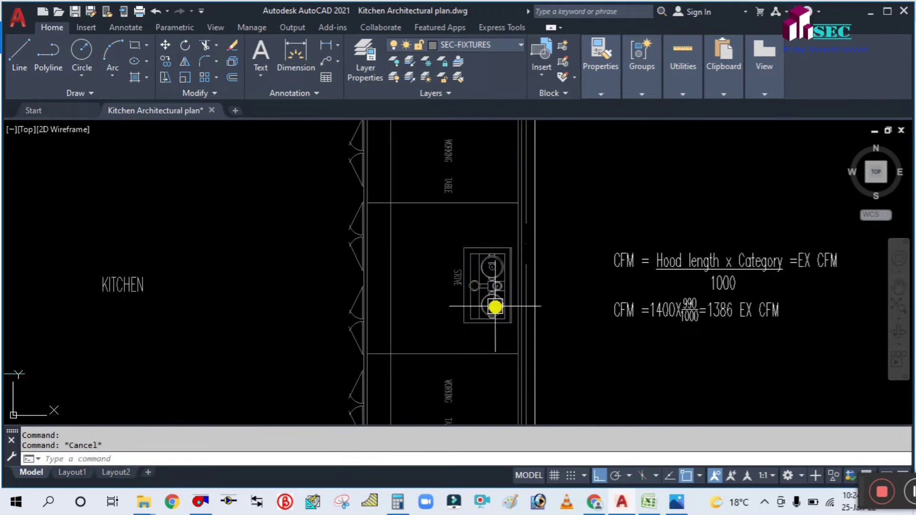
scroll(495, 307, down, 4)
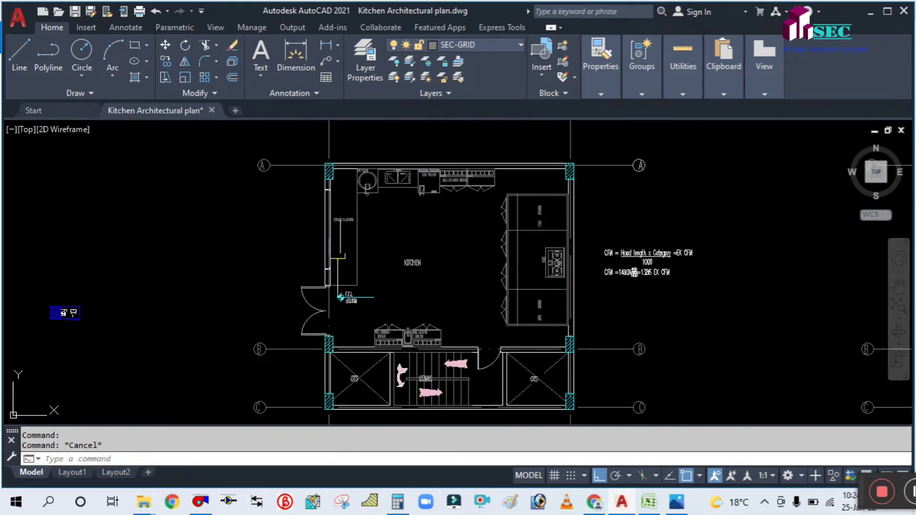
scroll(458, 188, up, 5)
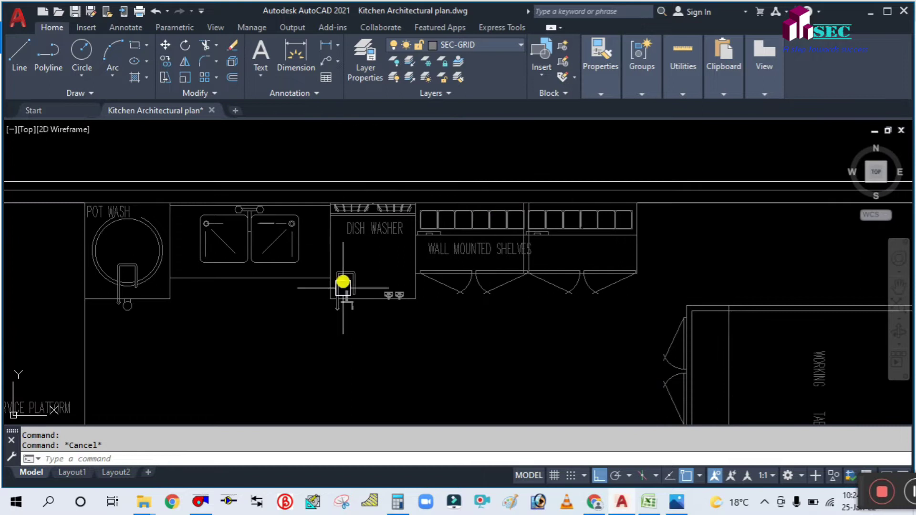
scroll(306, 267, down, 5)
middle_drag(307, 301, 333, 196)
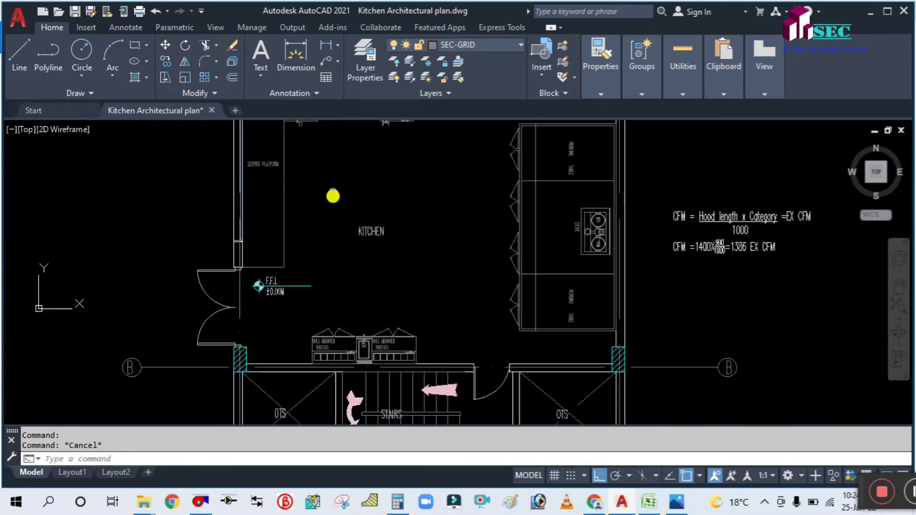
scroll(360, 360, up, 5)
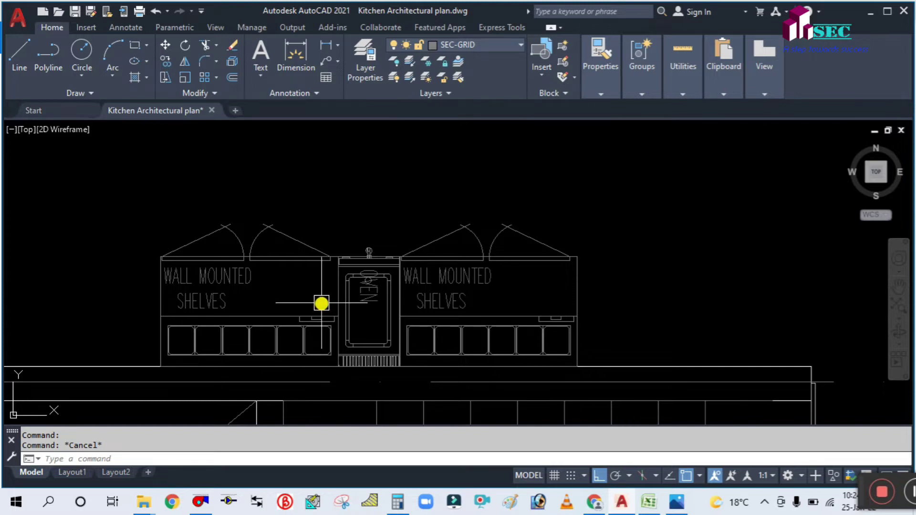
scroll(333, 293, down, 5)
middle_drag(294, 282, 307, 256)
scroll(582, 342, up, 2)
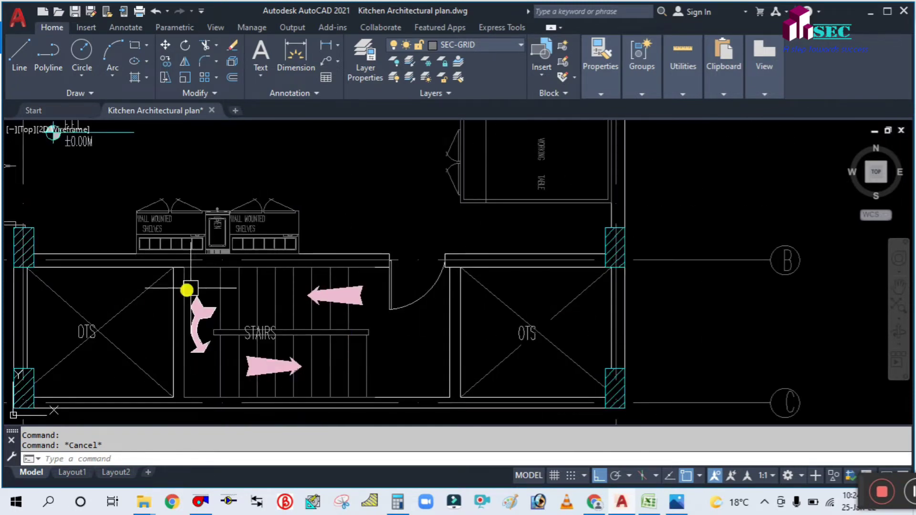
scroll(314, 318, down, 2)
middle_drag(290, 221, 356, 317)
scroll(380, 282, down, 4)
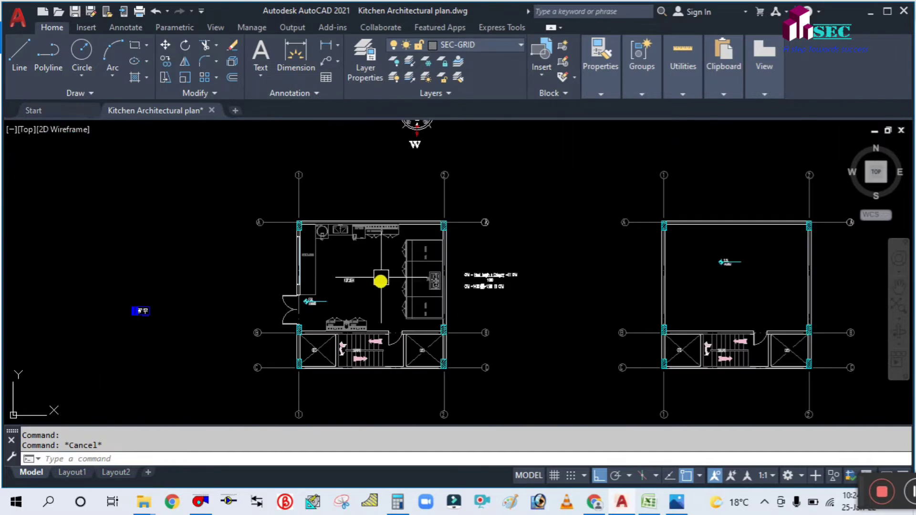
Step: Examine the overall kitchen layout and the stove's position between the two working tables
scroll(363, 242, up, 3)
middle_drag(360, 286, 354, 229)
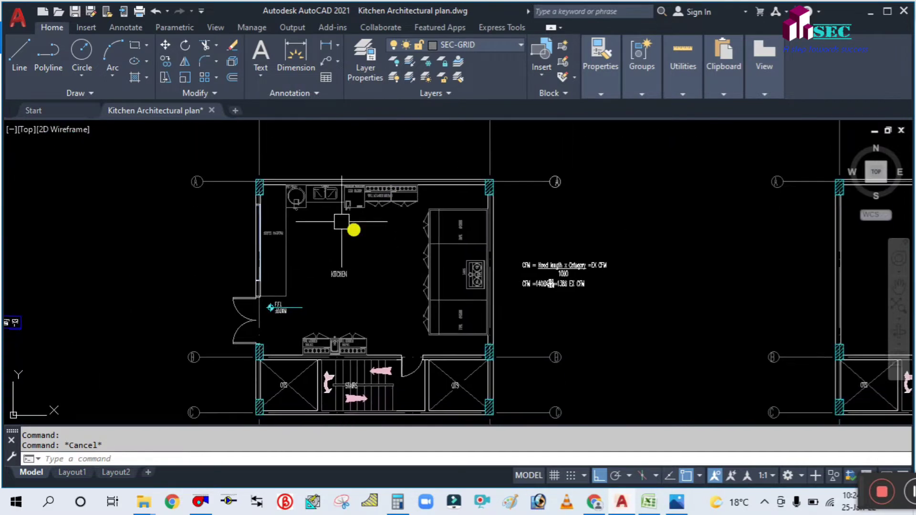
middle_drag(323, 276, 357, 278)
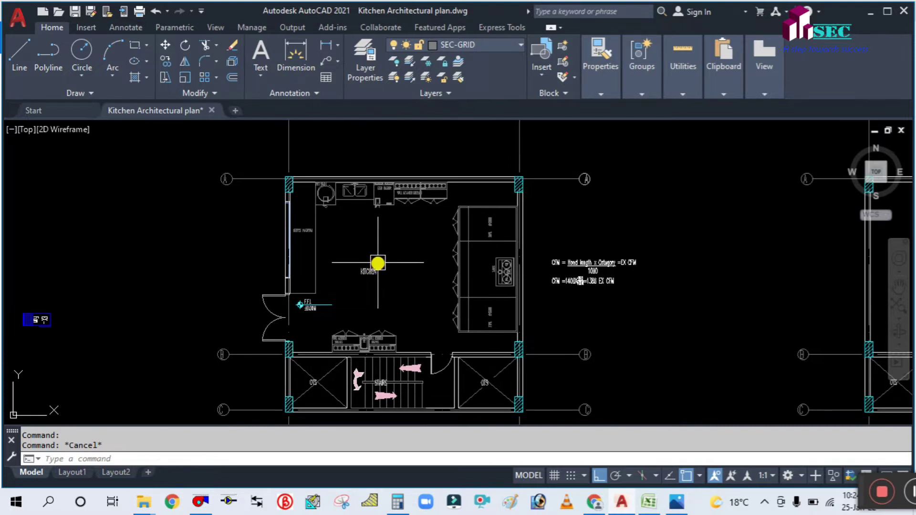
middle_drag(419, 296, 388, 256)
scroll(454, 225, up, 2)
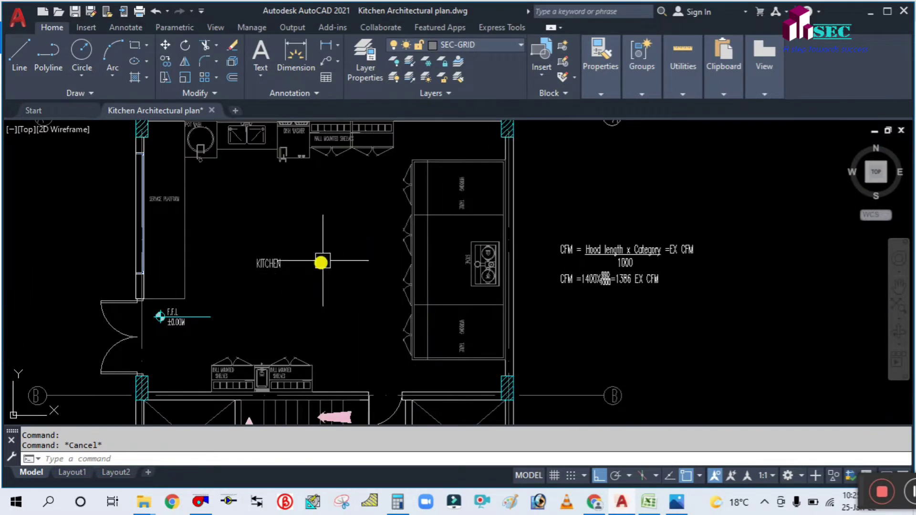
scroll(513, 248, up, 2)
scroll(468, 307, up, 4)
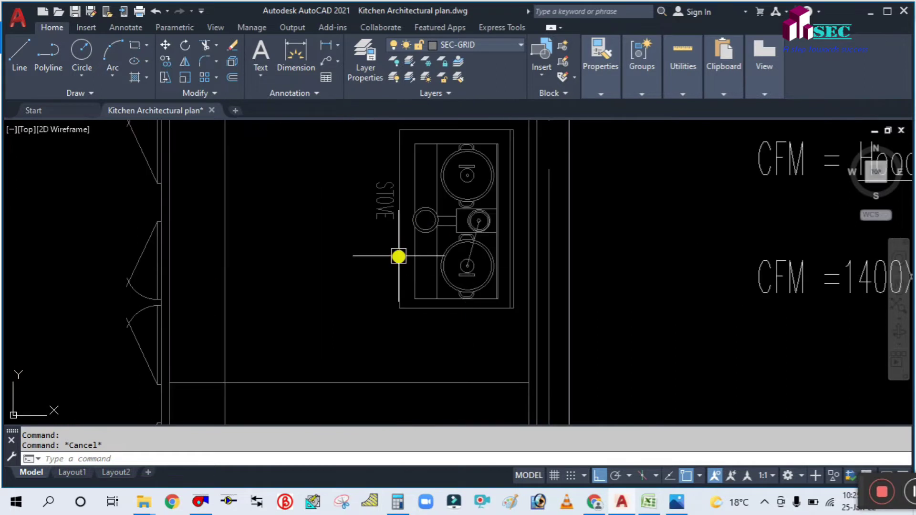
scroll(403, 281, down, 3)
scroll(301, 295, down, 2)
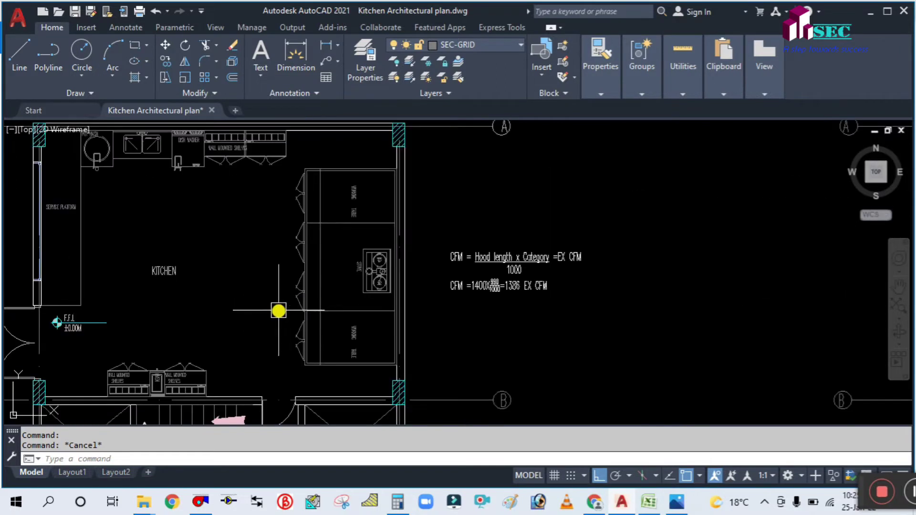
middle_drag(279, 310, 286, 276)
scroll(399, 229, up, 4)
scroll(409, 278, down, 2)
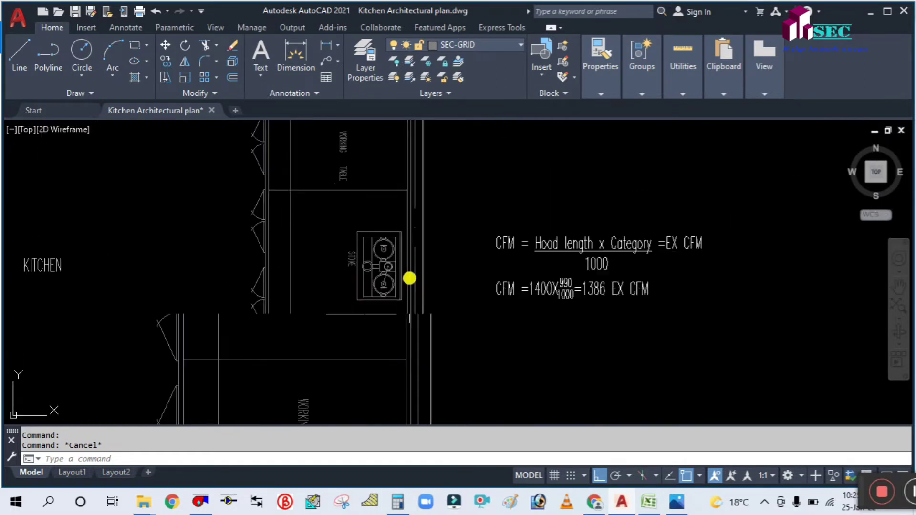
scroll(367, 323, down, 2)
middle_drag(368, 323, 368, 278)
scroll(402, 208, up, 3)
scroll(339, 330, up, 1)
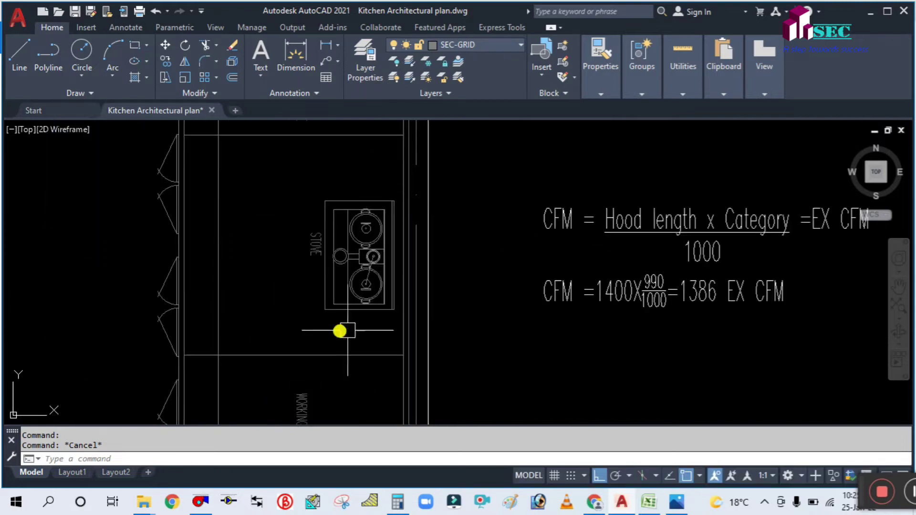
scroll(359, 266, up, 1)
scroll(360, 266, down, 3)
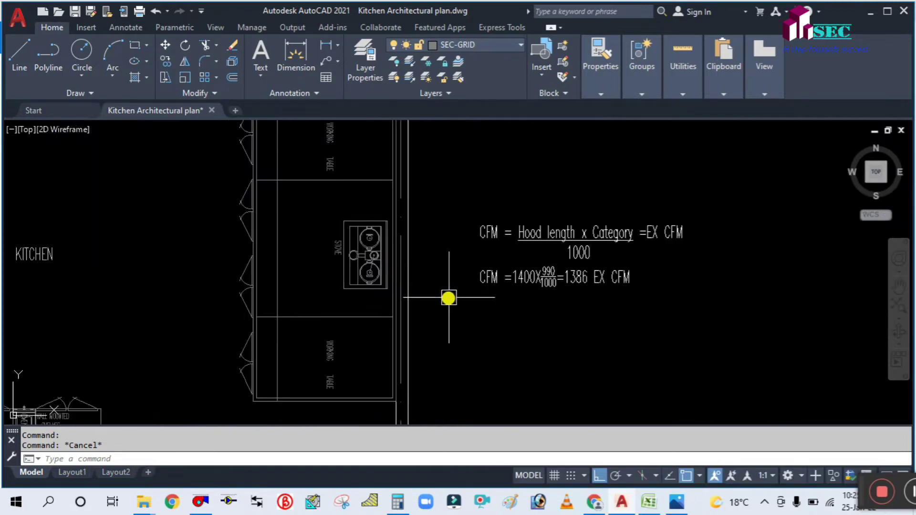
Step: Examine the exhaust CFM formula beside the kitchen plan together with the stove it applies to
middle_drag(439, 317, 493, 307)
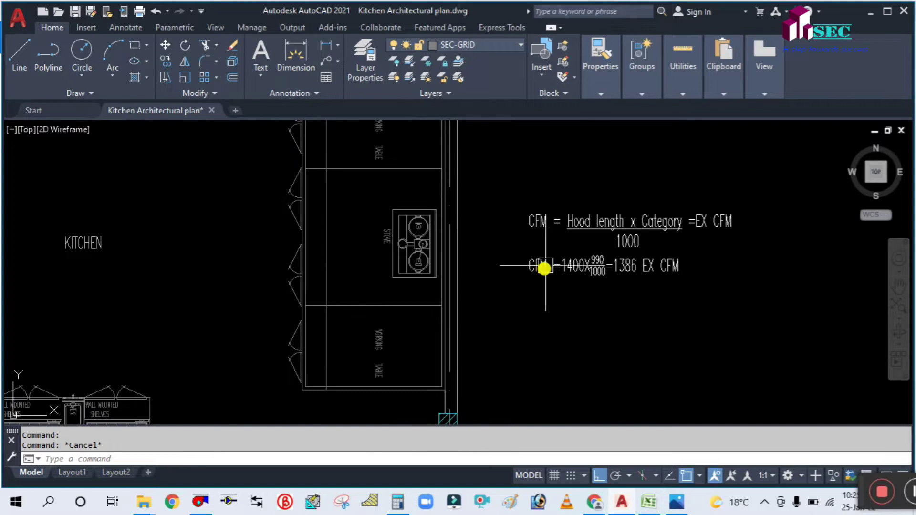
scroll(580, 238, up, 2)
scroll(510, 241, down, 2)
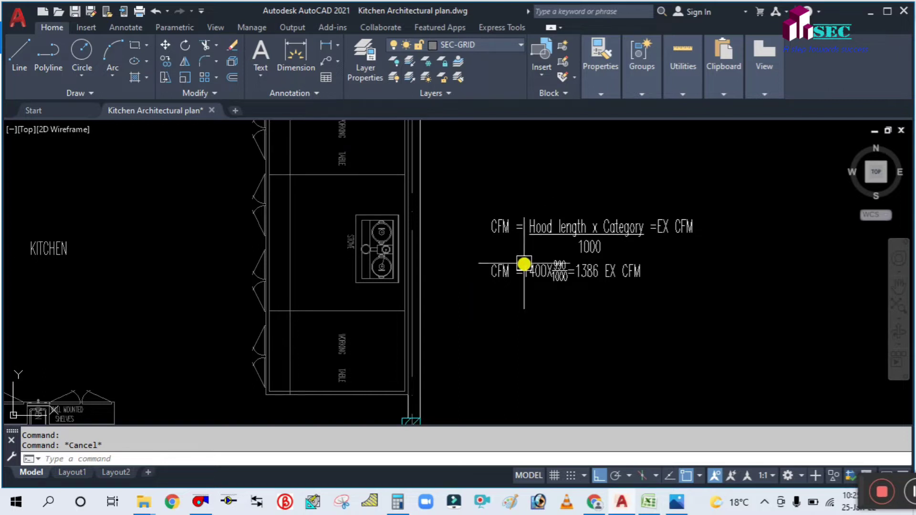
middle_drag(409, 314, 438, 318)
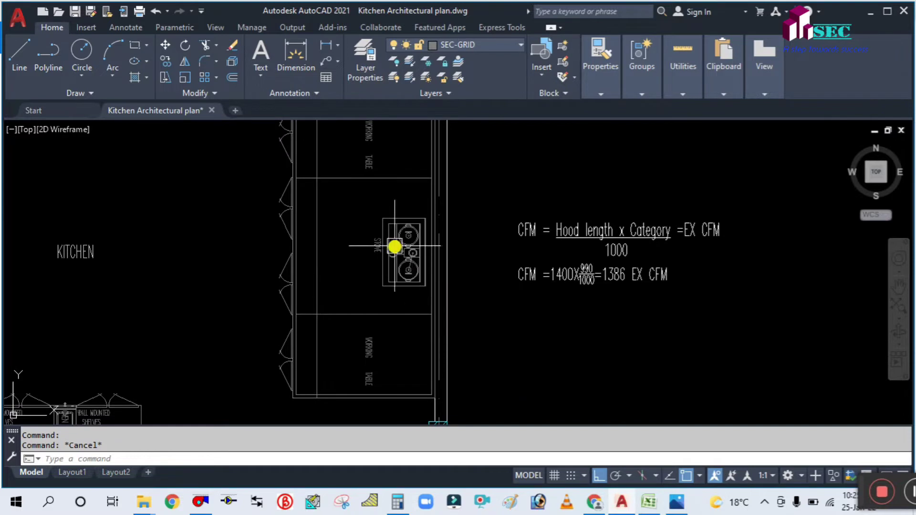
scroll(394, 245, up, 4)
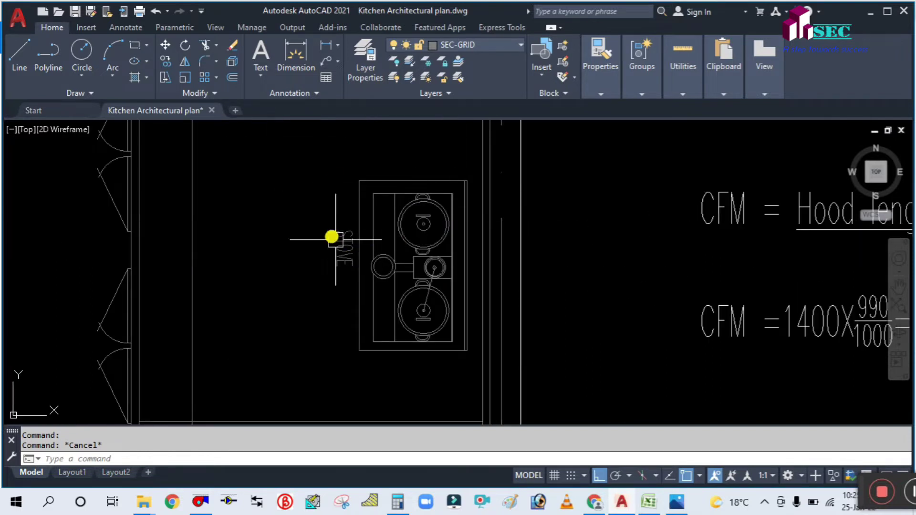
scroll(420, 224, down, 2)
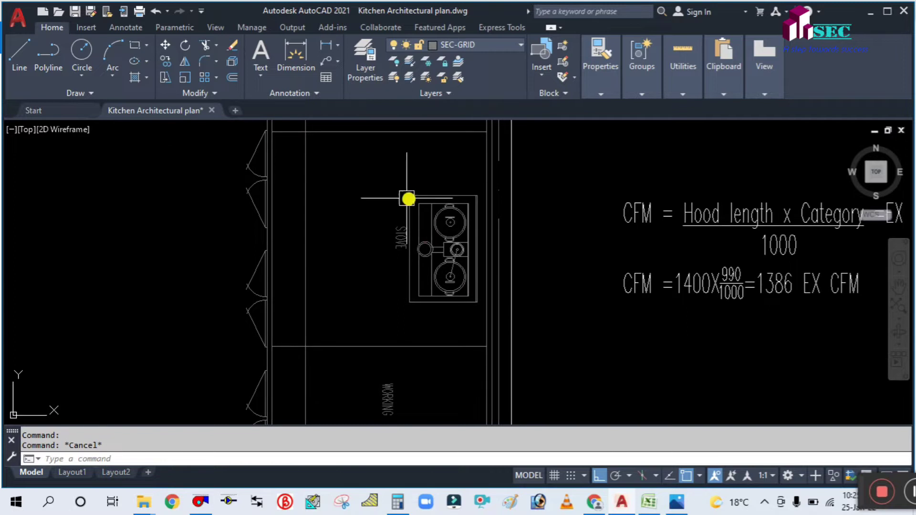
scroll(431, 267, up, 2)
middle_drag(385, 272, 360, 290)
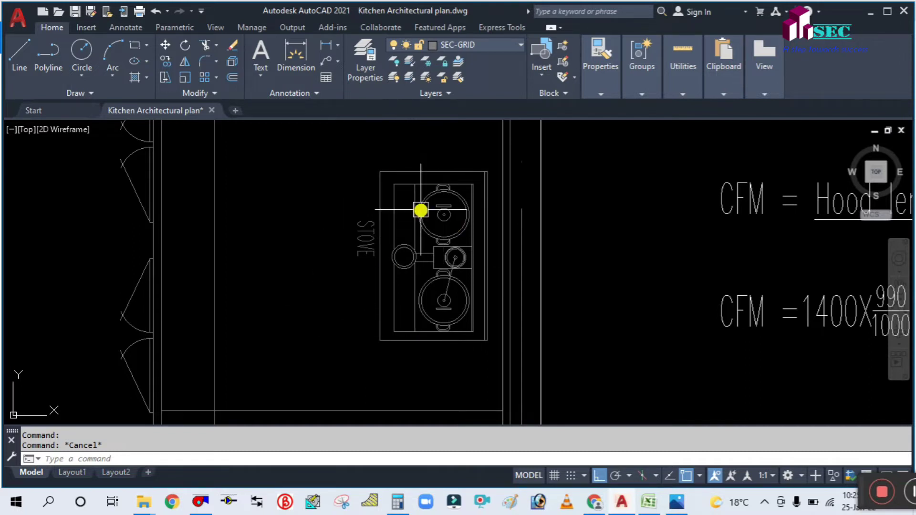
scroll(451, 235, down, 2)
scroll(407, 257, down, 1)
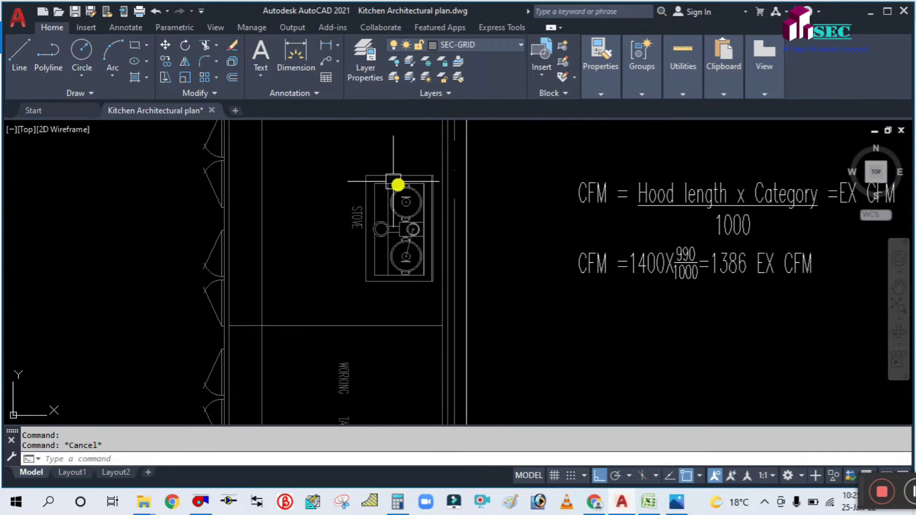
middle_drag(367, 211, 382, 239)
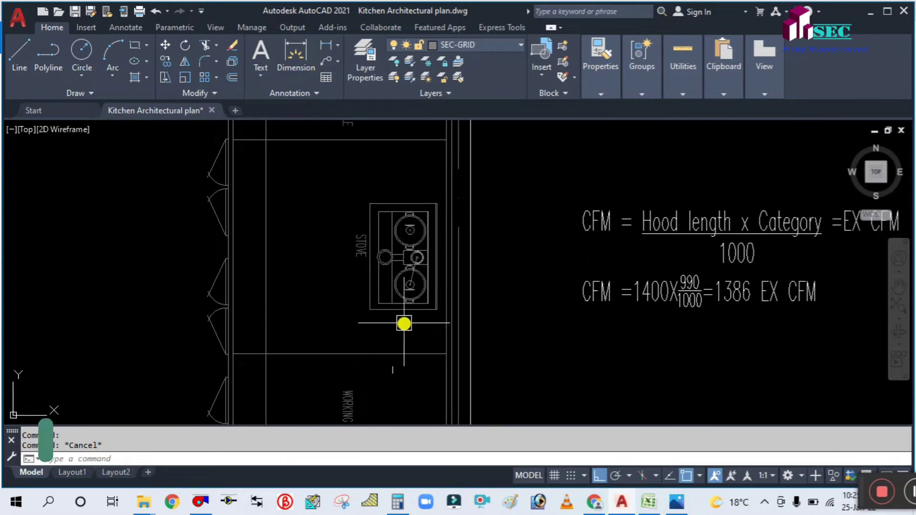
scroll(387, 325, up, 2)
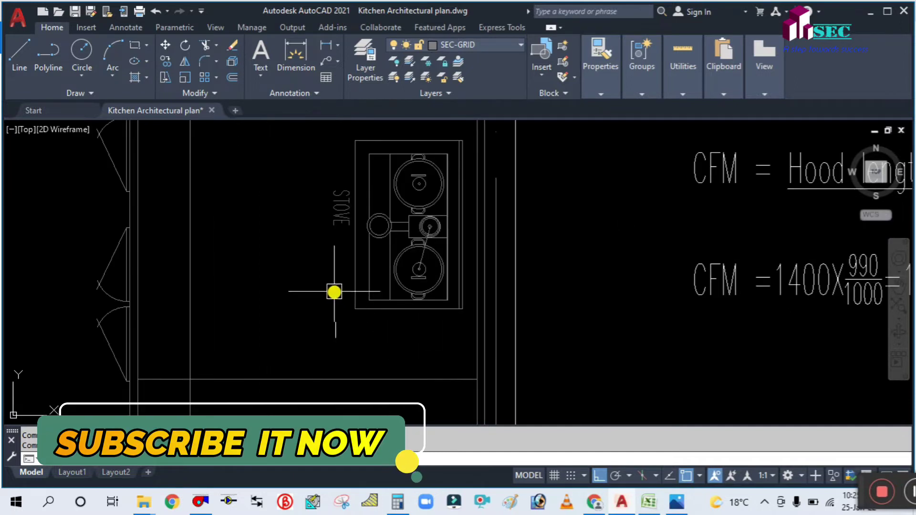
middle_drag(334, 292, 343, 331)
scroll(349, 331, down, 3)
key(Escape)
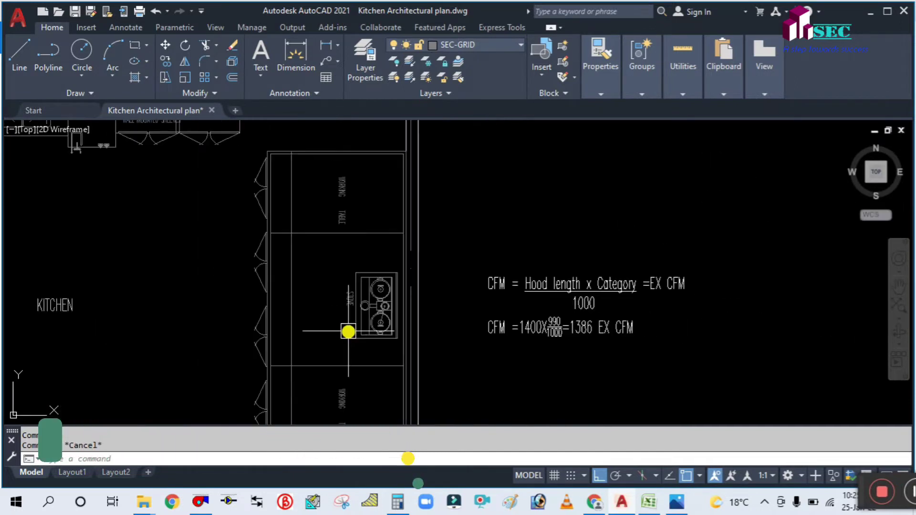
scroll(354, 321, down, 1)
scroll(377, 328, up, 2)
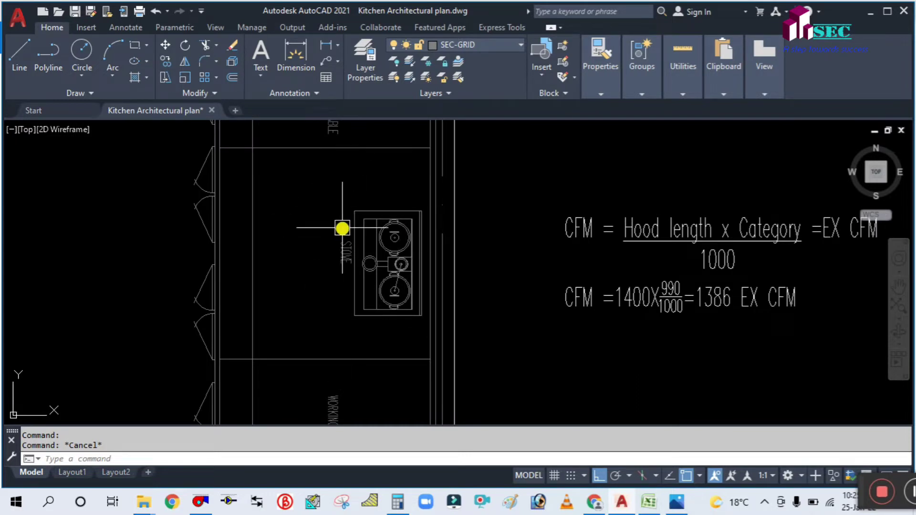
scroll(333, 277, down, 2)
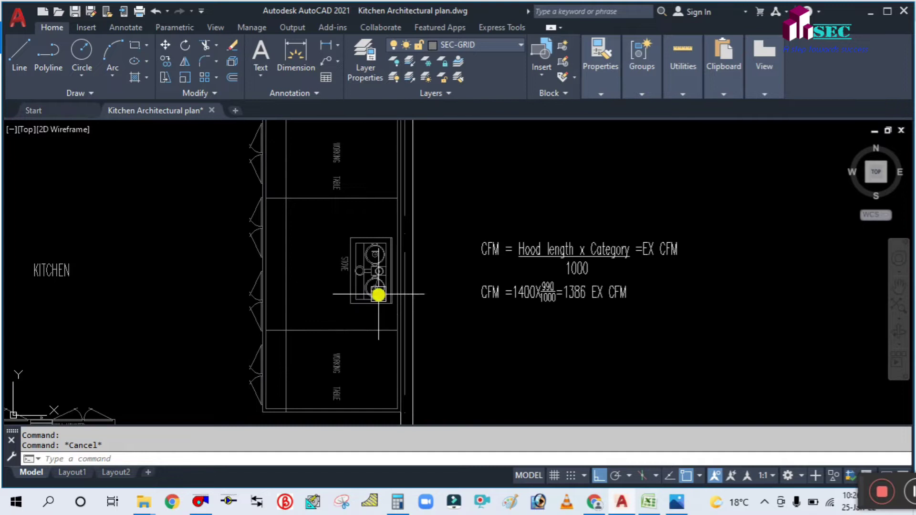
scroll(388, 300, down, 1)
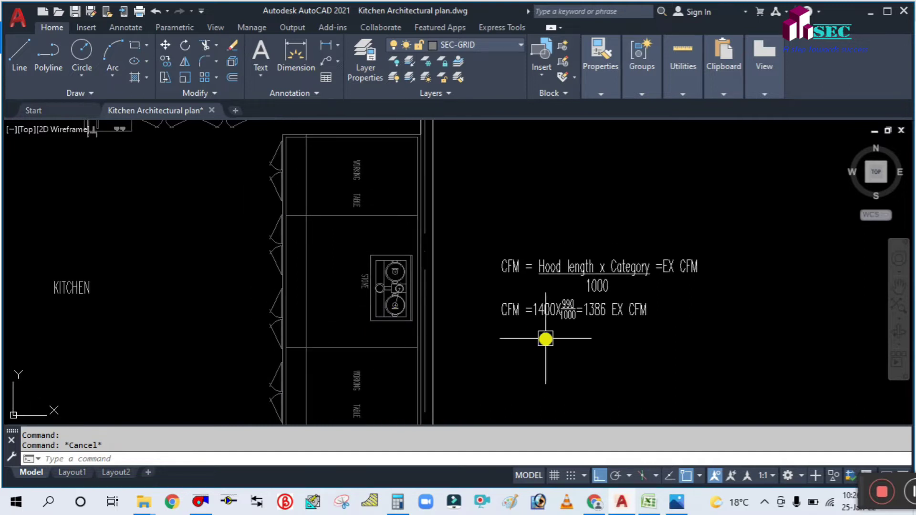
Step: Create a new layer named SEC-KEV-HOOD in the layer properties manager
key(Return)
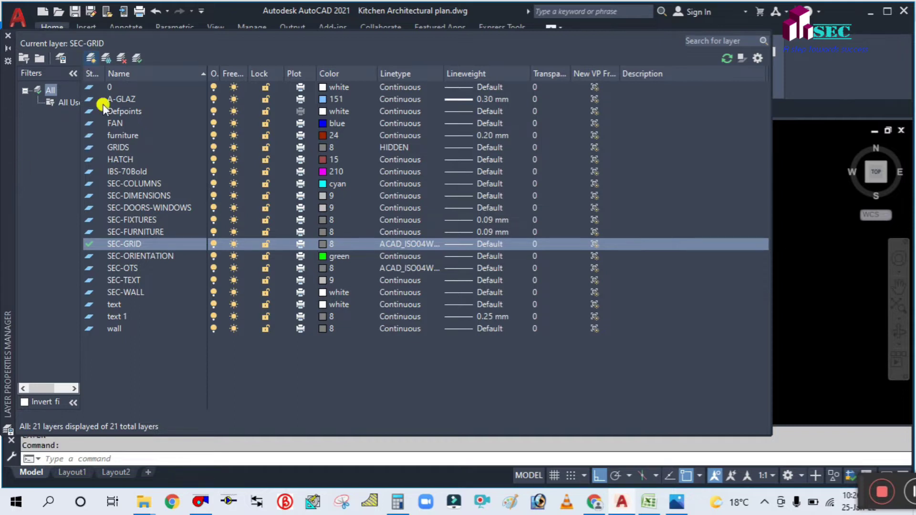
key(alt+n)
text(sec)
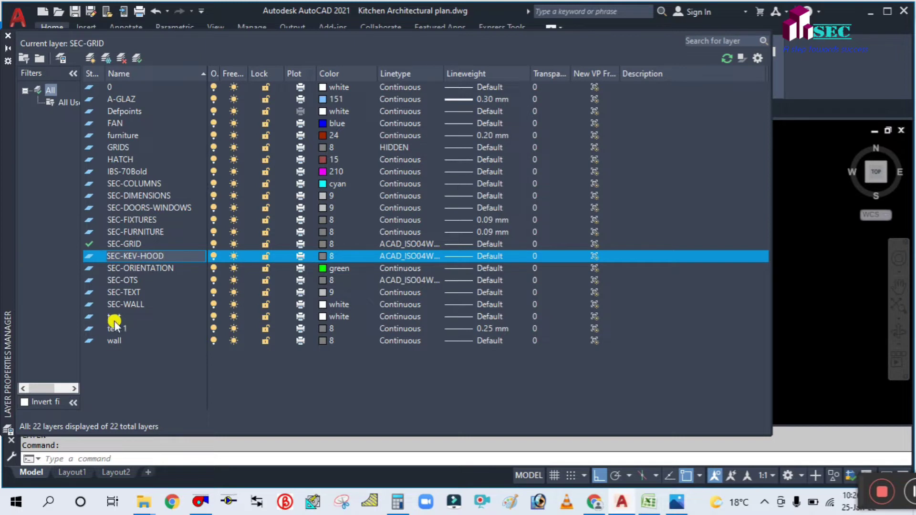
Step: Set the SEC-KEV-HOOD layer's color to magenta and its linetype to Continuous
click(322, 256)
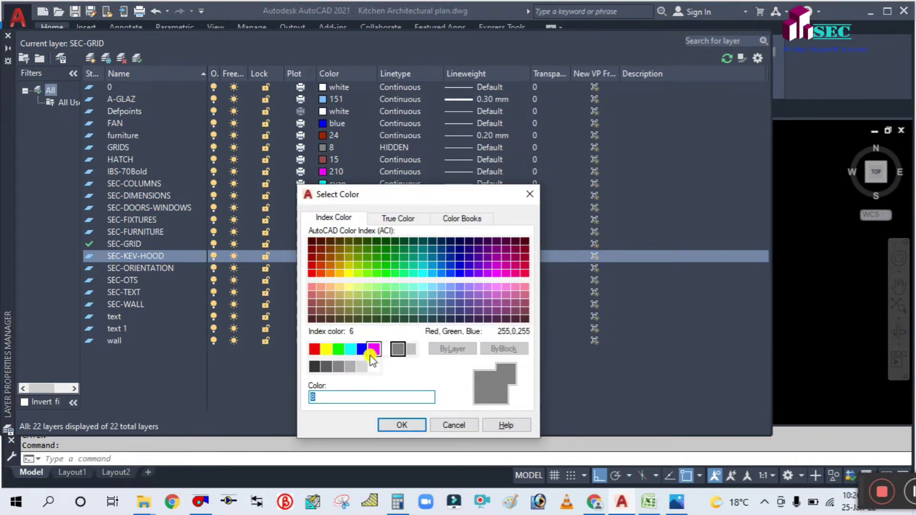
click(314, 349)
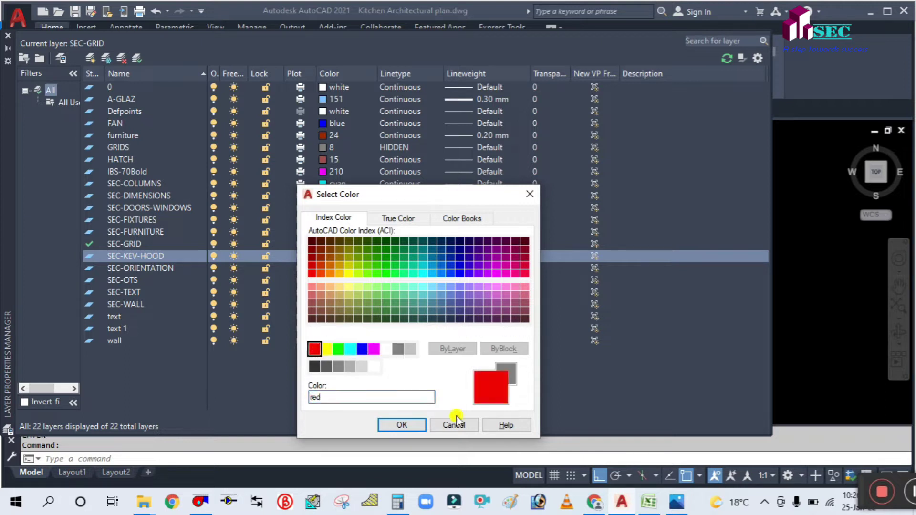
click(375, 350)
click(403, 425)
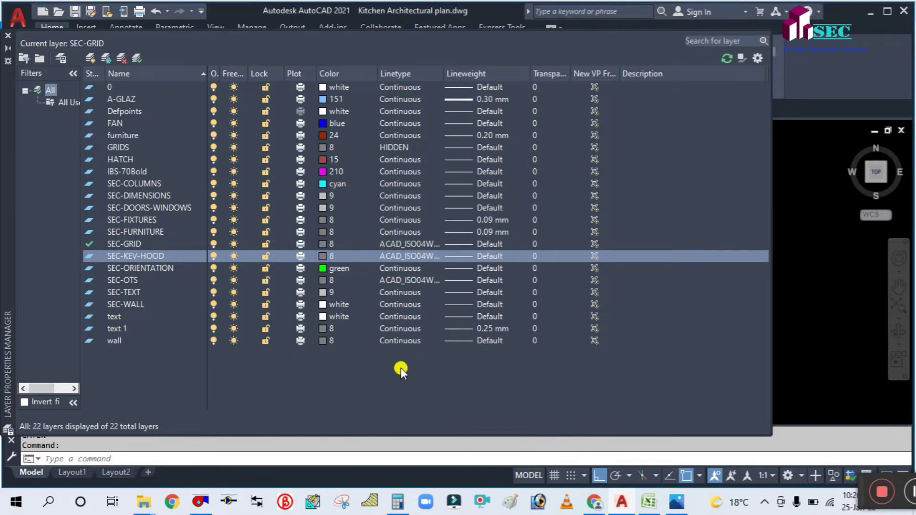
click(396, 255)
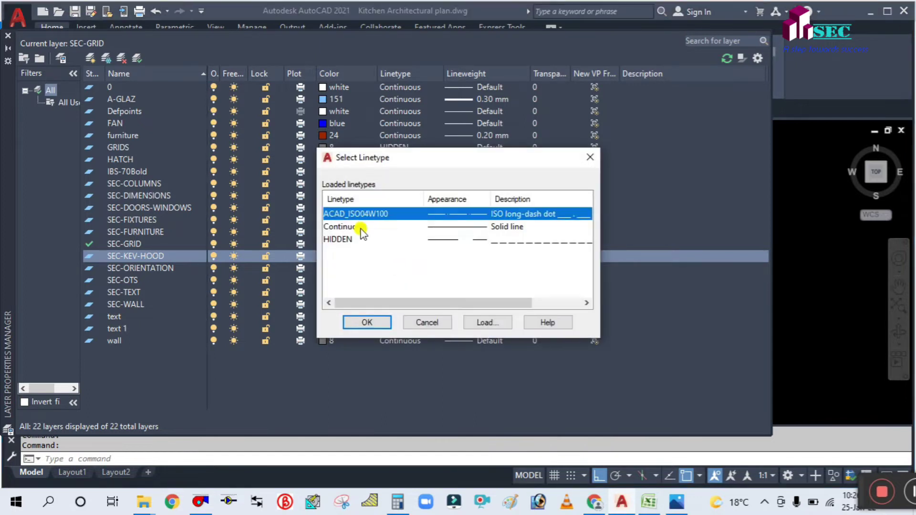
click(404, 227)
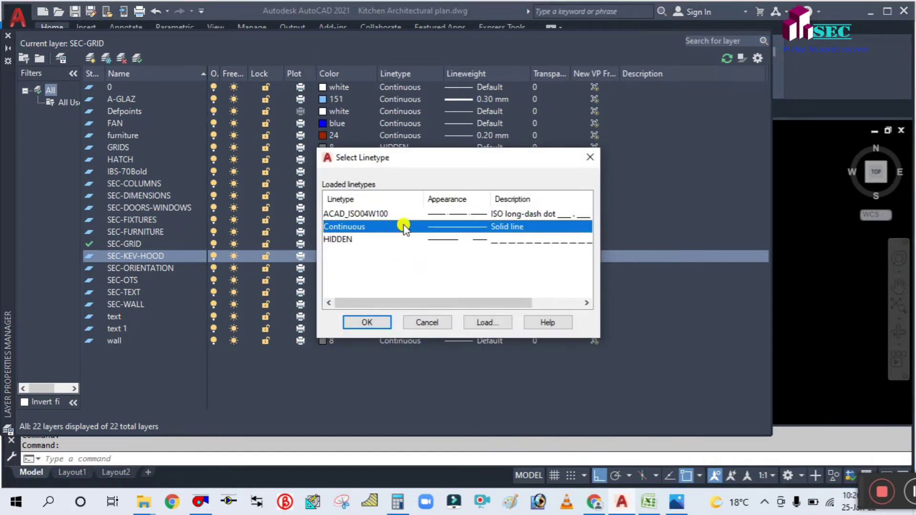
click(367, 322)
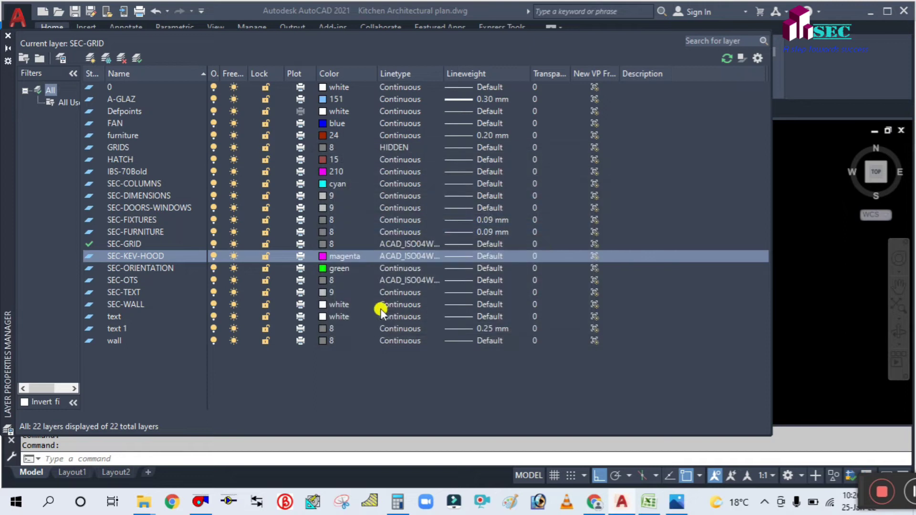
Step: Give the SEC-KEV-HOOD layer a 0.25 mm lineweight and make it the current layer
click(467, 256)
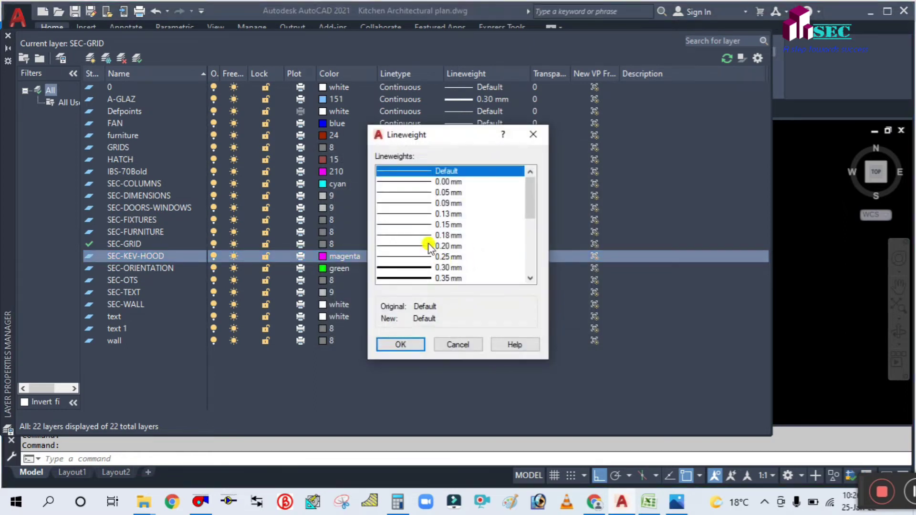
click(408, 257)
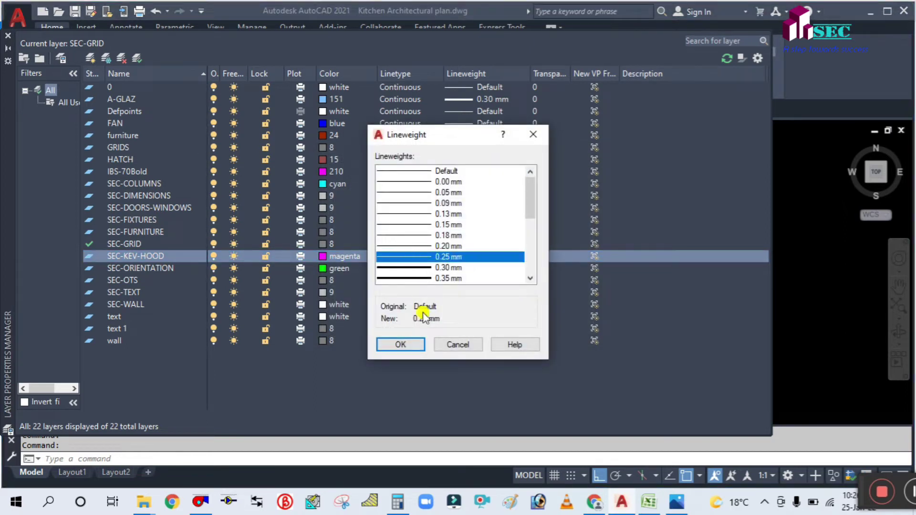
click(400, 344)
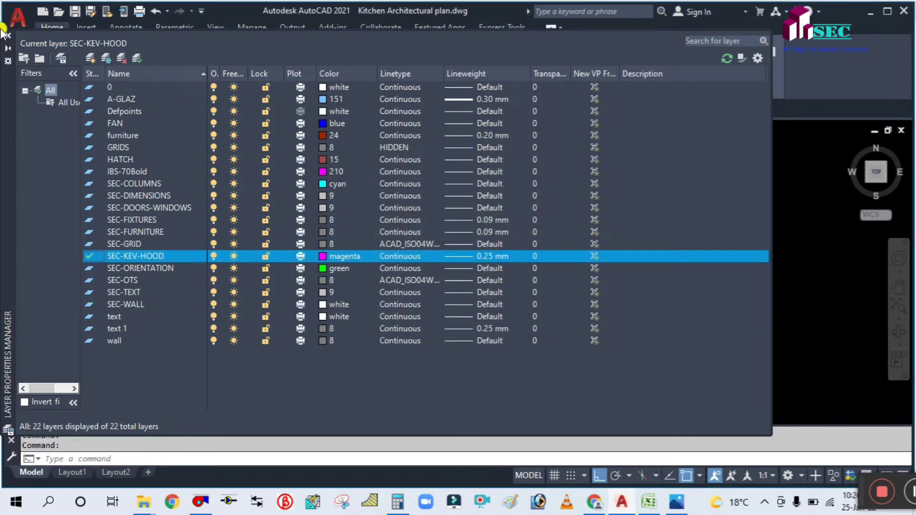
click(9, 42)
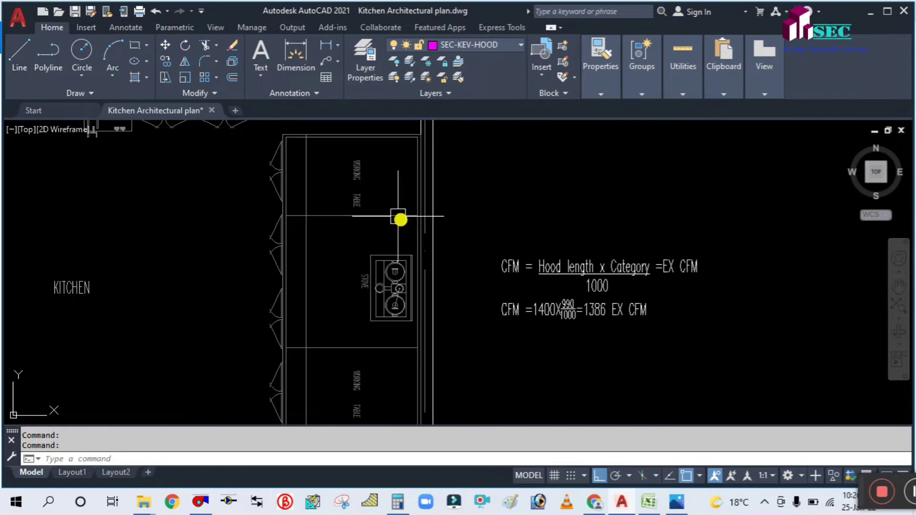
Step: Draw a vertical line from the stove's upper-left corner down its left edge, ending past the lower-left corner
scroll(491, 245, up, 3)
scroll(468, 245, up, 3)
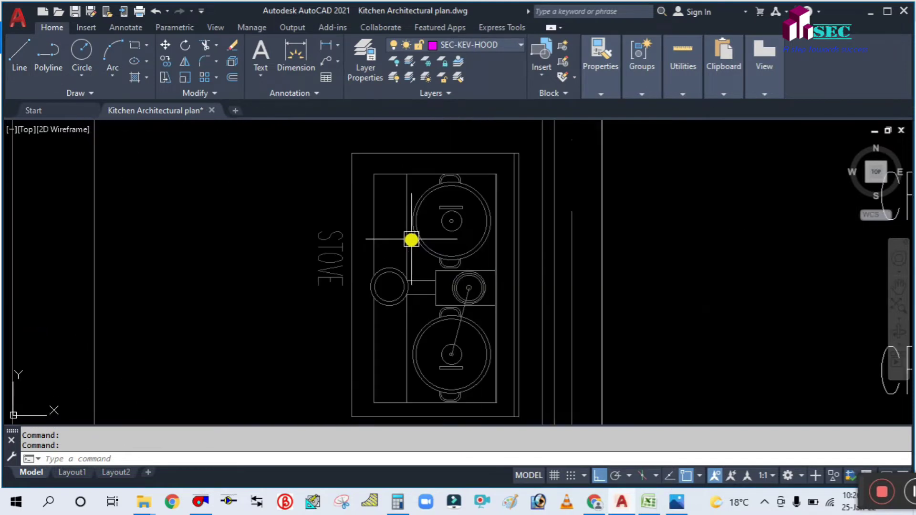
scroll(411, 239, down, 1)
scroll(337, 293, up, 1)
middle_drag(337, 294, 348, 284)
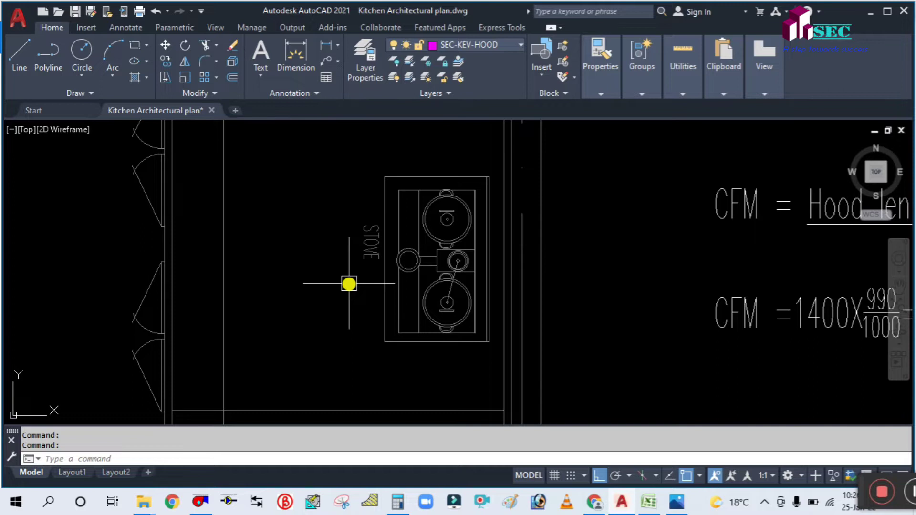
text(L)
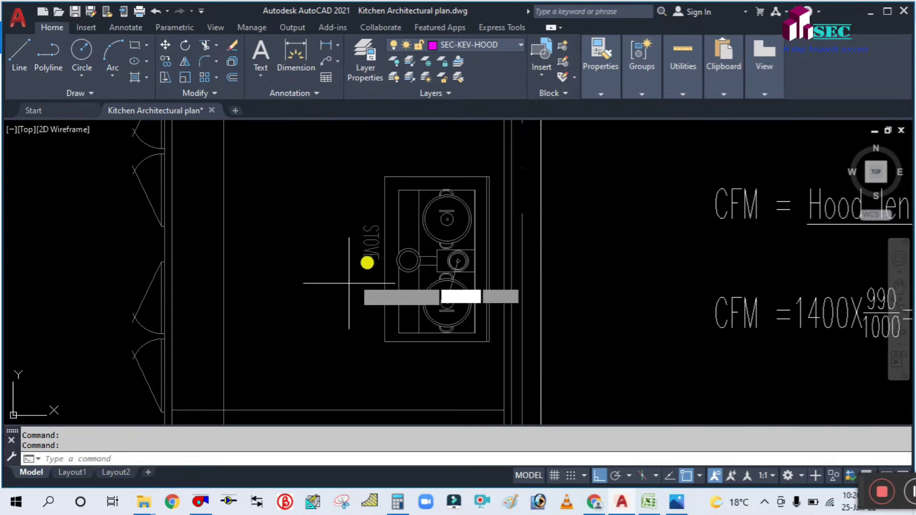
key(Return)
click(386, 177)
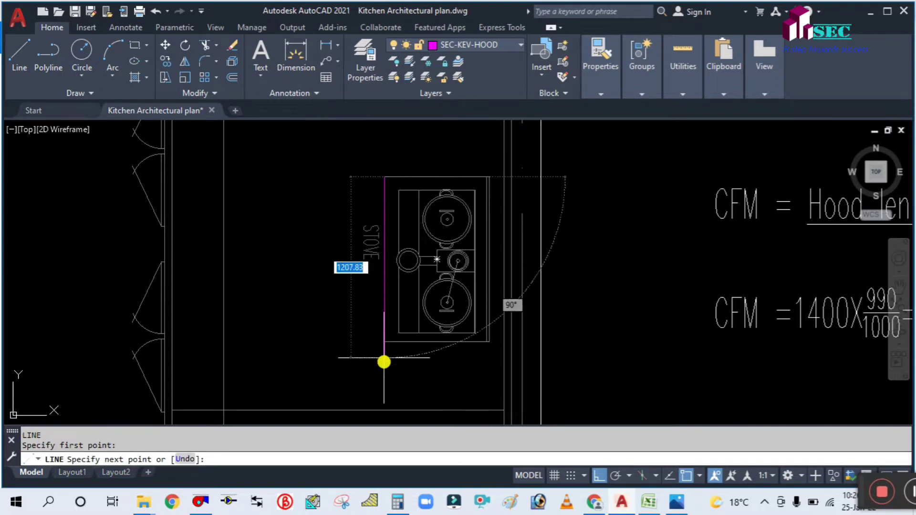
click(381, 374)
key(Escape)
Step: Move the vertical hood line 150 units to the left, away from the stove
middle_drag(412, 368, 434, 371)
text(m)
key(Return)
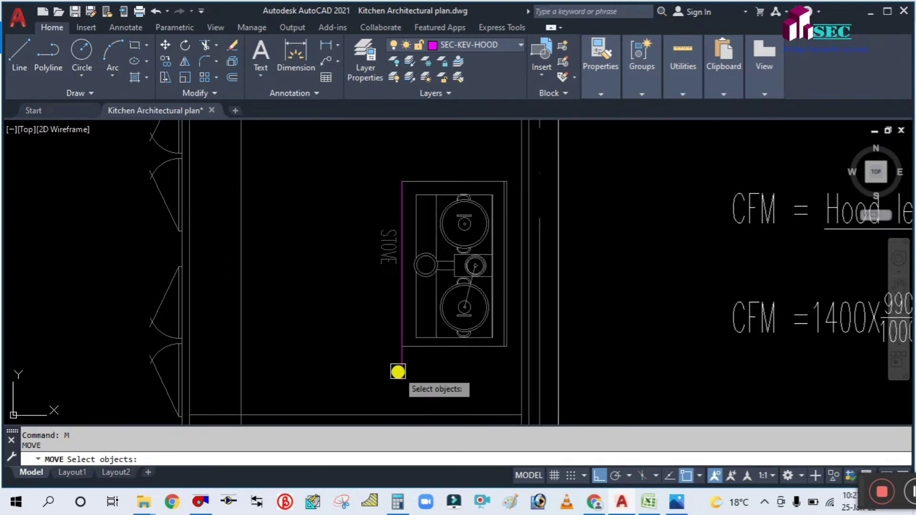
click(402, 371)
key(Return)
click(456, 381)
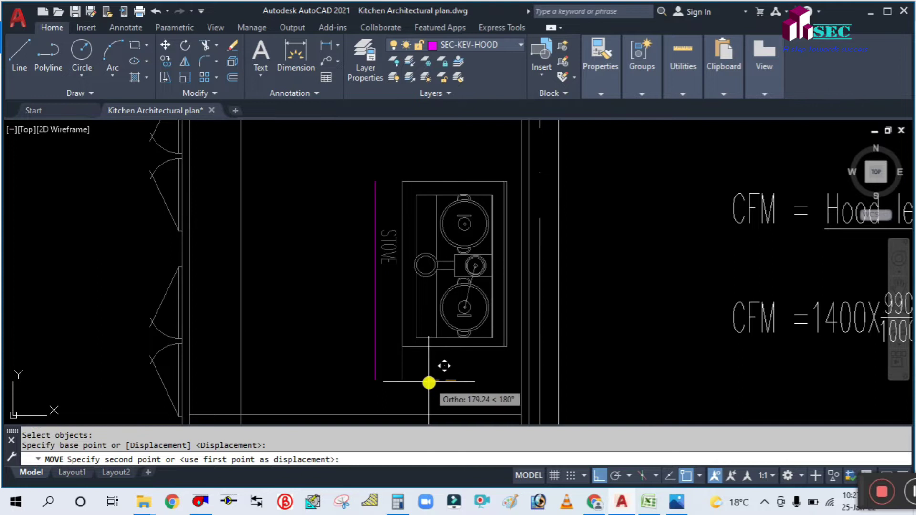
text(150)
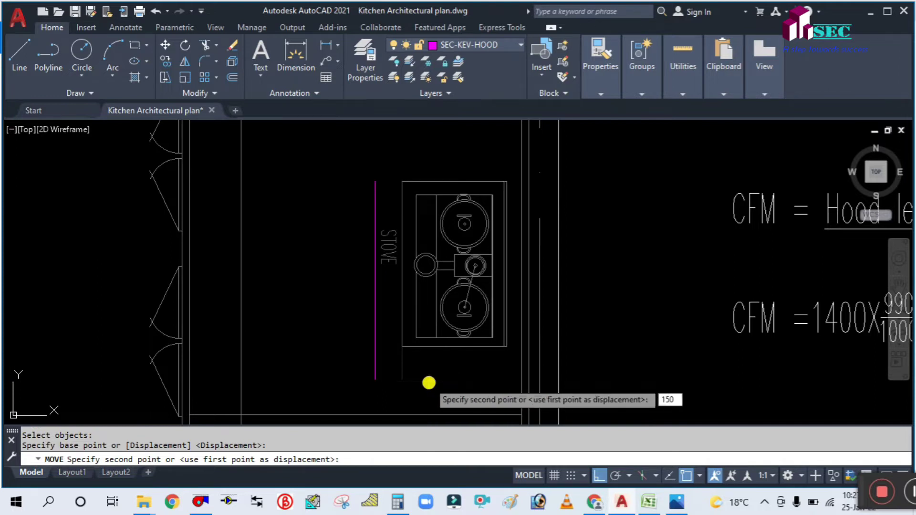
key(Return)
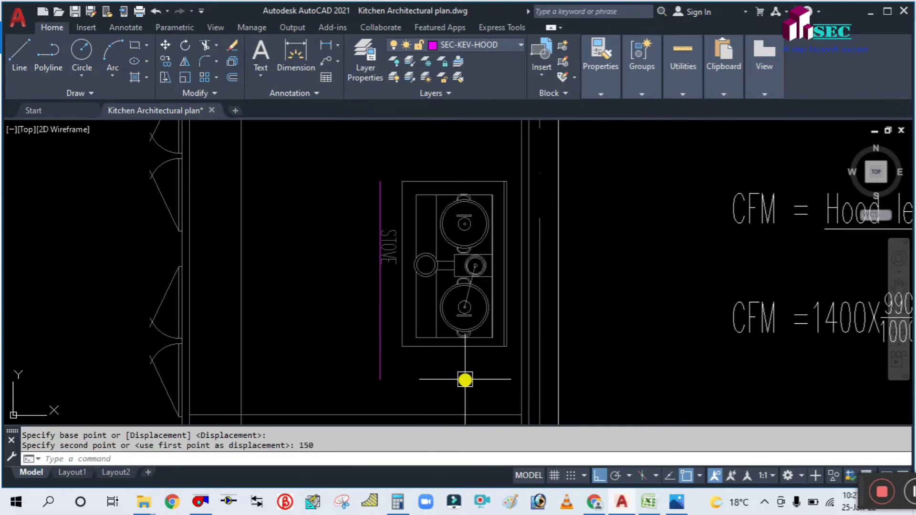
Step: Draw a horizontal line from the vertical hood line along the stove's lower edge, running right past the wall
text(l)
key(Return)
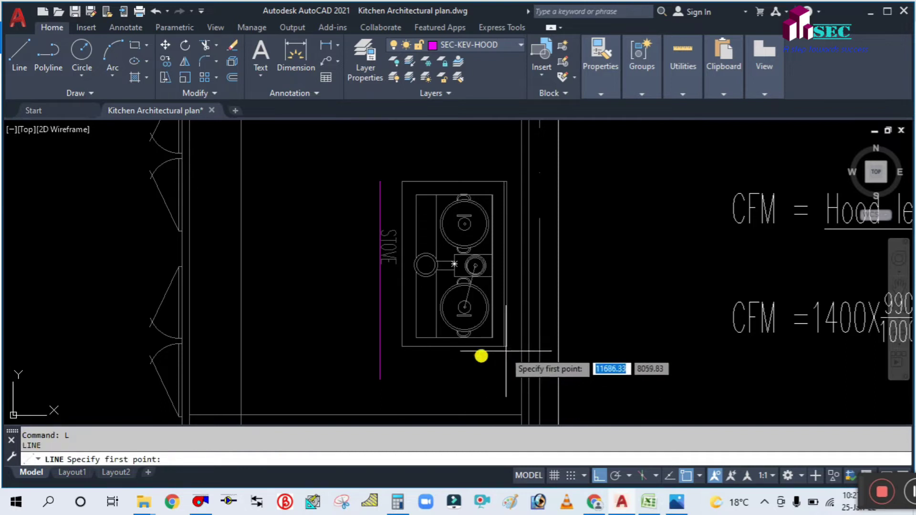
click(380, 348)
click(636, 346)
key(Escape)
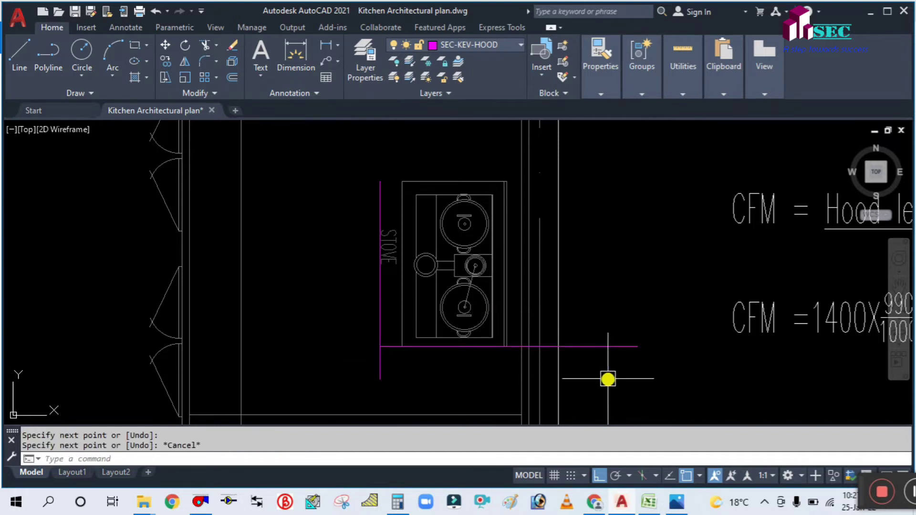
Step: Move the lower horizontal hood line 150 units down from the stove's edge
text(m)
key(Return)
click(603, 346)
key(Return)
click(627, 268)
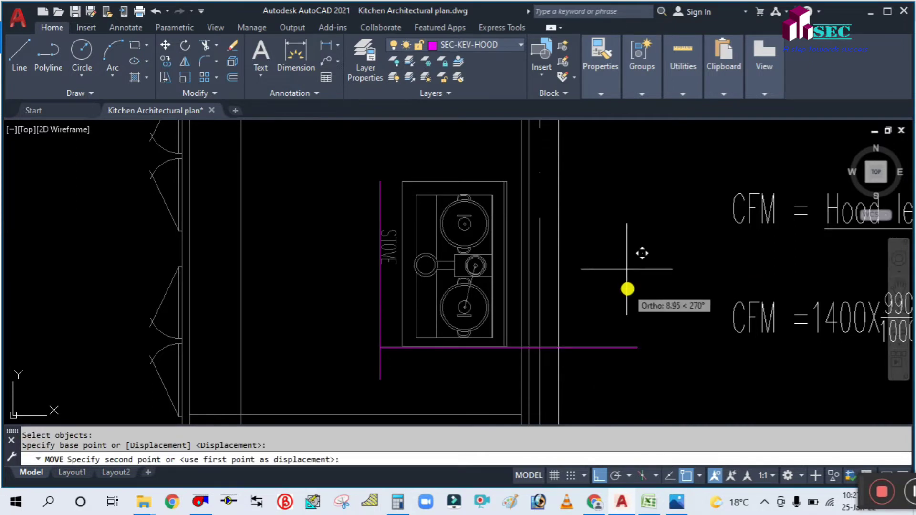
text(150)
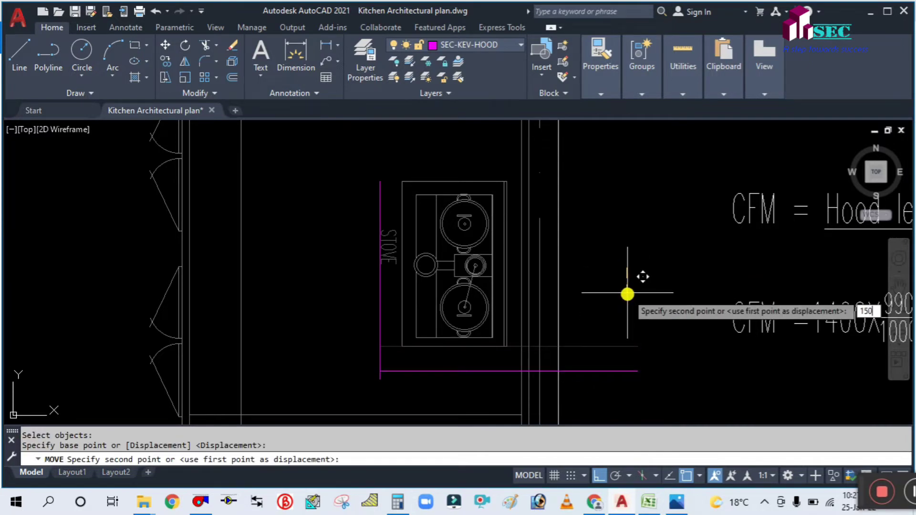
key(Return)
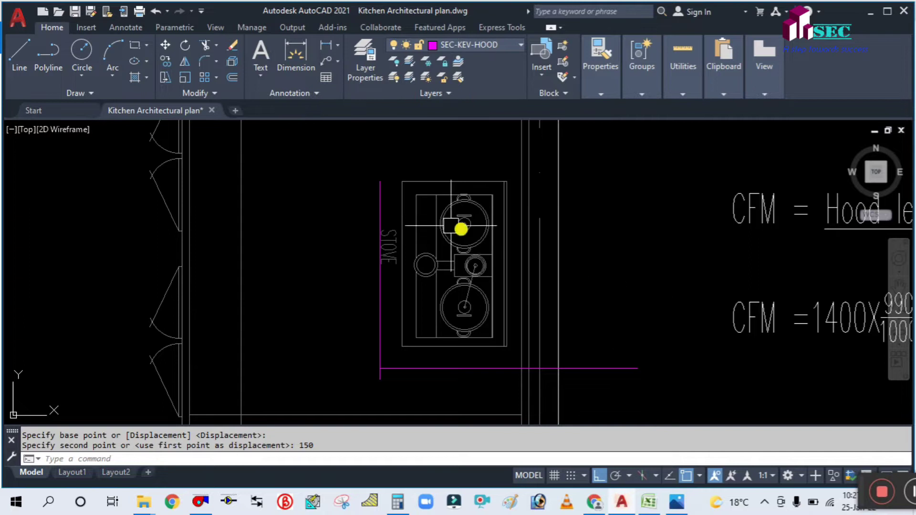
Step: Draw a horizontal line from the vertical hood line's upper end along the stove's upper edge, running right past the wall
mouse_move(409, 176)
middle_down()
mouse_move(364, 231)
mouse_move(416, 188)
middle_up()
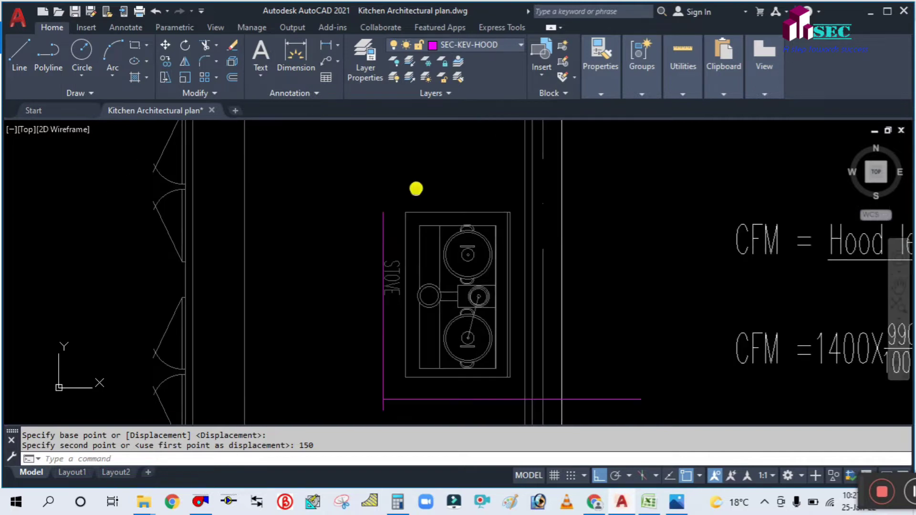
text(l)
key(Return)
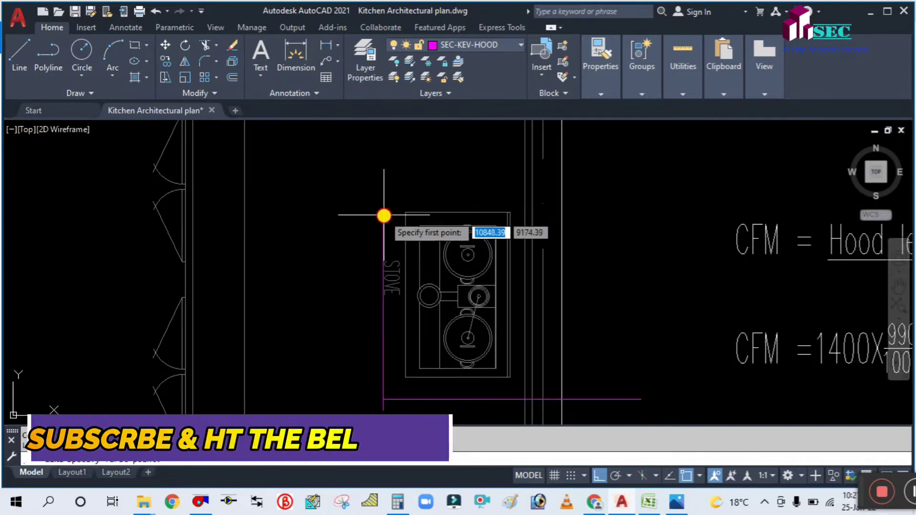
click(384, 213)
click(623, 209)
key(Return)
Step: Move the upper horizontal hood line 150 units up from the stove's edge
text(m)
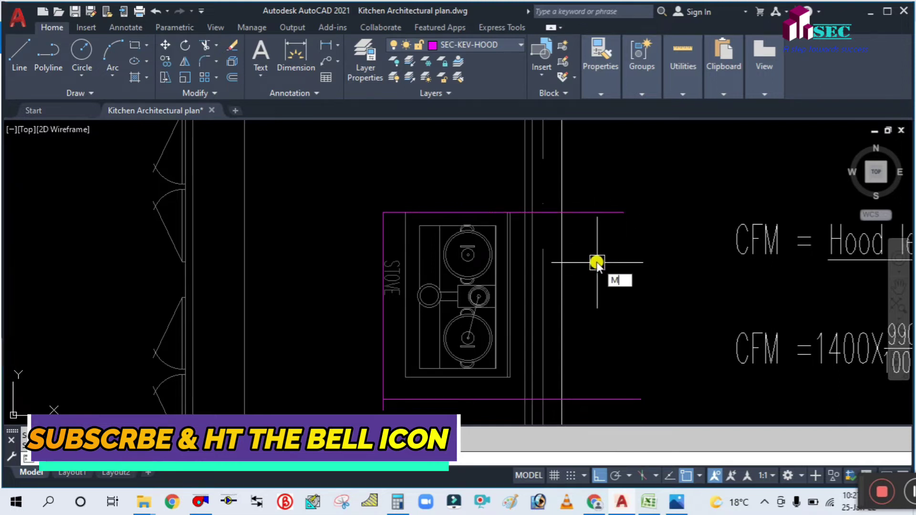
key(Return)
click(595, 212)
key(Return)
click(605, 283)
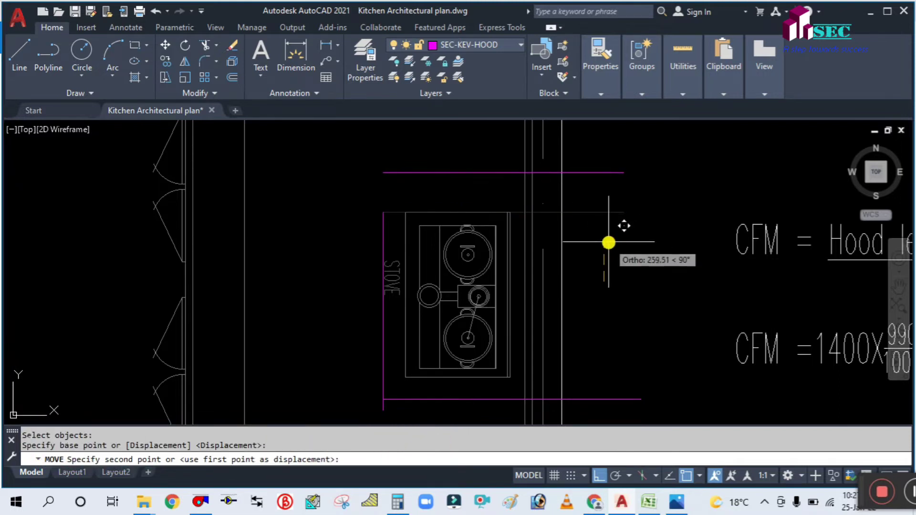
text(15)
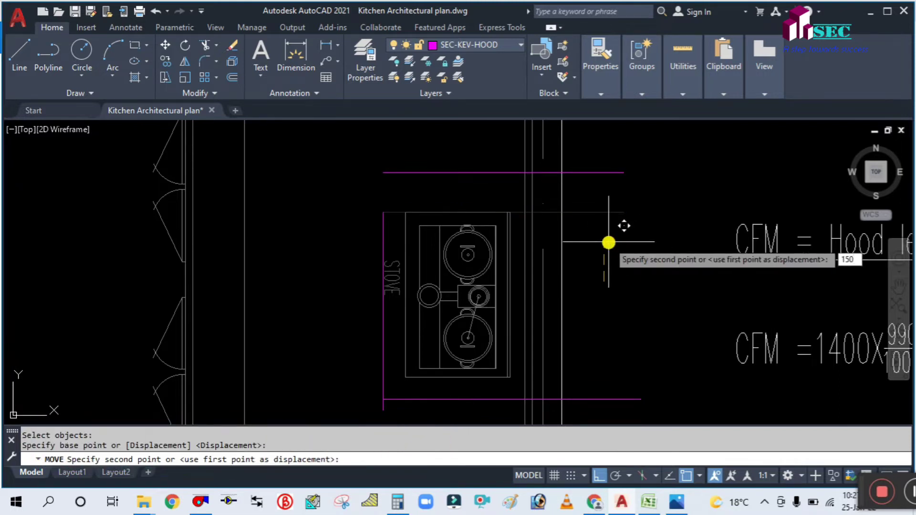
text(0)
key(Return)
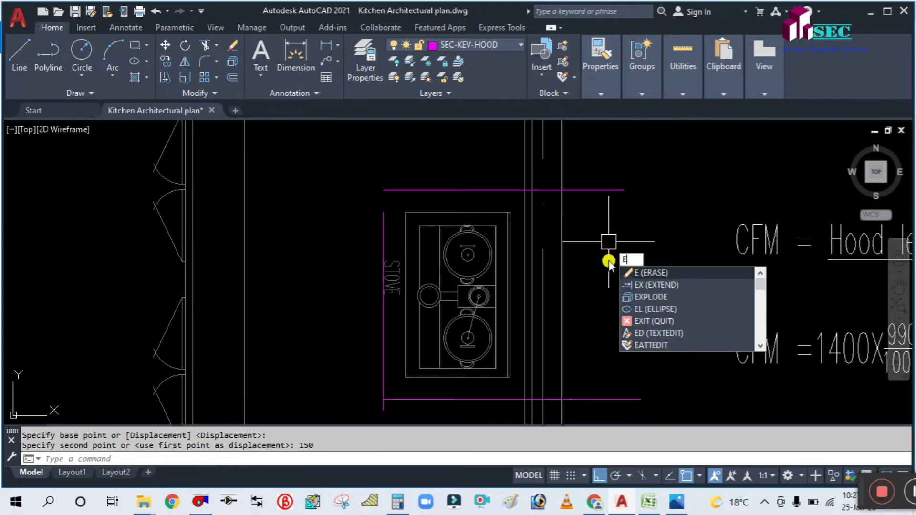
Step: Extend the vertical hood line up to meet the upper horizontal line
text(EX)
key(Return)
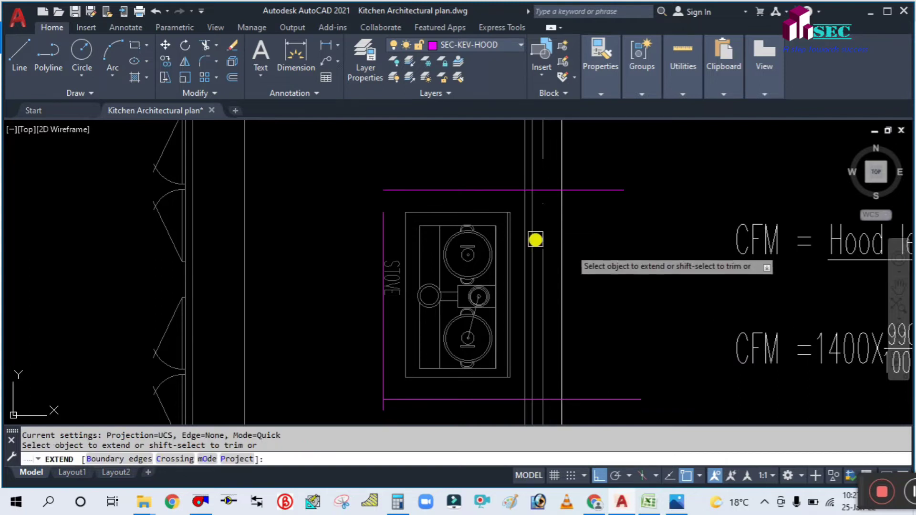
click(383, 221)
key(Escape)
Step: Trim the end of the vertical hood line that projects below the lower horizontal line
scroll(378, 209, down, 1)
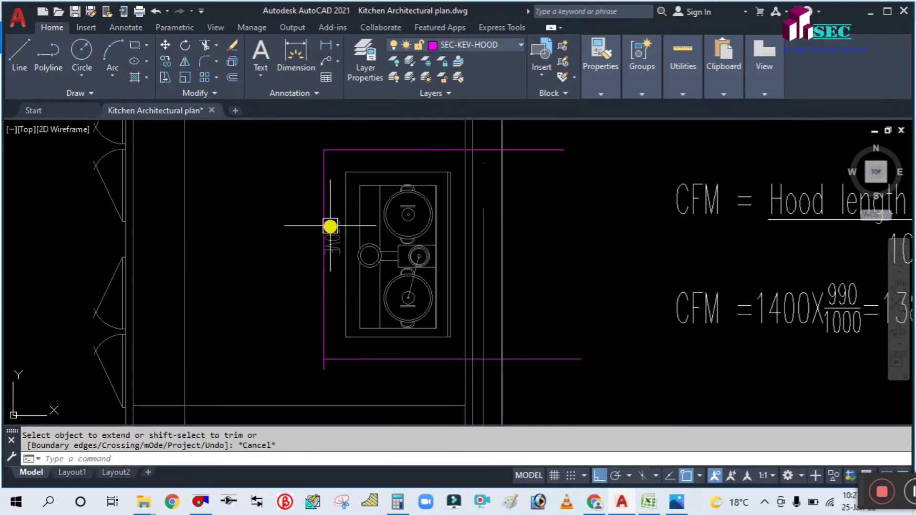
scroll(328, 374, up, 5)
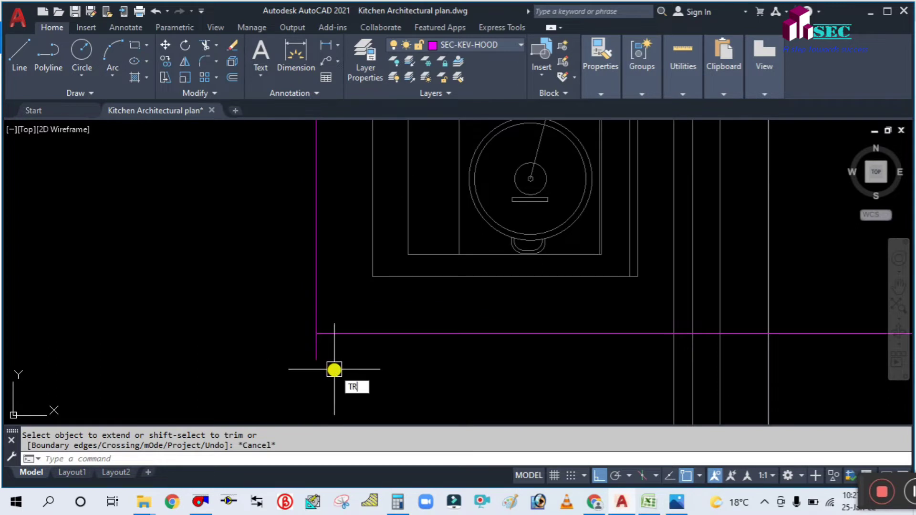
key(Return)
key(Escape)
scroll(309, 352, down, 5)
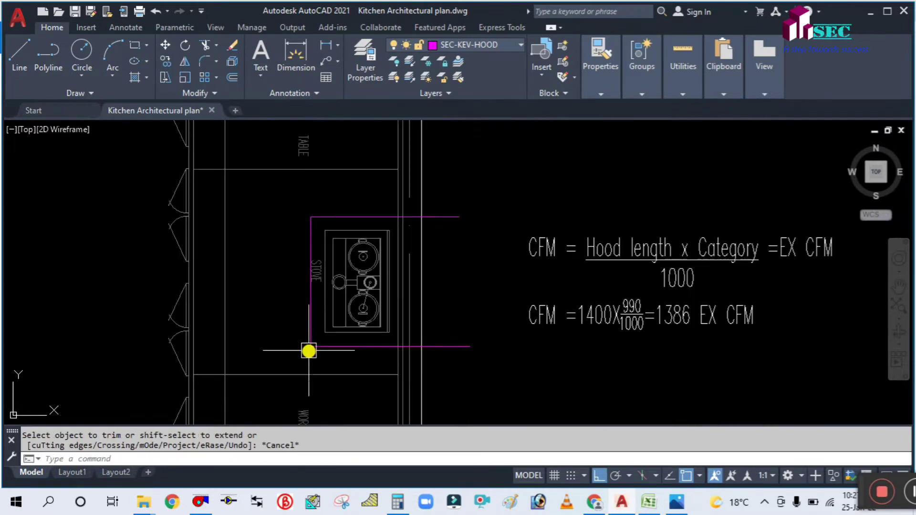
scroll(413, 282, up, 2)
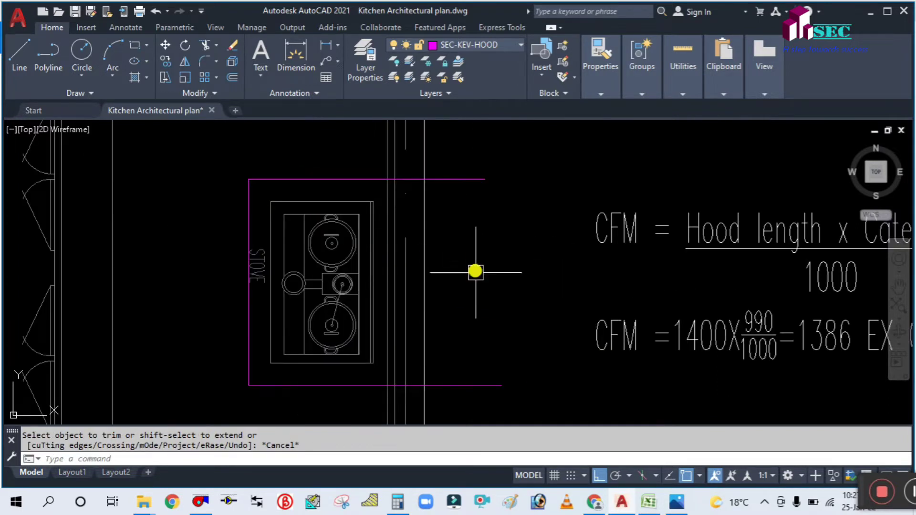
middle_drag(475, 271, 472, 253)
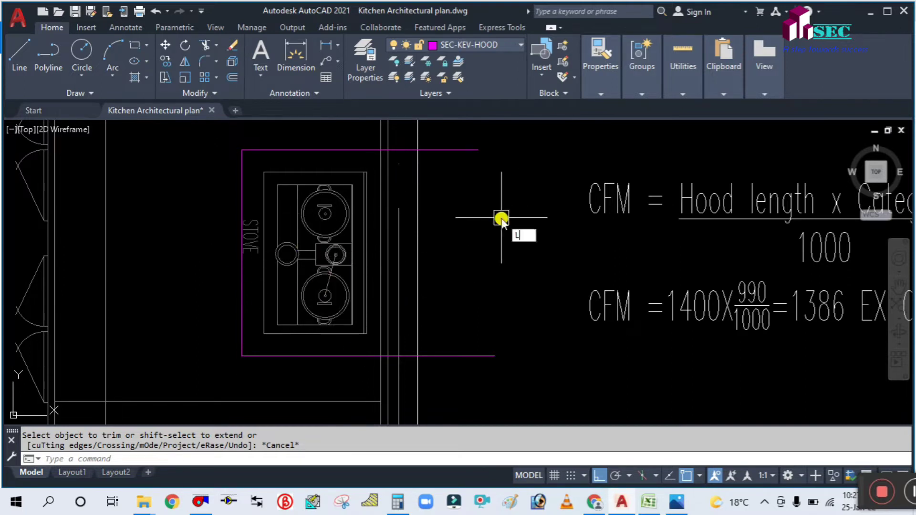
Step: Draw a vertical line along the wall face from the upper hood line down to the lower hood line
key(Return)
click(382, 152)
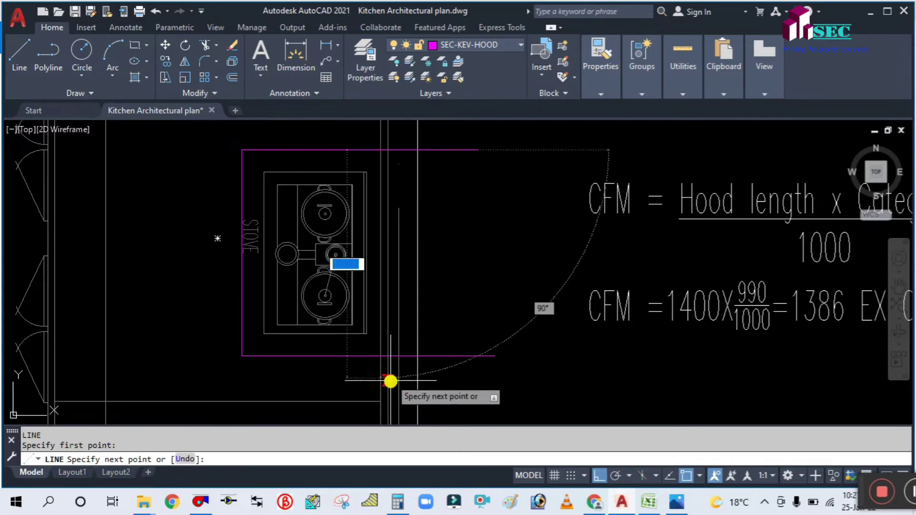
key(Escape)
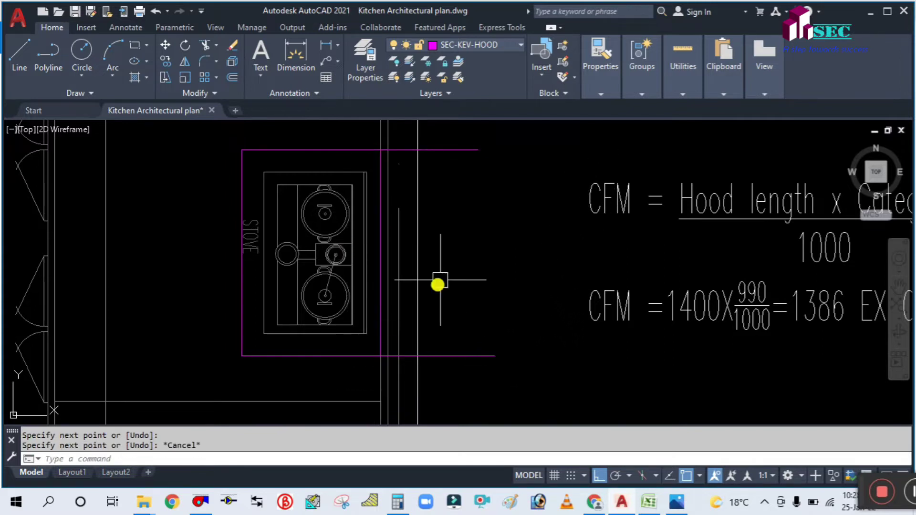
Step: Trim the upper and lower hood lines where they run past the vertical hood line at the wall
text(ts or)
key(Return)
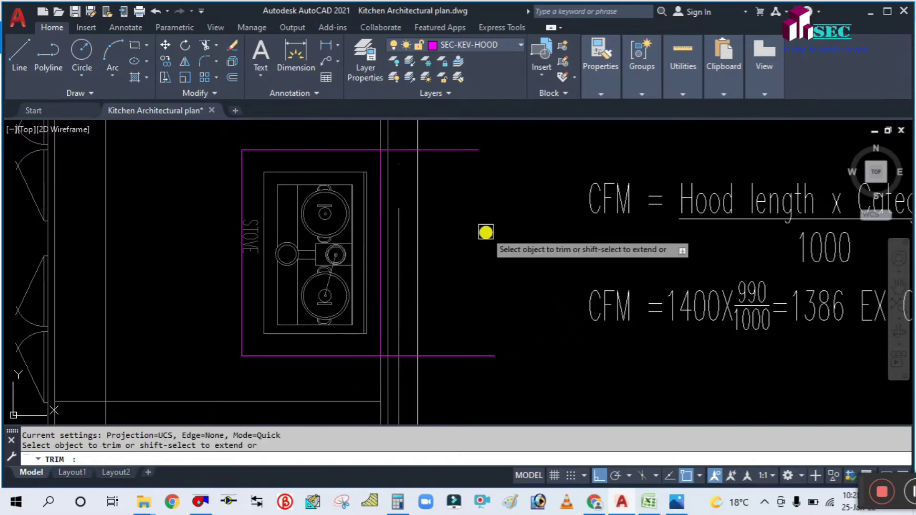
text(t)
key(Return)
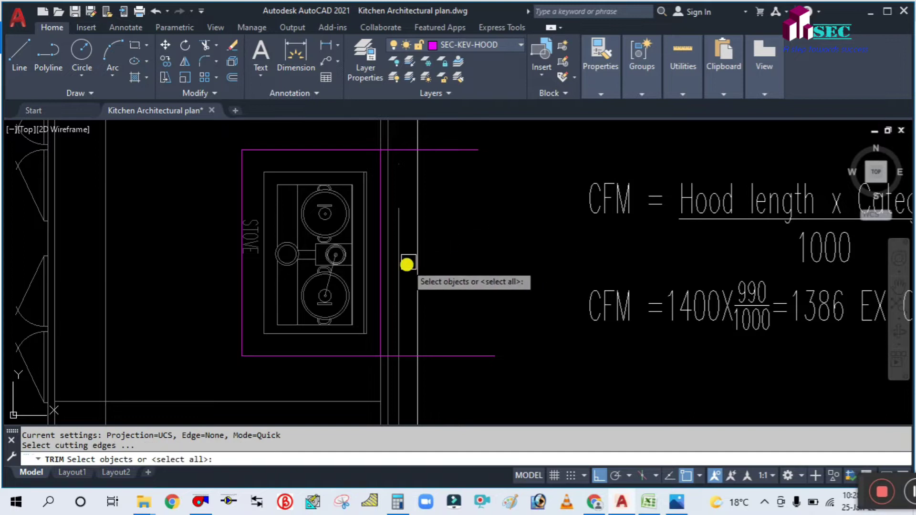
click(380, 310)
key(Return)
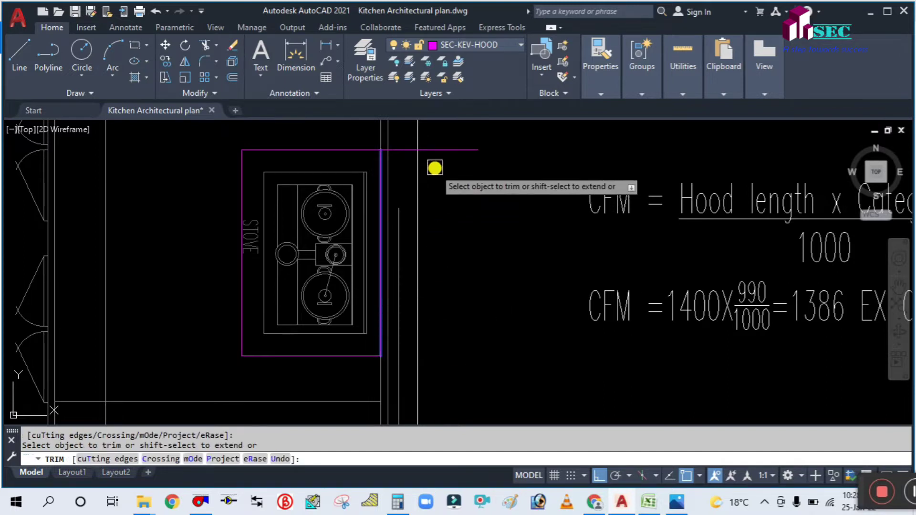
key(Escape)
Step: Measure the horizontal gap between the hood's left edge and the stove's left edge with a linear dimension
scroll(466, 180, down, 1)
scroll(468, 222, down, 1)
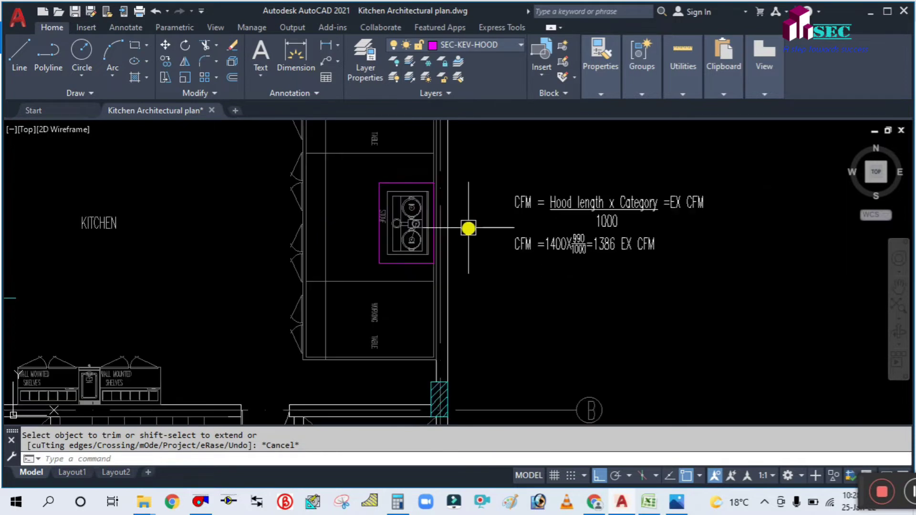
scroll(377, 226, up, 4)
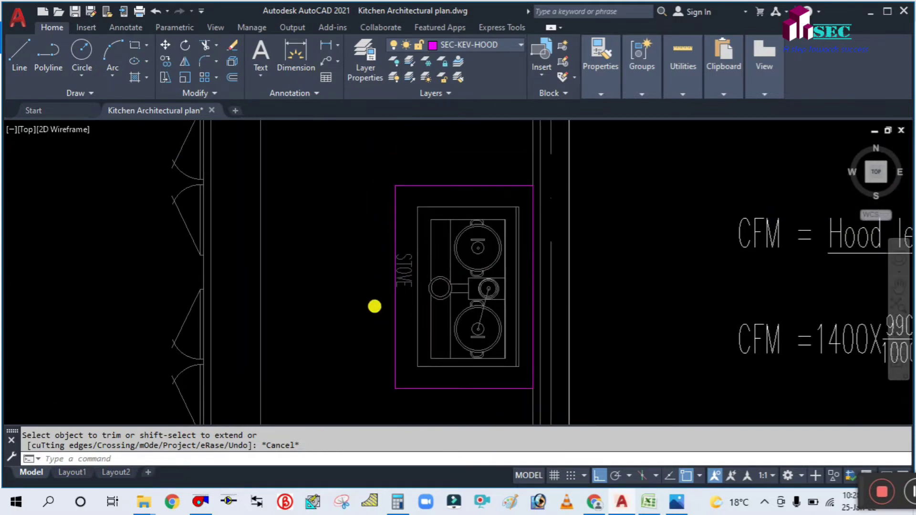
text(DLI)
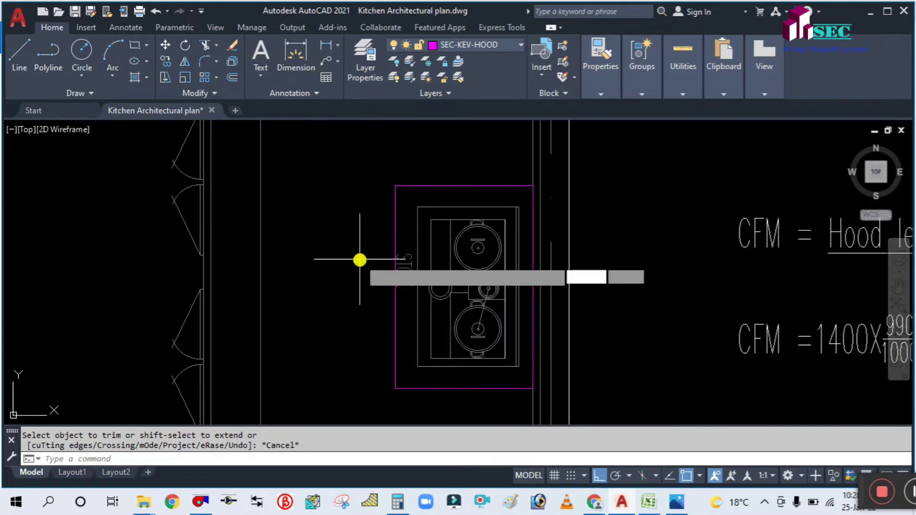
key(Return)
click(401, 208)
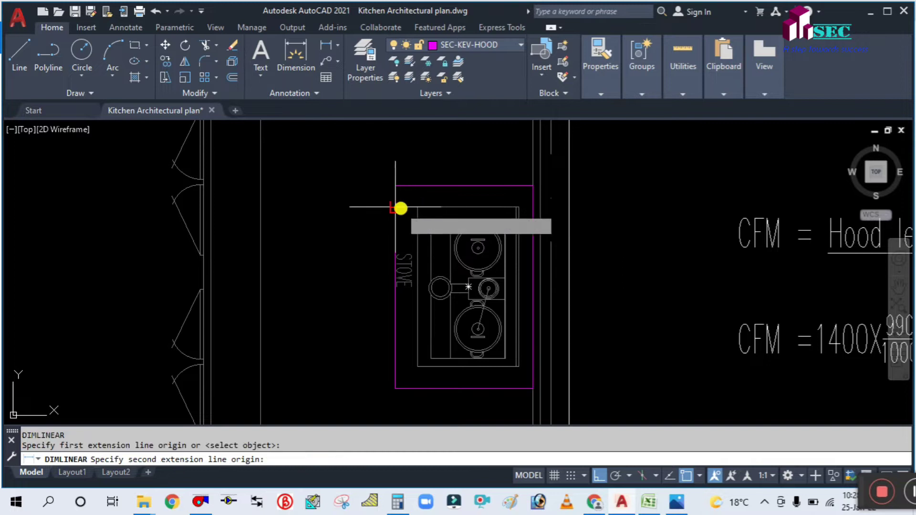
click(417, 208)
scroll(299, 229, up, 3)
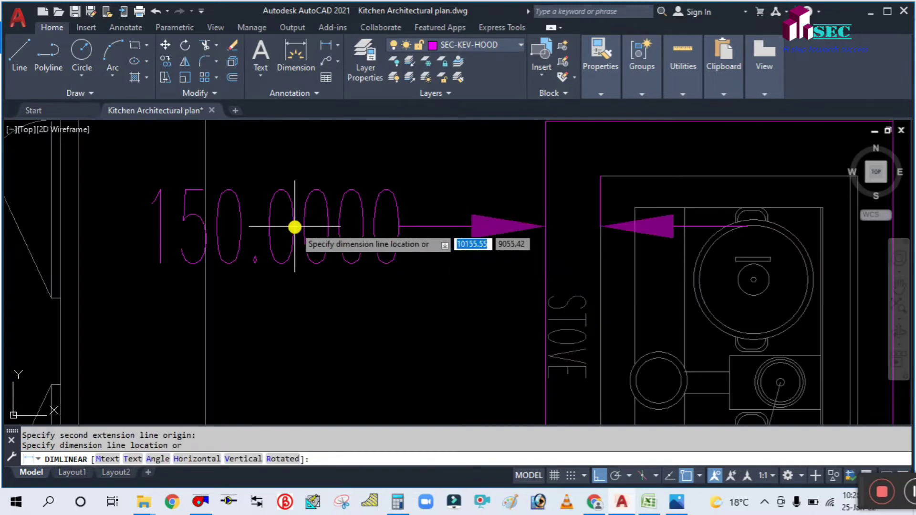
scroll(301, 224, down, 2)
key(Escape)
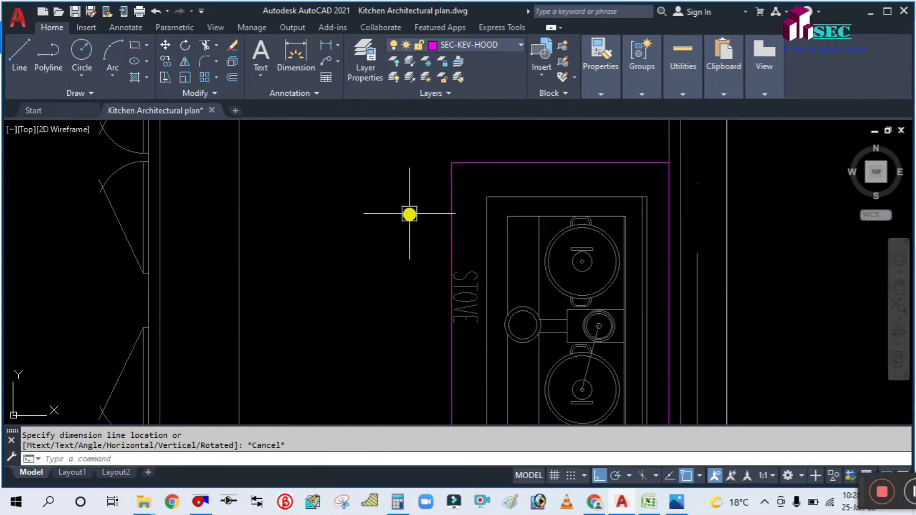
Step: Measure the vertical gap between the stove's upper edge and the upper hood line with a linear dimension
middle_drag(409, 214, 292, 220)
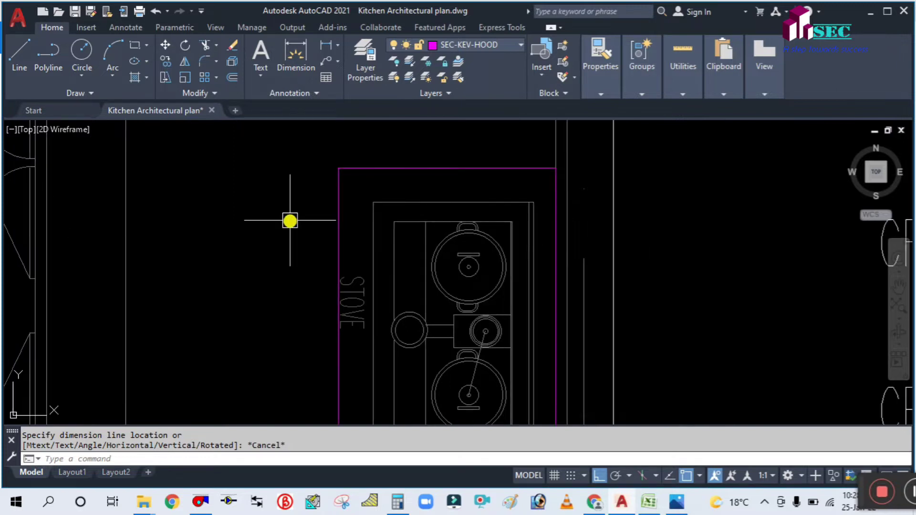
key(space)
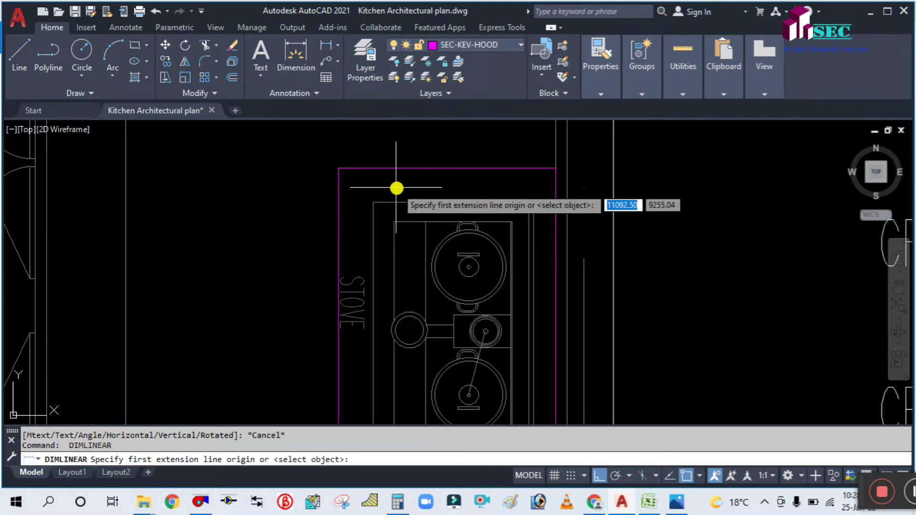
click(373, 202)
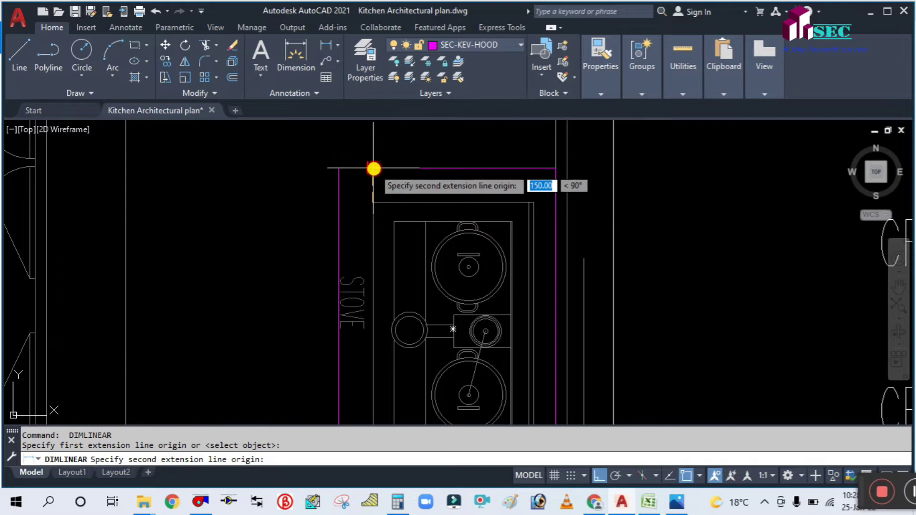
click(374, 169)
scroll(407, 173, down, 5)
scroll(507, 169, up, 4)
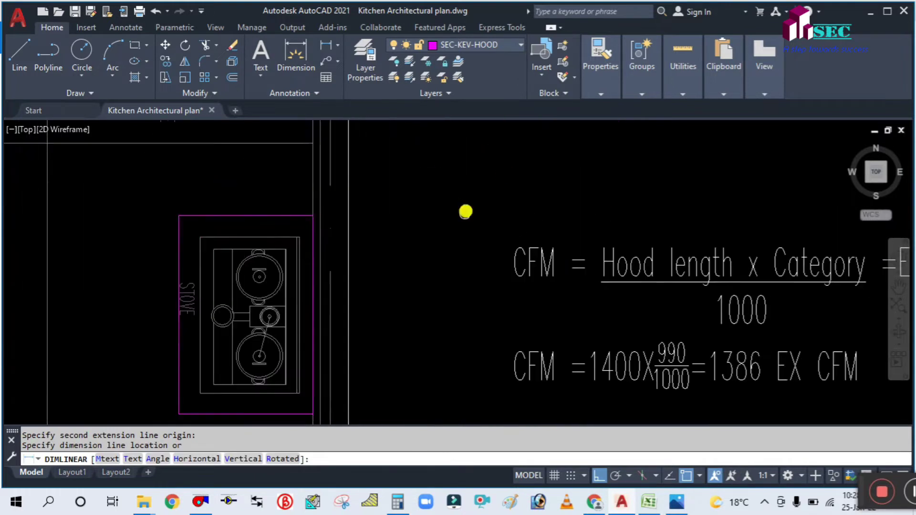
key(Escape)
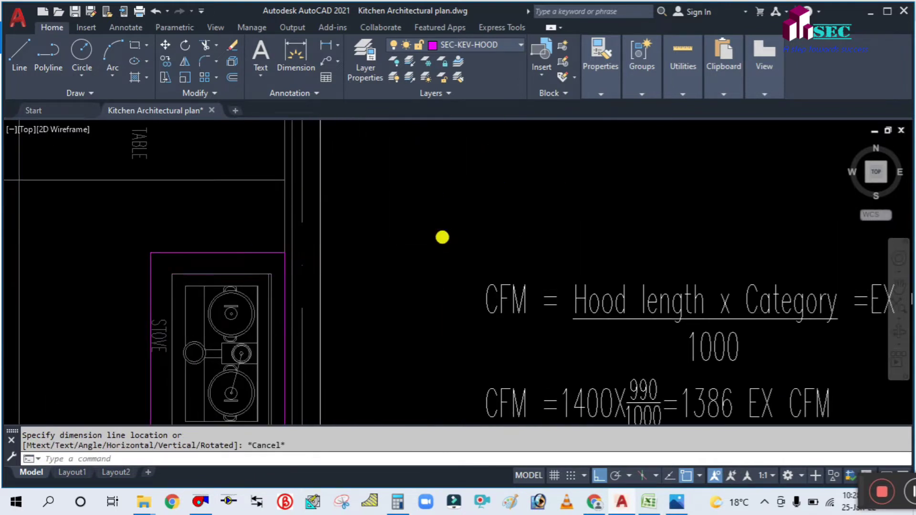
Step: Measure the vertical gap between the stove's lower edge and the lower hood line with a linear dimension
scroll(371, 329, down, 3)
scroll(354, 323, up, 5)
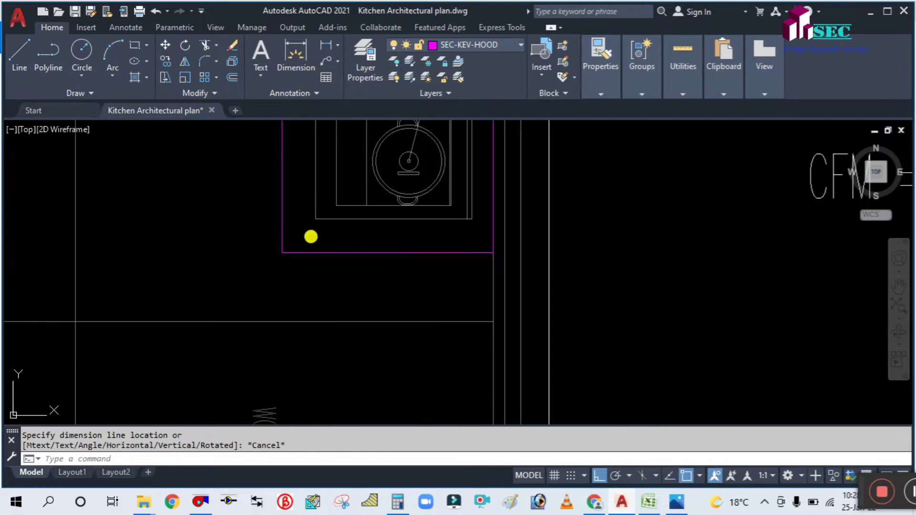
key(Return)
click(315, 242)
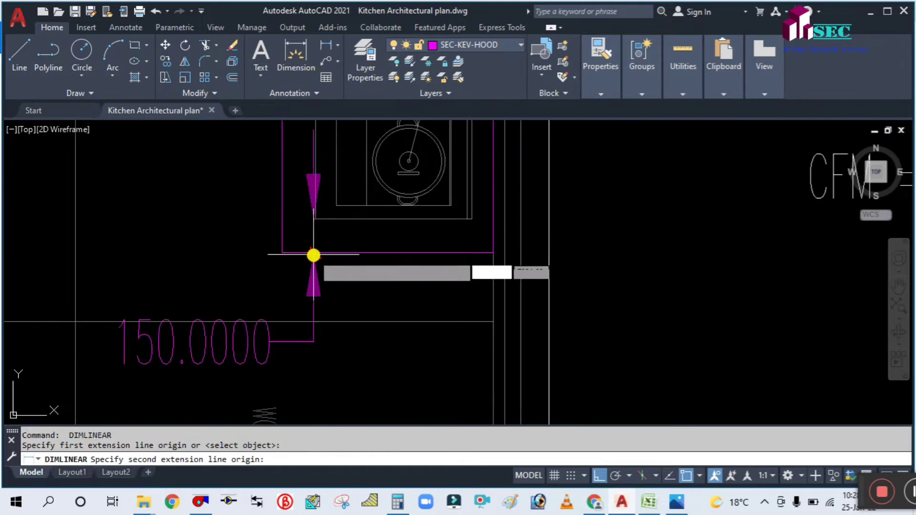
click(313, 255)
scroll(320, 254, down, 3)
scroll(527, 253, up, 3)
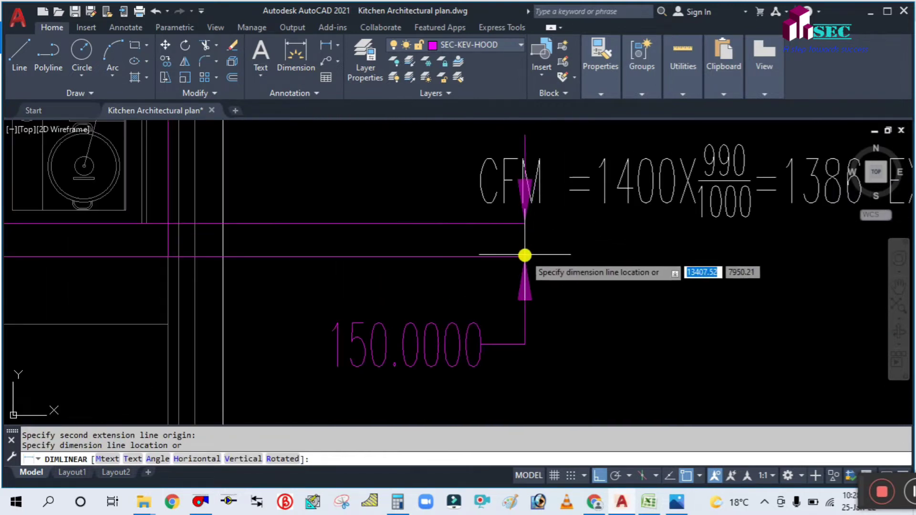
key(Escape)
scroll(525, 254, down, 4)
scroll(470, 273, down, 1)
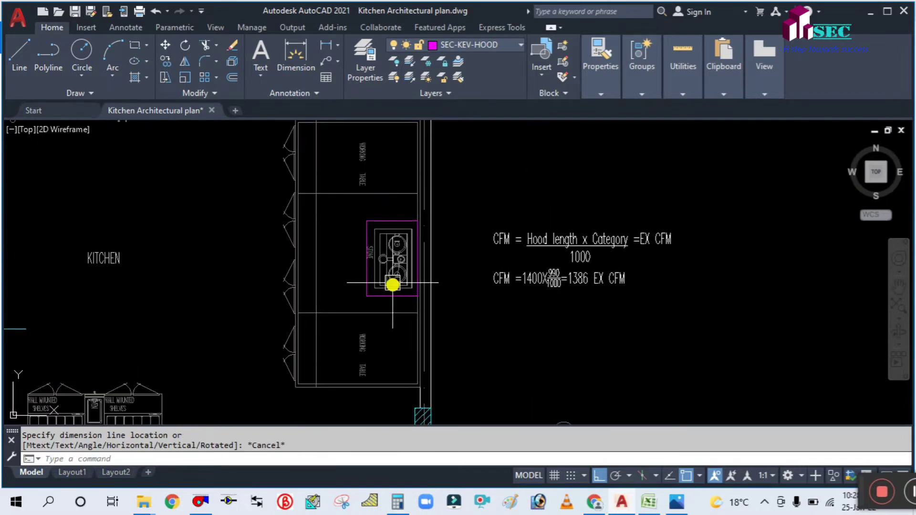
Step: Draw two crossing diagonal lines between the opposite corners of the hood outline
scroll(370, 211, up, 5)
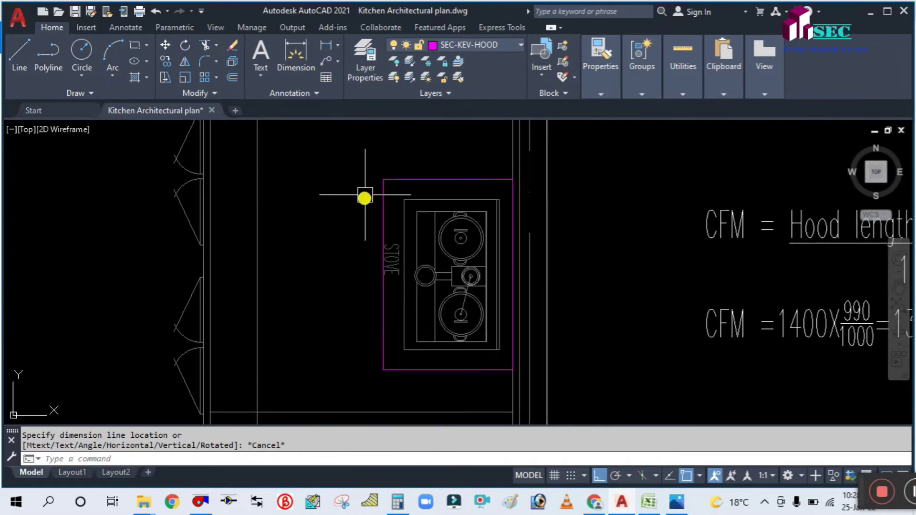
click(380, 180)
key(Escape)
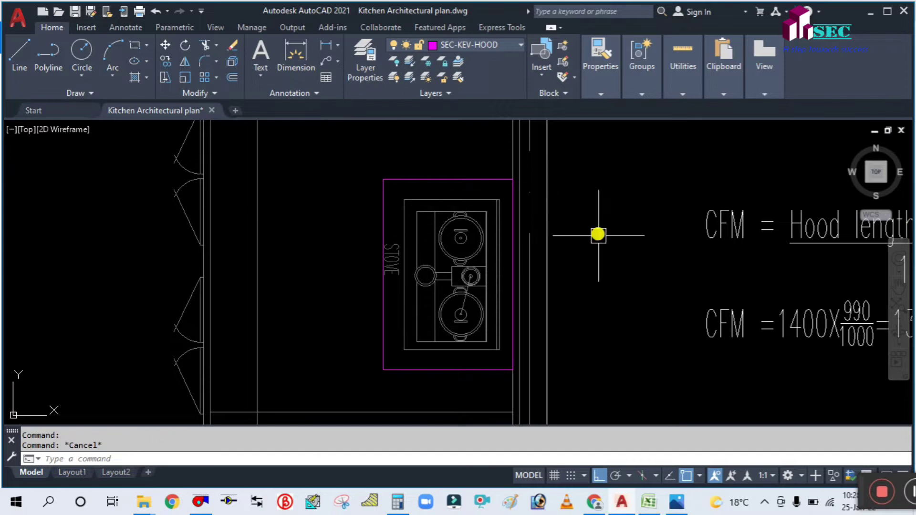
text(l)
key(Return)
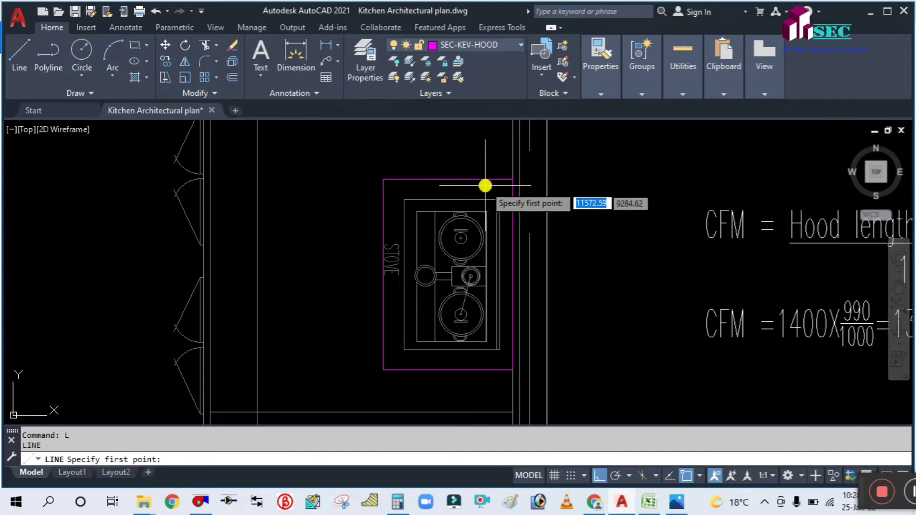
click(512, 182)
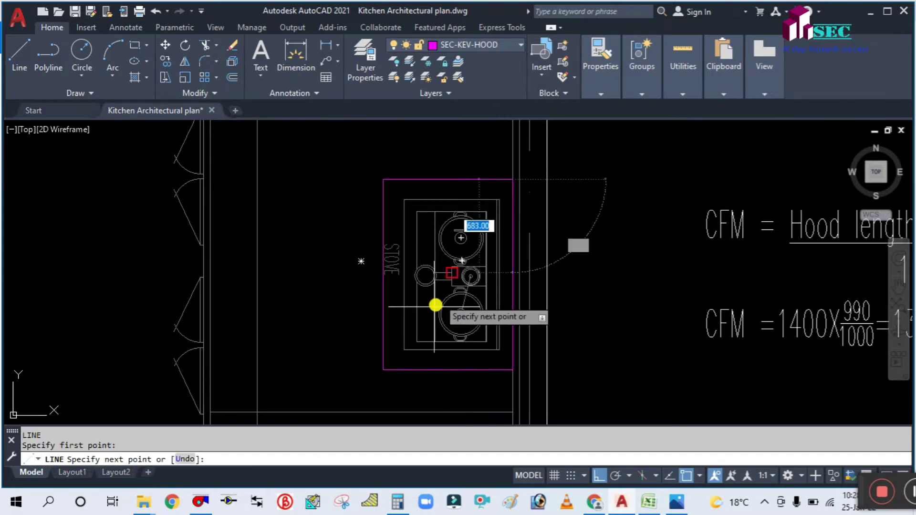
click(383, 370)
key(Return)
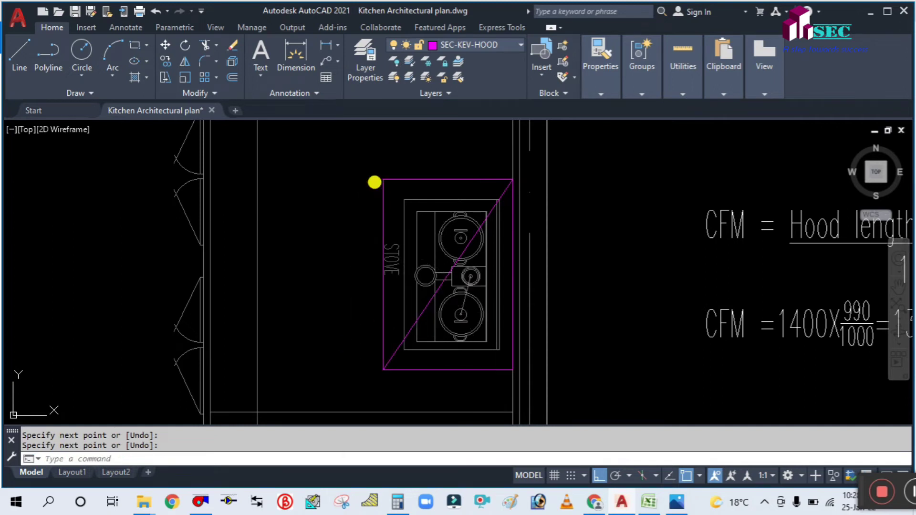
key(Return)
click(383, 179)
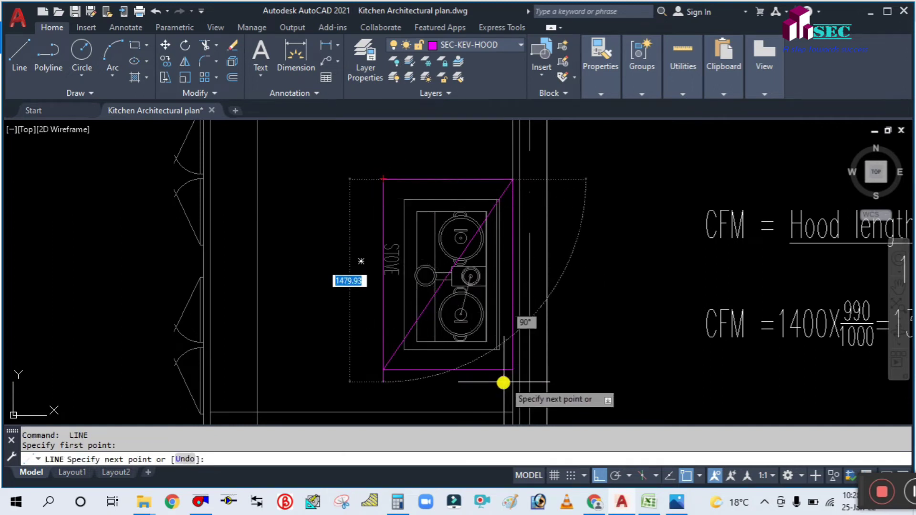
click(509, 368)
key(Escape)
Step: Look over the finished hood in the floor plan and check the SEC-KEV-HOOD layer's settings in the layer list
scroll(453, 272, down, 4)
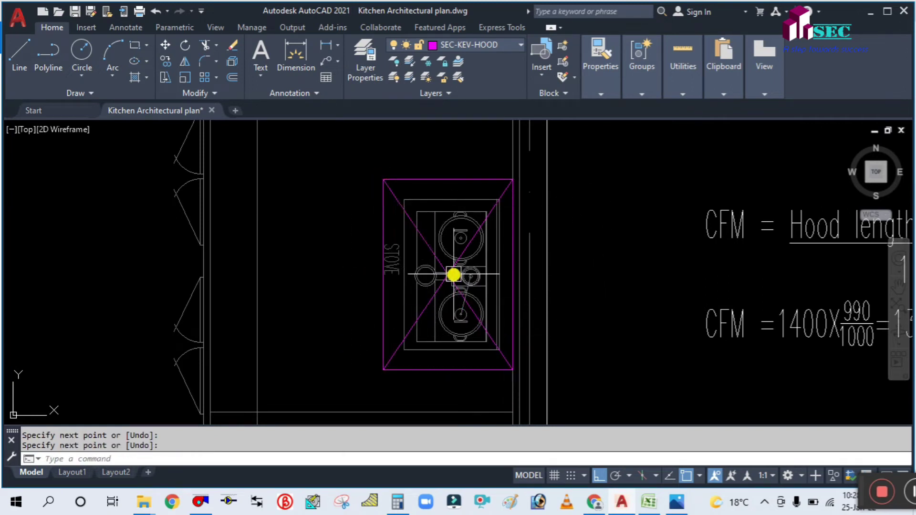
scroll(452, 259, up, 2)
scroll(454, 233, down, 2)
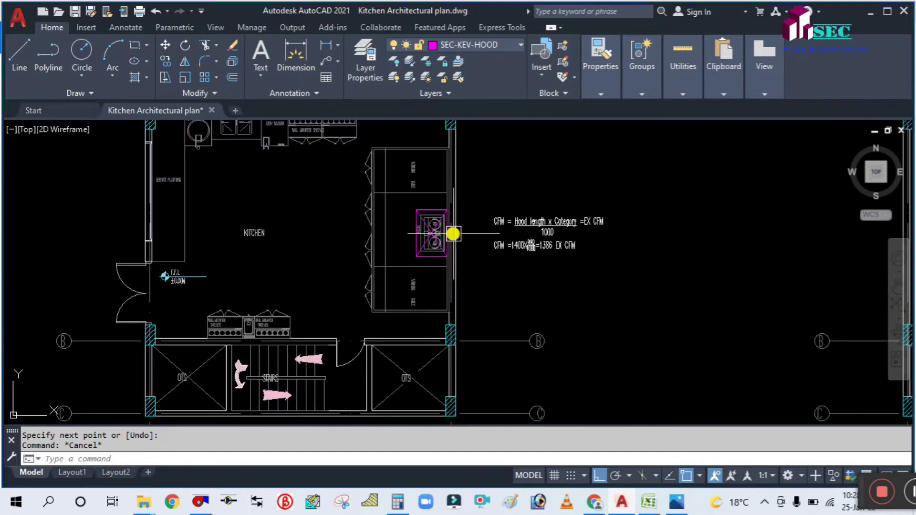
scroll(471, 262, down, 2)
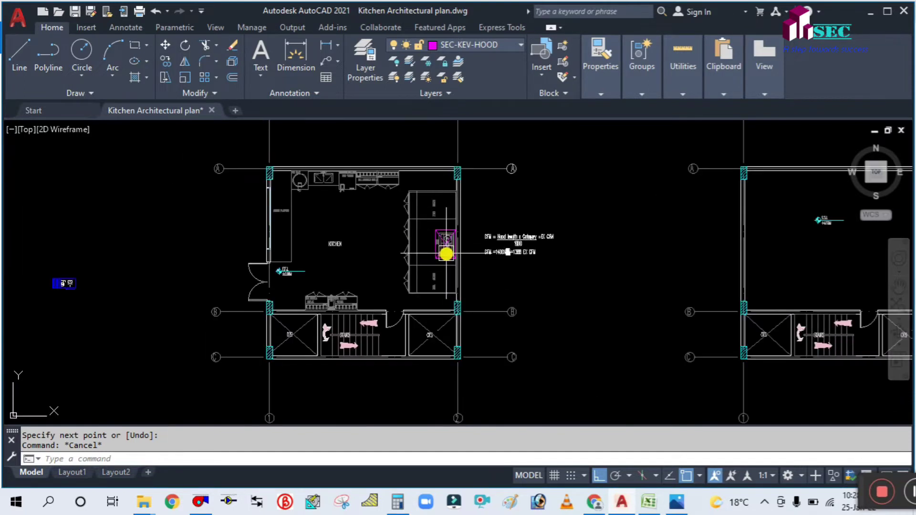
scroll(445, 248, up, 2)
scroll(429, 238, down, 2)
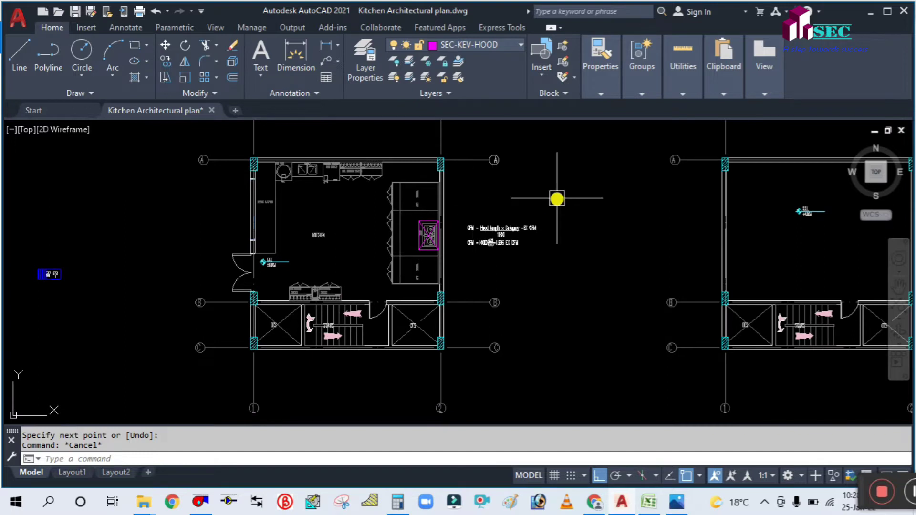
text(a)
key(Return)
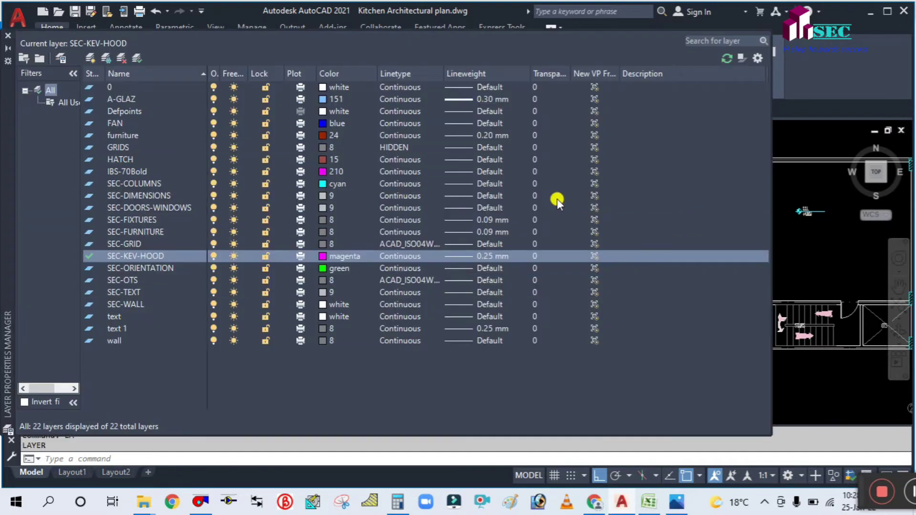
click(9, 39)
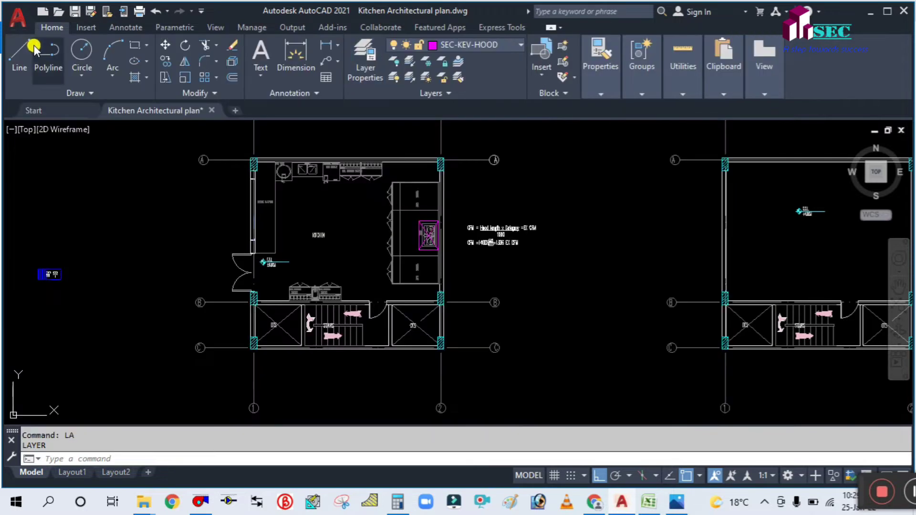
key(Escape)
Step: Move the hood outline and its crossing diagonals horizontally about 16,000 units from the stove to the empty area left of the kitchen plan
scroll(429, 205, up, 4)
text(m)
key(Return)
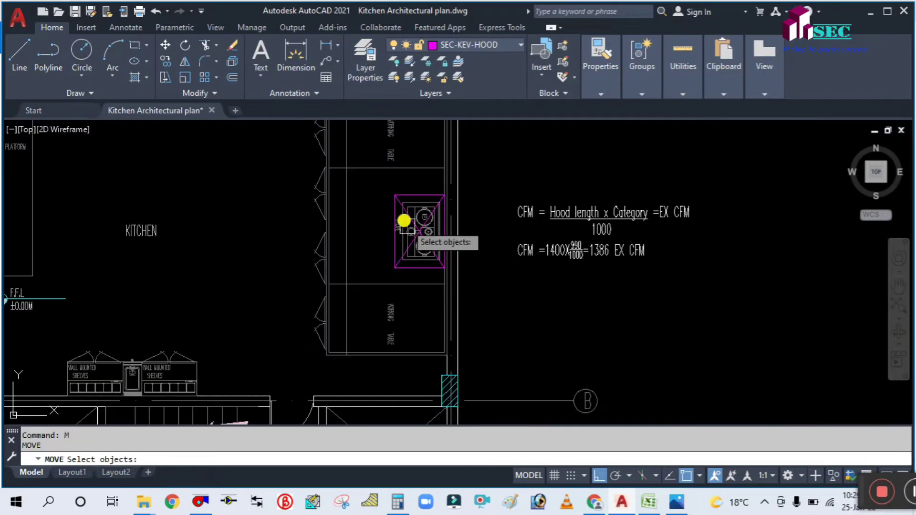
scroll(404, 219, up, 3)
click(374, 163)
click(365, 179)
click(411, 136)
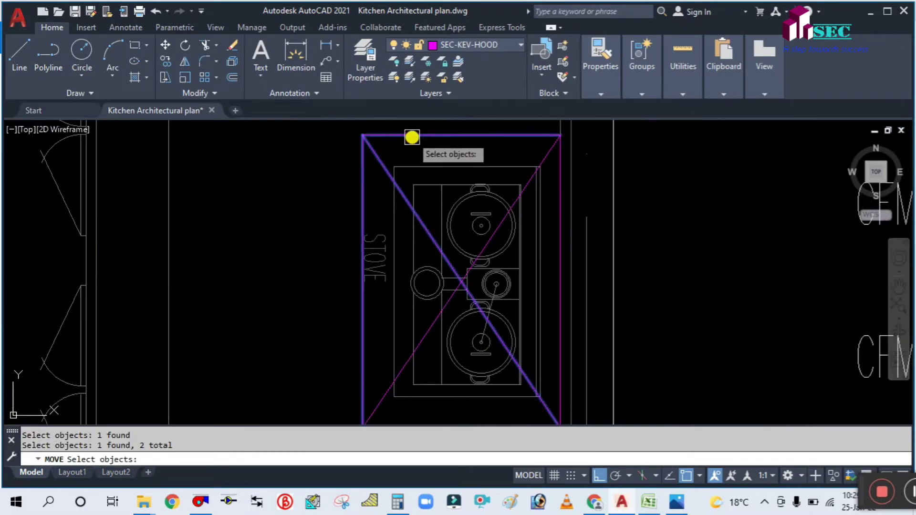
click(544, 158)
click(560, 175)
scroll(493, 190, down, 3)
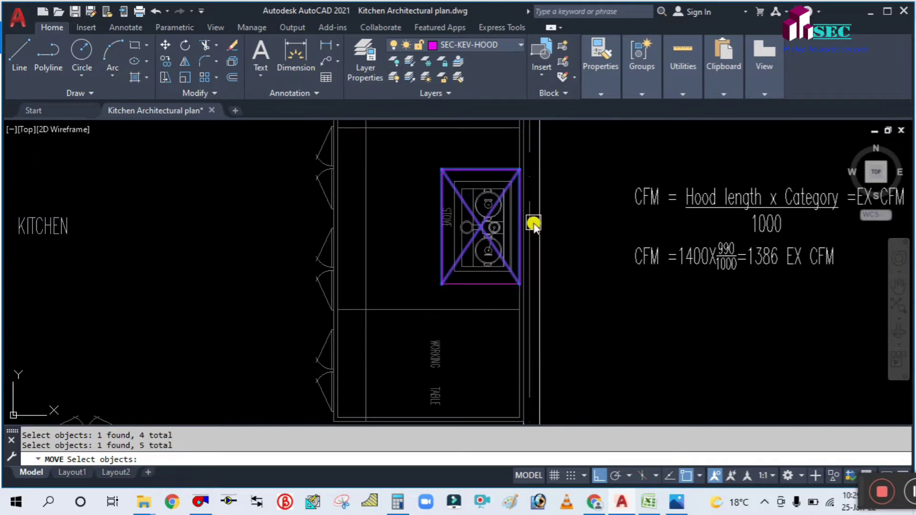
click(491, 282)
scroll(597, 302, down, 3)
key(Return)
click(614, 313)
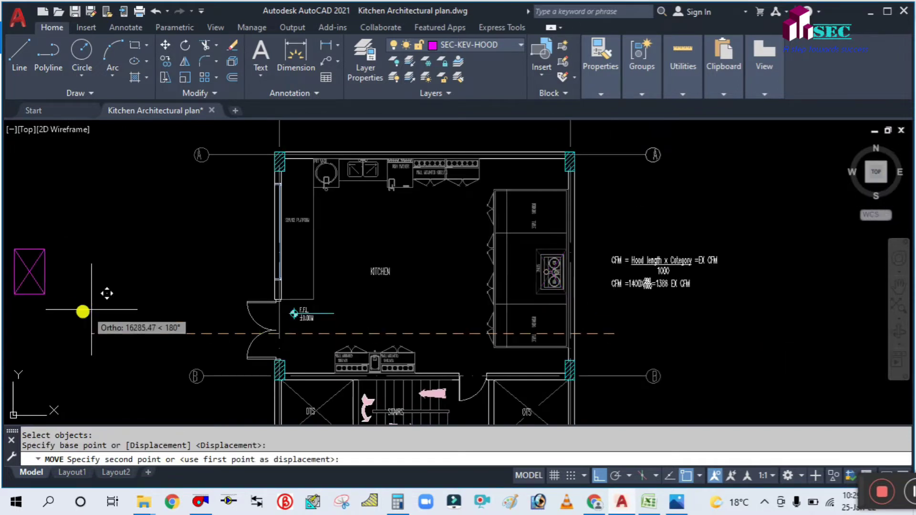
key(Escape)
scroll(457, 266, down, 2)
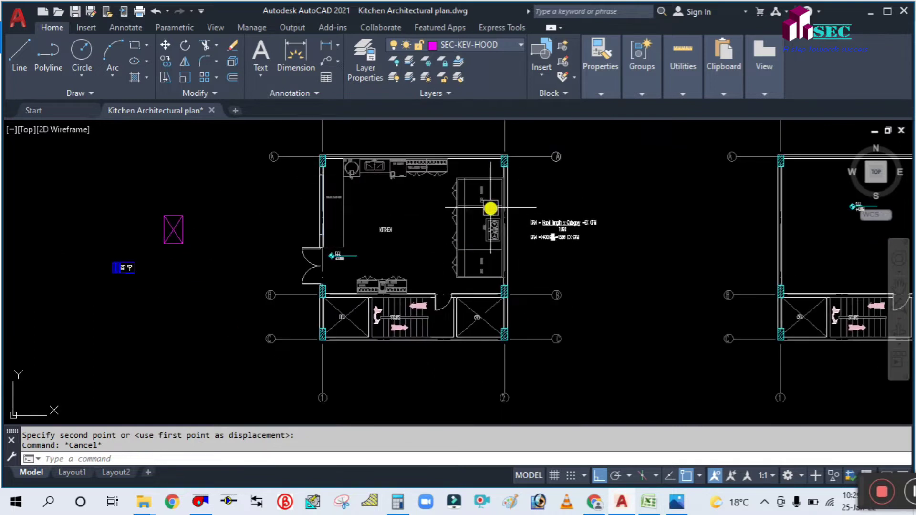
Step: Check the layer list and which layer the CFM calculation text belongs to
middle_drag(632, 298, 541, 289)
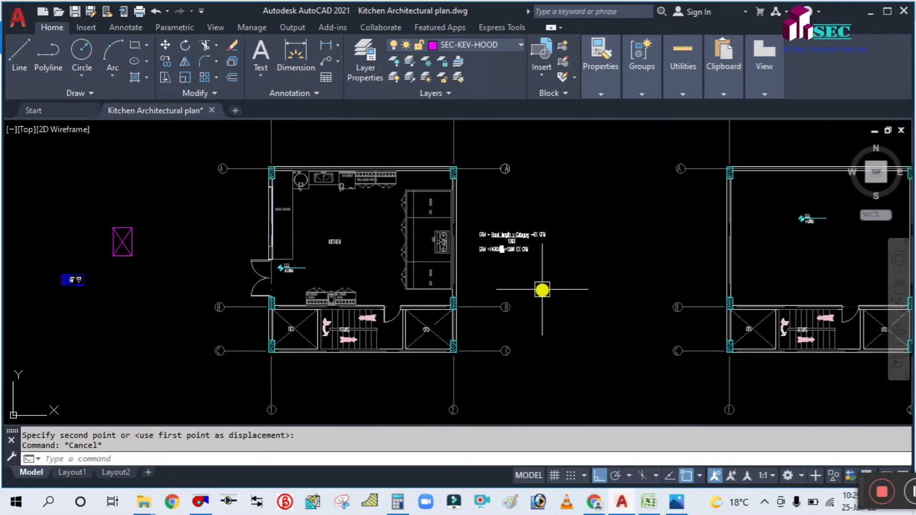
key(Return)
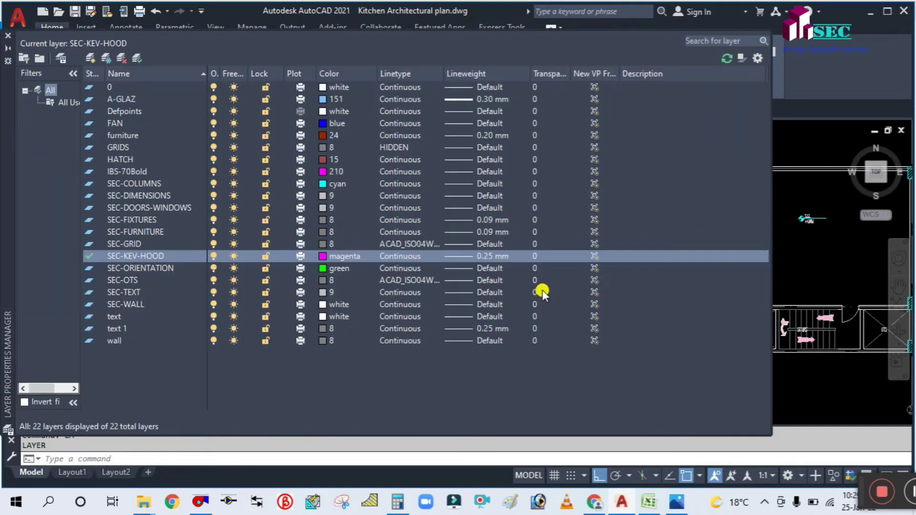
click(8, 35)
click(494, 241)
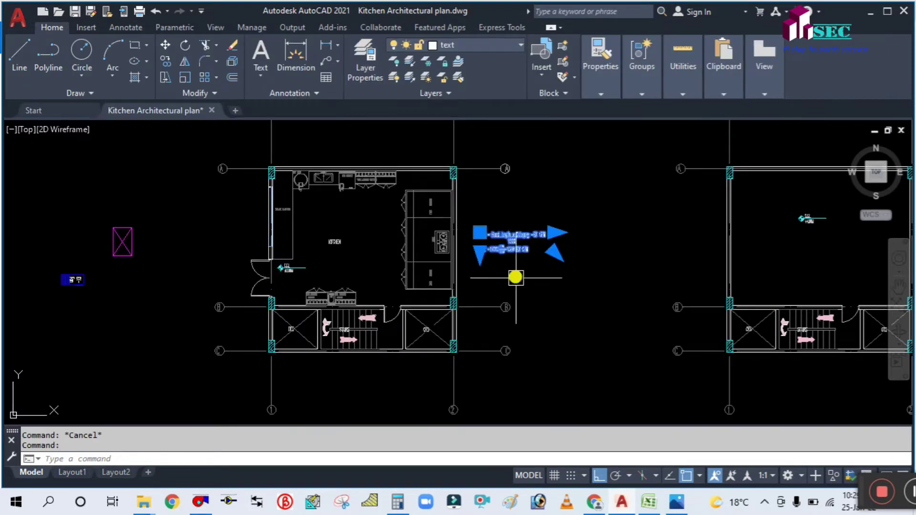
key(Escape)
Step: Set the color of every layer except text to 8 and lock those same layers
text(LA)
key(Return)
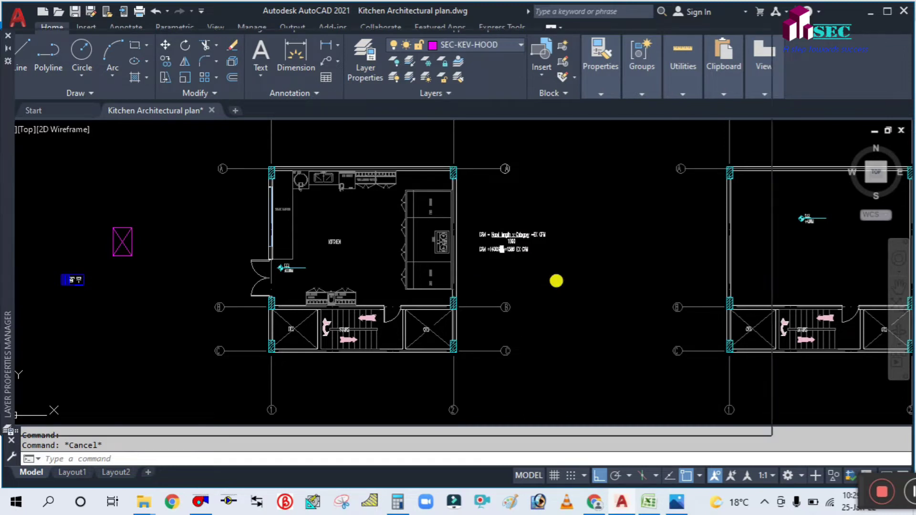
click(123, 232)
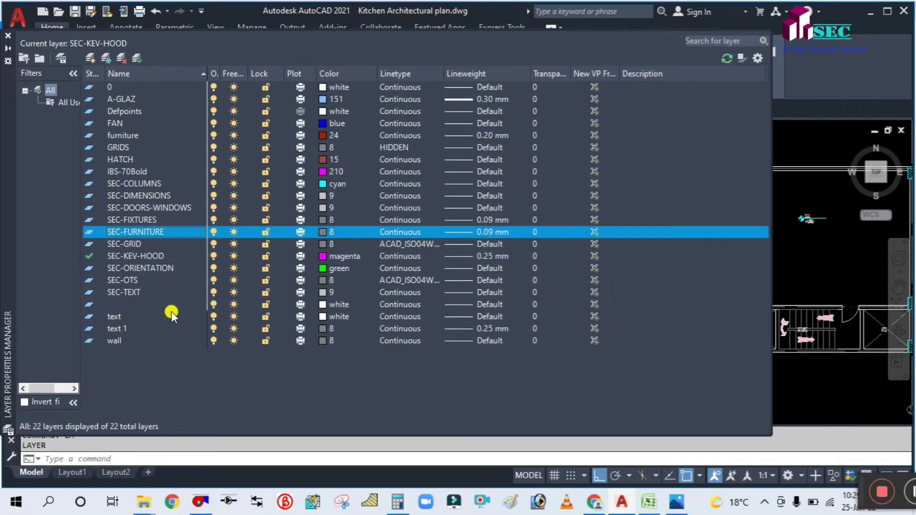
key(ctrl+a)
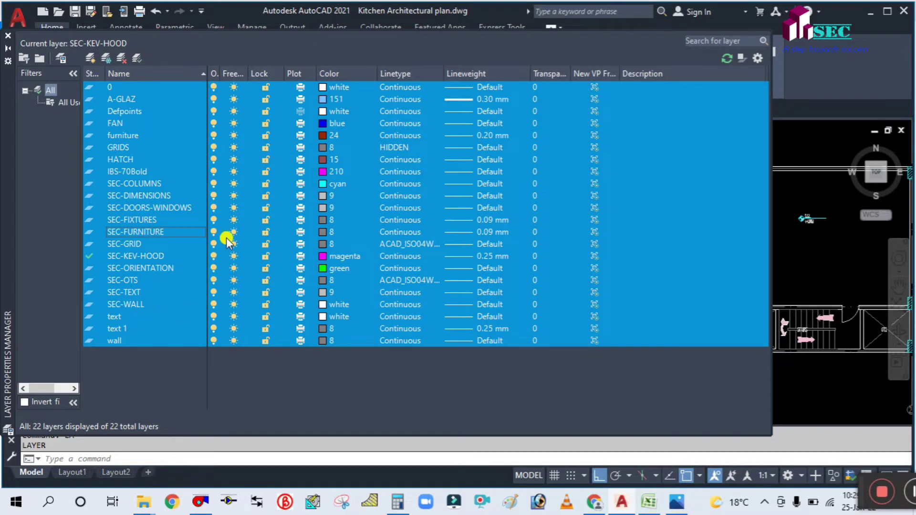
ctrl+click(117, 316)
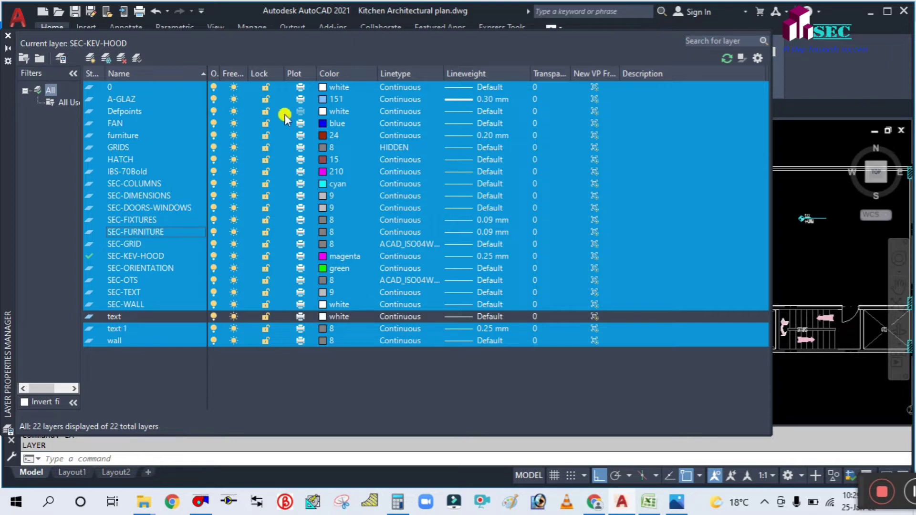
click(328, 159)
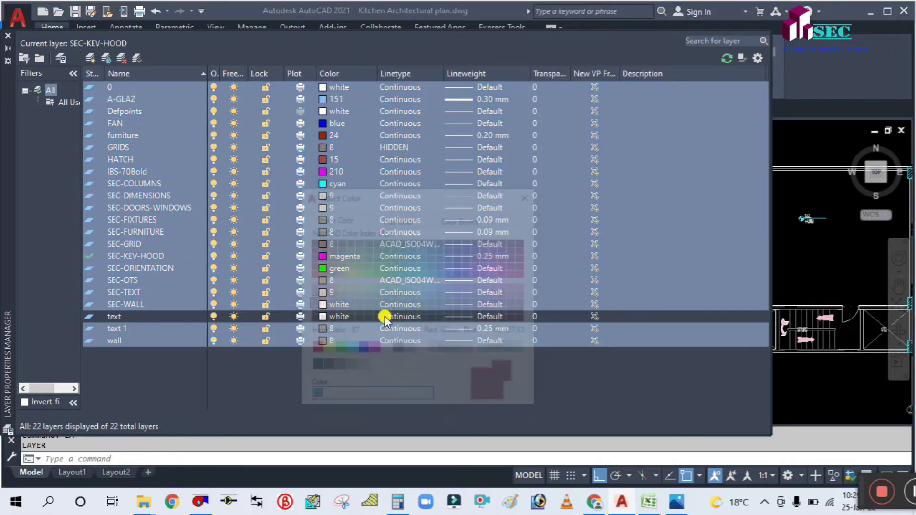
click(398, 349)
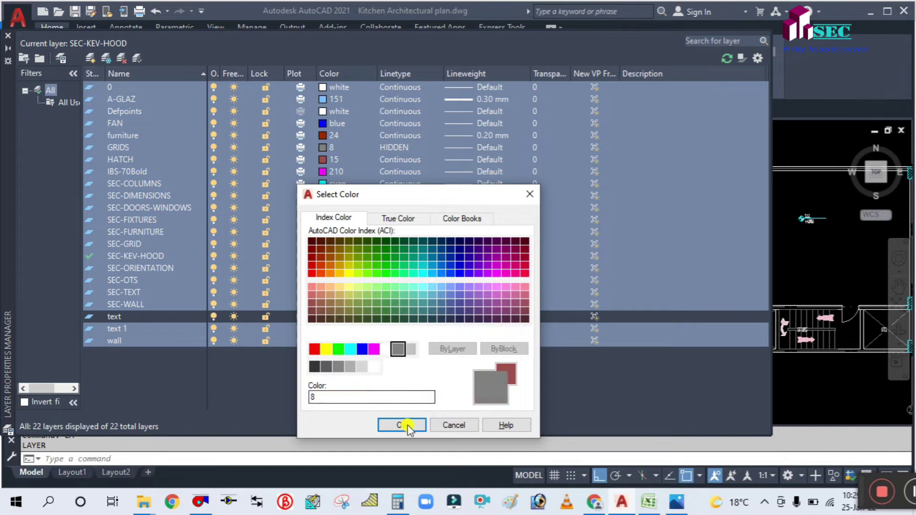
click(402, 425)
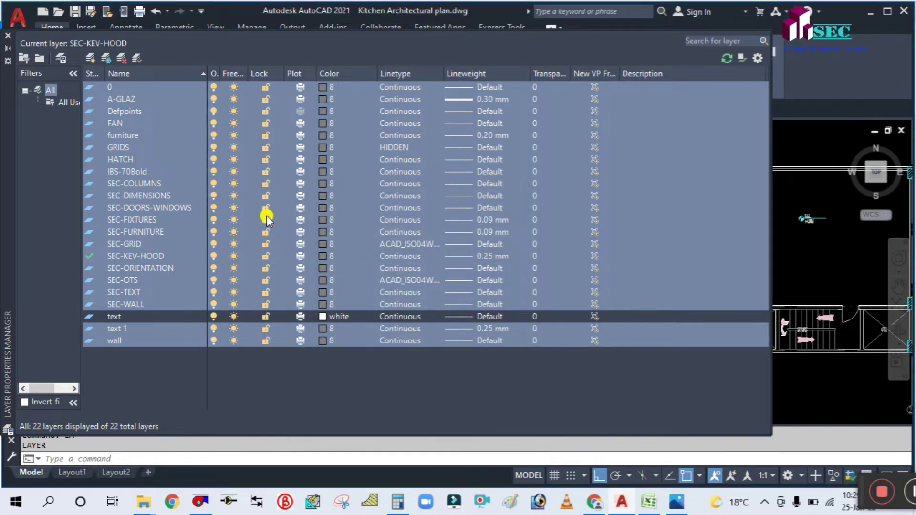
click(265, 219)
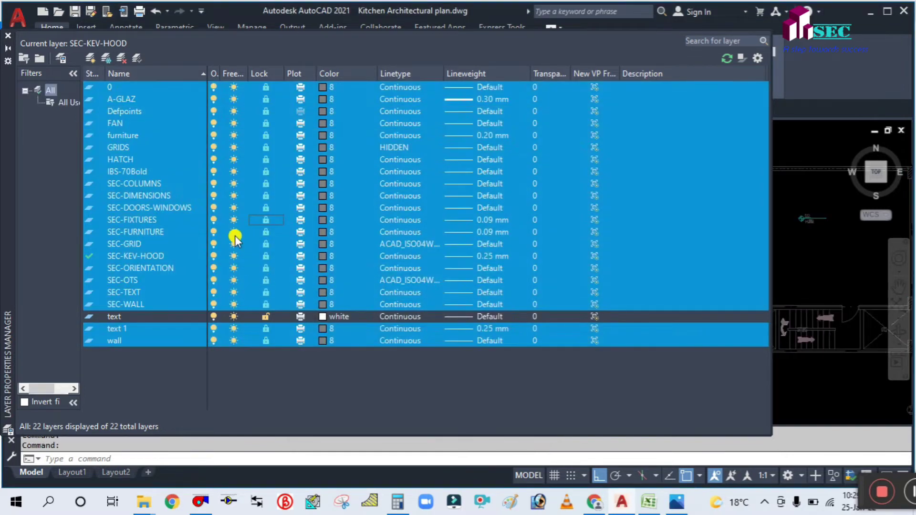
click(7, 42)
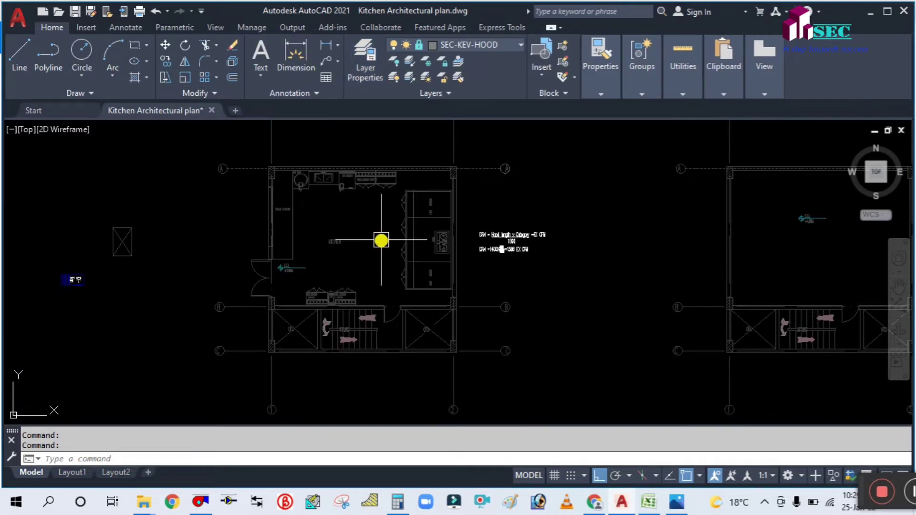
Step: Examine the recolored, locked floor plans, especially the kitchen walls, fixtures and stove area, and compare them with the CFM calculation text
middle_drag(357, 247, 401, 282)
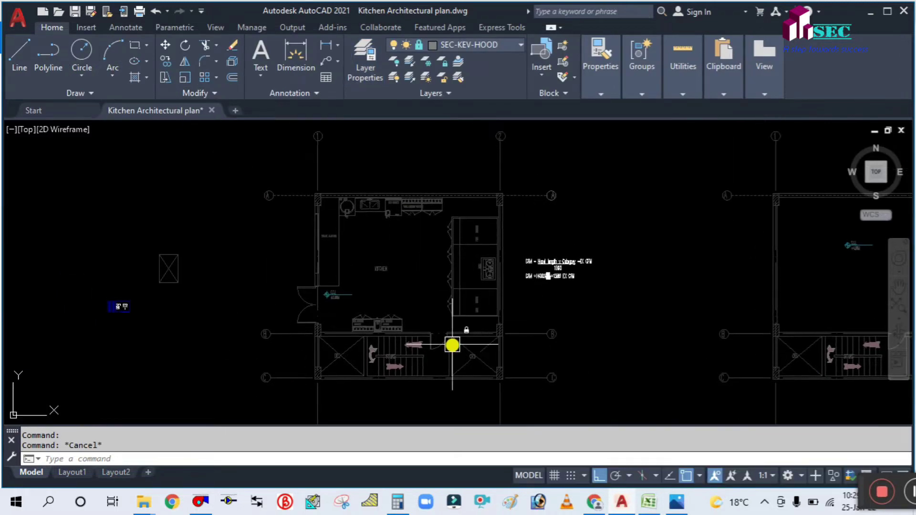
middle_drag(452, 343, 488, 310)
scroll(241, 243, up, 2)
scroll(251, 240, down, 2)
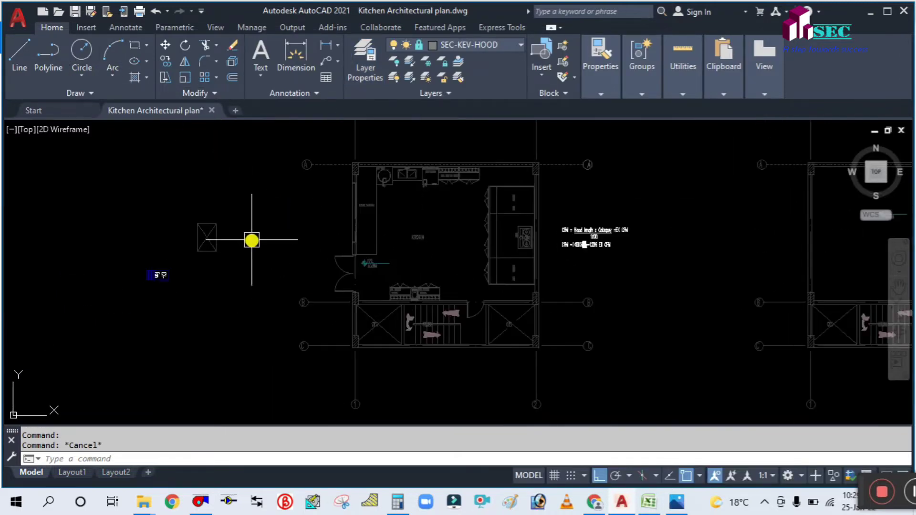
scroll(409, 256, up, 3)
scroll(386, 270, down, 1)
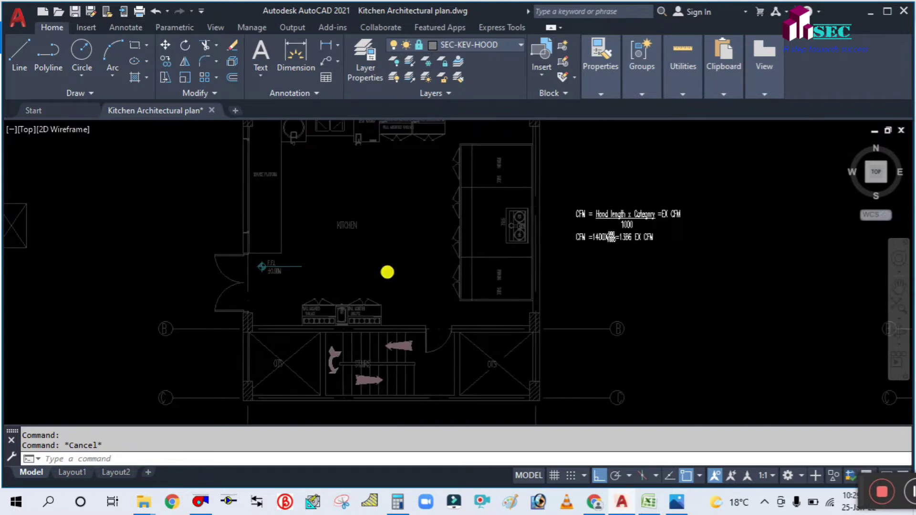
scroll(441, 250, down, 2)
scroll(409, 256, down, 1)
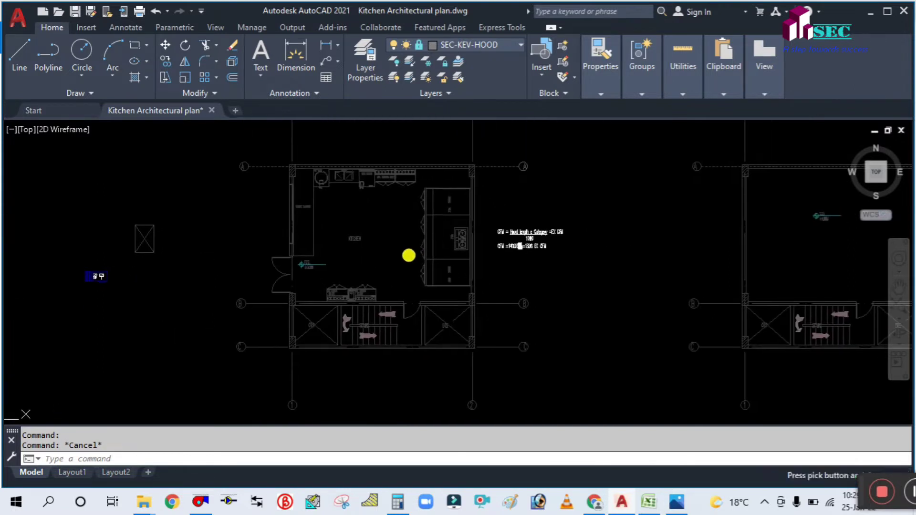
scroll(409, 206, up, 2)
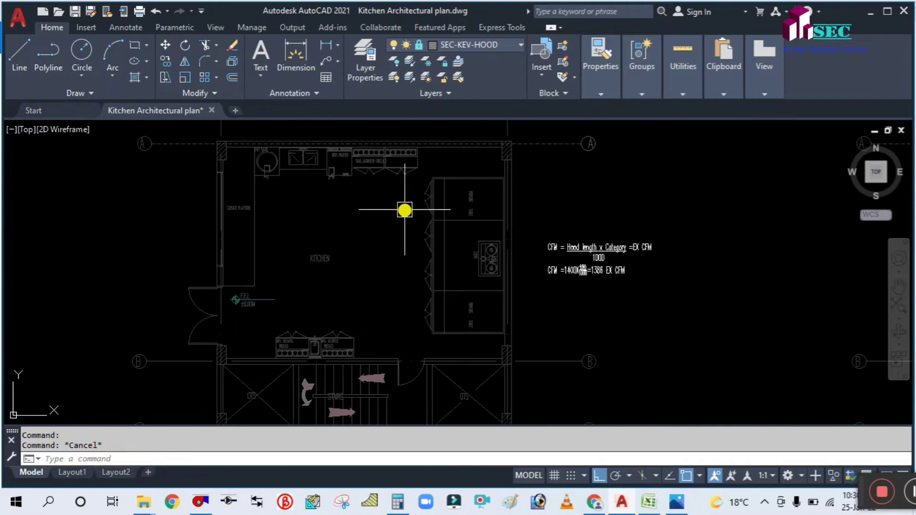
scroll(394, 250, down, 2)
mouse_move(409, 269)
middle_down()
mouse_move(360, 258)
mouse_move(388, 306)
middle_up()
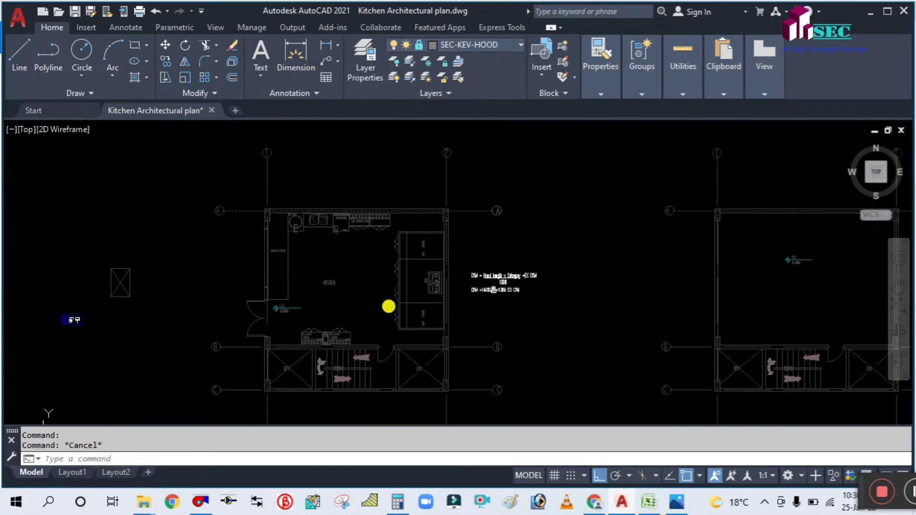
scroll(409, 241, up, 3)
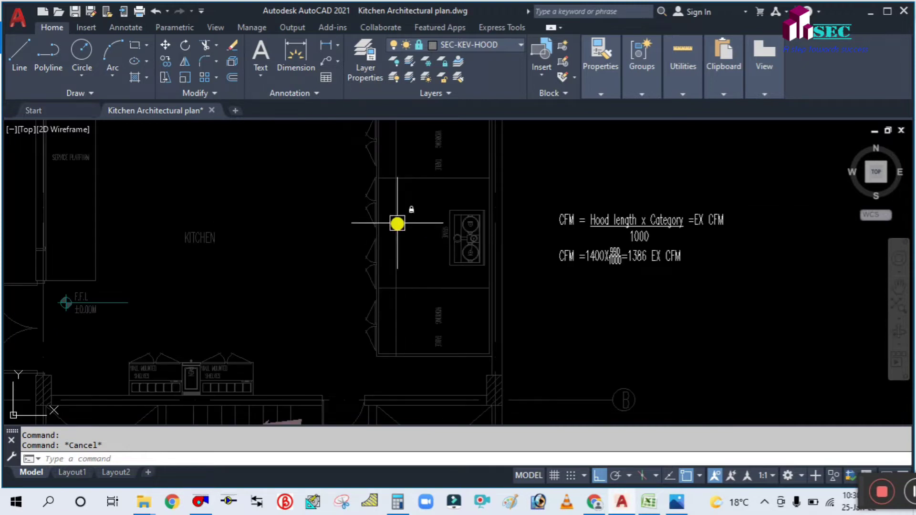
scroll(405, 236, down, 3)
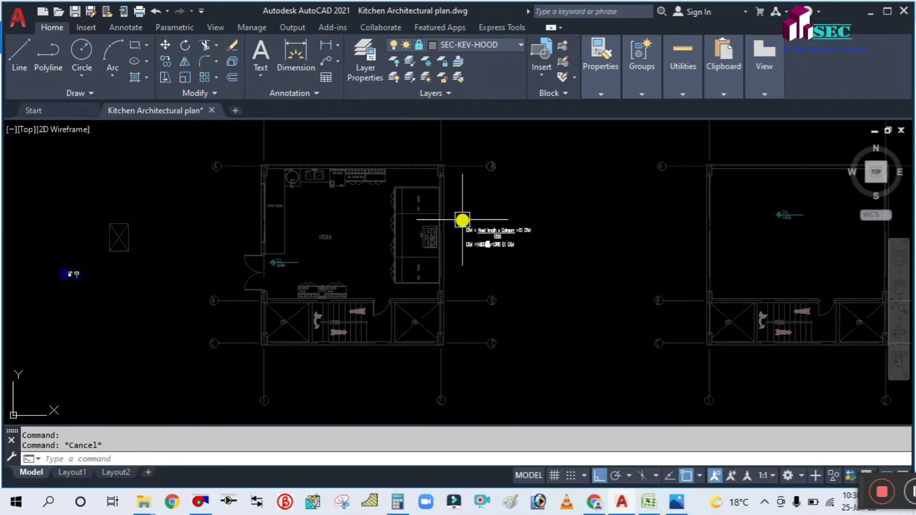
scroll(463, 220, up, 2)
middle_drag(316, 229, 334, 231)
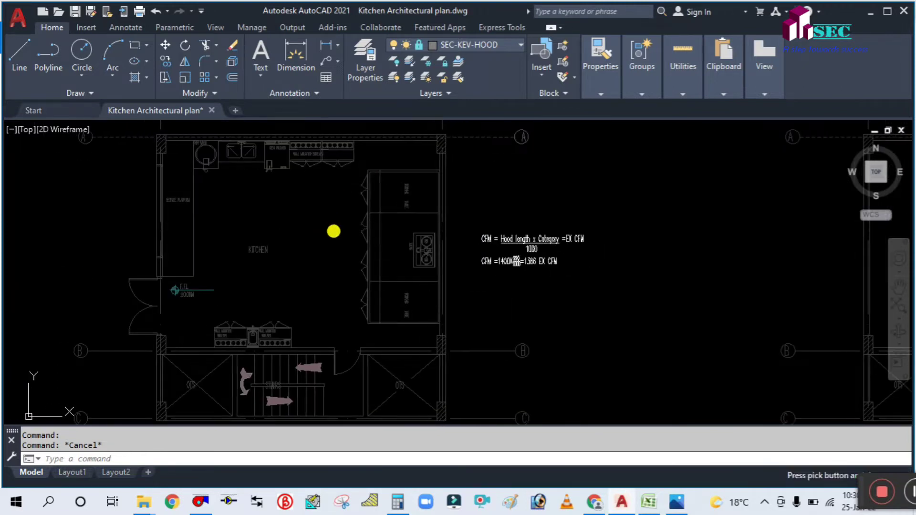
scroll(372, 192, up, 3)
scroll(382, 191, down, 3)
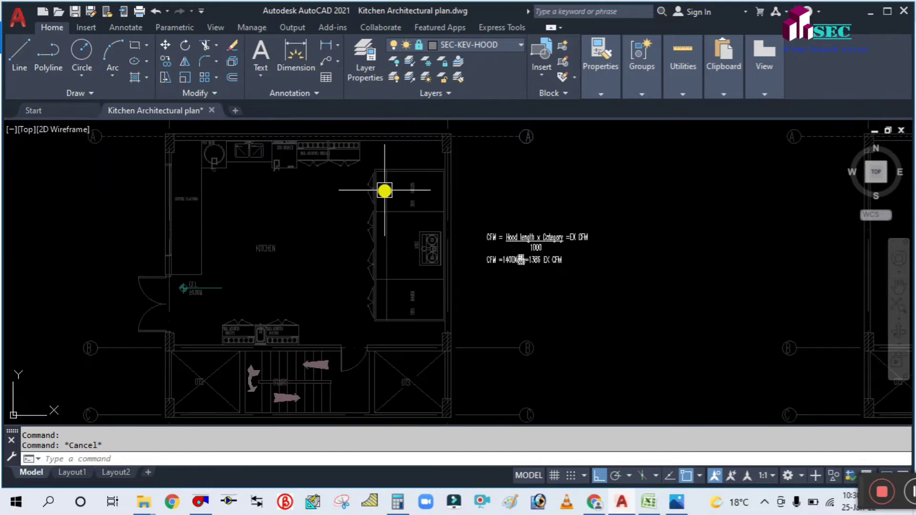
scroll(435, 266, down, 1)
scroll(325, 268, up, 4)
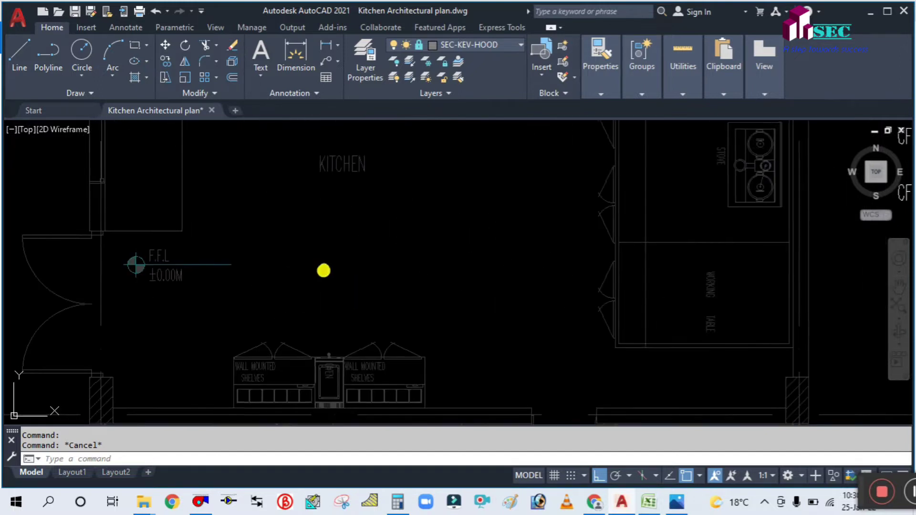
scroll(324, 270, down, 3)
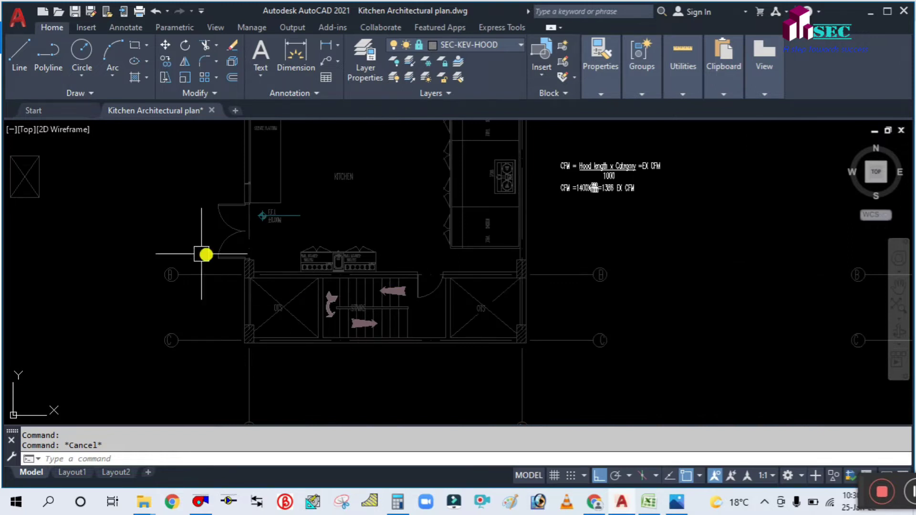
scroll(229, 214, up, 3)
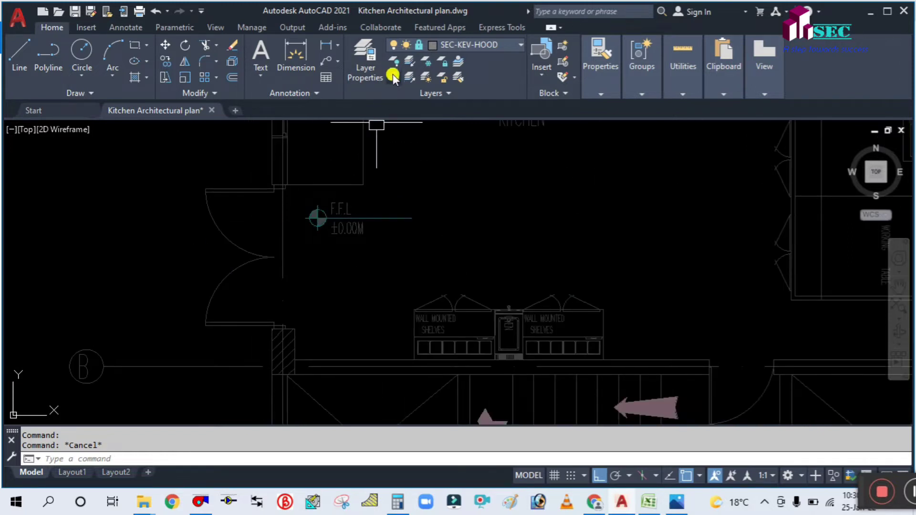
scroll(345, 239, down, 4)
mouse_move(355, 245)
middle_down()
mouse_move(291, 255)
mouse_move(327, 265)
middle_up()
scroll(324, 261, down, 4)
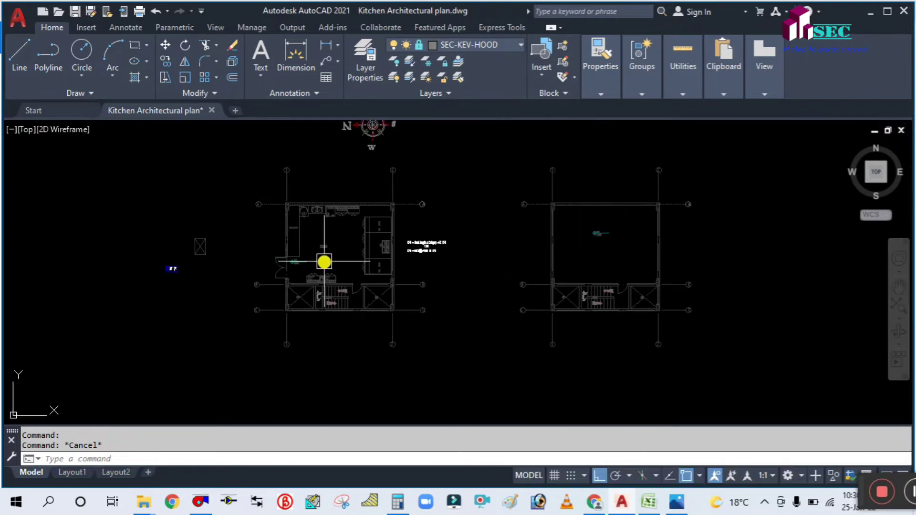
scroll(322, 260, up, 2)
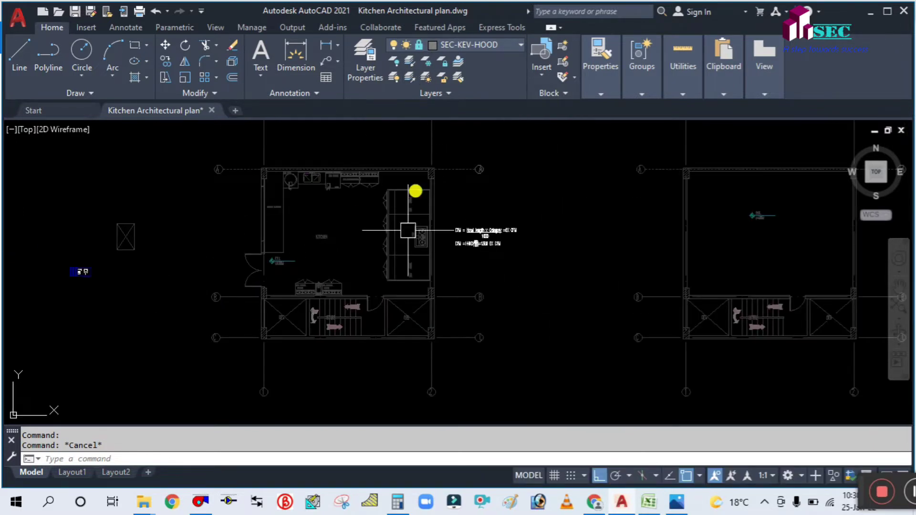
scroll(323, 259, up, 4)
scroll(367, 246, down, 2)
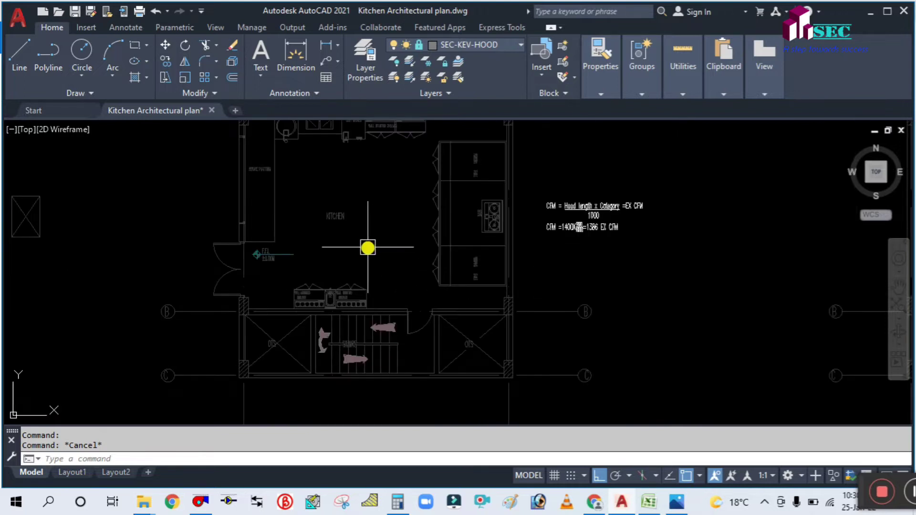
scroll(366, 249, down, 2)
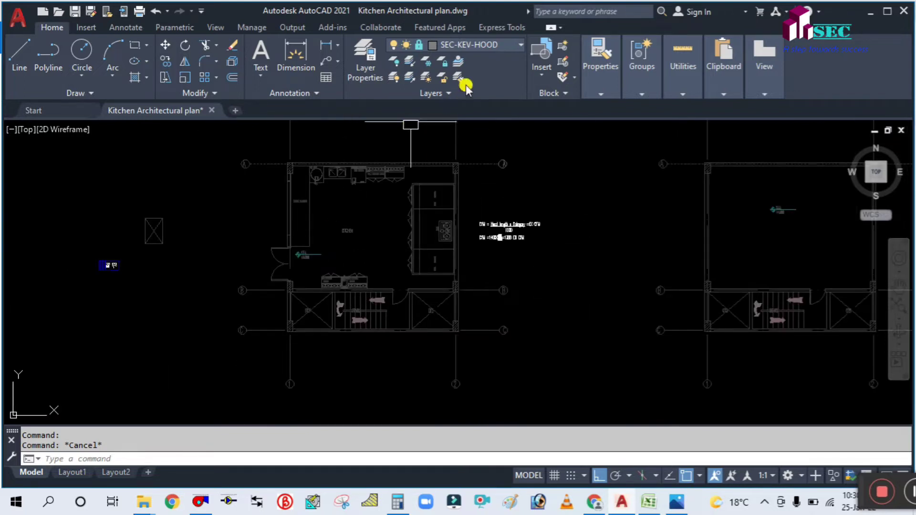
middle_drag(232, 278, 253, 311)
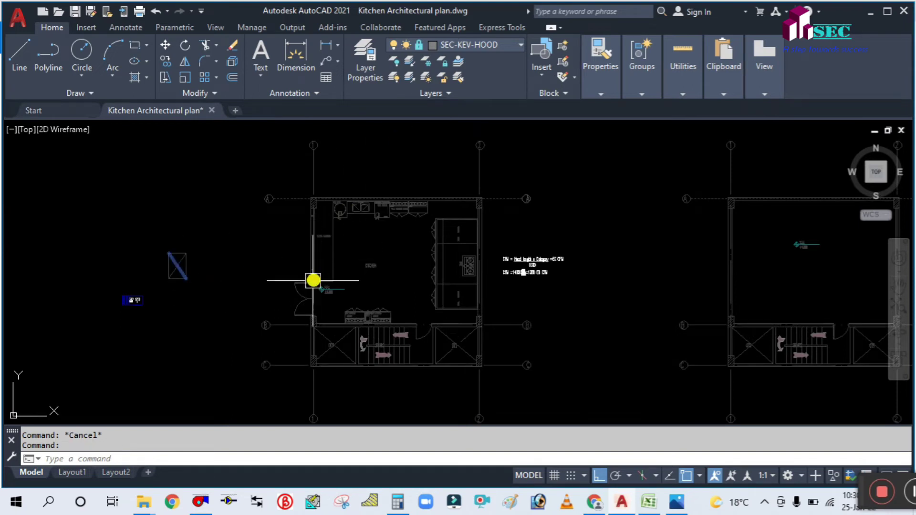
Step: Unlock the SEC-KEV-HOOD layer and set its color to magenta
key(Escape)
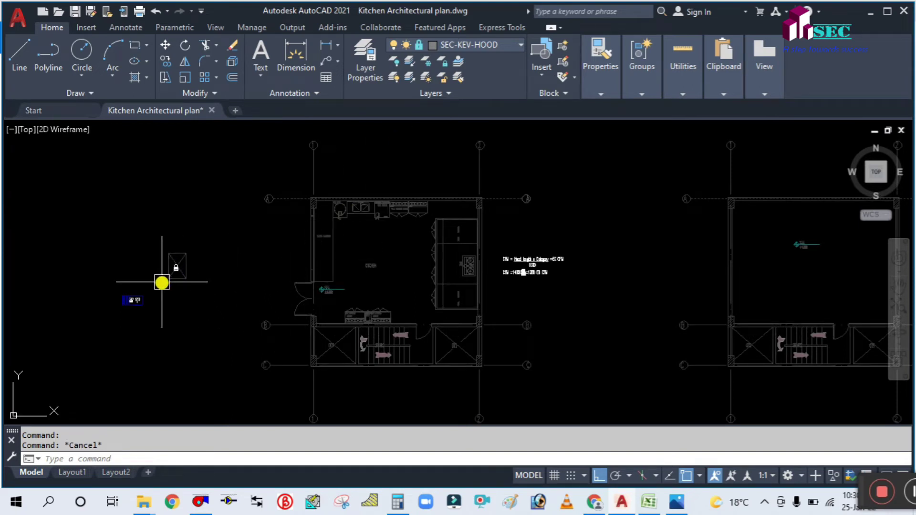
click(472, 42)
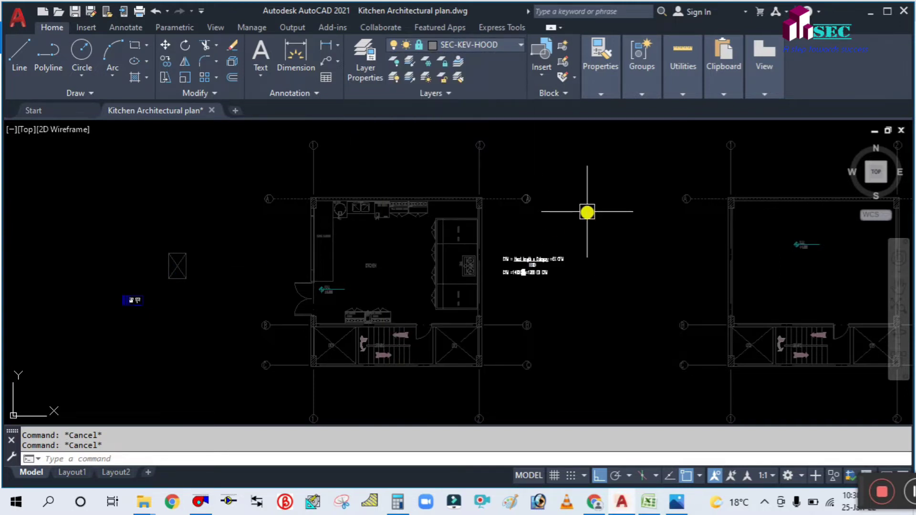
key(Return)
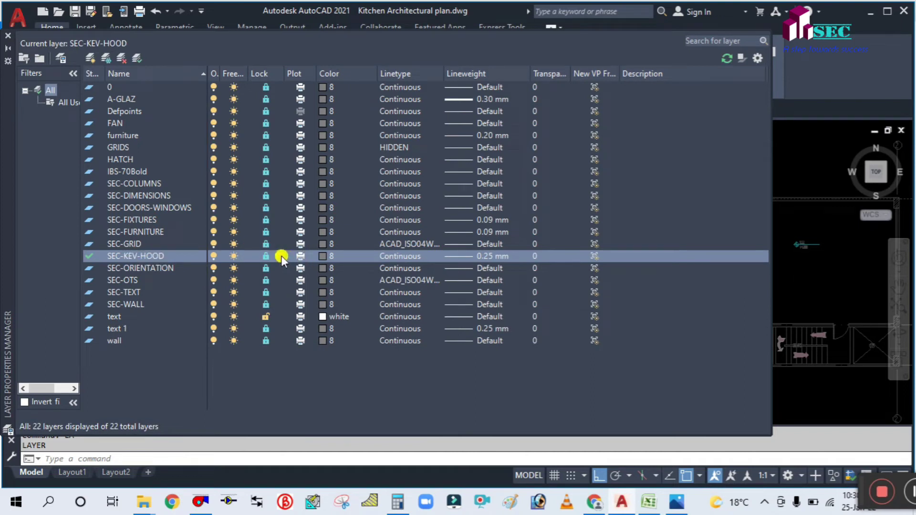
click(267, 255)
click(322, 256)
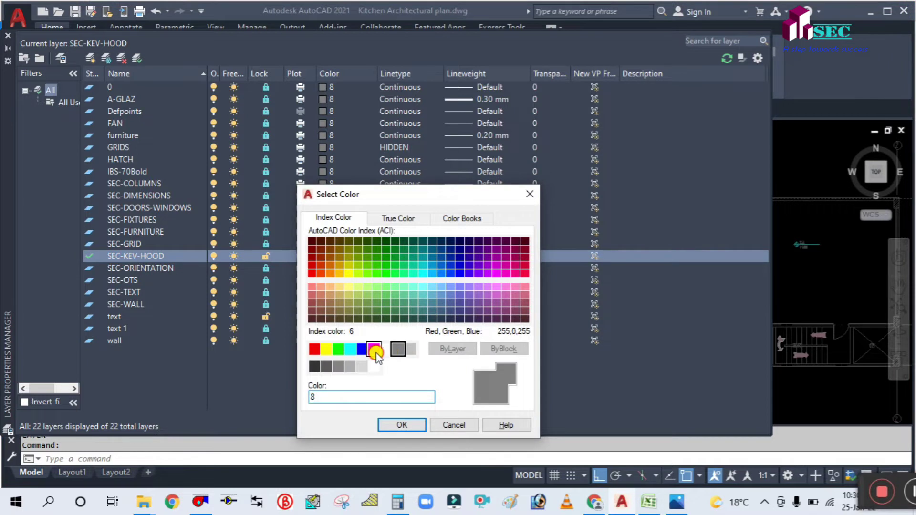
click(374, 350)
click(388, 425)
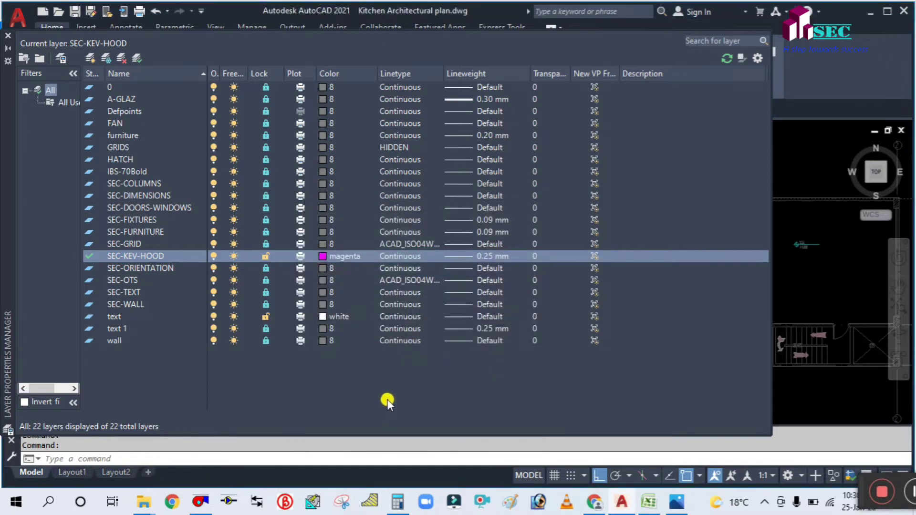
click(8, 35)
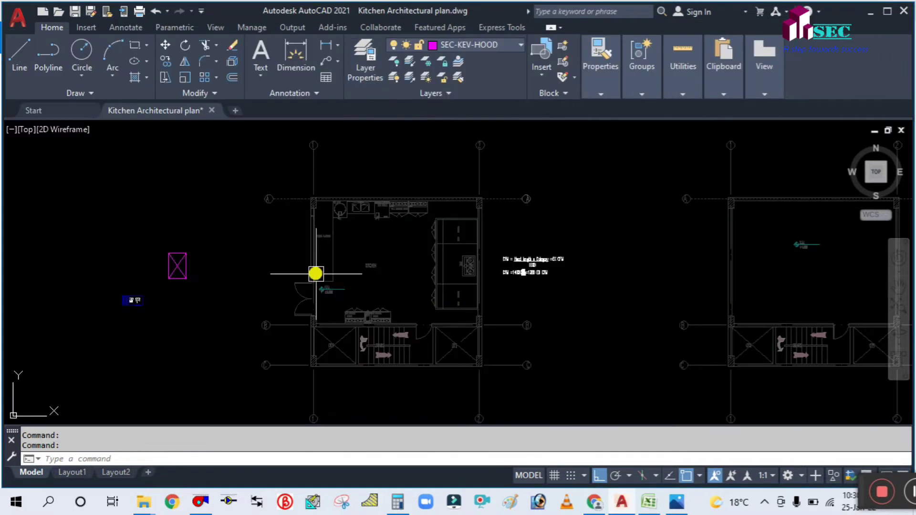
key(Escape)
middle_drag(278, 288, 238, 241)
scroll(209, 210, up, 2)
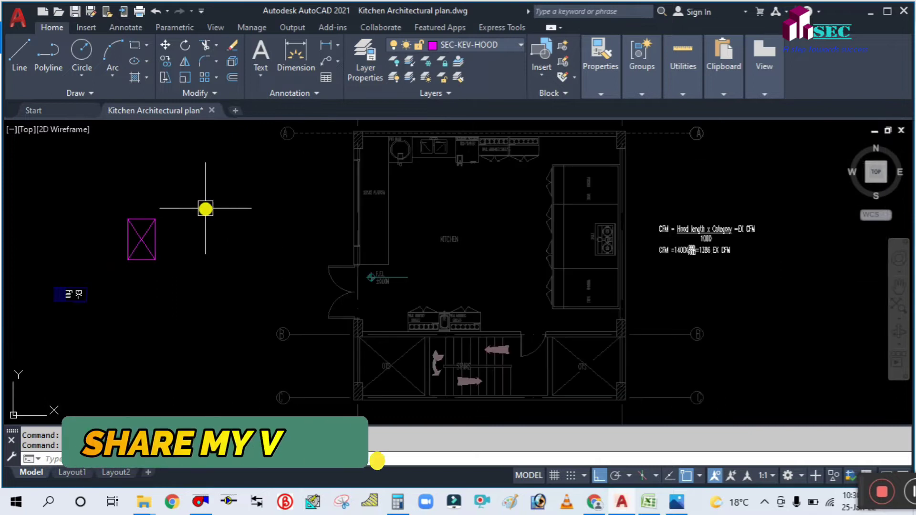
scroll(622, 217, up, 4)
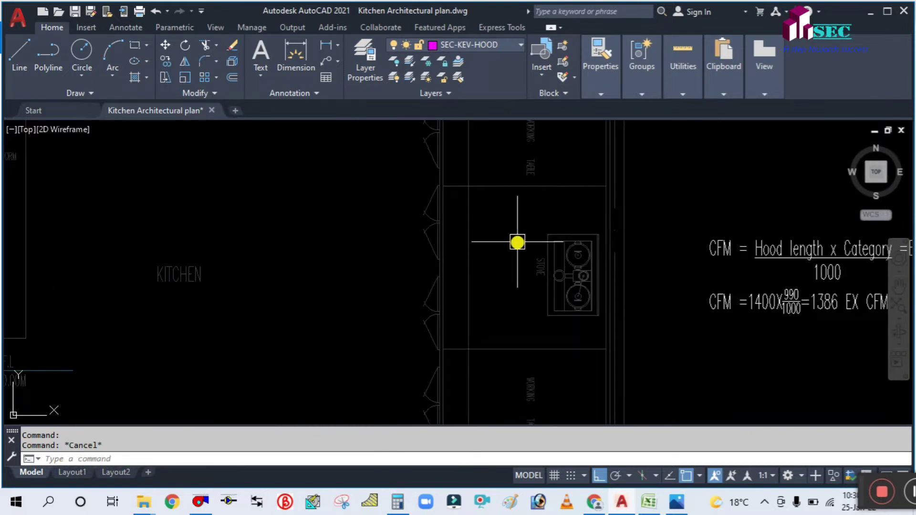
scroll(517, 243, down, 5)
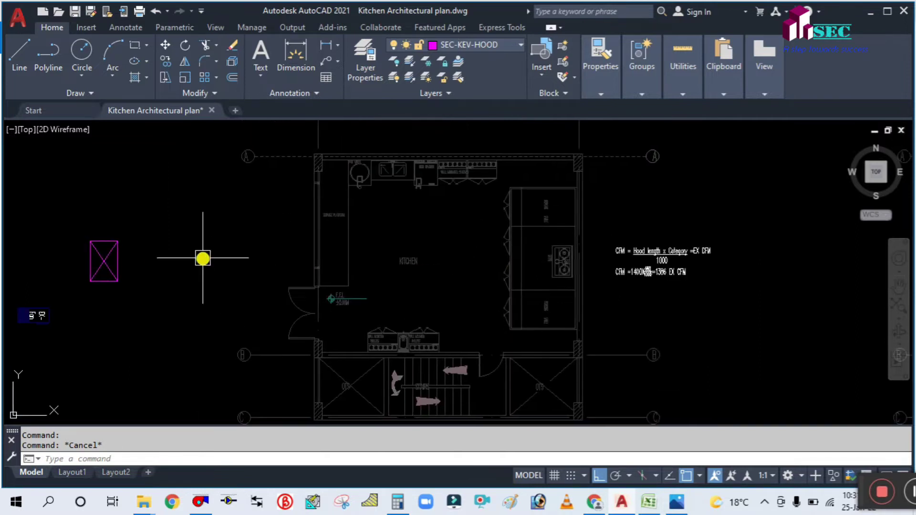
text(m)
key(Return)
key(Escape)
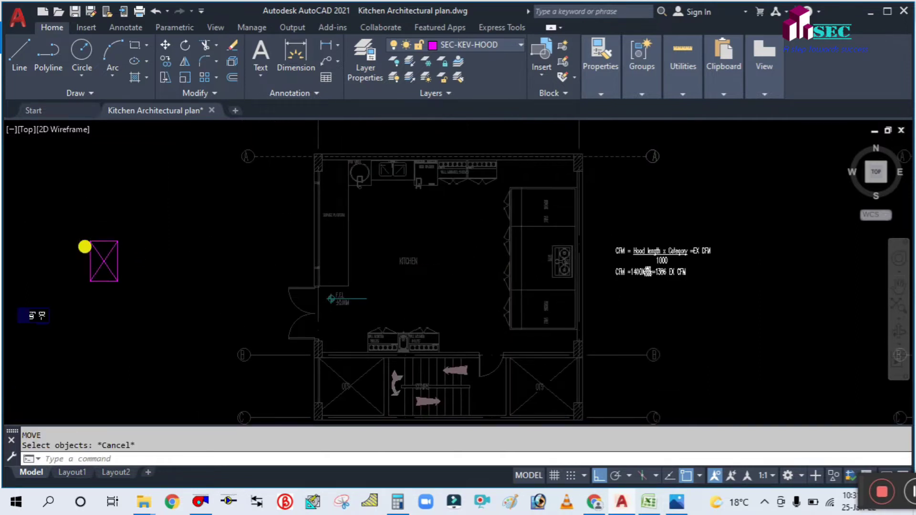
Step: Copy the hood outline and diagonals with their center as base point, paste them as a block nearby, and delete the original linework
scroll(84, 236, up, 4)
scroll(76, 197, down, 2)
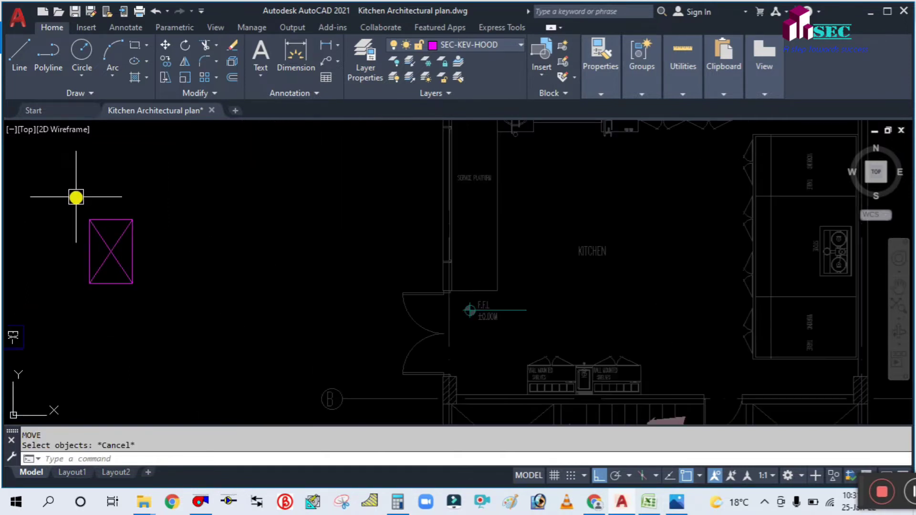
click(164, 331)
key(ctrl+shift+c)
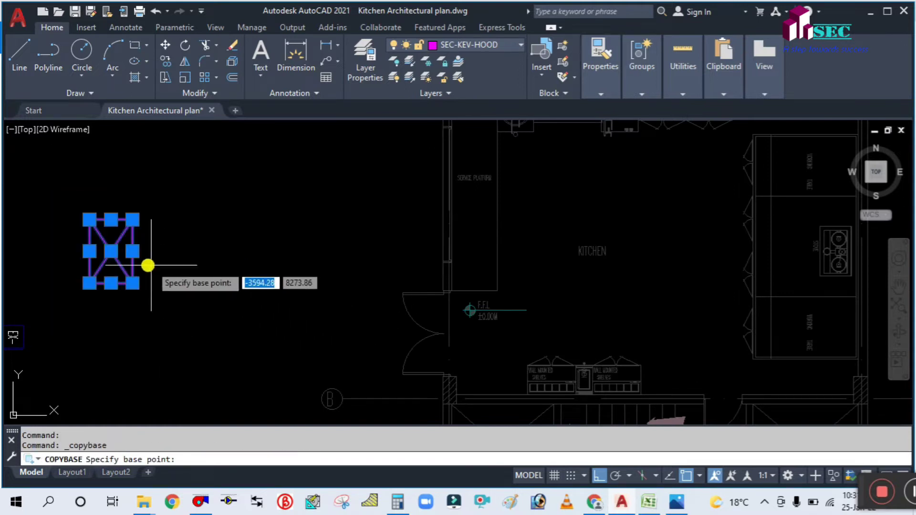
click(111, 251)
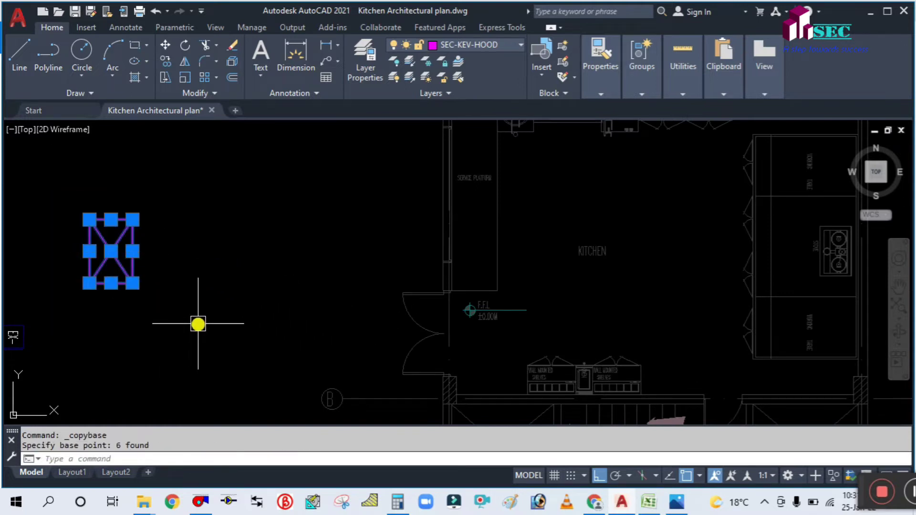
key(ctrl+shift+v)
click(268, 299)
click(296, 332)
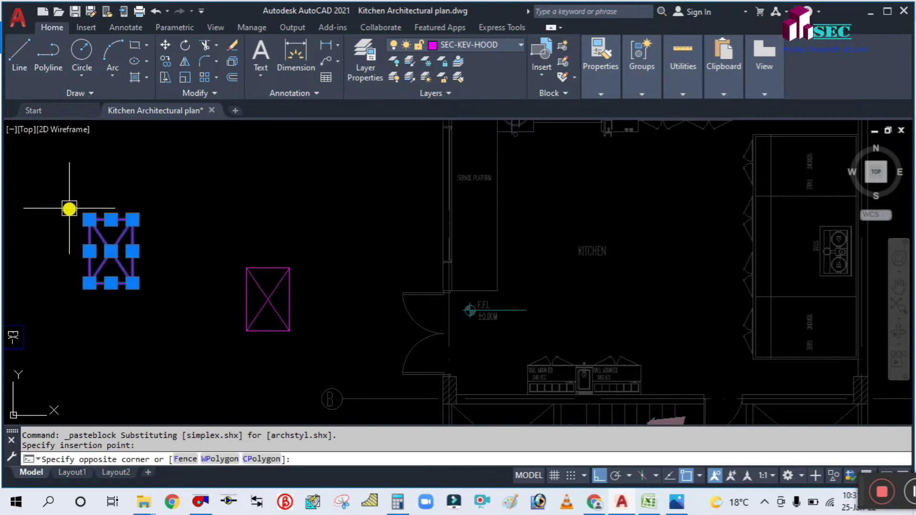
key(Delete)
Step: Move the hood block by its left edge's midpoint onto the midpoint of the stove outline's left edge
text(m)
key(Return)
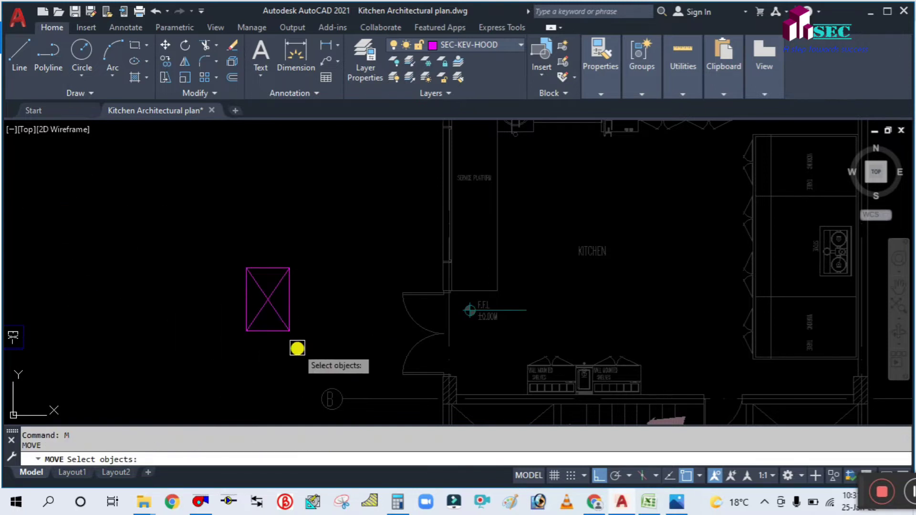
click(298, 348)
click(242, 247)
key(Return)
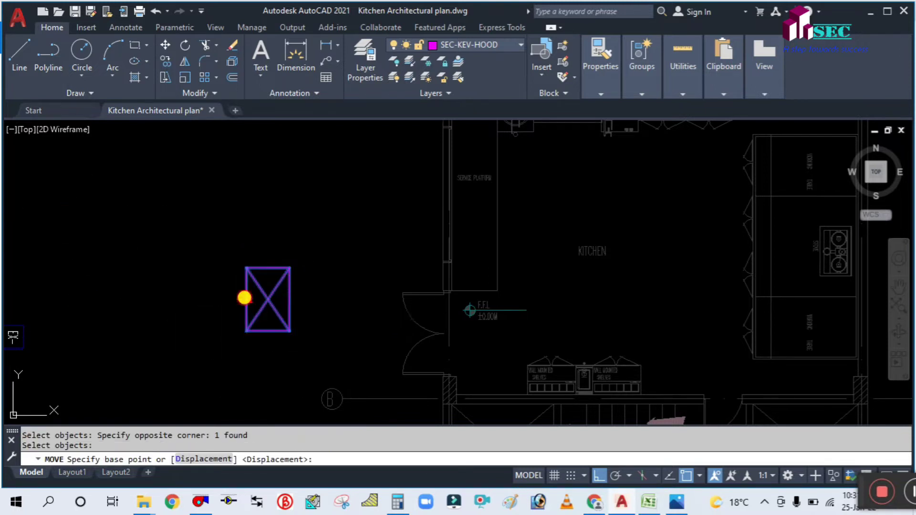
click(244, 297)
scroll(244, 297, down, 3)
scroll(552, 266, up, 6)
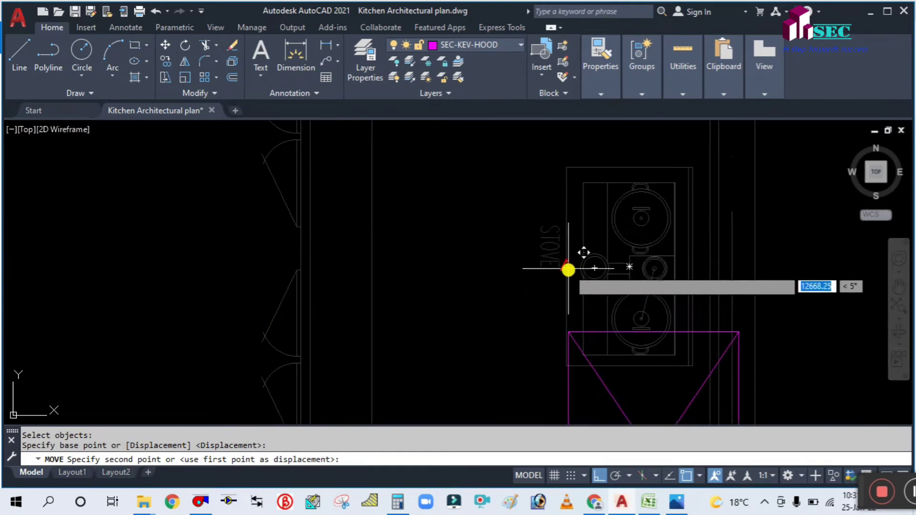
click(567, 262)
scroll(388, 282, down, 2)
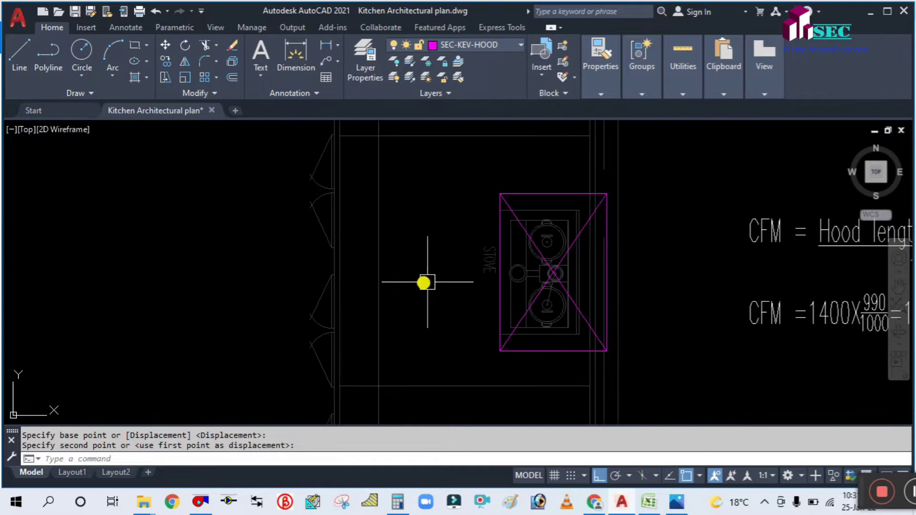
Step: Move the hood block 150 units horizontally away from the wall, reusing the previous selection
text(m)
key(Return)
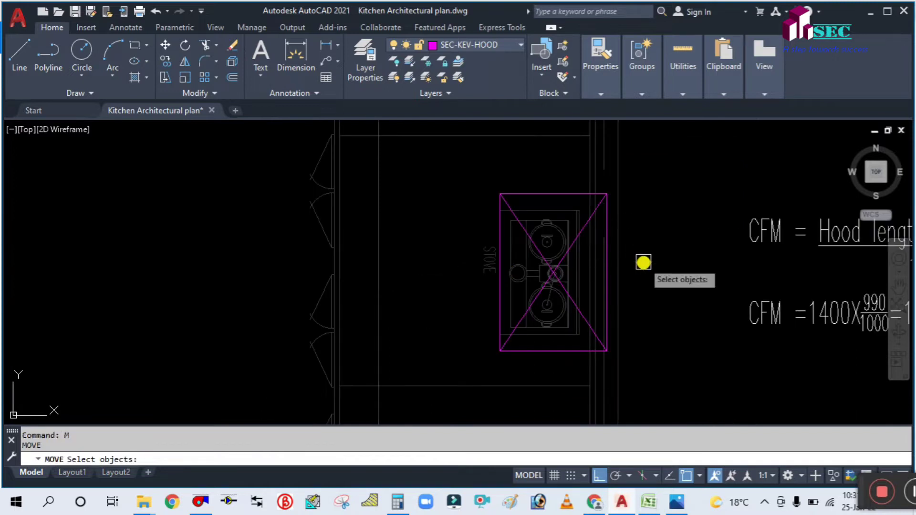
key(Escape)
key(Return)
text(p)
key(Return)
key(Return)
click(685, 235)
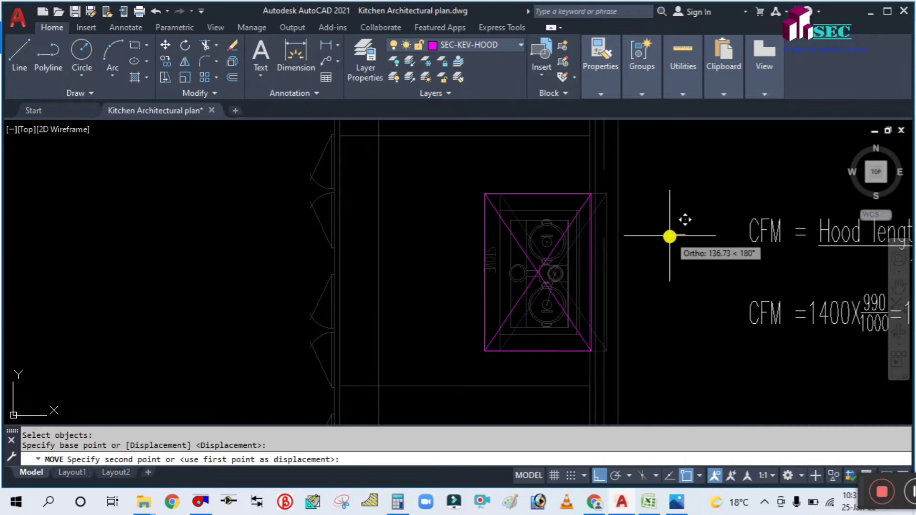
text(150)
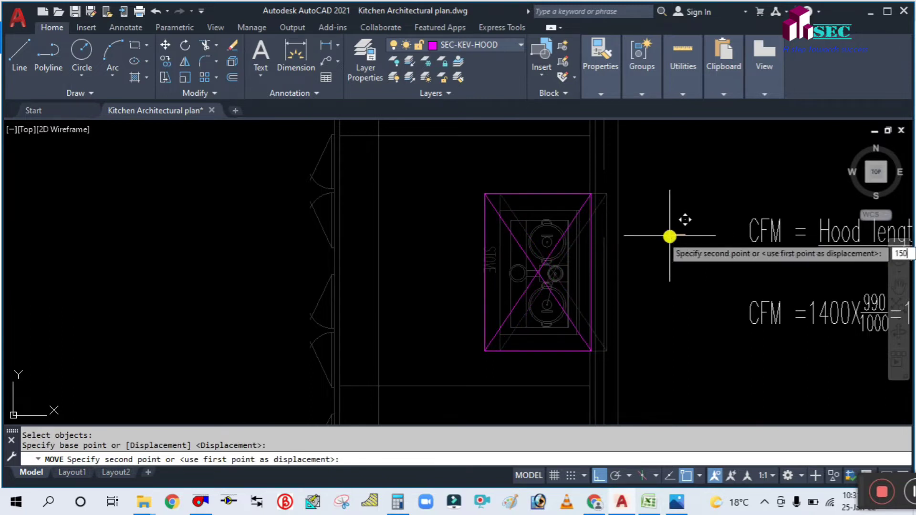
key(Return)
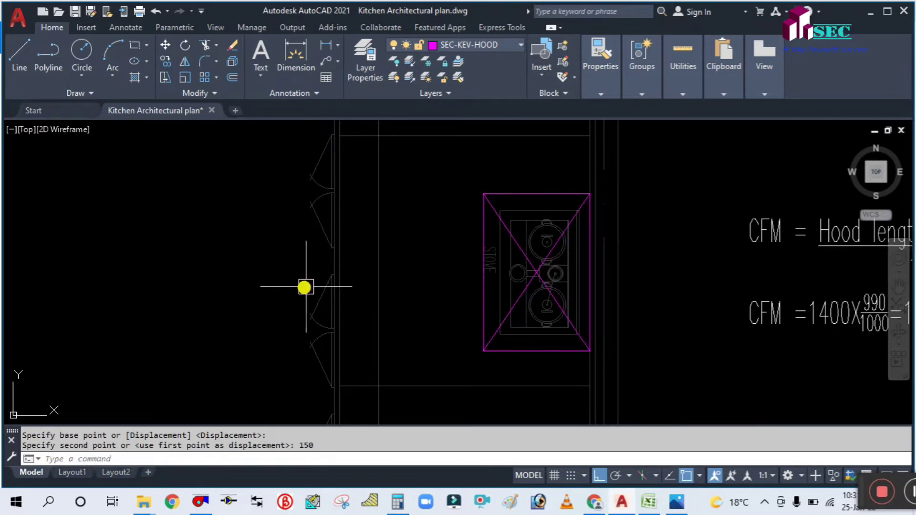
Step: Examine the hood's placement over the stove and compare it with the hood length and category terms of the CFM calculation
scroll(406, 232, down, 2)
scroll(544, 239, down, 4)
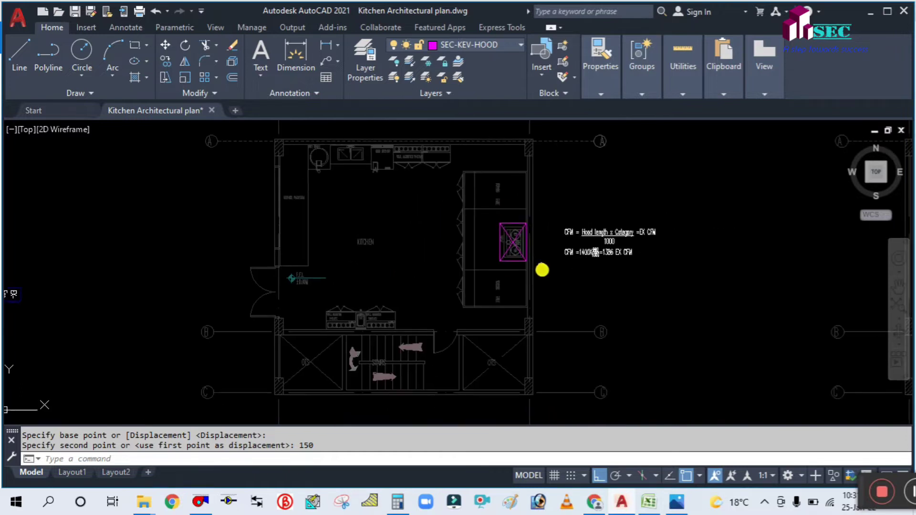
scroll(492, 231, up, 4)
mouse_move(542, 192)
middle_down()
mouse_move(499, 204)
mouse_move(497, 247)
middle_up()
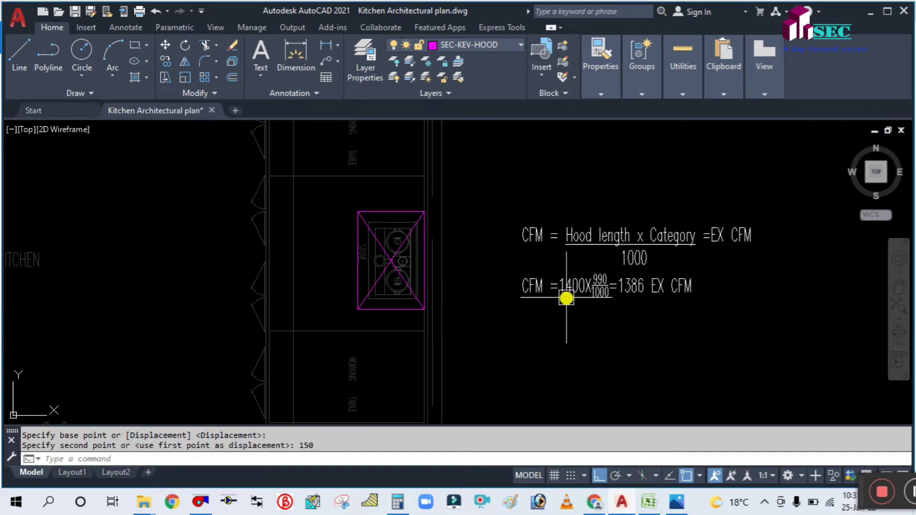
mouse_move(592, 249)
middle_down()
mouse_move(459, 259)
mouse_move(436, 250)
middle_up()
scroll(435, 250, up, 2)
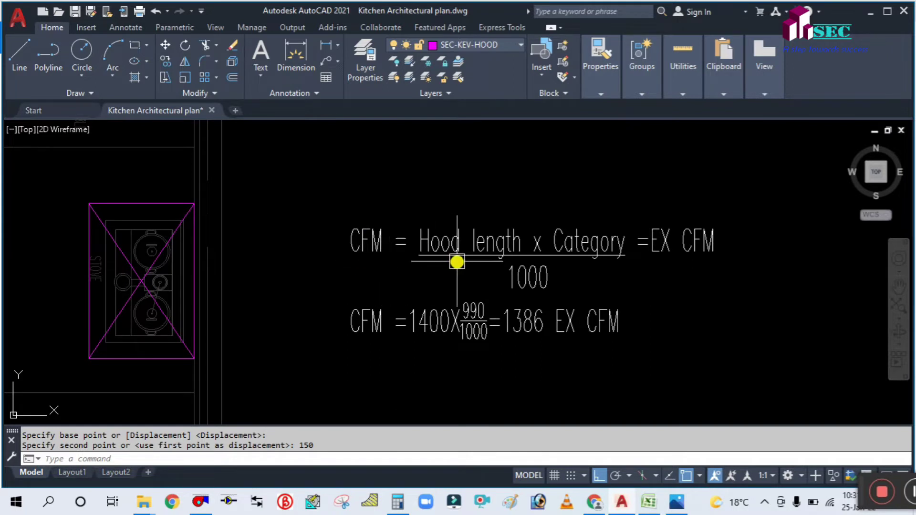
middle_drag(419, 280, 435, 270)
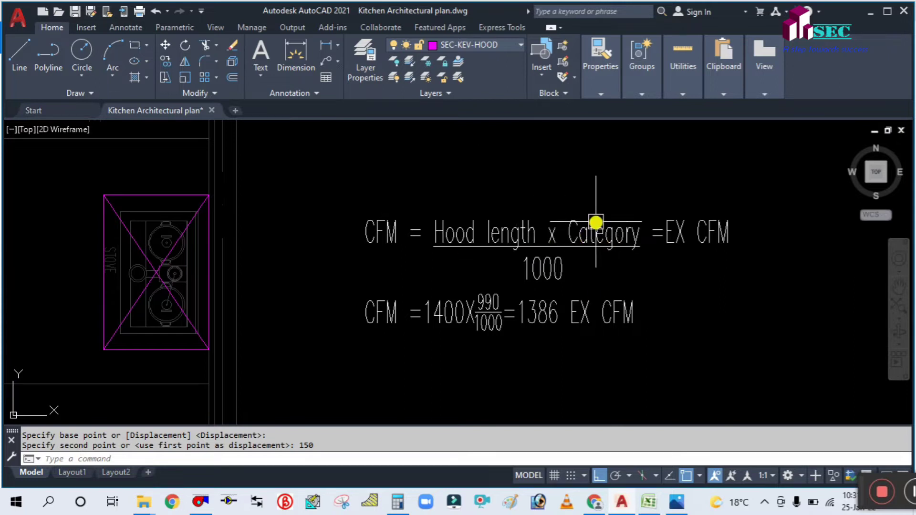
scroll(596, 222, down, 2)
middle_drag(503, 253, 514, 278)
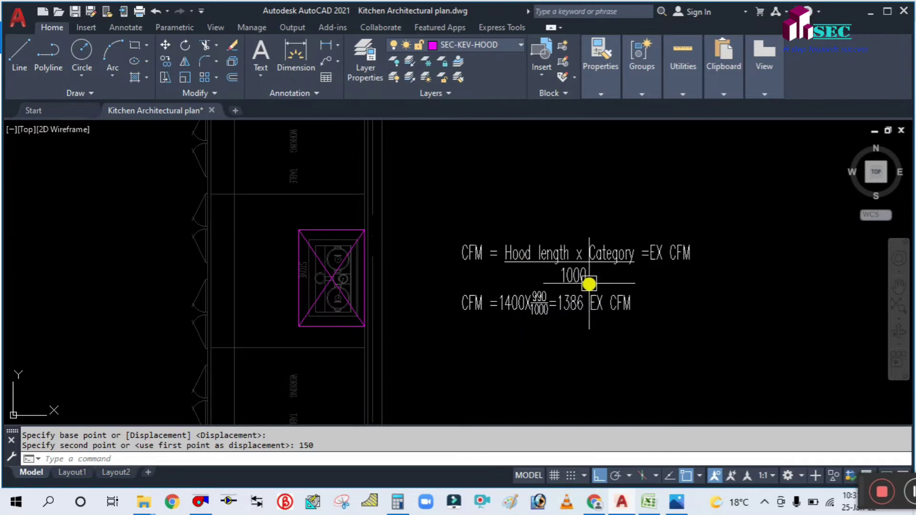
scroll(589, 284, up, 2)
middle_drag(531, 268, 556, 289)
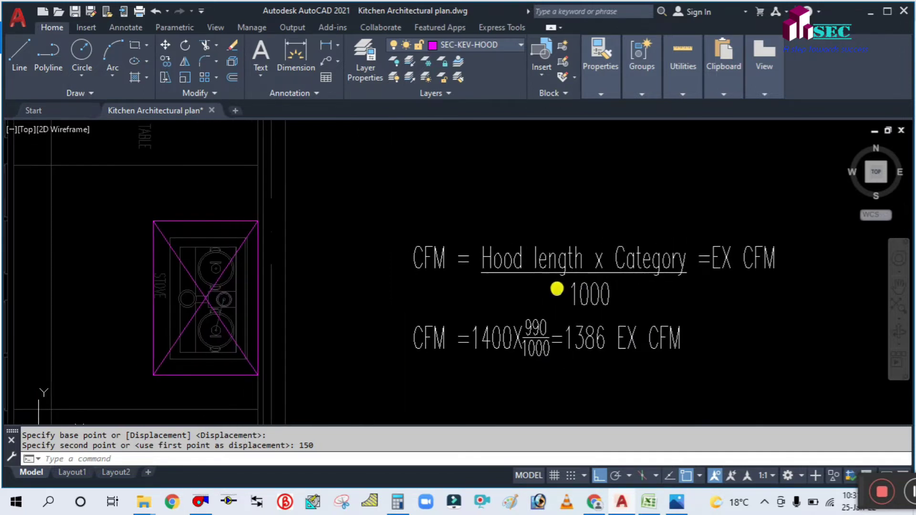
Step: Measure the hood's length along its left edge with a linear dimension, without placing the dimension
scroll(544, 261, down, 2)
scroll(409, 260, up, 2)
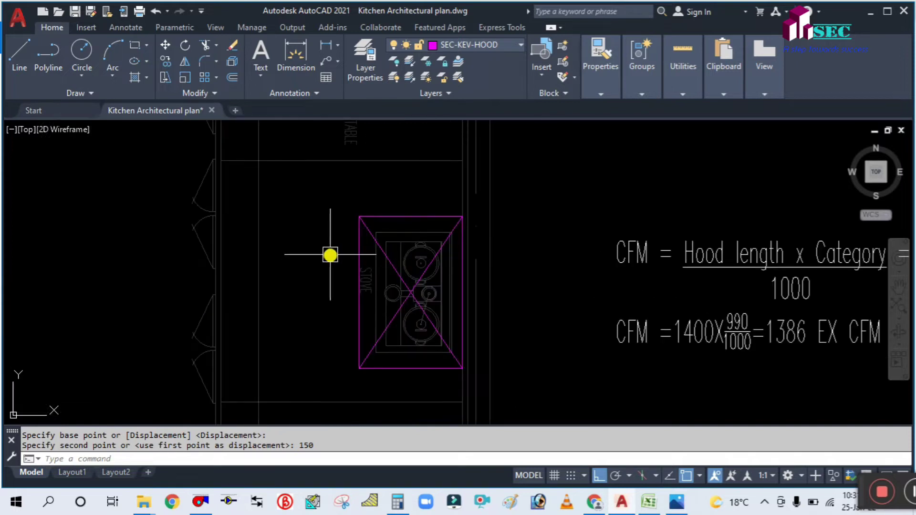
text(LI)
key(Return)
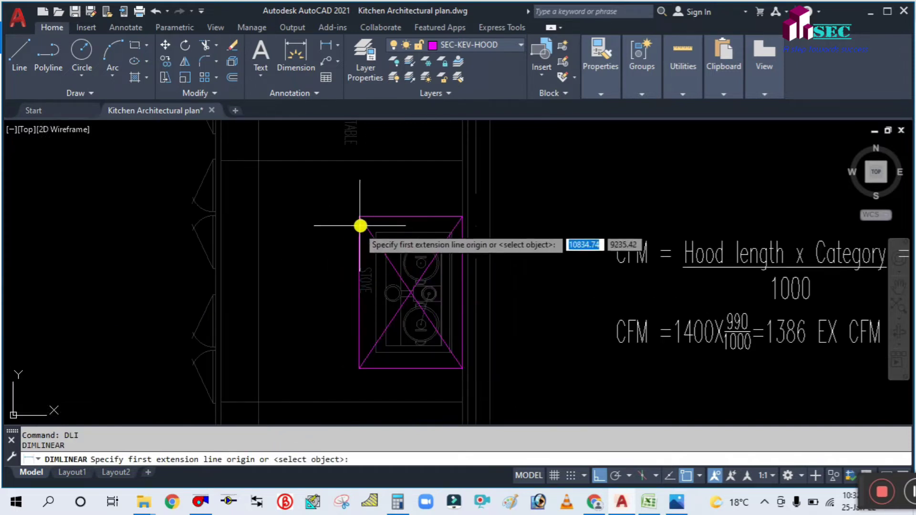
click(359, 218)
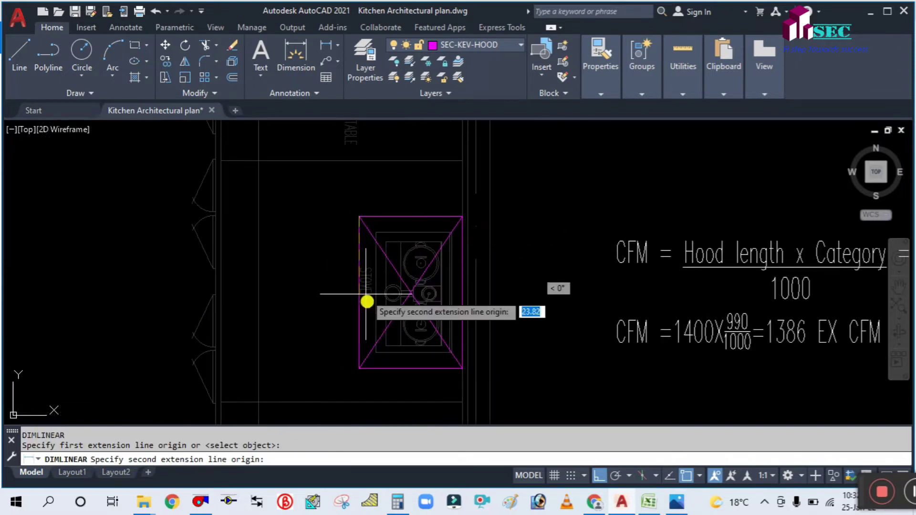
click(360, 368)
key(Escape)
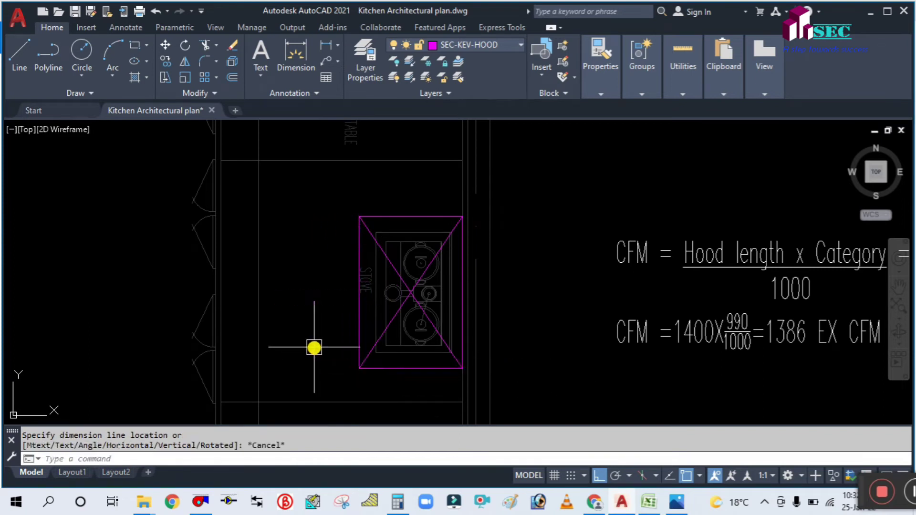
Step: Switch to the Excel exhaust flow rate sheet and select the medium-duty rate per linear metre for a wall mounted canopy
scroll(321, 334, down, 2)
scroll(571, 296, up, 2)
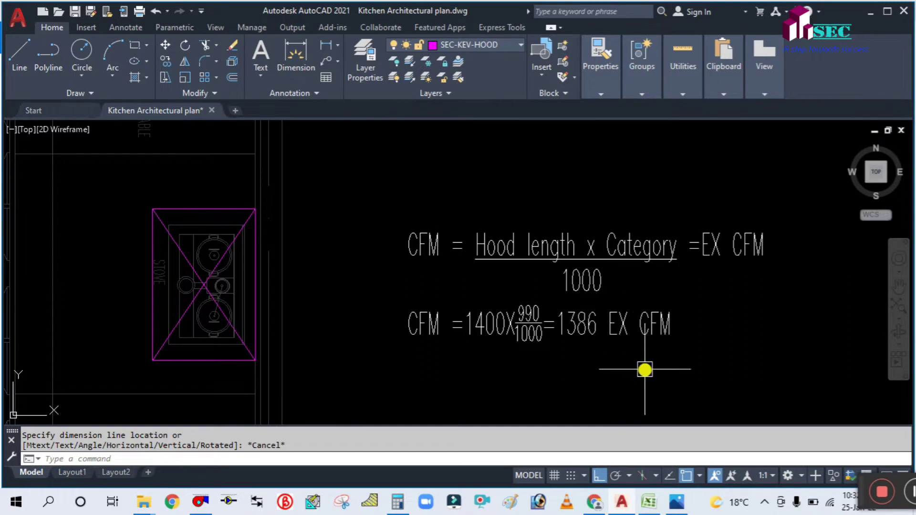
click(656, 504)
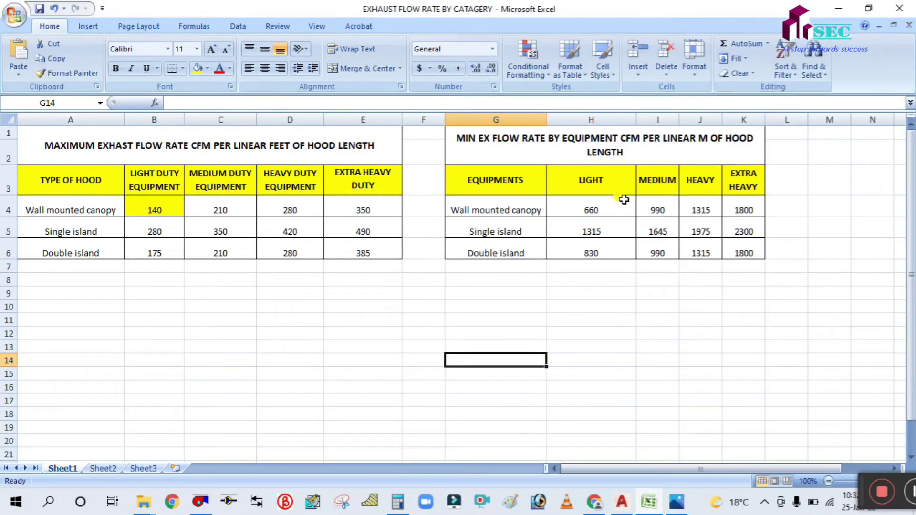
click(658, 206)
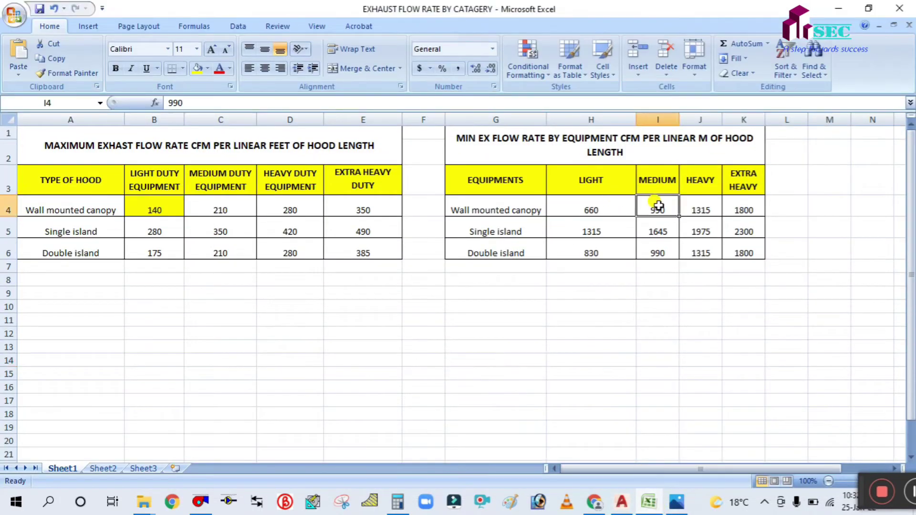
Step: Check the medium-duty rate for a wall mounted canopy, and switch back to the AutoCAD drawing at the CFM formula
click(508, 208)
click(659, 205)
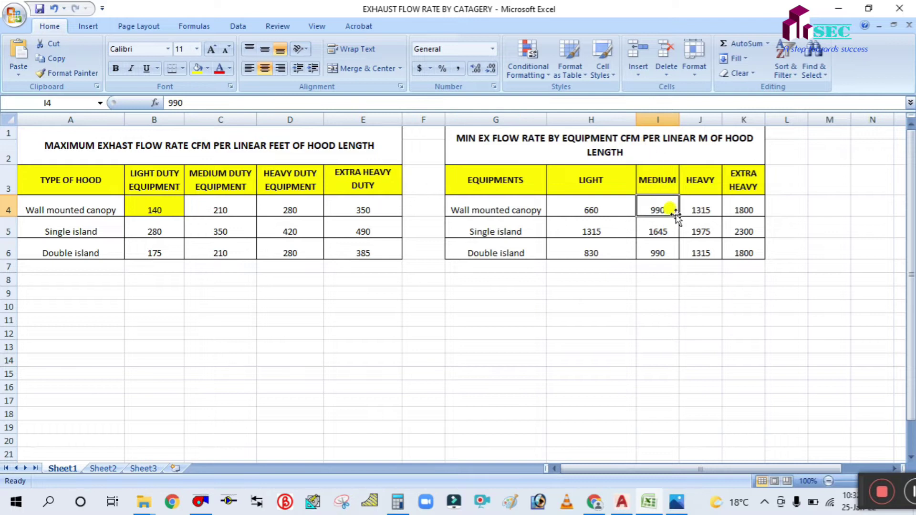
click(657, 502)
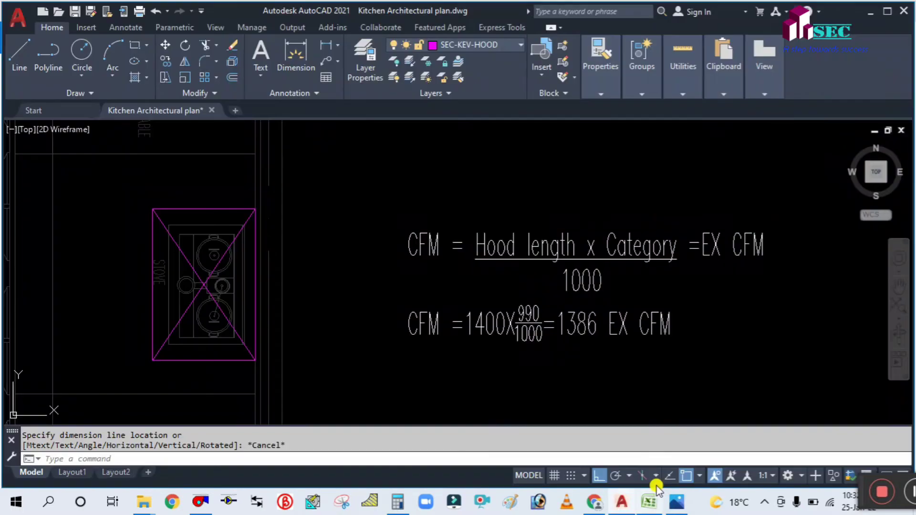
mouse_move(579, 272)
middle_down()
mouse_move(537, 286)
mouse_move(537, 272)
middle_up()
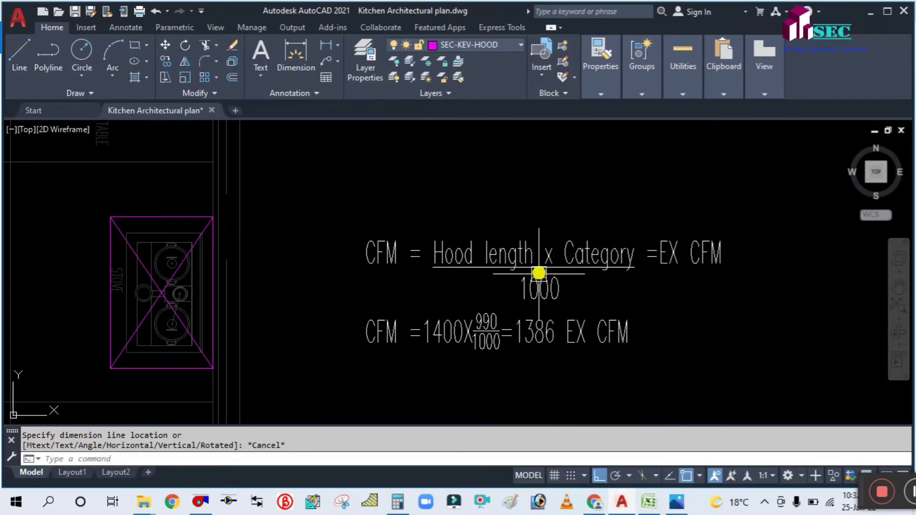
middle_drag(485, 375, 451, 331)
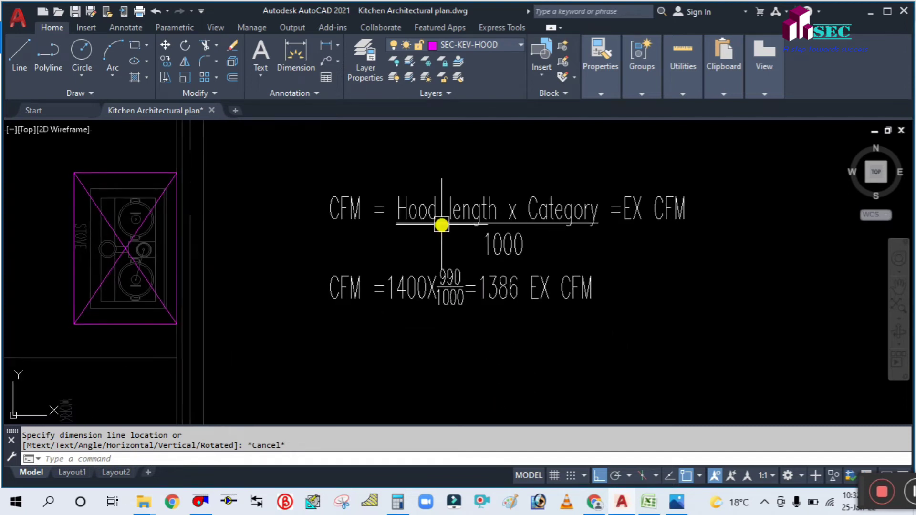
Step: Multiply the 1400 hood length by the 990 category rate in the Calculator
click(398, 502)
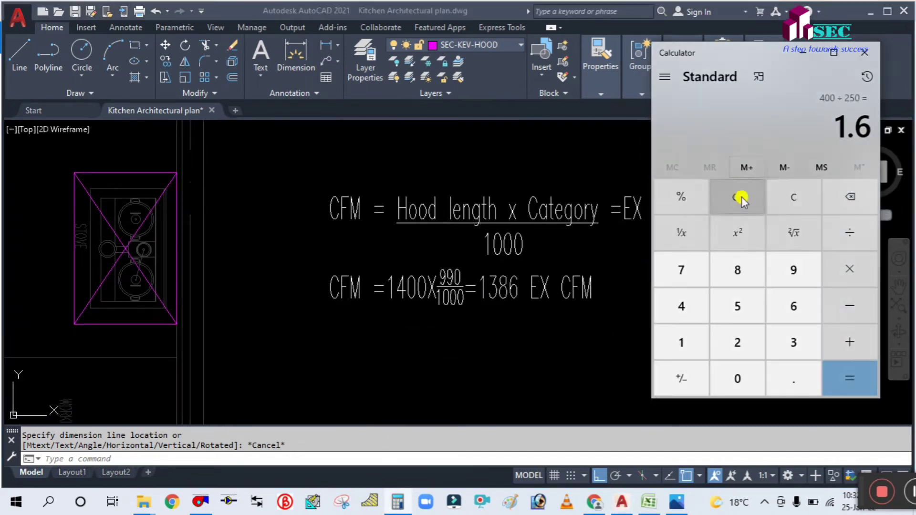
click(787, 201)
click(682, 342)
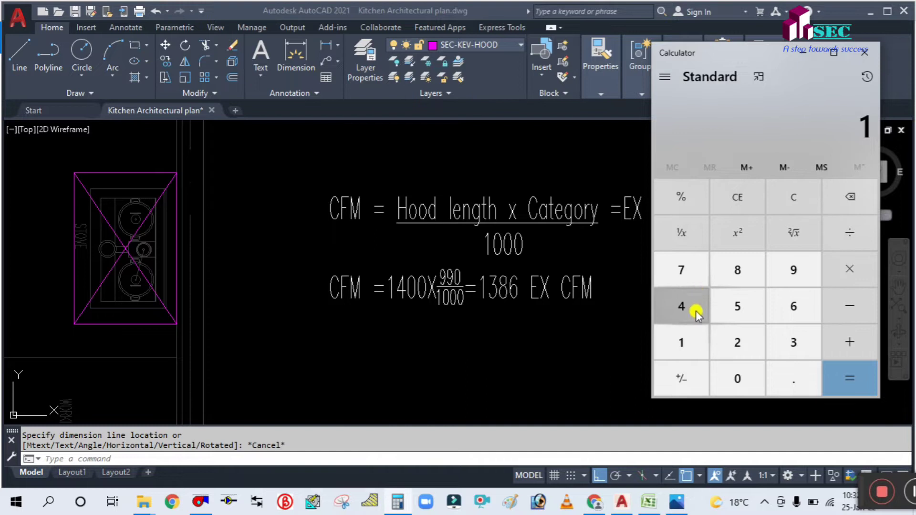
click(695, 310)
double_click(737, 378)
click(849, 269)
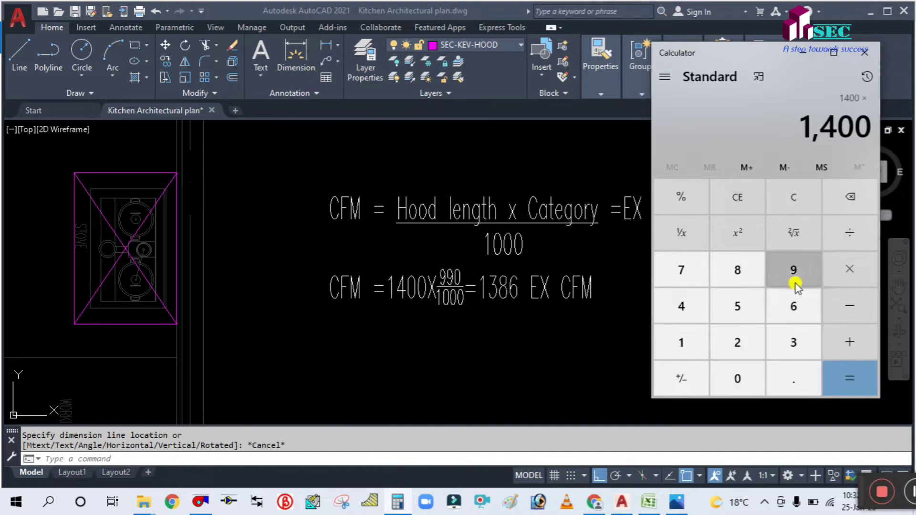
click(794, 269)
click(794, 270)
click(742, 378)
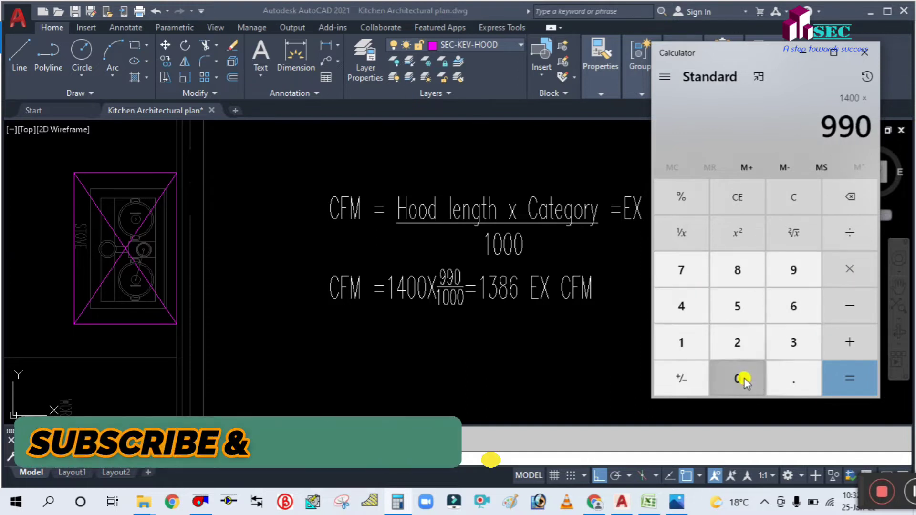
click(838, 374)
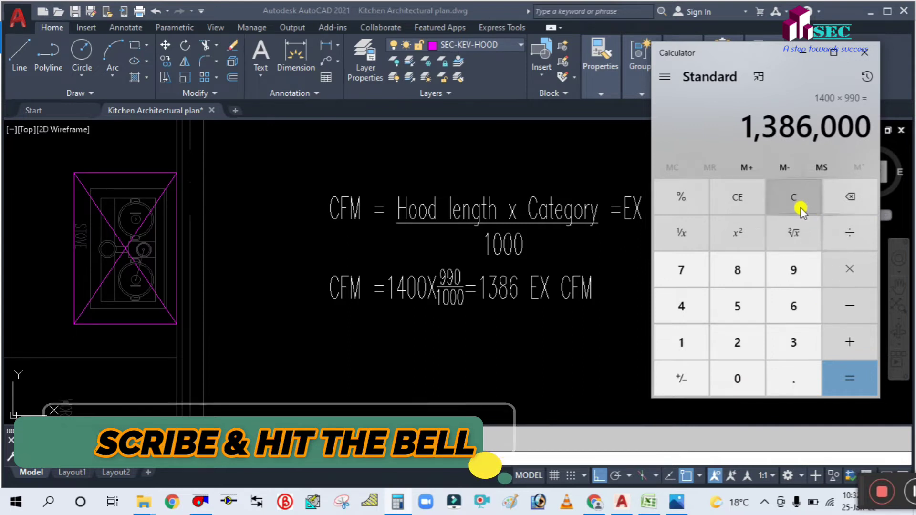
Step: Divide the product by 1000 to check the exhaust CFM, and put the calculator away
click(849, 232)
click(700, 342)
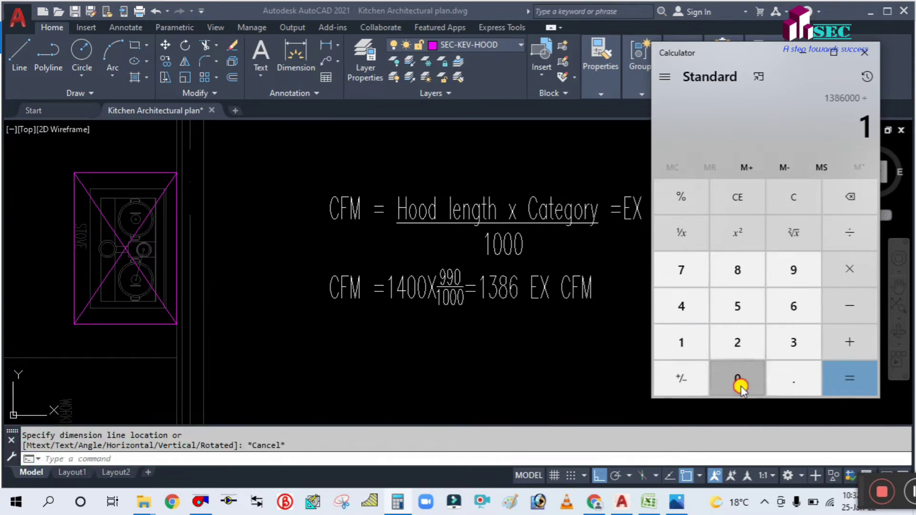
click(740, 386)
click(828, 378)
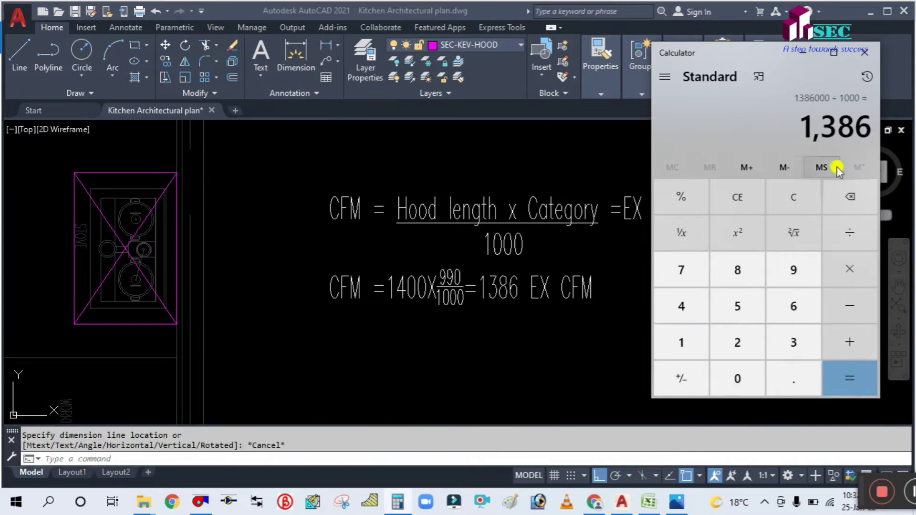
click(811, 55)
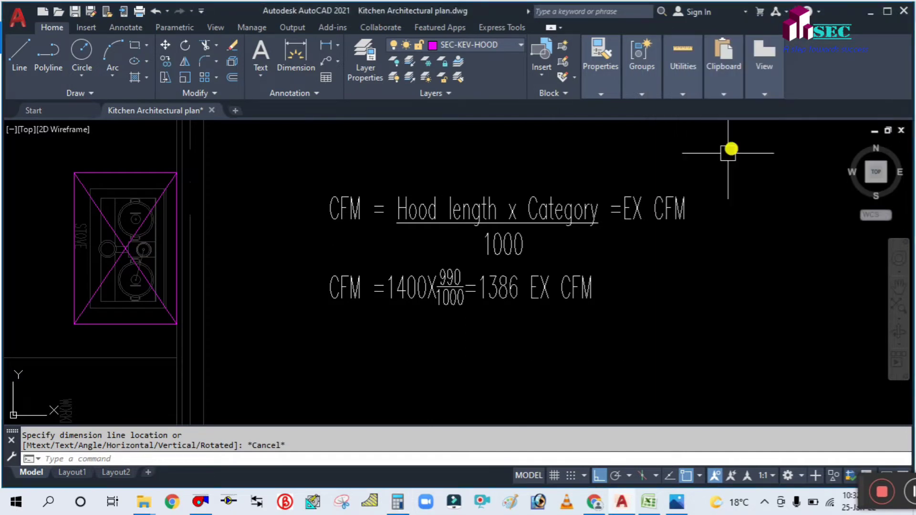
Step: Examine the written CFM calculation alongside the hood and the surrounding kitchen plan
mouse_move(476, 309)
middle_down()
mouse_move(552, 309)
mouse_move(531, 231)
middle_up()
scroll(593, 284, down, 4)
scroll(524, 231, up, 2)
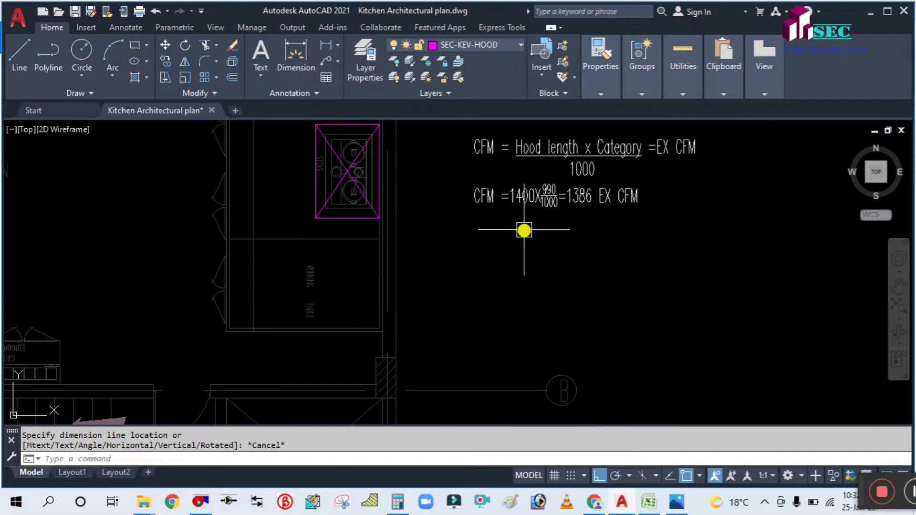
scroll(522, 233, down, 2)
scroll(480, 239, down, 1)
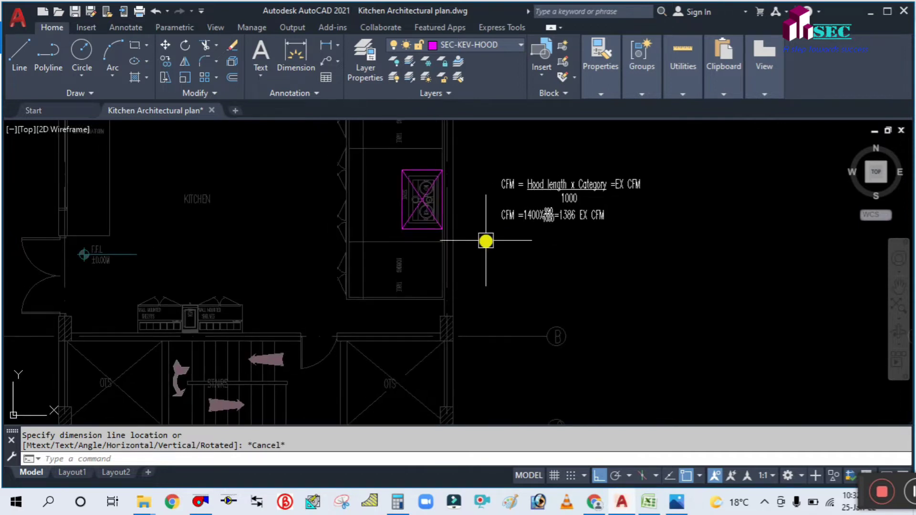
scroll(489, 243, down, 2)
mouse_move(499, 259)
middle_down()
mouse_move(491, 276)
mouse_move(450, 287)
middle_up()
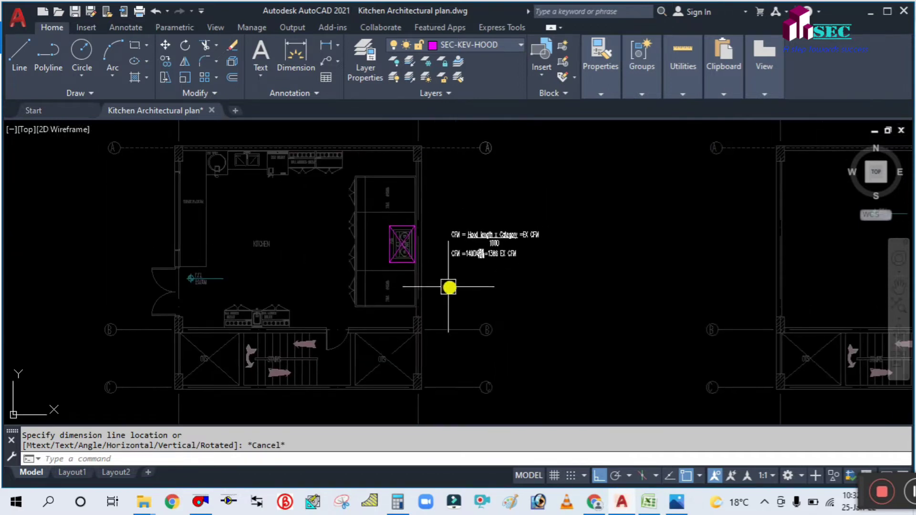
scroll(458, 272, up, 2)
scroll(497, 242, up, 4)
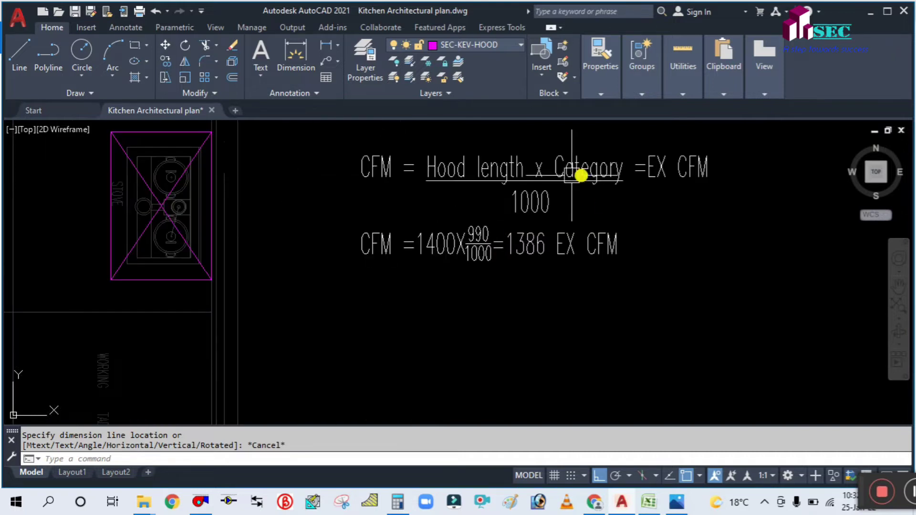
scroll(536, 228, down, 3)
scroll(511, 235, down, 1)
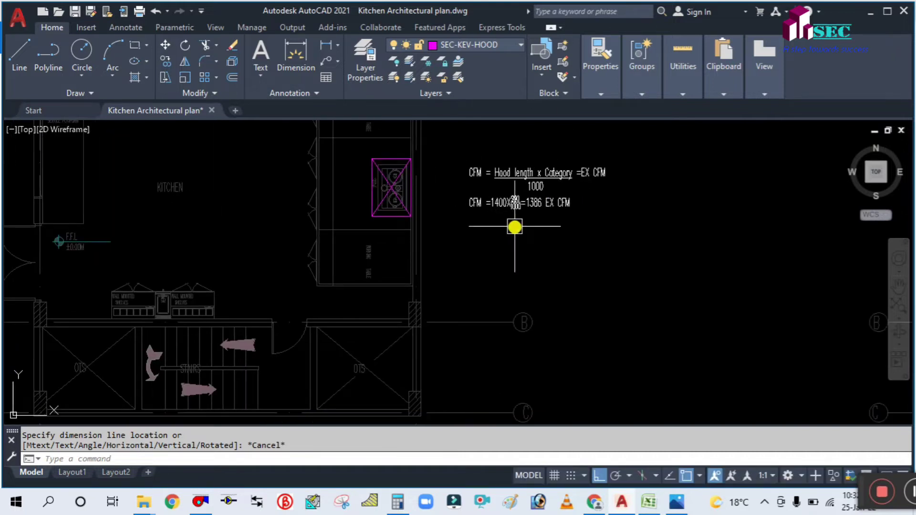
Step: Create a red layer named SEC-KED for the exhaust duct and make it the current layer
key(Return)
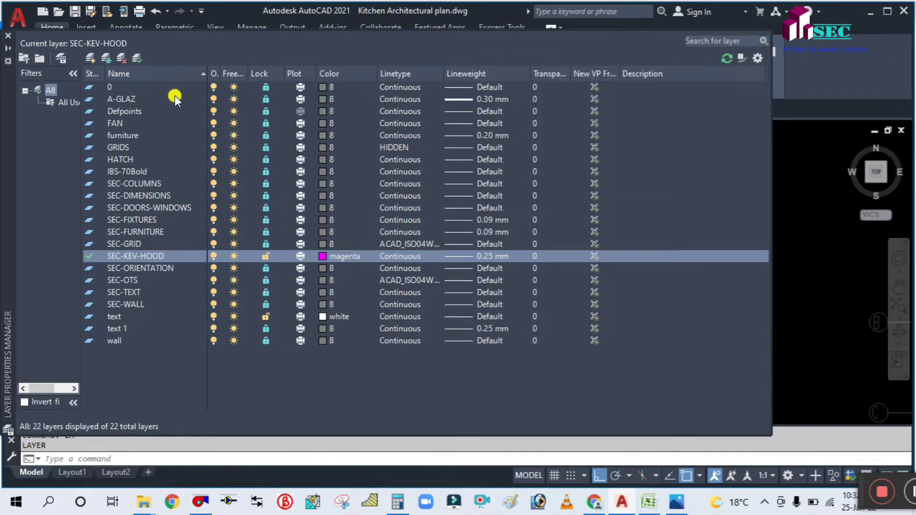
click(88, 56)
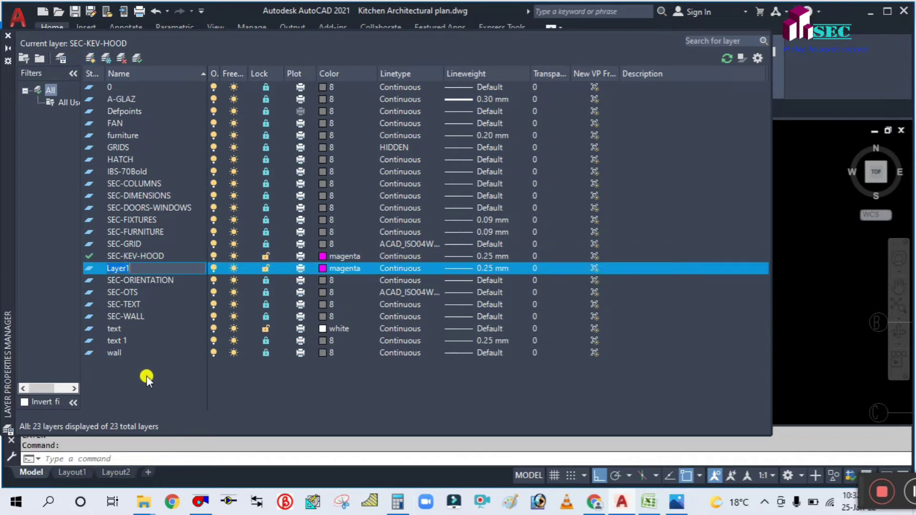
text(SEC-)
click(323, 265)
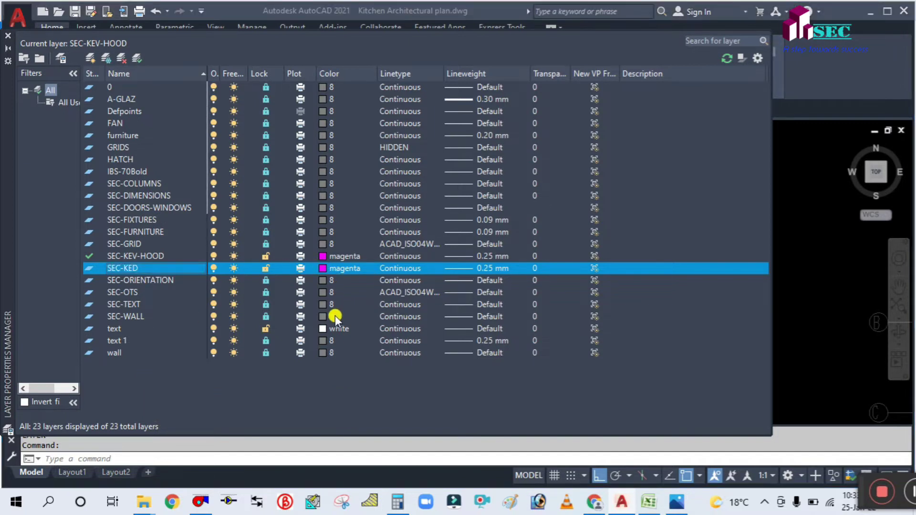
click(316, 349)
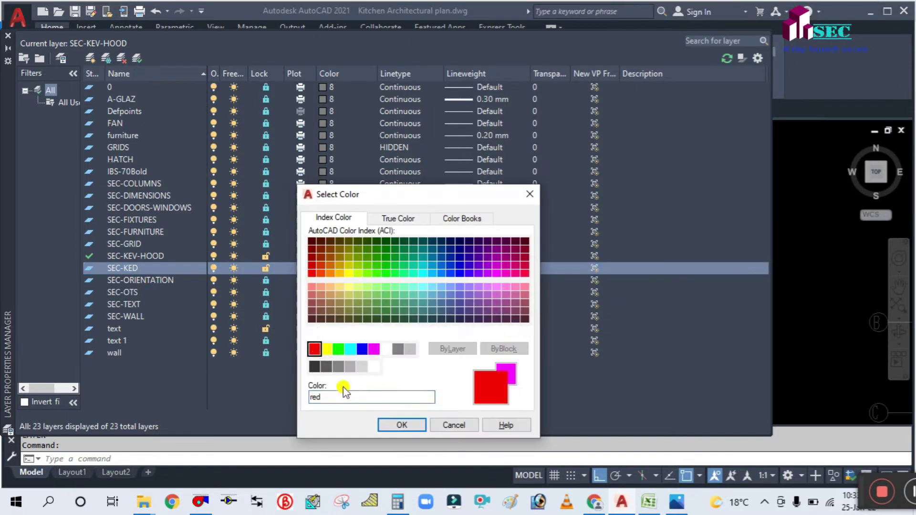
click(390, 424)
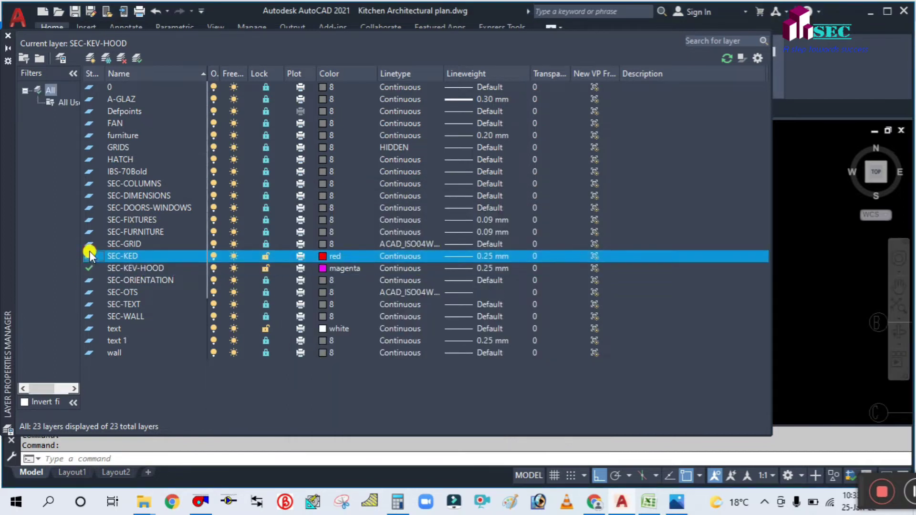
double_click(89, 255)
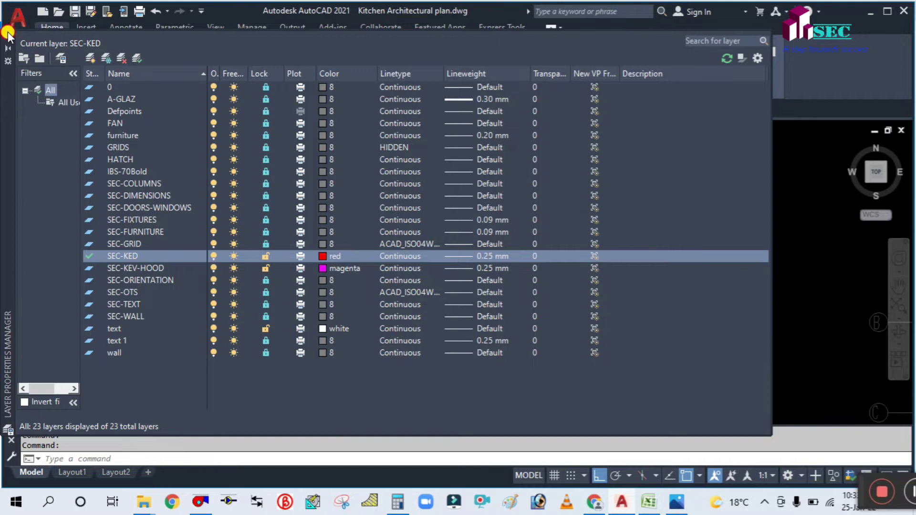
click(9, 35)
Step: Draw a vertical line about 3300 units long from the midpoint of the hood's lower edge down into the adjacent OTS shaft
middle_drag(460, 272, 493, 216)
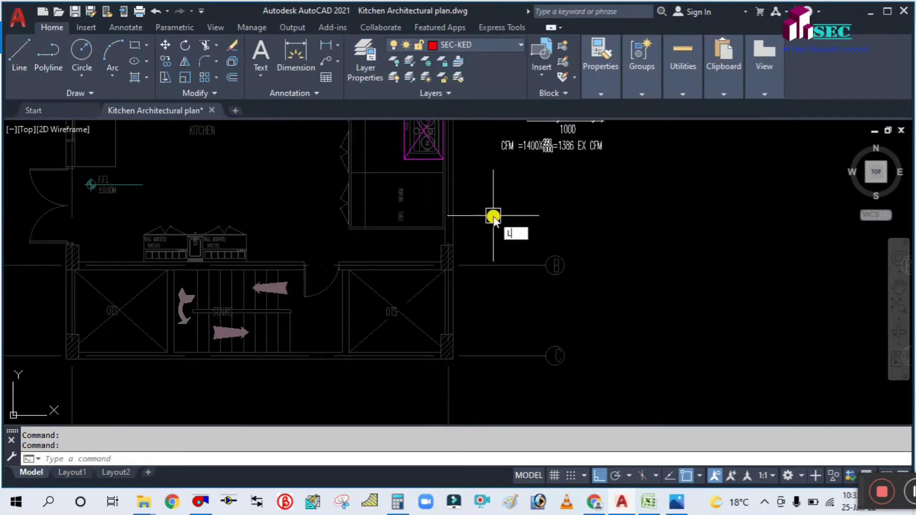
key(Return)
click(423, 159)
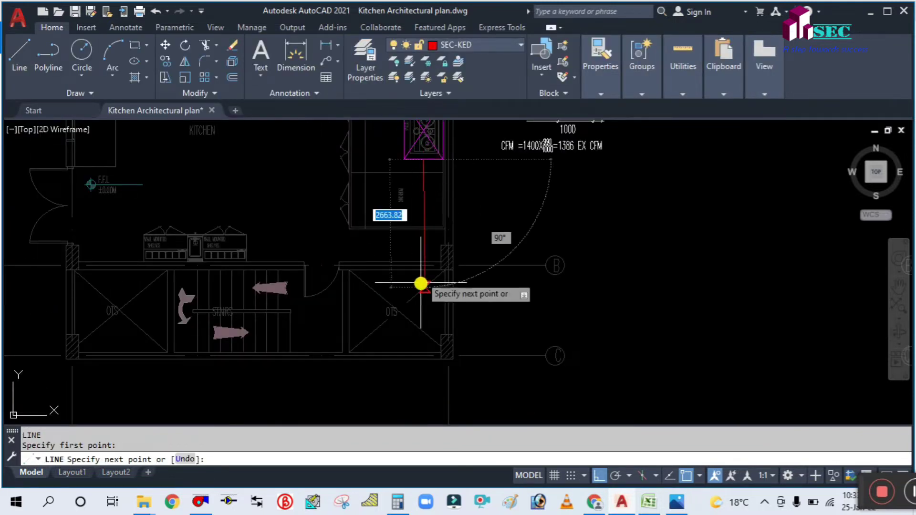
scroll(421, 284, up, 2)
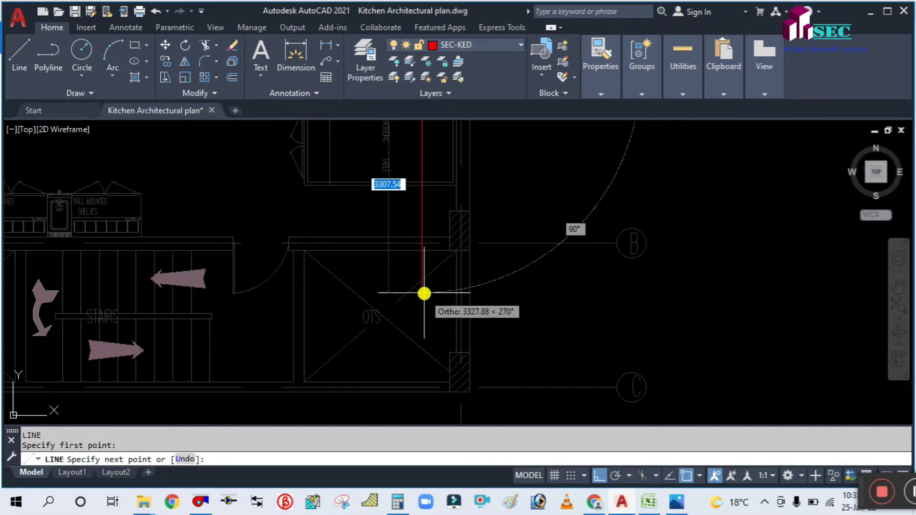
scroll(423, 294, up, 1)
click(422, 288)
key(Escape)
scroll(442, 315, down, 3)
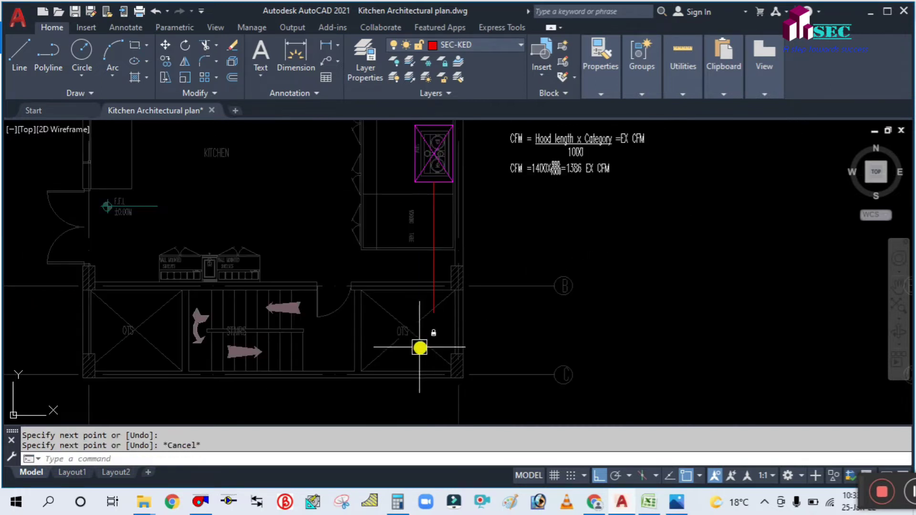
Step: Examine the red duct line's route from the hood to the OTS shaft together with the exhaust CFM calculation
middle_drag(428, 238, 351, 237)
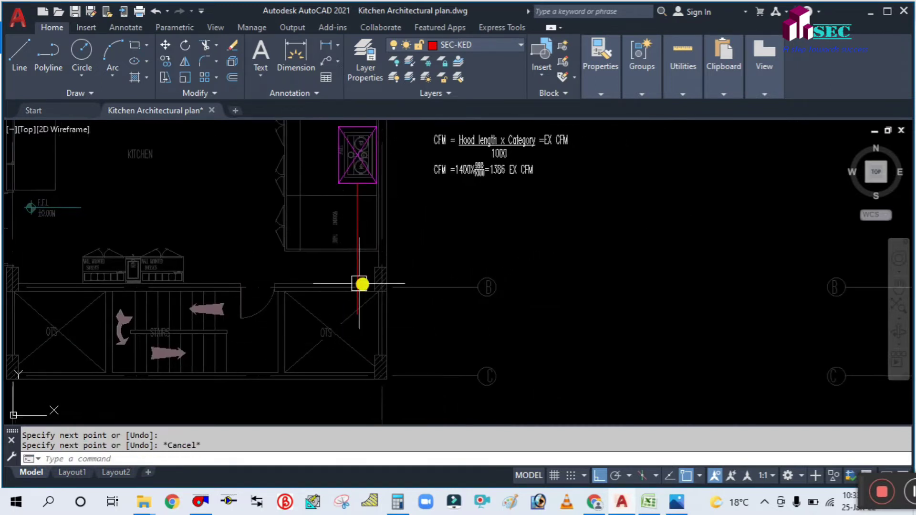
middle_drag(416, 220, 417, 265)
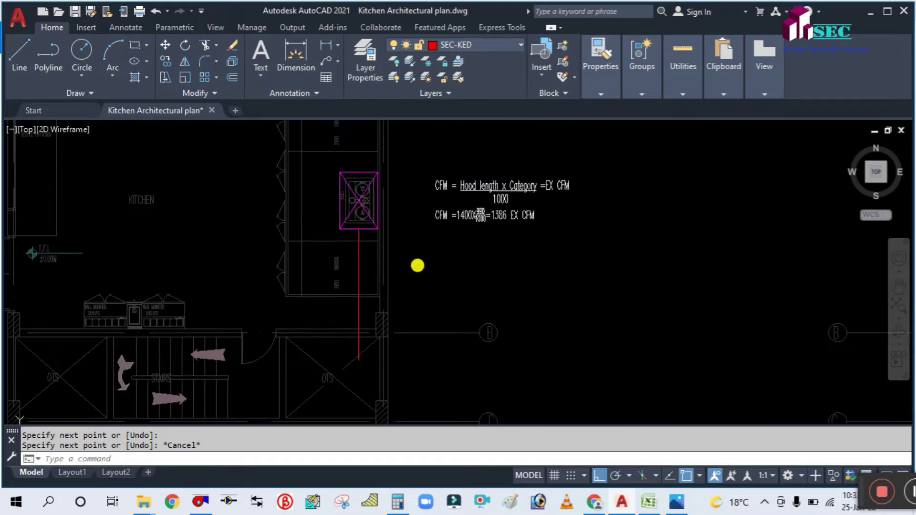
scroll(396, 267, up, 3)
scroll(348, 321, down, 4)
scroll(360, 325, up, 1)
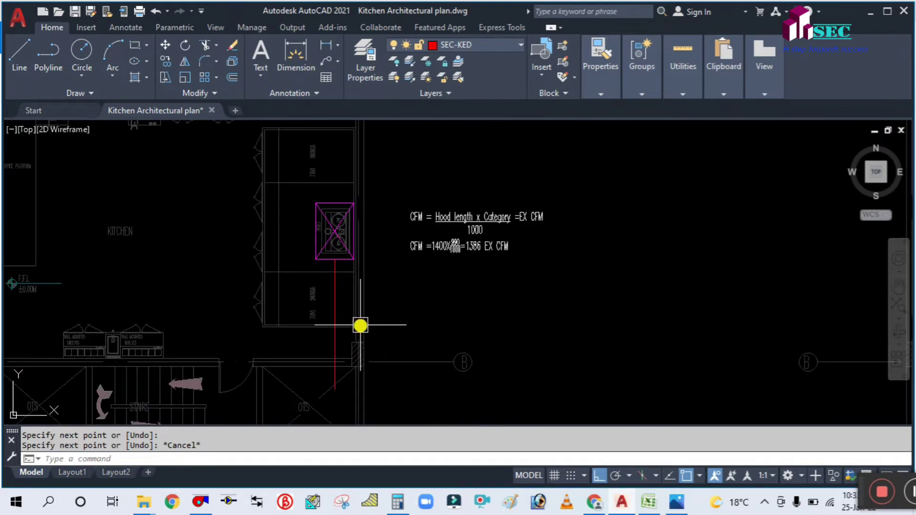
scroll(328, 270, up, 4)
mouse_move(356, 306)
middle_down()
mouse_move(362, 228)
mouse_move(415, 284)
middle_up()
scroll(360, 241, down, 2)
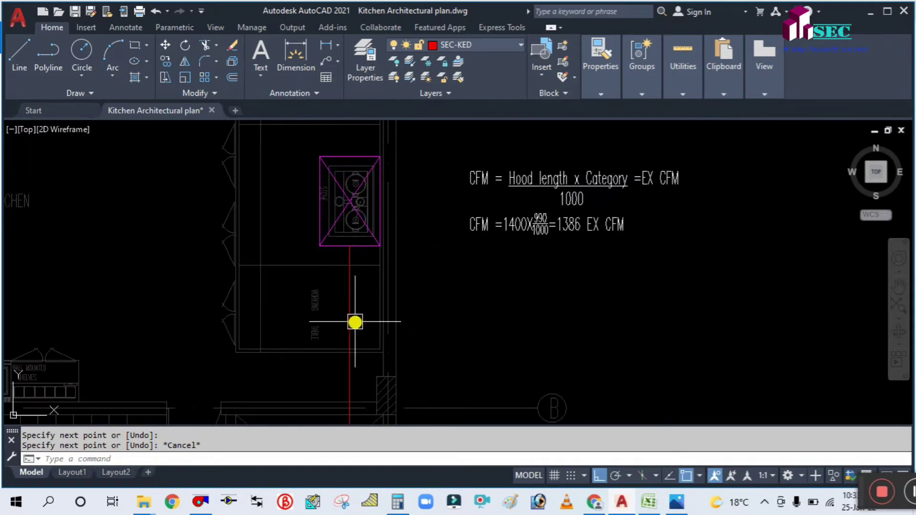
middle_drag(403, 327, 368, 243)
scroll(382, 257, down, 4)
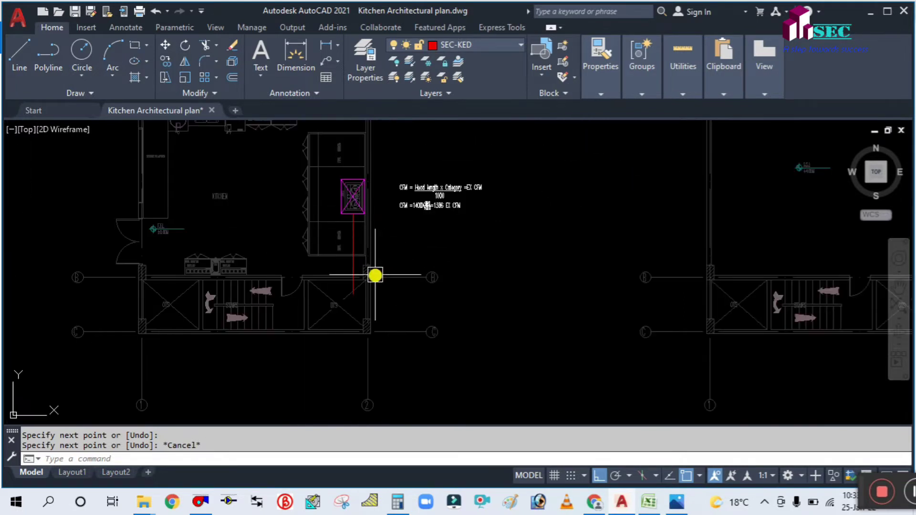
scroll(334, 217, up, 4)
scroll(353, 244, down, 2)
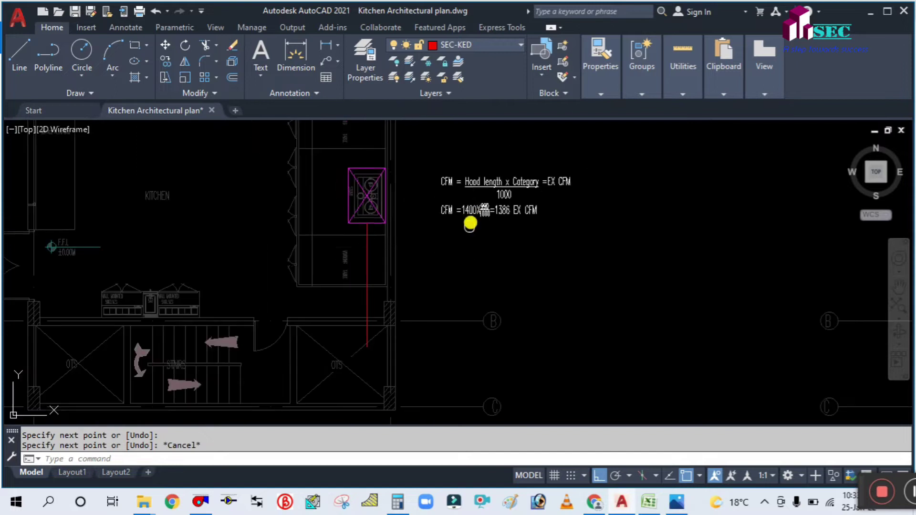
scroll(469, 223, up, 5)
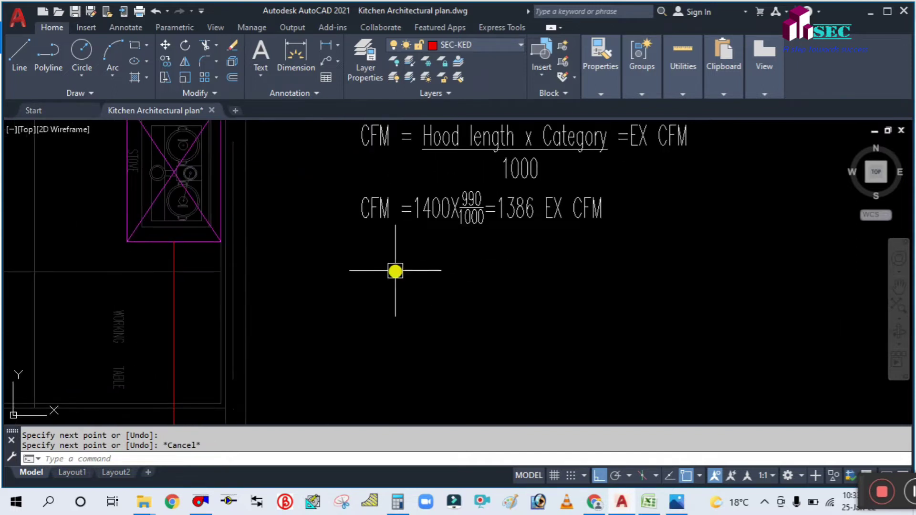
scroll(395, 271, down, 2)
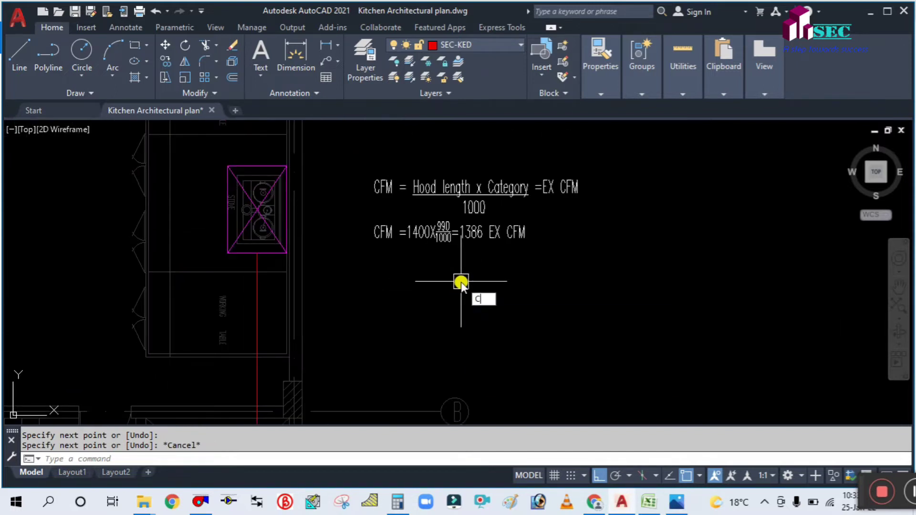
key(Return)
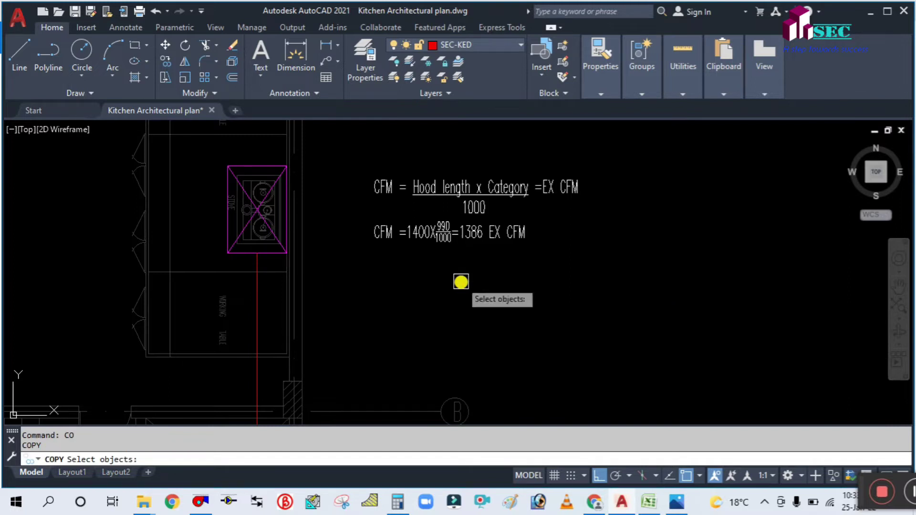
click(470, 236)
key(Return)
click(552, 240)
key(Escape)
Step: Add the lines "EX FLOW = 1386 CFM", "FA CFM = 80% OF EXHAUST AIR" and "= 0.8 X 1386 =" below the CFM calculation text
click(491, 241)
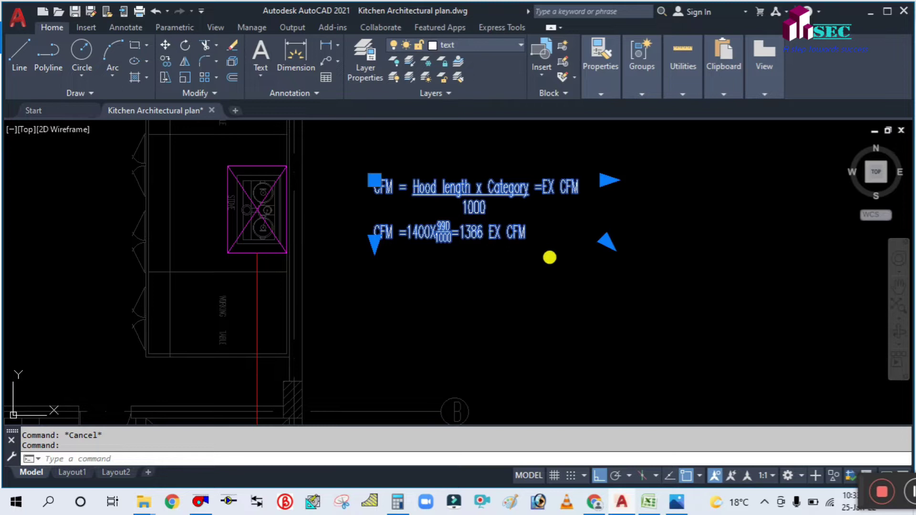
double_click(549, 250)
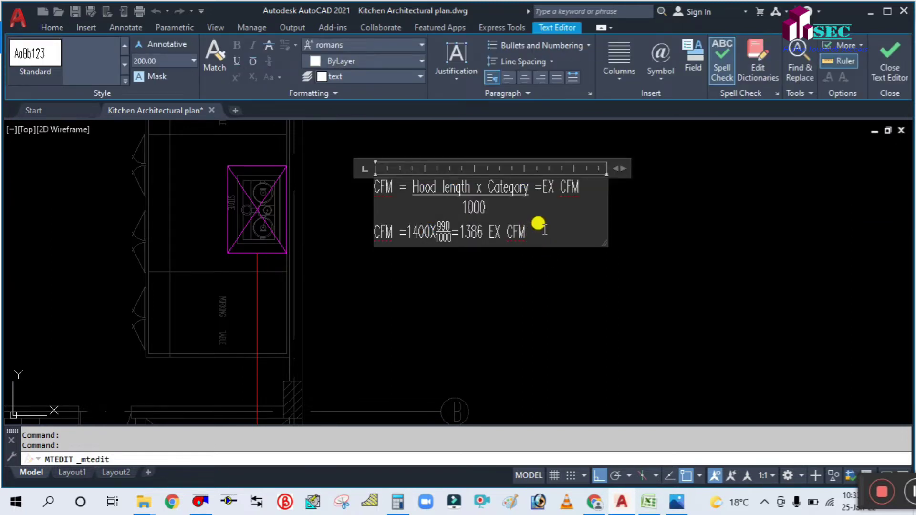
key(Return)
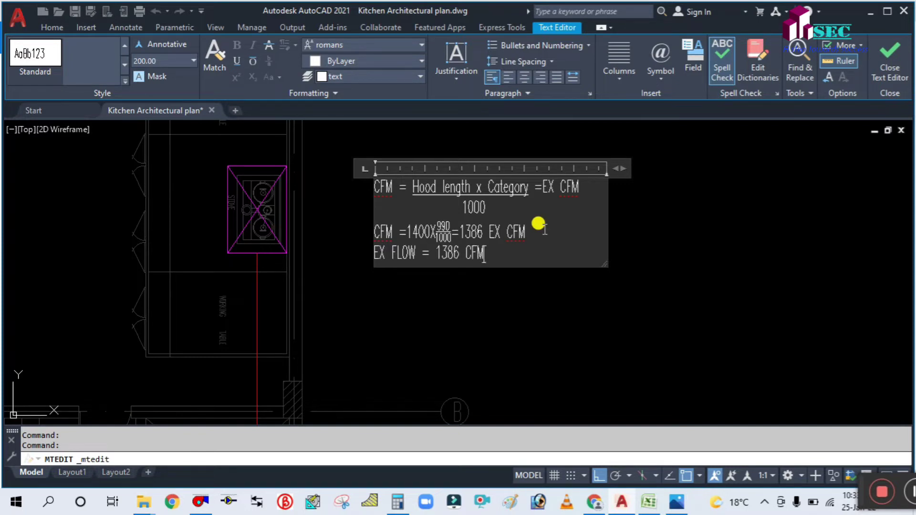
key(Return)
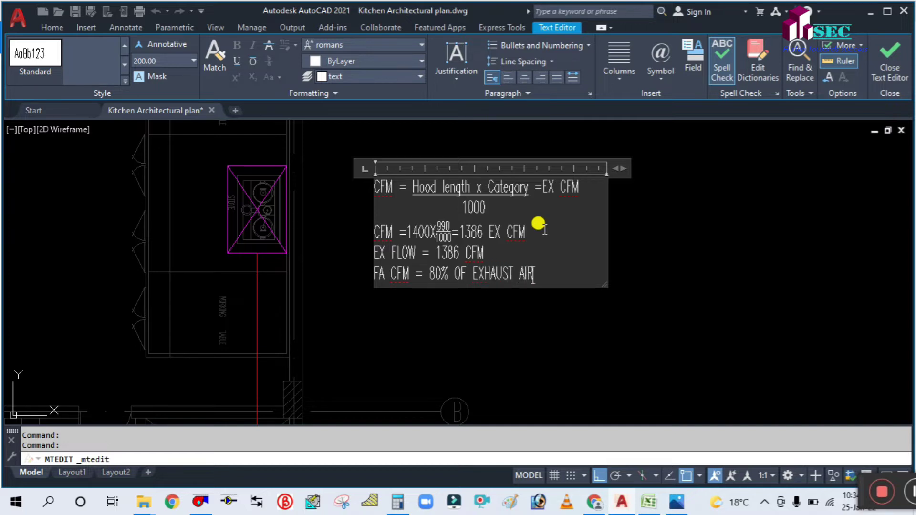
key(Return)
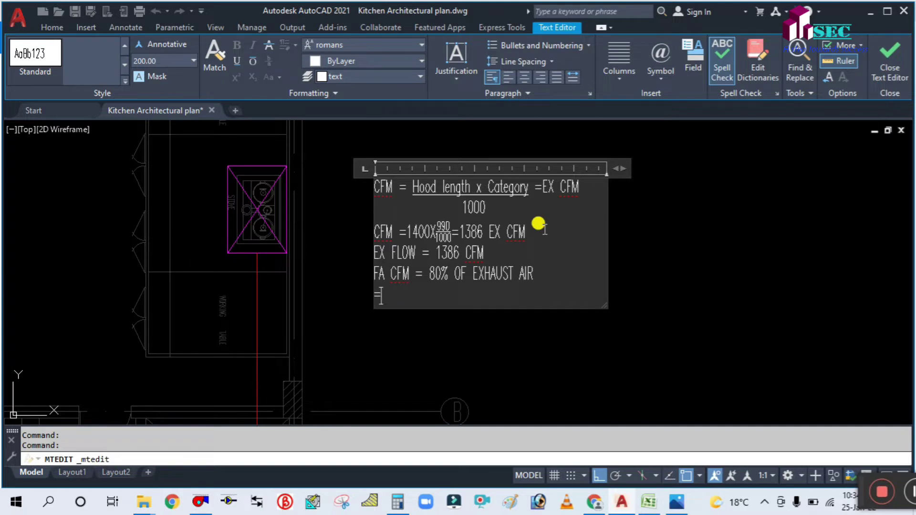
text(=)
key(Tab)
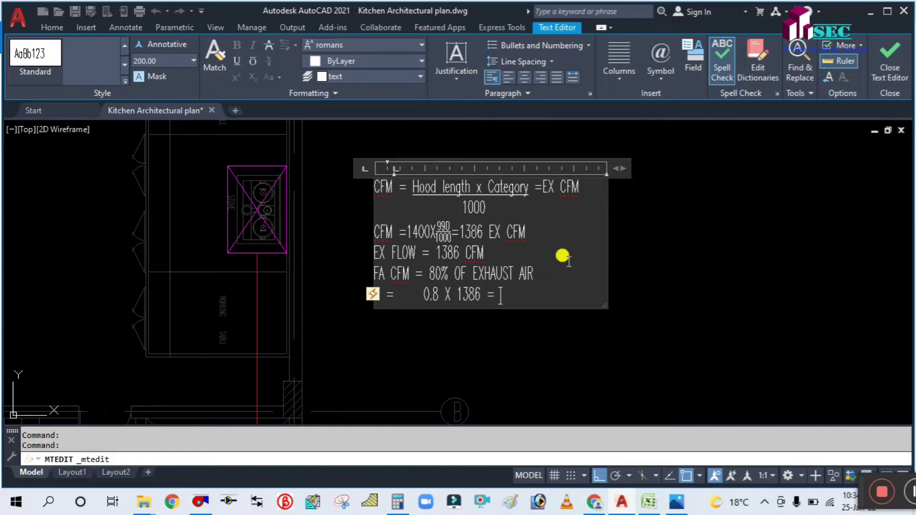
Step: Calculate 1386 × 0.8 in Calculator and complete the fresh-air line of the calculation text with "1100 CFM"
click(397, 500)
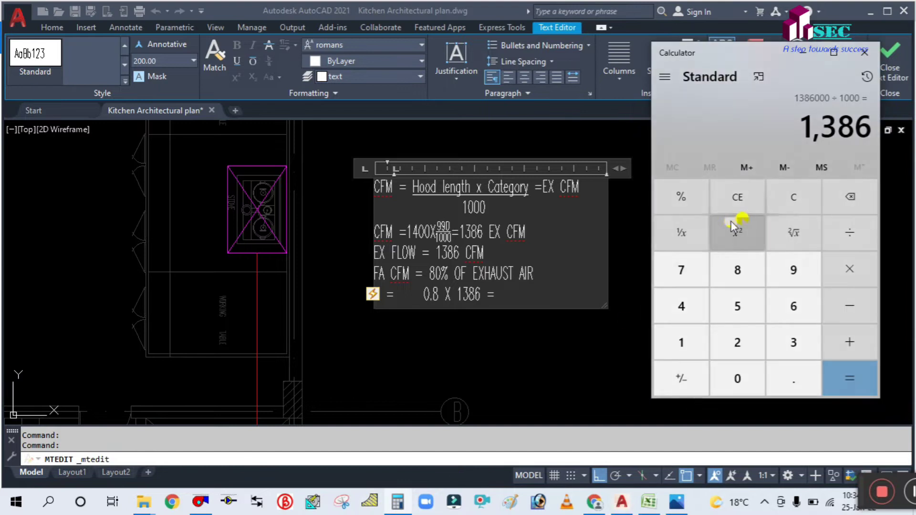
click(859, 270)
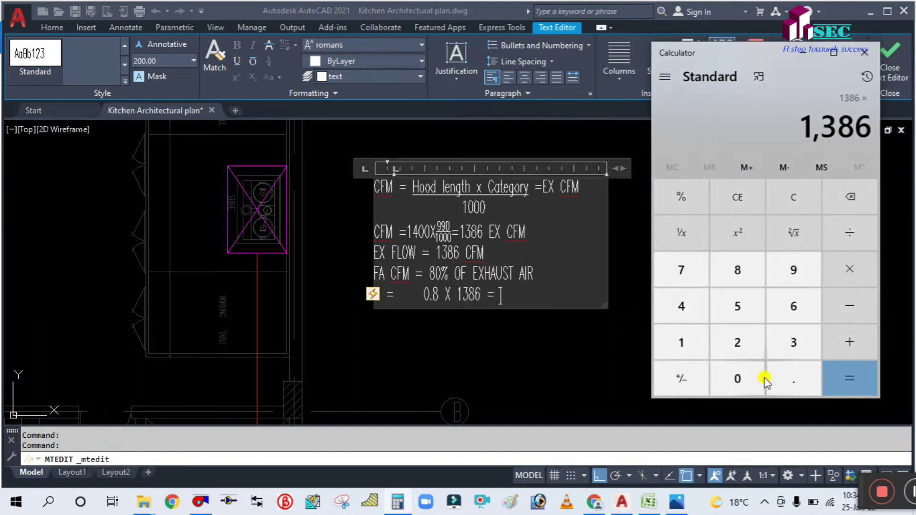
click(761, 379)
click(794, 372)
click(742, 270)
click(844, 372)
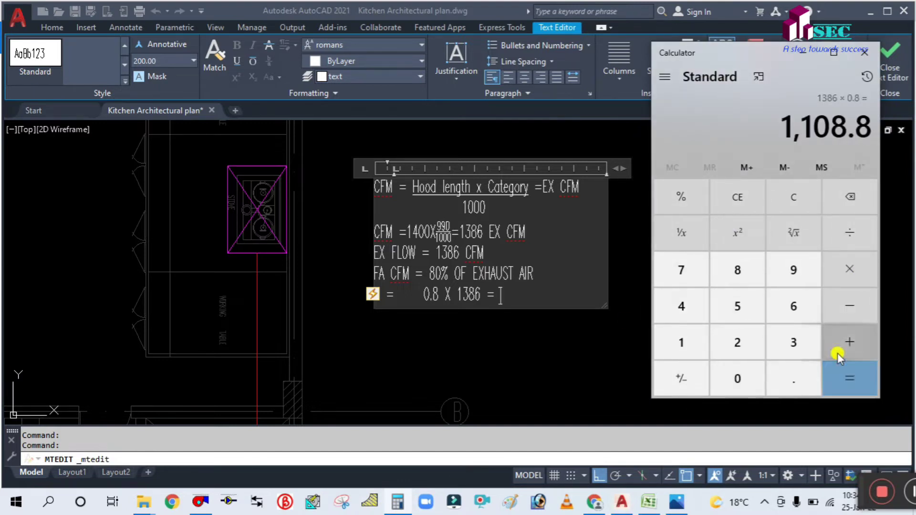
click(808, 58)
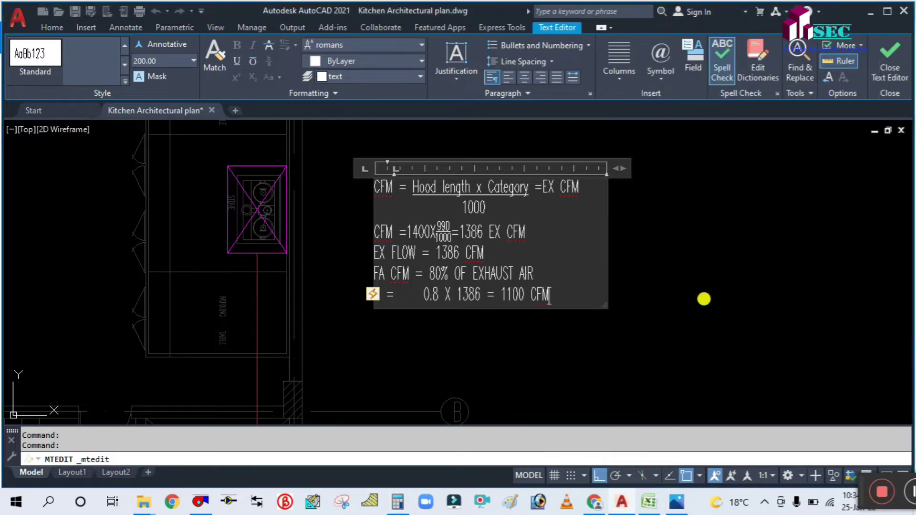
click(704, 299)
Step: Switch to DuctSizer, change its units to ips US, and set the flow rate to 1386 cfm
middle_drag(528, 316, 565, 288)
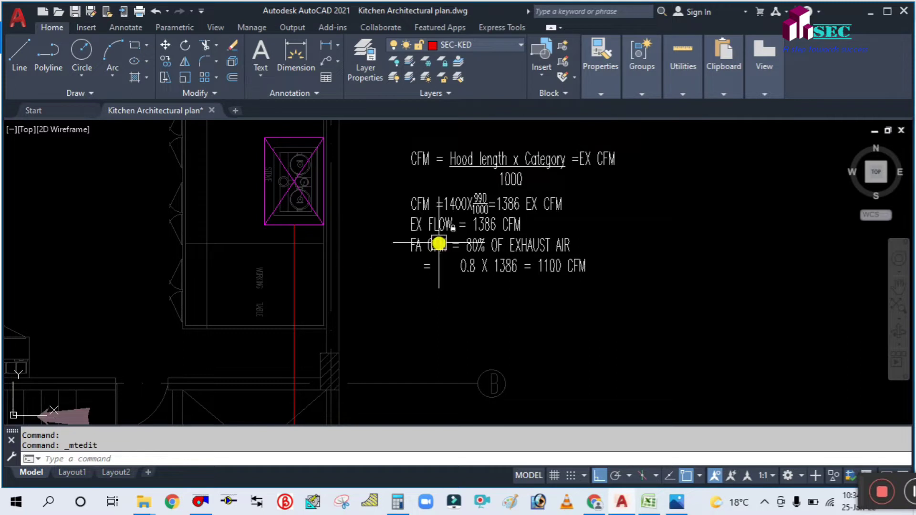
scroll(408, 238, down, 2)
mouse_move(400, 243)
middle_down()
mouse_move(410, 231)
mouse_move(409, 270)
mouse_move(409, 239)
middle_up()
scroll(409, 270, up, 2)
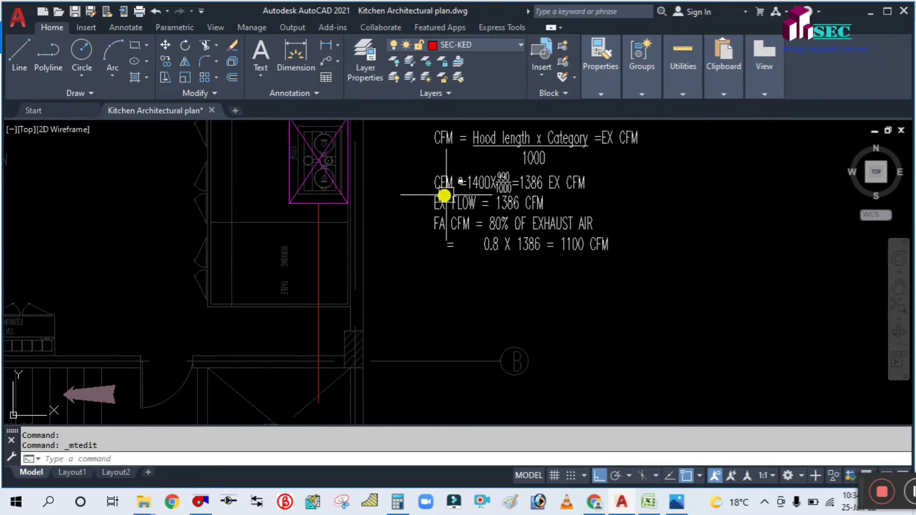
scroll(465, 279, down, 1)
scroll(450, 271, up, 1)
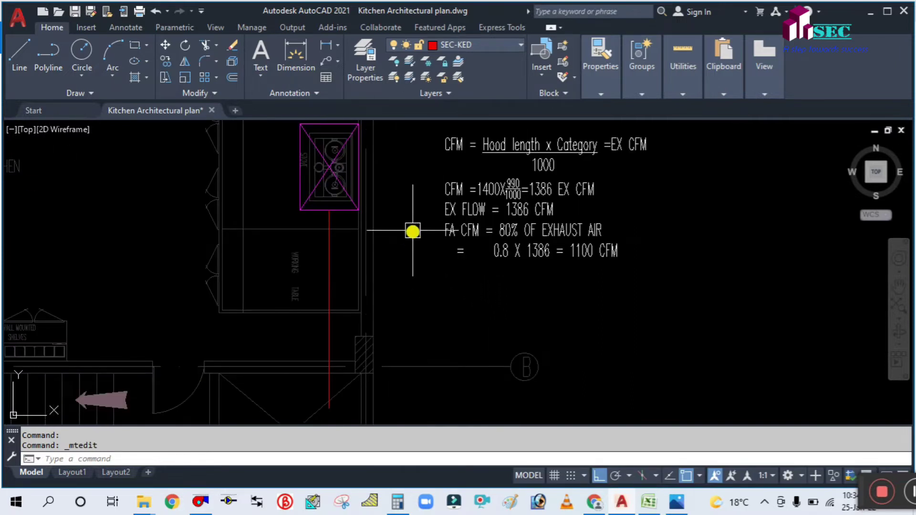
click(199, 506)
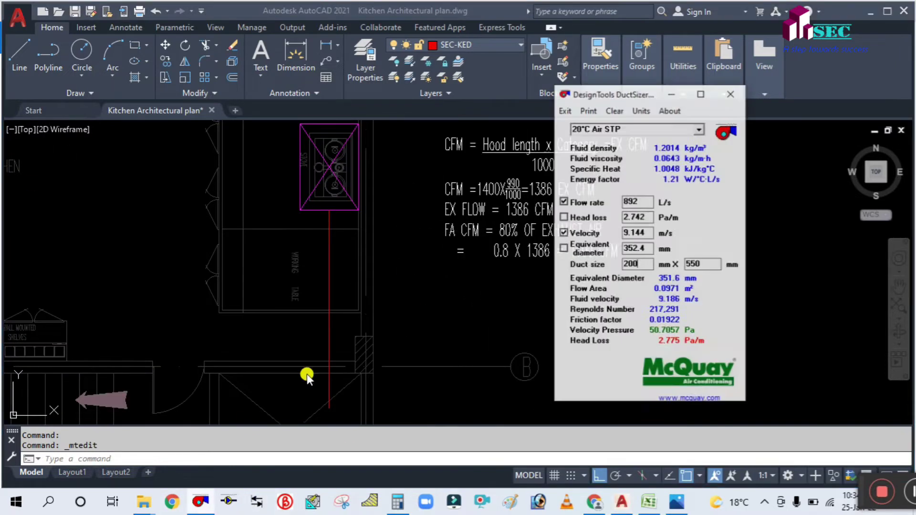
drag(665, 88, 706, 95)
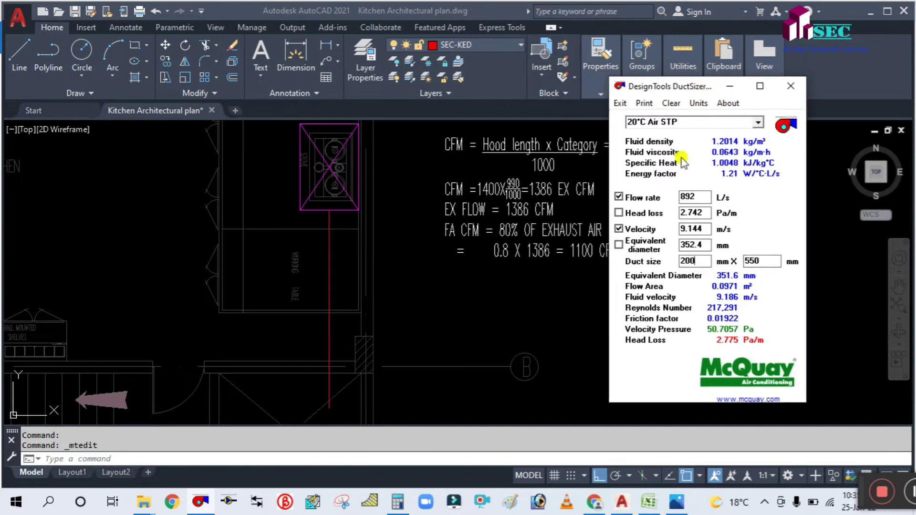
click(698, 102)
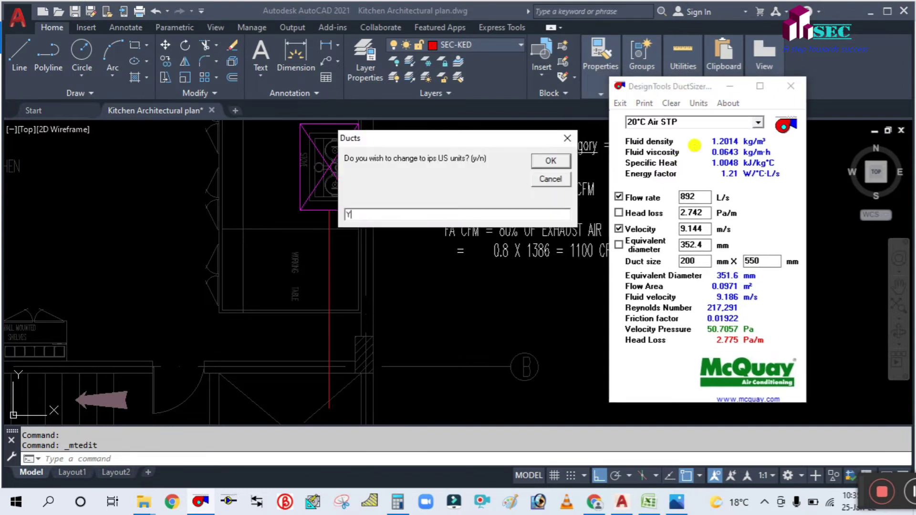
key(Return)
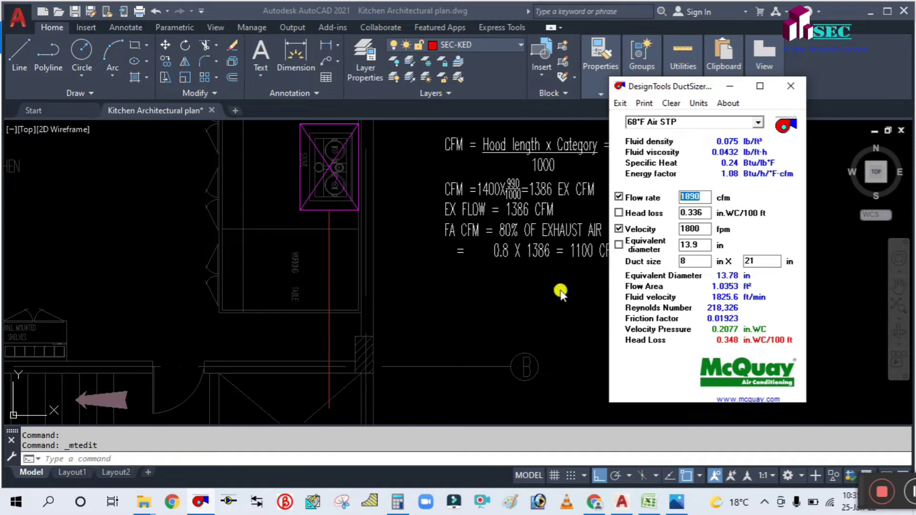
text(1)
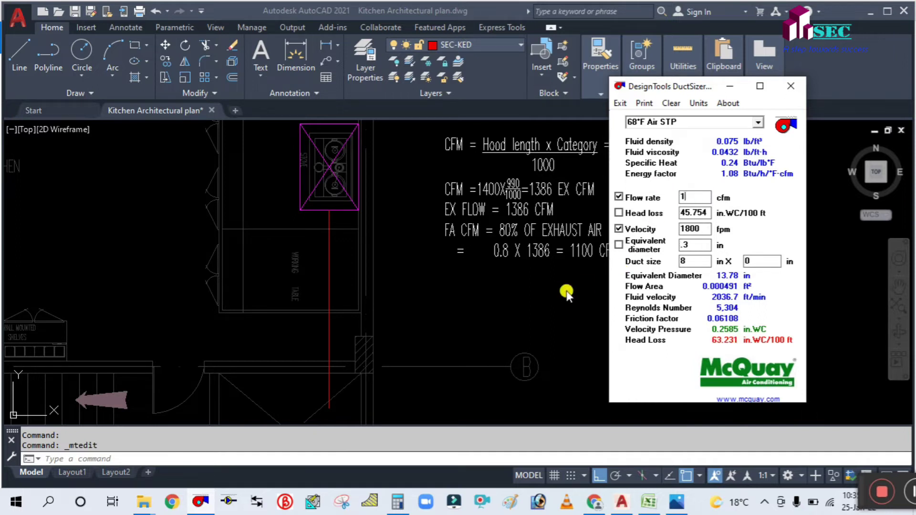
text(386)
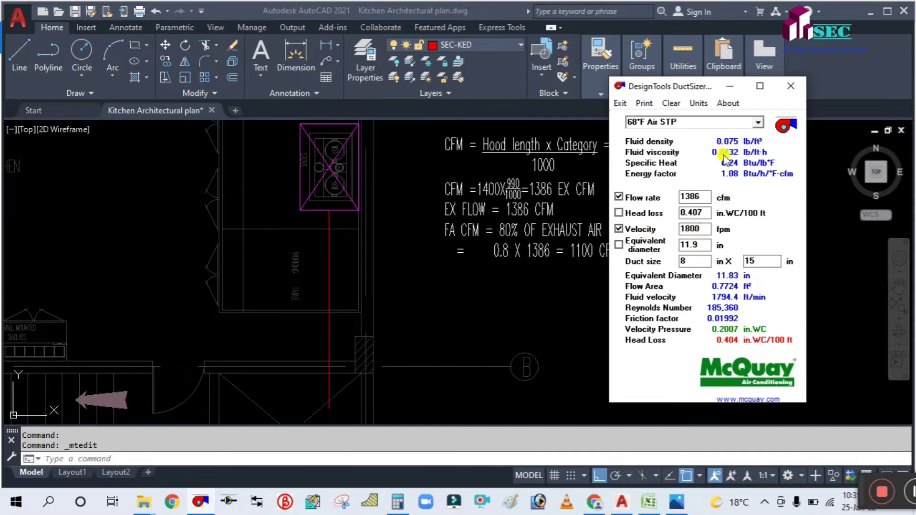
Step: Change DuctSizer to SI metric units and set the first duct size dimension to 150 mm
click(698, 103)
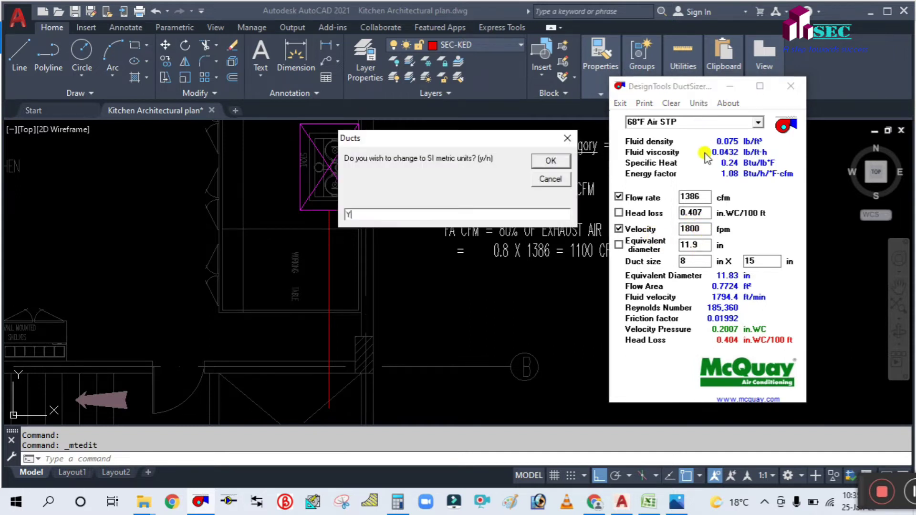
key(Return)
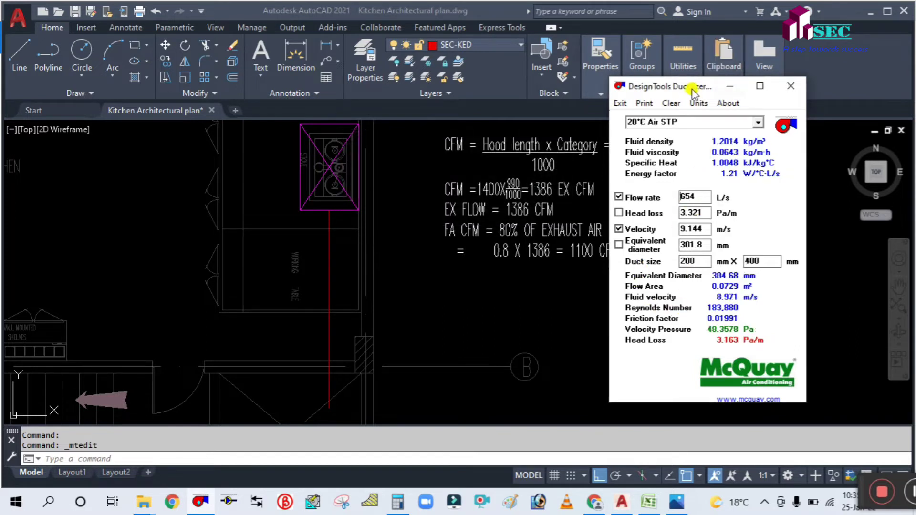
drag(690, 89, 669, 48)
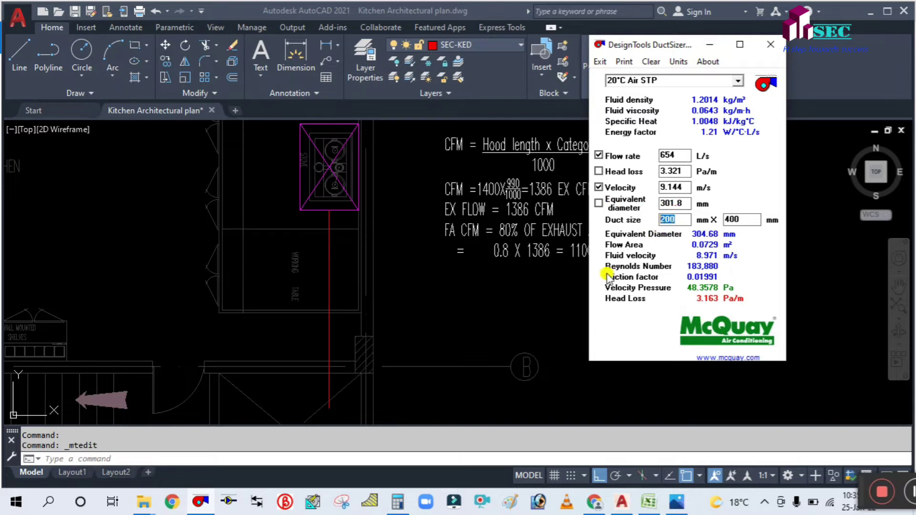
text(150)
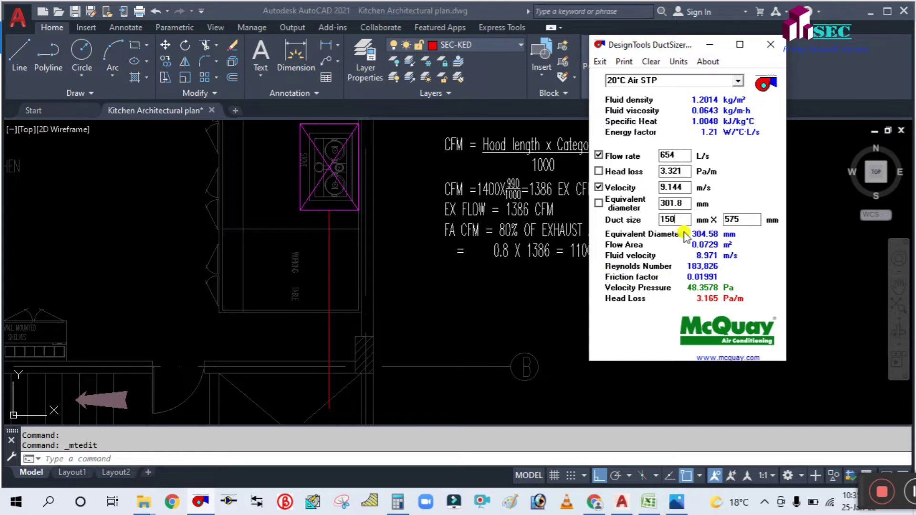
drag(661, 47, 636, 38)
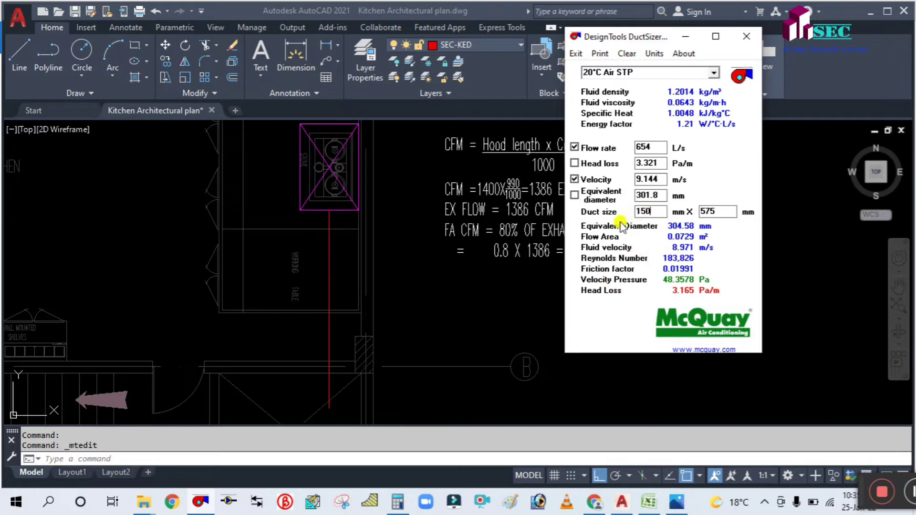
Step: Divide 600 by 150 in Calculator to check the duct's side ratio, and return to the AutoCAD drawing
click(397, 500)
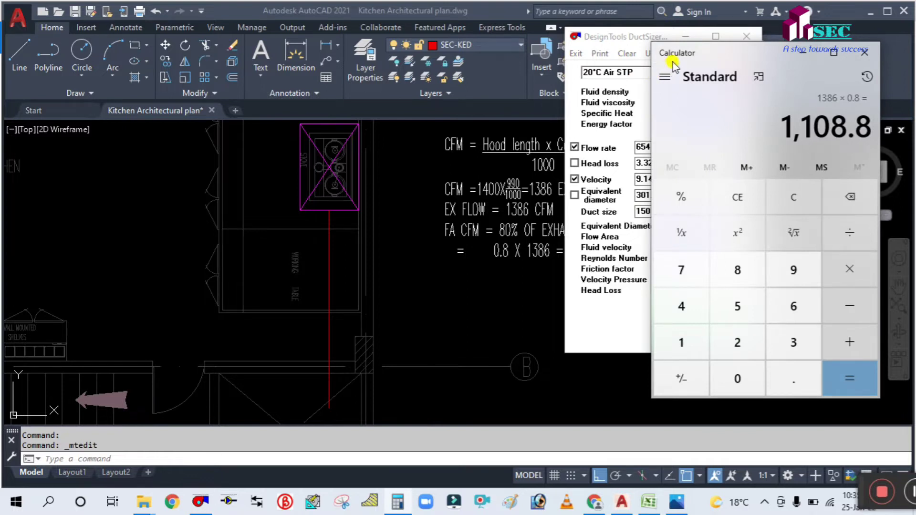
drag(679, 53, 246, 67)
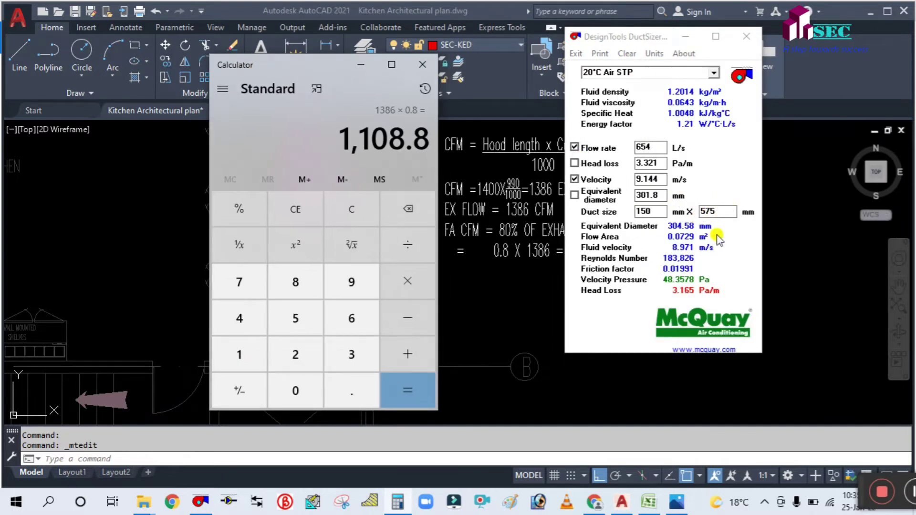
click(361, 220)
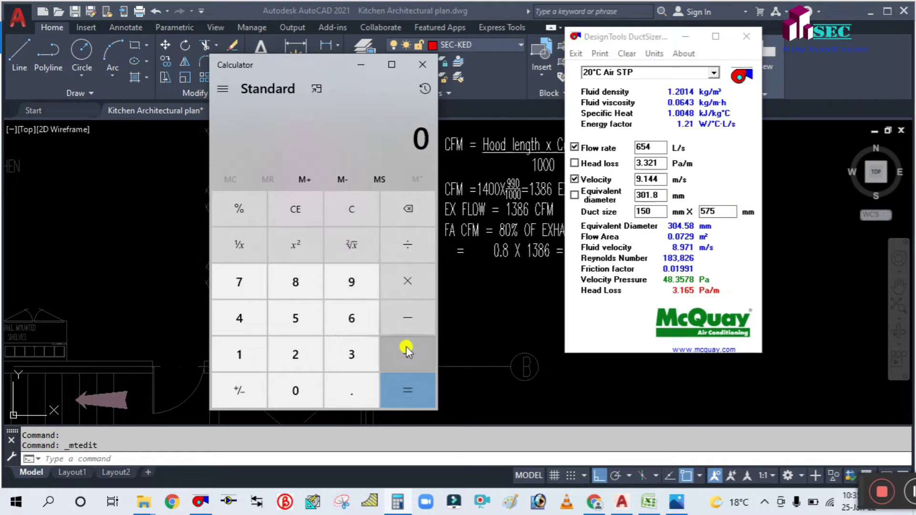
click(346, 318)
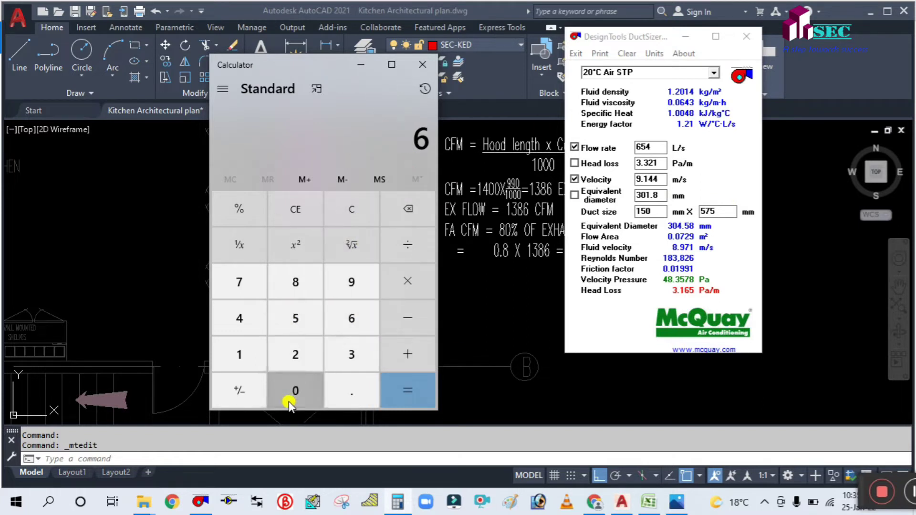
click(296, 392)
click(299, 389)
click(407, 253)
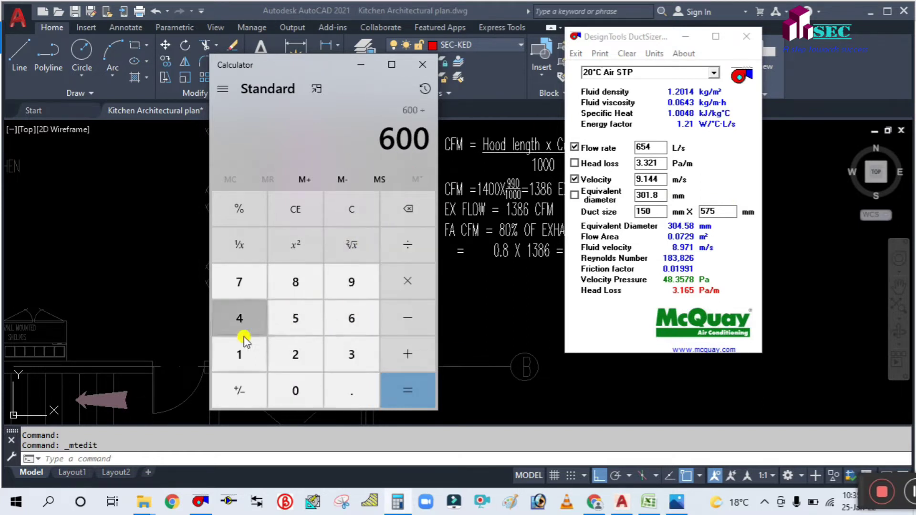
click(241, 353)
click(295, 318)
click(295, 388)
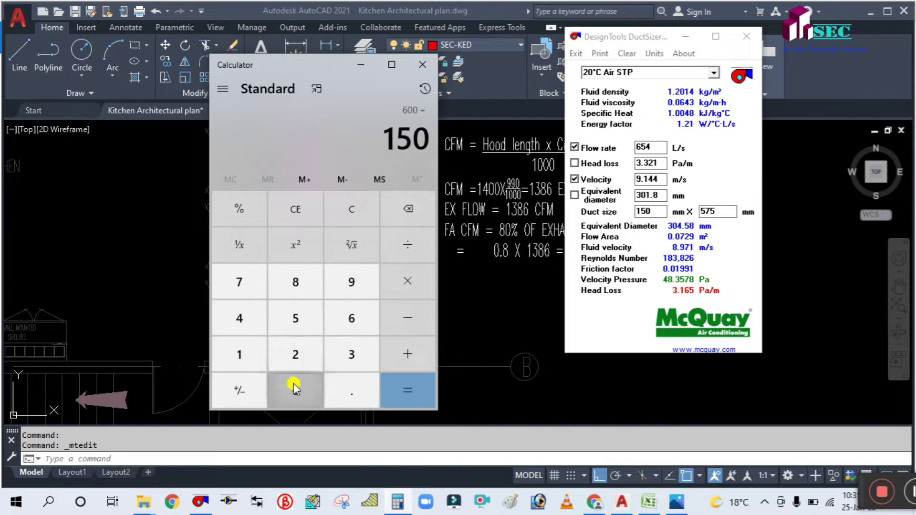
click(412, 385)
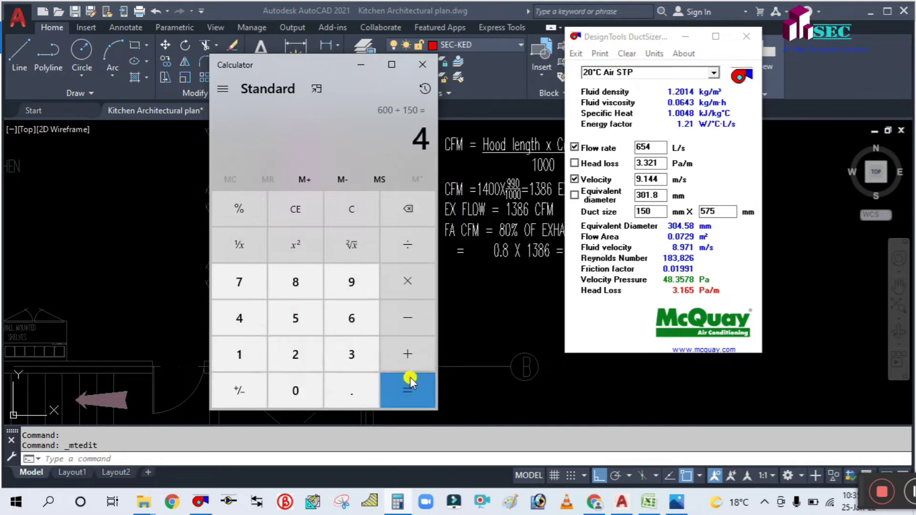
click(362, 60)
click(687, 38)
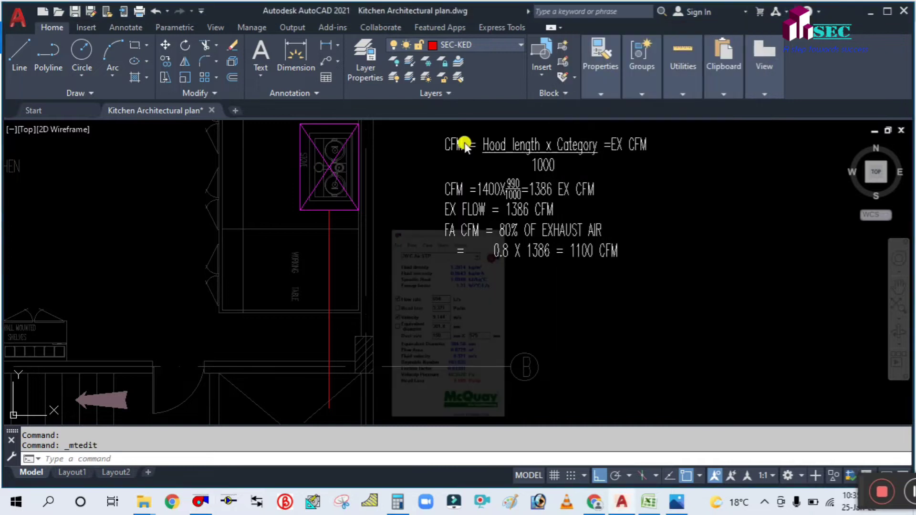
scroll(340, 266, up, 1)
scroll(337, 265, down, 3)
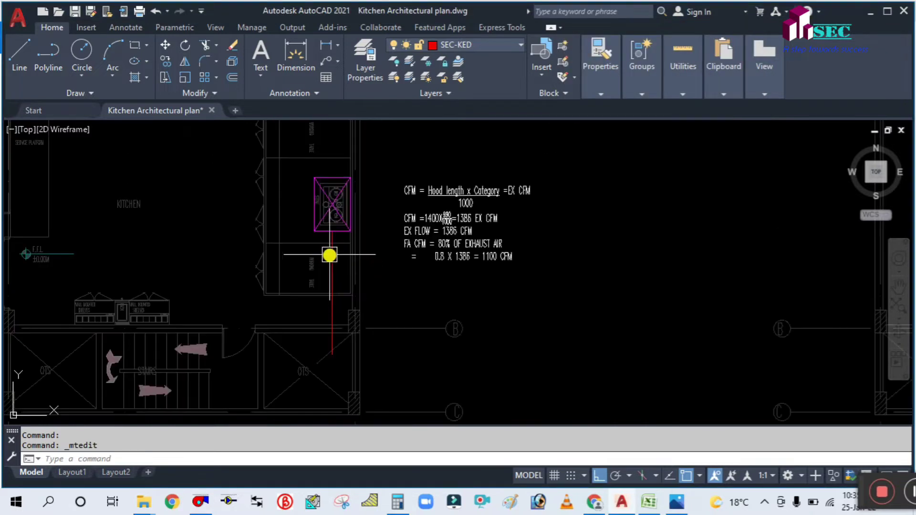
scroll(334, 255, up, 4)
scroll(501, 285, down, 2)
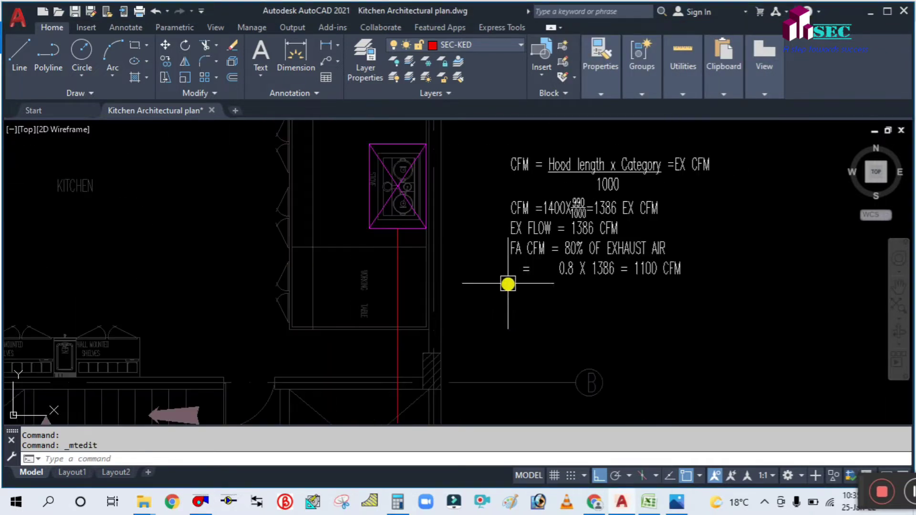
Step: Offset the red vertical duct centreline below the hood by 600/2 to both sides
scroll(423, 304, up, 2)
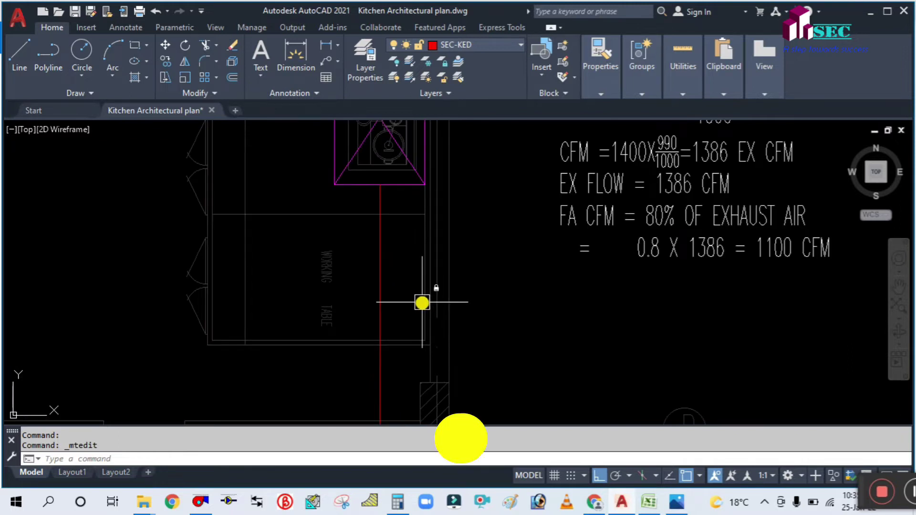
text(o)
key(Return)
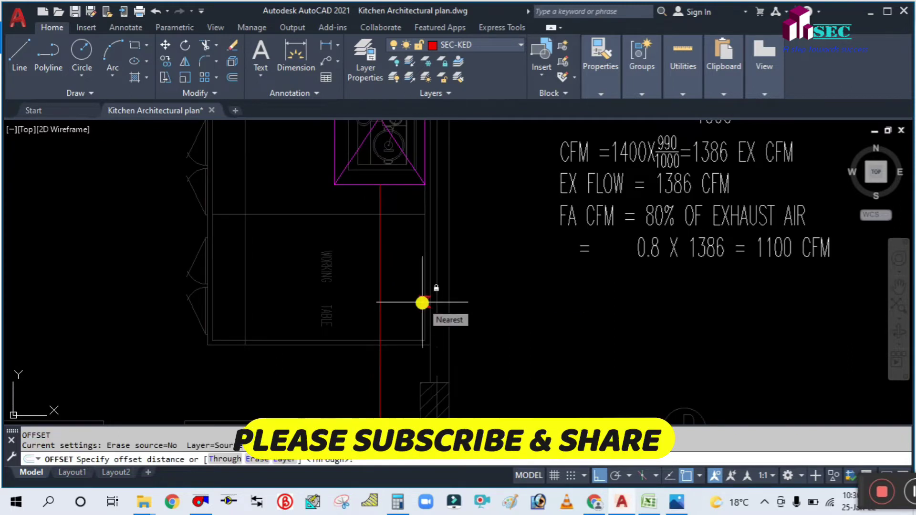
text(600)
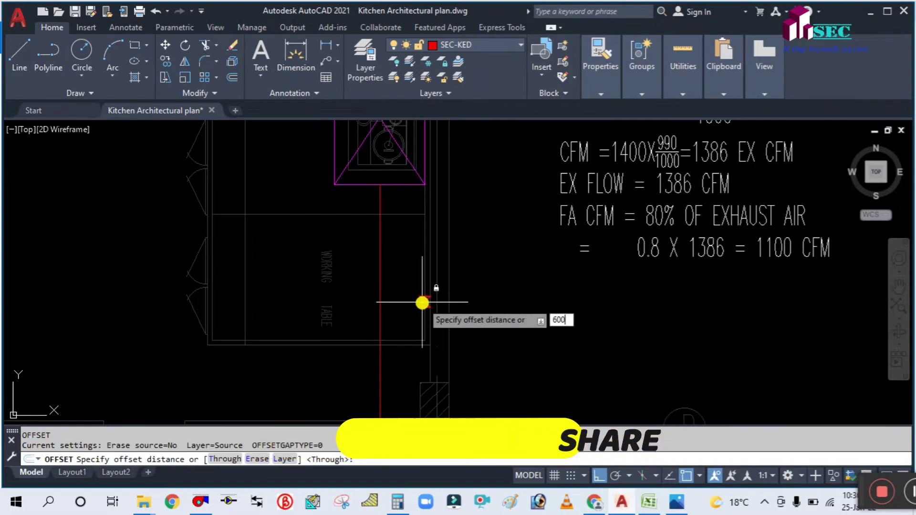
text(/2)
key(Return)
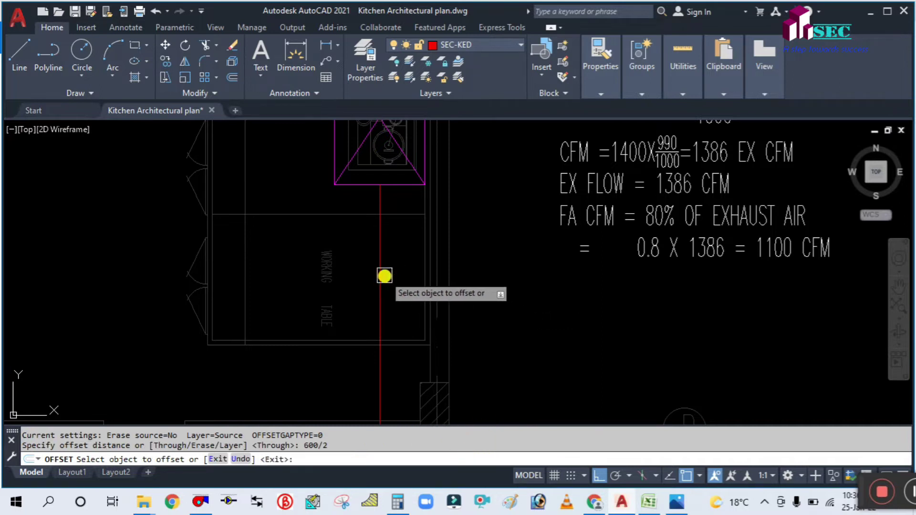
click(380, 275)
click(409, 274)
click(380, 276)
click(329, 291)
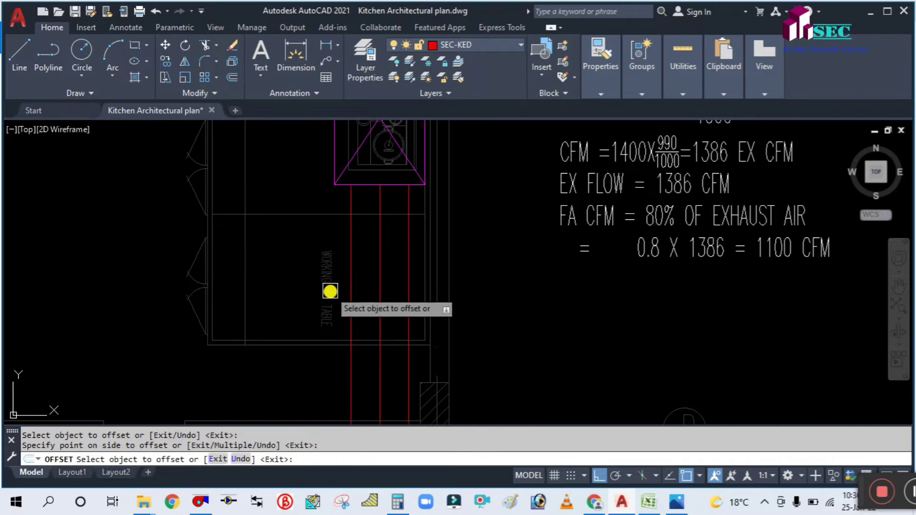
key(Escape)
Step: Delete the original duct centreline between the two offset edges
click(383, 272)
key(Delete)
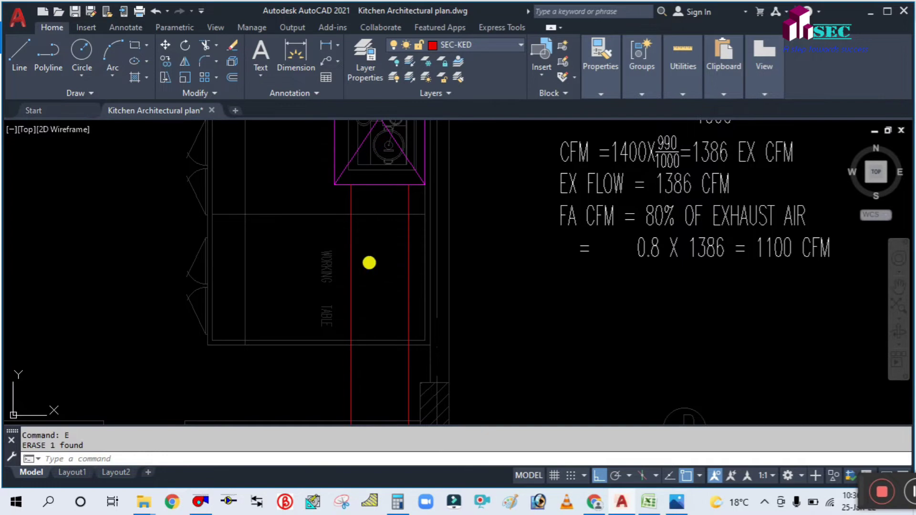
key(Escape)
Step: Make the calculation text's layer, text, the current layer
scroll(377, 265, down, 5)
scroll(403, 303, up, 3)
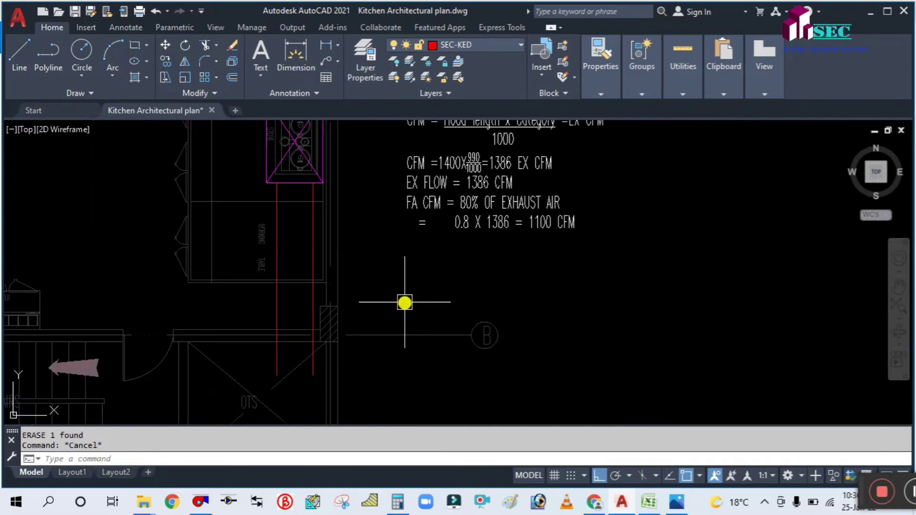
click(470, 153)
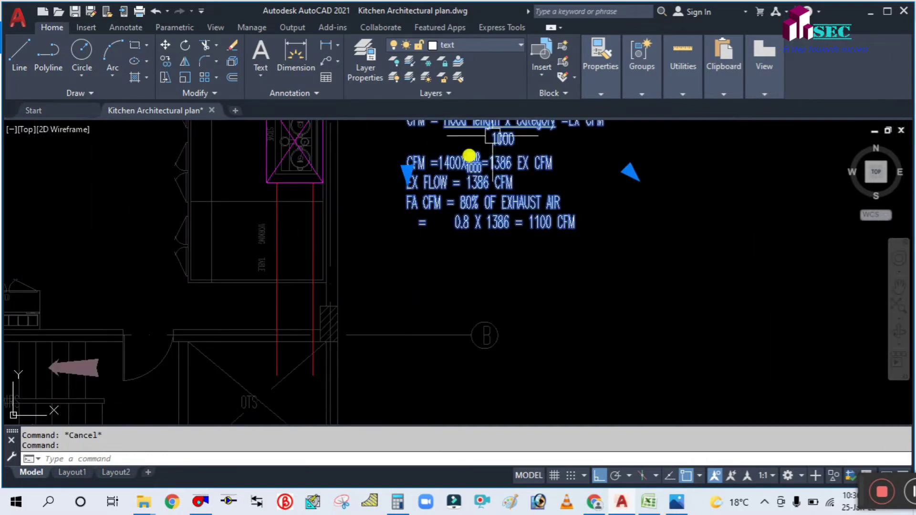
click(462, 61)
Step: Draw a horizontal leader about 2330 mm long, pointing at the exhaust duct's outer edge beside the working table
middle_drag(395, 301, 385, 307)
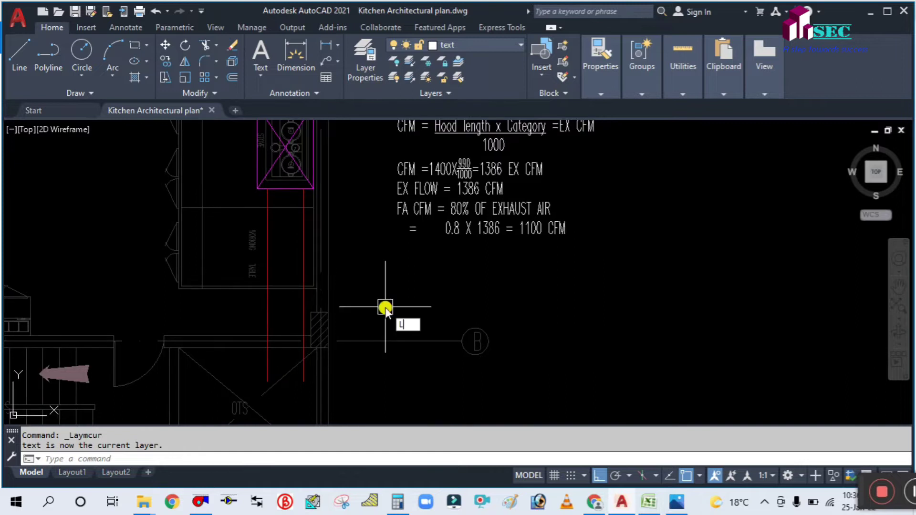
text(e)
key(Return)
click(309, 305)
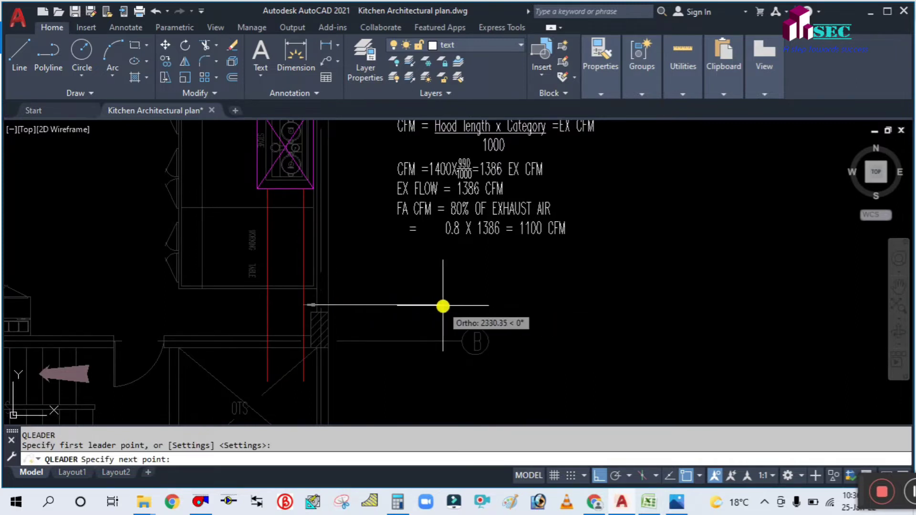
click(443, 306)
key(Escape)
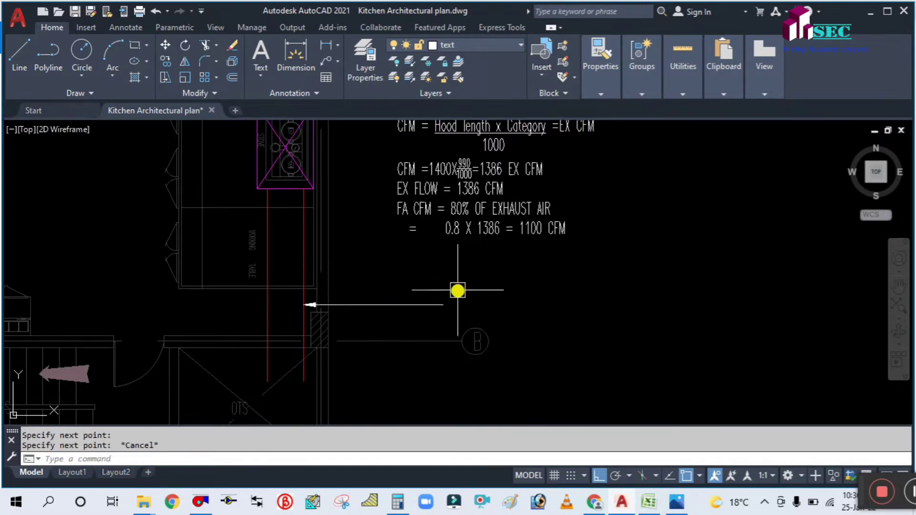
Step: Add the multiline text "KED 600 X 150" above the leader, with its box widened to fit one line
scroll(457, 290, down, 2)
scroll(518, 295, up, 2)
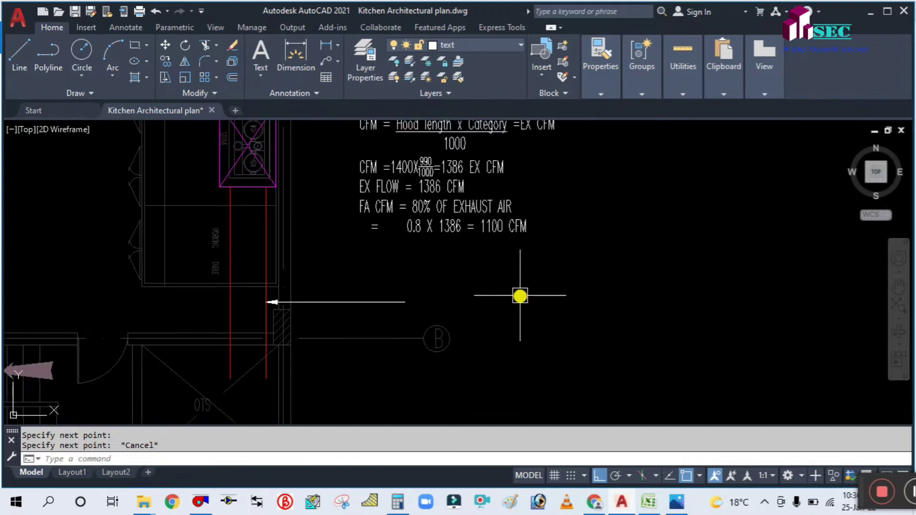
key(Return)
click(323, 272)
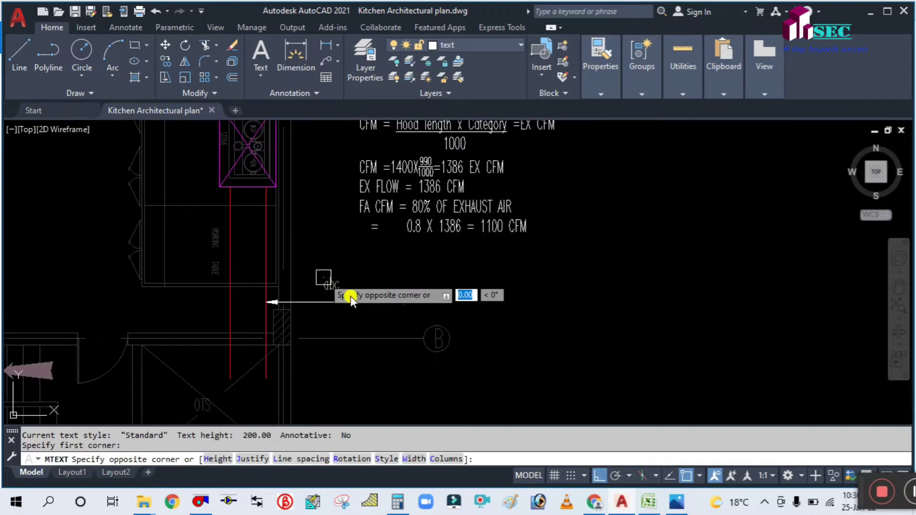
click(370, 315)
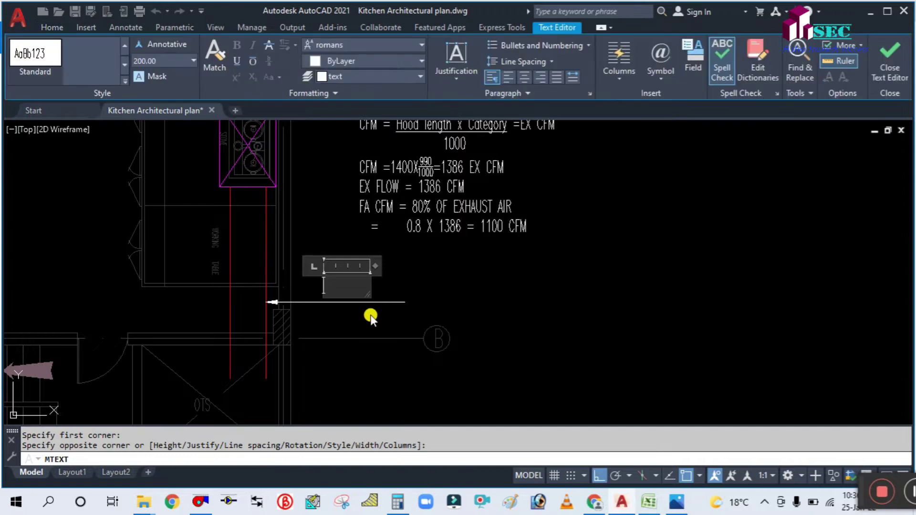
text(KED 600)
key(Return)
text(X 150)
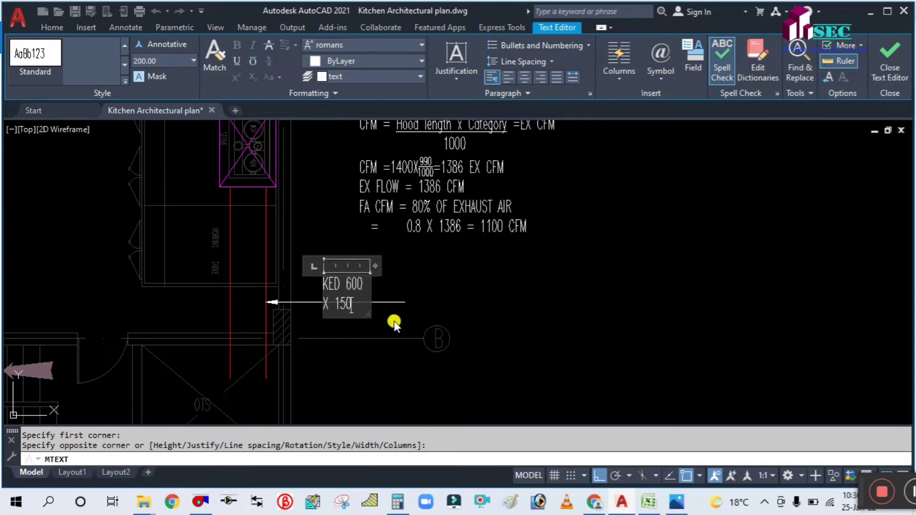
drag(370, 266, 395, 266)
click(430, 280)
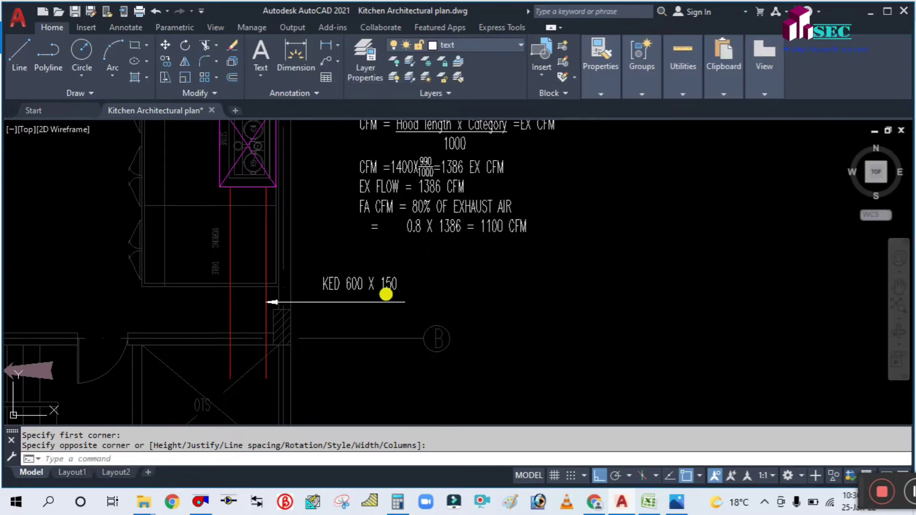
Step: Move the duct size label about 90 mm straight down toward the leader line
text(m)
key(Return)
click(381, 290)
key(Return)
click(435, 257)
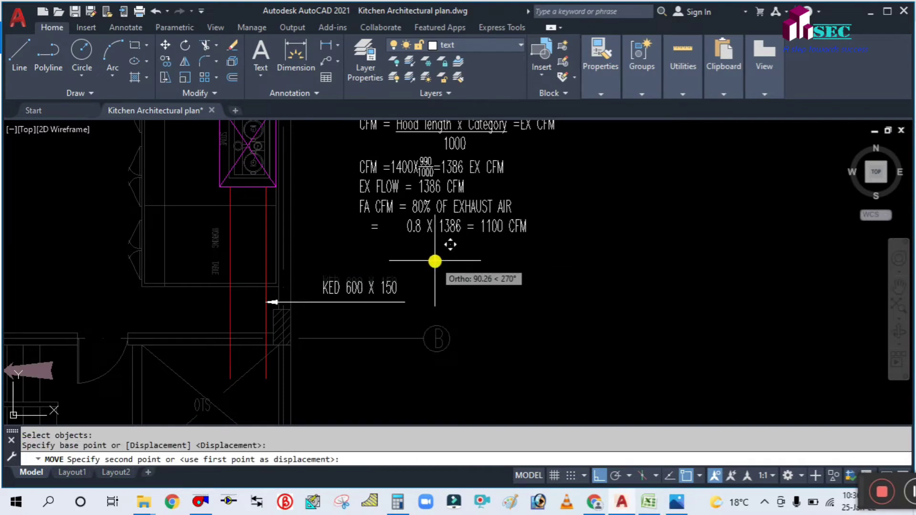
click(434, 261)
Step: Draw a horizontal line from the centre of the hood out past the adjacent kitchen wall
scroll(432, 286, down, 3)
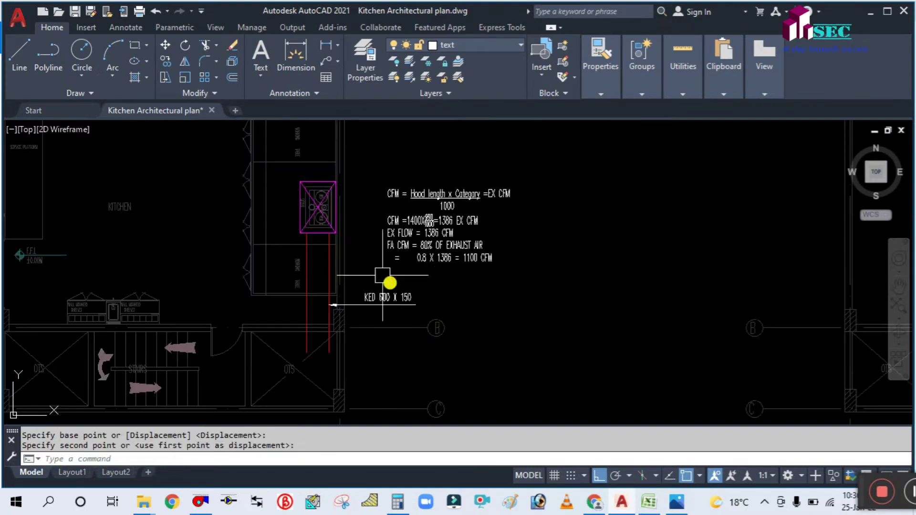
scroll(268, 214, up, 5)
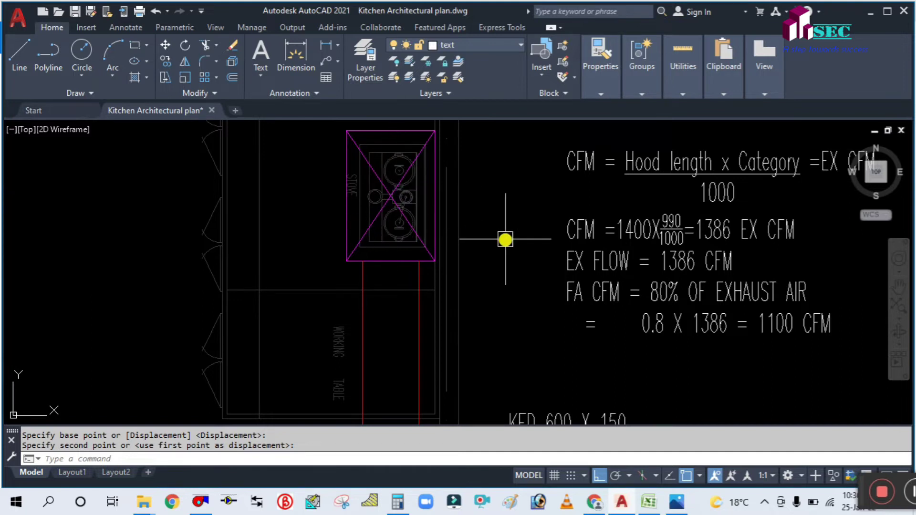
mouse_move(505, 239)
middle_down()
mouse_move(431, 267)
mouse_move(381, 207)
mouse_move(385, 243)
middle_up()
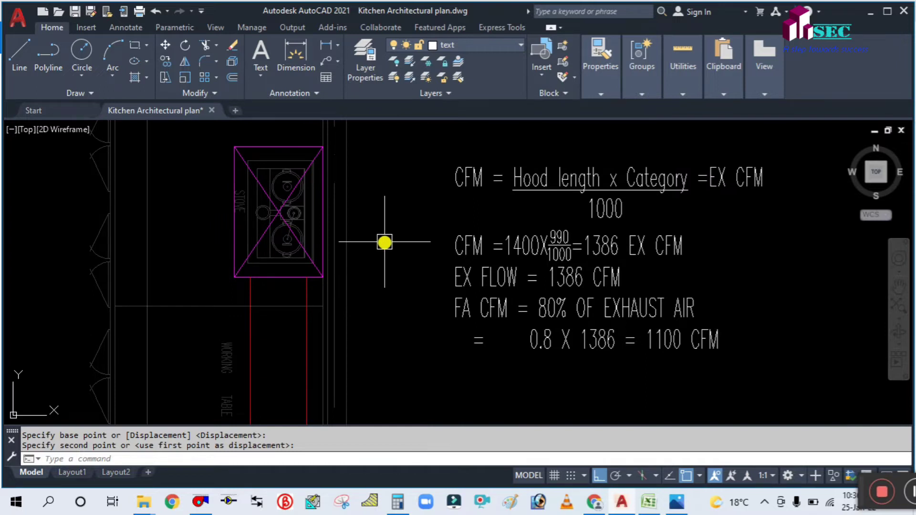
text(l)
key(Return)
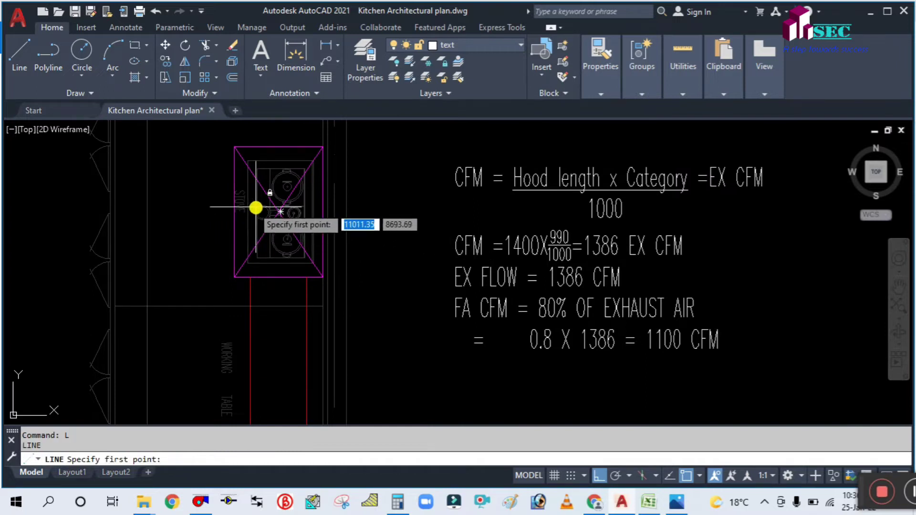
scroll(273, 214, up, 5)
click(285, 213)
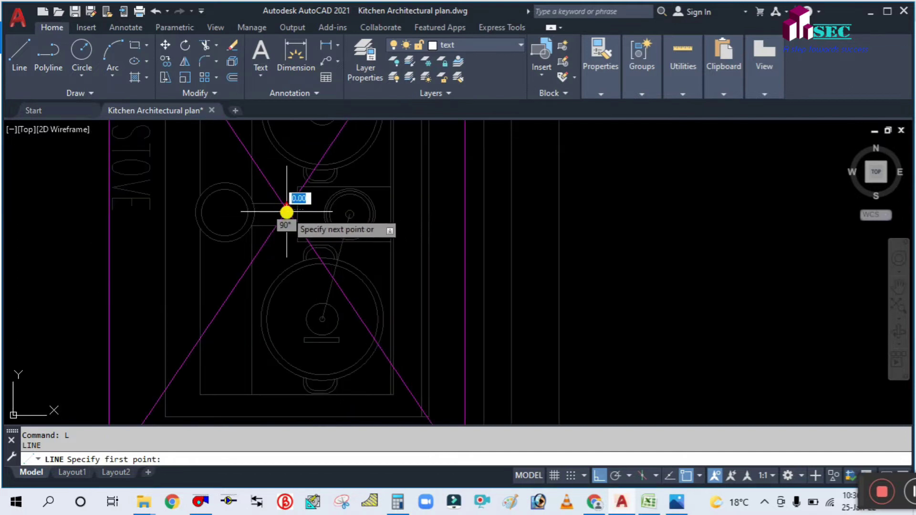
scroll(286, 213, down, 5)
click(435, 213)
key(Escape)
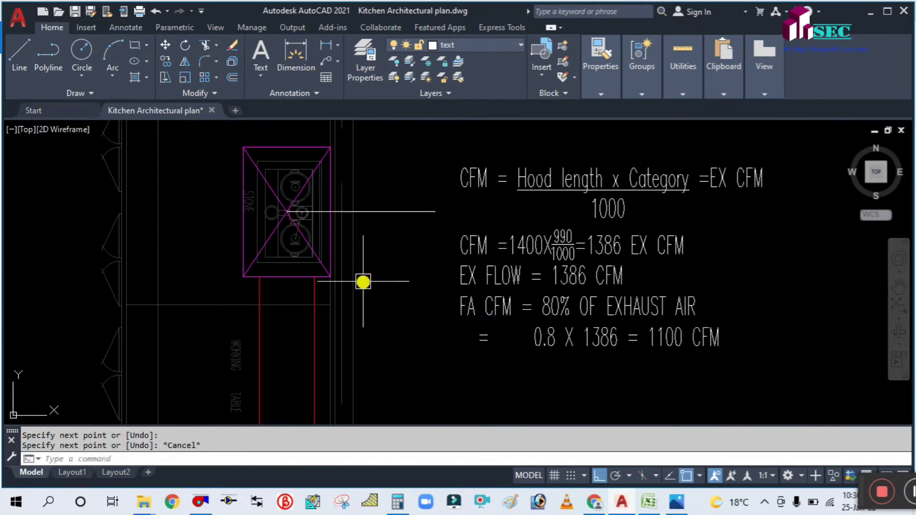
Step: Match the properties of the red duct edge onto the new horizontal line from the hood
text(ma)
key(Return)
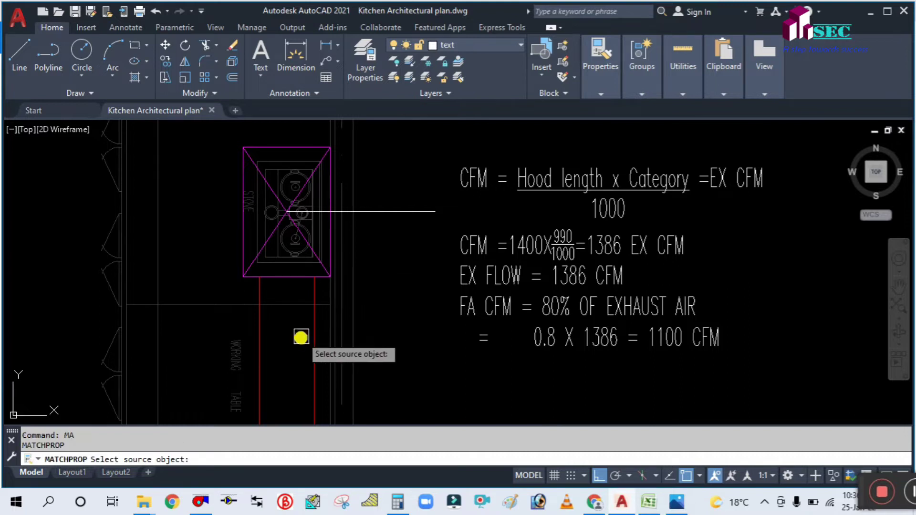
click(314, 329)
click(373, 213)
key(Escape)
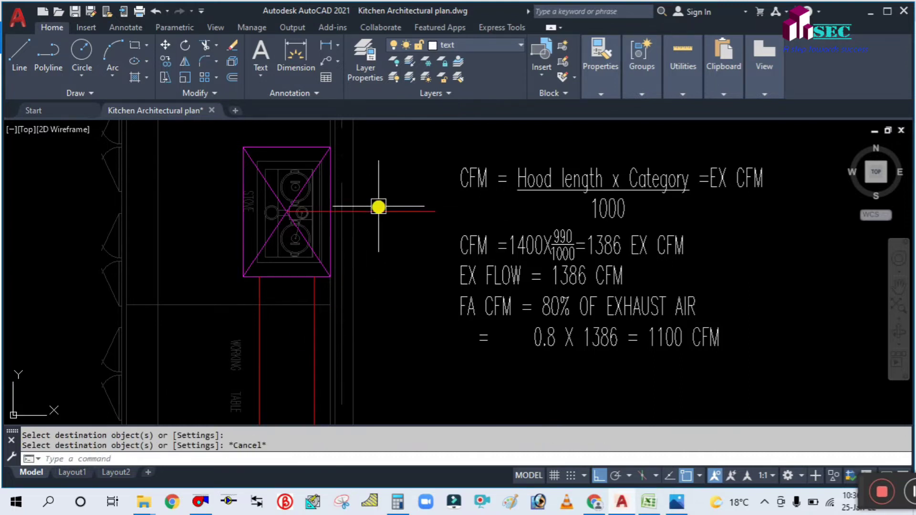
Step: Make the horizontal duct line's layer, SEC-KED, the current layer
click(378, 211)
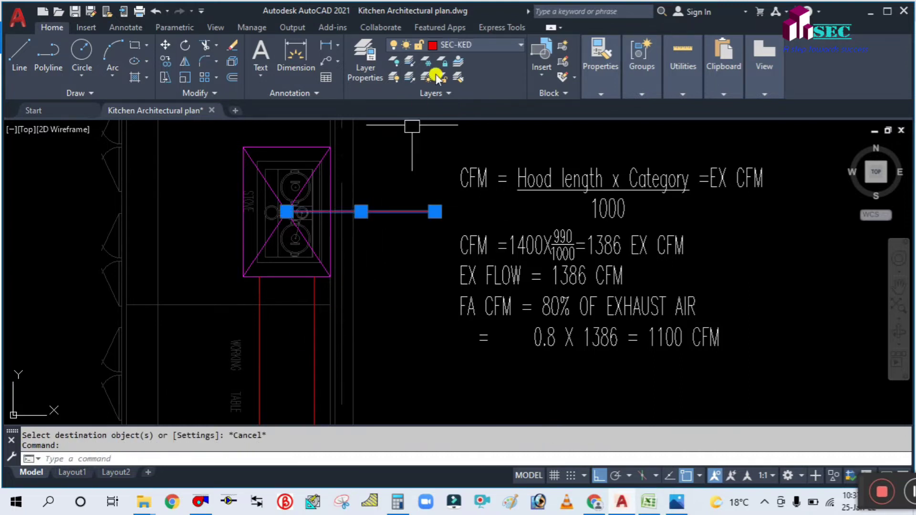
click(459, 60)
scroll(382, 176, up, 2)
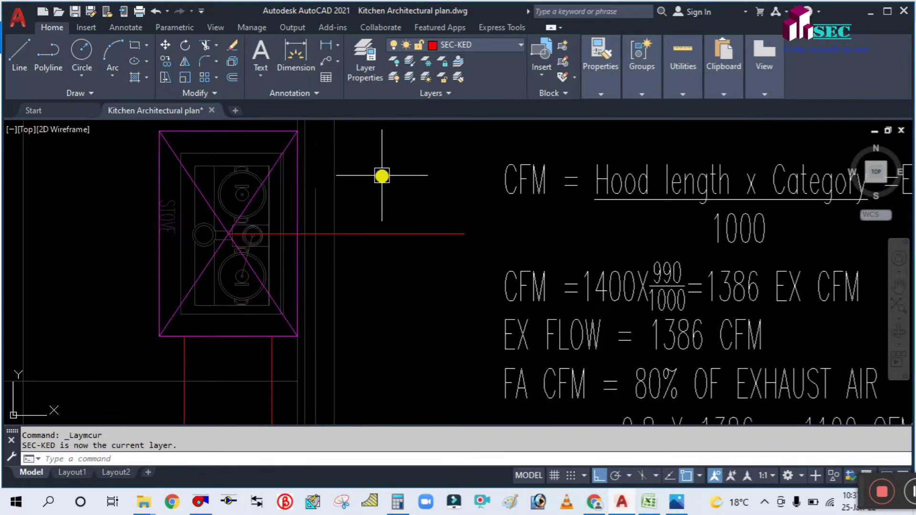
Step: Offset the horizontal duct line at the hood by 300 to both sides
scroll(402, 210, down, 3)
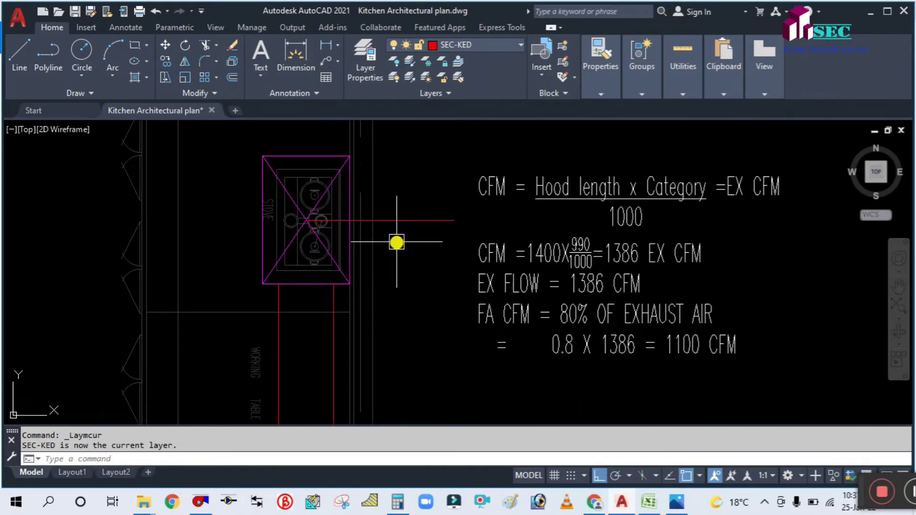
text(o)
key(Return)
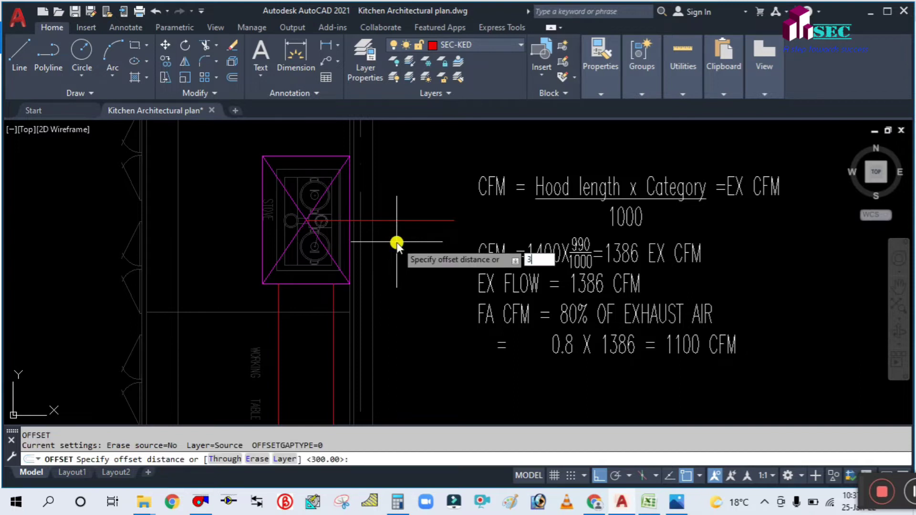
text(300)
key(Return)
click(395, 220)
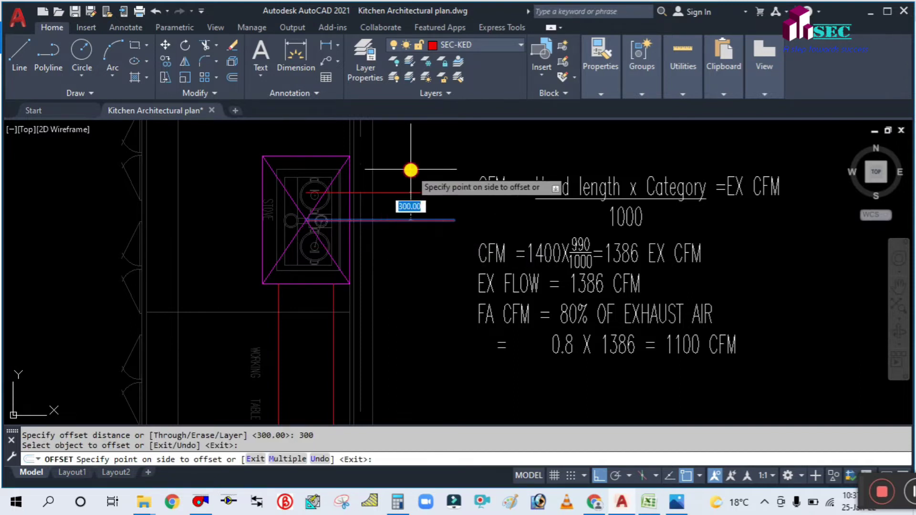
click(409, 170)
click(410, 218)
click(406, 262)
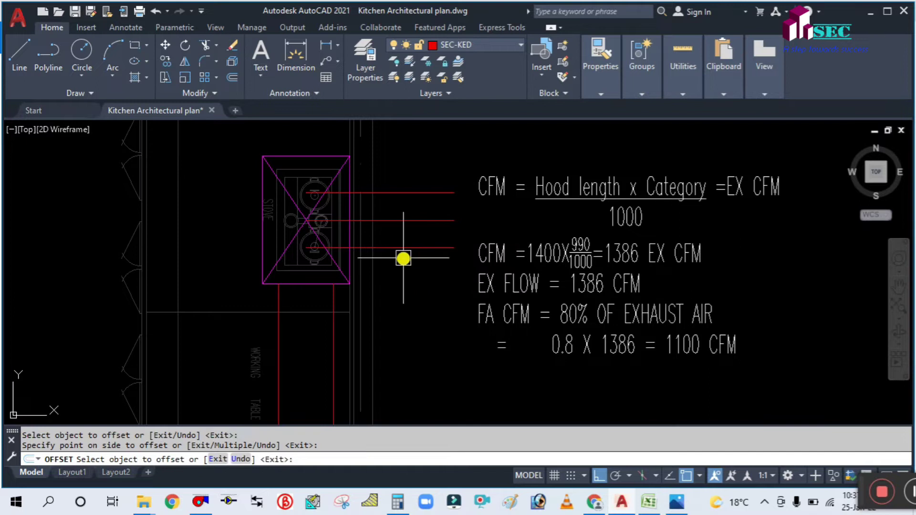
key(Escape)
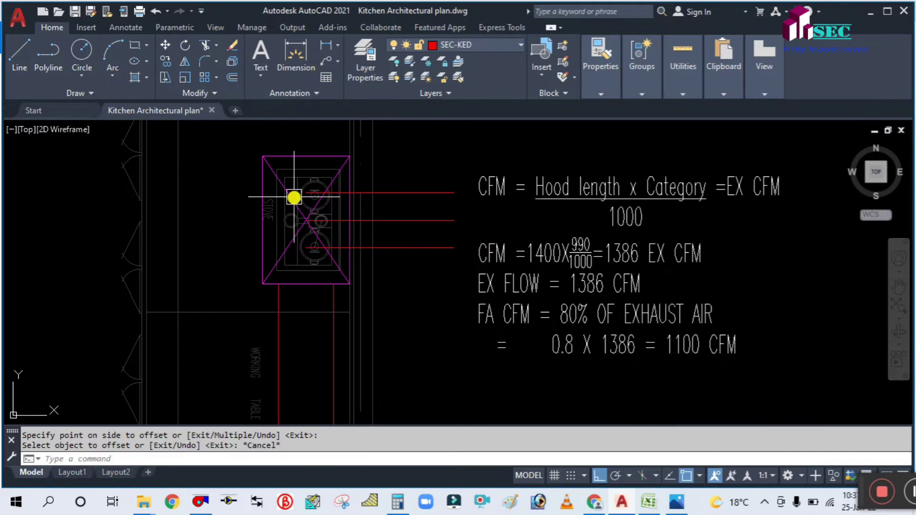
Step: Extend the outer end of the upper horizontal duct line farther away from the hood
scroll(295, 195, up, 2)
middle_drag(450, 331, 431, 267)
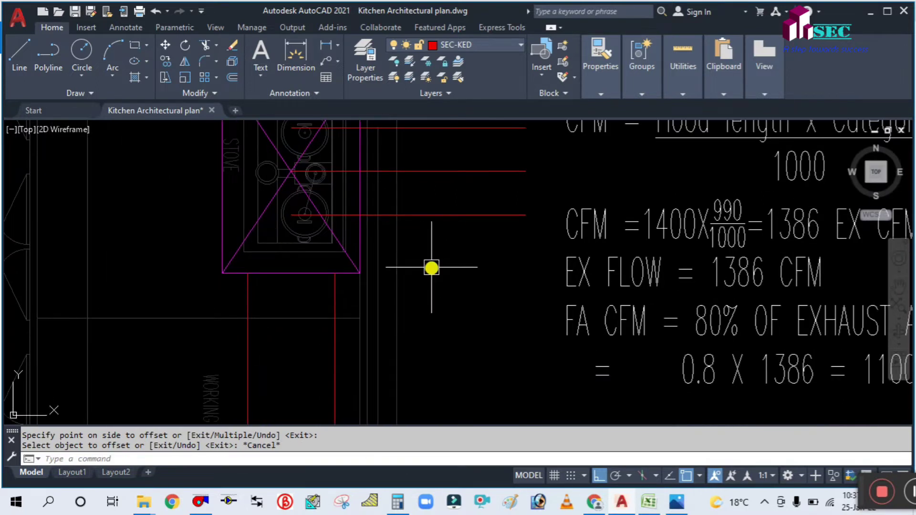
key(Return)
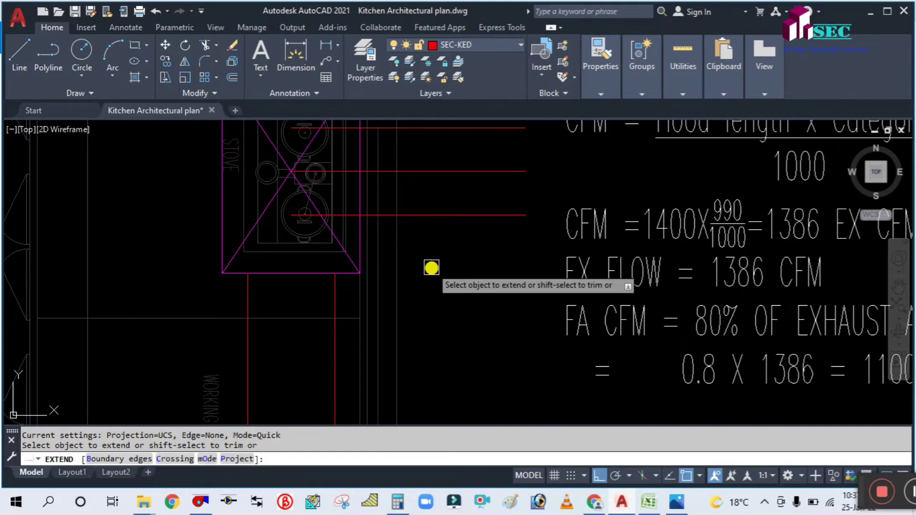
scroll(436, 265, down, 2)
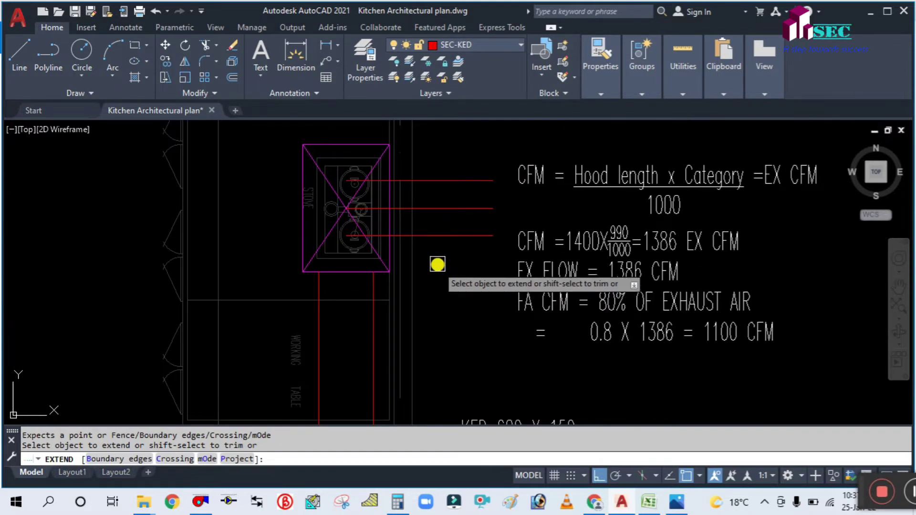
click(440, 185)
key(Escape)
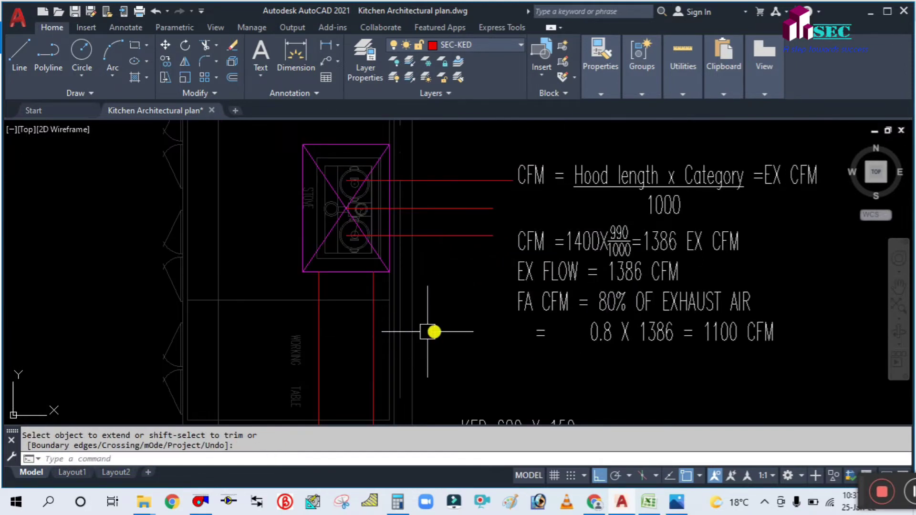
Step: Extend the right vertical duct edge through the hood up to the upper horizontal duct line, using that line as the boundary
key(Return)
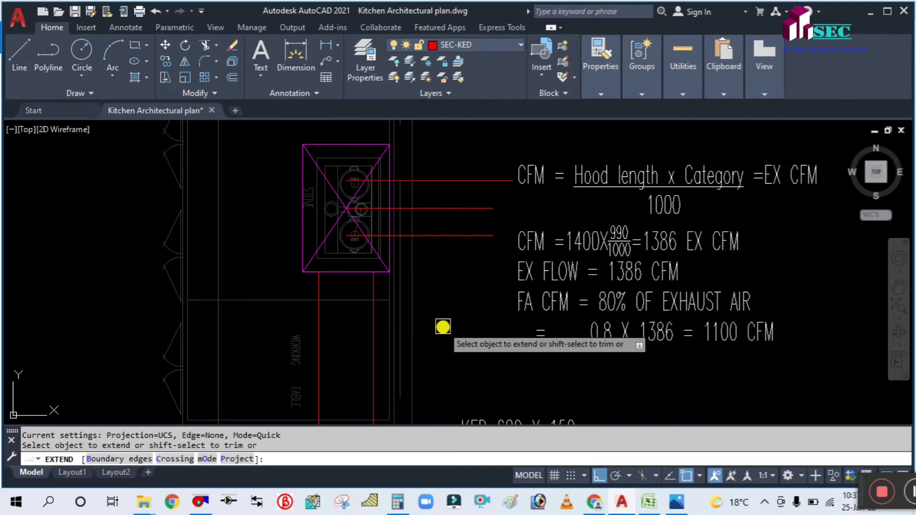
key(Return)
click(441, 180)
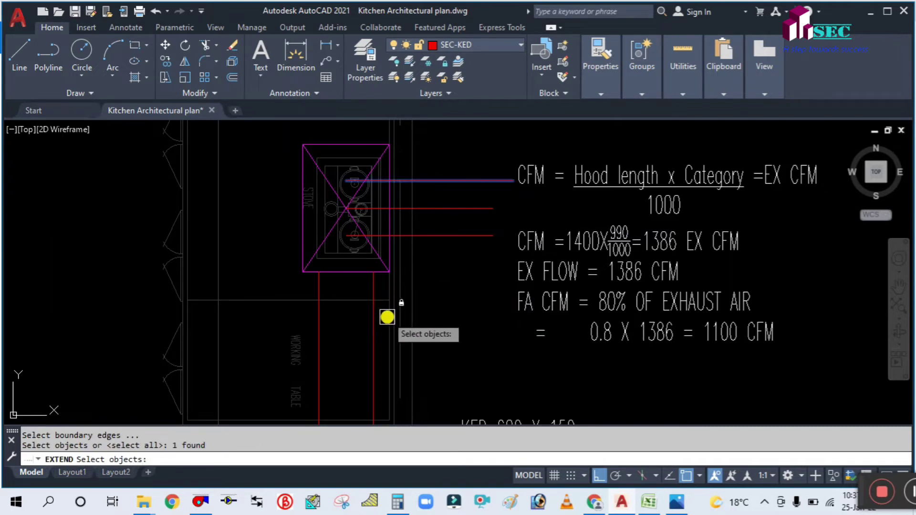
key(Return)
key(Escape)
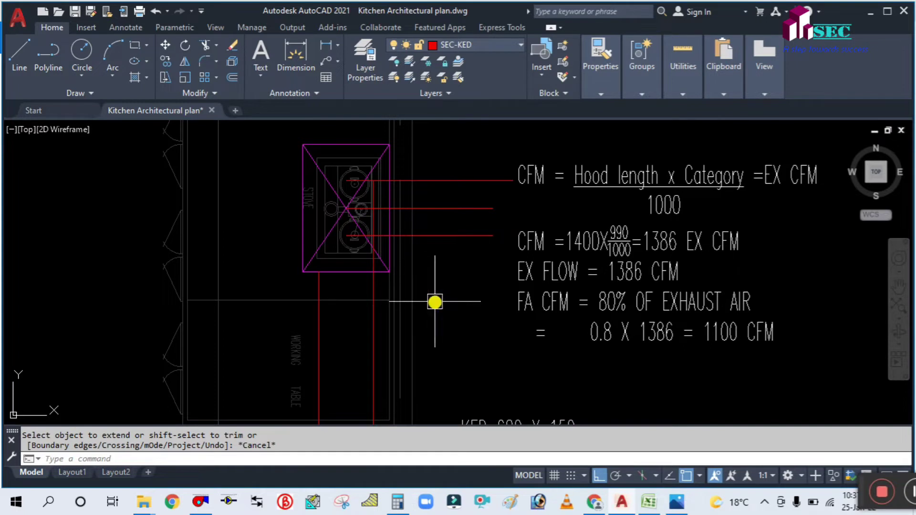
Step: Erase the left vertical duct edge below the hood
middle_drag(435, 302, 431, 291)
middle_drag(421, 185, 421, 192)
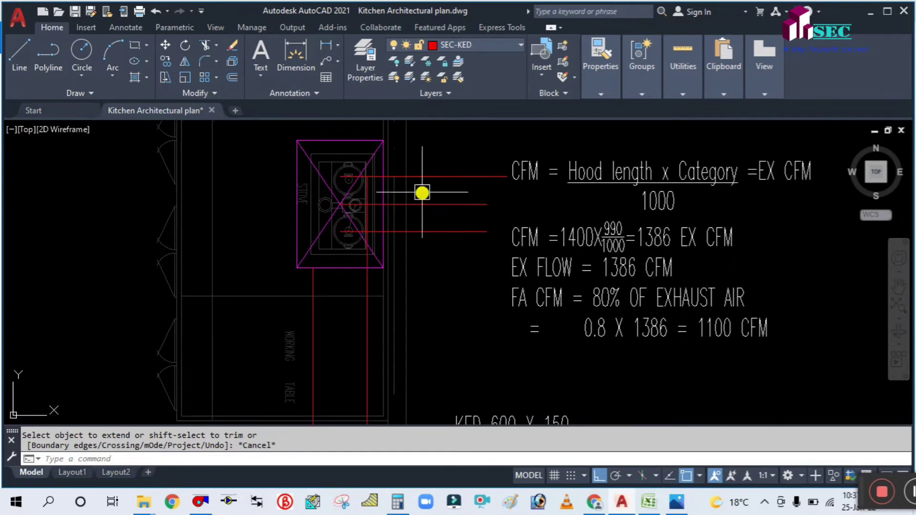
click(312, 327)
text(e)
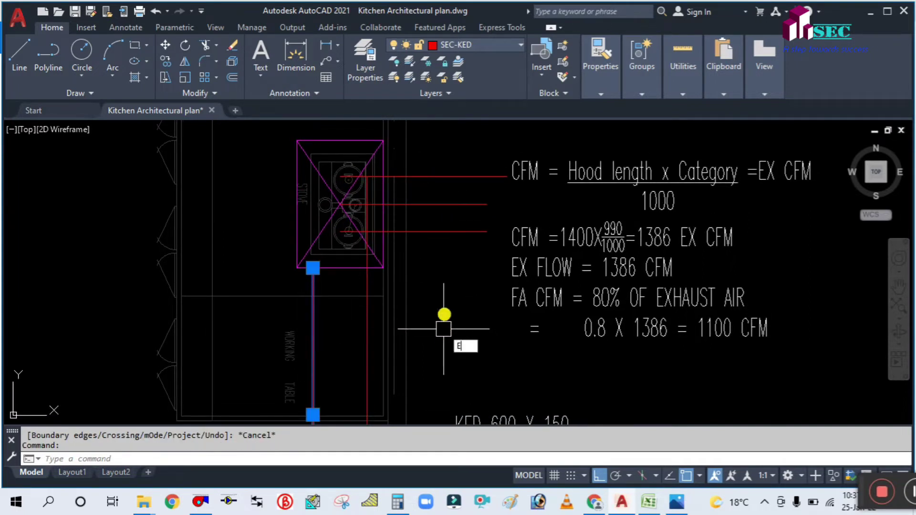
key(Return)
key(Escape)
Step: Offset the extended right vertical duct edge by 600 to the left to form the opposite duct edge
text(o)
key(Return)
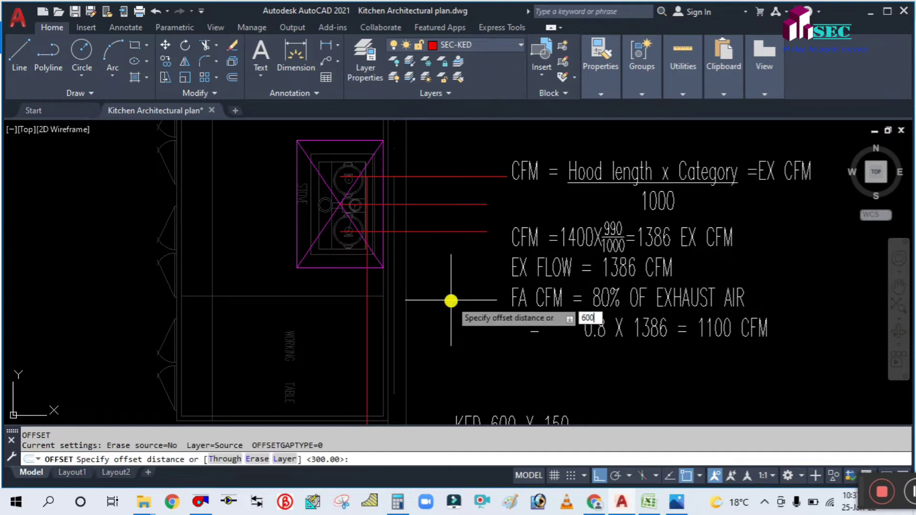
key(Return)
click(367, 327)
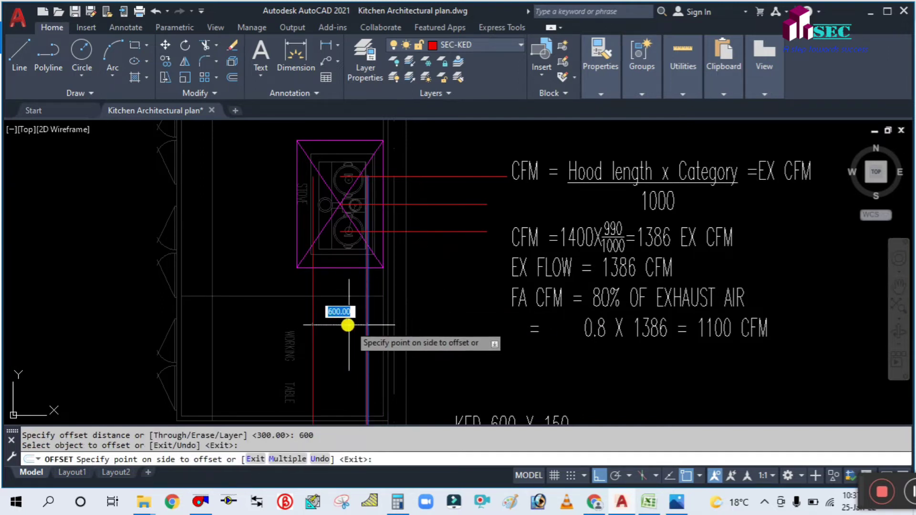
click(334, 310)
key(Escape)
Step: Erase the horizontal centre line between the two horizontal duct edges at the hood
middle_drag(467, 269, 466, 300)
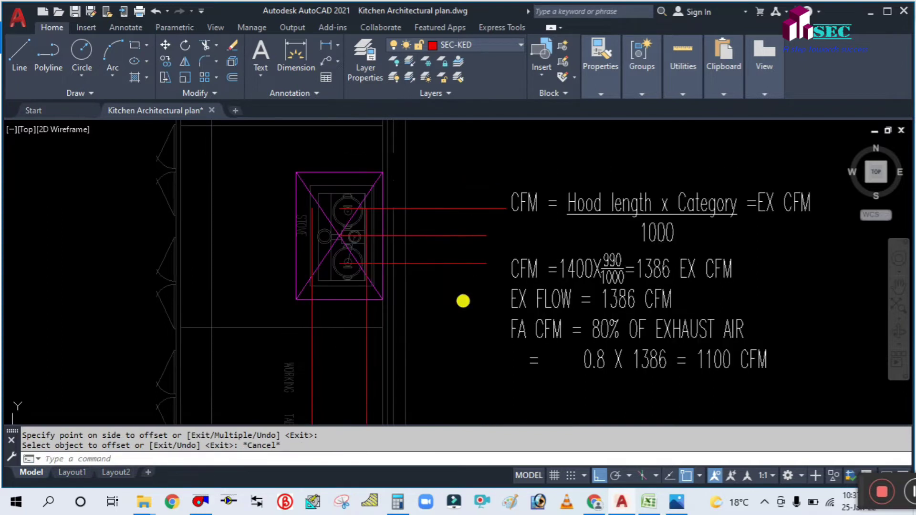
click(444, 235)
text(E)
key(Return)
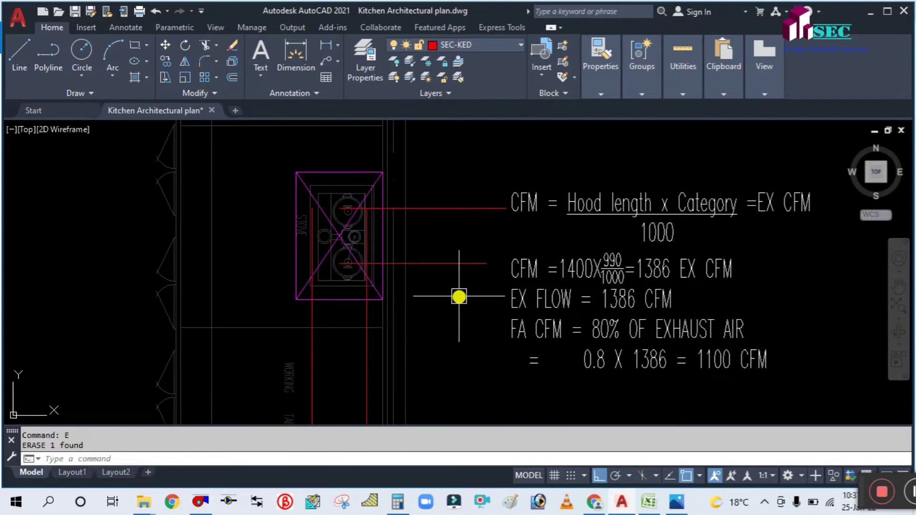
Step: Try to extend both horizontal duct edges together to the left vertical duct edge with one crossing selection
key(Return)
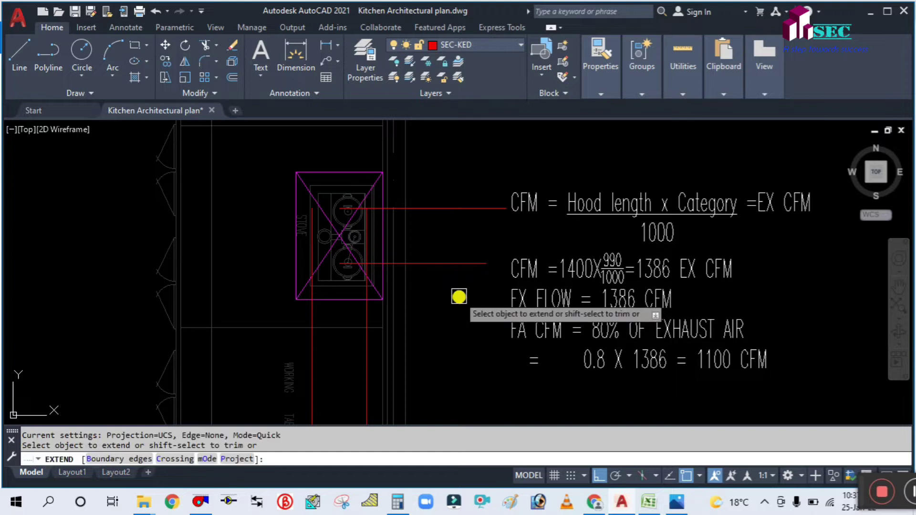
text(b)
key(Return)
click(312, 317)
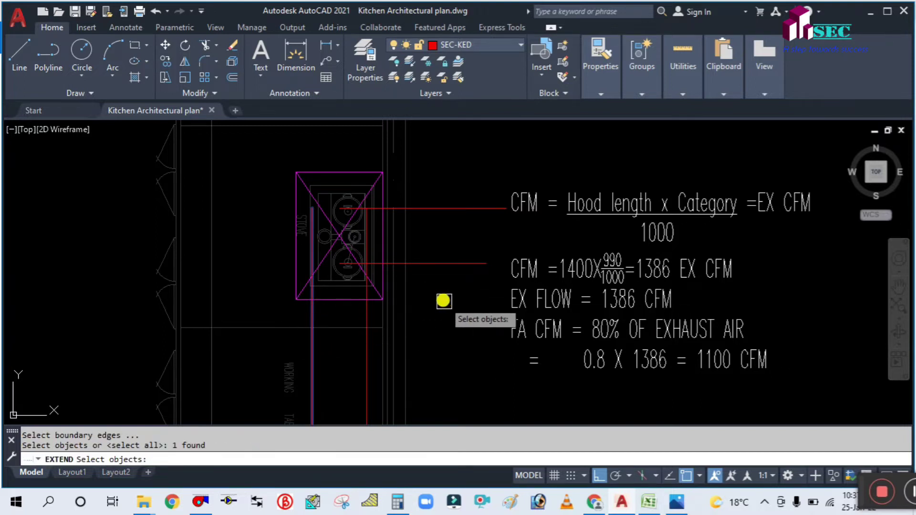
key(Return)
drag(444, 301, 434, 198)
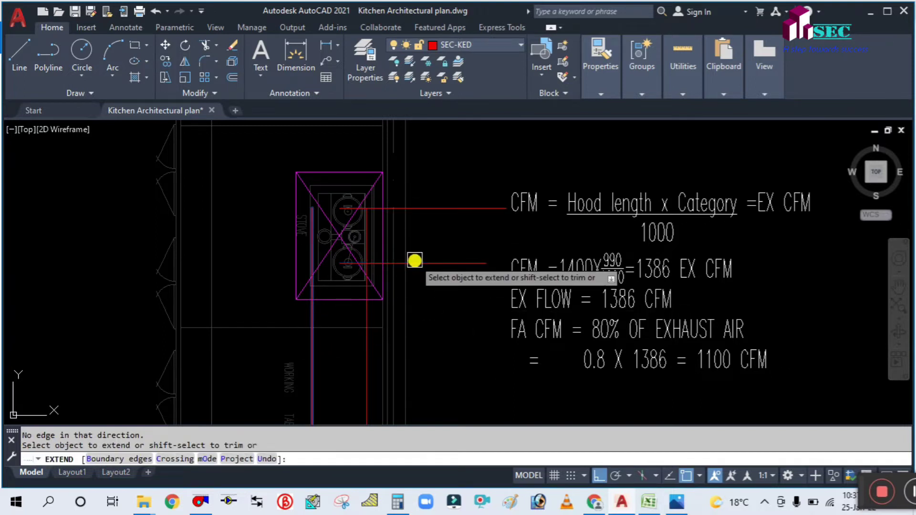
key(Escape)
Step: Extend the inner ends of both horizontal duct edges to the left vertical duct edge, using that edge as the boundary
key(Return)
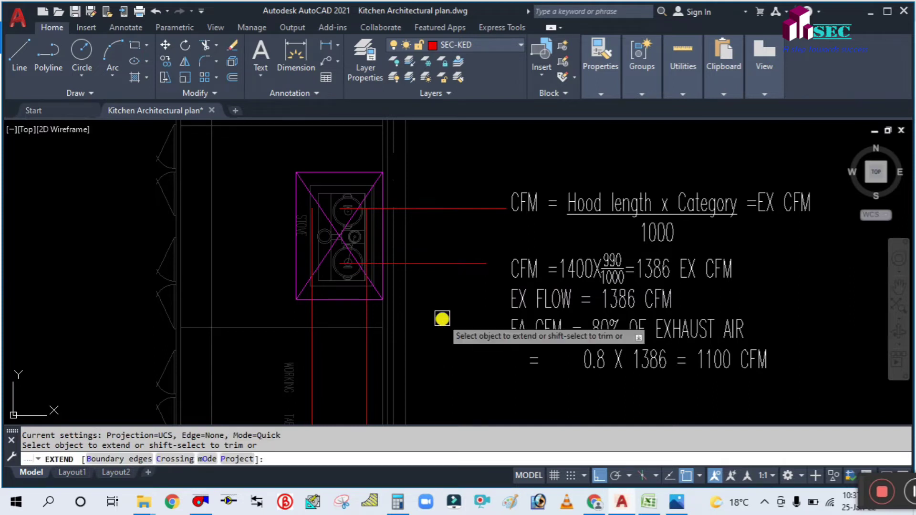
text(B)
key(Return)
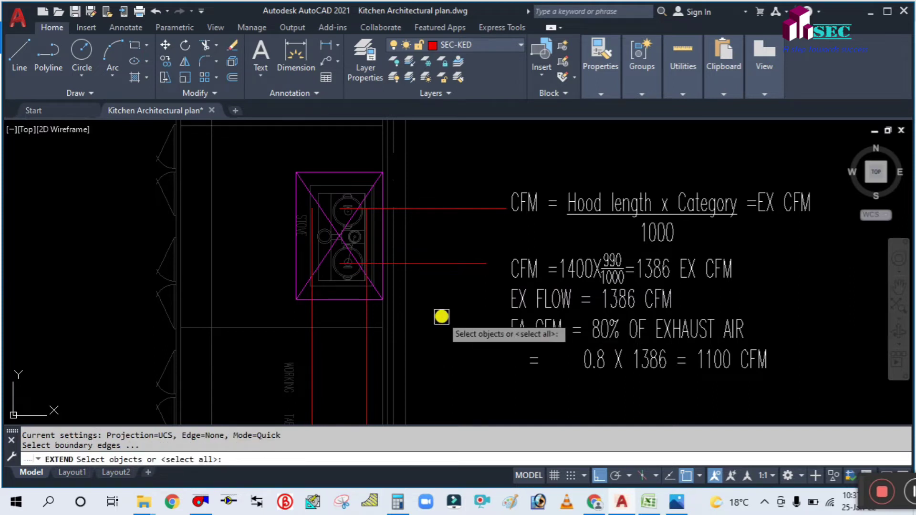
click(315, 318)
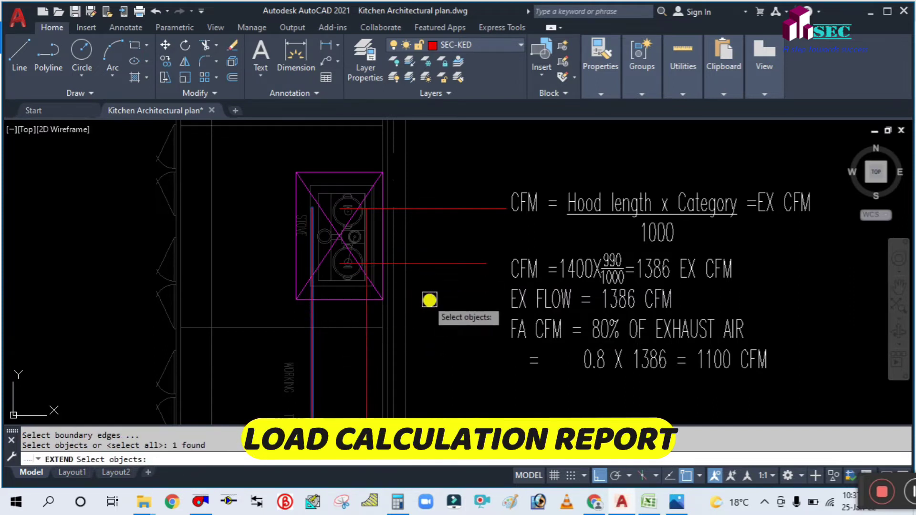
key(Return)
click(444, 282)
click(444, 196)
key(Return)
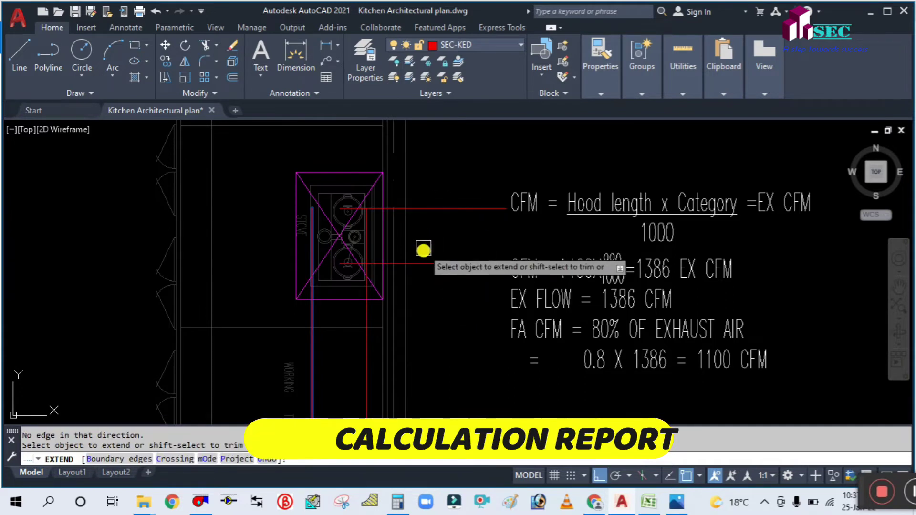
scroll(346, 260, up, 5)
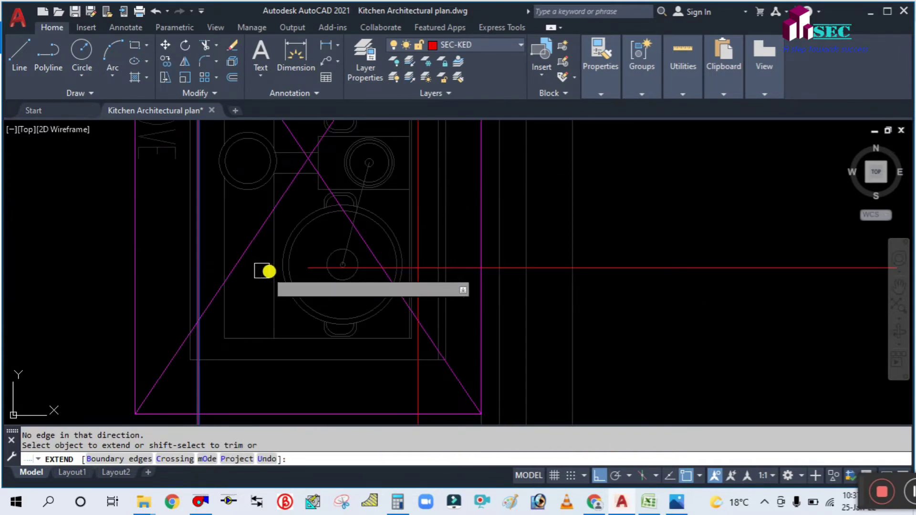
click(302, 267)
scroll(340, 349, down, 4)
scroll(330, 290, up, 2)
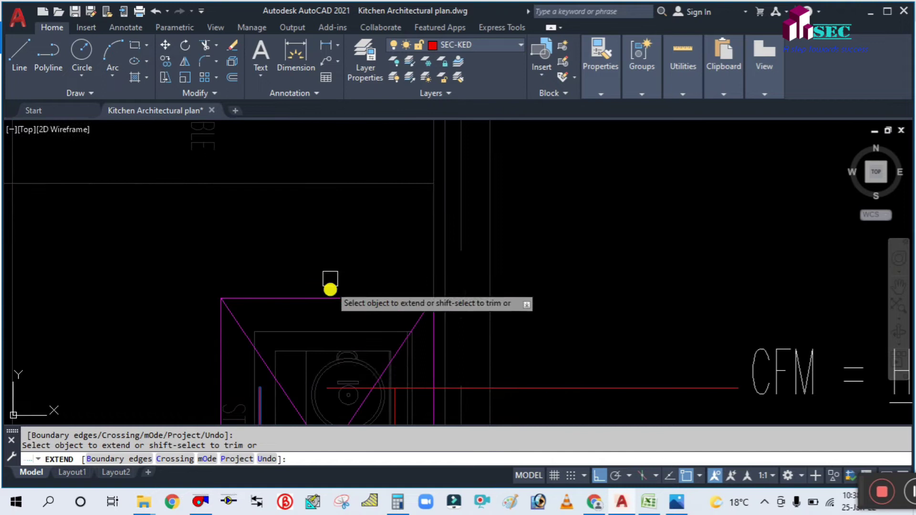
click(328, 386)
key(Escape)
Step: Start trimming the crossing duct edges at the hood, with manually chosen cutting edges
scroll(394, 299, down, 3)
middle_drag(428, 348, 429, 310)
text(Tr)
key(Return)
text(t)
key(Return)
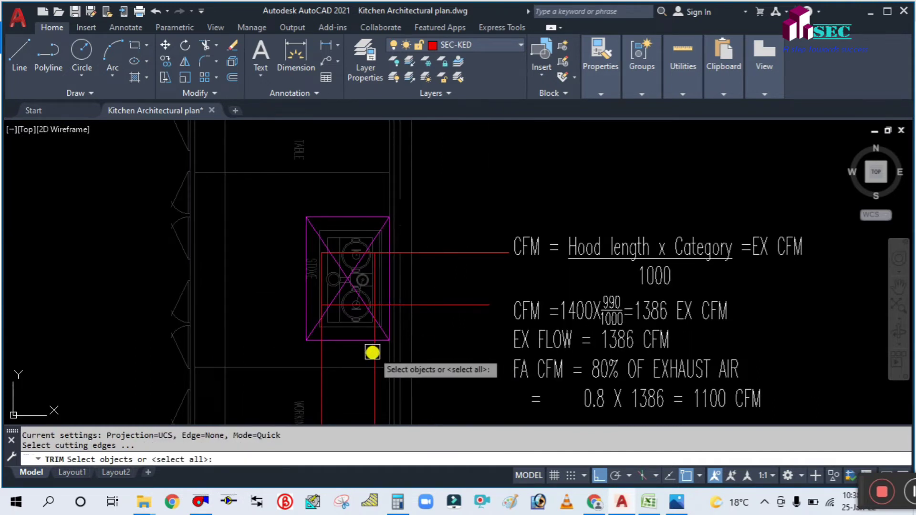
Step: Trim the two horizontal red lines at the stove hood back to the duct's right edge
scroll(372, 352, up, 2)
click(372, 352)
key(Return)
click(490, 315)
click(485, 176)
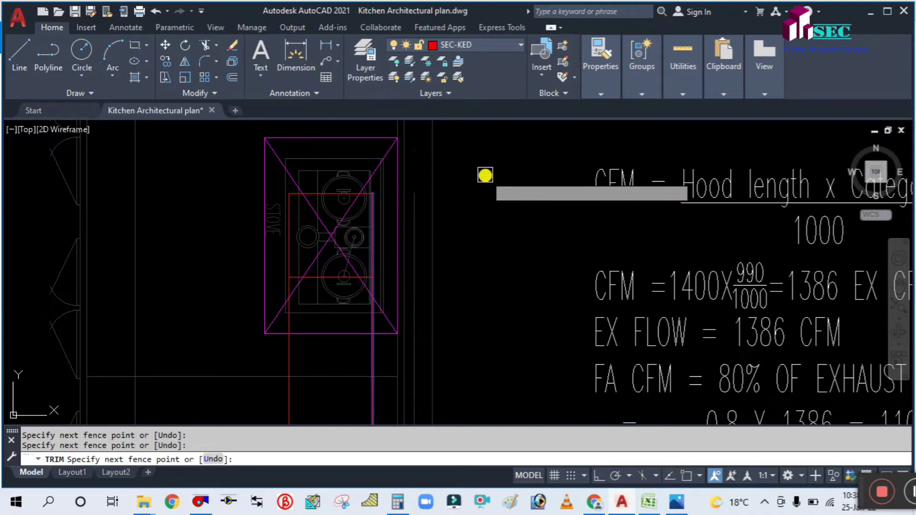
key(Return)
key(Escape)
scroll(481, 189, down, 2)
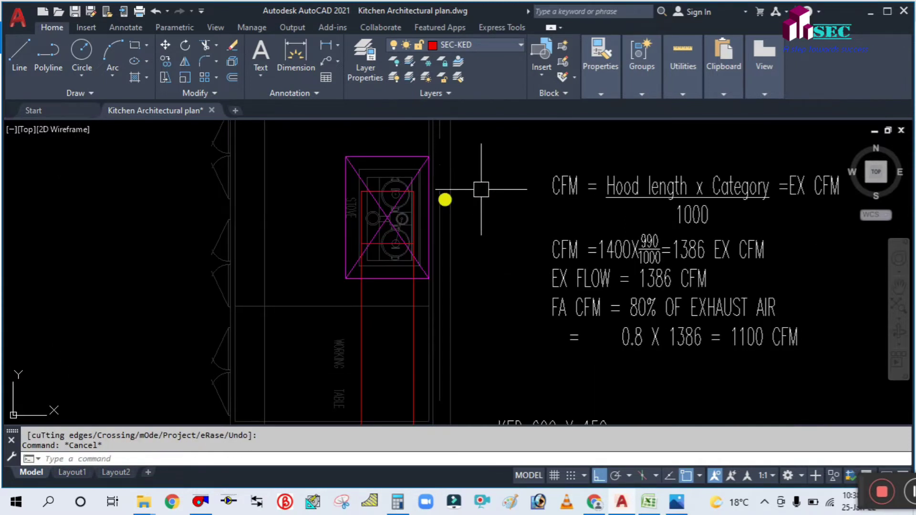
Step: Draw a diagonal line across the red duct opening at the stove hood, from its upper-left to its lower-right corner
text(L)
key(Return)
scroll(377, 211, up, 3)
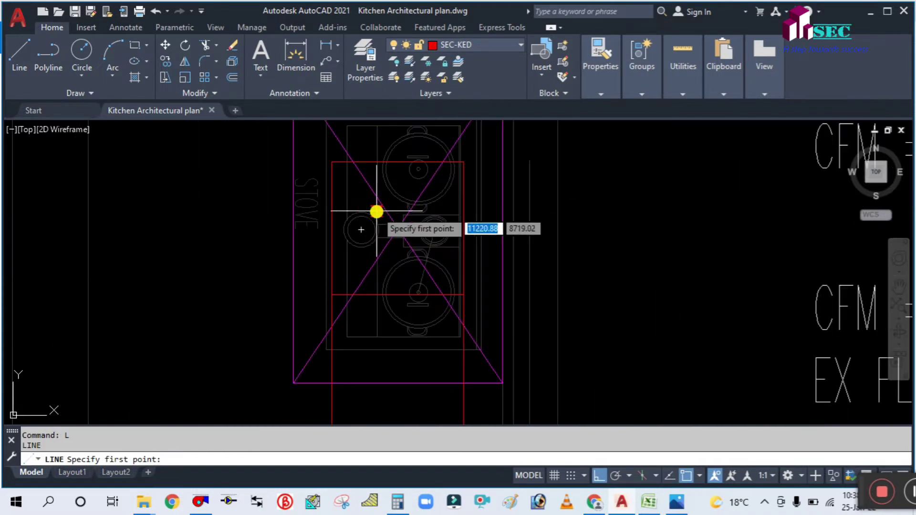
click(333, 163)
scroll(461, 298, up, 2)
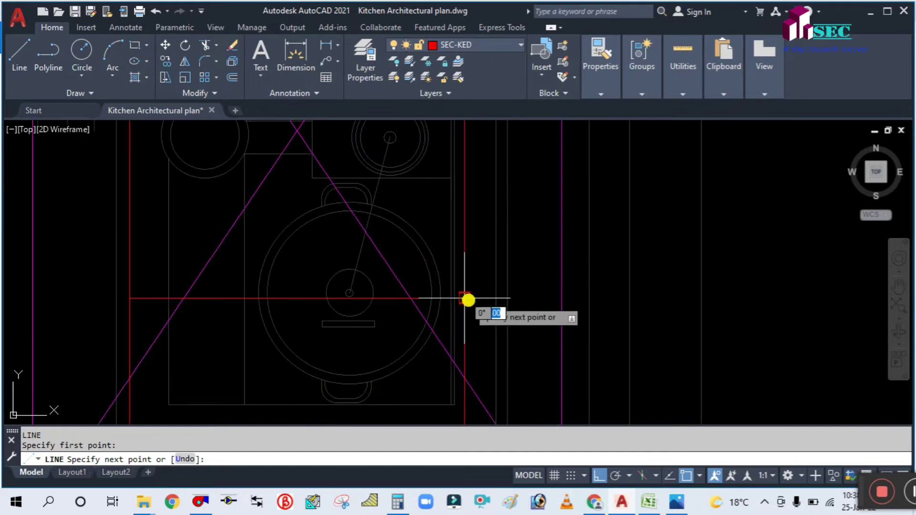
click(465, 299)
key(Escape)
scroll(436, 229, down, 3)
scroll(439, 209, down, 6)
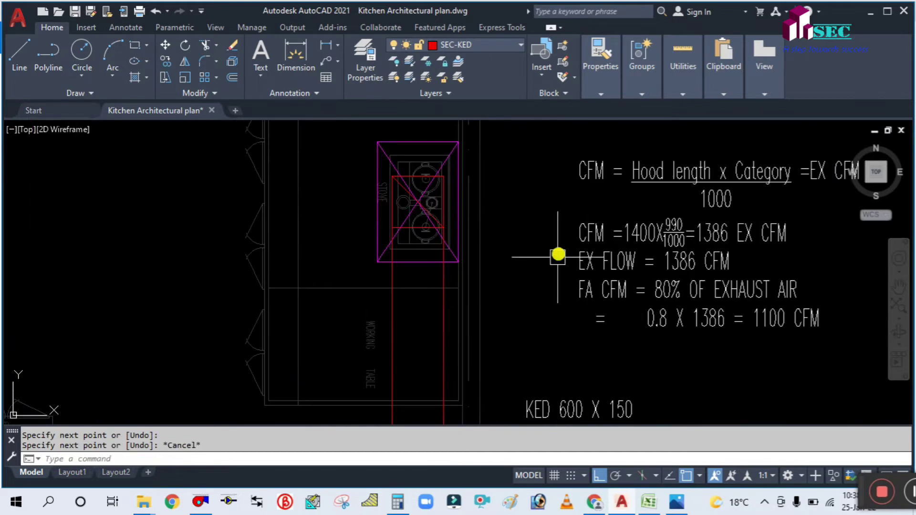
scroll(524, 237, up, 3)
scroll(520, 239, down, 4)
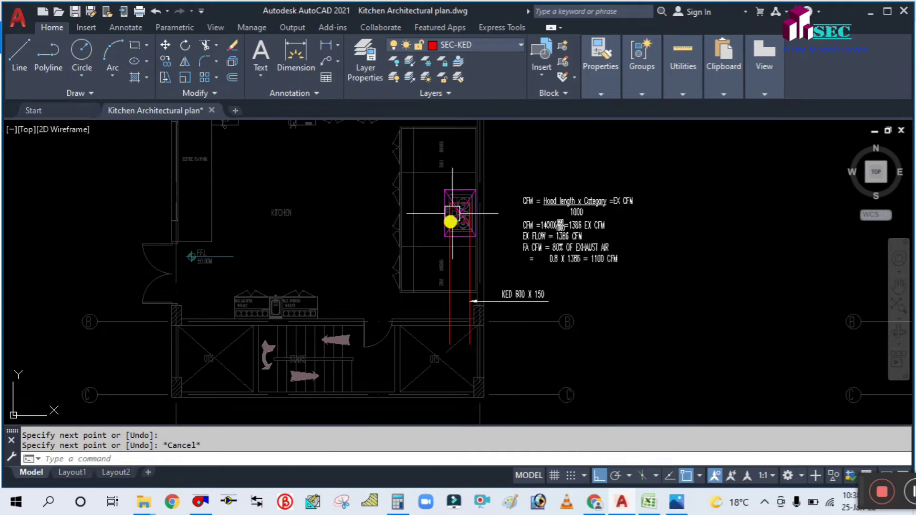
Step: Draw a horizontal line along the OTS wall's lower face, from the duct's left edge to well past the column at grid B
scroll(484, 345, up, 4)
middle_drag(448, 346, 410, 282)
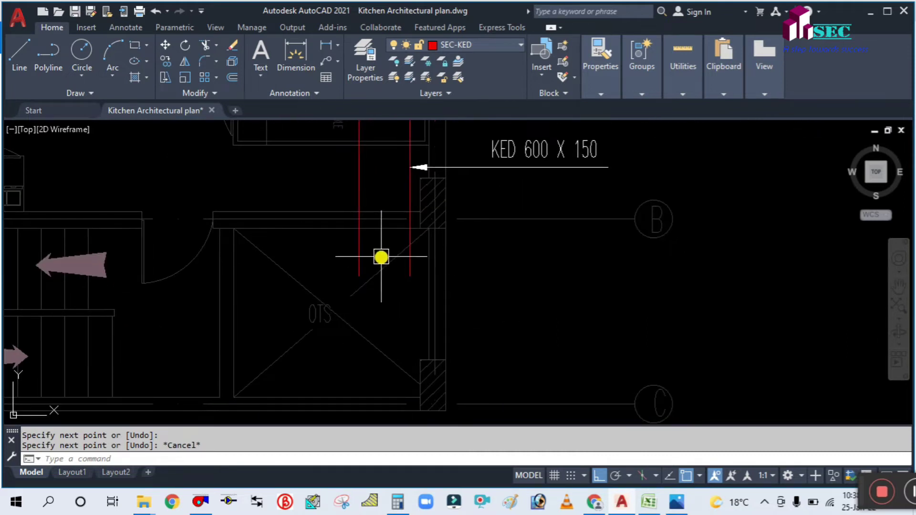
scroll(382, 255, down, 1)
scroll(390, 257, up, 1)
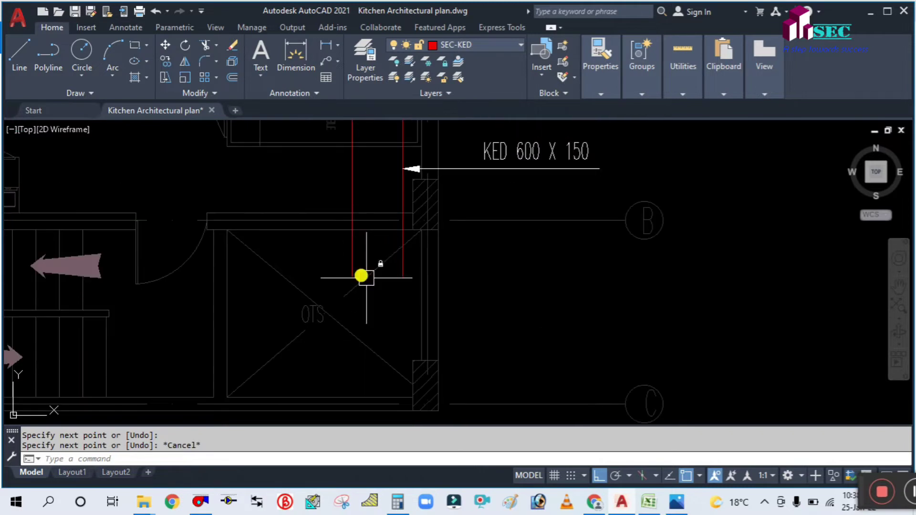
middle_drag(379, 246, 360, 272)
scroll(360, 288, up, 1)
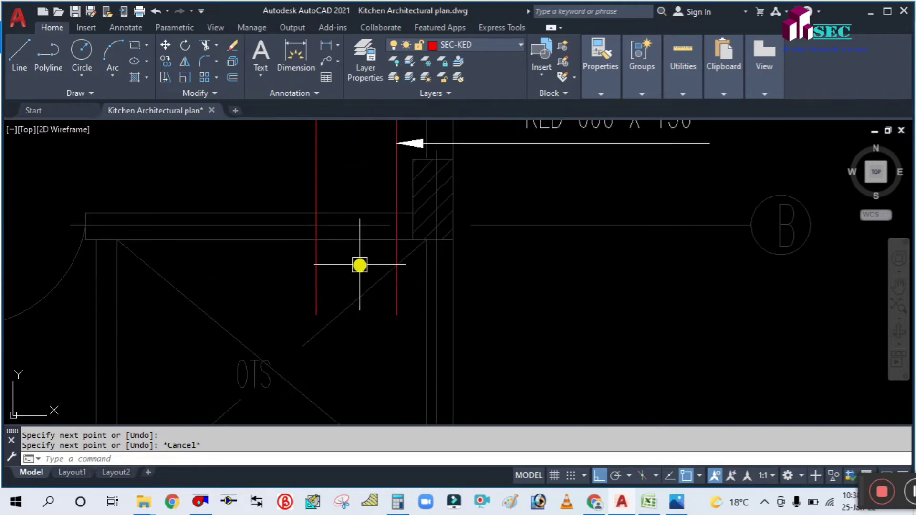
text(l)
key(Return)
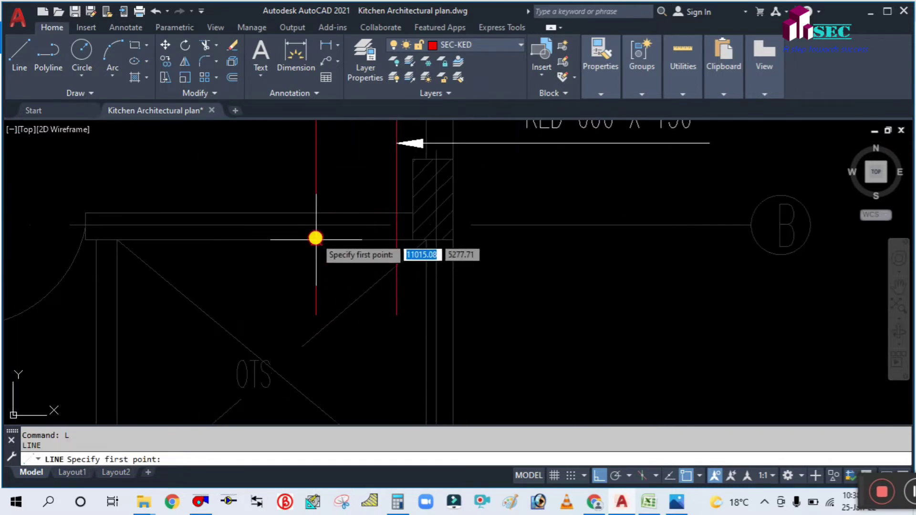
click(316, 240)
click(603, 238)
key(Escape)
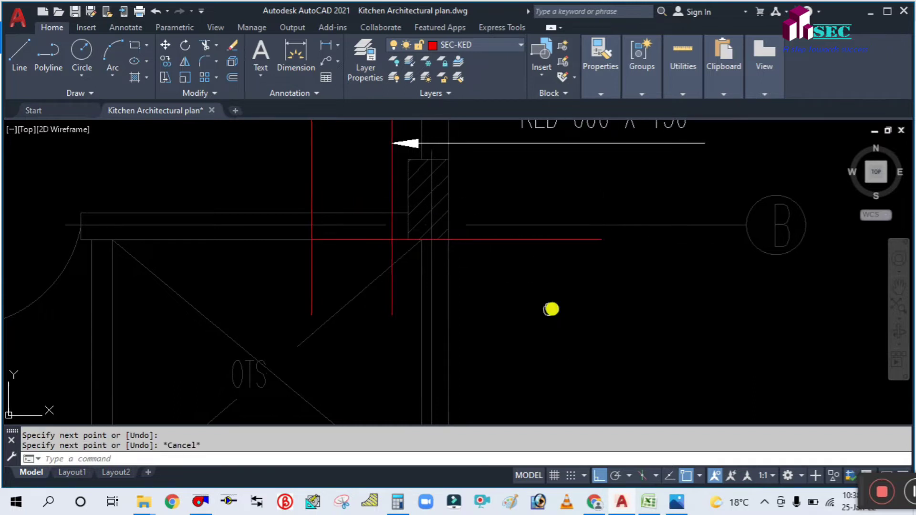
Step: Move the new horizontal line 200 downward into the OTS shaft
middle_drag(559, 283, 537, 291)
text(m)
key(Return)
click(538, 246)
key(Return)
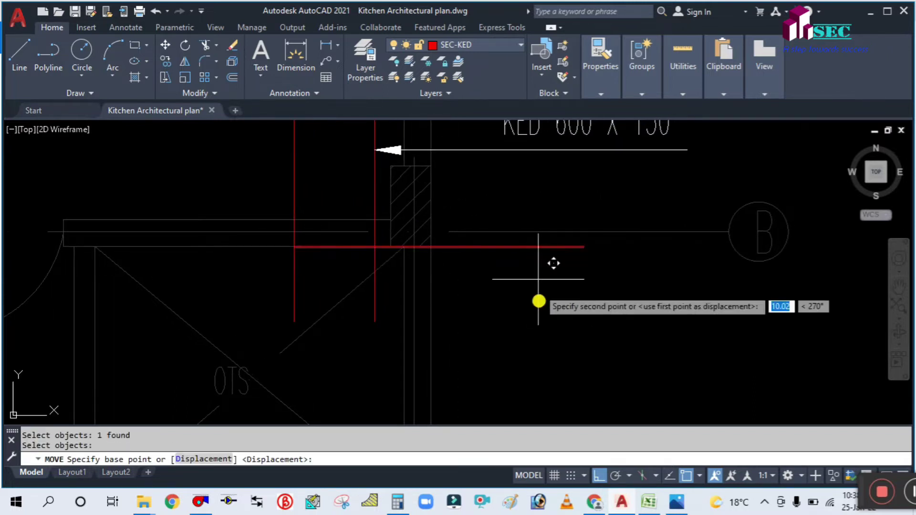
click(538, 279)
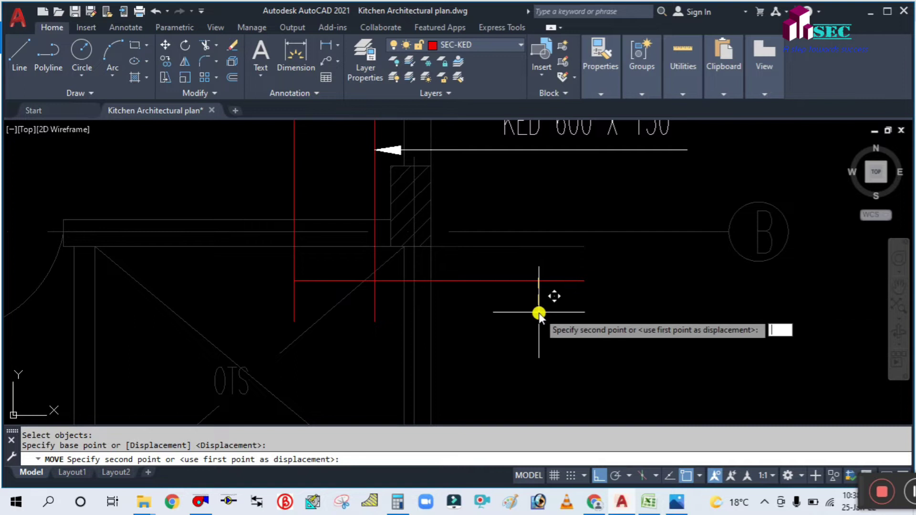
key(Return)
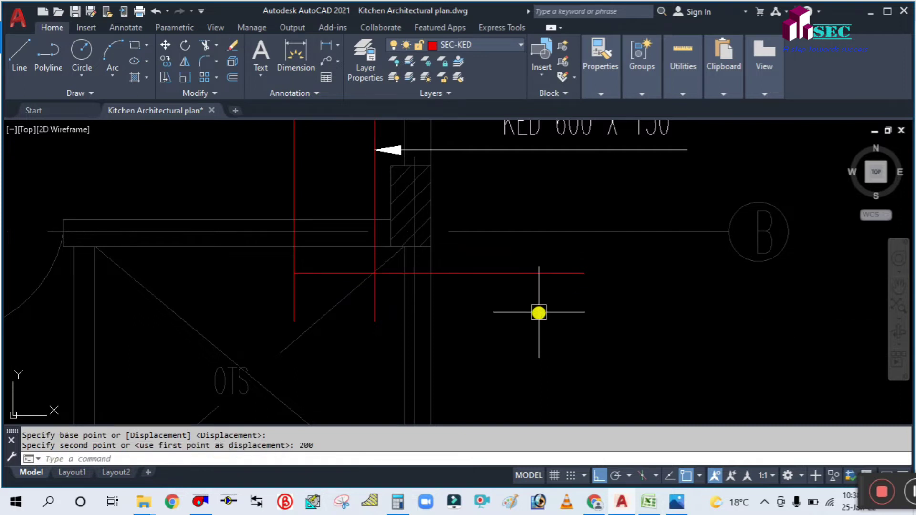
text(o)
key(Return)
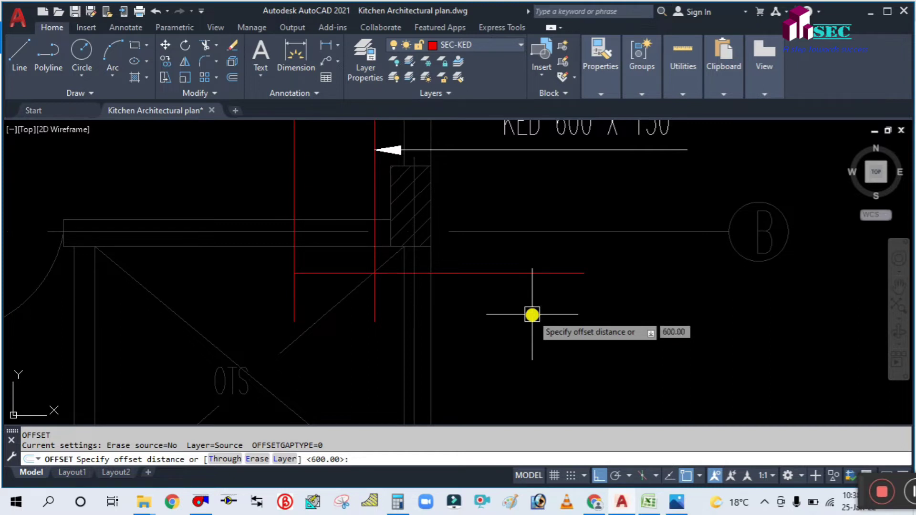
key(Escape)
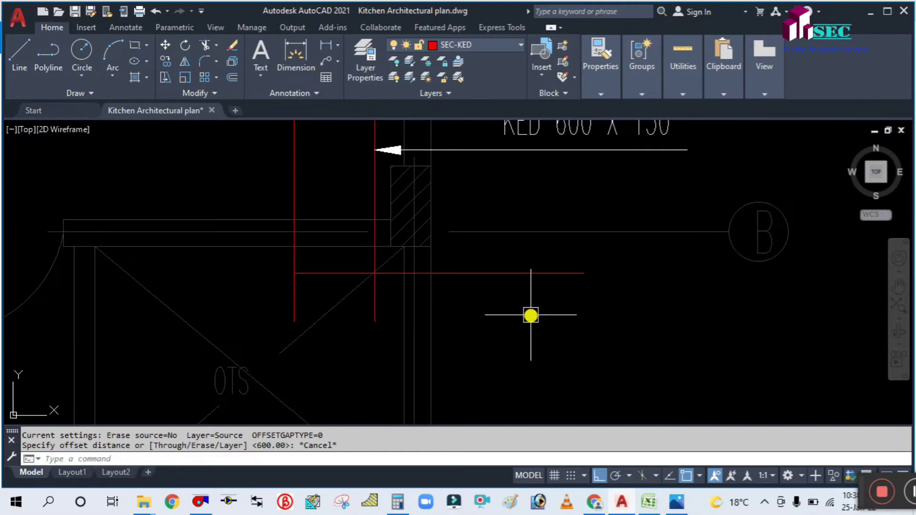
Step: Offset the horizontal line in the OTS shaft 150 downward
middle_drag(531, 314, 517, 350)
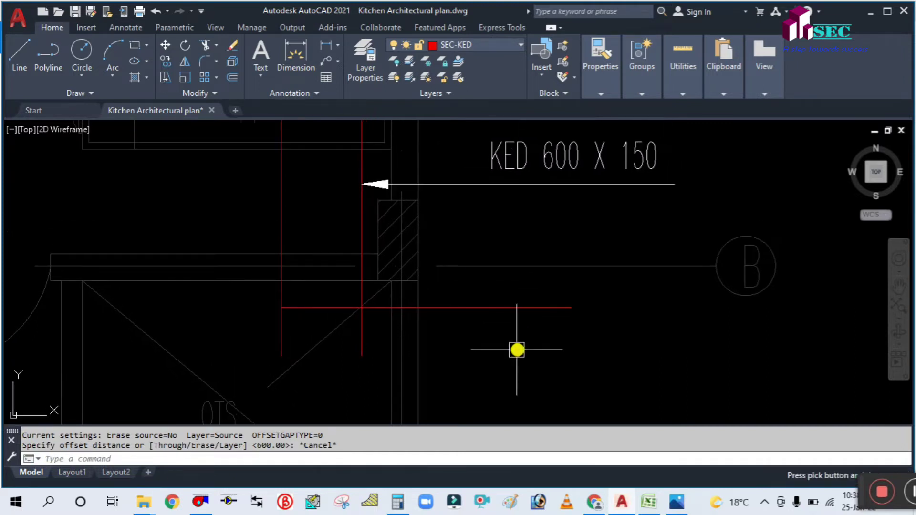
key(Return)
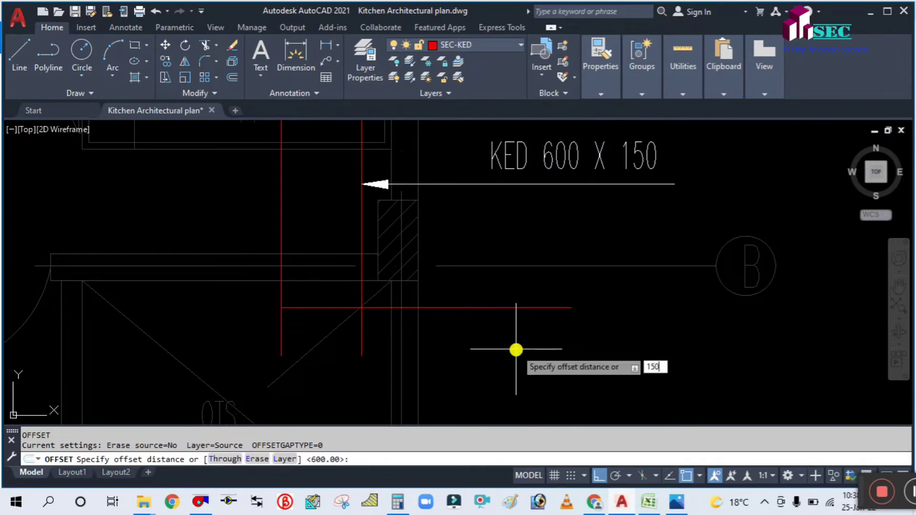
key(Return)
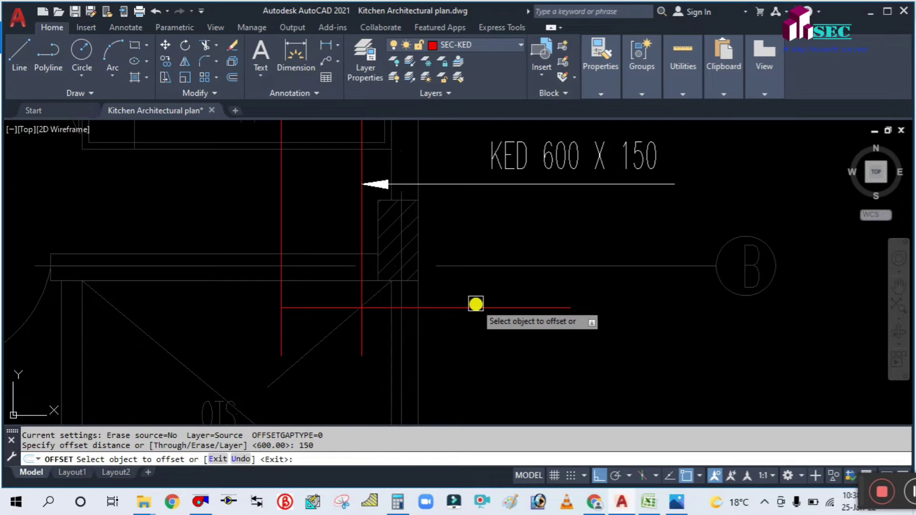
click(476, 304)
click(473, 344)
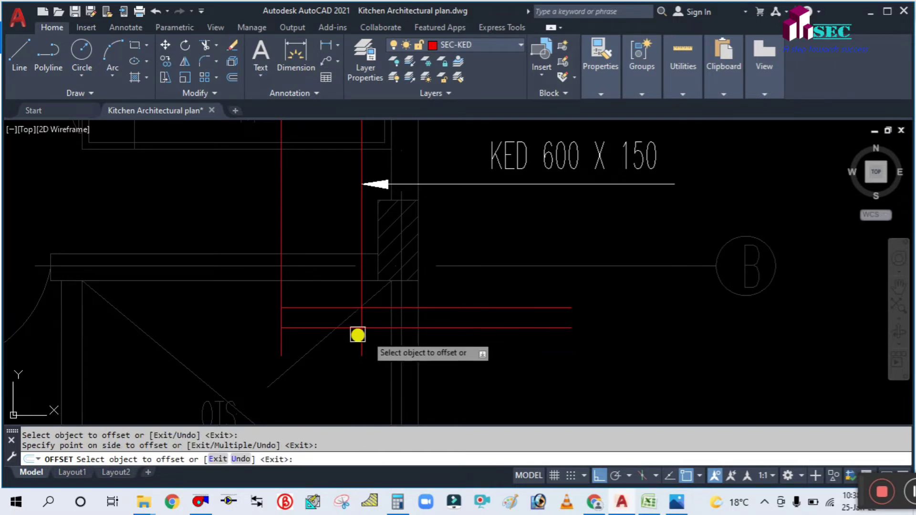
key(Escape)
Step: Draw a diagonal line from the upper-left corner of the 150-wide strip to its lower line near the duct's right edge
scroll(310, 328, up, 3)
scroll(341, 285, down, 4)
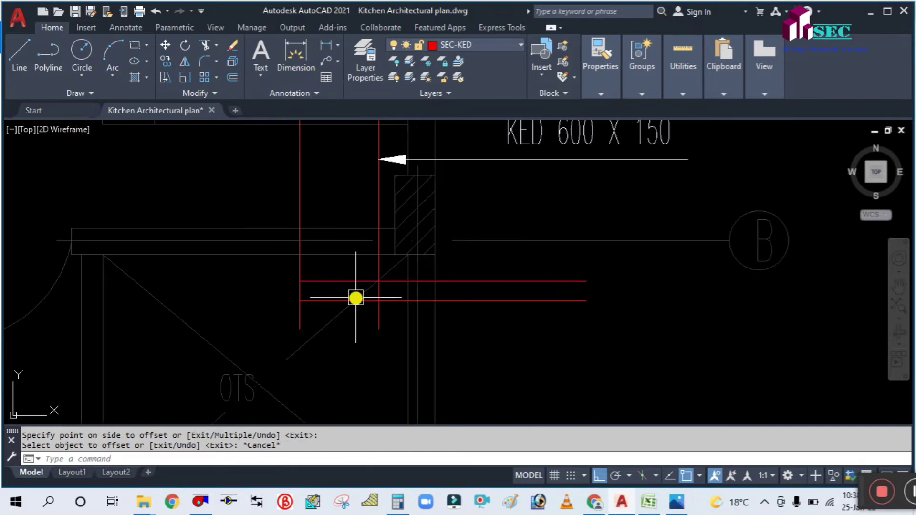
scroll(388, 303, up, 3)
scroll(388, 302, up, 2)
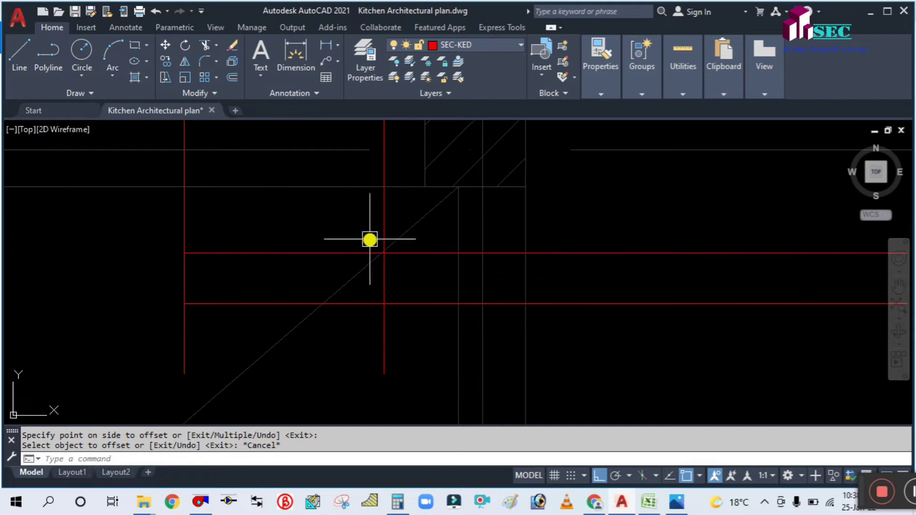
scroll(369, 239, down, 2)
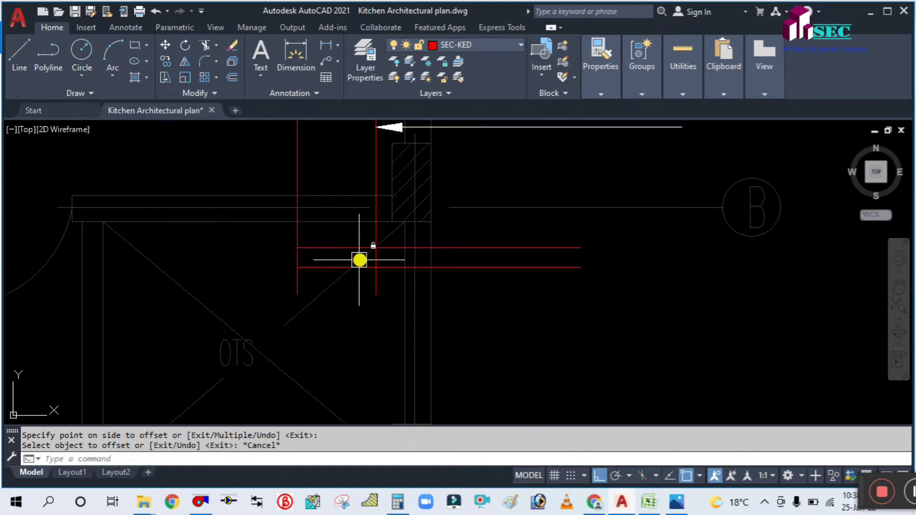
scroll(325, 222, up, 2)
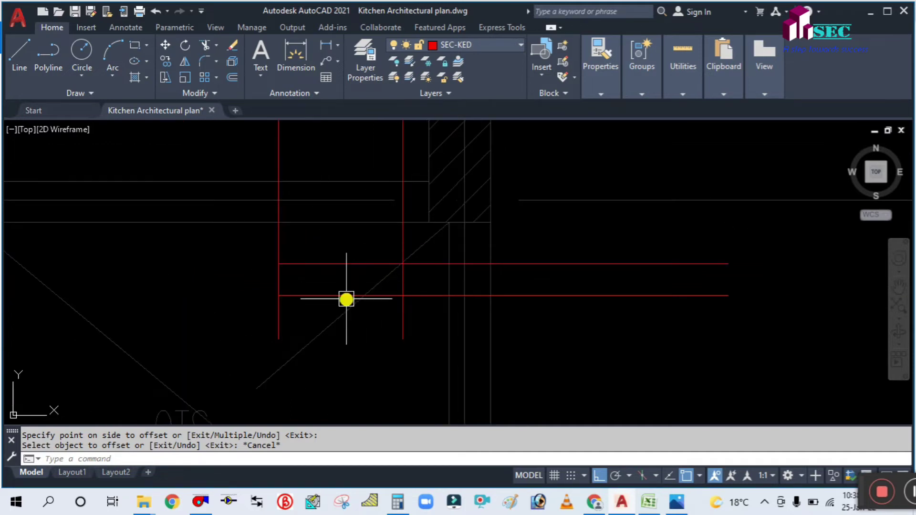
scroll(365, 299, up, 2)
key(Return)
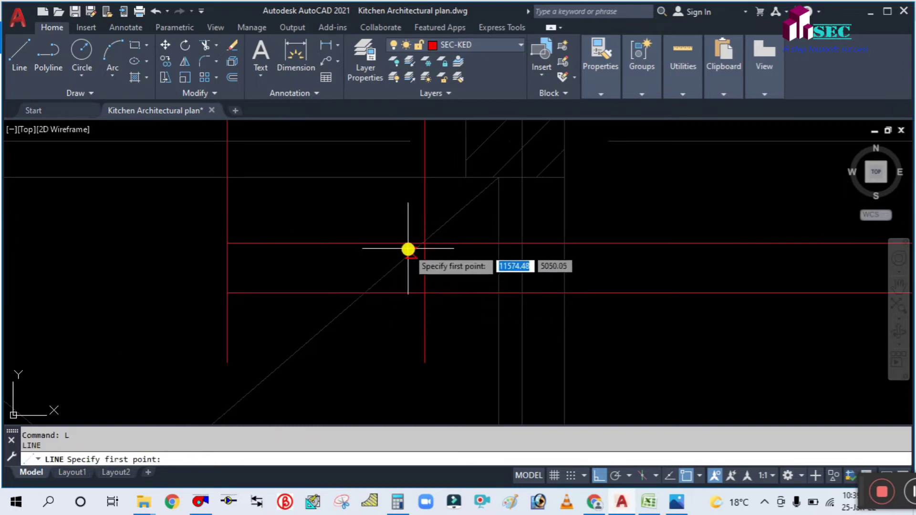
click(233, 246)
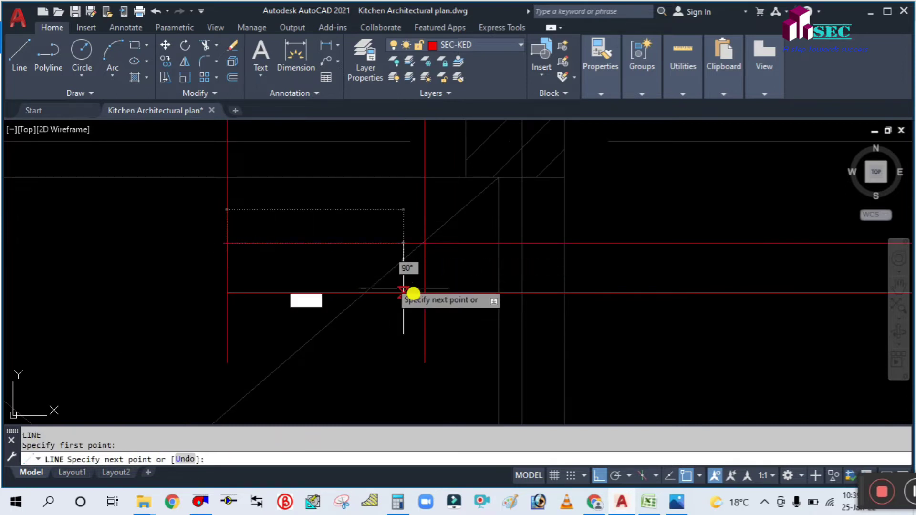
key(Return)
Step: Stretch the diagonal's lower-right endpoint to the intersection of the lower horizontal line and the duct's right edge
scroll(414, 295, up, 2)
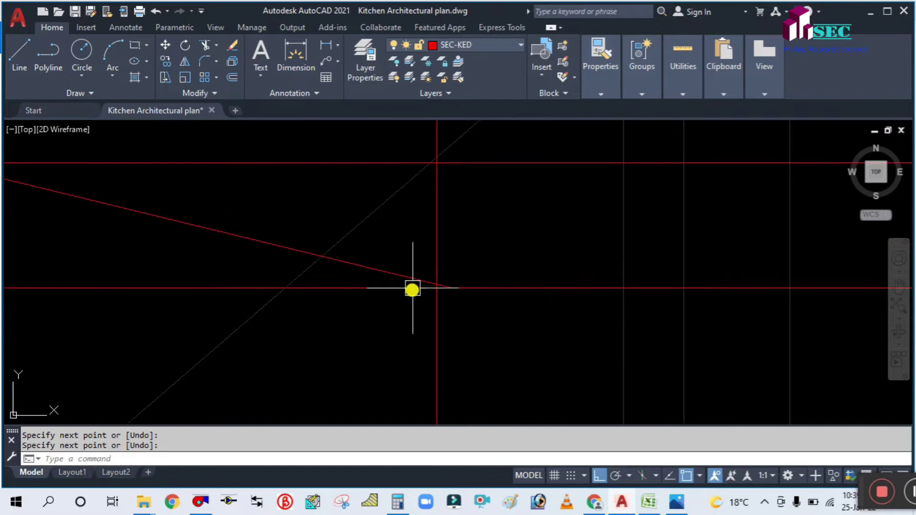
click(412, 284)
scroll(455, 289, up, 4)
click(433, 275)
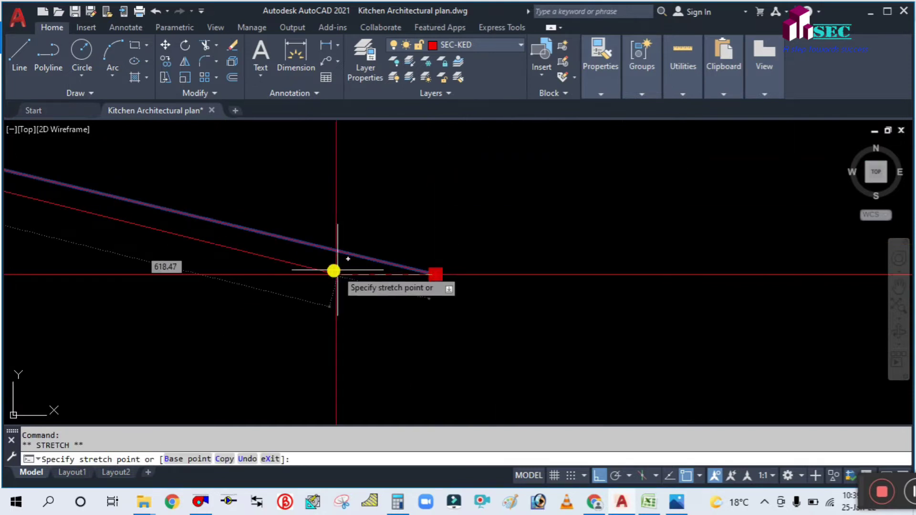
click(336, 275)
key(Escape)
scroll(420, 306, down, 4)
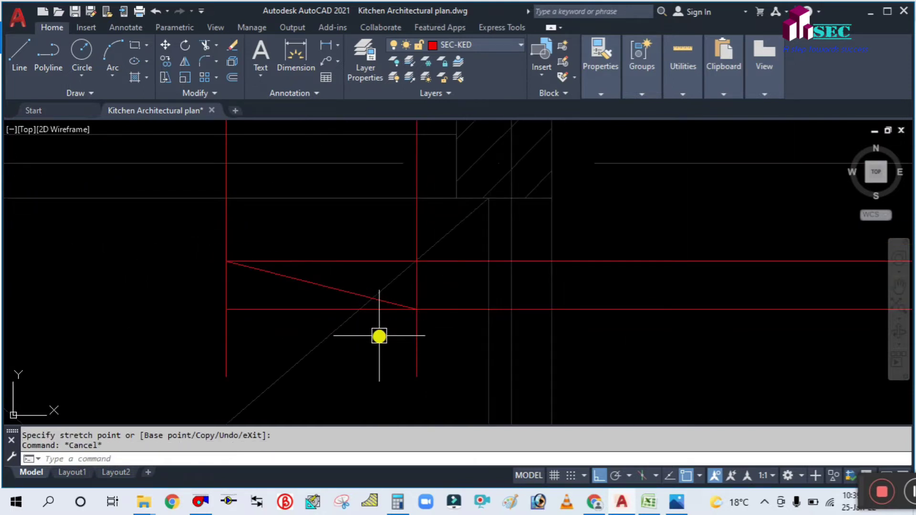
Step: Trim both duct edges below the lower horizontal line, and cut the two horizontal lines at the duct's right edge
text(TR)
key(Return)
click(415, 345)
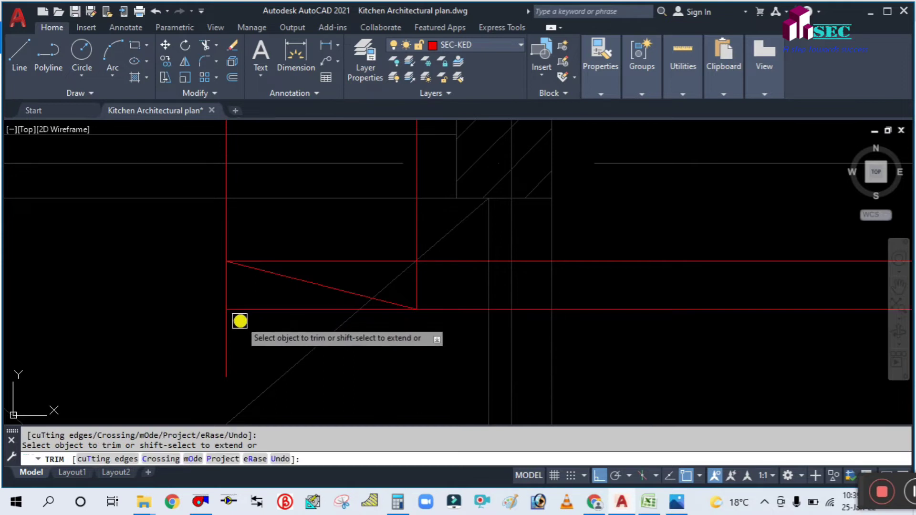
click(229, 339)
click(439, 310)
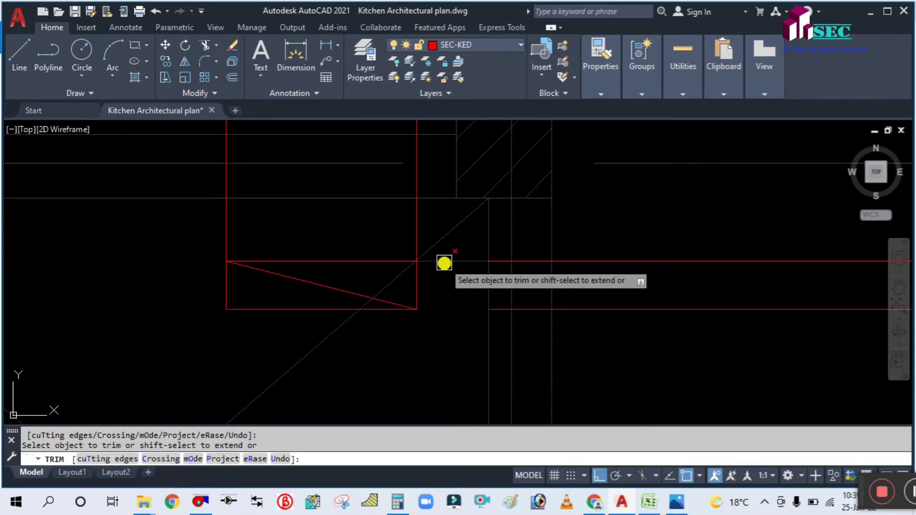
click(444, 261)
key(Escape)
Step: Erase the two leftover horizontal line segments to the right of the duct end
click(695, 349)
click(659, 229)
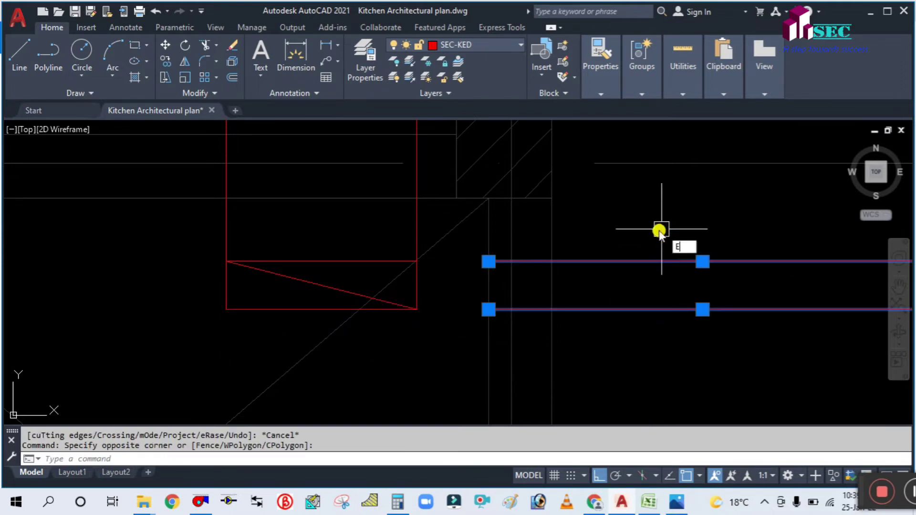
text(E)
key(Return)
scroll(480, 261, up, 3)
scroll(435, 262, down, 6)
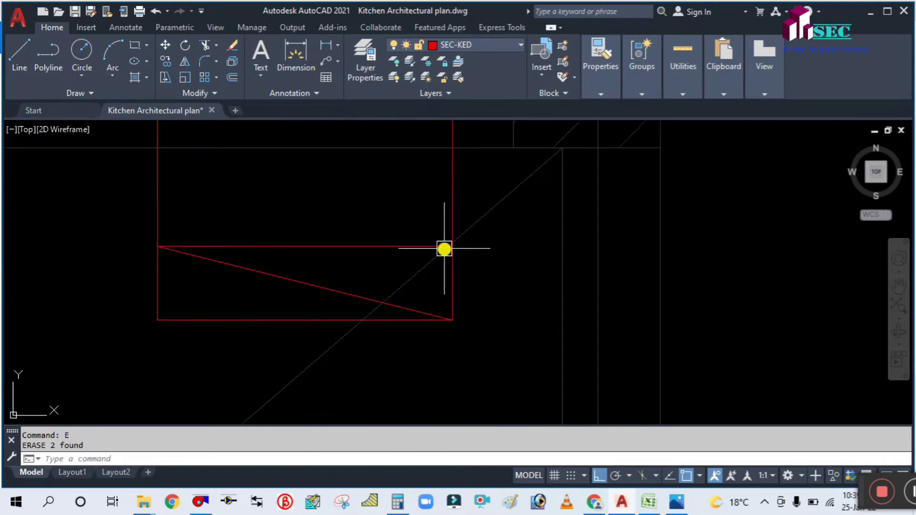
middle_drag(464, 279, 380, 274)
scroll(382, 307, down, 5)
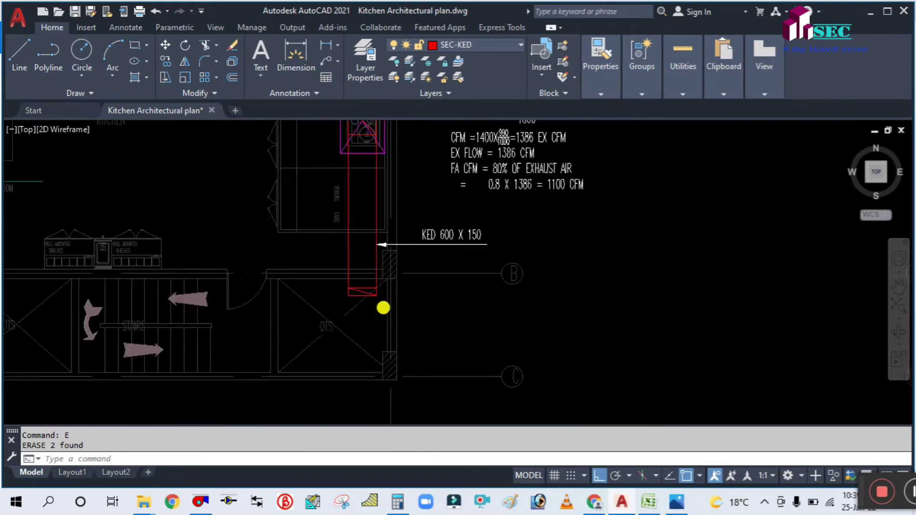
scroll(434, 297, up, 5)
scroll(292, 317, up, 5)
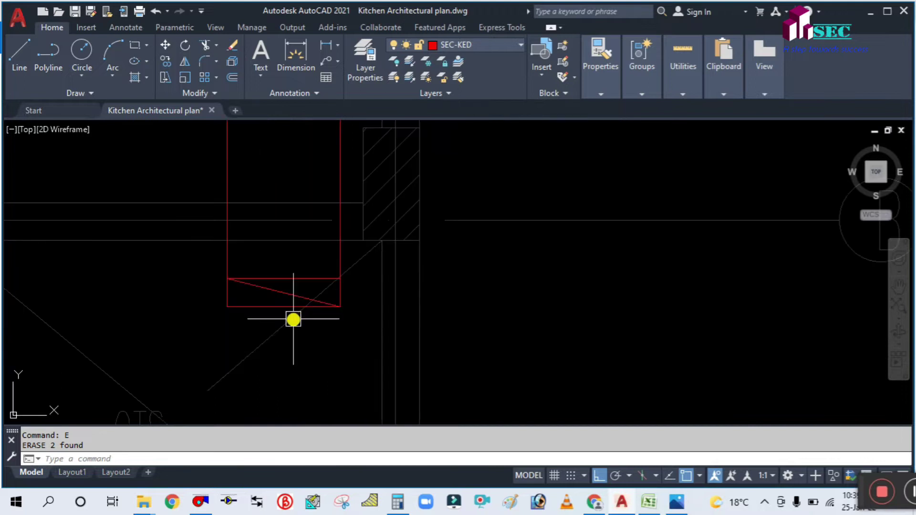
Step: Draw a horizontal leader pointing at the right edge of the 150-wide strip at the duct's end, without any annotation text
scroll(316, 302, down, 4)
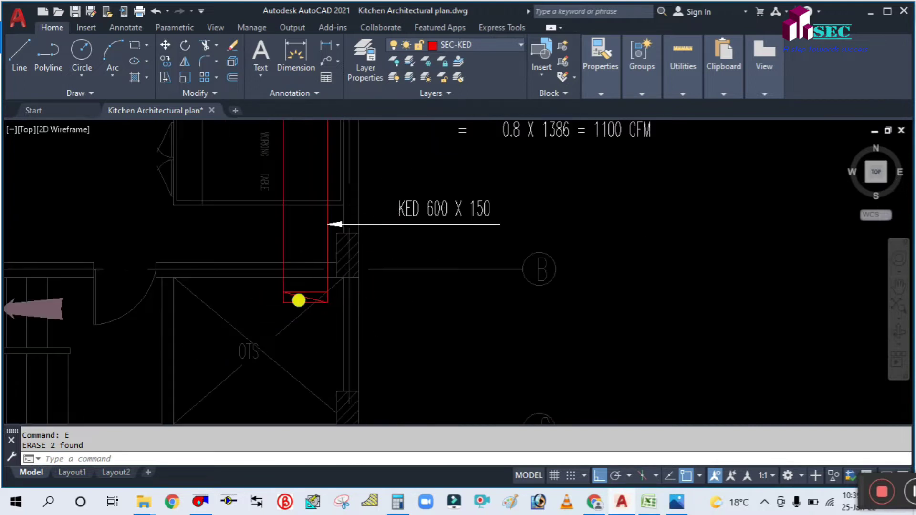
scroll(298, 301, up, 4)
text(le)
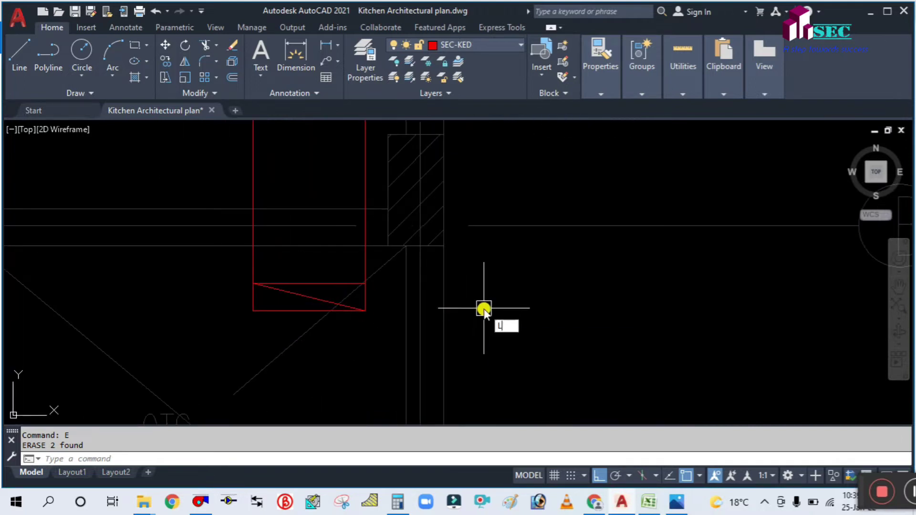
key(Return)
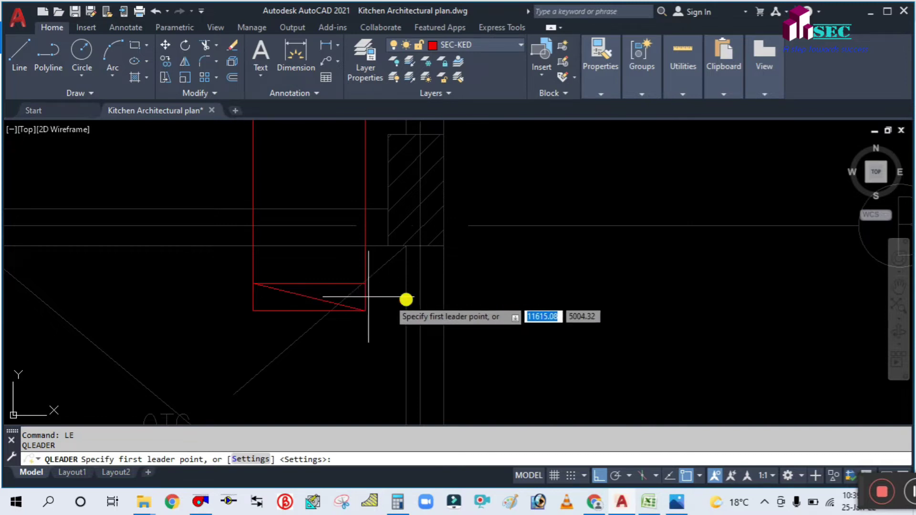
key(Escape)
scroll(379, 320, down, 4)
scroll(313, 321, up, 4)
key(Return)
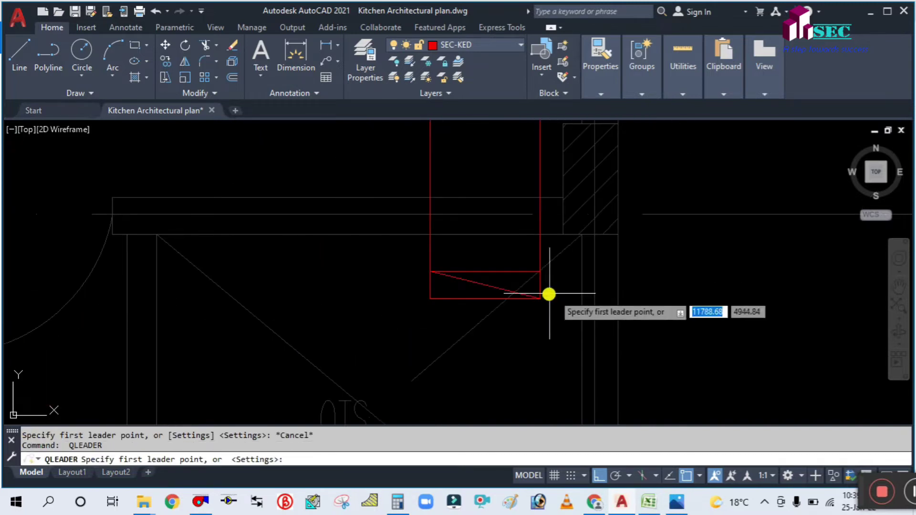
click(542, 287)
click(703, 287)
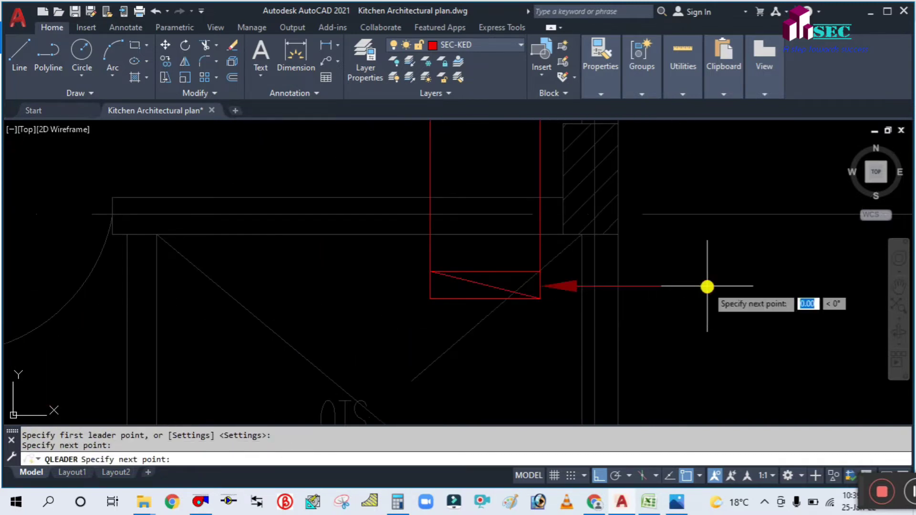
key(Escape)
middle_drag(705, 347, 558, 342)
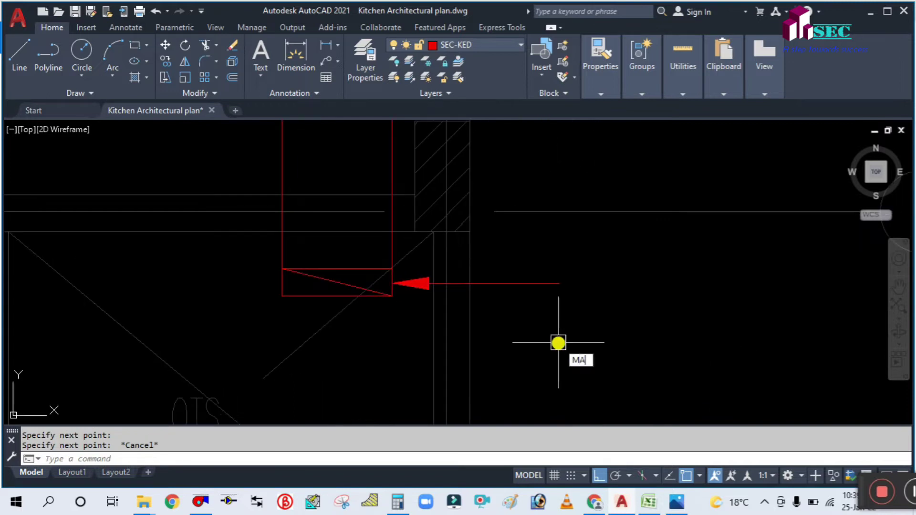
Step: Match the properties of the new leader to those of the KED 600 X 150 label
text(MA)
key(Return)
scroll(558, 343, down, 3)
click(577, 231)
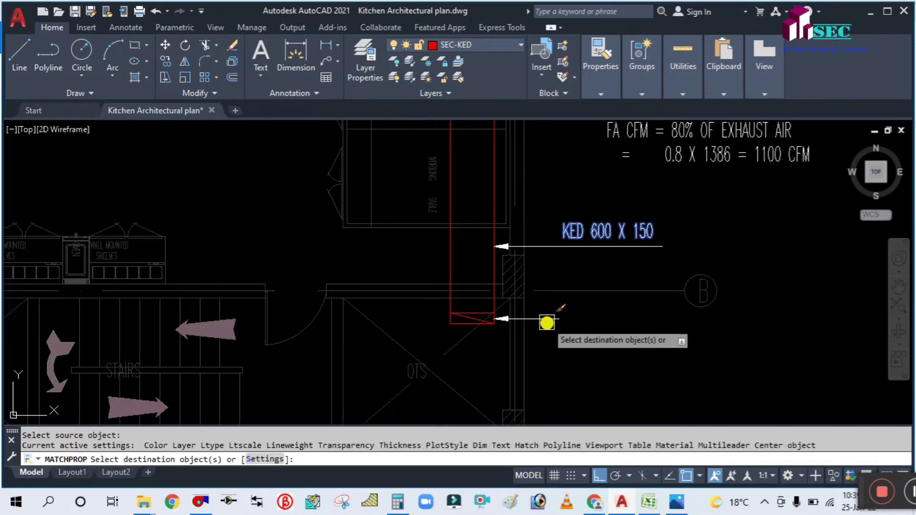
key(Escape)
Step: Copy the KED 600 X 150 label straight down to just above the new leader at the duct's end
text(co)
key(Return)
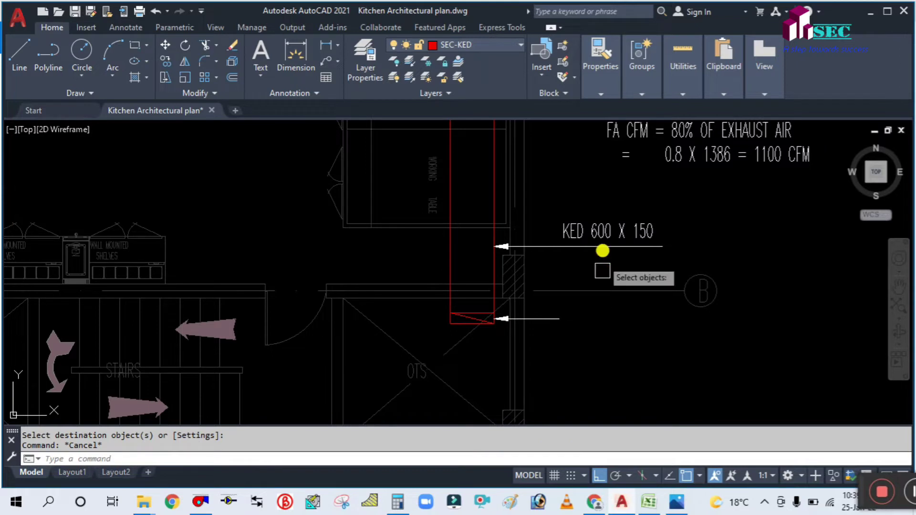
click(599, 231)
key(Return)
click(682, 236)
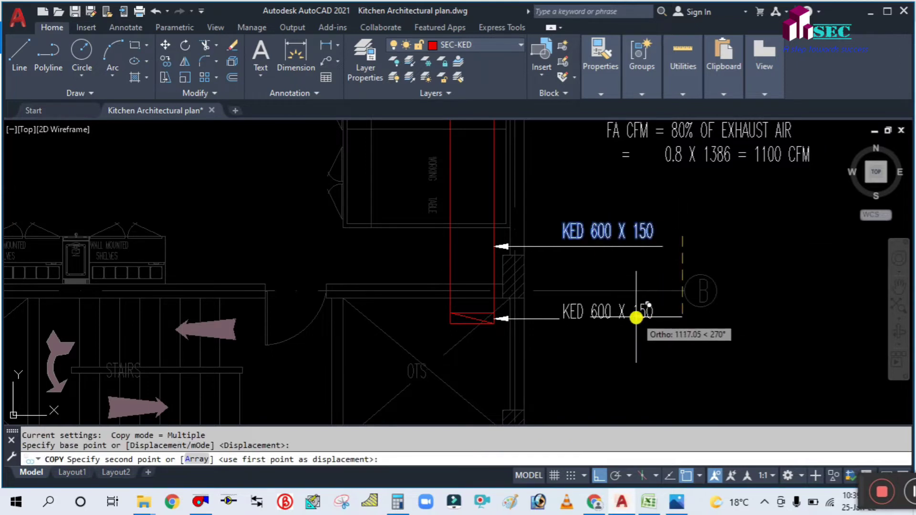
click(638, 309)
key(Escape)
scroll(609, 327, up, 2)
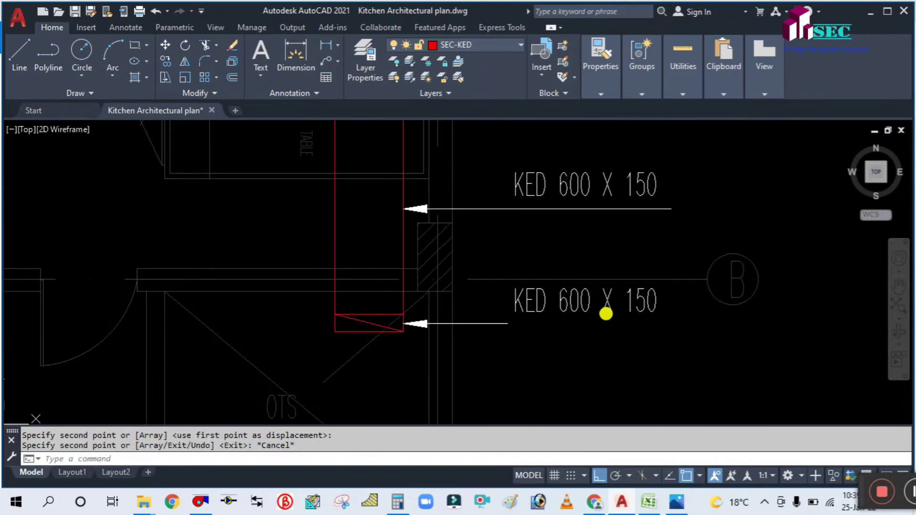
Step: Move the copied label horizontally left so it starts over the lower leader line
text(m)
key(Return)
click(605, 297)
key(Return)
click(623, 350)
click(575, 350)
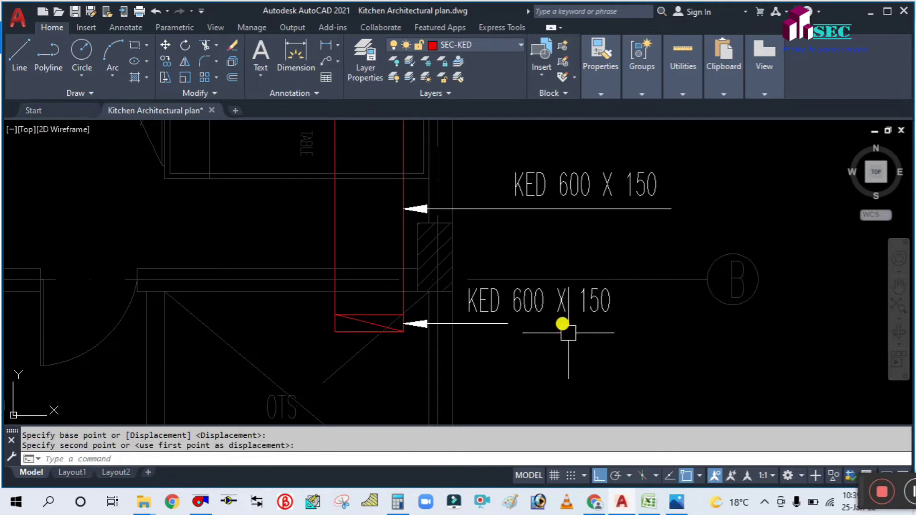
key(Escape)
Step: Change the copied label's text to T/A 600X150
click(543, 296)
double_click(559, 303)
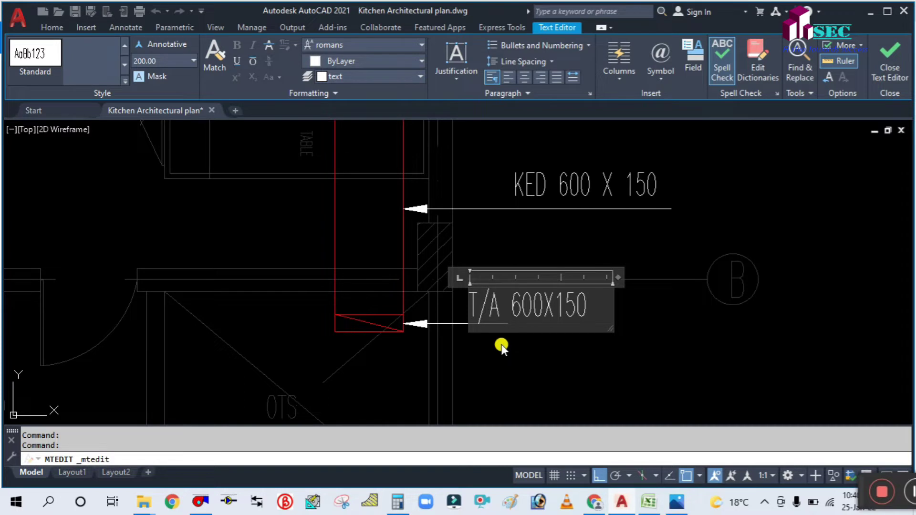
click(501, 347)
Step: Stretch the lower endpoint of the duct's right edge up to the upper horizontal line of the opening strip
middle_drag(541, 352, 462, 342)
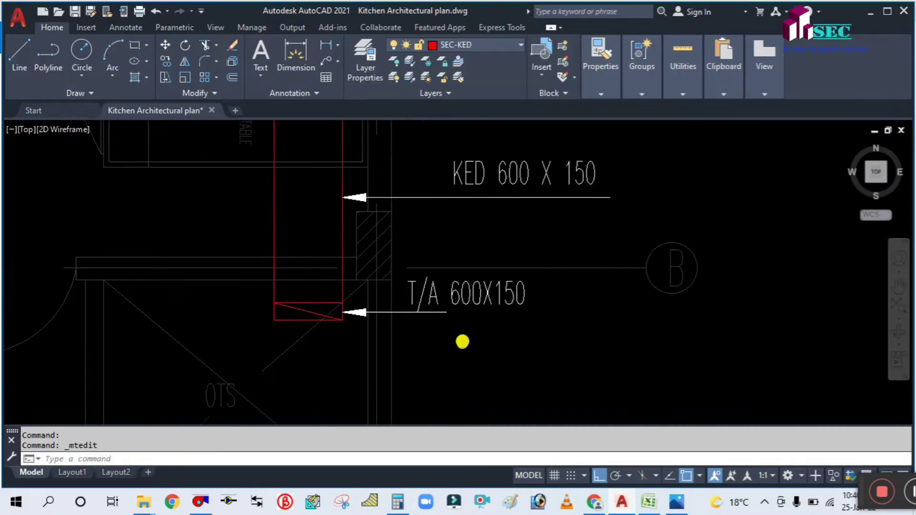
scroll(463, 342, down, 2)
scroll(479, 339, down, 3)
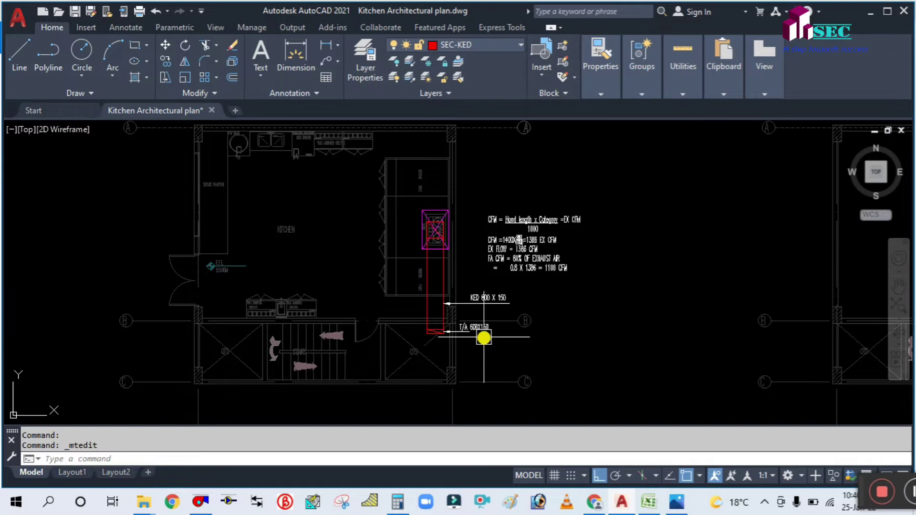
scroll(475, 339, up, 6)
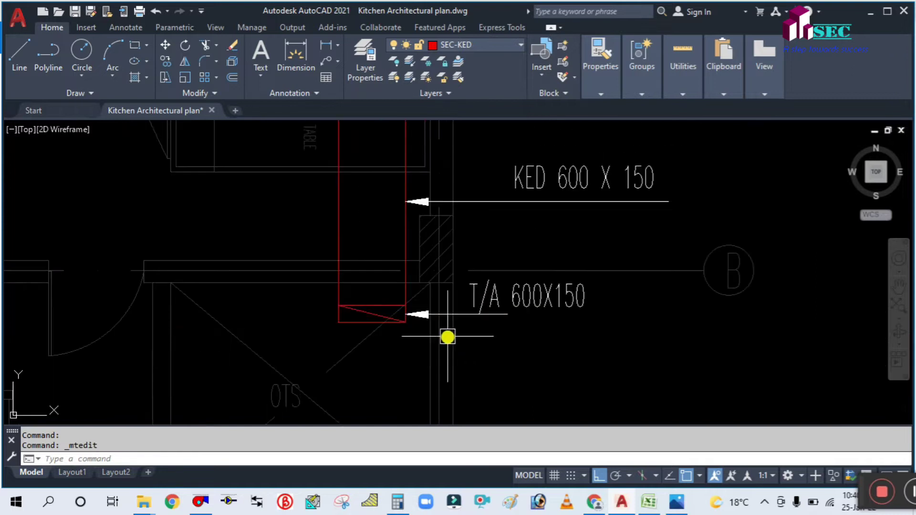
click(385, 257)
click(389, 326)
scroll(377, 286, up, 5)
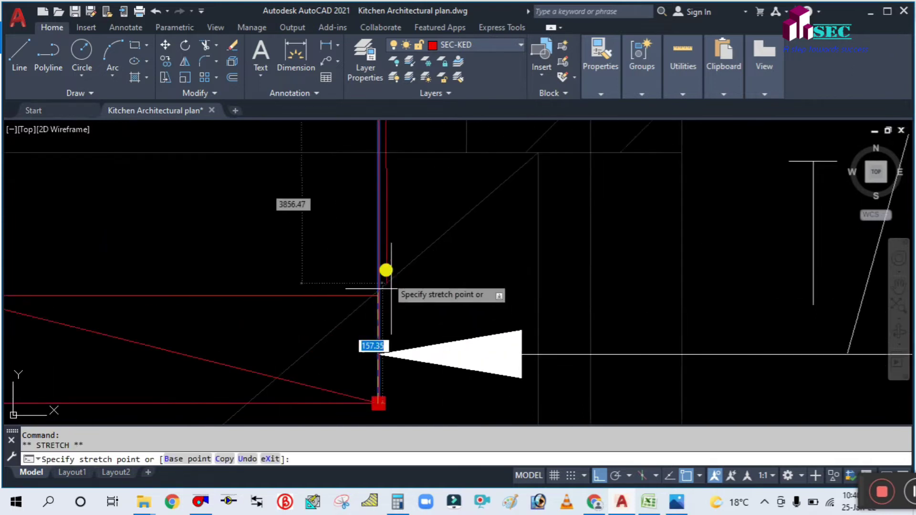
click(345, 387)
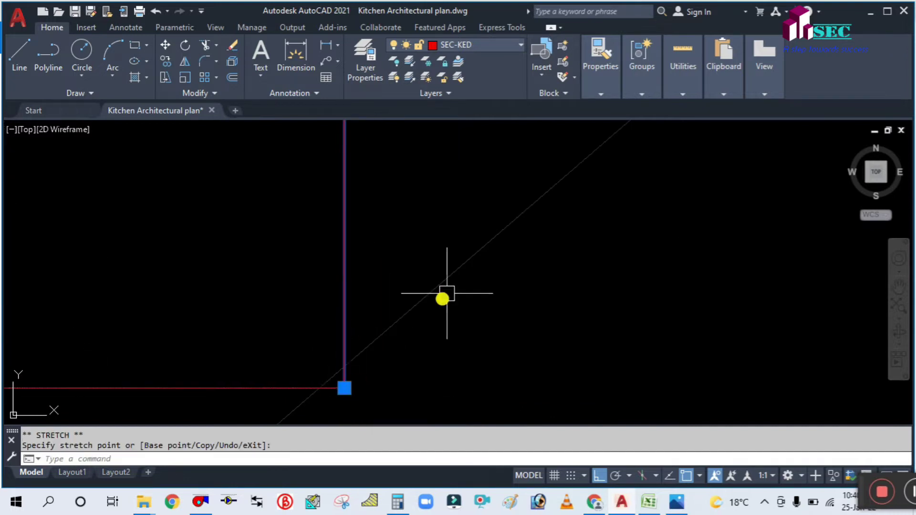
scroll(443, 296, down, 5)
scroll(450, 267, down, 3)
key(Escape)
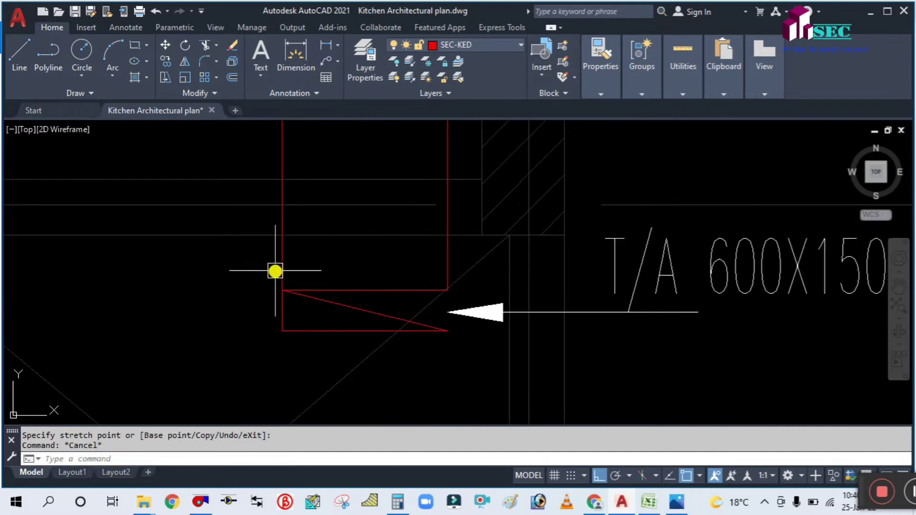
Step: Stretch the lower endpoint of the duct's left edge up to the opening strip's upper horizontal line
click(282, 301)
click(282, 330)
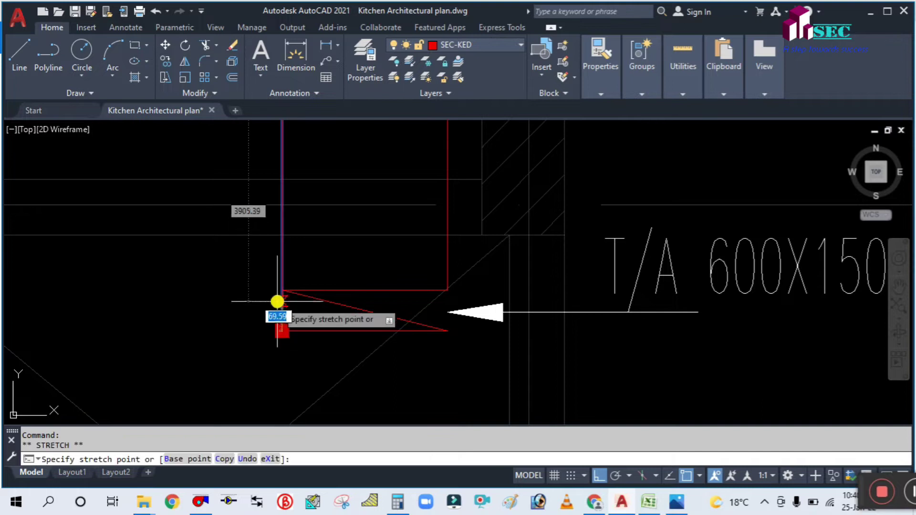
key(Escape)
key(Escape)
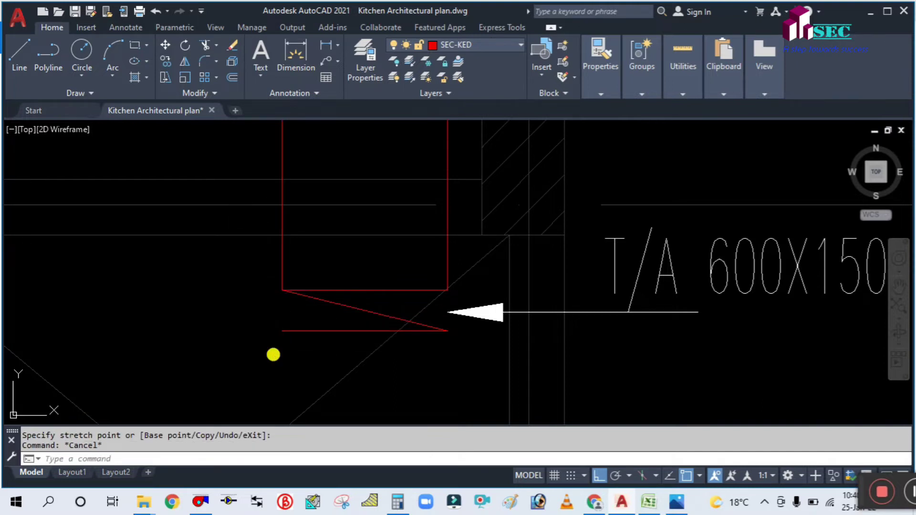
Step: Draw a separate 150 vertical line closing the left side of the opening strip
text(l)
key(Return)
click(282, 289)
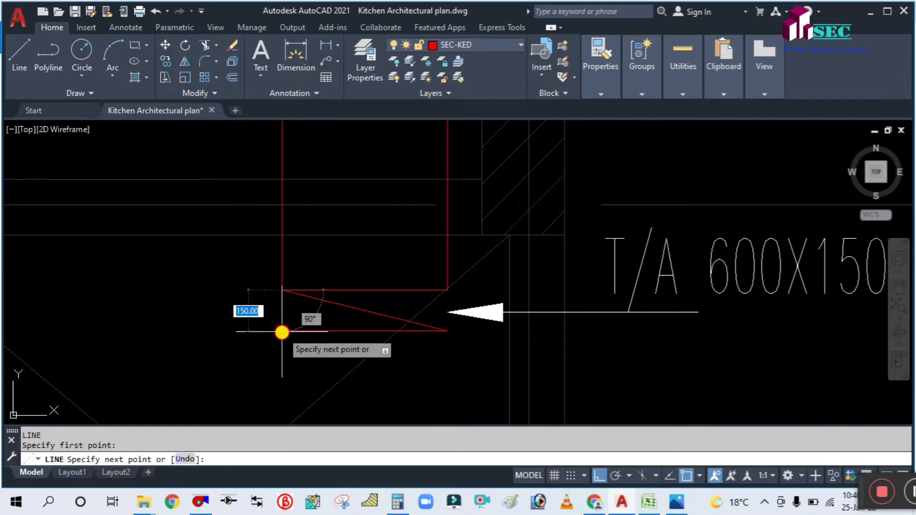
click(282, 332)
key(Return)
Step: Draw a separate vertical line closing the right side of the opening strip, from its lower corner to its upper corner
key(Return)
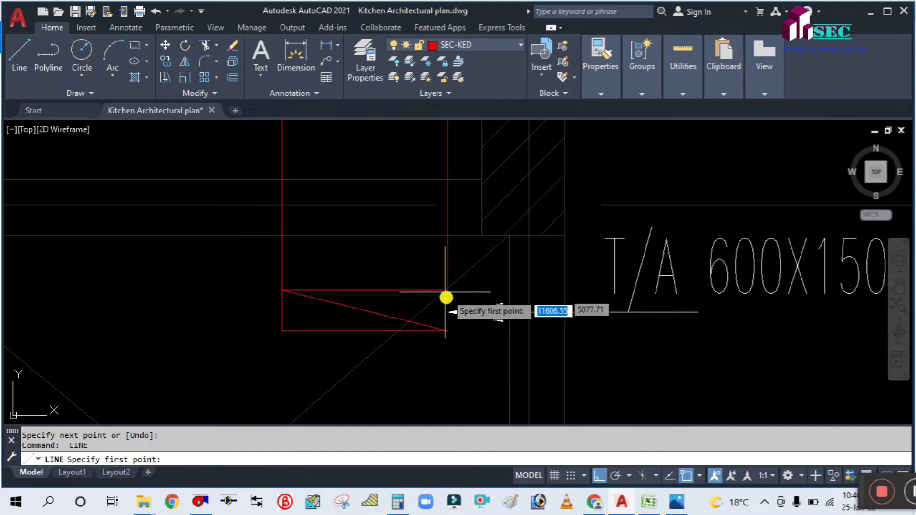
scroll(446, 298, up, 4)
click(439, 354)
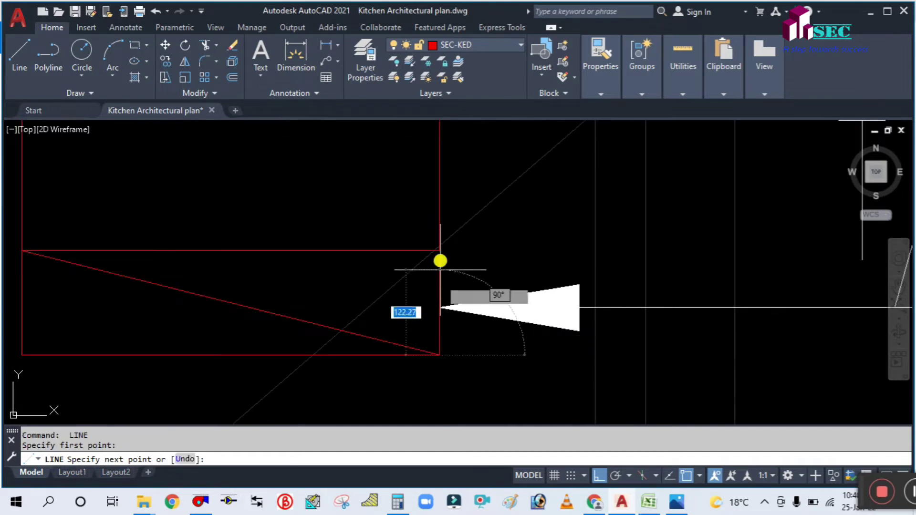
click(439, 252)
key(Escape)
Step: Copy the opening rectangle with its diagonal, leader and T/A 600X150 label to the neighbouring plan, using the OTS shaft's upper-left corner as reference
scroll(354, 261, down, 5)
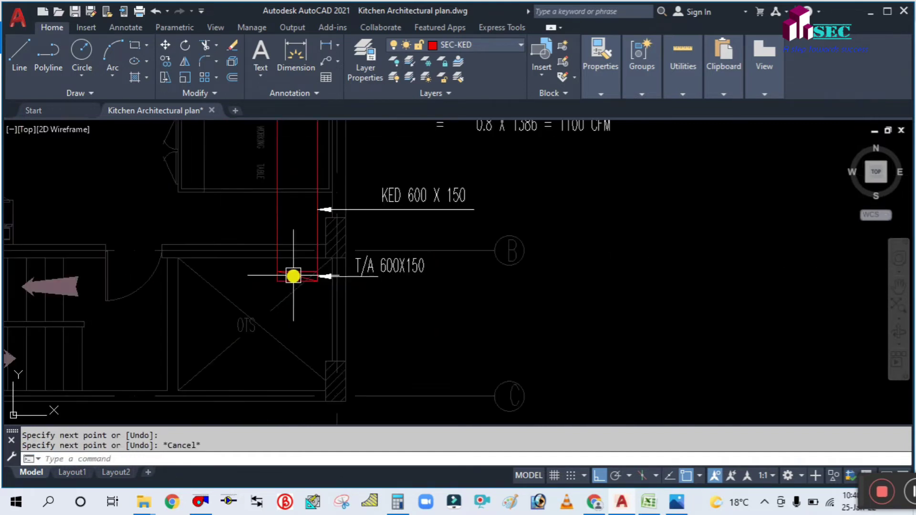
middle_drag(385, 307, 353, 291)
text(co)
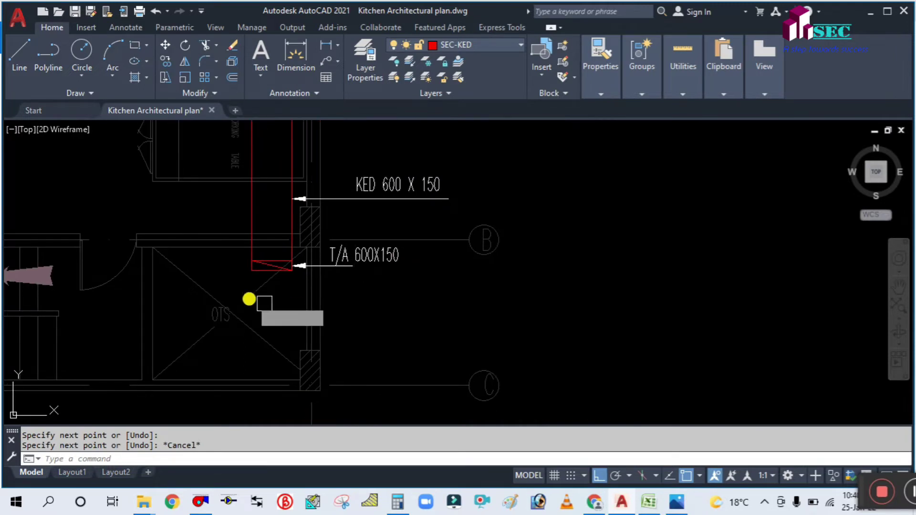
key(Return)
scroll(219, 253, up, 4)
click(227, 228)
click(452, 291)
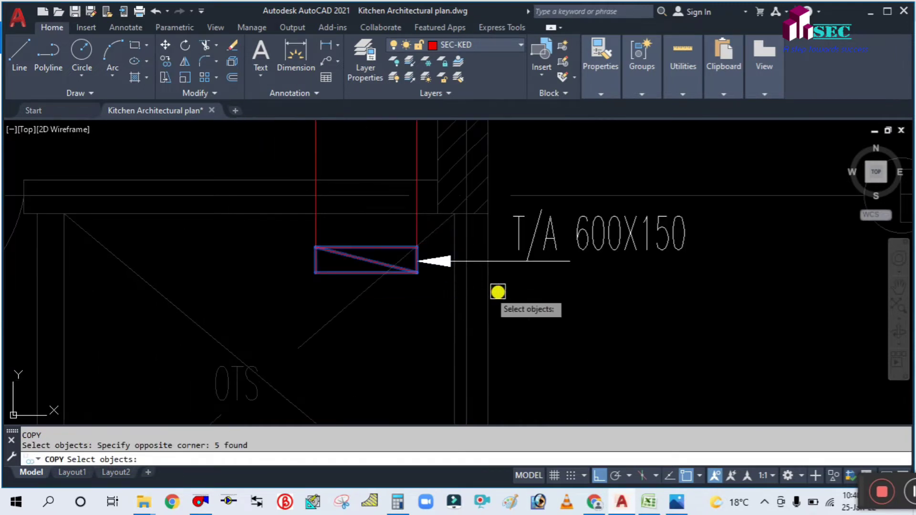
click(600, 290)
click(539, 218)
scroll(264, 296, down, 4)
scroll(289, 286, up, 2)
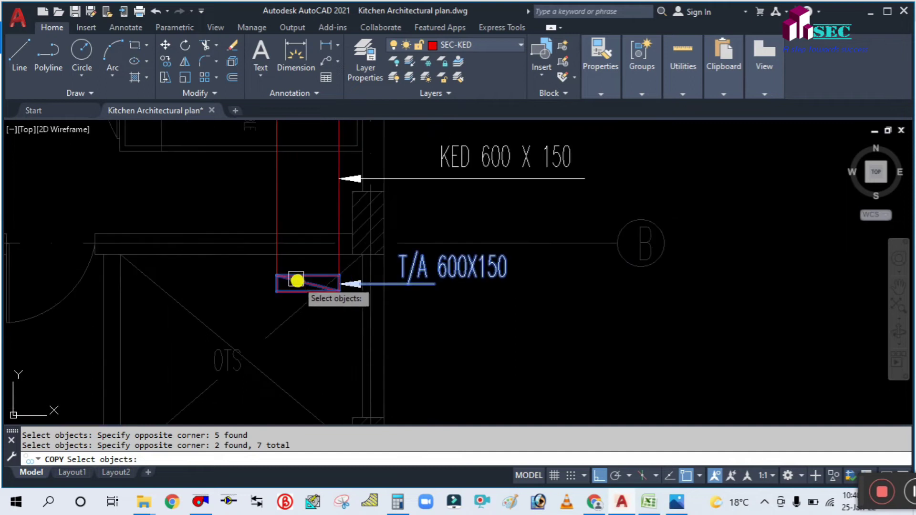
scroll(95, 268, up, 4)
key(Return)
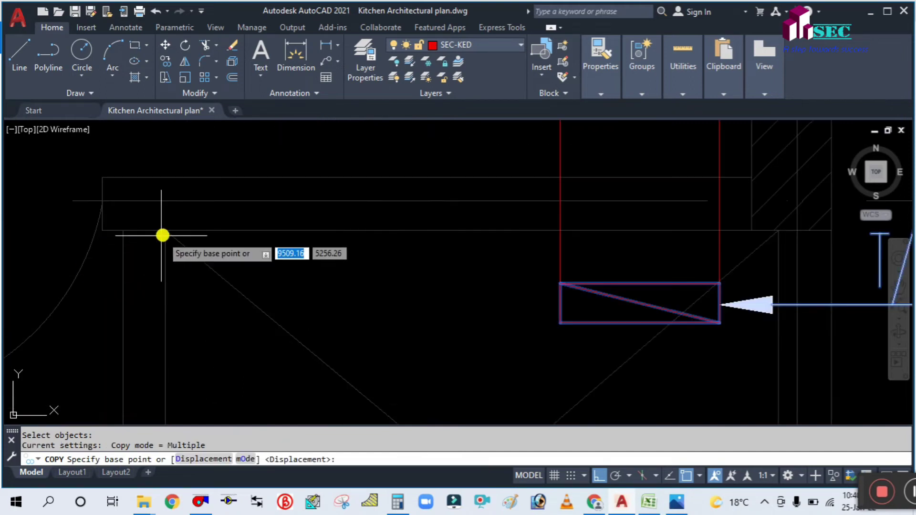
click(166, 231)
scroll(162, 233, down, 6)
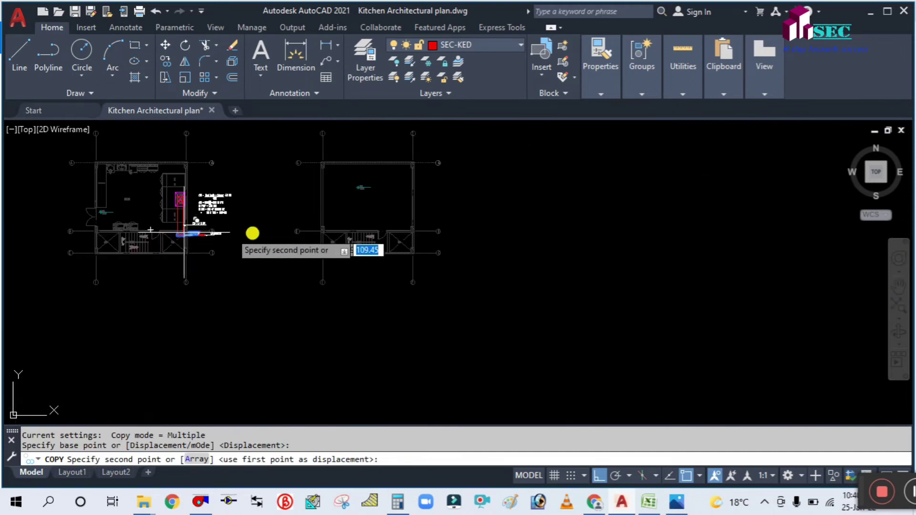
scroll(386, 231, up, 6)
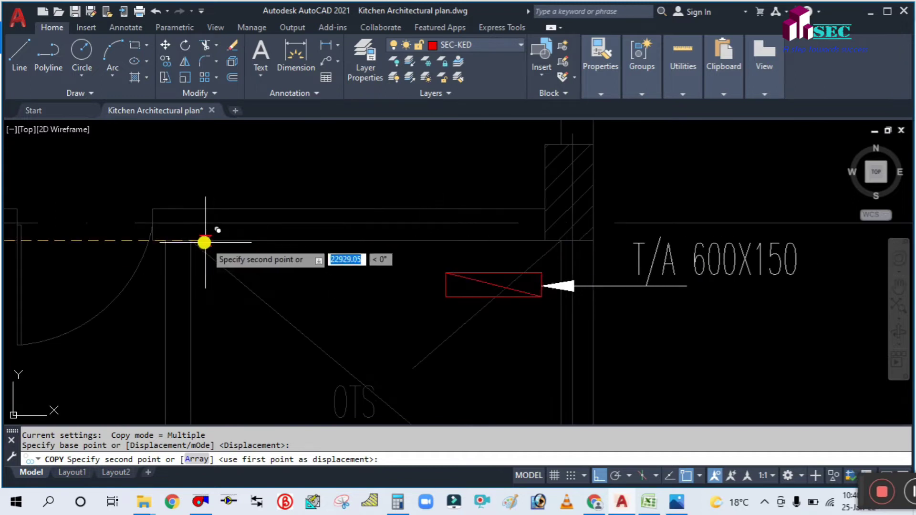
click(191, 240)
key(Escape)
scroll(366, 245, down, 8)
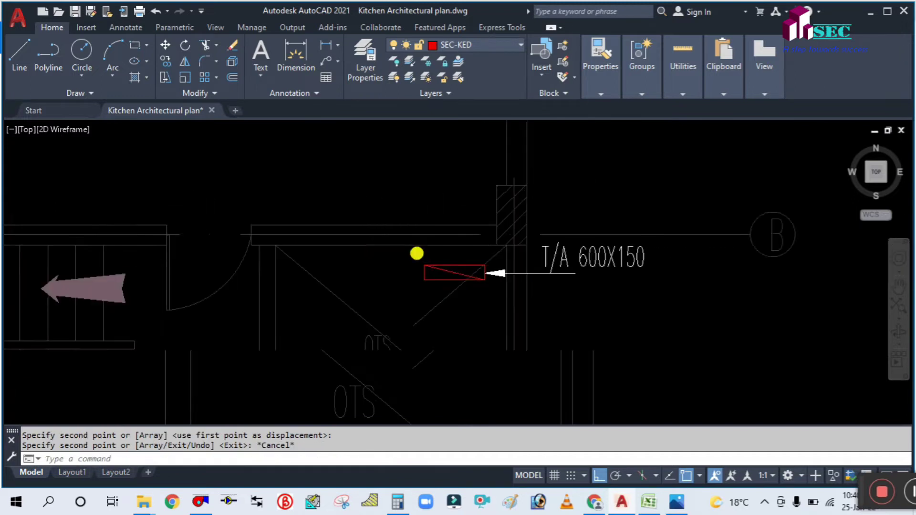
middle_drag(390, 249, 391, 248)
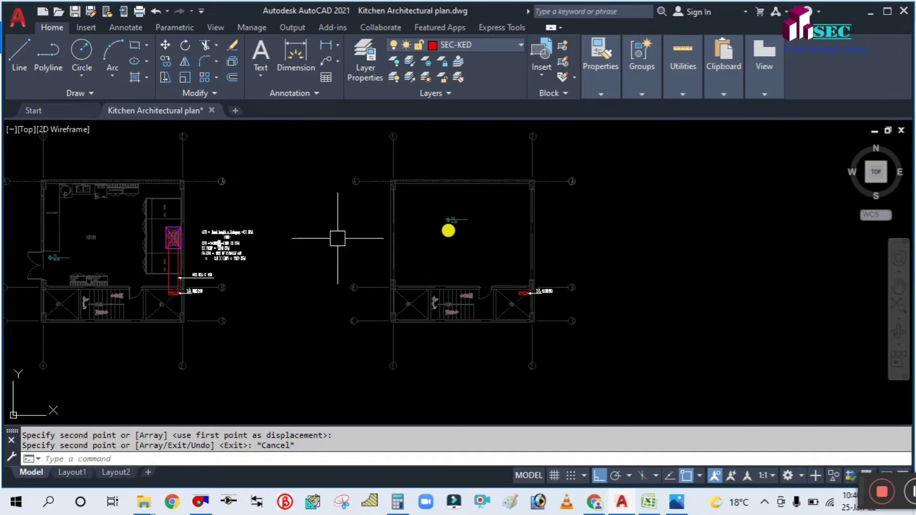
scroll(511, 297, up, 3)
scroll(519, 288, down, 3)
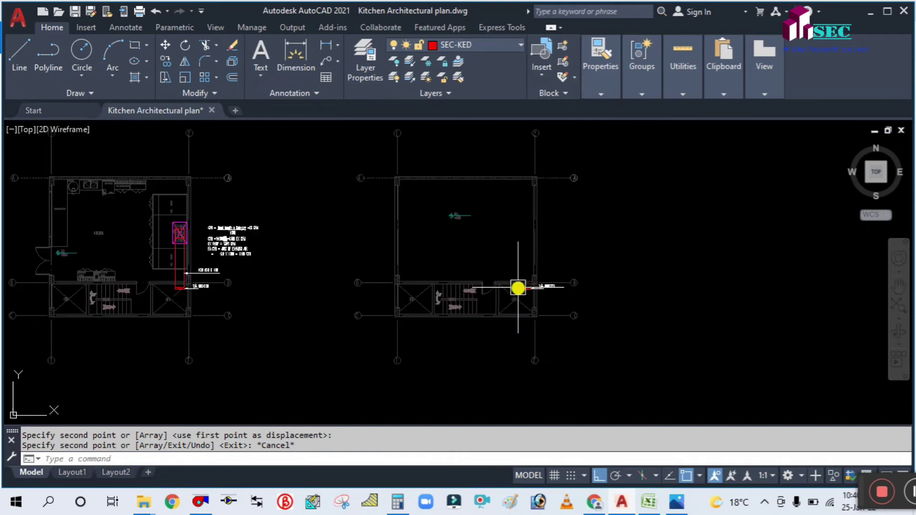
scroll(126, 283, up, 2)
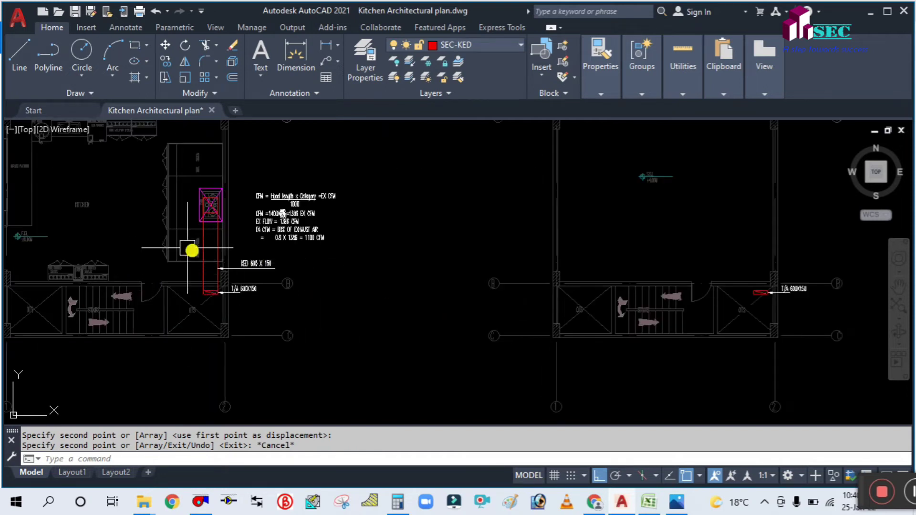
scroll(790, 286, up, 6)
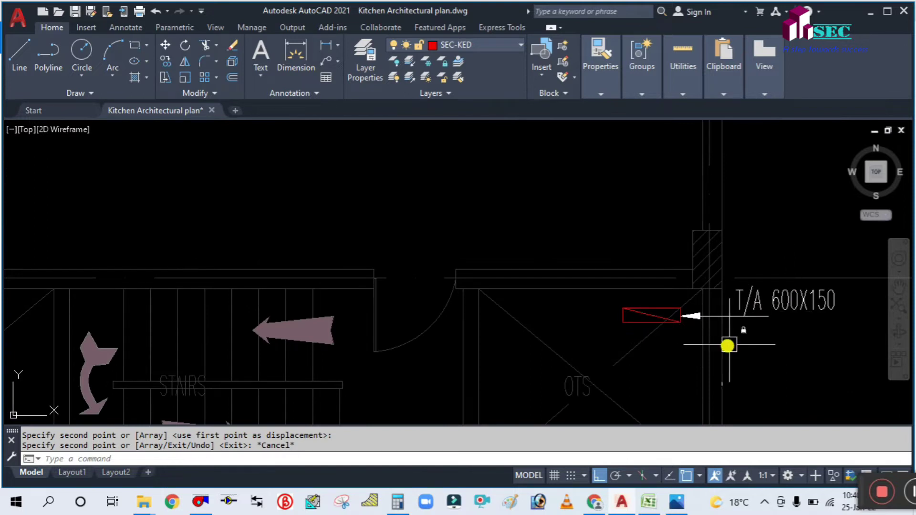
Step: Compare the copied opening and T/A 600X150 label at the neighbouring plan's OTS shaft with the original duct end
mouse_move(674, 341)
middle_down()
mouse_move(582, 290)
mouse_move(512, 270)
middle_up()
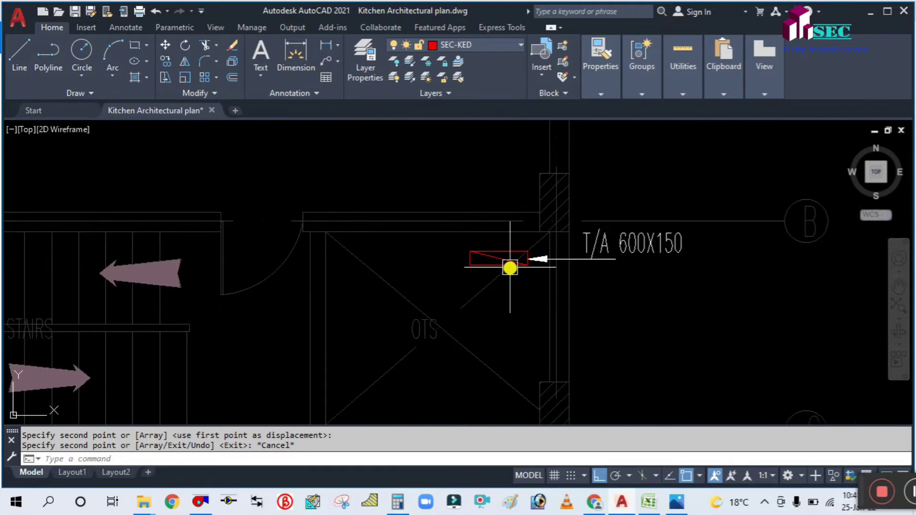
scroll(510, 267, down, 2)
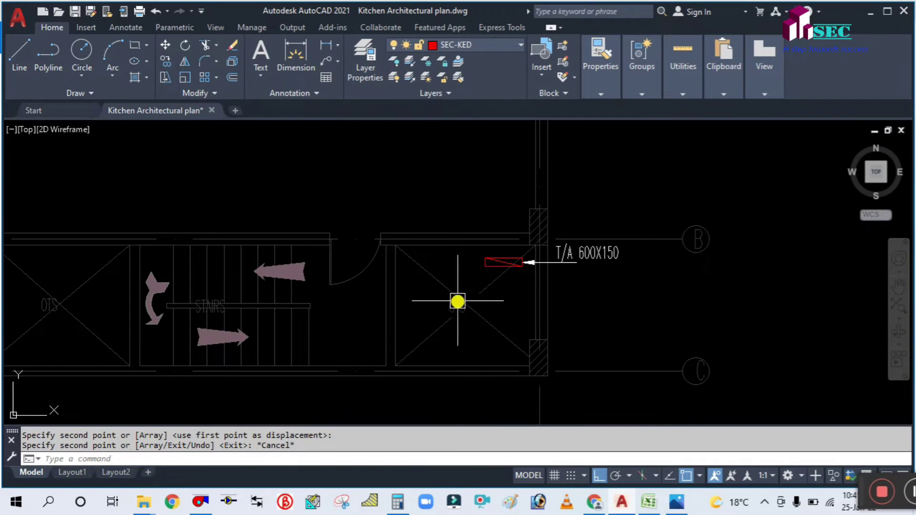
scroll(458, 301, up, 2)
scroll(474, 278, down, 2)
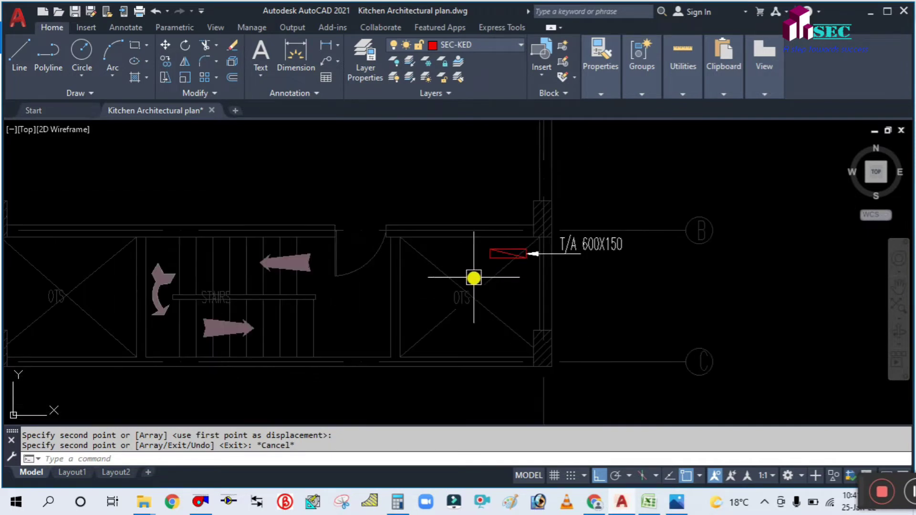
scroll(474, 268, down, 5)
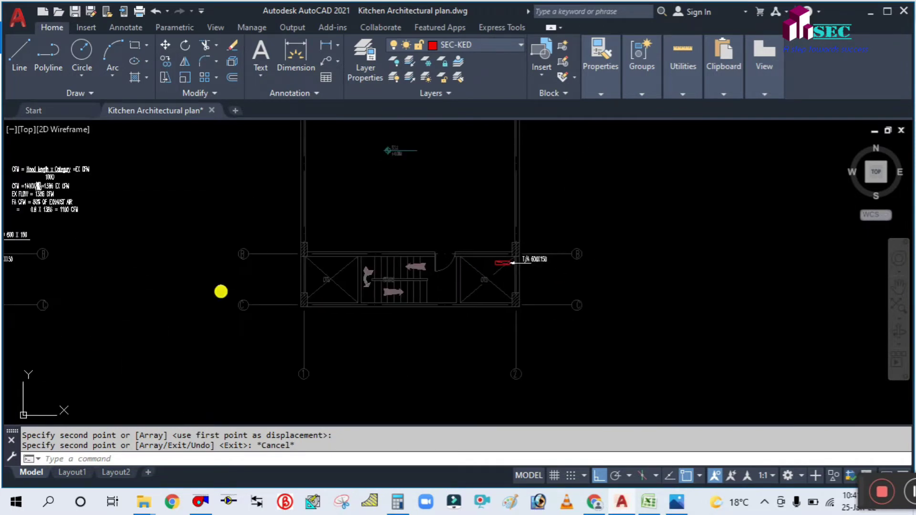
middle_drag(219, 290, 479, 276)
scroll(240, 233, up, 4)
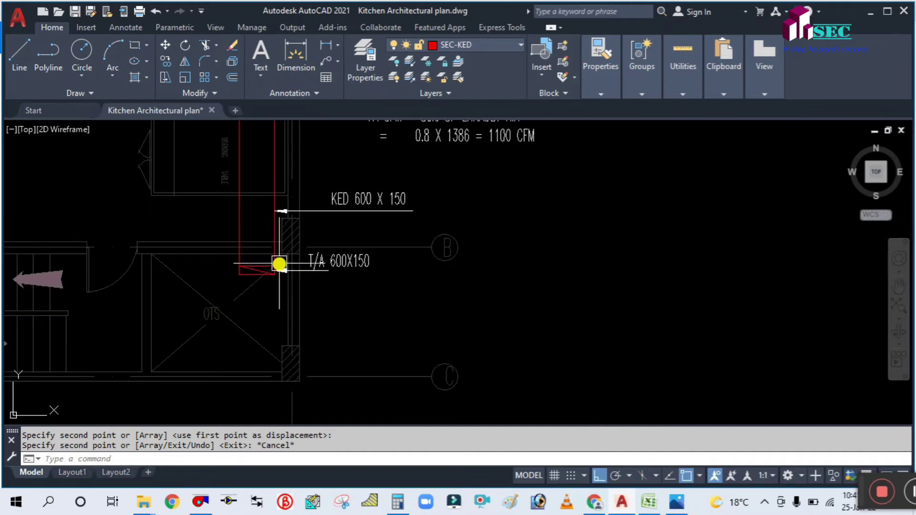
scroll(261, 268, down, 7)
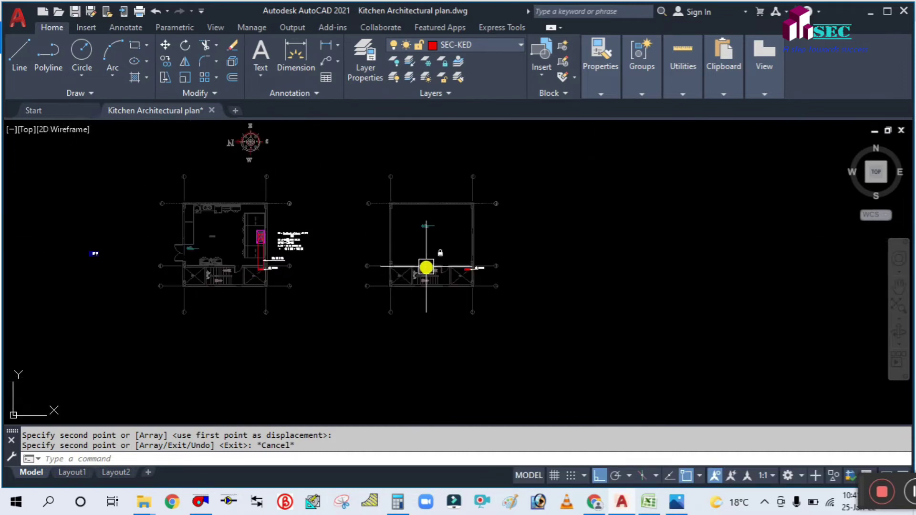
scroll(501, 271, up, 6)
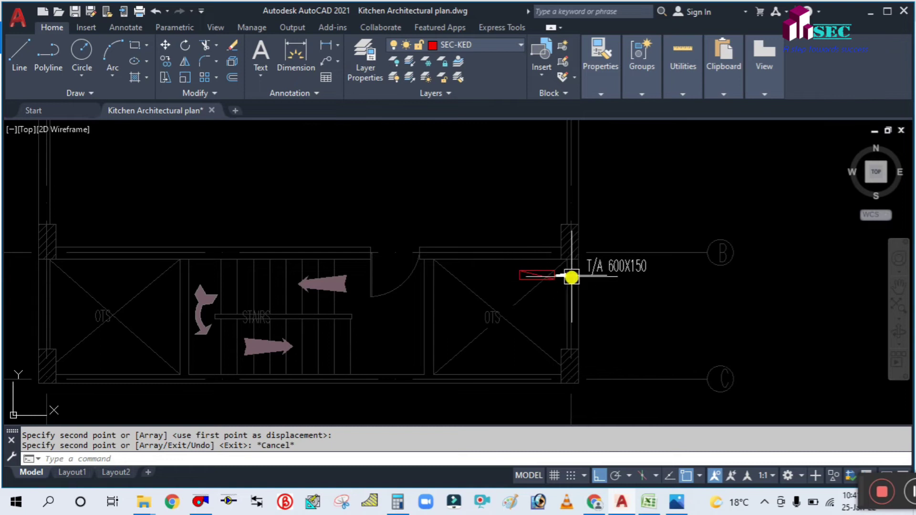
middle_drag(571, 277, 508, 269)
scroll(466, 264, up, 4)
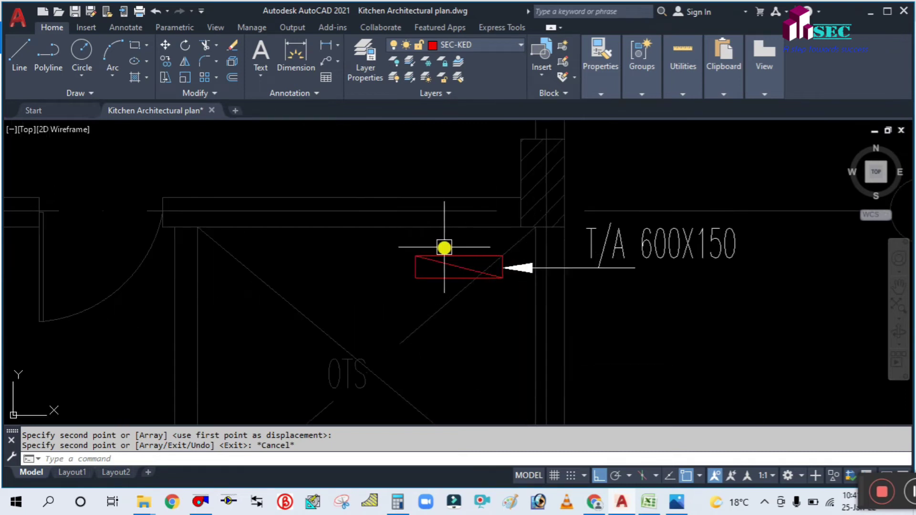
Step: Draw a vertical line upward from the copied opening's upper-left corner, past the shaft wall, as the duct's left edge
middle_drag(443, 247, 434, 304)
key(l)
key(Return)
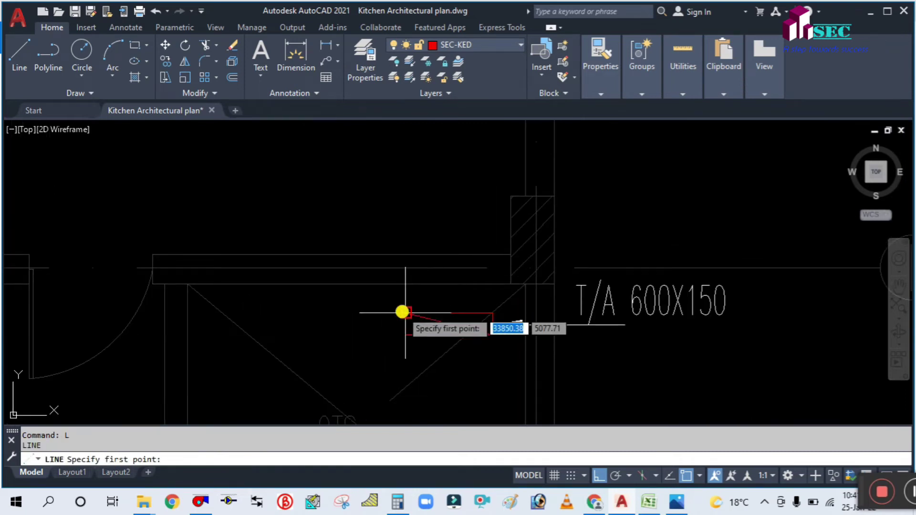
click(402, 311)
scroll(402, 311, down, 3)
click(395, 184)
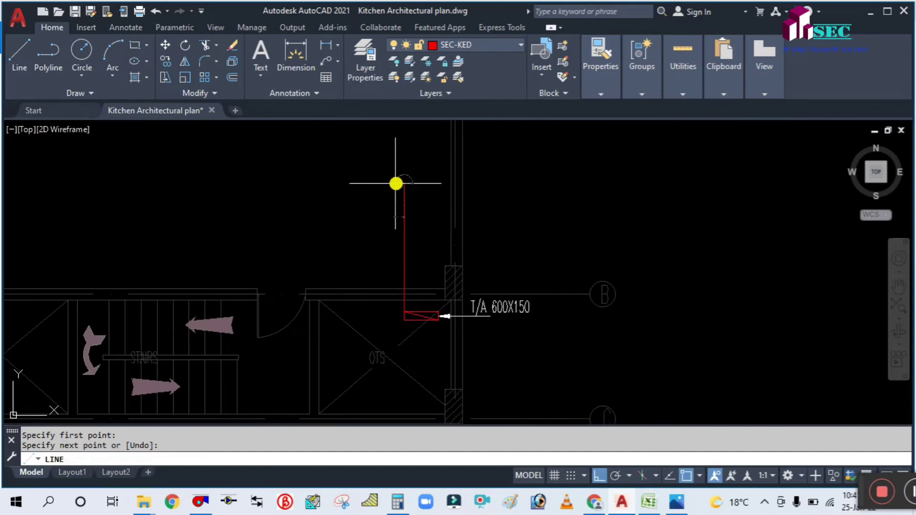
key(Return)
Step: Draw a parallel vertical line upward from the opening's upper-right corner as the duct's right edge, slightly shorter than the left one
scroll(476, 323, up, 4)
key(Return)
scroll(384, 293, up, 3)
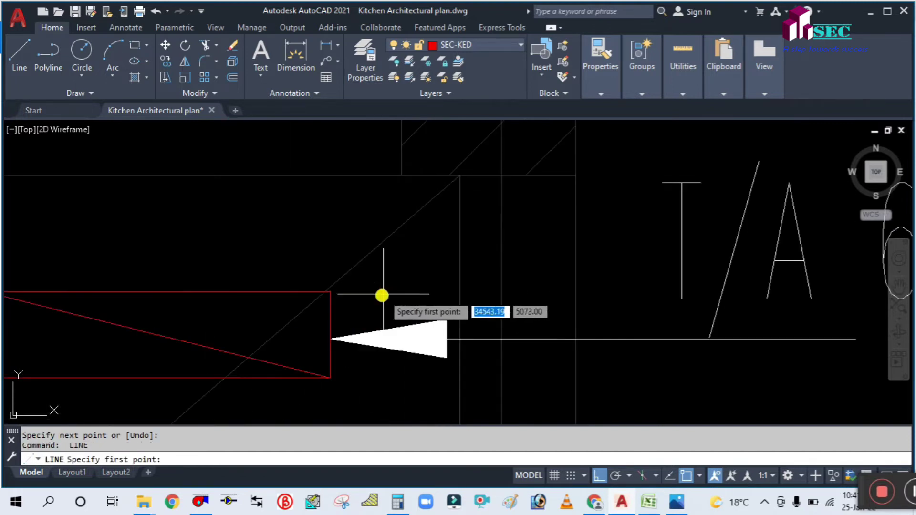
click(328, 296)
scroll(328, 295, down, 2)
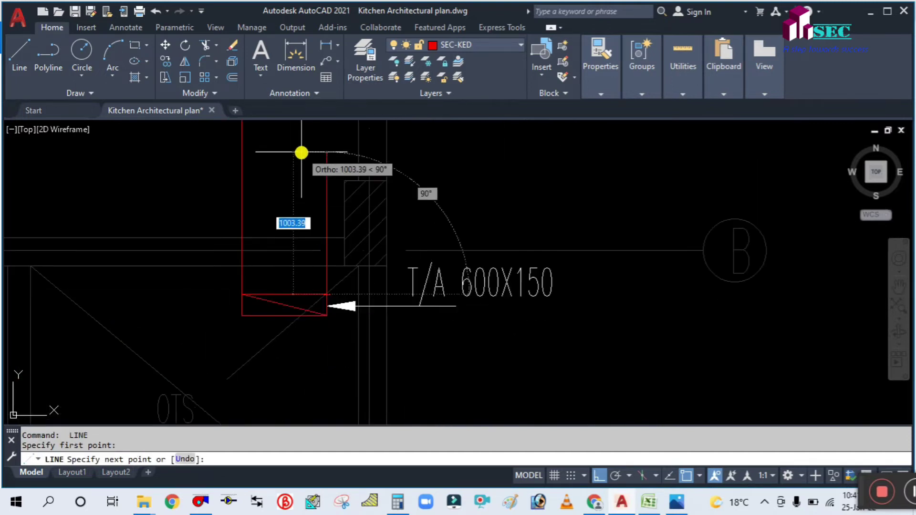
scroll(301, 153, down, 1)
key(Escape)
scroll(377, 205, down, 3)
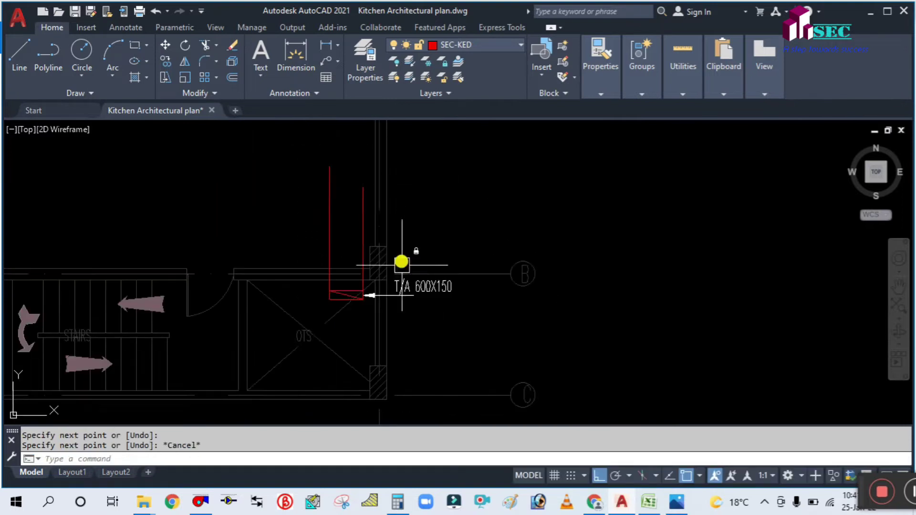
Step: Change the copied opening's label on the neighbouring plan to T/B 600X150
scroll(396, 301, up, 3)
middle_drag(392, 299, 433, 326)
click(430, 295)
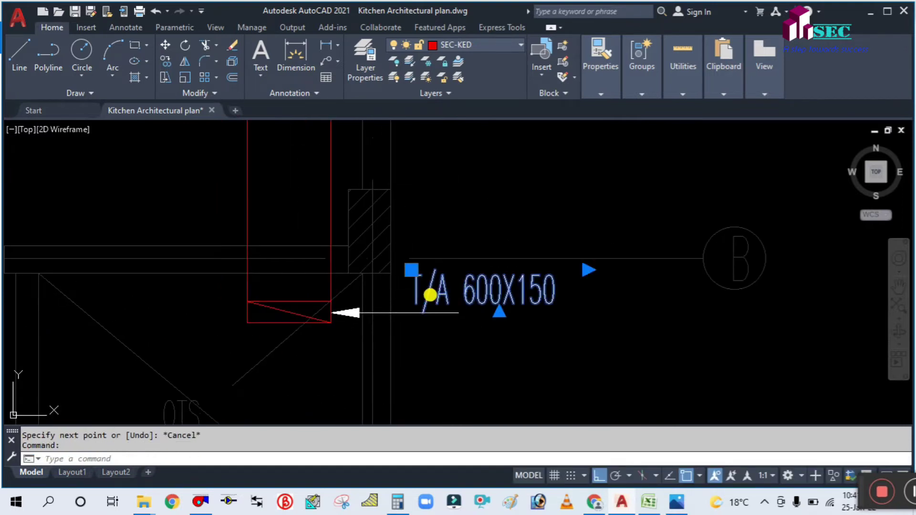
double_click(425, 289)
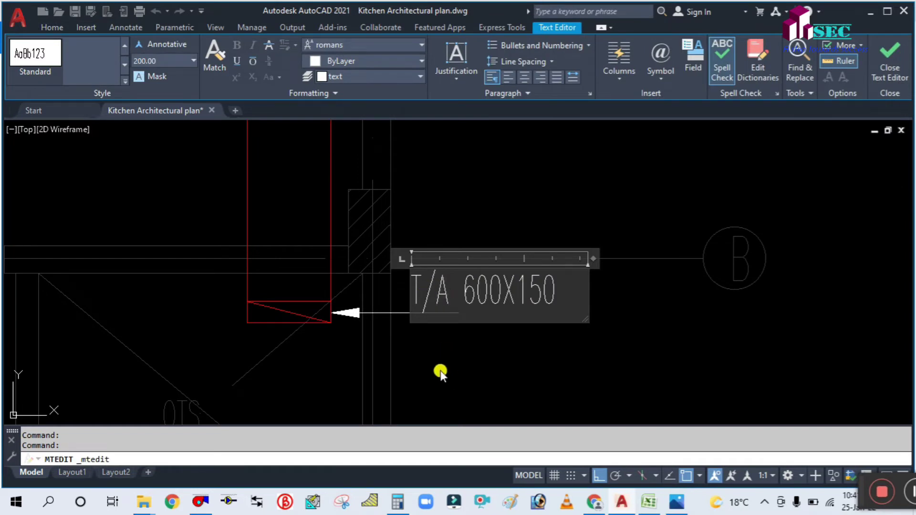
key(BackSpace)
text(B)
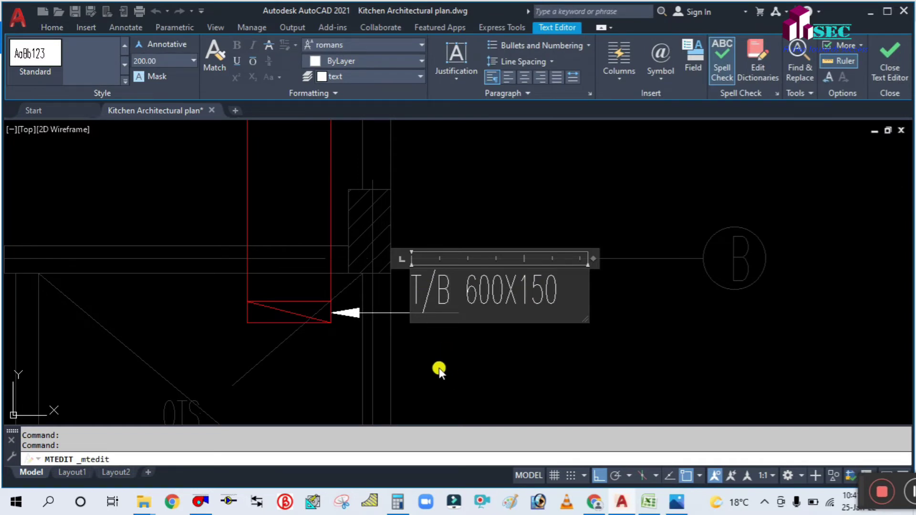
click(439, 368)
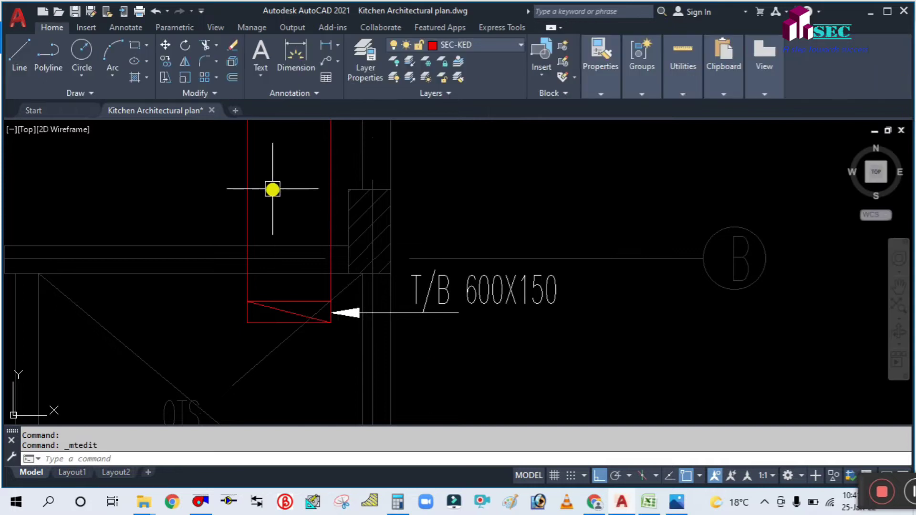
Step: Check the T/B 600X150 duct stub on the neighbouring plan and locate the loose EX-Fan symbol outside the first plan
scroll(305, 241, down, 3)
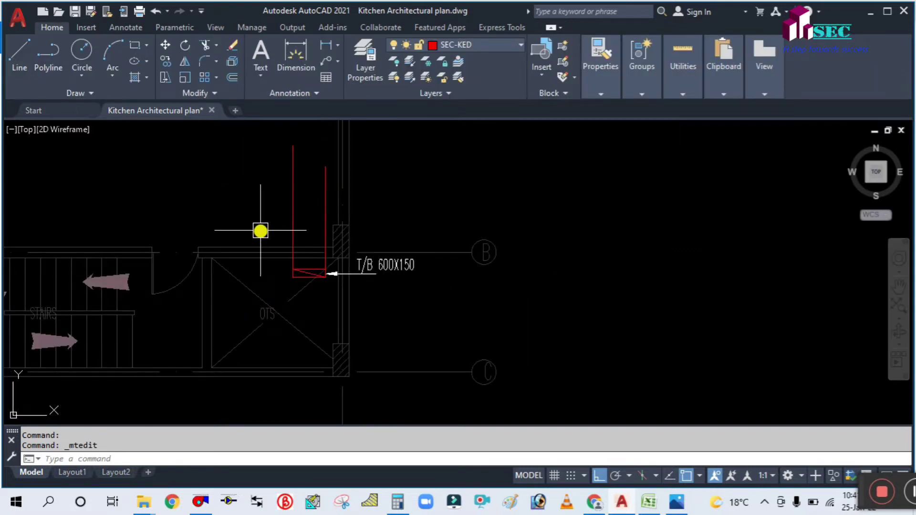
middle_drag(261, 231, 301, 250)
scroll(475, 265, up, 4)
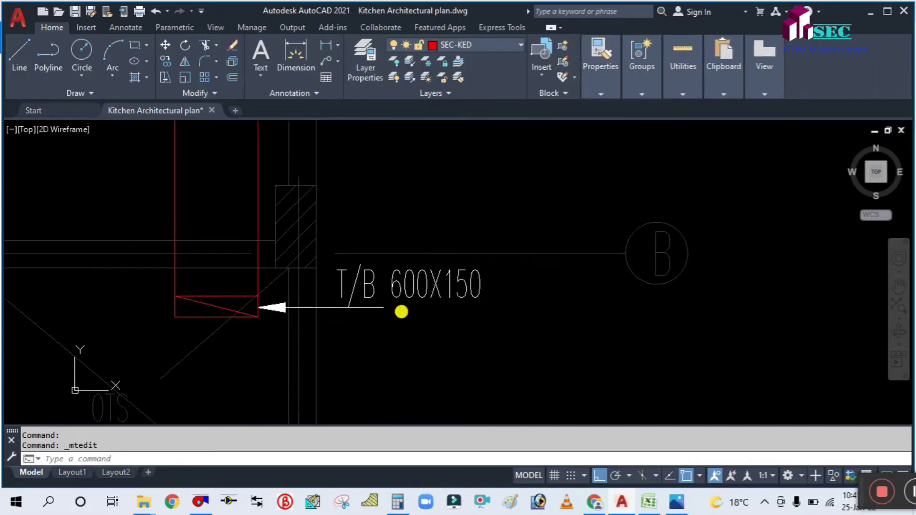
scroll(447, 311, down, 4)
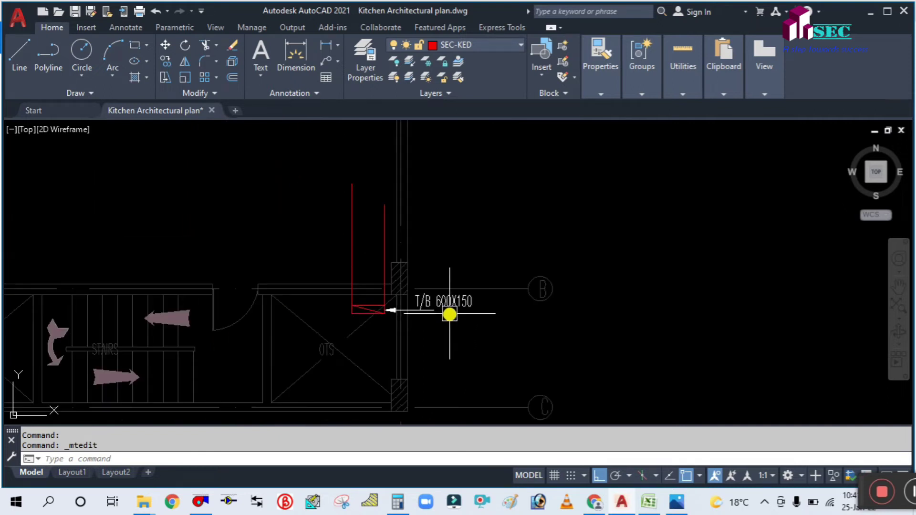
middle_drag(373, 262, 518, 241)
scroll(518, 241, up, 3)
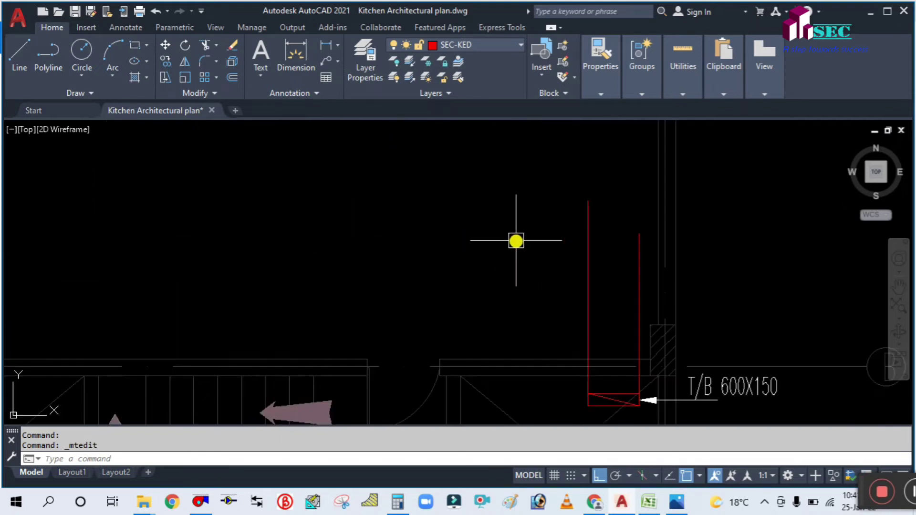
scroll(515, 241, down, 1)
scroll(539, 268, down, 5)
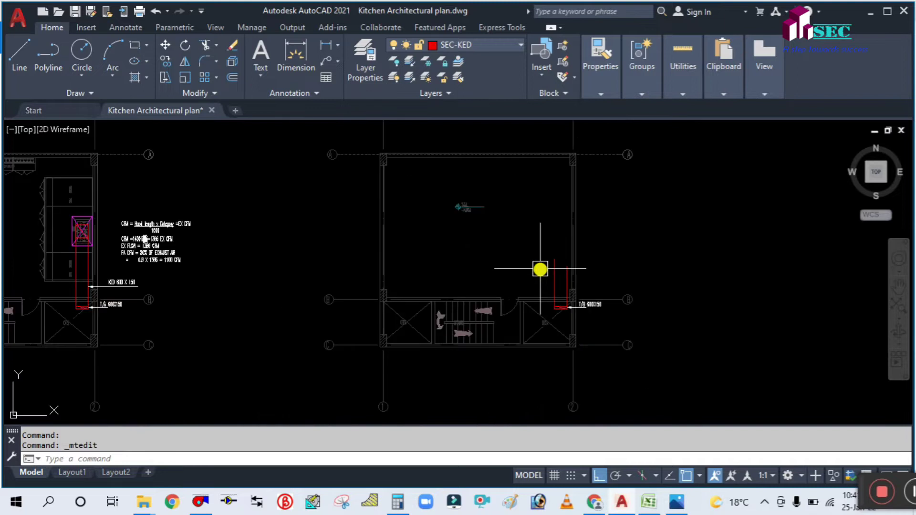
middle_drag(219, 280, 387, 269)
scroll(242, 259, up, 6)
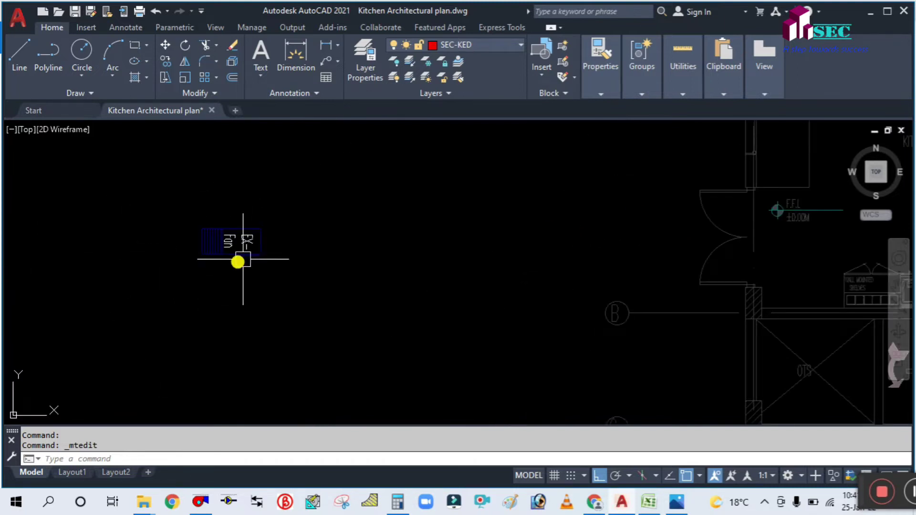
middle_drag(345, 344, 293, 309)
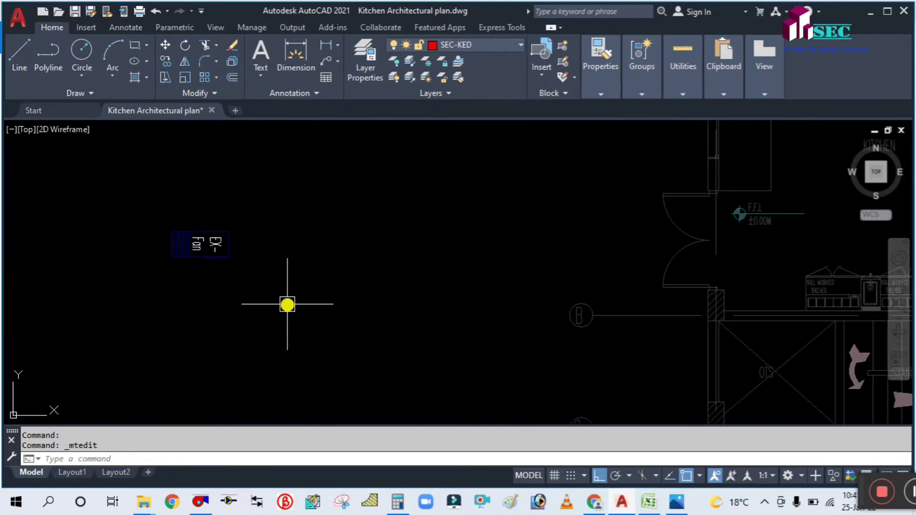
text(m)
key(Return)
click(248, 300)
click(78, 178)
scroll(224, 242, up, 5)
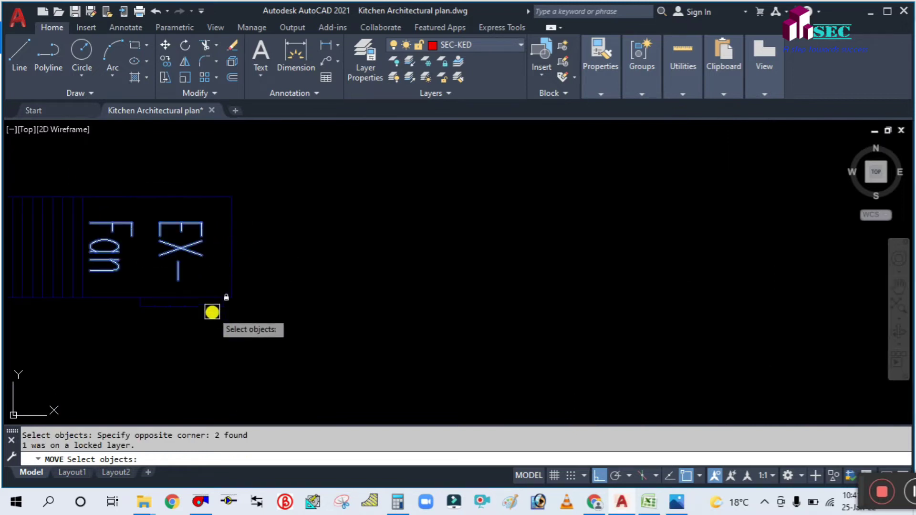
Step: Select the exhaust fan outline and unlock its FAN layer
click(210, 299)
key(Escape)
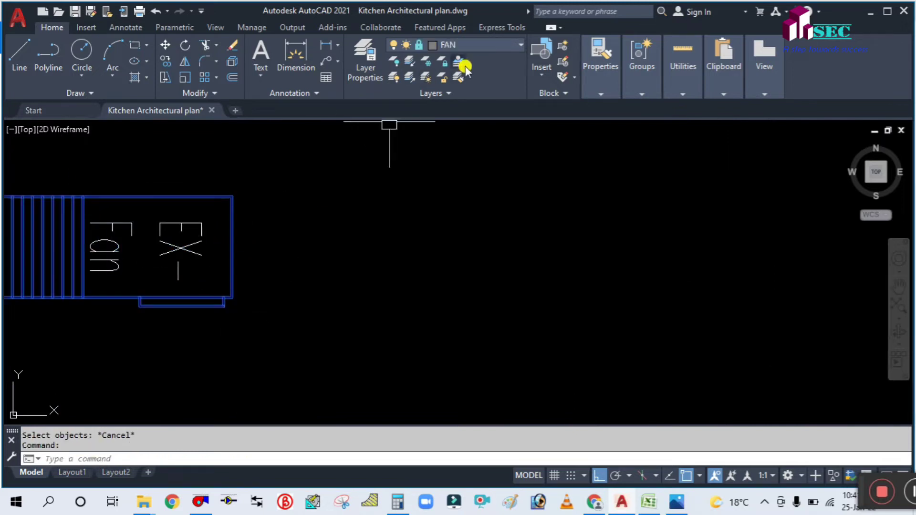
click(420, 45)
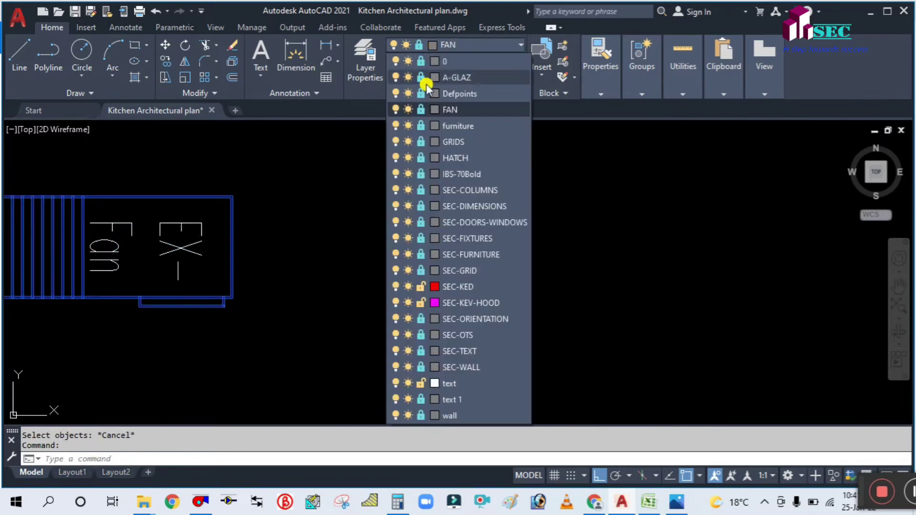
click(420, 109)
key(Escape)
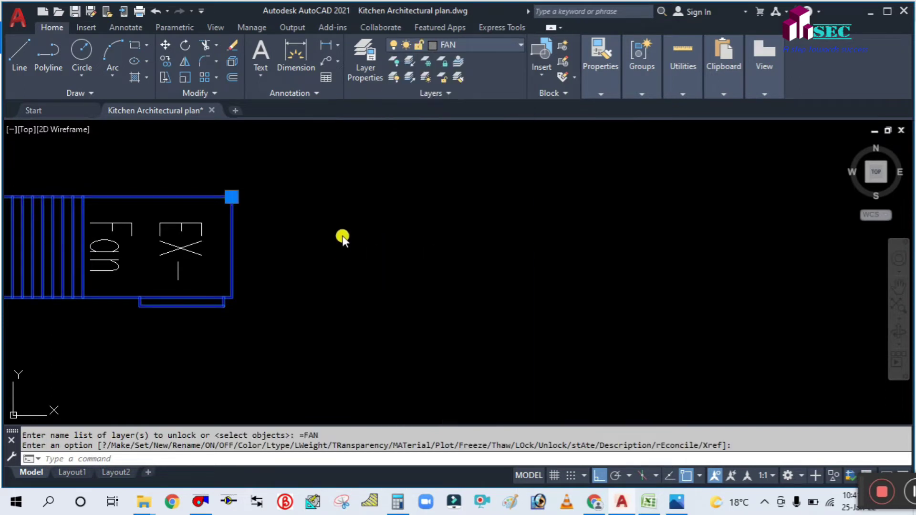
Step: Move the exhaust fan with its EX-Fan text from its outlet's lower-right corner to beside the duct's left edge on the neighbouring plan
scroll(341, 234, down, 5)
text(m)
key(Return)
click(359, 275)
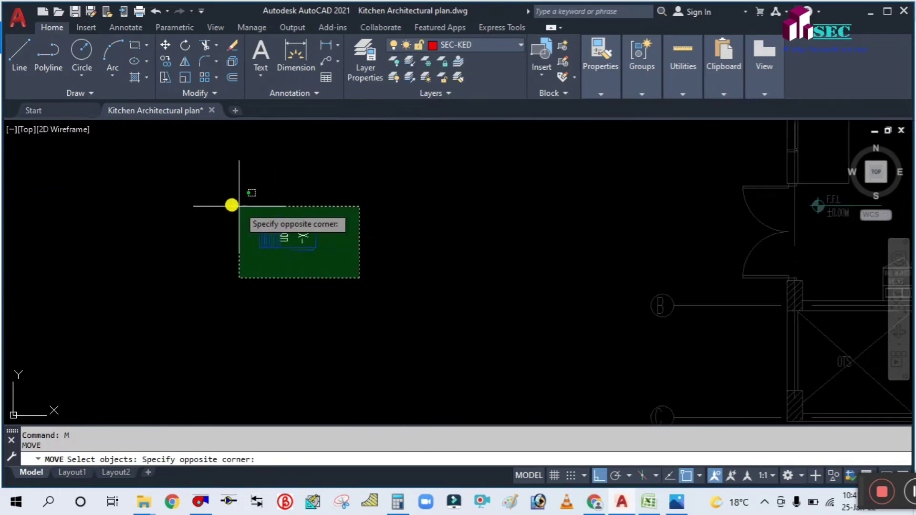
click(231, 204)
scroll(305, 253, up, 5)
key(Return)
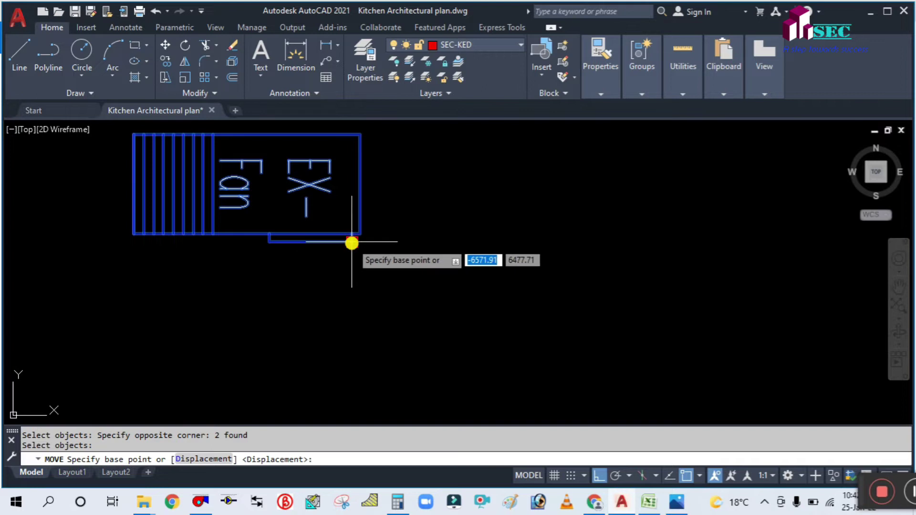
click(352, 242)
scroll(260, 250, down, 6)
scroll(415, 241, up, 8)
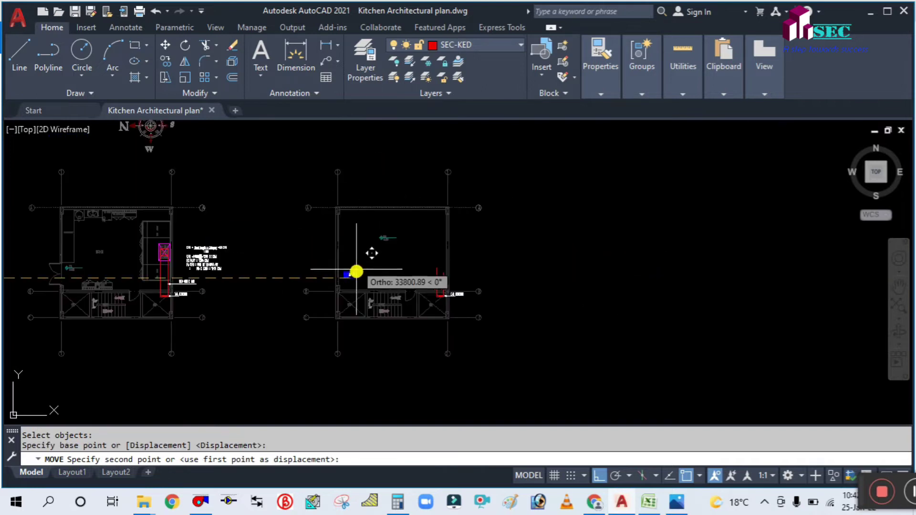
scroll(565, 267, up, 5)
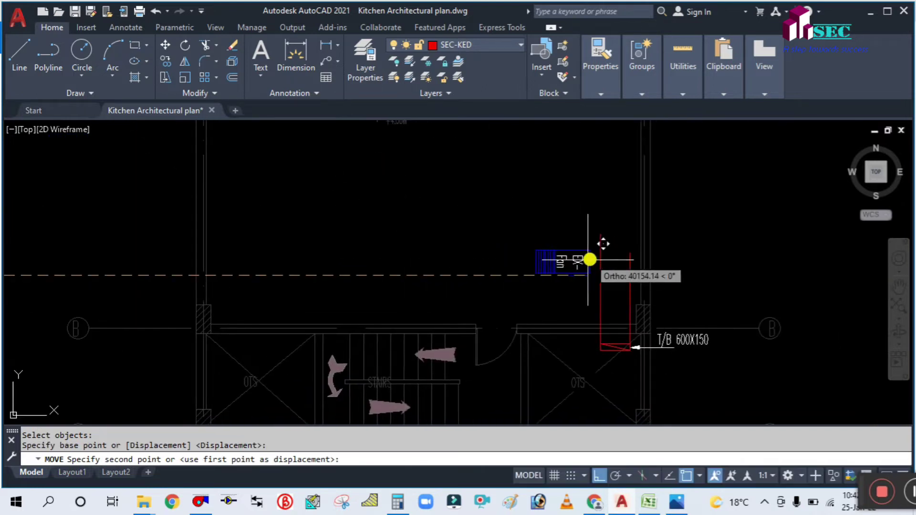
click(563, 258)
key(Escape)
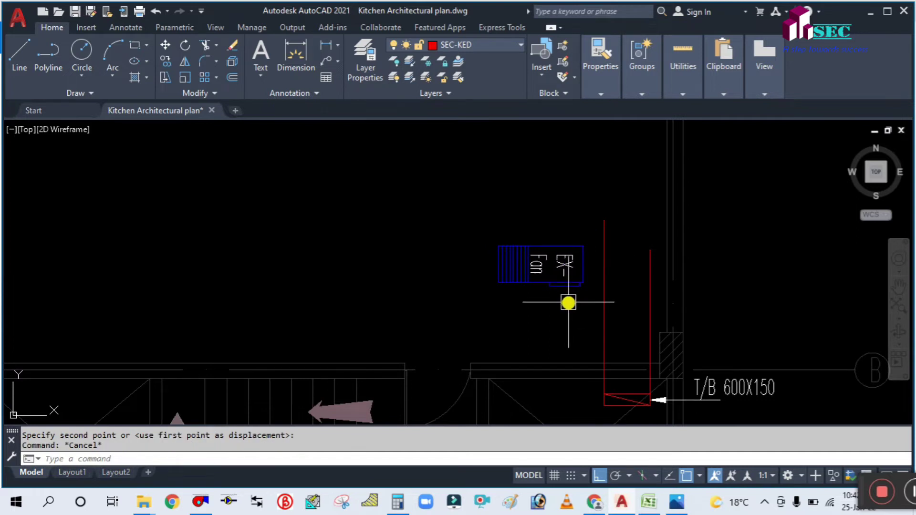
Step: Move the exhaust fan with its EX-Fan text horizontally from its outlet's lower-right corner onto the duct's right edge
key(space)
click(583, 310)
click(462, 217)
scroll(583, 297, up, 5)
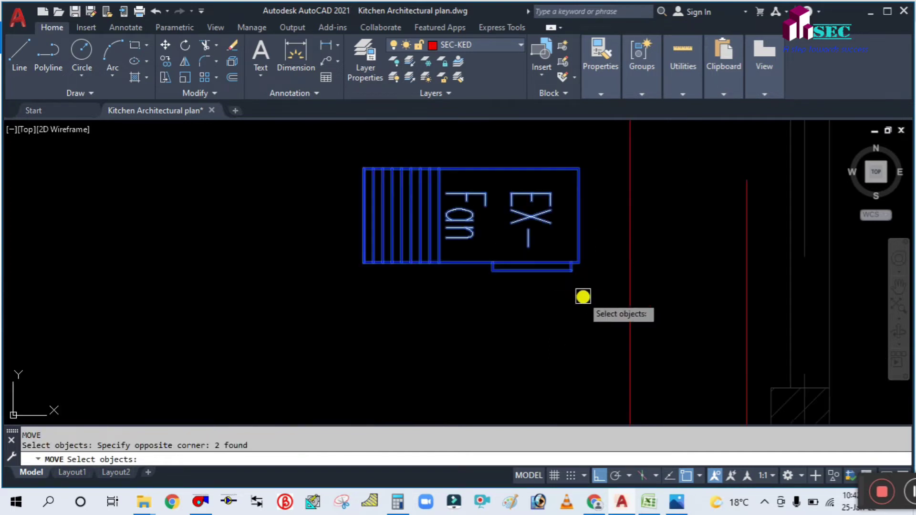
key(space)
click(571, 270)
scroll(602, 272, down, 3)
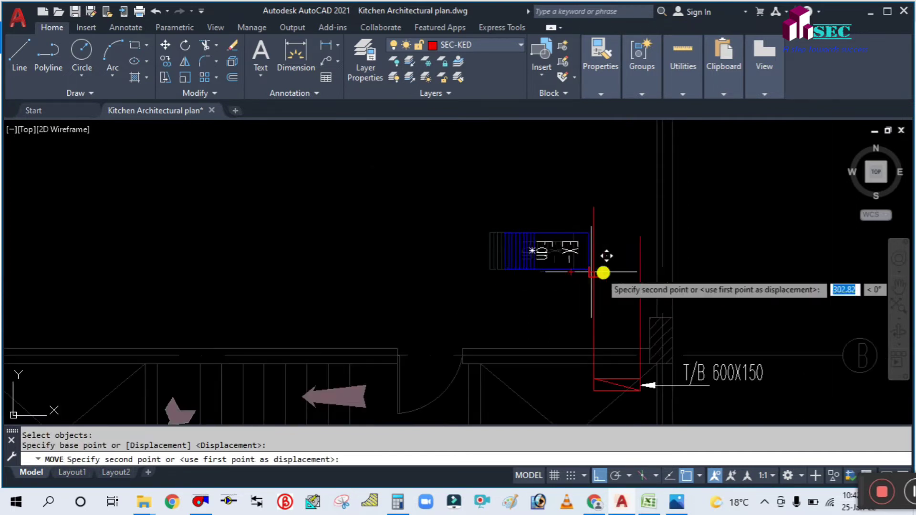
scroll(603, 272, up, 4)
click(685, 268)
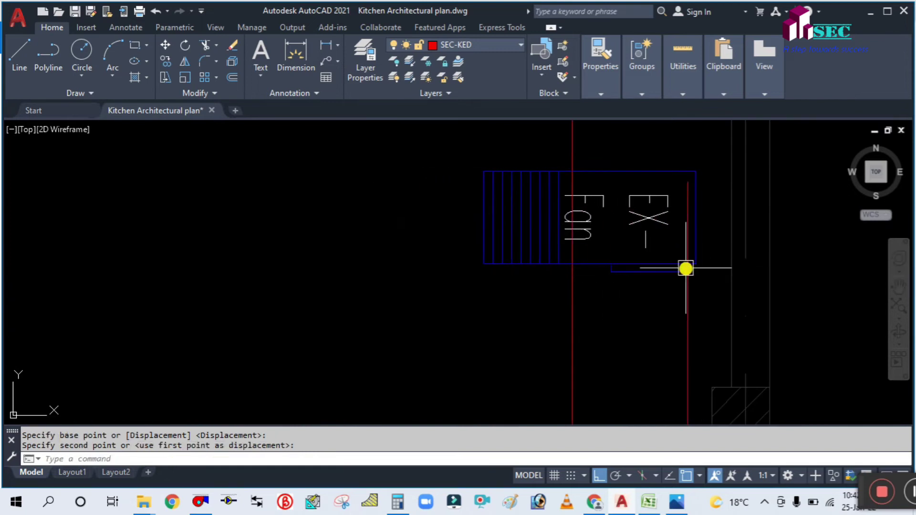
Step: Shorten the duct's left edge line so it ends a little below the exhaust fan
scroll(474, 222, down, 4)
click(513, 262)
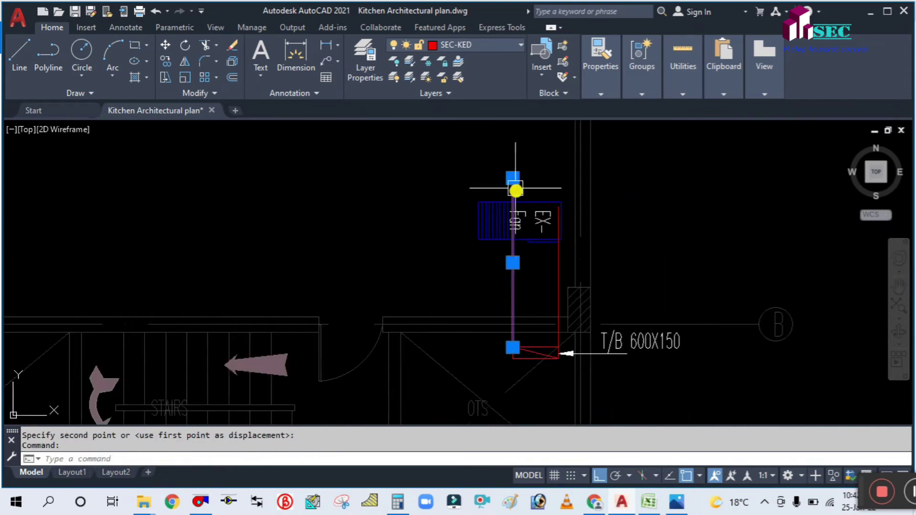
click(512, 180)
scroll(513, 276, up, 3)
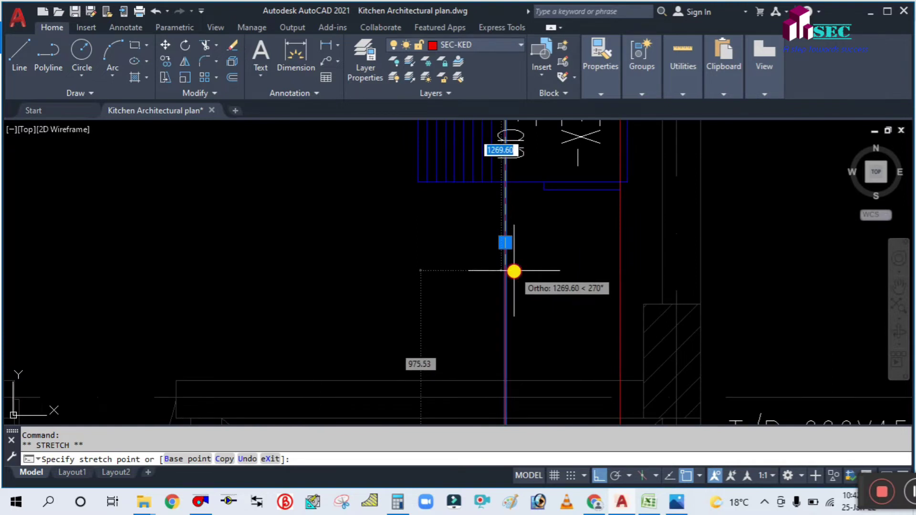
key(Escape)
Step: Draw a slanted line from the upper end of the duct's left edge to the fan outlet's lower-left corner
text(L)
key(Return)
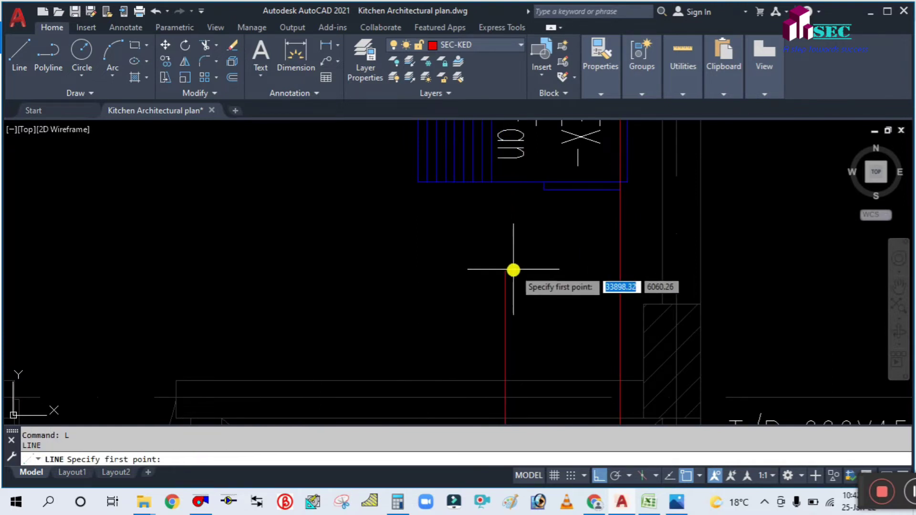
click(509, 271)
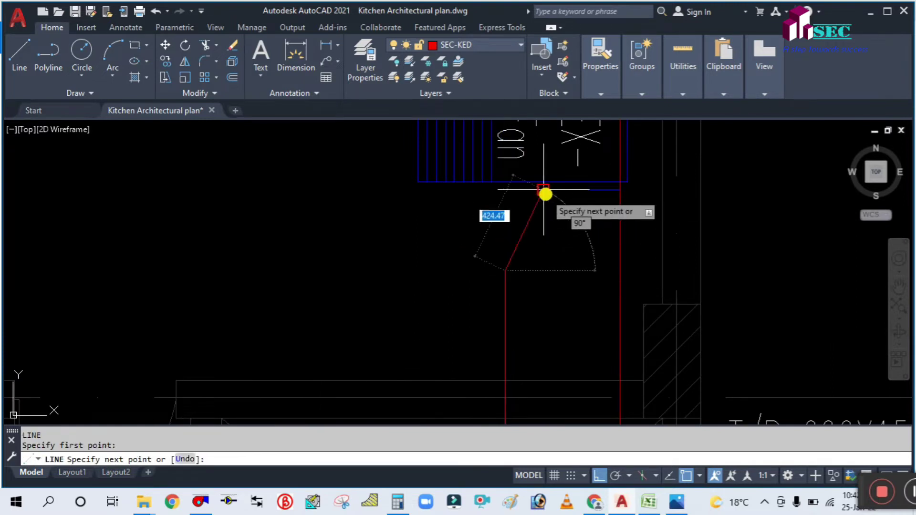
key(Escape)
Step: Shorten the duct's right edge line to end at the fan outlet's lower-right corner
click(620, 253)
scroll(535, 262, down, 5)
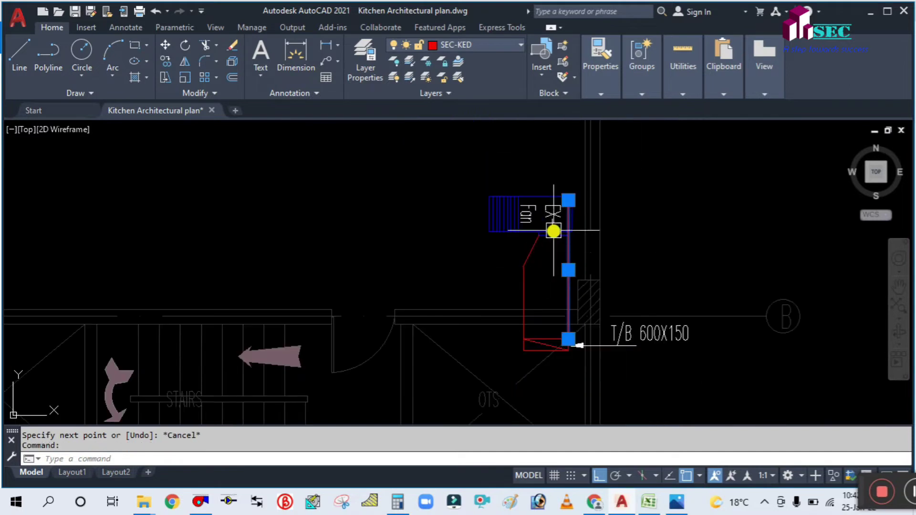
click(567, 201)
scroll(565, 235, up, 4)
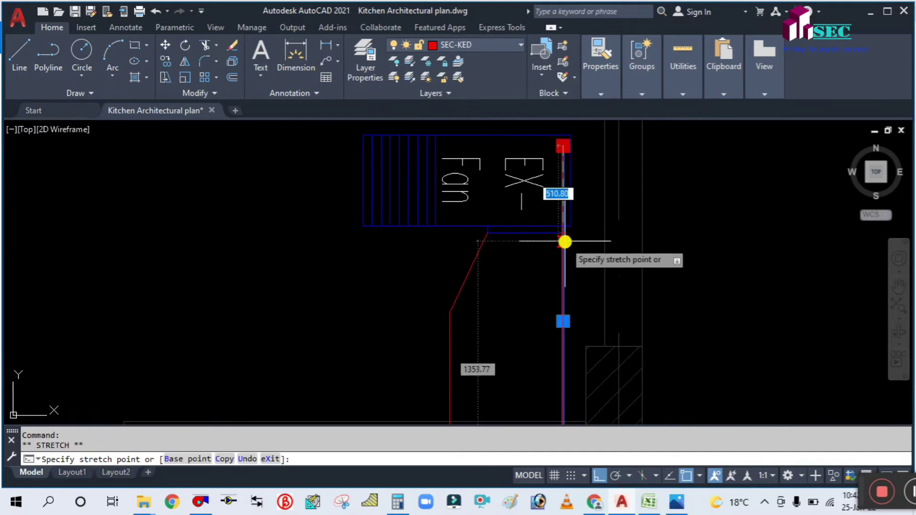
click(564, 238)
key(Escape)
Step: Draw a horizontal line across the duct from the lower end of the slanted line to the right edge
middle_drag(521, 270, 484, 255)
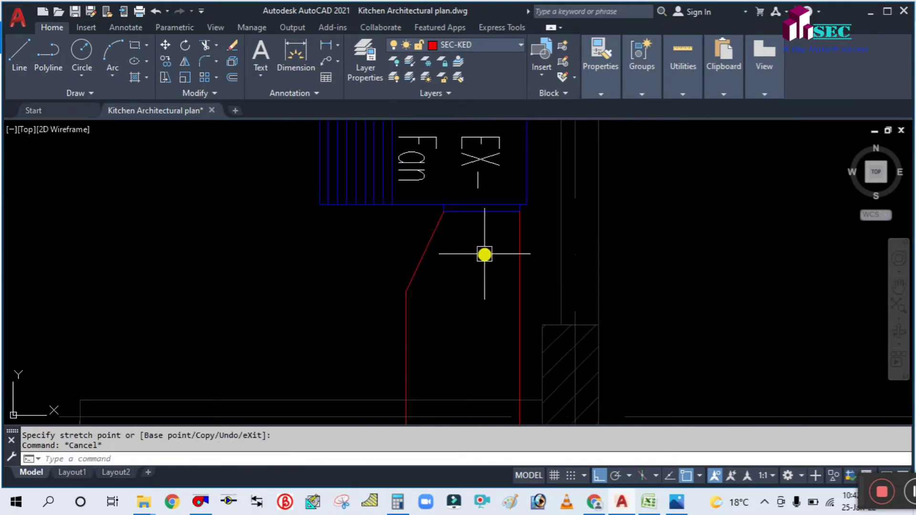
text(l)
key(Return)
click(407, 291)
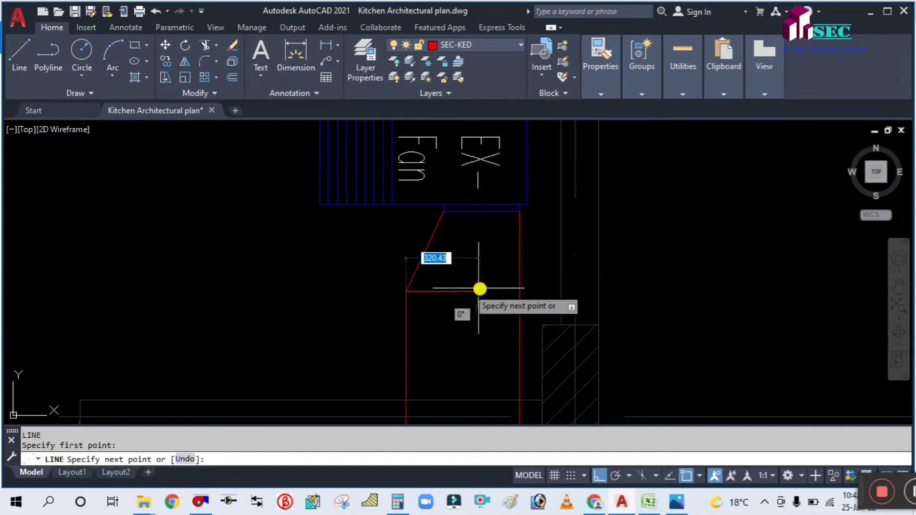
click(514, 289)
key(Return)
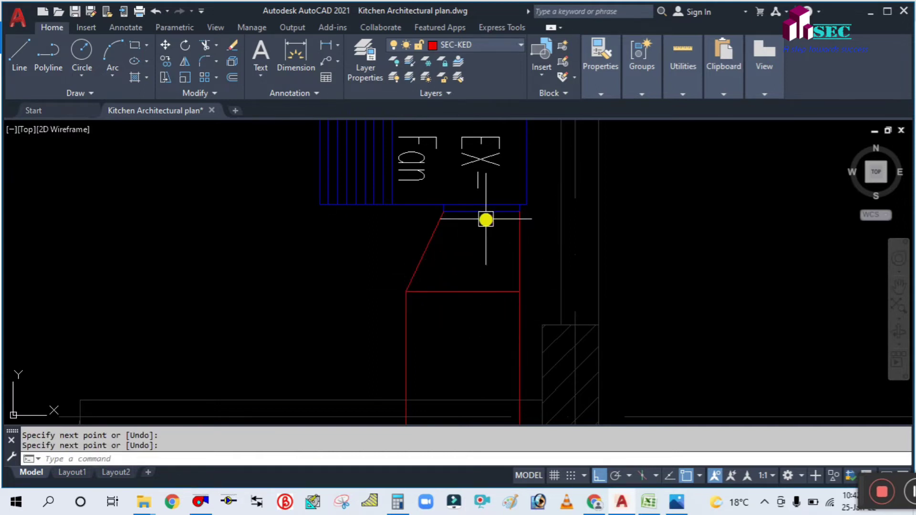
key(Escape)
Step: Examine the exhaust fan's connection to the duct in relation to the OTS shaft and the surrounding plan
scroll(483, 219, down, 2)
scroll(483, 219, down, 3)
middle_drag(446, 240, 460, 226)
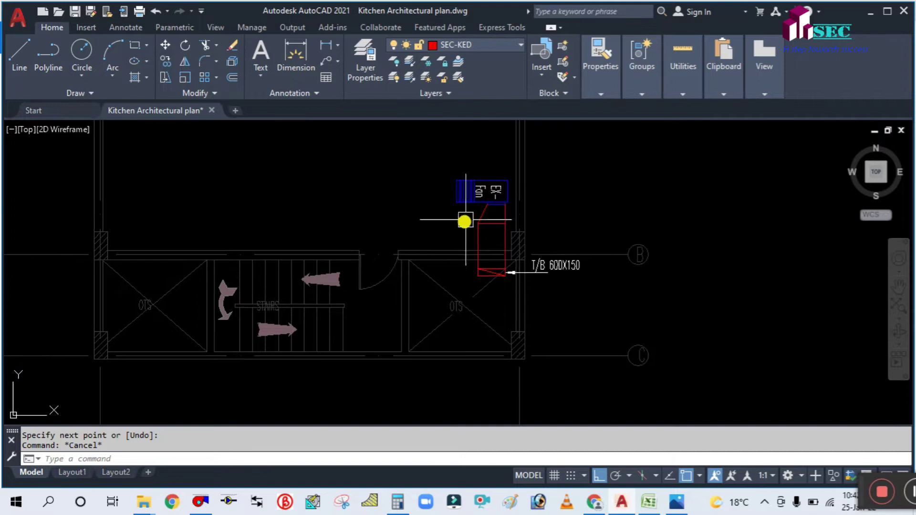
scroll(457, 210, up, 5)
scroll(458, 201, down, 5)
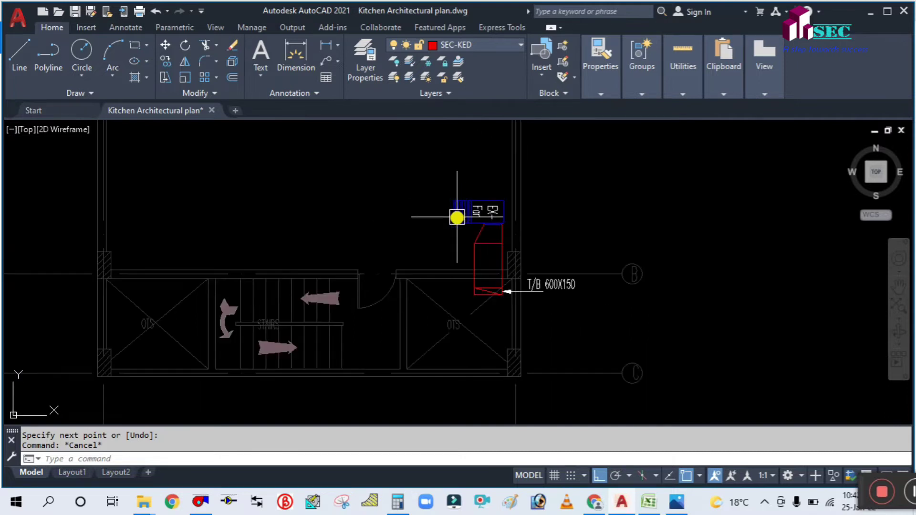
scroll(453, 213, up, 4)
scroll(453, 214, down, 4)
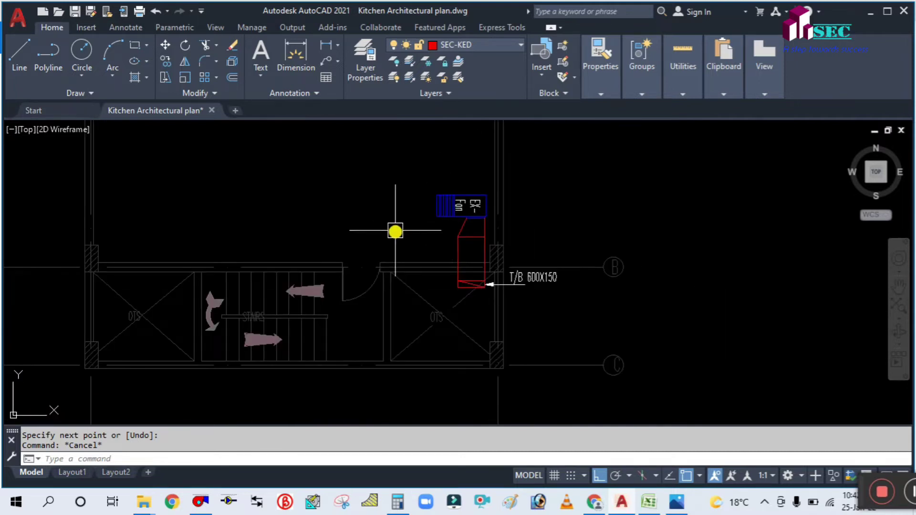
middle_drag(522, 224, 522, 251)
Step: Move the EX-Fan text straight up out of the exhaust fan outline
scroll(484, 233, up, 5)
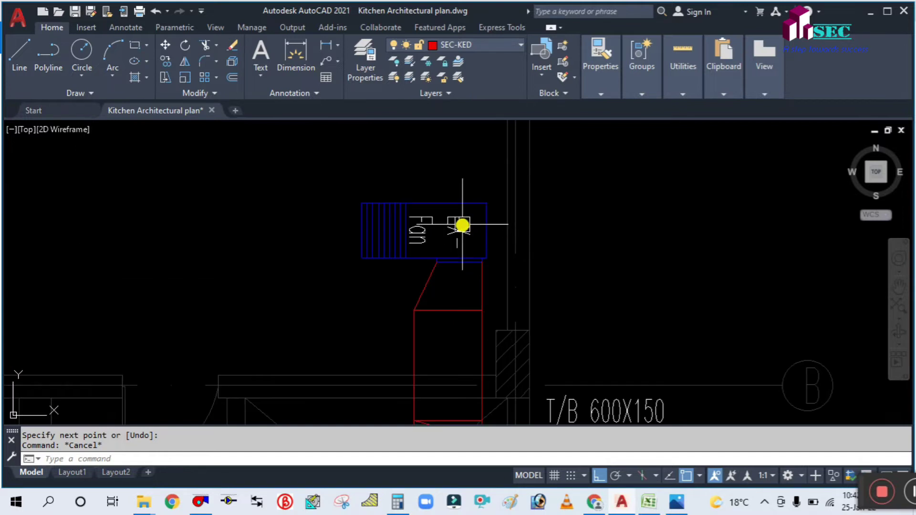
text(m)
key(Return)
click(448, 228)
key(Return)
click(249, 280)
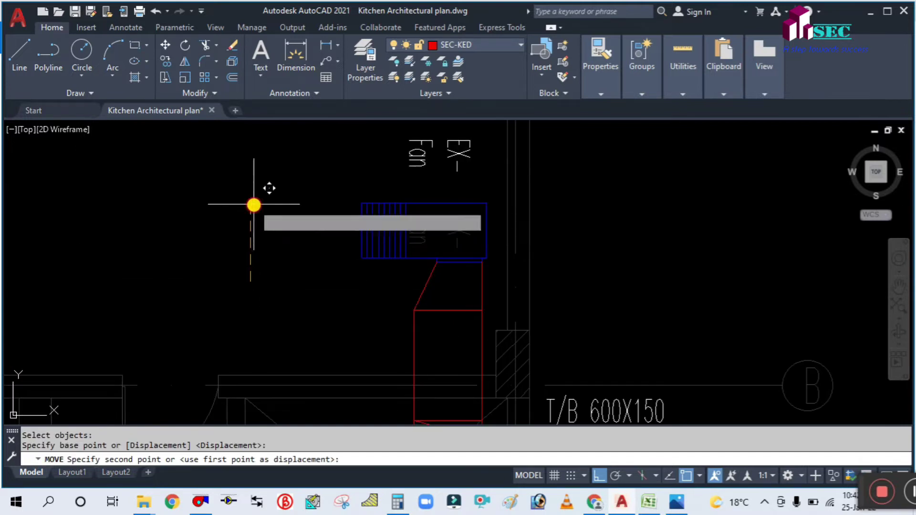
click(253, 204)
key(Escape)
middle_drag(402, 194, 401, 224)
Step: Change the fan label to EX FAN 1386 CFM using the calculation notes' exhaust airflow, and widen its text frame to about 1504
click(416, 220)
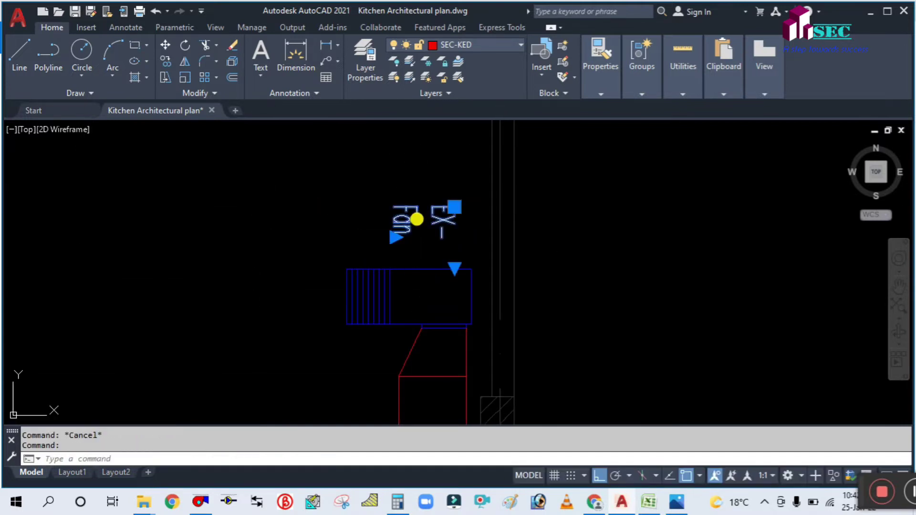
double_click(423, 229)
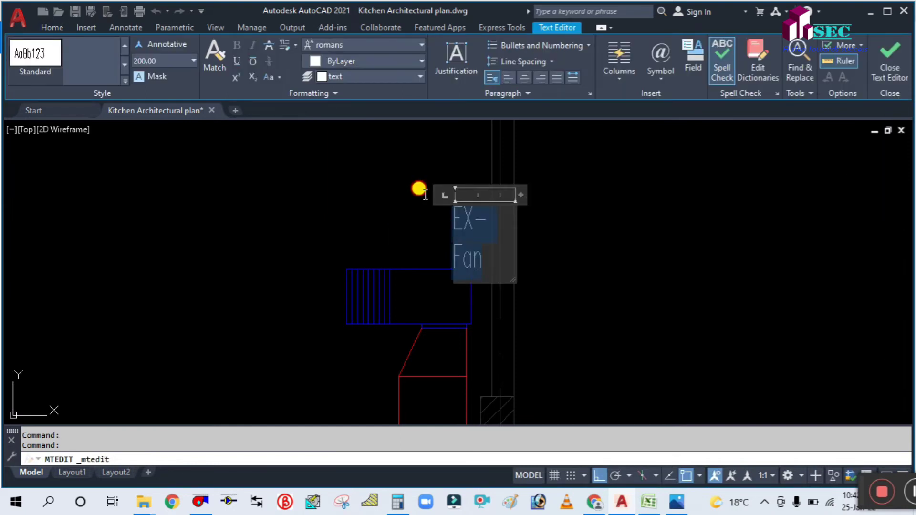
text(EX FA)
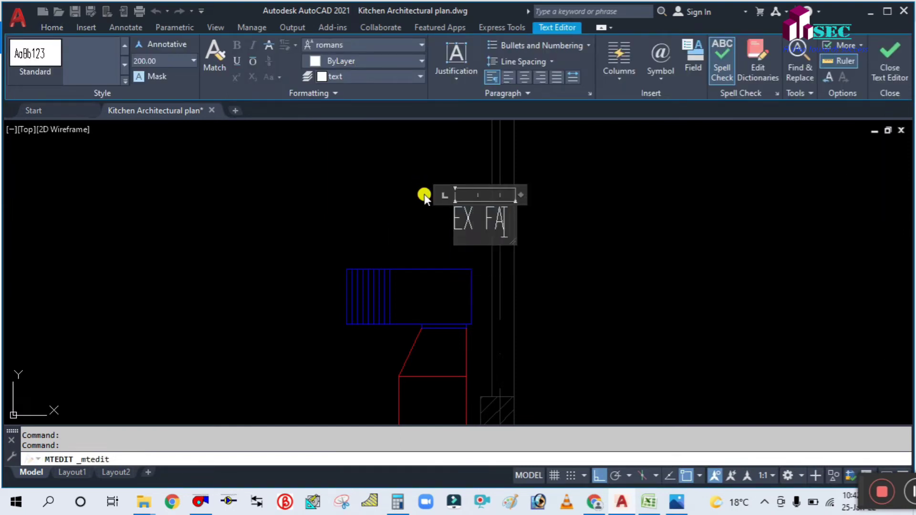
text(N 13)
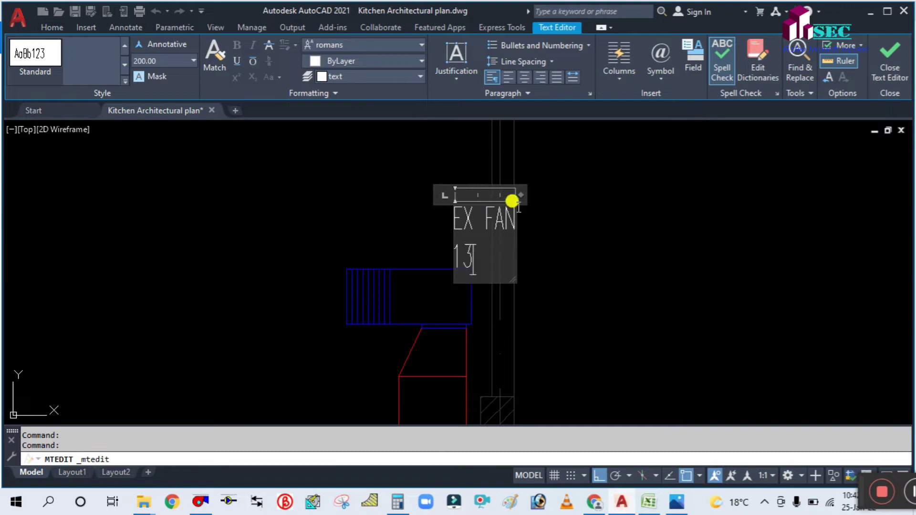
scroll(513, 267, down, 5)
scroll(252, 241, up, 3)
scroll(90, 224, up, 3)
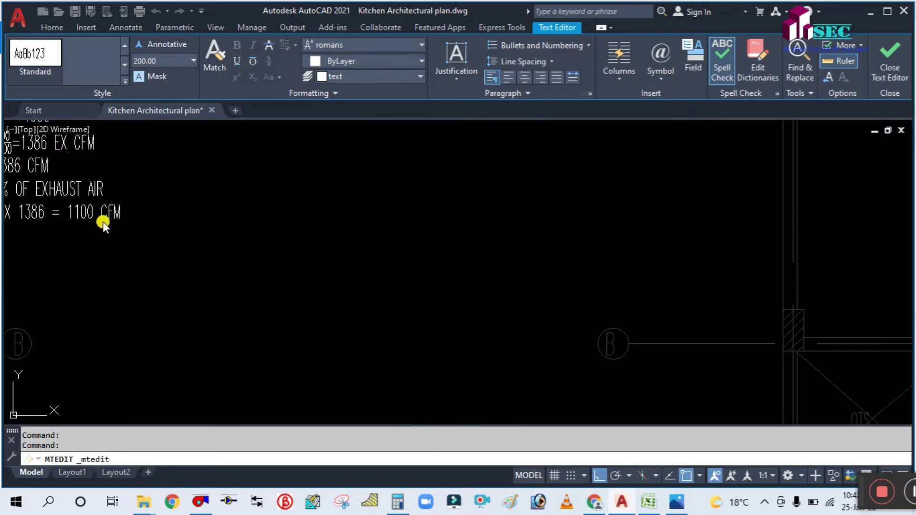
scroll(102, 224, down, 5)
scroll(466, 235, up, 5)
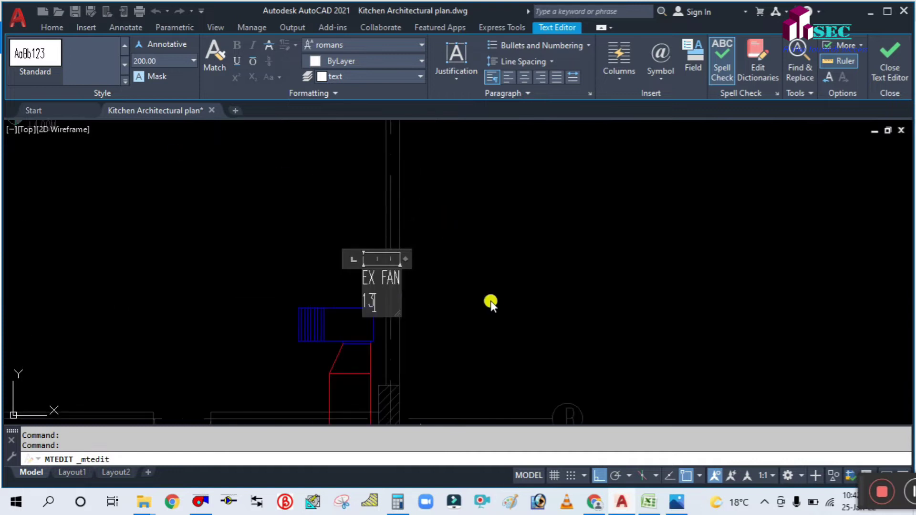
text(86)
key(Return)
text(C)
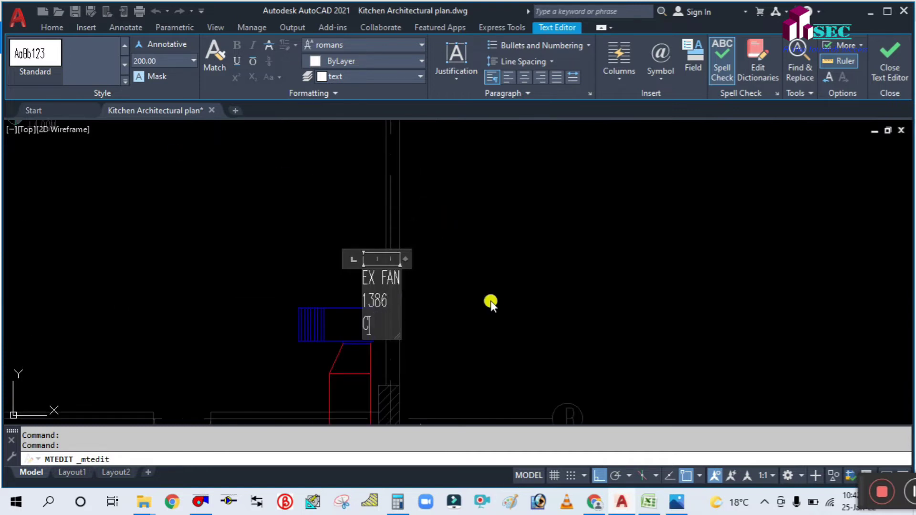
text(FM)
drag(399, 259, 465, 260)
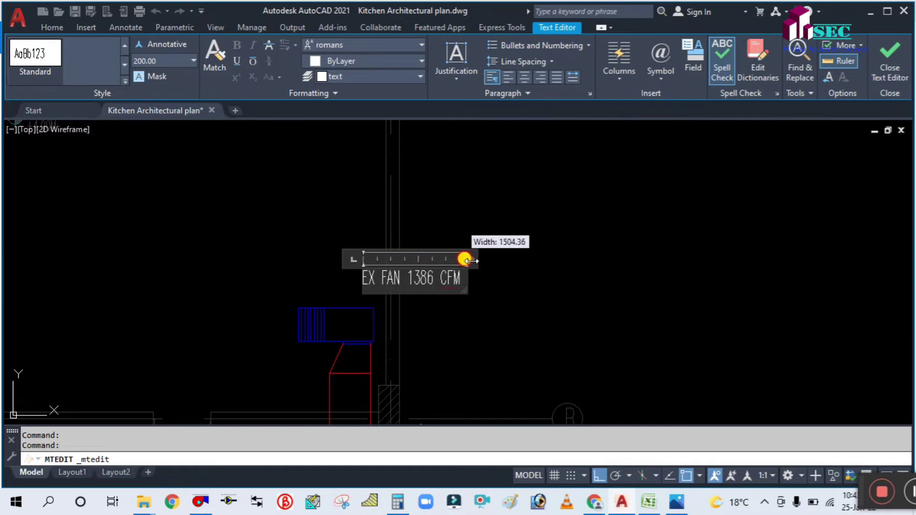
click(503, 291)
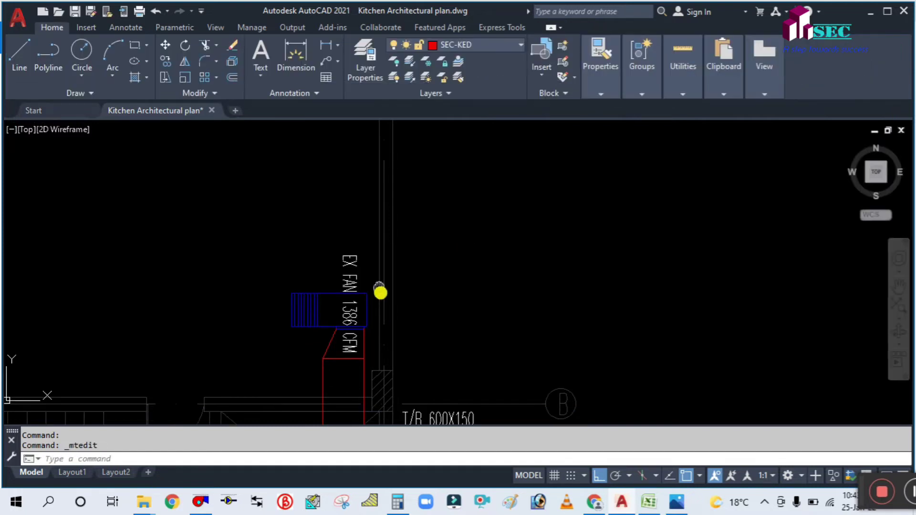
Step: Rotate the EX FAN 1386 CFM label by 90° so it reads horizontally
text(RO)
key(space)
click(335, 215)
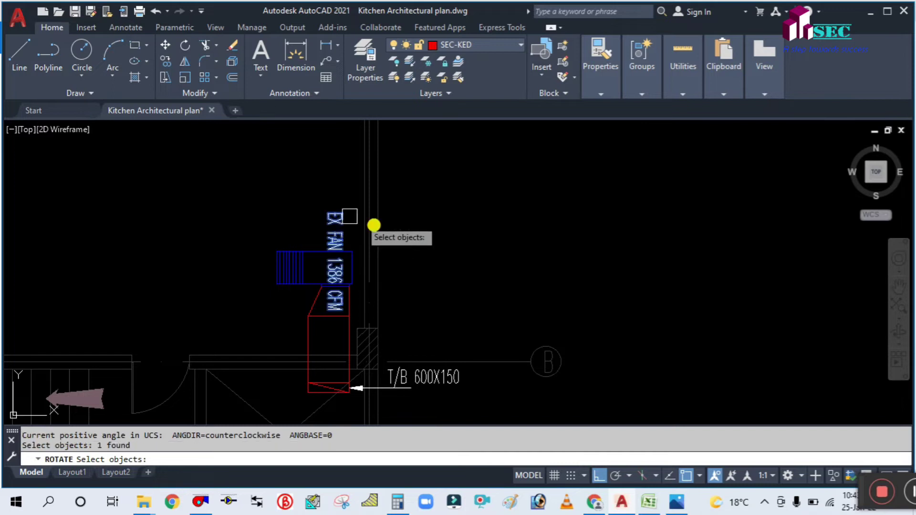
key(space)
click(484, 269)
click(490, 239)
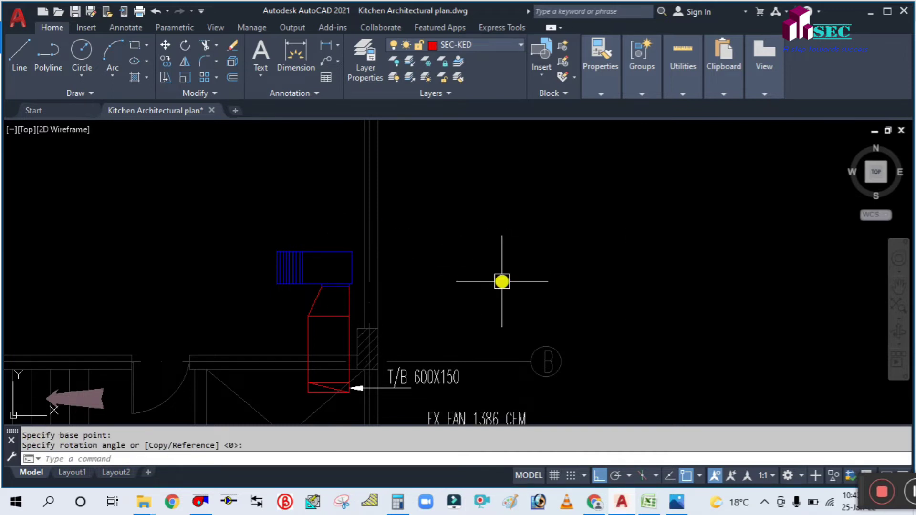
Step: Move the EX FAN 1386 CFM label straight up to a level above the exhaust fan
text(M)
key(space)
click(486, 412)
key(space)
click(591, 403)
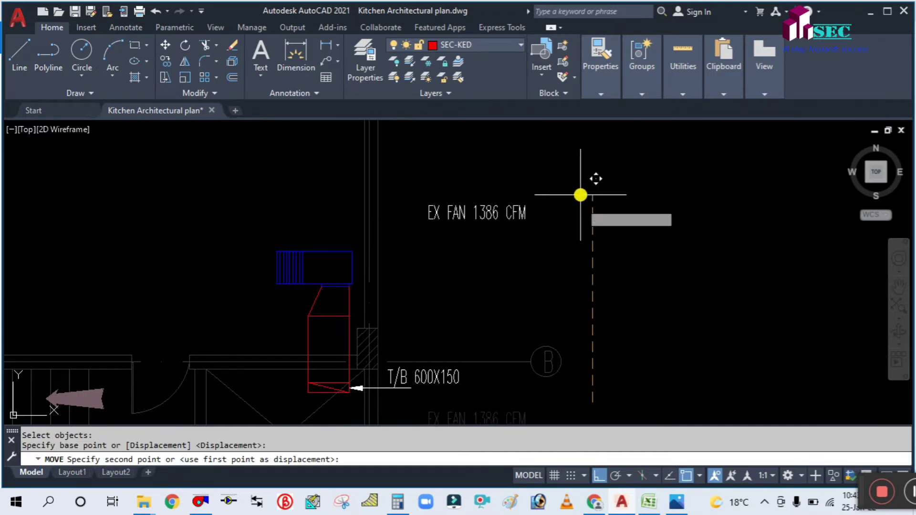
click(579, 196)
Step: Move the EX FAN 1386 CFM label horizontally to the left until it sits over the exhaust fan
key(space)
click(507, 229)
click(510, 177)
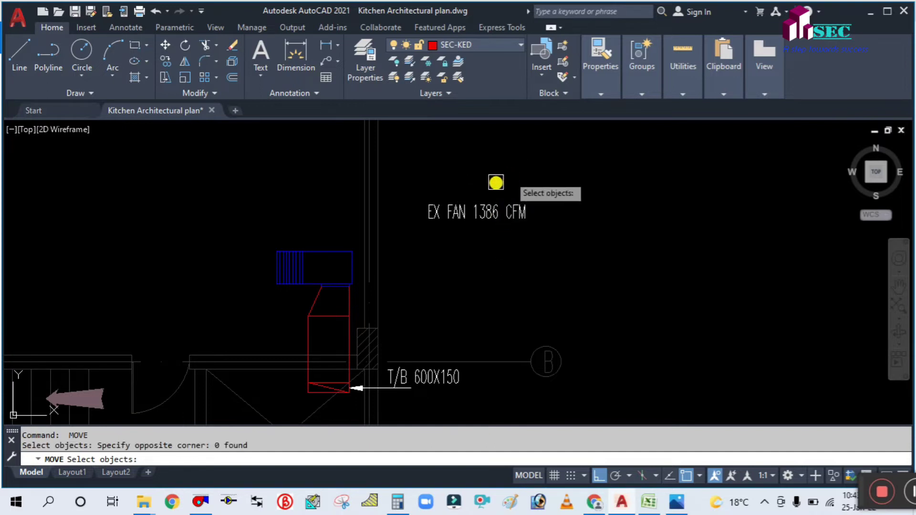
click(480, 210)
key(space)
click(536, 185)
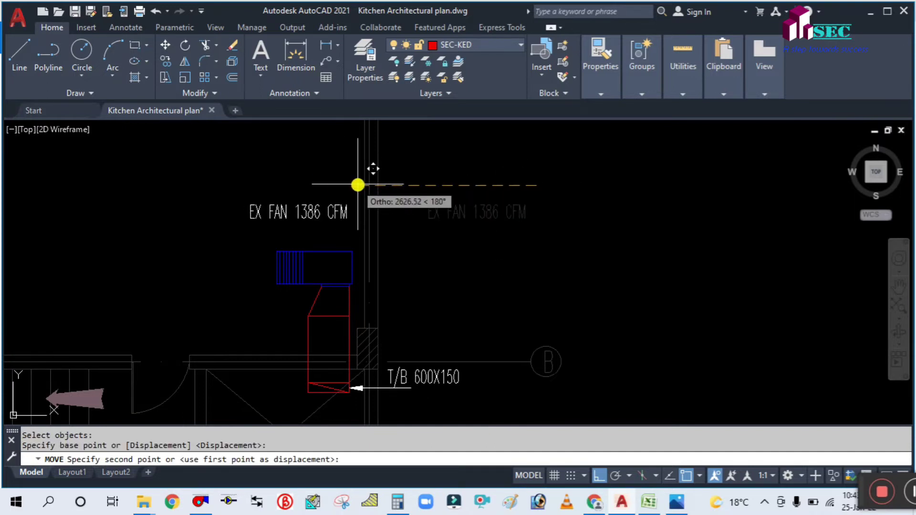
click(365, 192)
Step: Move the EX FAN 1386 CFM label straight down to just above the fan outline
middle_drag(262, 237, 286, 244)
key(space)
click(310, 215)
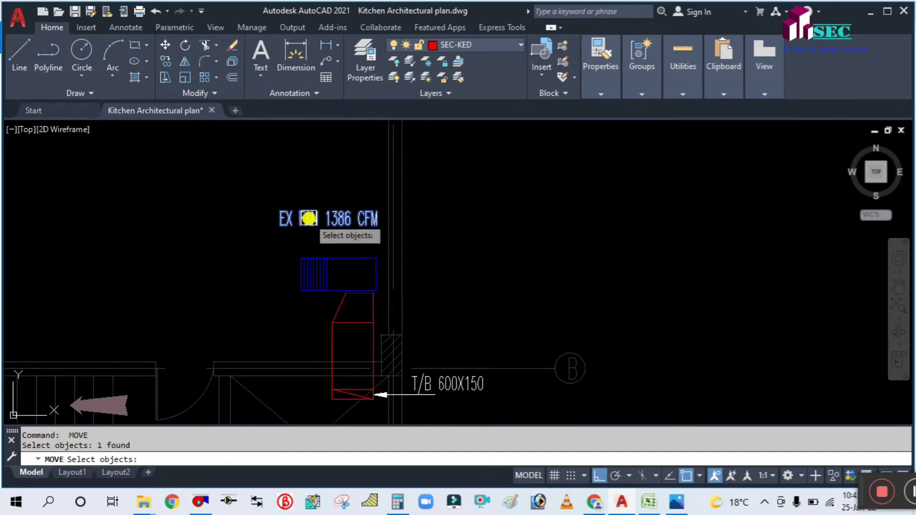
key(space)
click(287, 179)
click(286, 200)
Step: Break the fan label into two lines, EX FAN and 1386 CFM
click(327, 240)
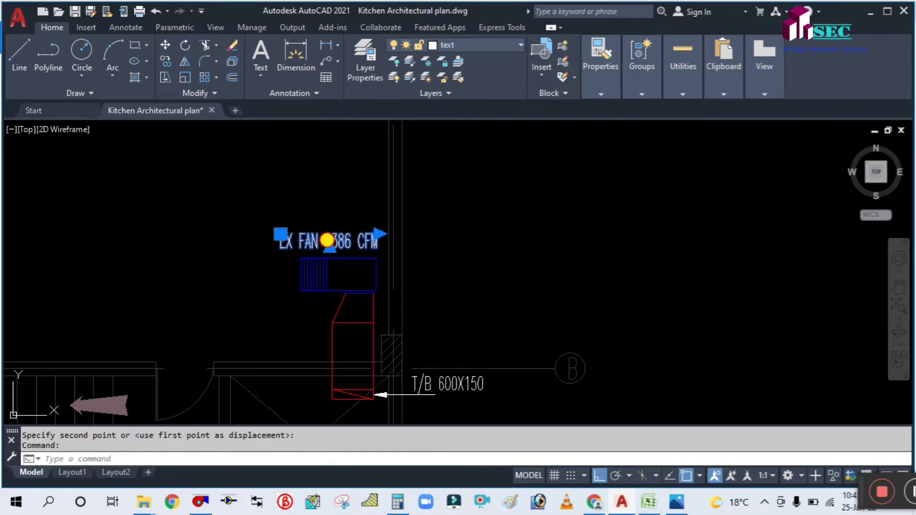
double_click(324, 244)
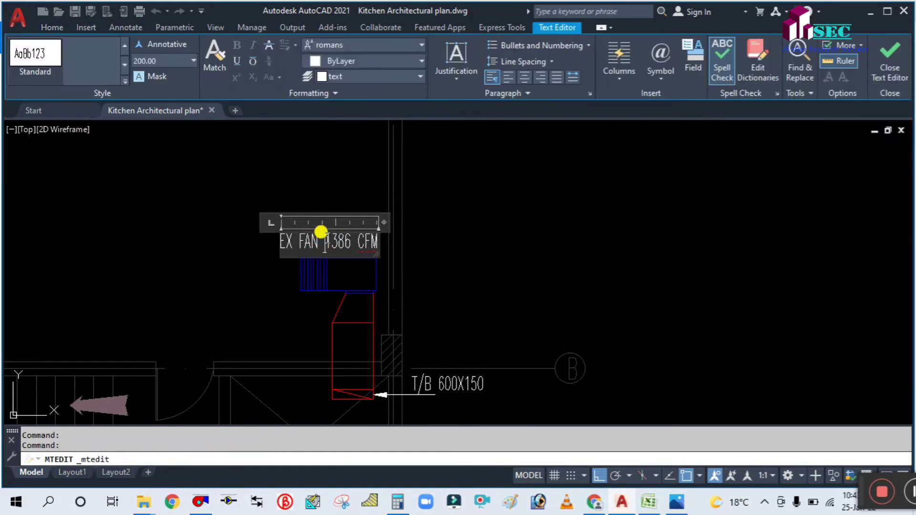
key(Return)
click(219, 273)
Step: Move the two-line EX FAN 1386 CFM label straight up, clear of the exhaust fan outline
text(M)
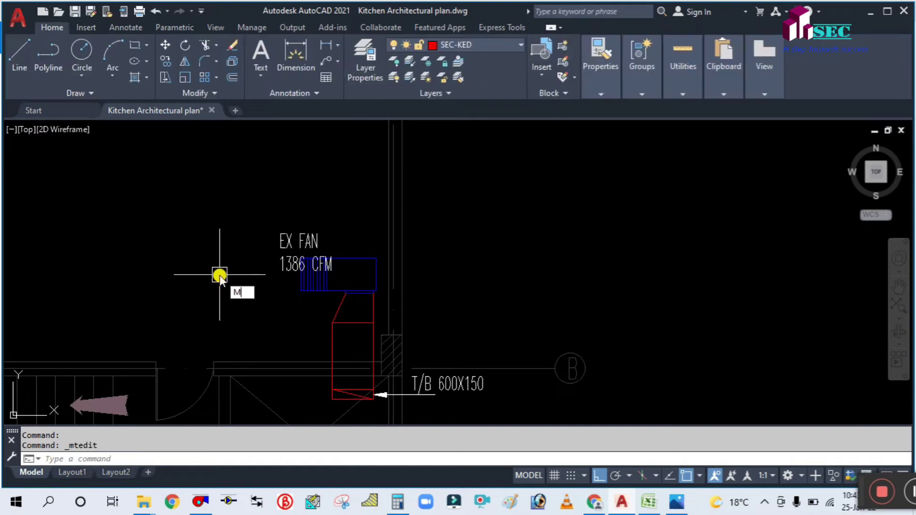
key(space)
click(279, 235)
key(space)
click(224, 256)
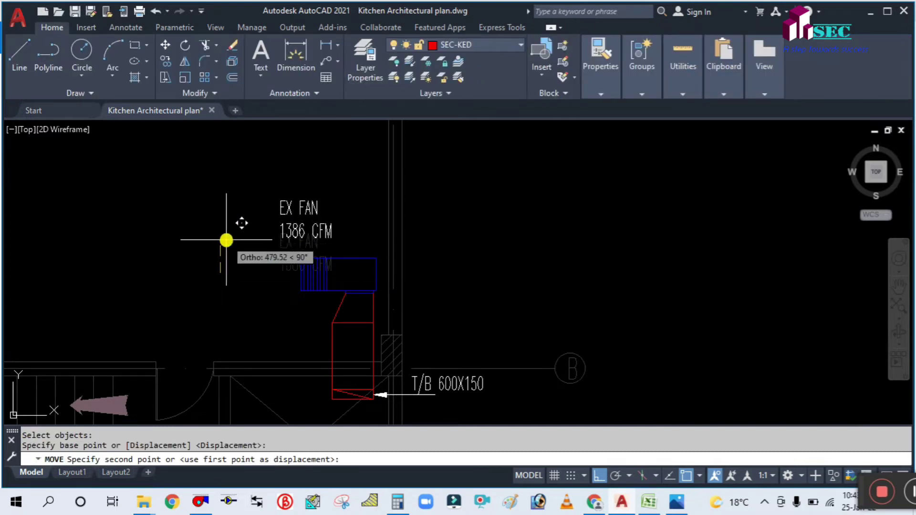
click(271, 218)
Step: Move the EX FAN 1386 CFM label horizontally to the right by about 470 so it sits centred over the fan
key(space)
click(284, 207)
key(space)
click(268, 180)
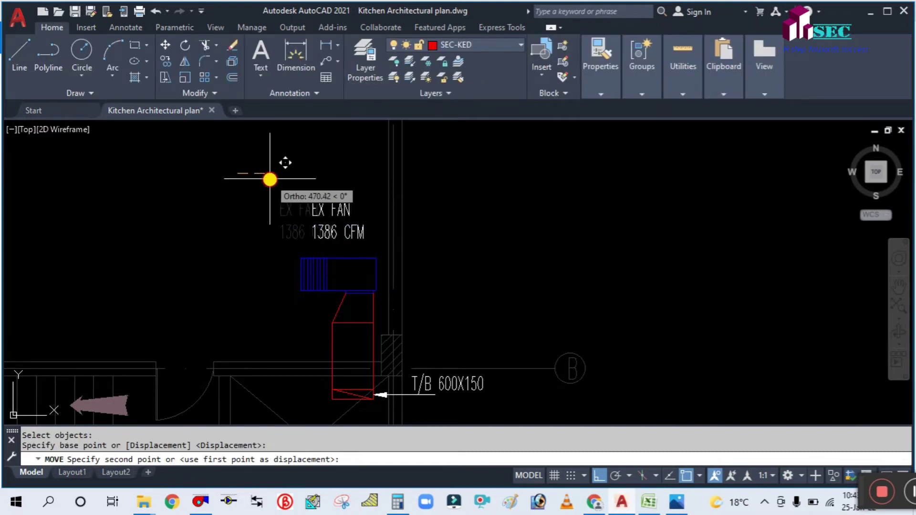
click(301, 180)
scroll(515, 206, down, 2)
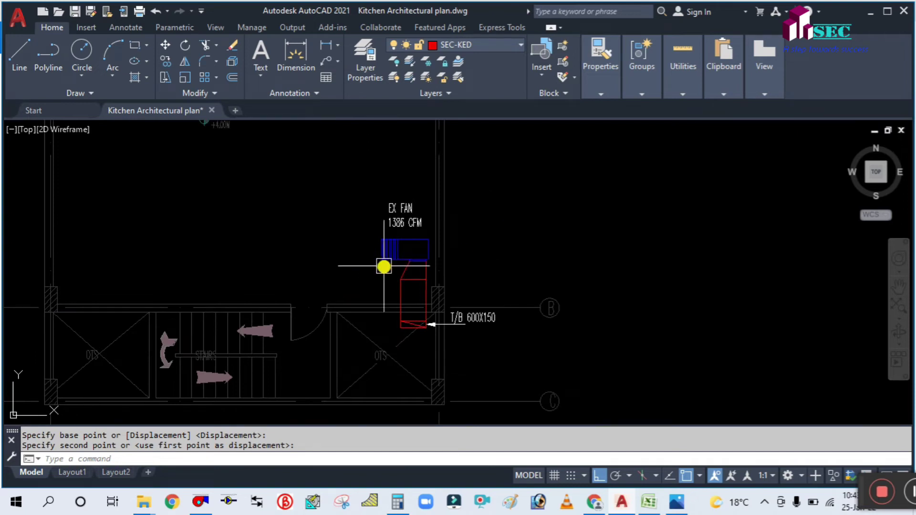
Step: Review the labelled fan connection, then examine the KED 600 X 150 duct and its T/A 600X150 drop on the kitchen plan
middle_drag(384, 266, 430, 227)
scroll(453, 200, up, 1)
scroll(470, 173, up, 1)
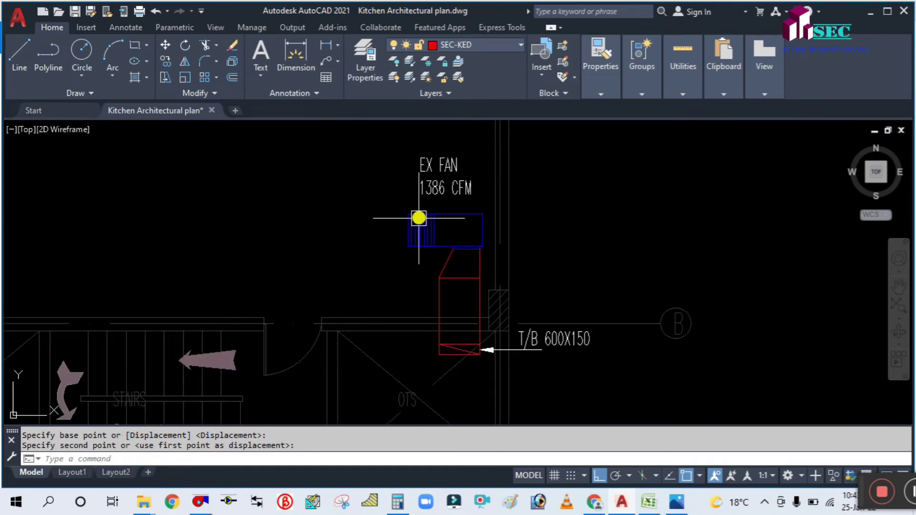
scroll(458, 236, down, 5)
middle_drag(400, 219, 557, 219)
scroll(223, 209, up, 4)
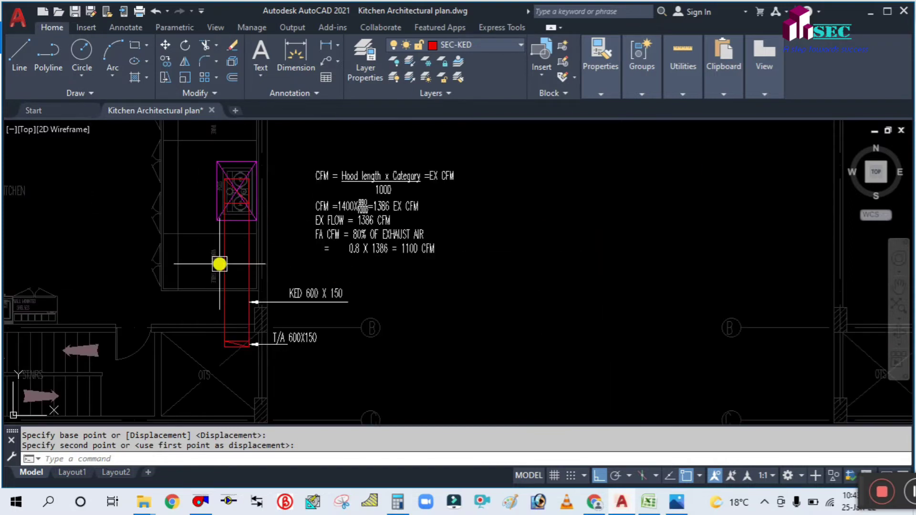
scroll(219, 263, up, 2)
middle_drag(261, 257, 347, 262)
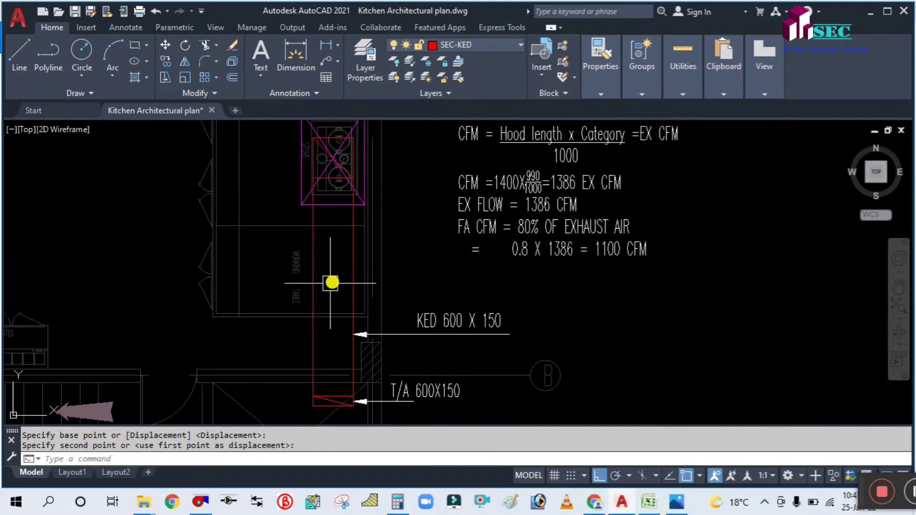
middle_drag(324, 301, 337, 280)
scroll(349, 355, up, 4)
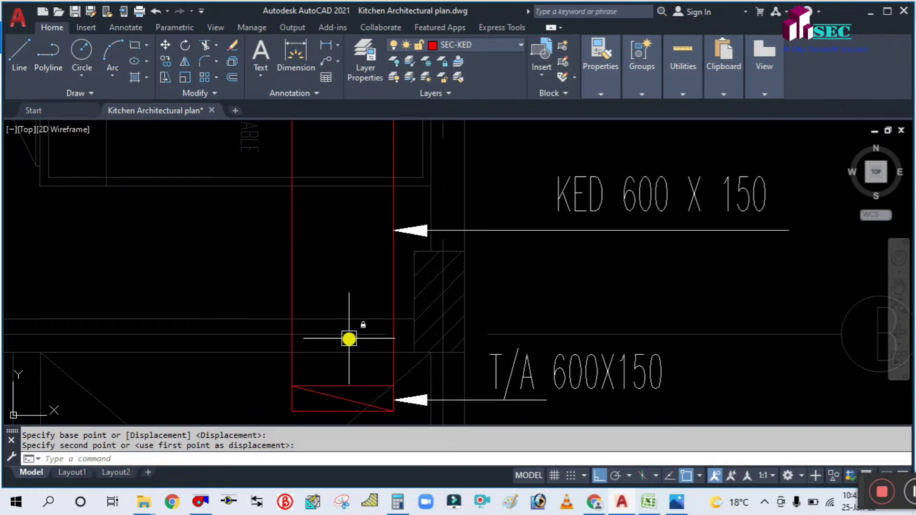
scroll(350, 273, down, 4)
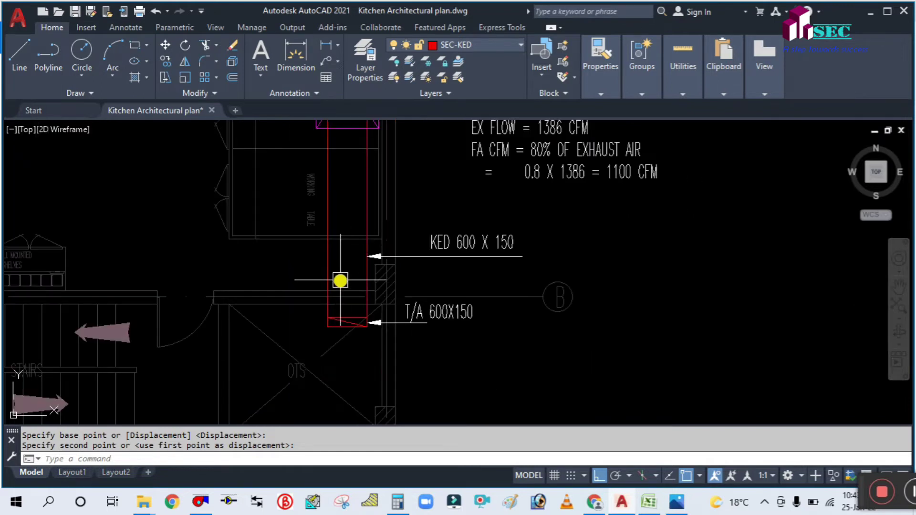
middle_drag(340, 280, 342, 313)
Step: Measure the straight duct length from the T/A drop's upper edge to the duct line under the hood with a linear dimension
text(DIM)
text(LI)
key(Return)
scroll(334, 342, up, 2)
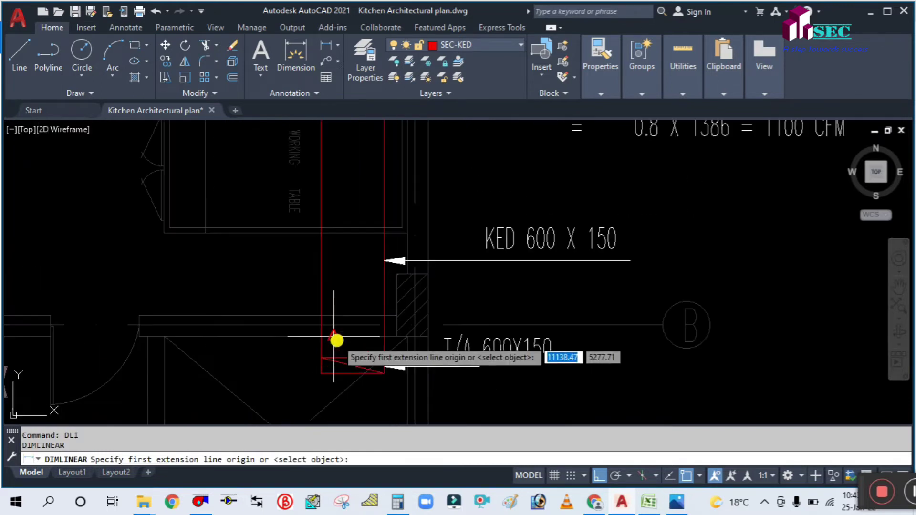
click(355, 359)
scroll(353, 266, down, 3)
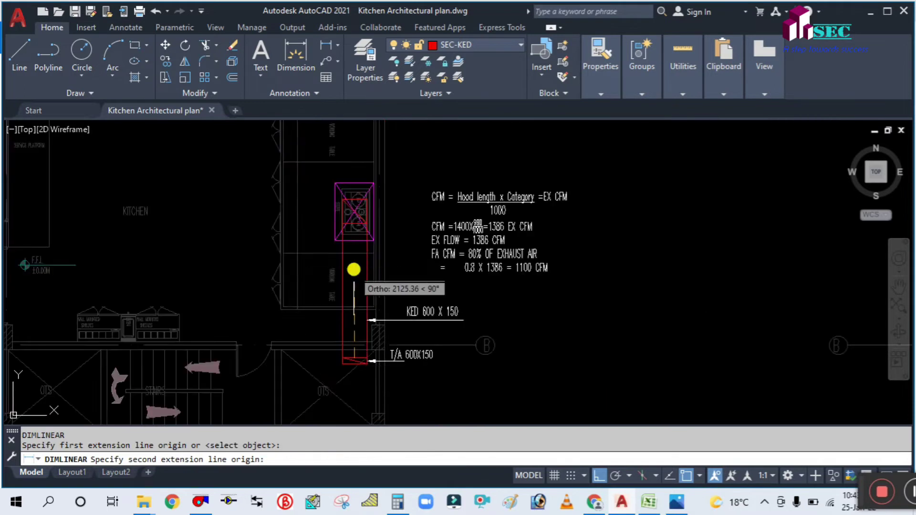
scroll(352, 198, up, 6)
scroll(354, 268, down, 6)
scroll(350, 219, up, 5)
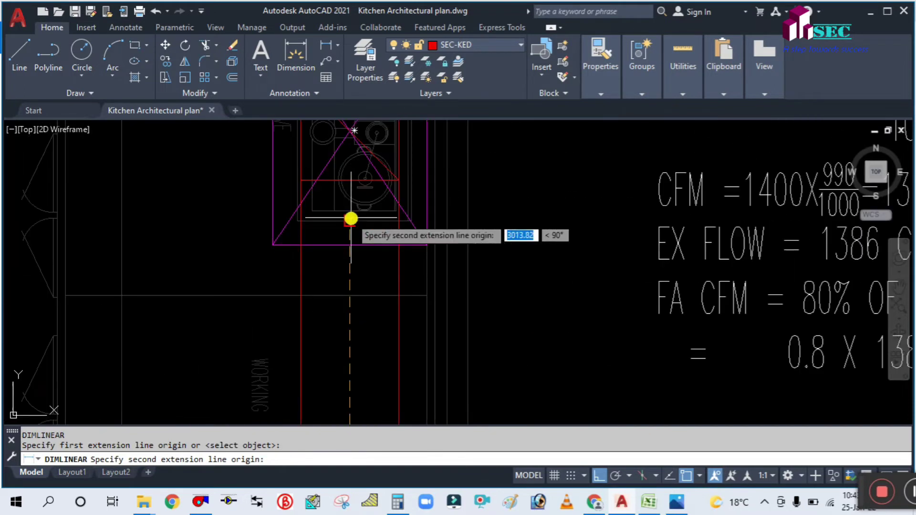
click(348, 181)
scroll(377, 191, down, 6)
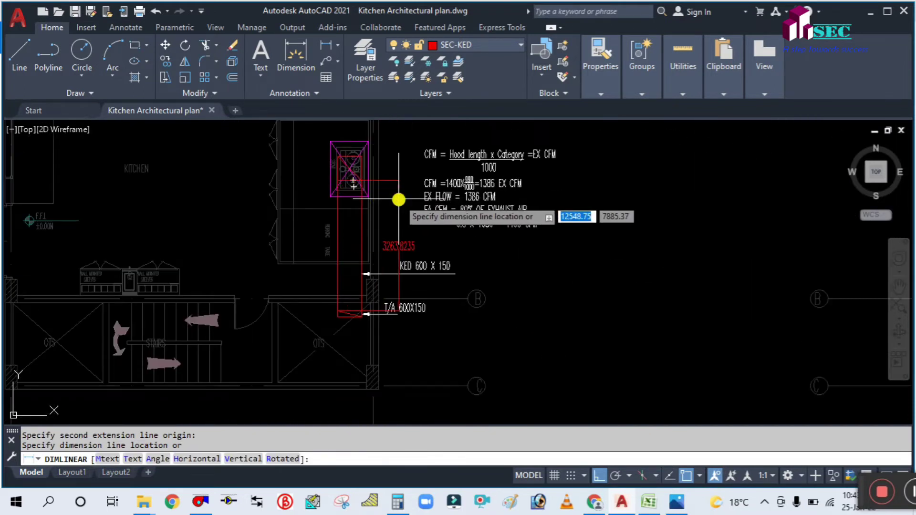
scroll(399, 198, up, 4)
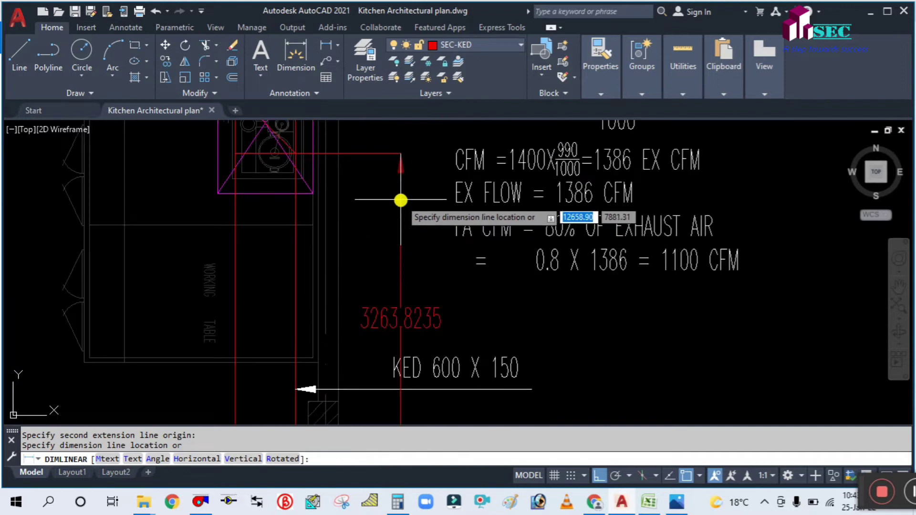
key(Escape)
Step: Offset the upper edge line of the T/A 600X150 drop 1220 upward along the duct to mark the first duct joint
scroll(352, 307, down, 3)
scroll(320, 272, up, 3)
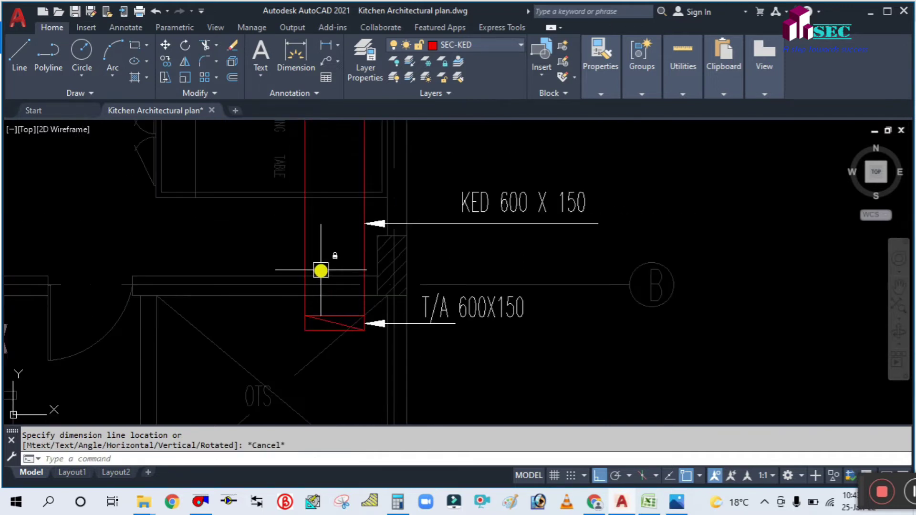
middle_drag(321, 270, 352, 293)
text(o)
key(Return)
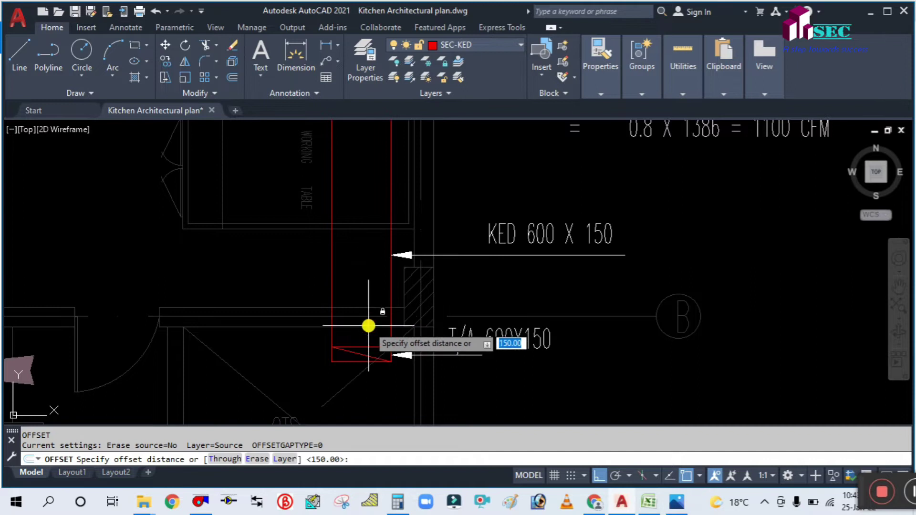
text(1220)
key(Return)
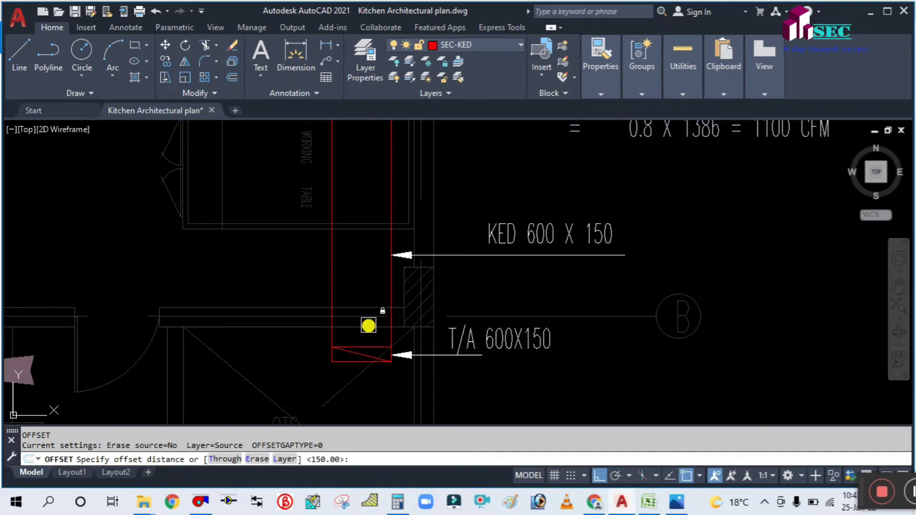
scroll(391, 342, up, 2)
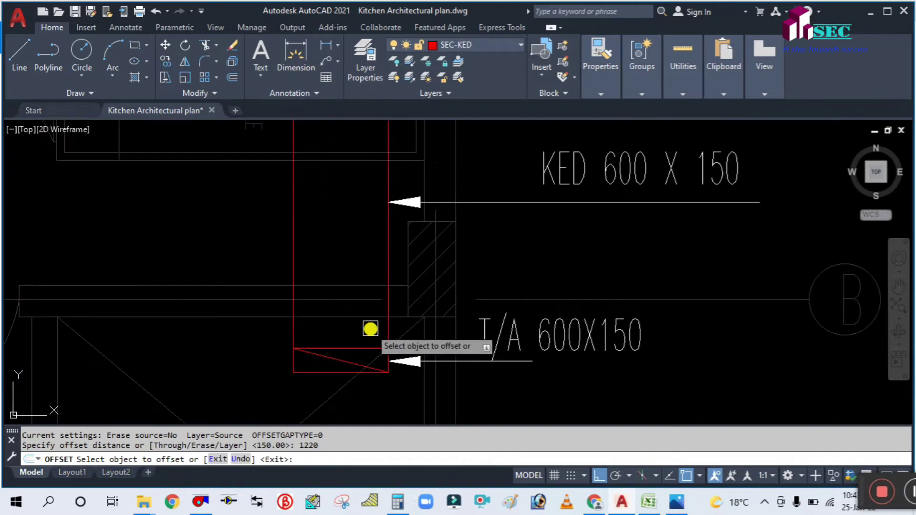
middle_drag(370, 327, 376, 339)
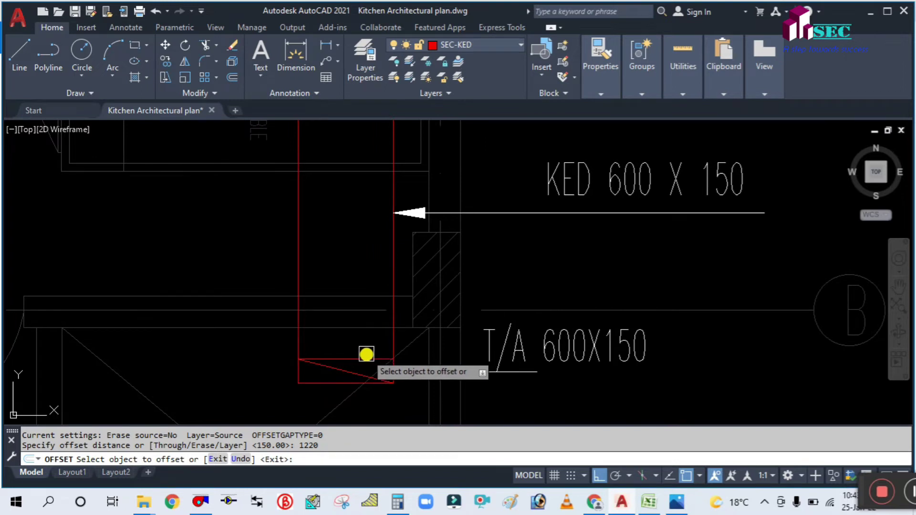
click(367, 354)
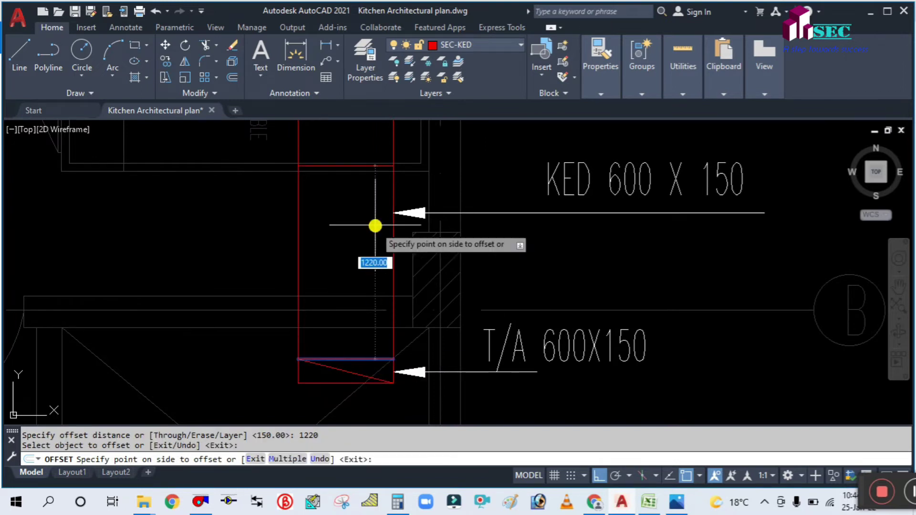
click(371, 223)
middle_drag(351, 212, 360, 326)
scroll(358, 286, up, 4)
key(Return)
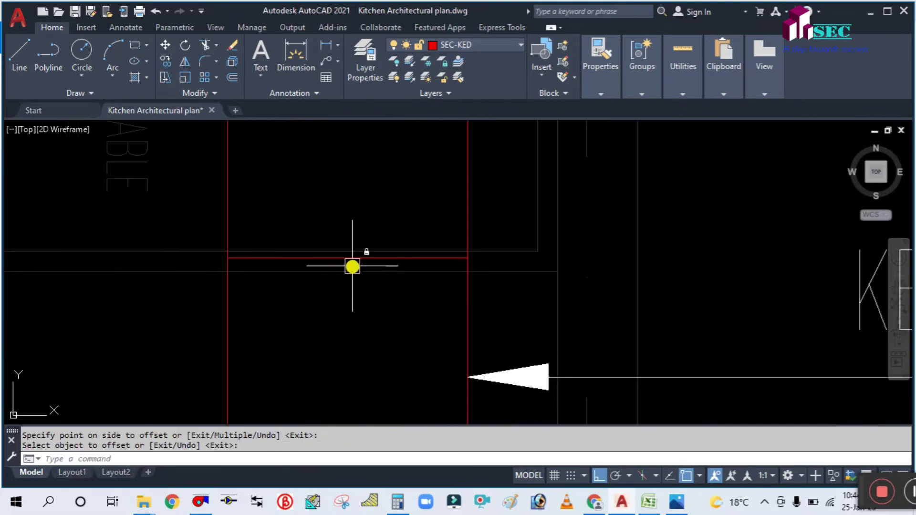
Step: Offset the first duct joint line upward by the same 1220 distance to mark the second joint
key(Return)
key(Return)
click(353, 255)
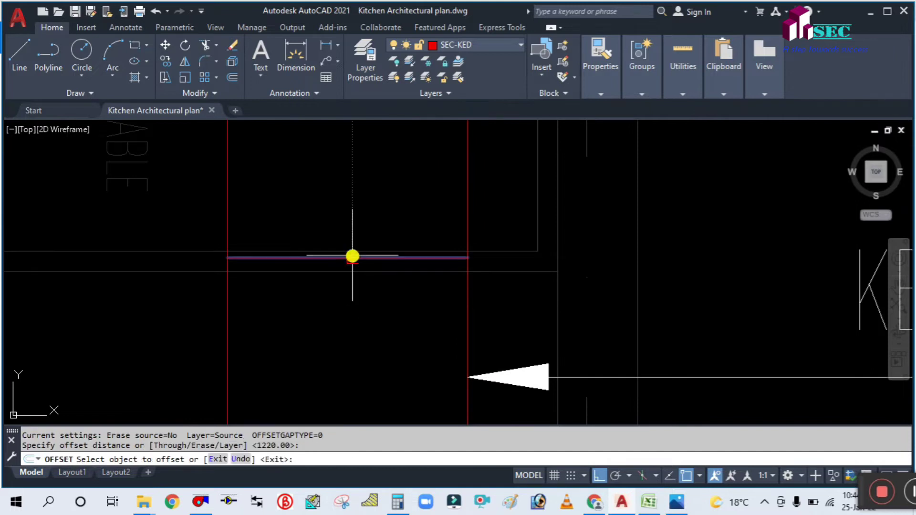
click(354, 197)
scroll(350, 254, down, 4)
middle_drag(359, 179, 361, 334)
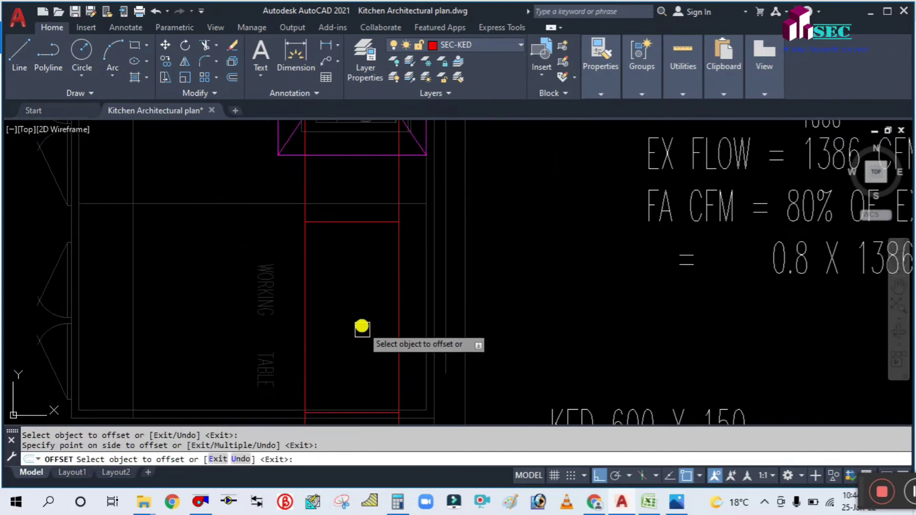
scroll(364, 281, down, 2)
mouse_move(361, 287)
middle_down()
mouse_move(359, 314)
mouse_move(413, 253)
middle_up()
key(Escape)
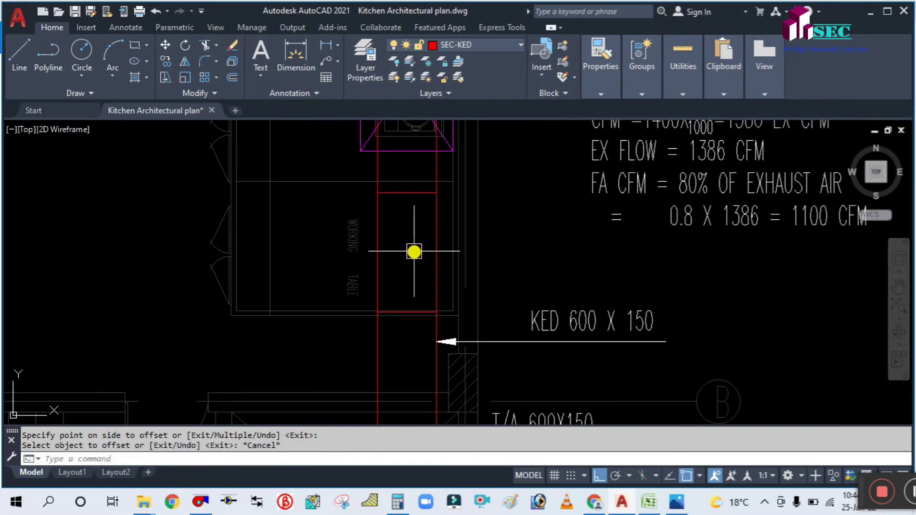
Step: Examine the jointed kitchen exhaust duct, the exhaust and fresh air CFM calculations, and the two plans side by side
scroll(414, 251, down, 2)
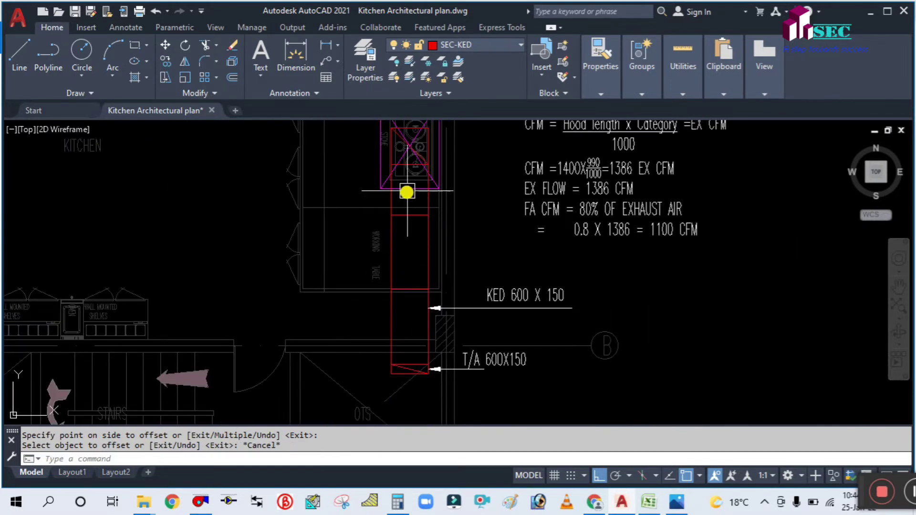
scroll(407, 191, up, 2)
middle_drag(433, 262, 409, 235)
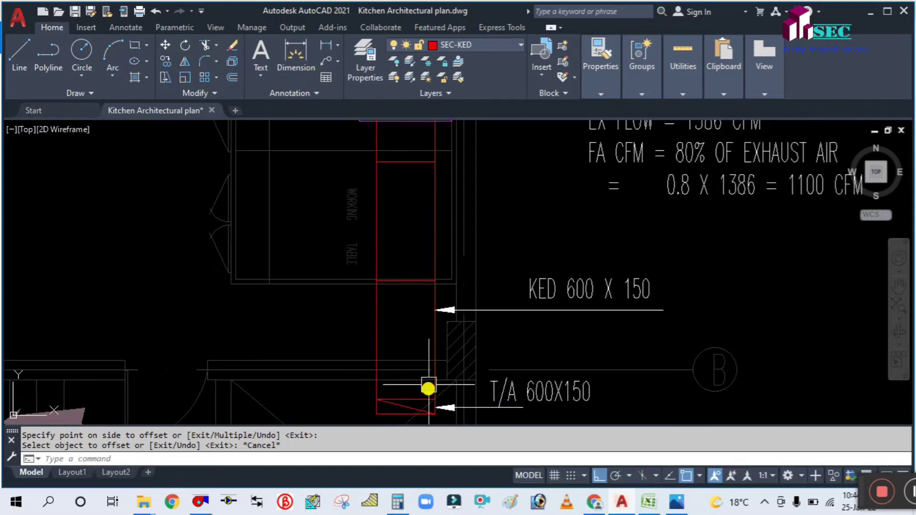
scroll(418, 321, down, 2)
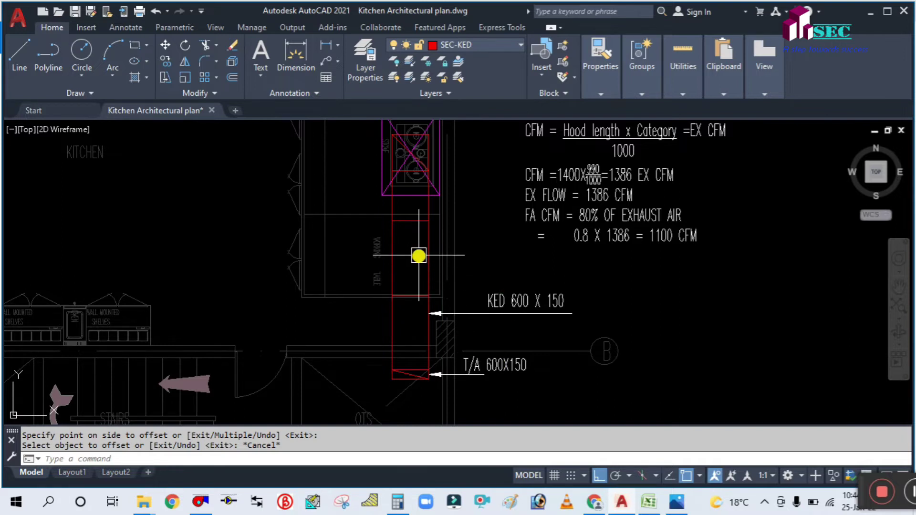
scroll(418, 256, down, 2)
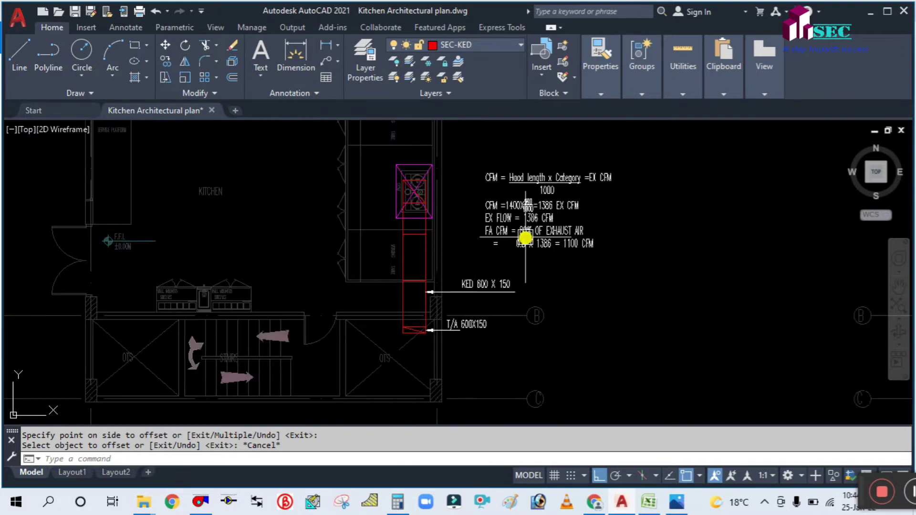
scroll(525, 237, up, 4)
scroll(458, 198, down, 2)
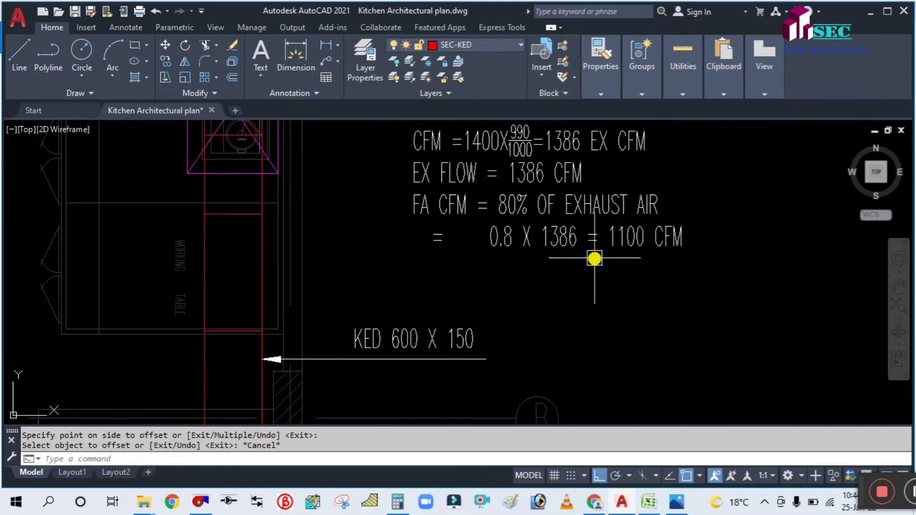
scroll(594, 258, down, 2)
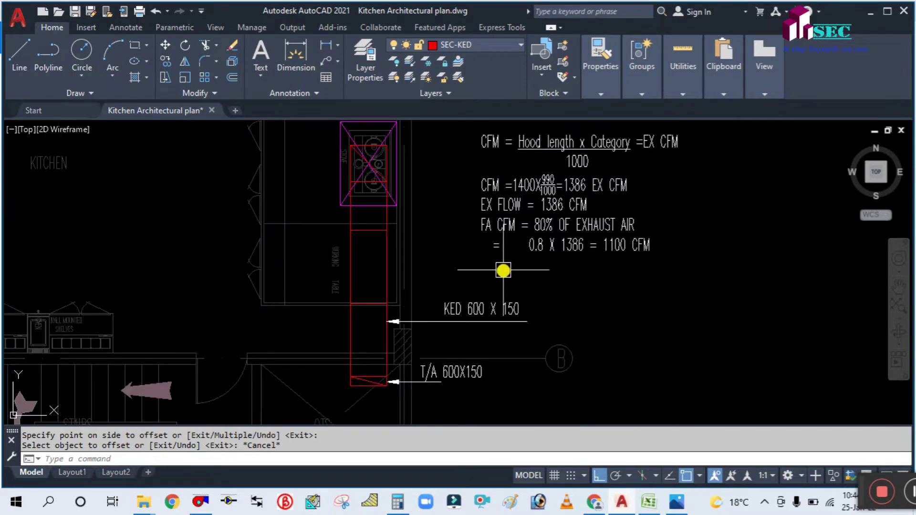
scroll(452, 289, down, 2)
scroll(474, 262, down, 2)
middle_drag(558, 308, 439, 270)
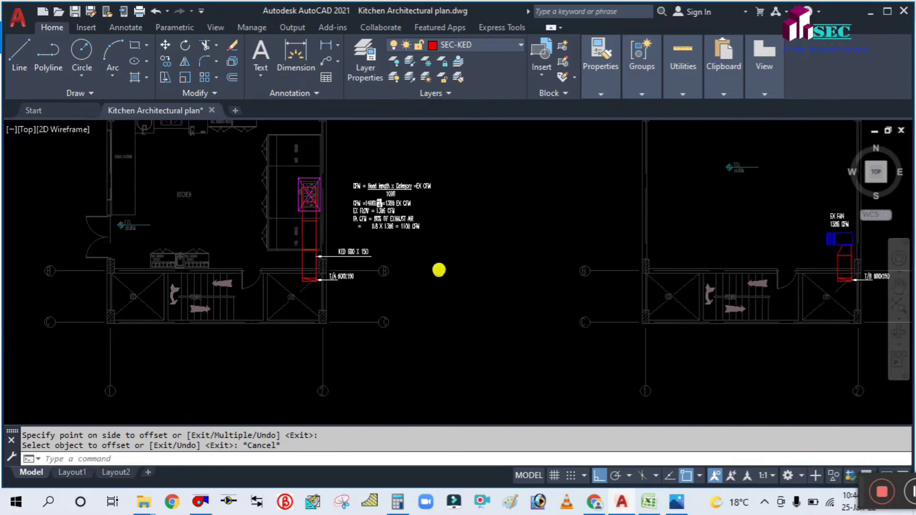
scroll(443, 270, down, 2)
scroll(358, 231, up, 4)
scroll(357, 231, up, 1)
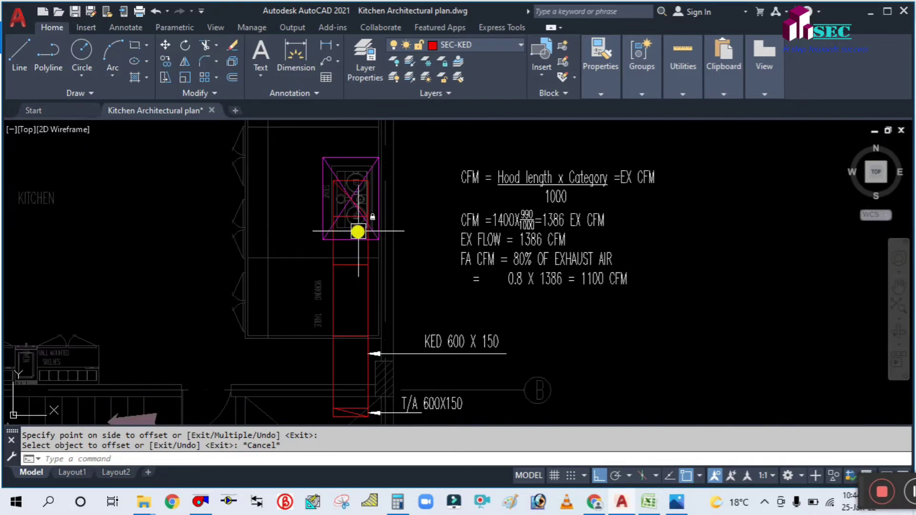
scroll(446, 263, down, 1)
middle_drag(446, 262, 643, 322)
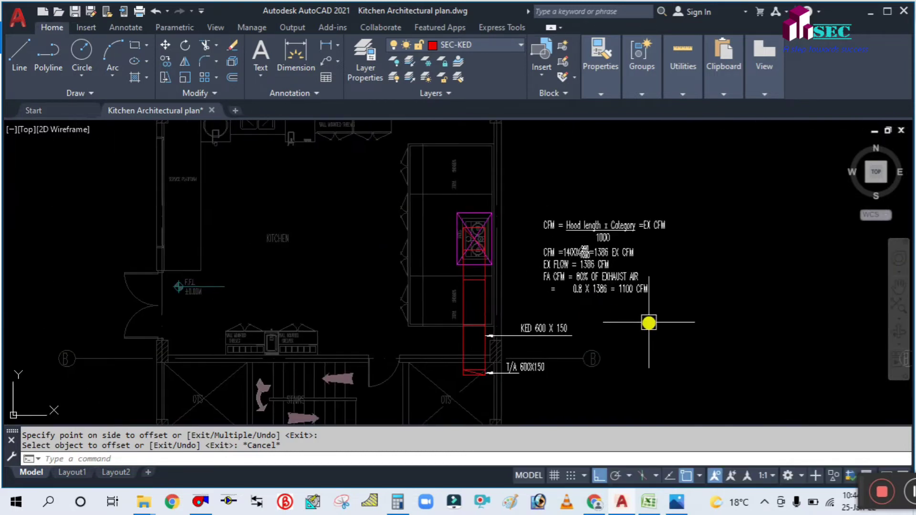
Step: Create a cyan layer named SEC-KEV-FAD for the fresh air duct and make it the current layer
key(Return)
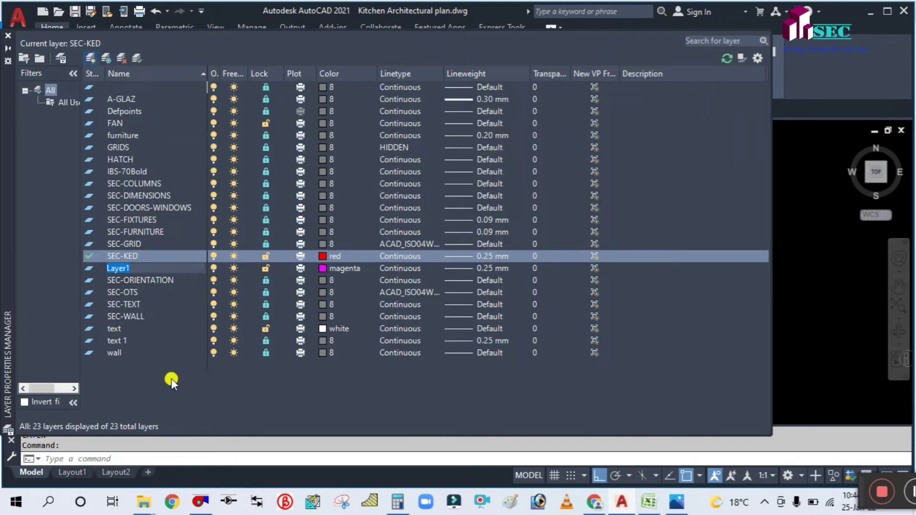
text(SEC-KEV-FAD)
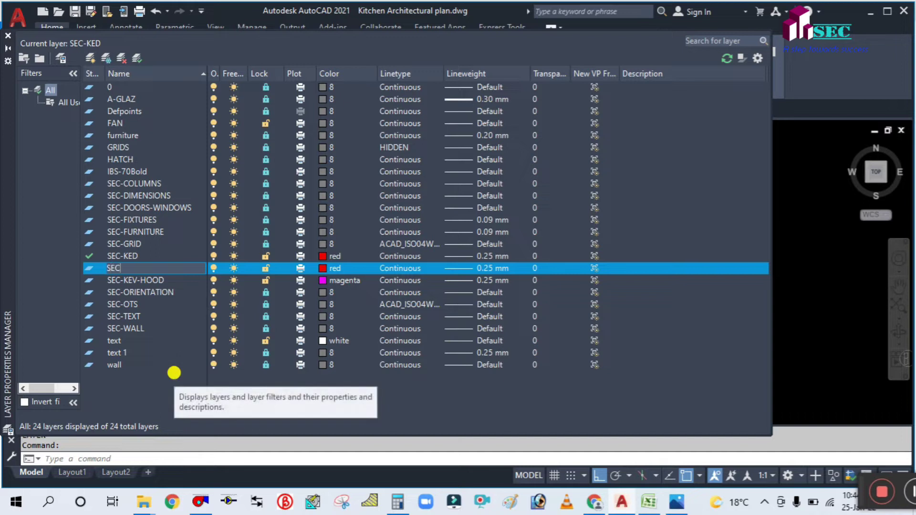
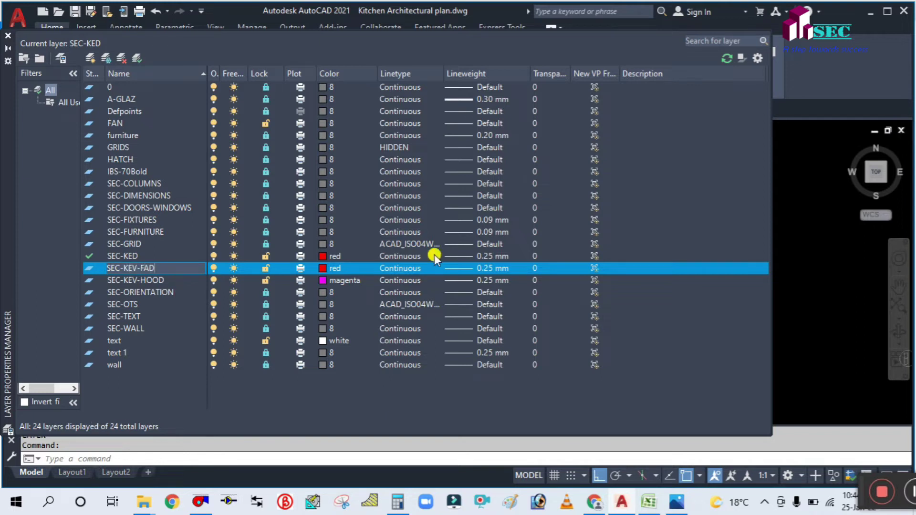
click(320, 267)
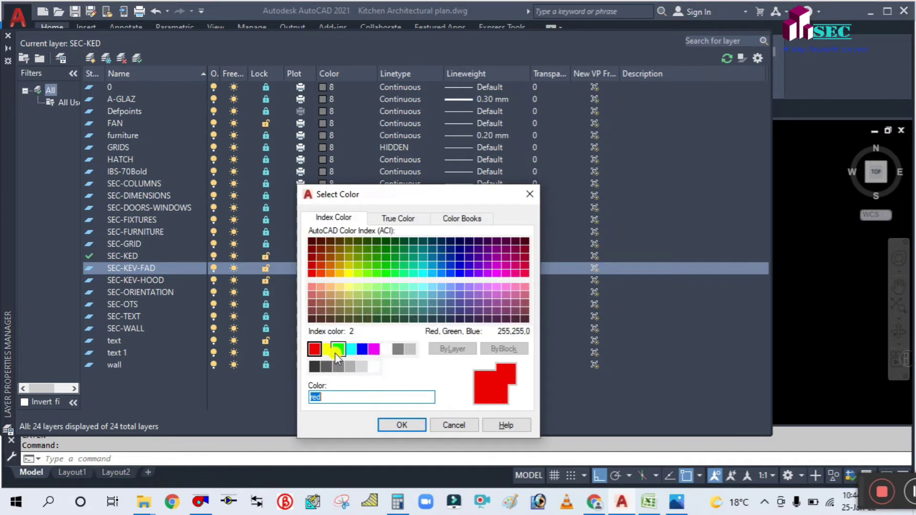
click(351, 349)
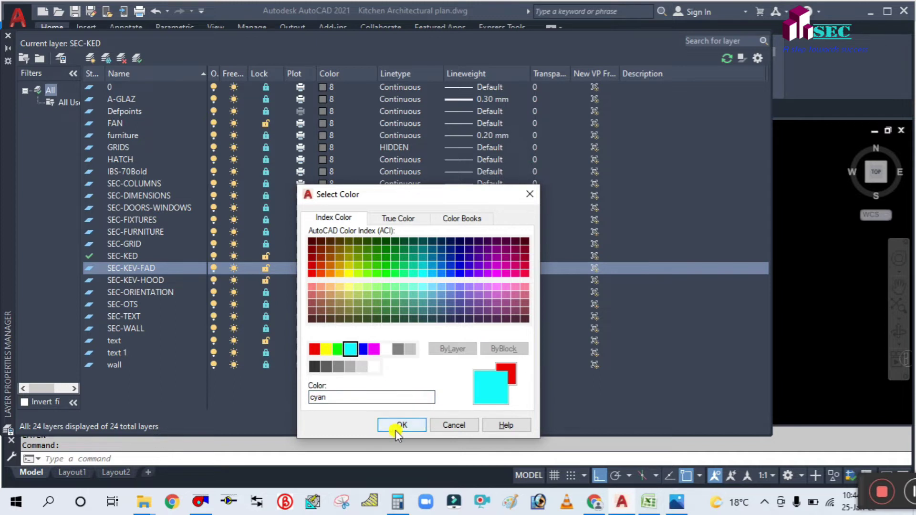
click(399, 425)
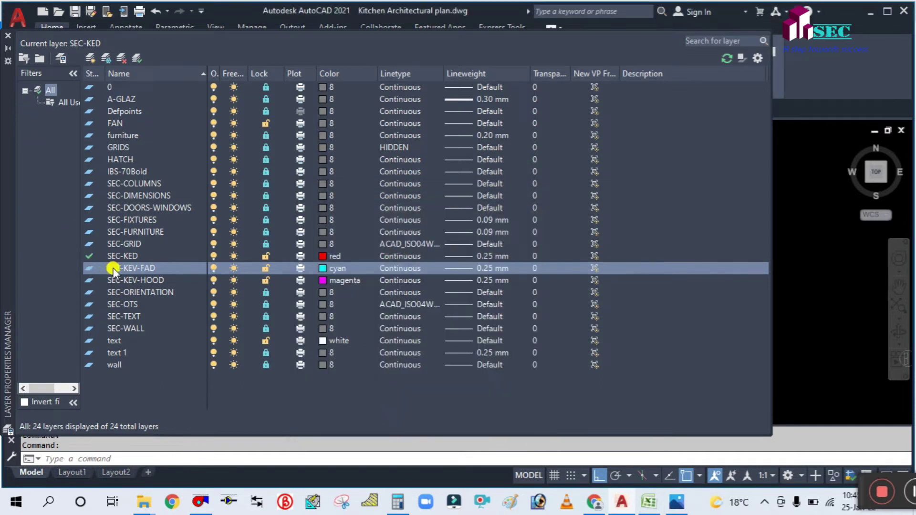
double_click(91, 268)
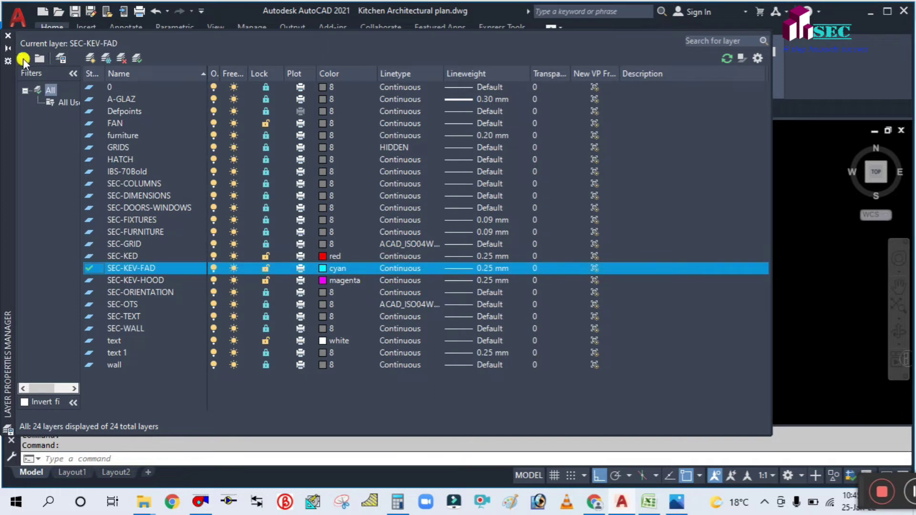
click(8, 35)
Step: Switch to the McQuay DuctSizer, change it to US units and set the flow rate to 1100 cfm
middle_drag(341, 263, 359, 177)
scroll(580, 203, up, 5)
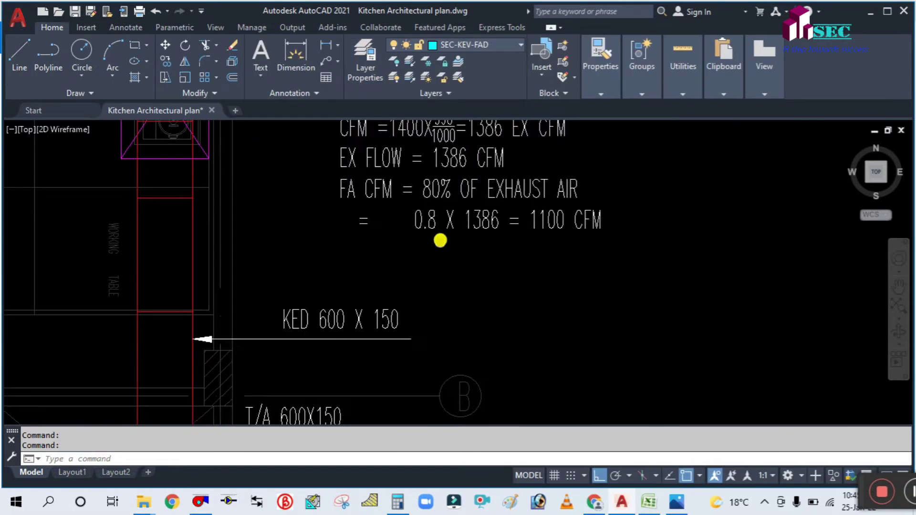
click(202, 501)
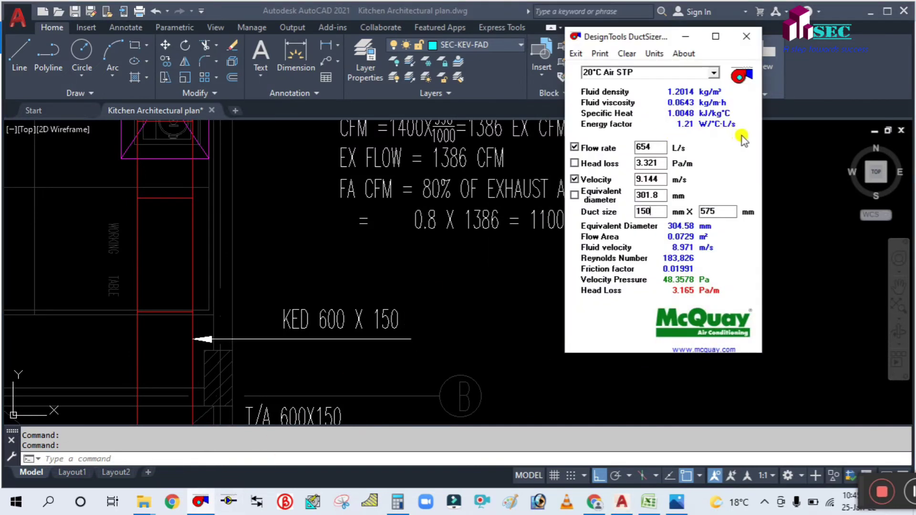
click(653, 53)
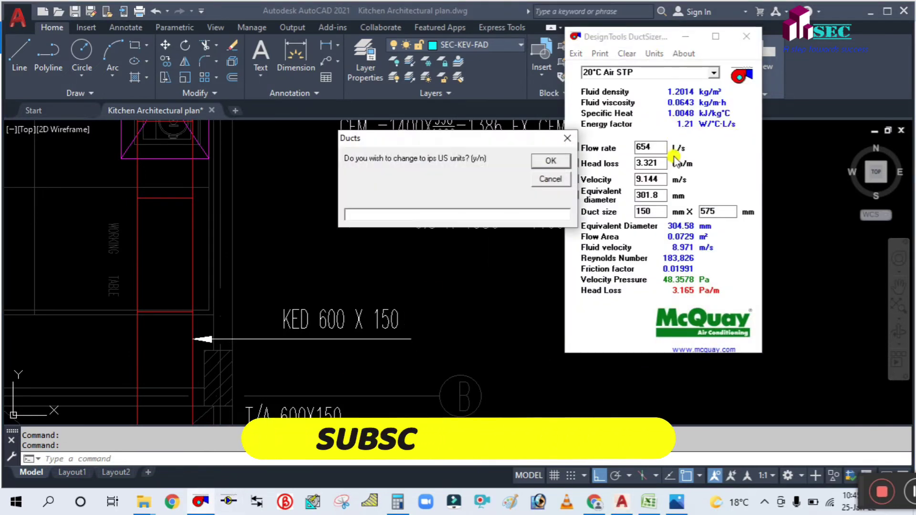
text(y)
key(Return)
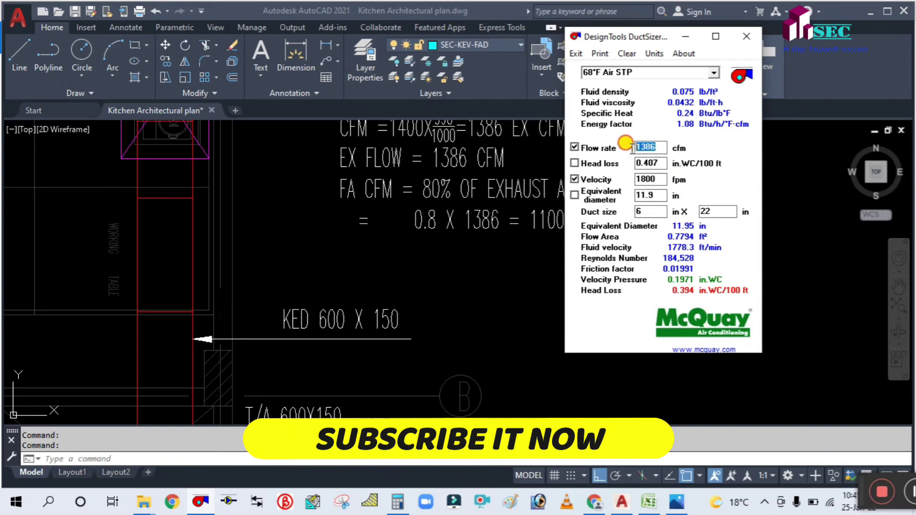
text(1100)
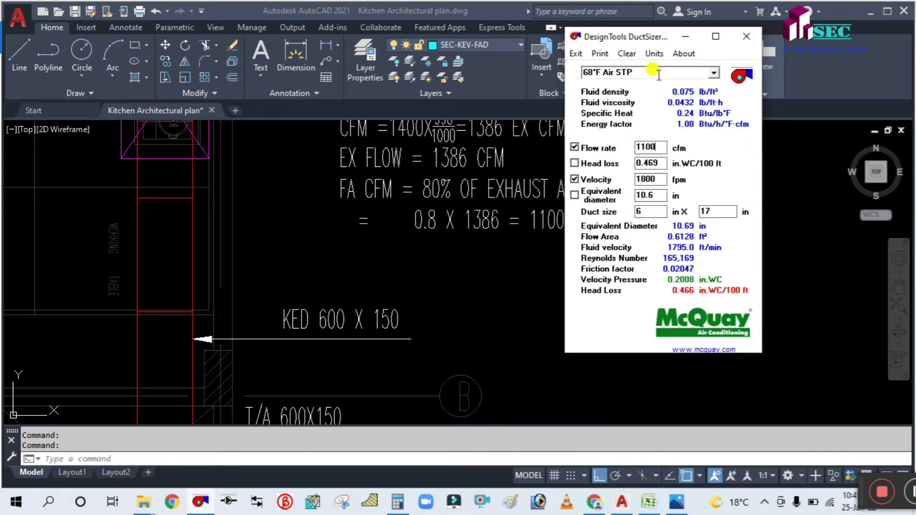
Step: Convert the duct sizer back to metric units, check the resulting duct size and return to the AutoCAD drawing
click(655, 53)
text(y)
key(Return)
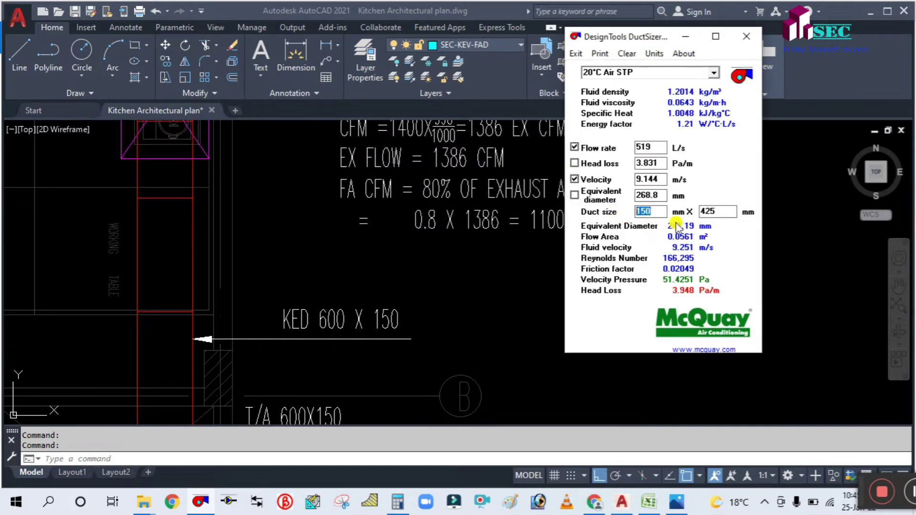
click(685, 37)
Step: Draw a vertical centreline for the fresh air duct from beside the hood, through the wall, down into the OTS
scroll(372, 191, down, 4)
scroll(335, 231, up, 3)
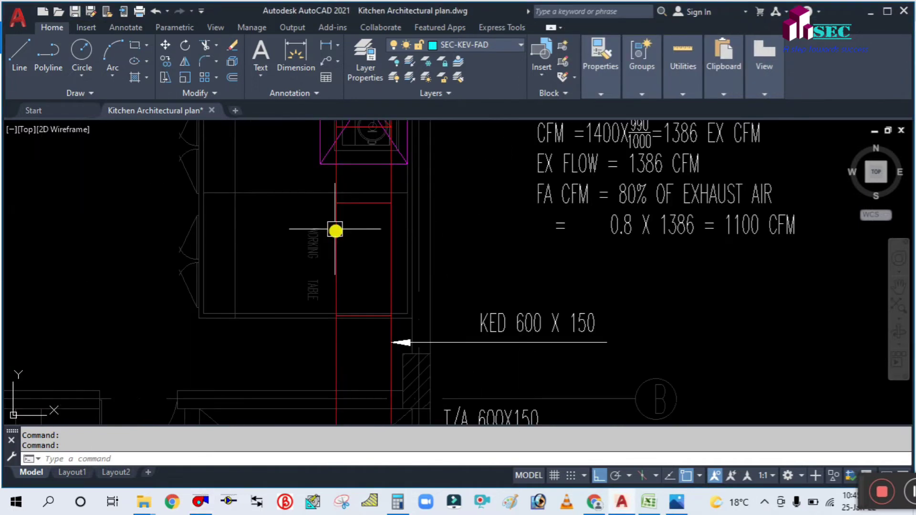
scroll(336, 230, down, 4)
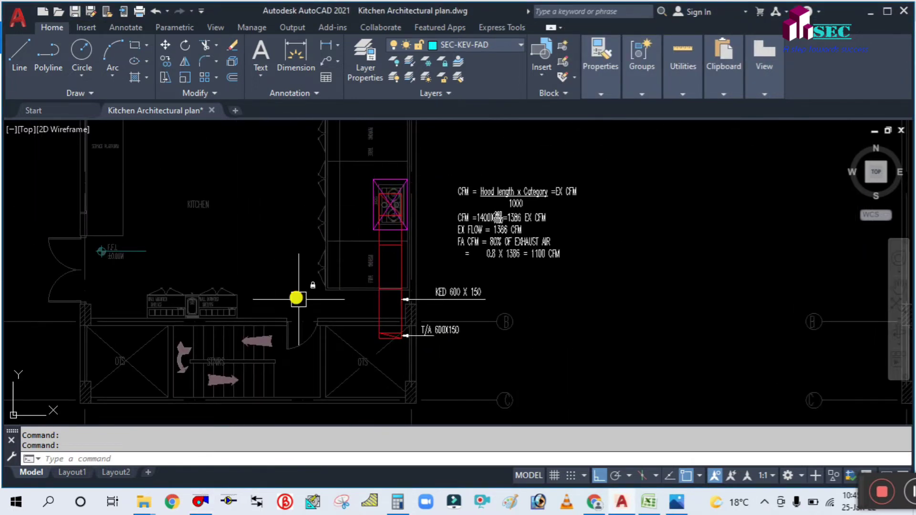
middle_drag(333, 256, 338, 297)
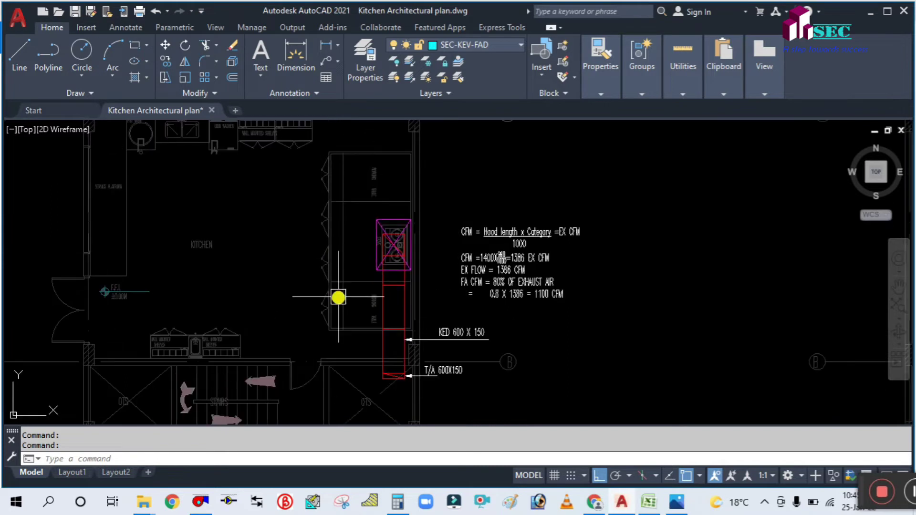
scroll(343, 229, up, 4)
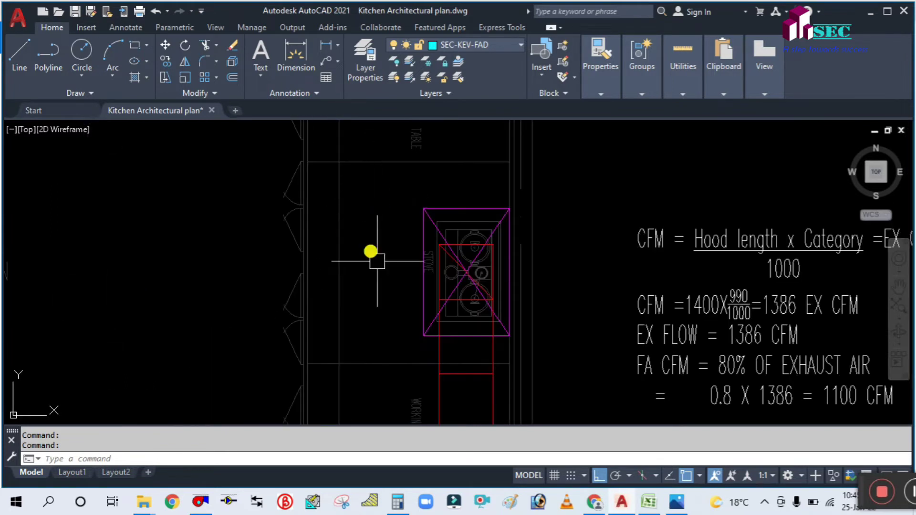
middle_drag(384, 239, 396, 220)
text(L)
key(Return)
scroll(387, 210, down, 4)
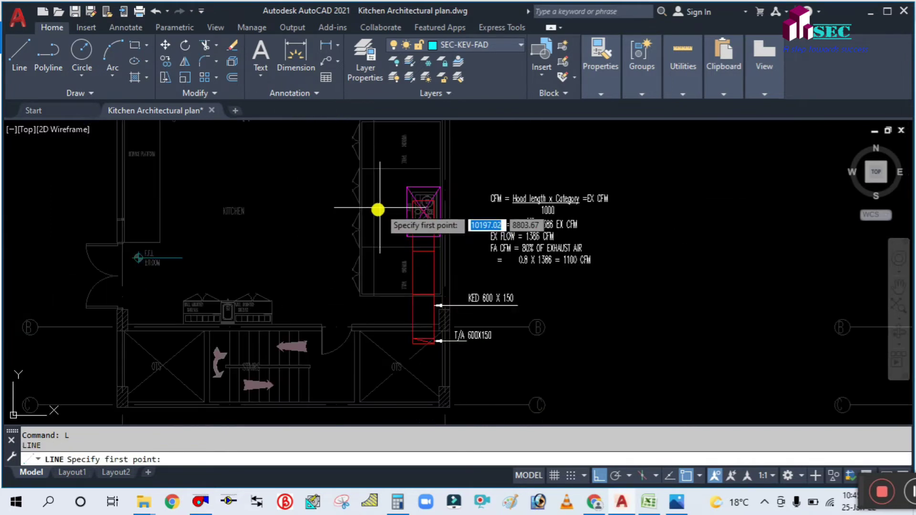
scroll(383, 211, up, 2)
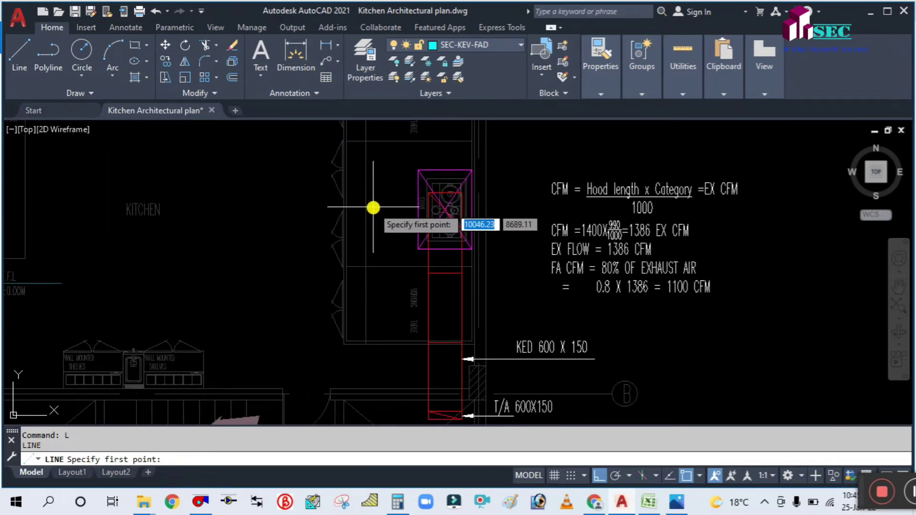
click(373, 207)
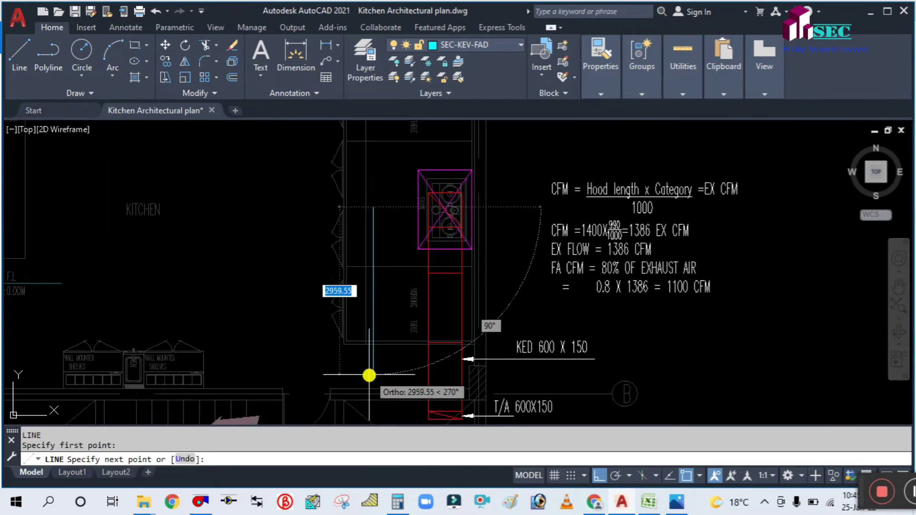
middle_drag(367, 374, 367, 277)
scroll(371, 352, up, 4)
click(368, 342)
key(Escape)
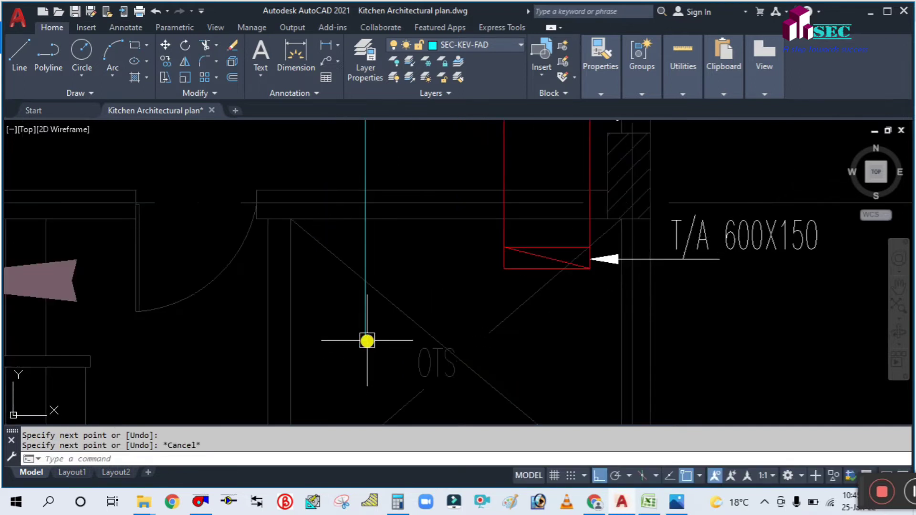
Step: Recheck the duct size in the duct sizer, and offset the vertical centreline by 450/2 to both sides to form the duct edges
scroll(383, 307, down, 4)
middle_drag(383, 241, 384, 301)
scroll(384, 302, up, 4)
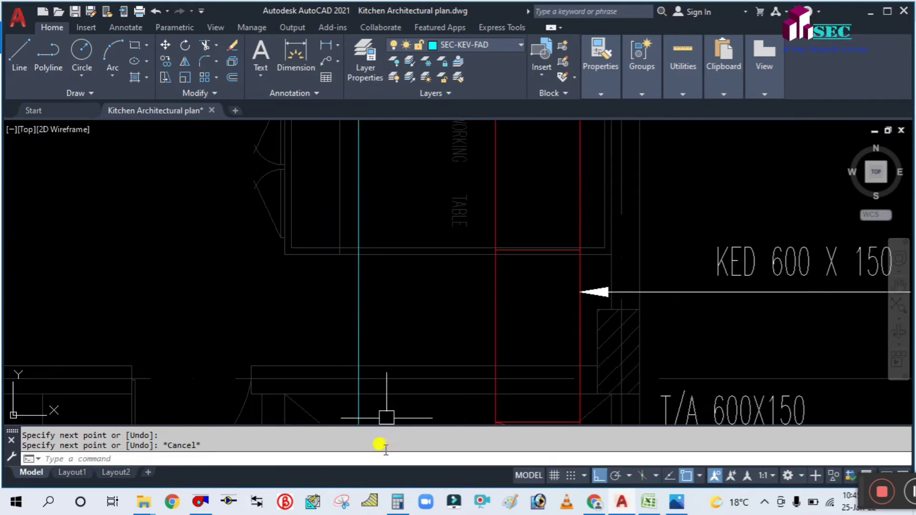
click(205, 502)
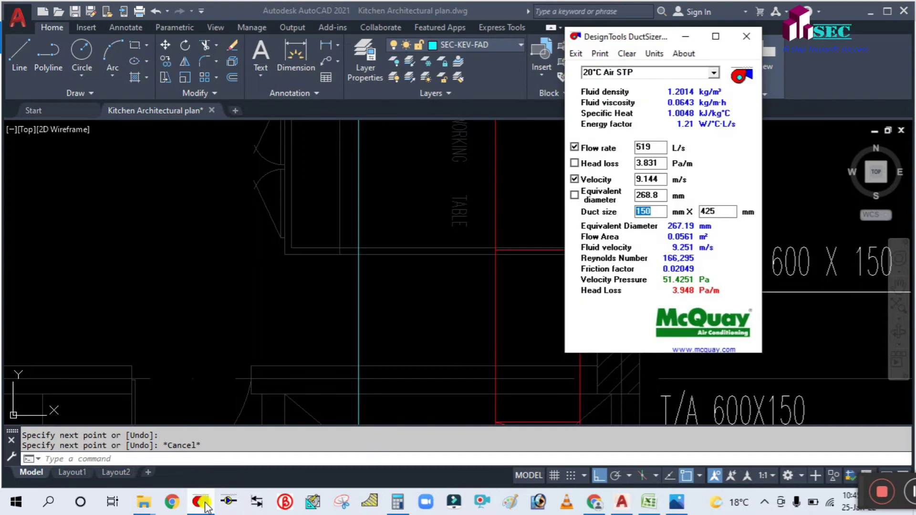
click(206, 502)
key(Return)
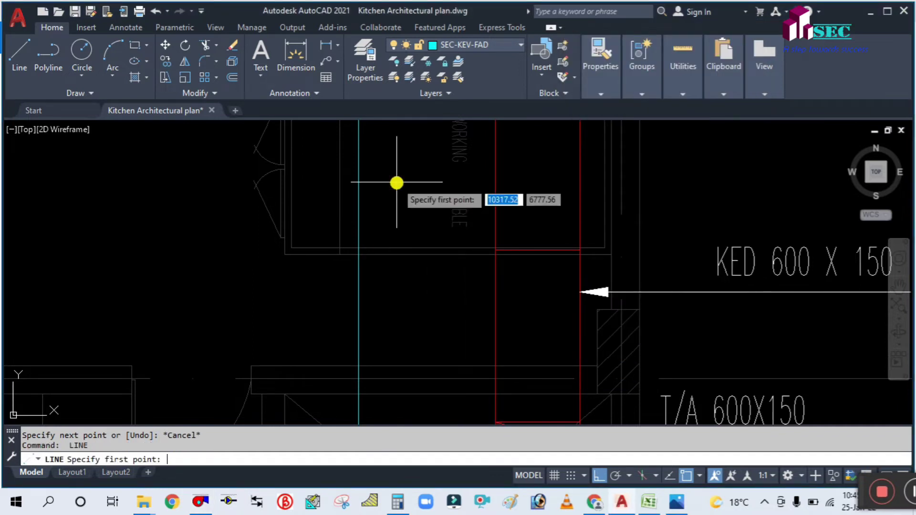
key(Escape)
key(Return)
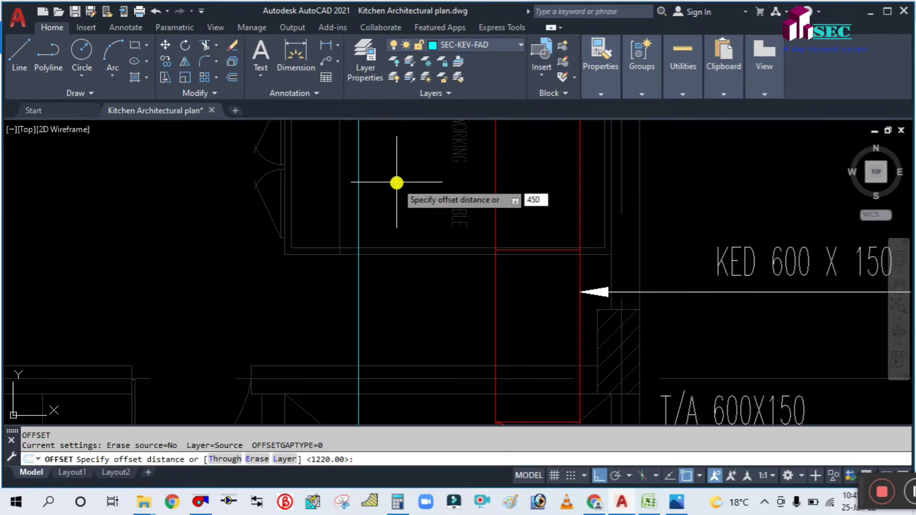
key(Return)
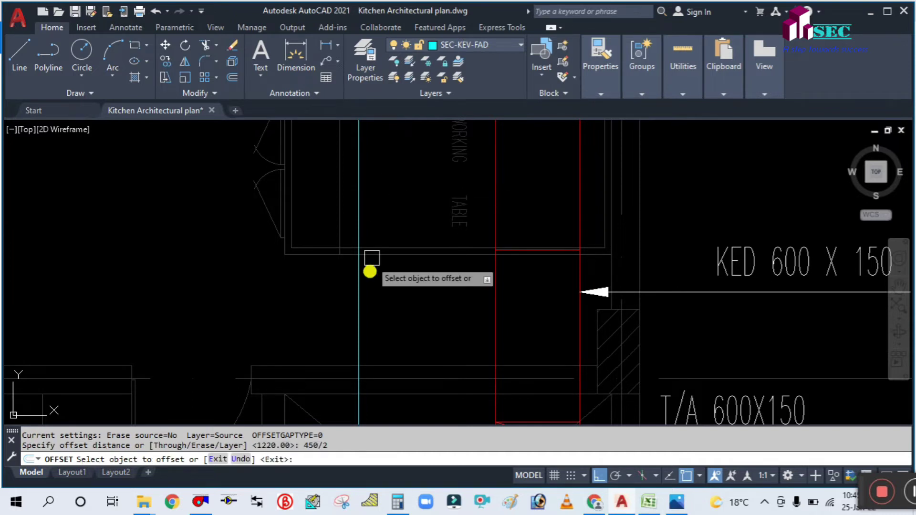
click(358, 308)
click(400, 310)
click(358, 315)
click(302, 313)
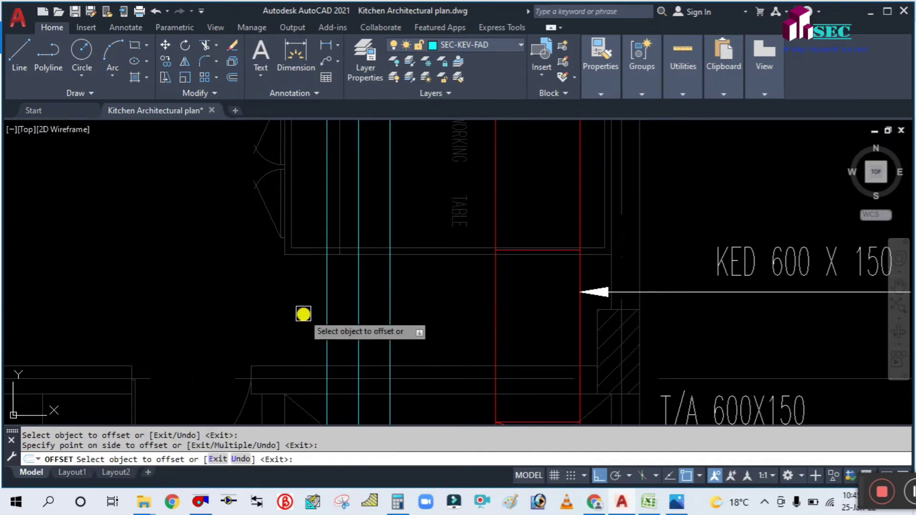
key(Escape)
Step: Erase the centreline between the two fresh air duct edges
click(358, 331)
text(e)
key(Return)
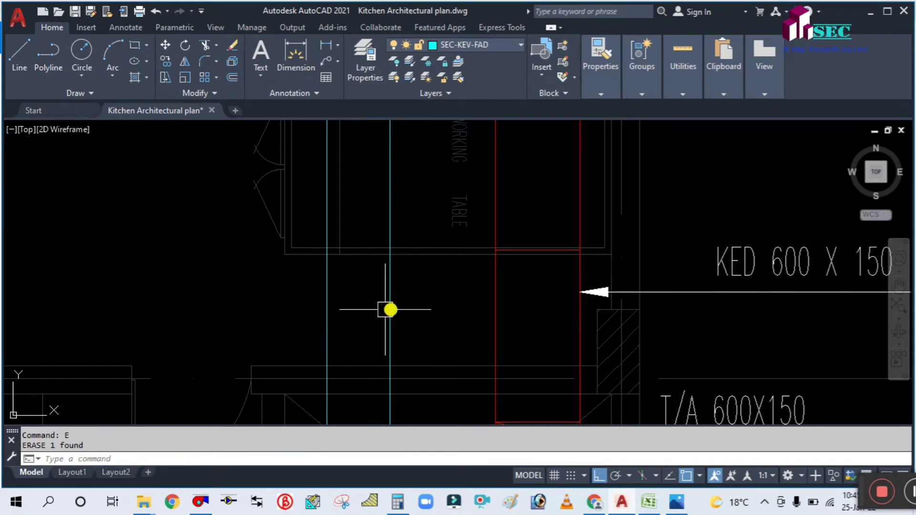
key(Escape)
Step: Draw a horizontal line along the OTS wall face from the fresh air duct's right edge leftward past its left edge
scroll(433, 328, down, 8)
scroll(422, 302, up, 4)
middle_drag(422, 302, 427, 188)
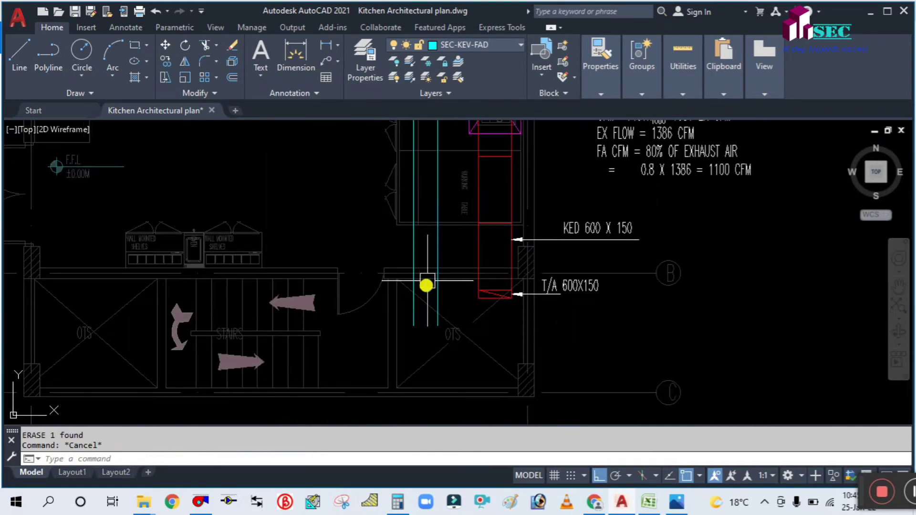
scroll(428, 305, up, 5)
text(l)
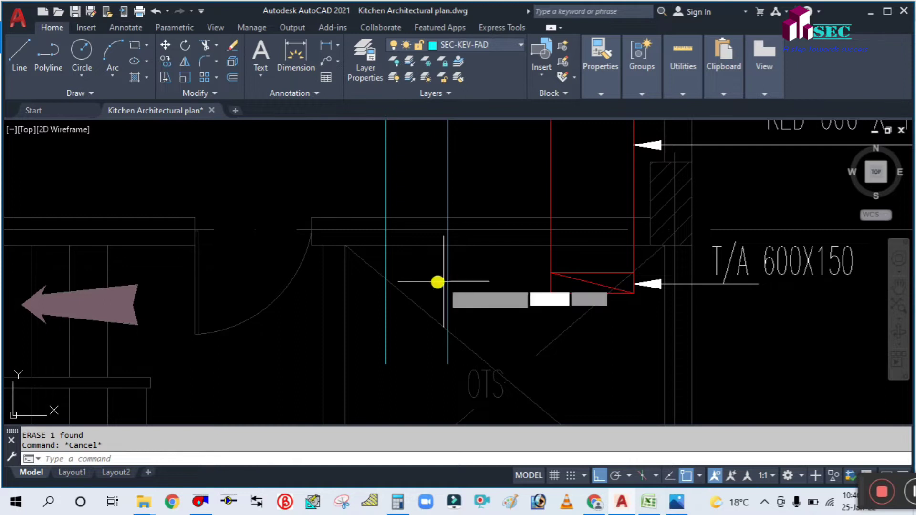
key(Return)
click(446, 248)
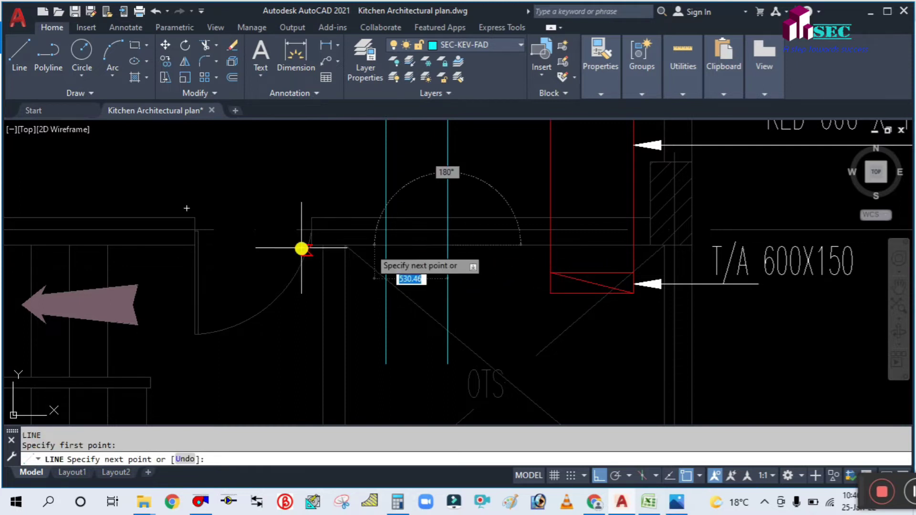
click(256, 246)
key(Escape)
Step: Move the horizontal line 200 downward from the wall face into the OTS
text(m)
key(Return)
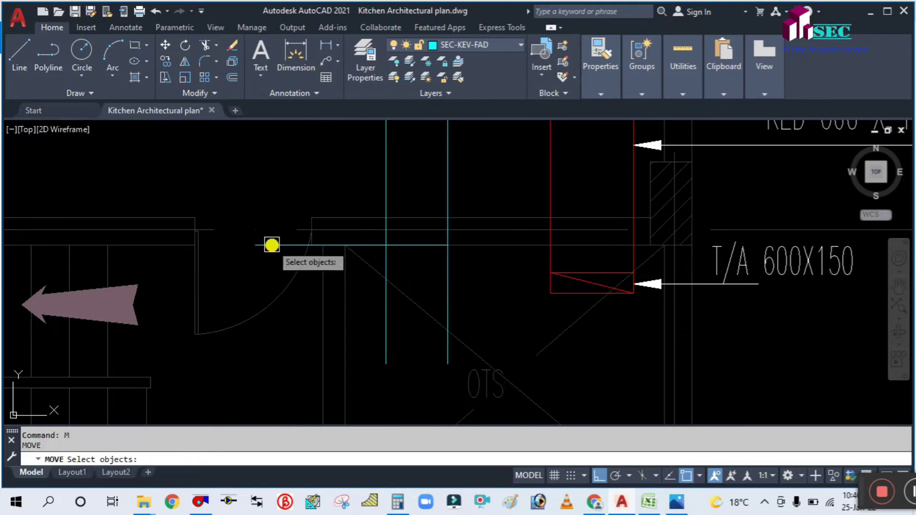
click(272, 245)
key(Return)
click(265, 194)
text(200)
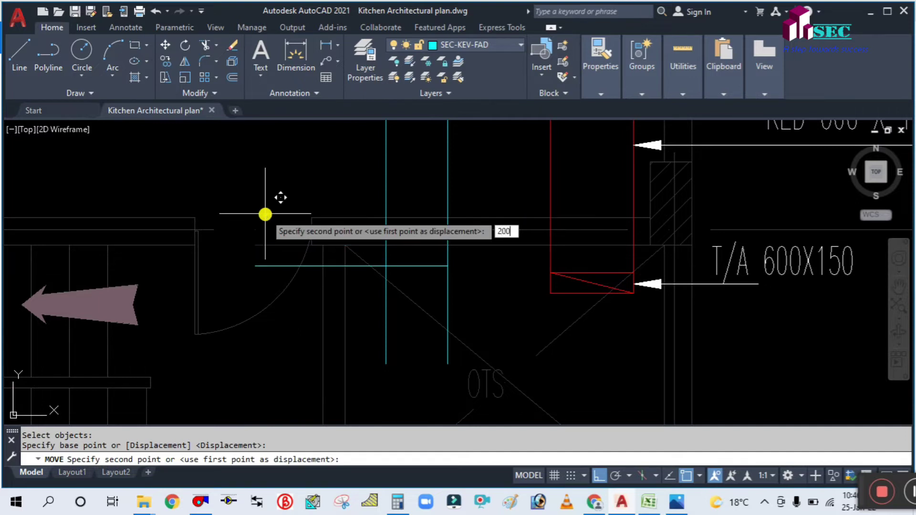
key(Return)
key(Escape)
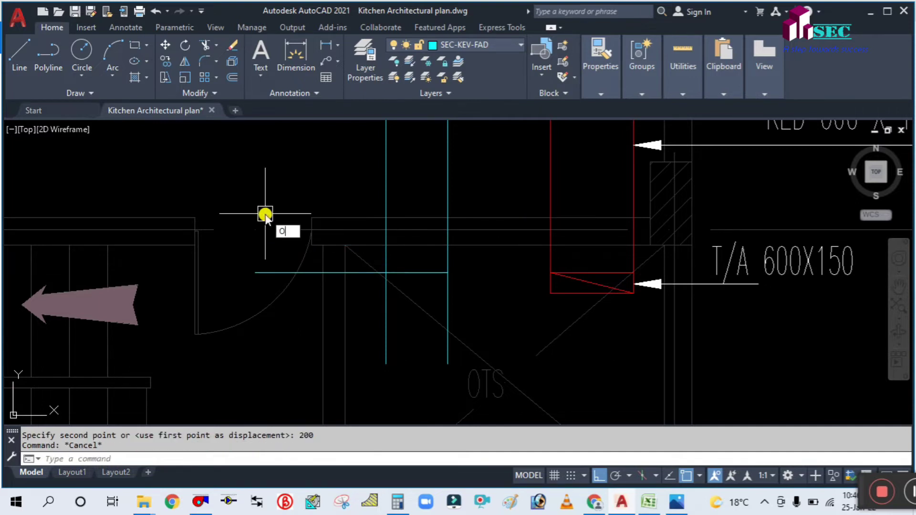
Step: Offset the horizontal line 150 downward into the OTS to form the drop's lower edge
text(o)
key(Return)
key(Return)
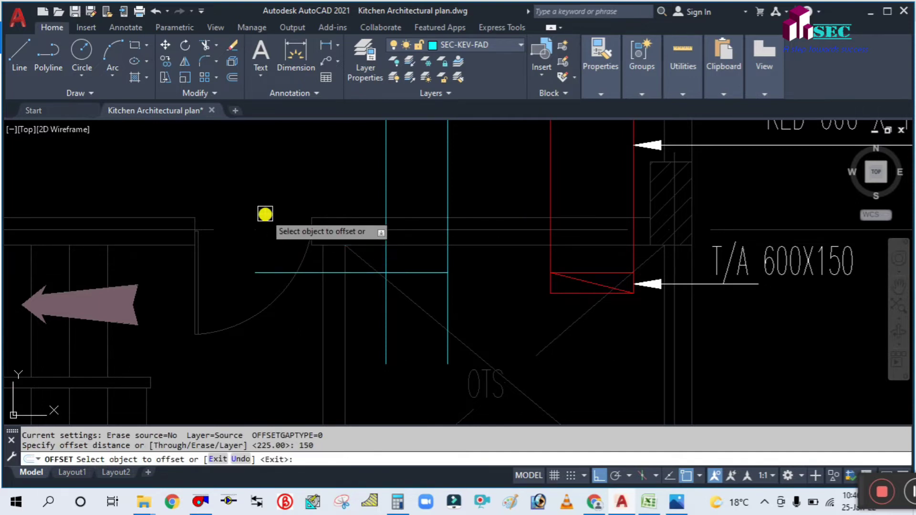
click(411, 273)
click(413, 334)
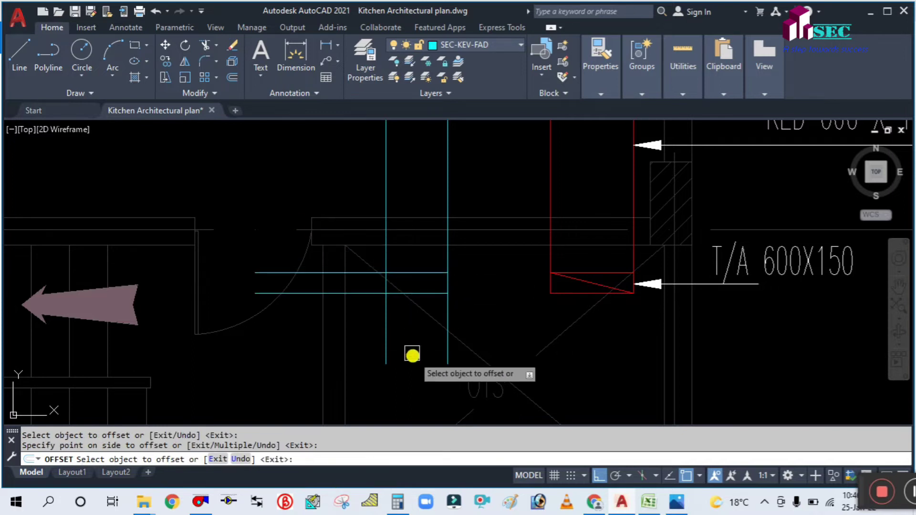
key(Escape)
Step: Draw two crossing diagonal lines between opposite corners of the fresh air duct's 450 x 150 drop
scroll(423, 284, up, 2)
text(l)
key(Return)
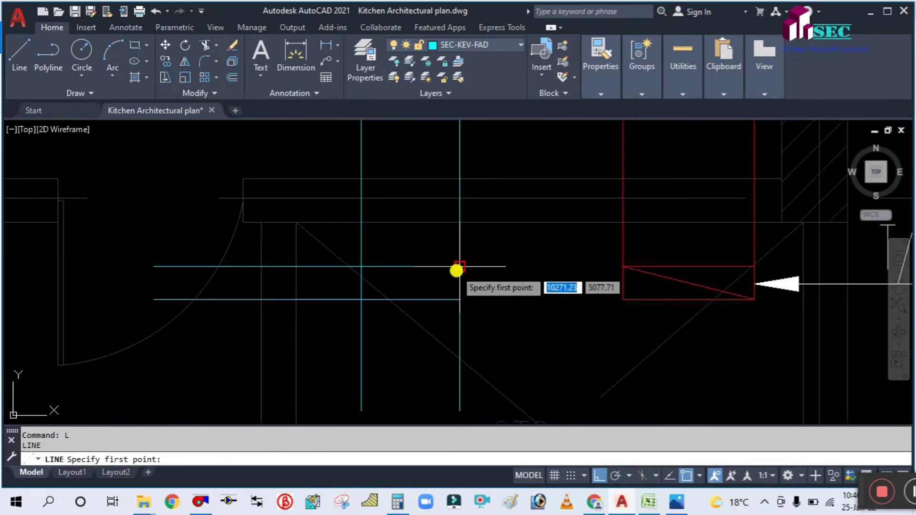
click(459, 267)
click(361, 300)
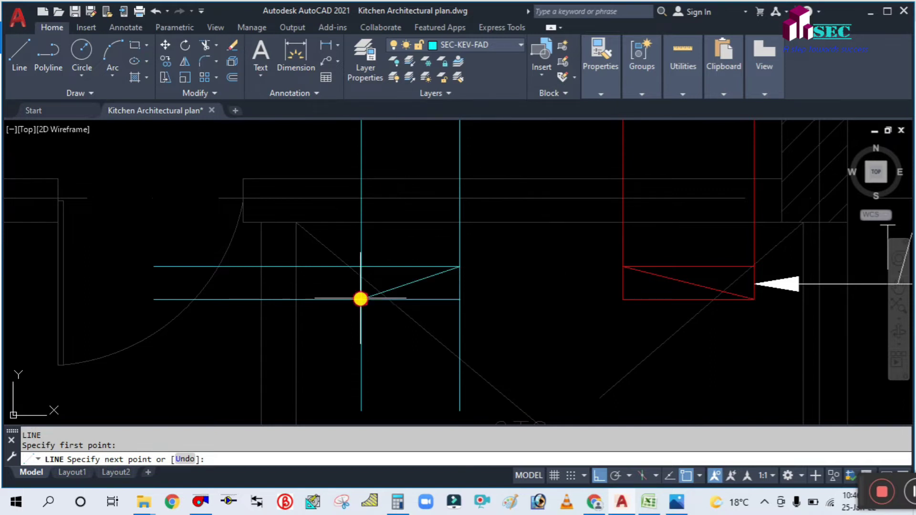
key(Return)
key(Return)
click(364, 264)
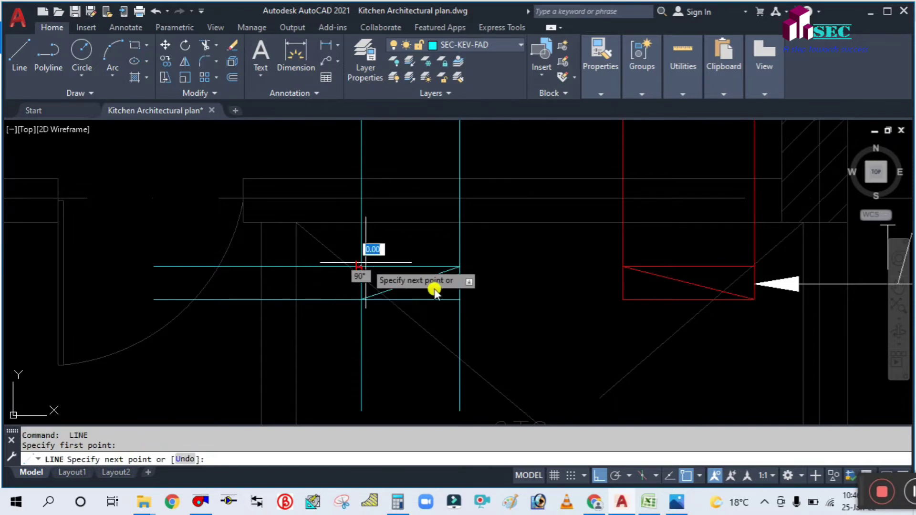
click(457, 299)
key(Escape)
Step: Draw a small circle centred on the diagonals' crossing and trim the descending diagonal inside it
scroll(419, 285, up, 4)
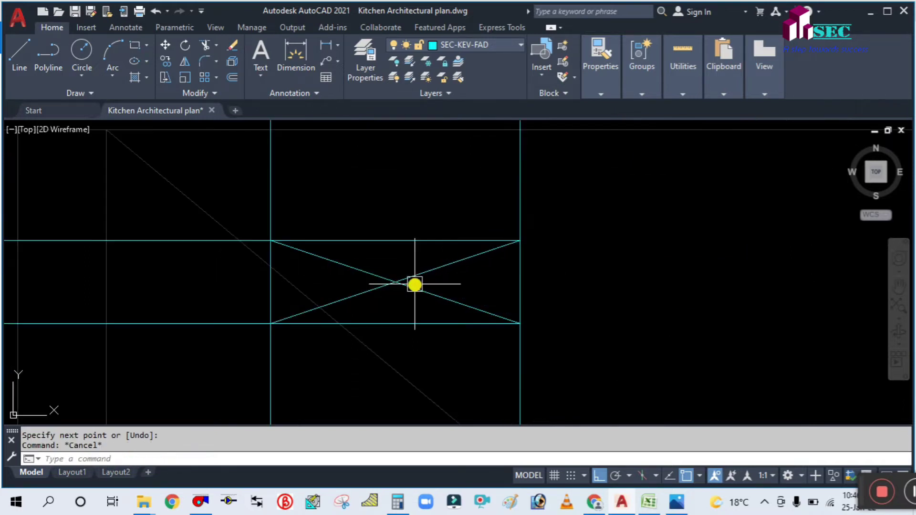
key(Return)
click(395, 282)
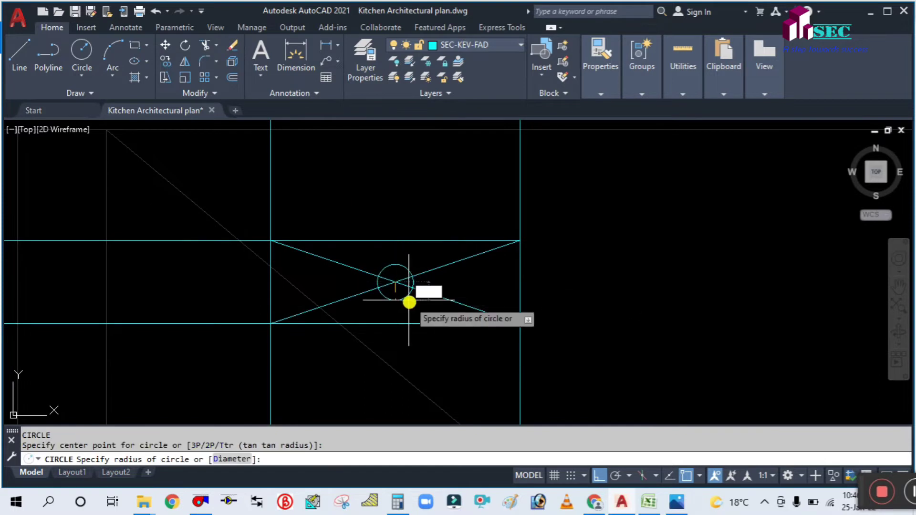
key(Escape)
scroll(411, 305, up, 2)
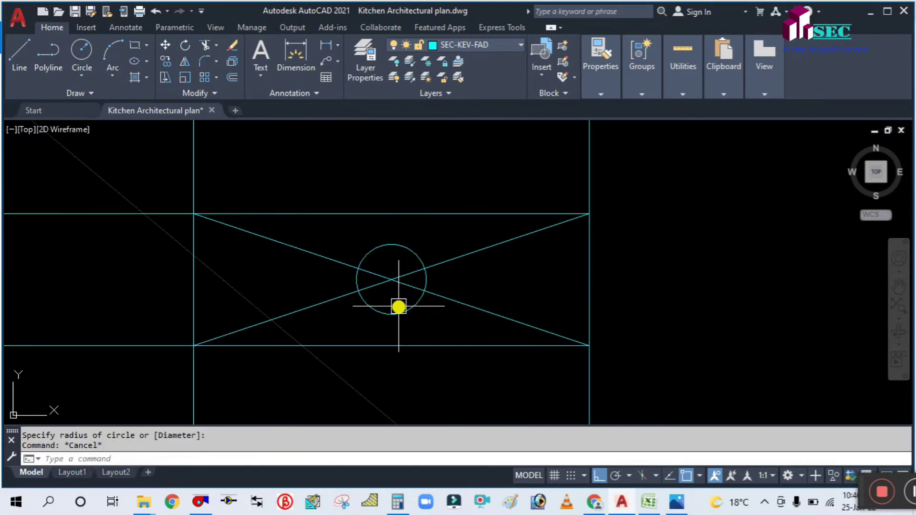
text(tr)
key(Return)
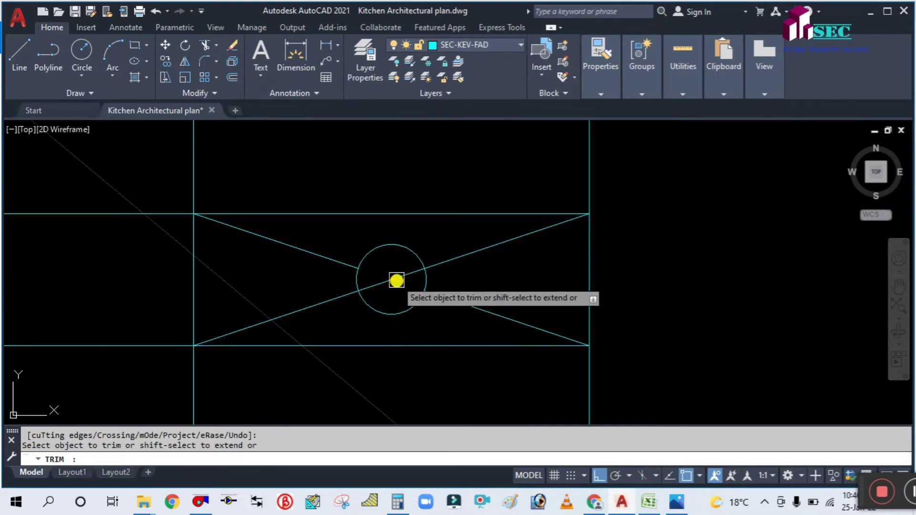
key(Escape)
scroll(418, 264, down, 5)
scroll(466, 293, up, 3)
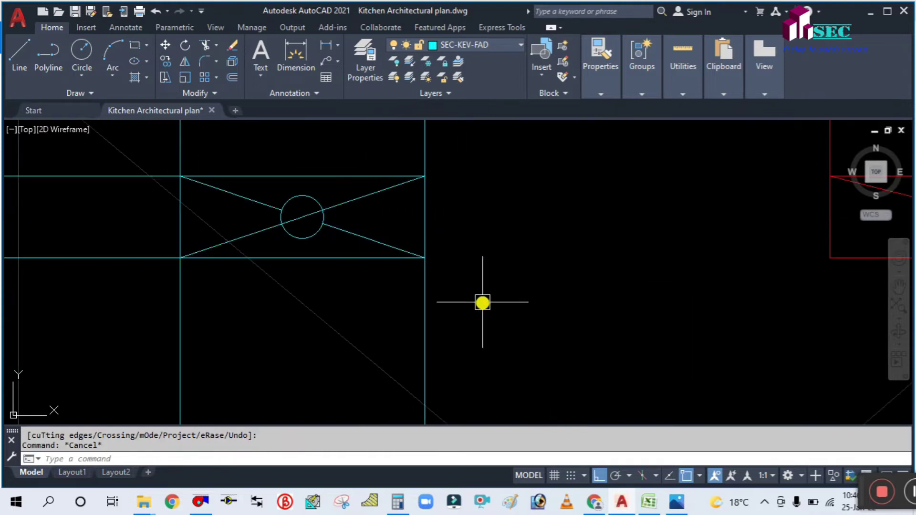
text(t)
key(Return)
key(Escape)
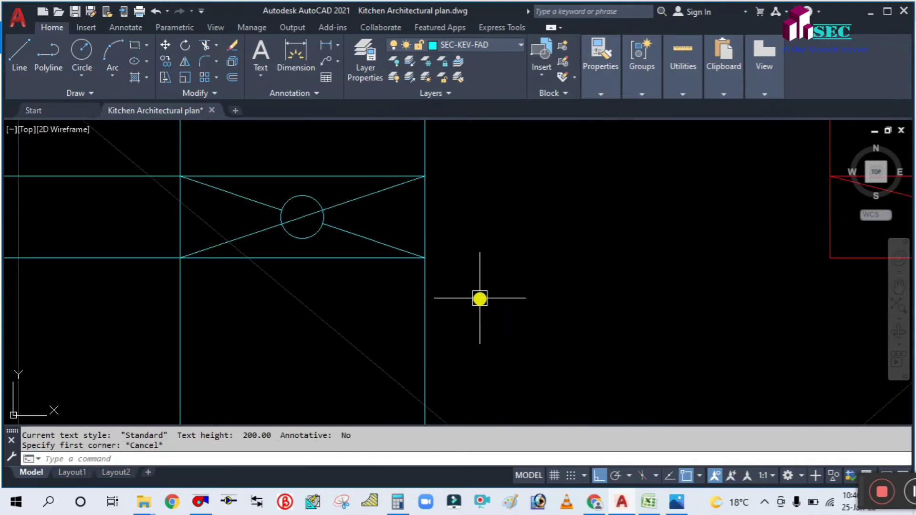
text(TR)
key(Return)
key(Escape)
Step: Trim the duct edges extending below the drop and the horizontal line pieces just left of it
text(T)
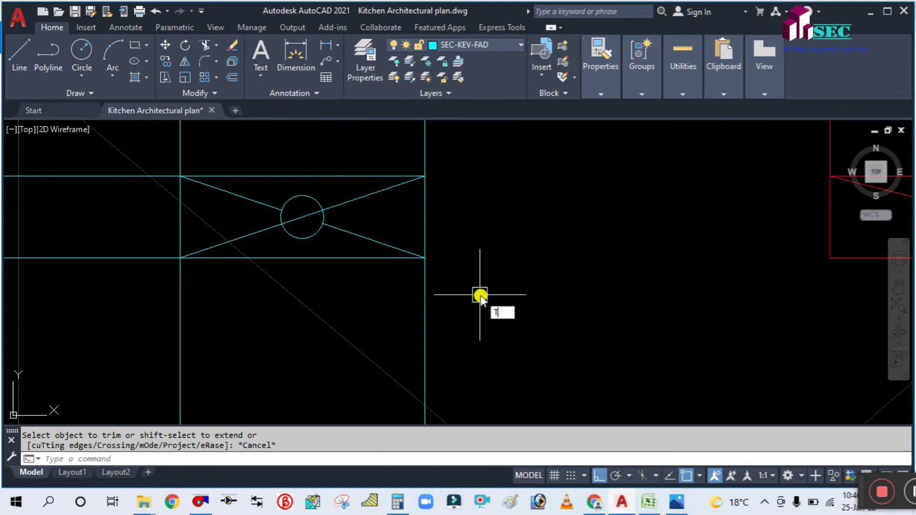
text(R)
key(Return)
text(T)
key(Return)
key(Return)
drag(438, 330, 390, 301)
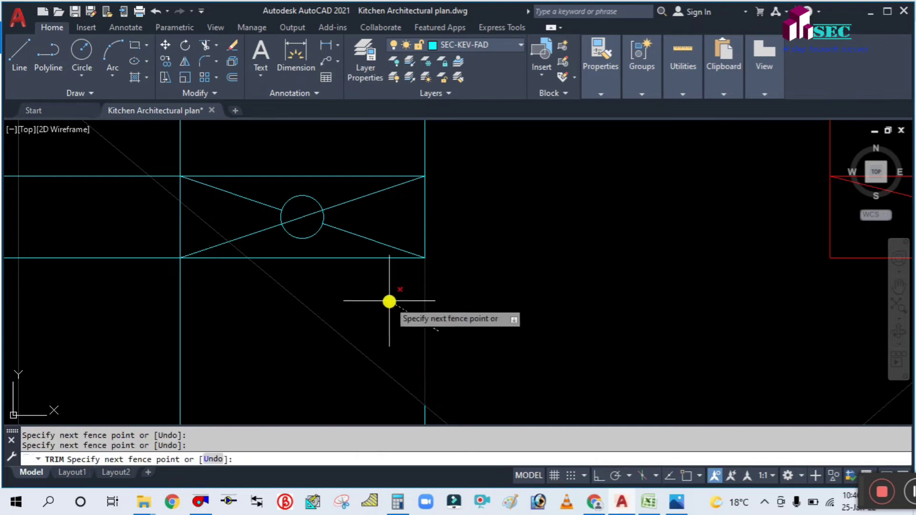
key(Return)
scroll(389, 301, down, 4)
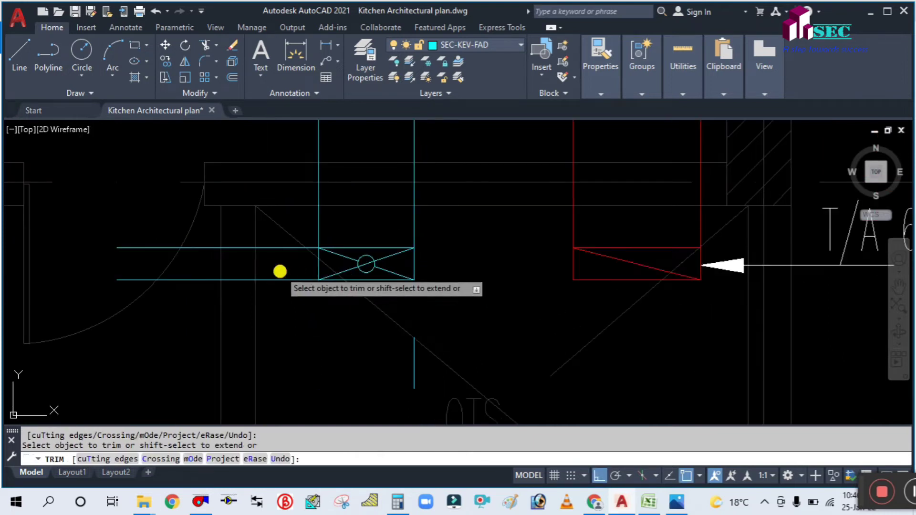
mouse_move(280, 271)
mouse_down()
mouse_move(276, 246)
mouse_move(285, 280)
mouse_up()
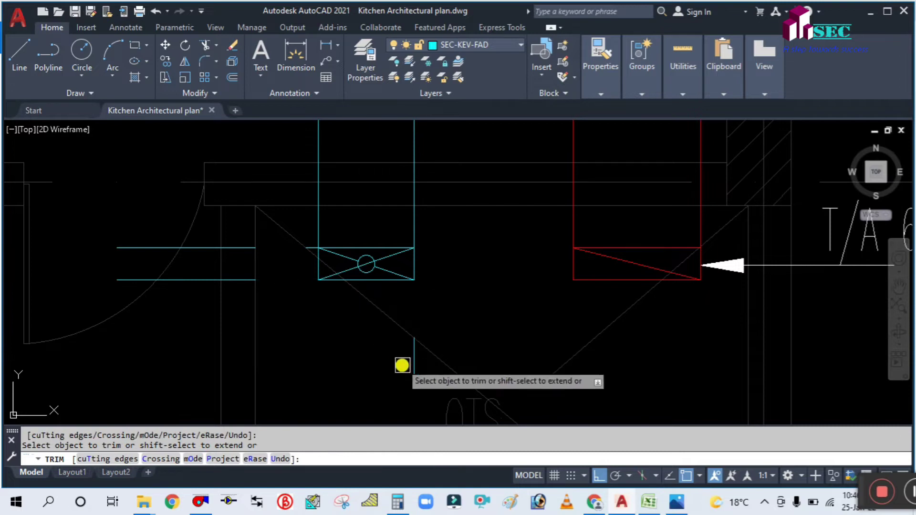
scroll(322, 255, up, 6)
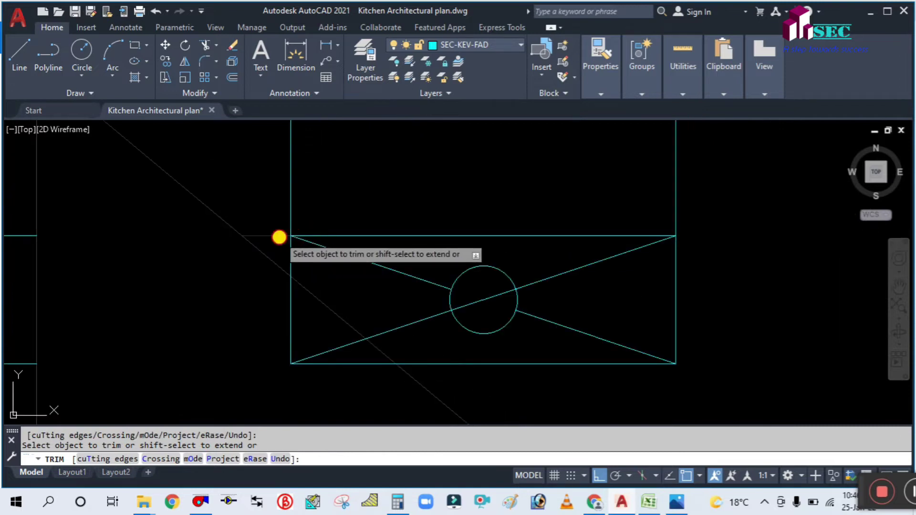
scroll(418, 227, down, 8)
key(Escape)
Step: Erase the leftover horizontal line segments near the door, left of the fresh air drop
click(284, 246)
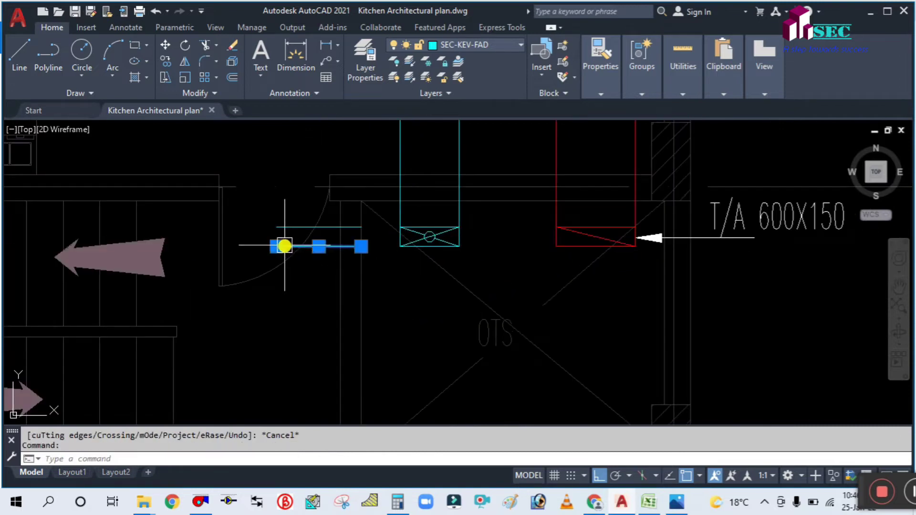
text(E)
key(Return)
scroll(475, 253, down, 3)
key(Escape)
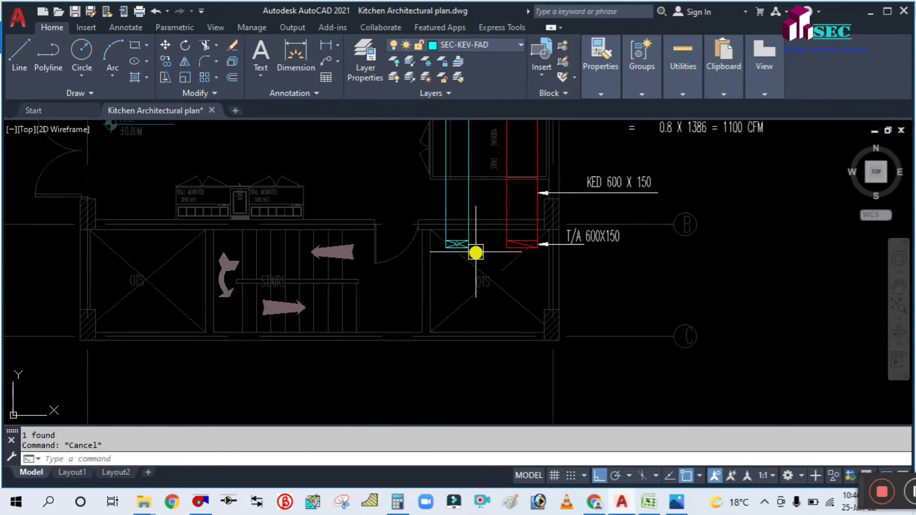
Step: Trim the remaining diagonal segment inside the circle of the fresh air drop
scroll(489, 228, up, 3)
scroll(489, 223, down, 1)
scroll(466, 260, up, 5)
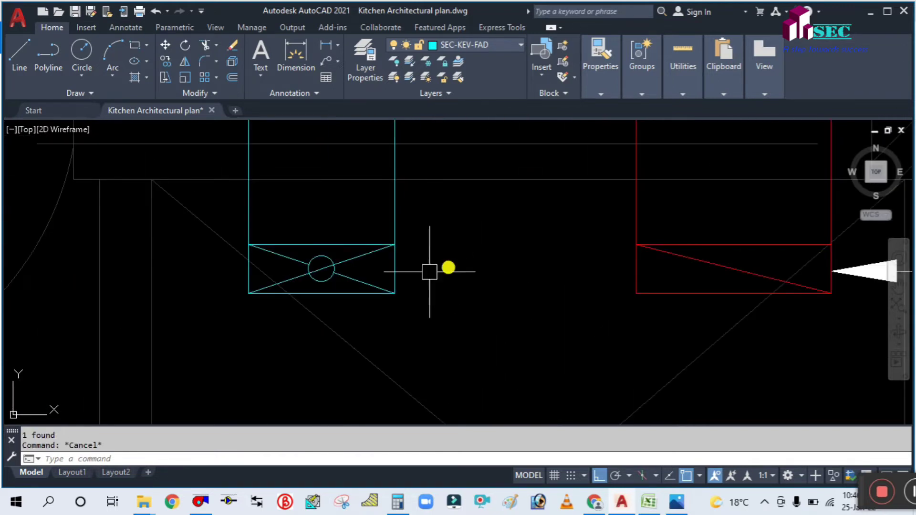
scroll(309, 285, up, 3)
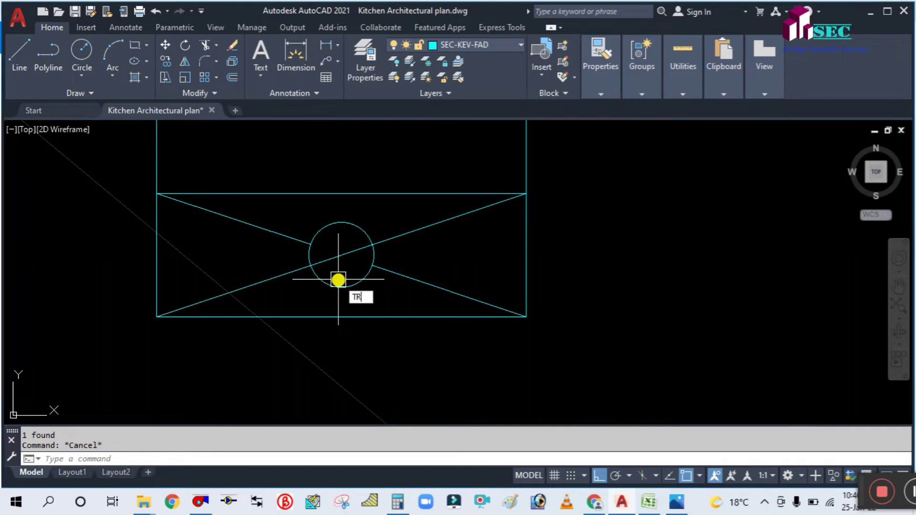
key(Return)
click(333, 261)
key(Return)
click(333, 260)
key(Return)
key(Escape)
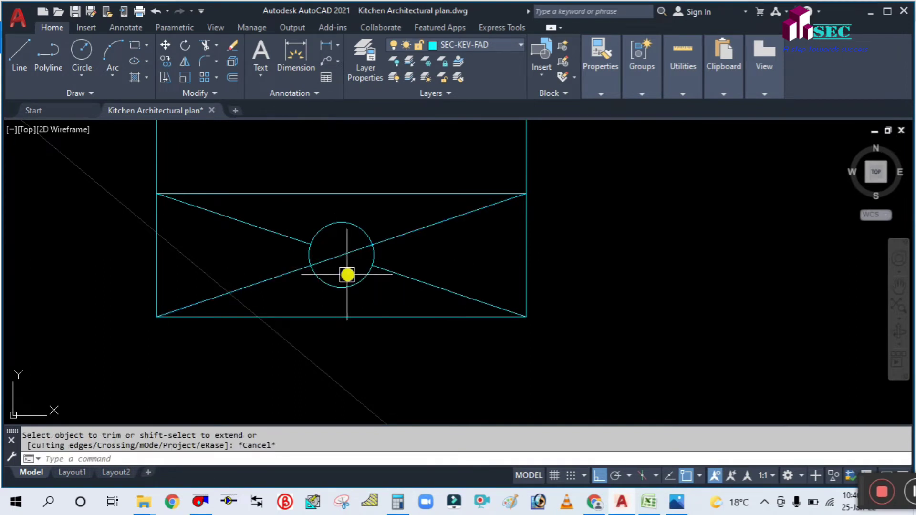
key(Return)
click(344, 260)
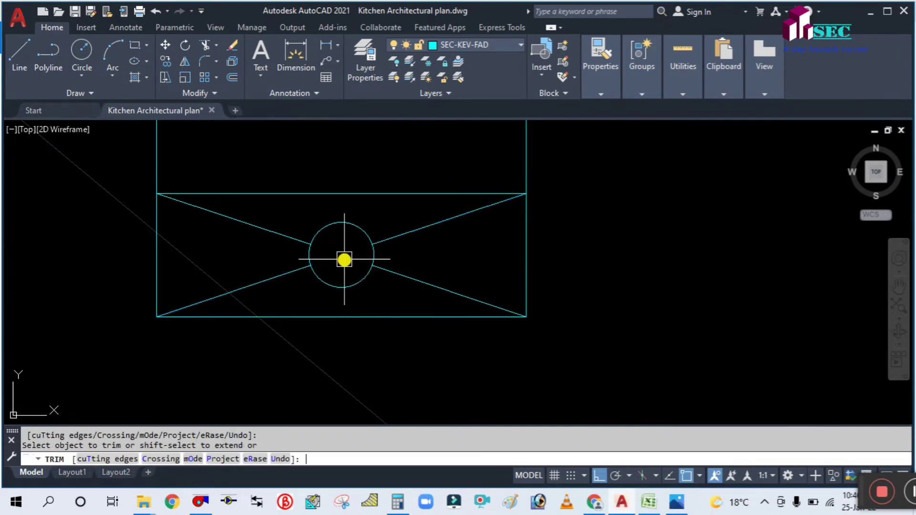
key(Escape)
Step: Shorten both vertical fresh air duct edges so their lower ends meet the drop's upper corners
scroll(452, 261, down, 5)
middle_drag(506, 292, 470, 267)
scroll(419, 238, up, 3)
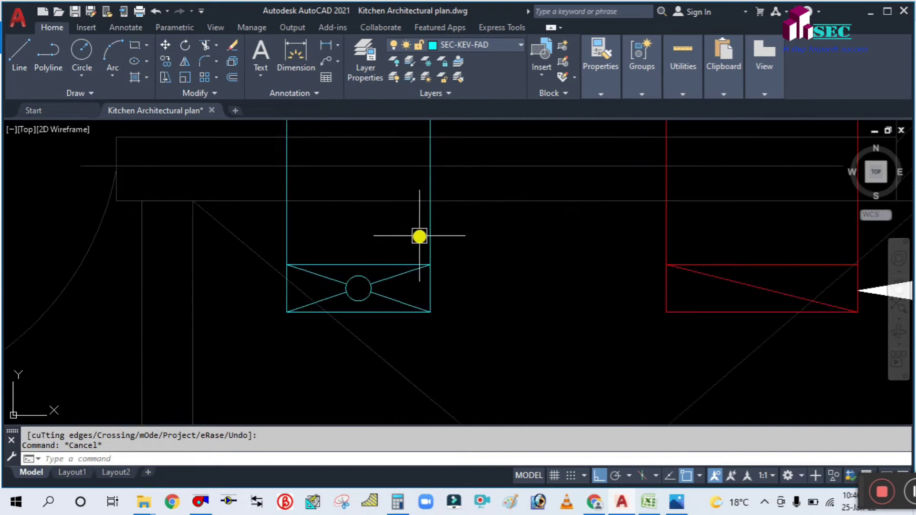
click(431, 240)
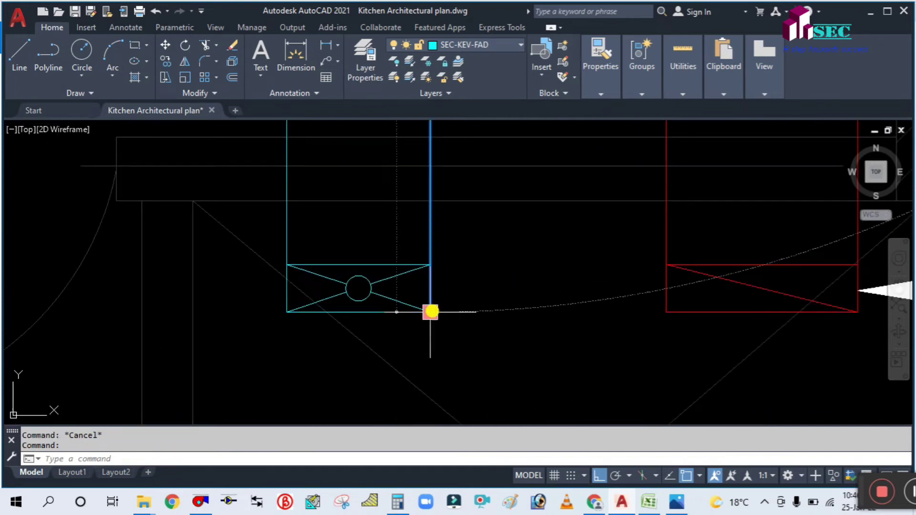
click(431, 311)
click(431, 264)
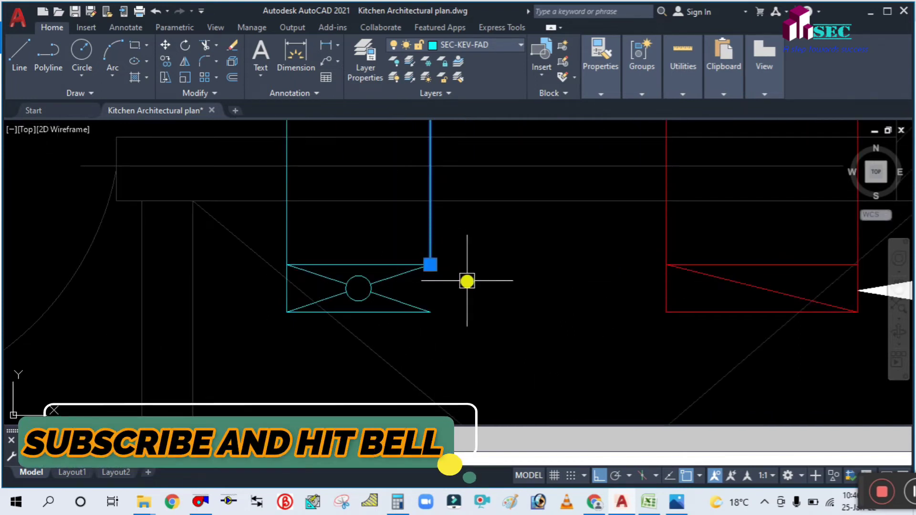
key(Escape)
click(288, 252)
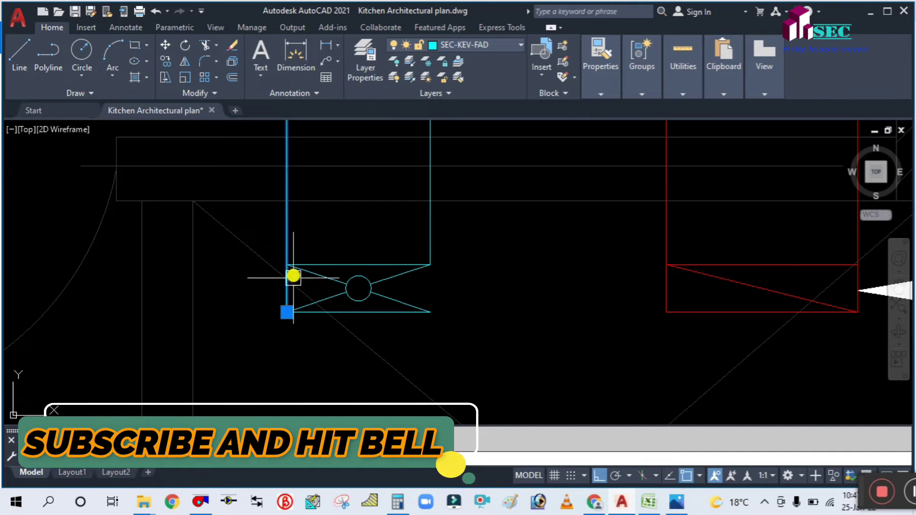
click(286, 312)
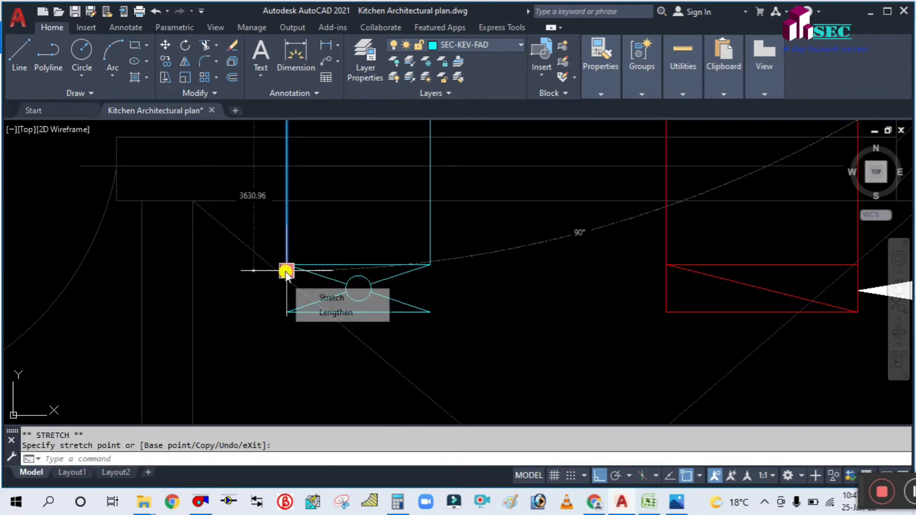
scroll(288, 274, up, 4)
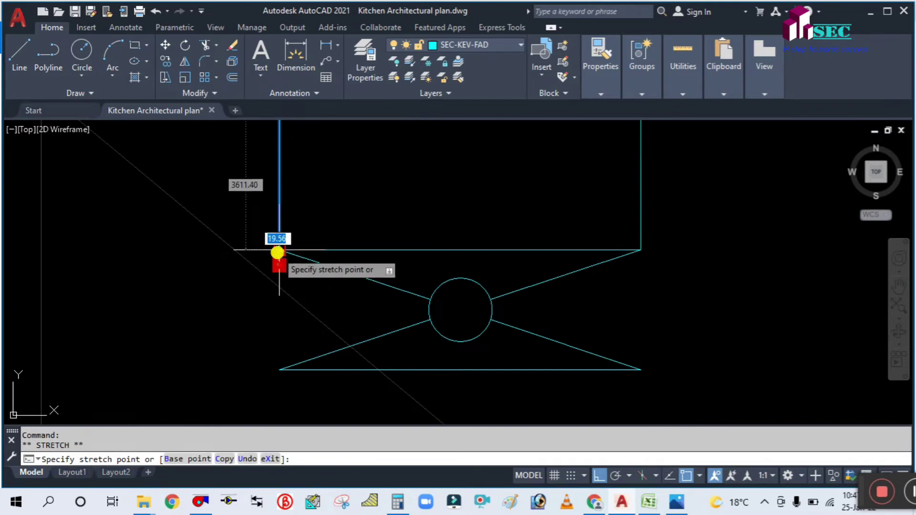
click(279, 250)
key(Escape)
Step: Draw separate 150 long vertical lines closing the right and left sides of the fresh air drop
text(l)
key(Return)
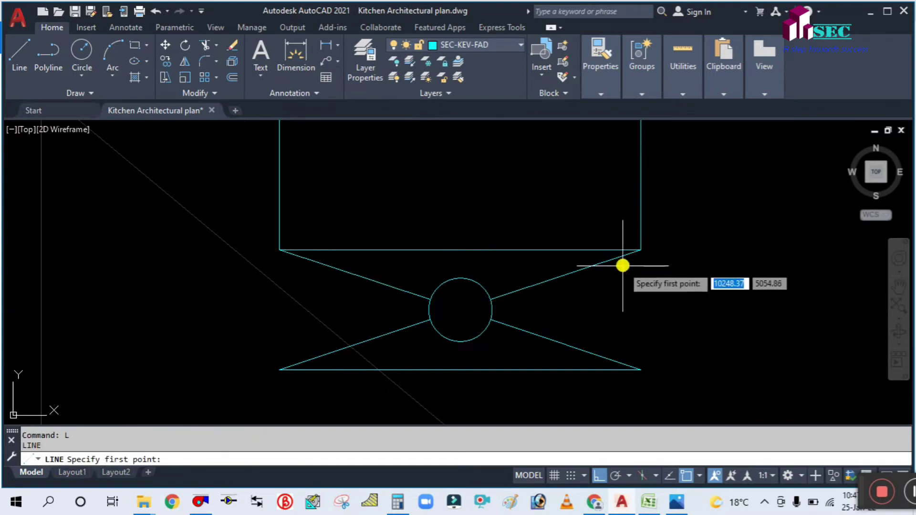
click(641, 250)
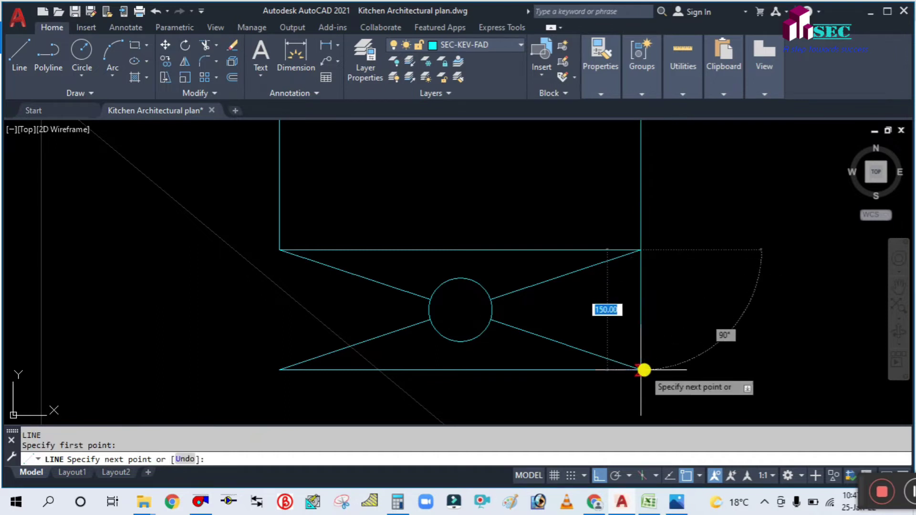
click(642, 370)
key(Return)
key(Return)
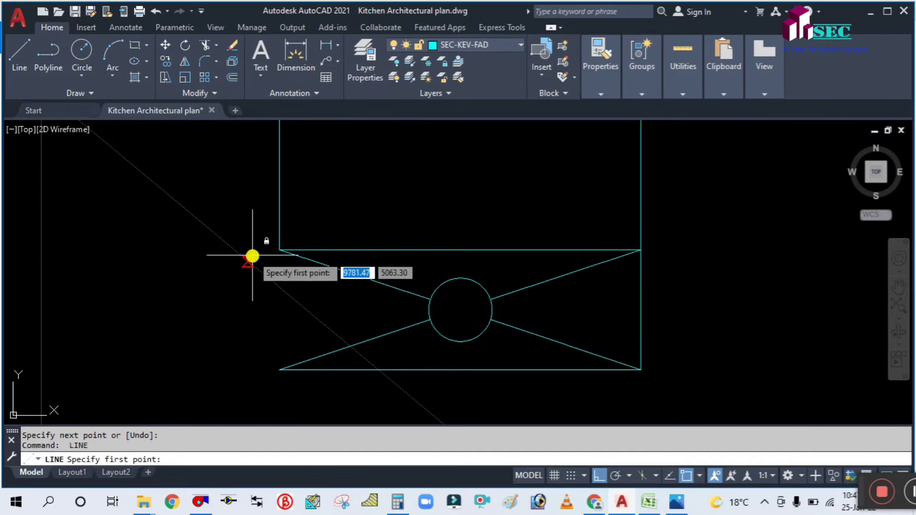
click(279, 249)
click(282, 371)
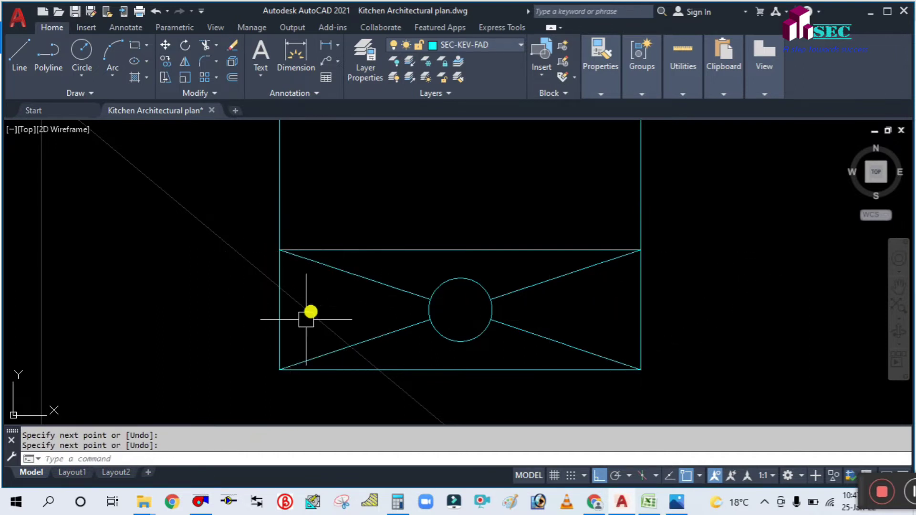
key(Escape)
scroll(428, 307, down, 10)
middle_drag(438, 273, 434, 350)
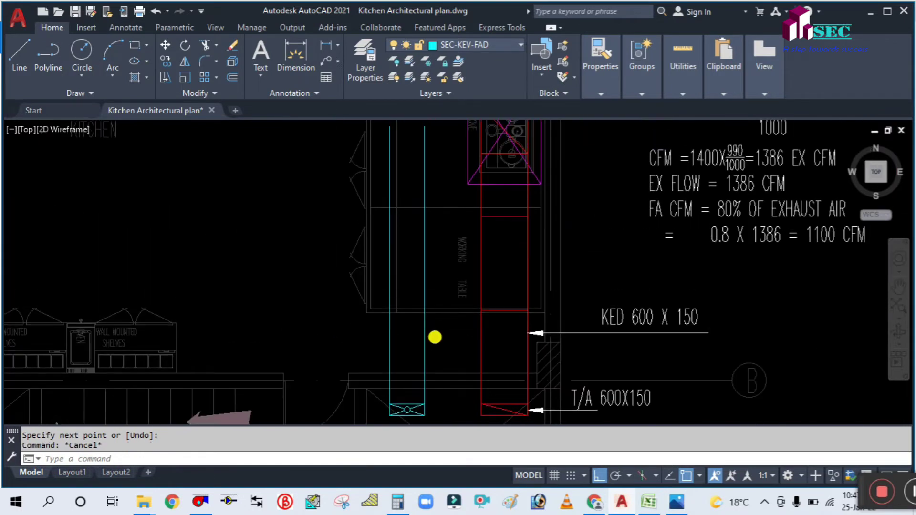
middle_drag(439, 230, 434, 300)
scroll(407, 211, up, 5)
middle_drag(406, 210, 403, 262)
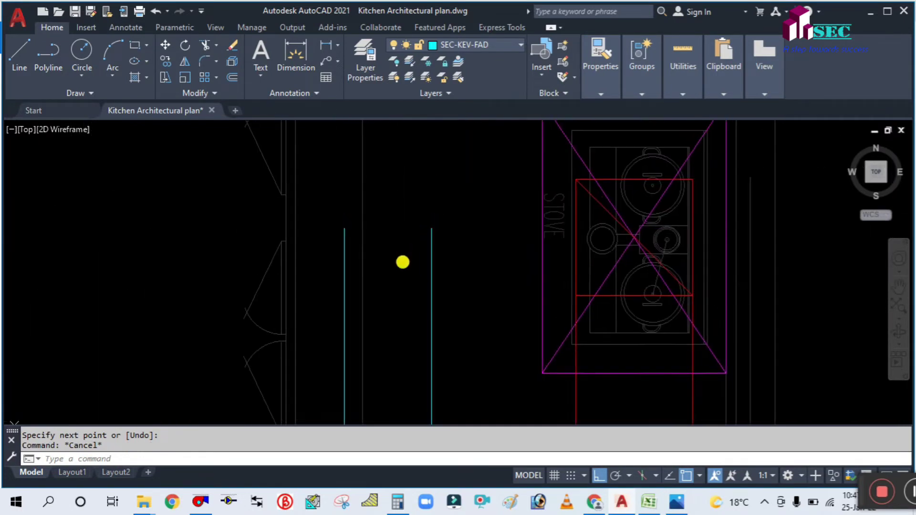
scroll(390, 264, down, 5)
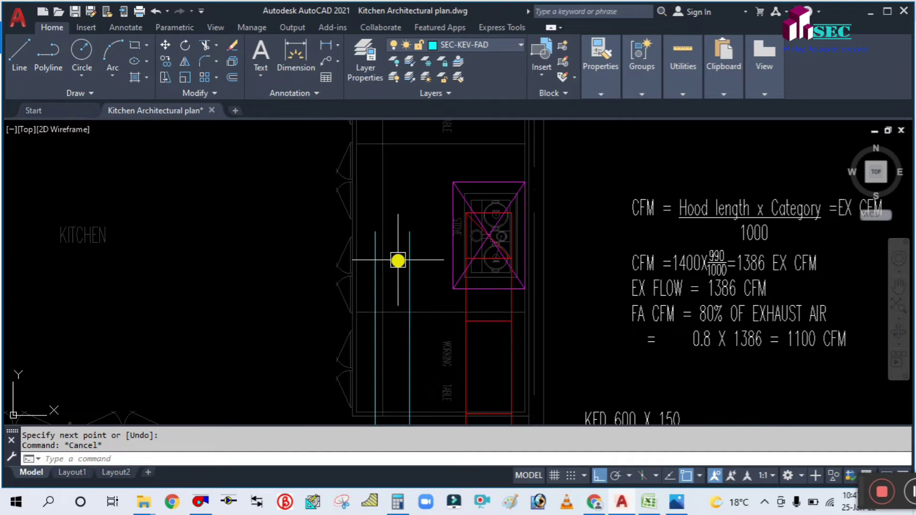
Step: Close the upper end of the fresh air duct with a horizontal line between its two vertical edges
scroll(372, 210, down, 2)
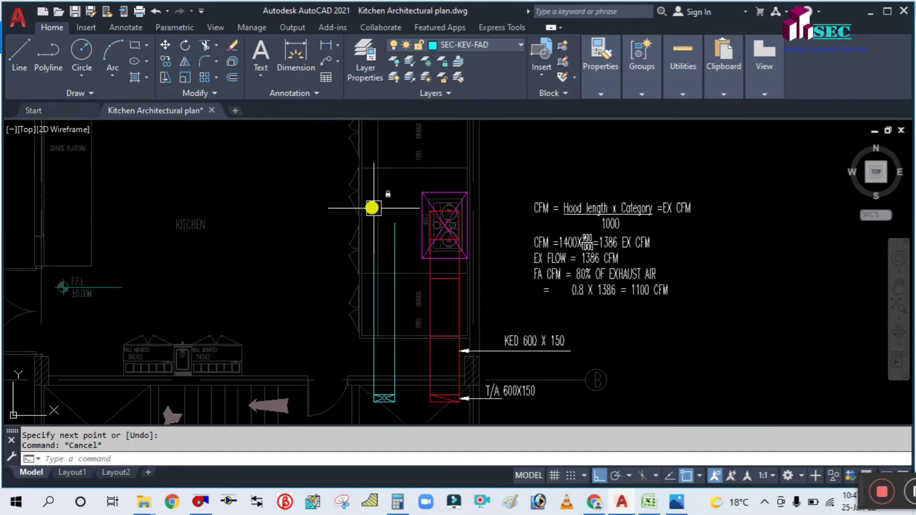
scroll(384, 219, up, 6)
scroll(388, 219, down, 6)
scroll(389, 215, up, 2)
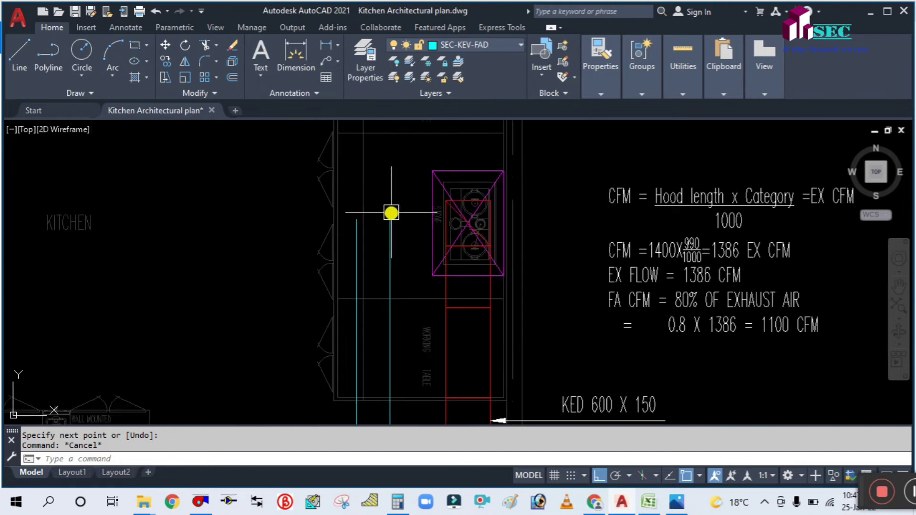
key(l)
key(Return)
click(356, 219)
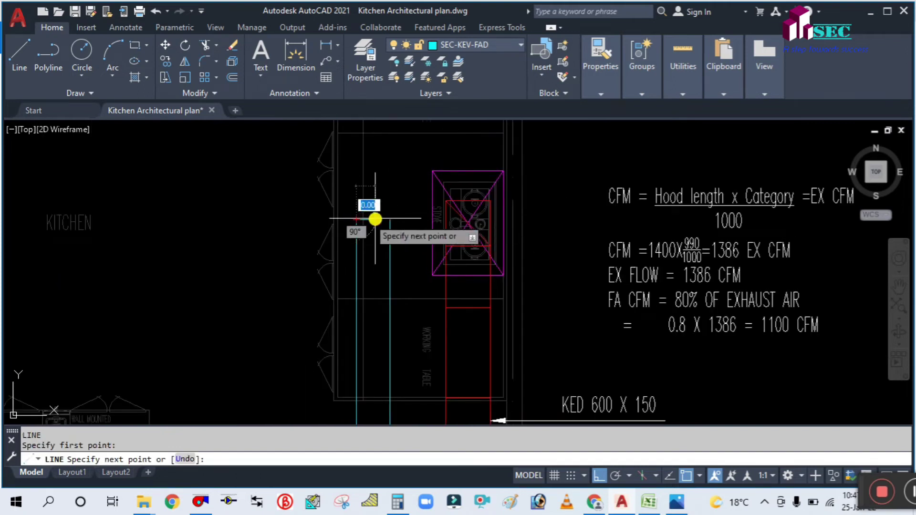
click(390, 218)
key(Escape)
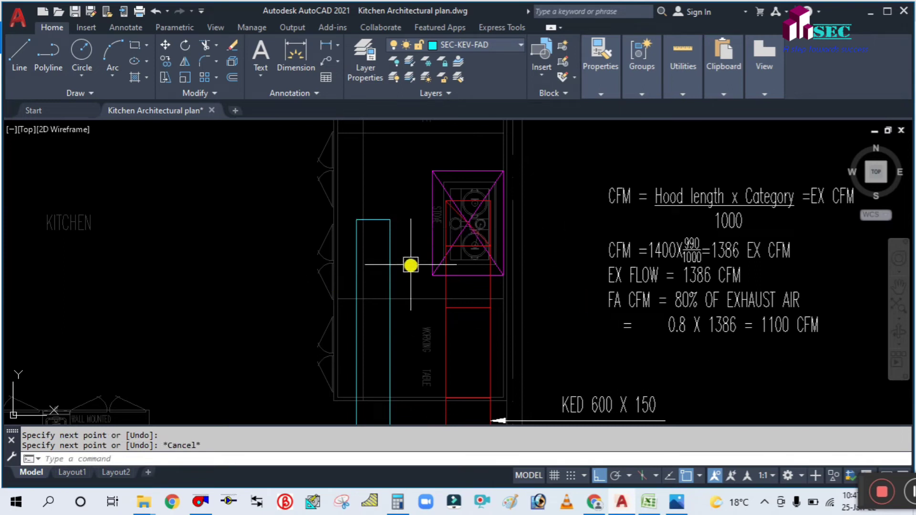
Step: Switch to DuctSizer and set the first side of the duct size to 350 mm
scroll(410, 264, down, 4)
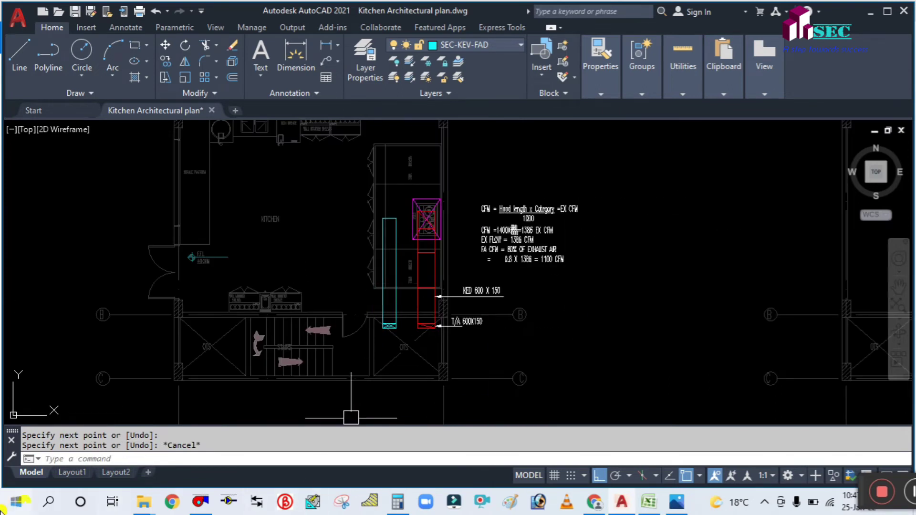
click(200, 504)
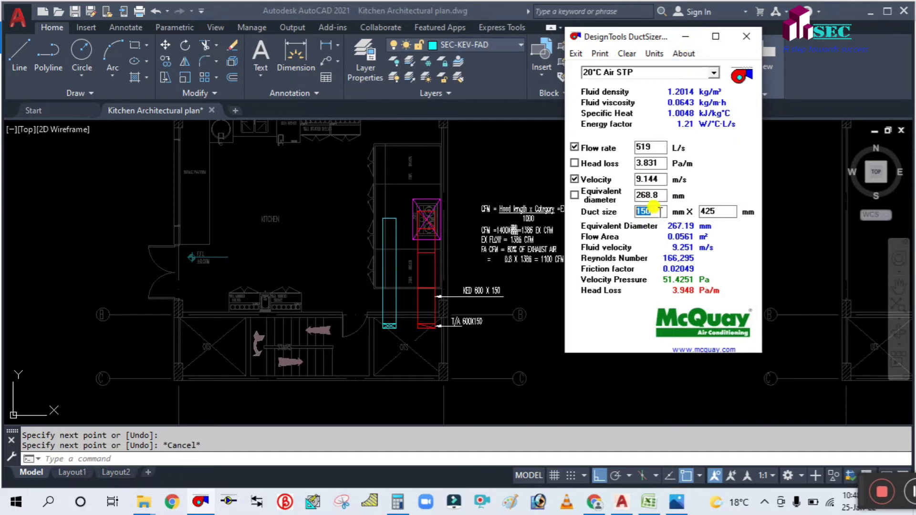
drag(659, 212, 634, 211)
text(350)
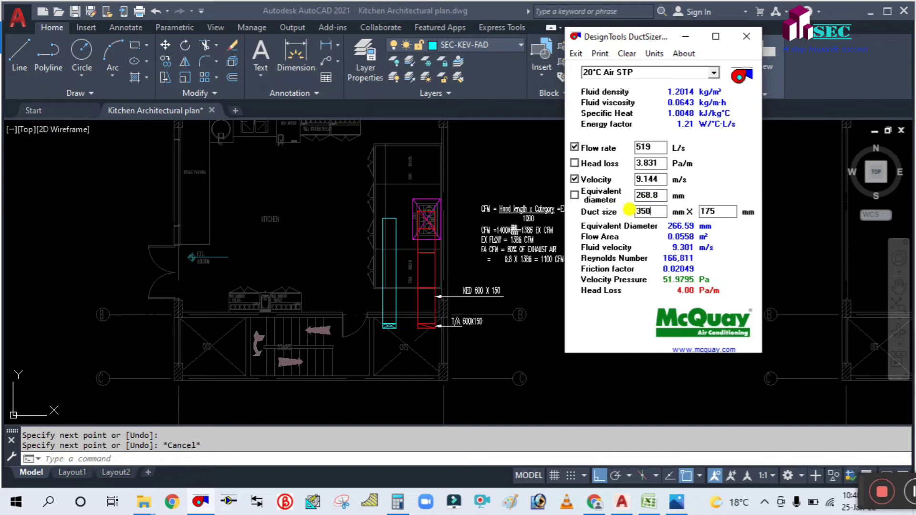
click(681, 38)
scroll(415, 211, up, 8)
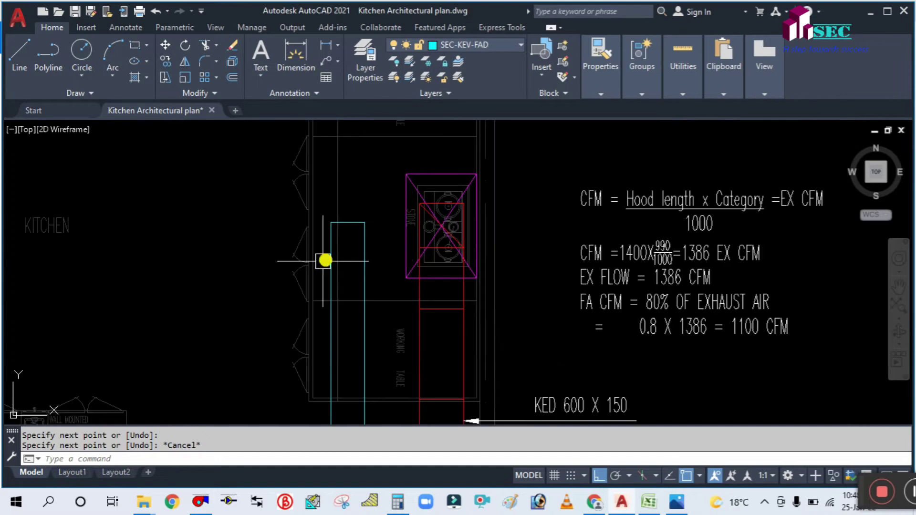
text(o)
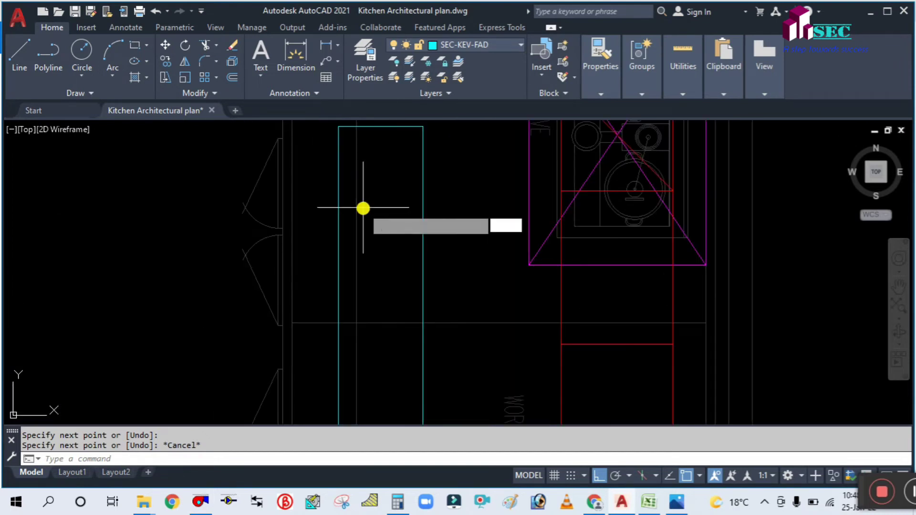
key(Return)
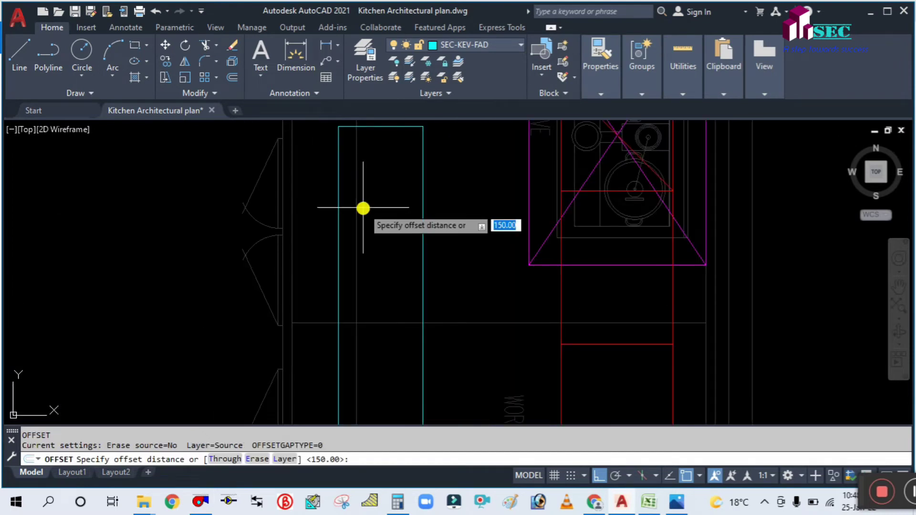
key(Escape)
key(Escape)
scroll(443, 242, down, 2)
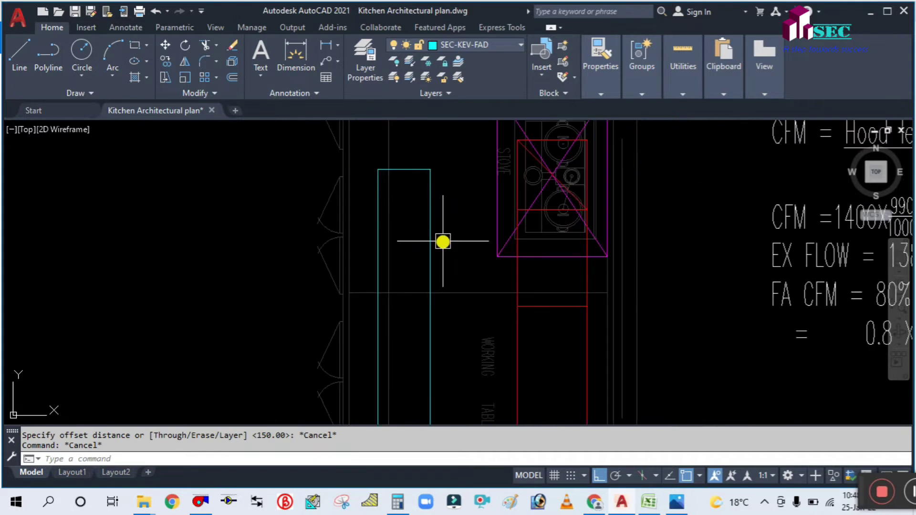
scroll(418, 198, up, 2)
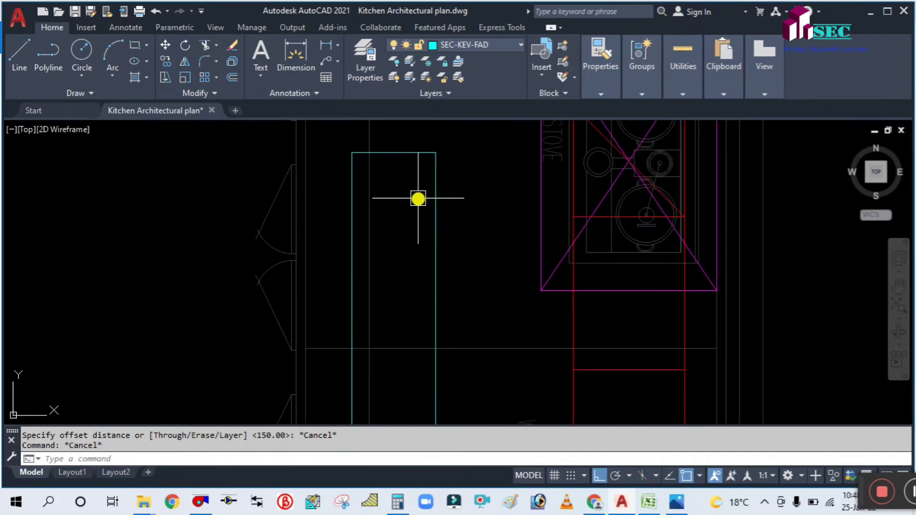
Step: Offset both vertical edges of the fresh air duct inward by 50
text(o)
key(Return)
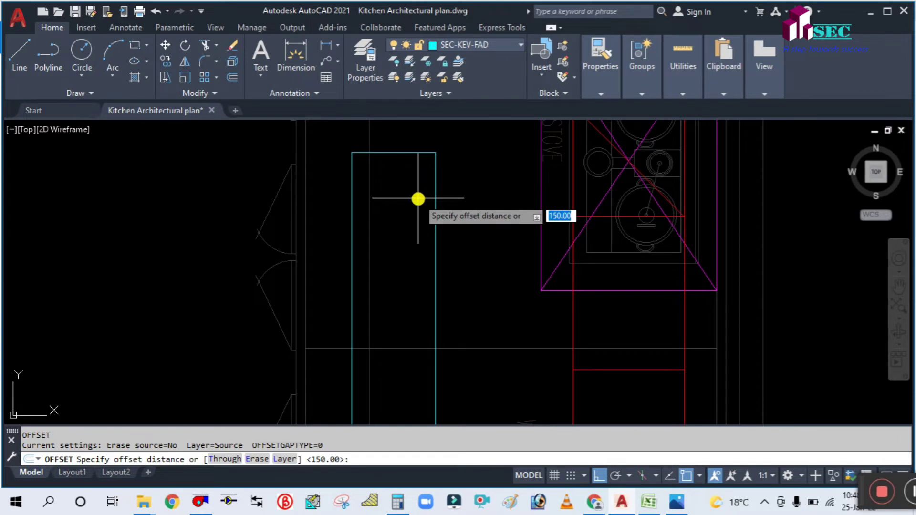
text(50)
key(Return)
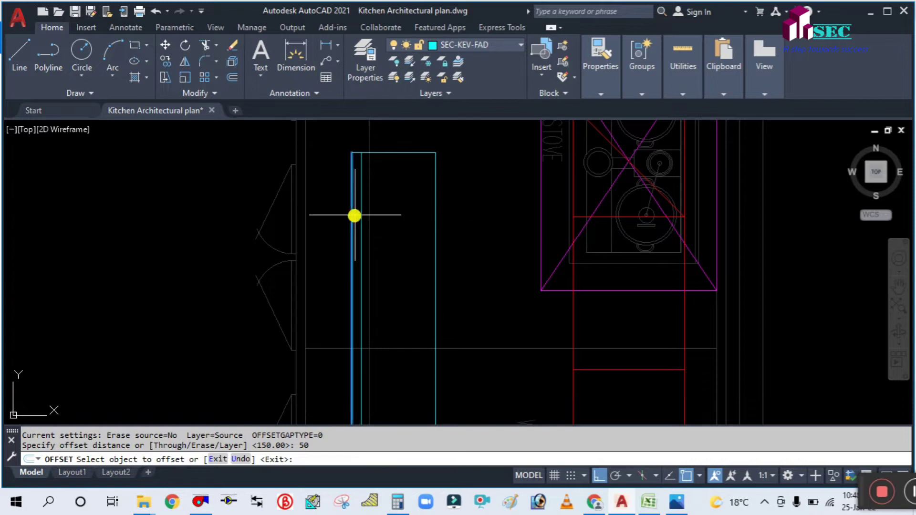
click(353, 213)
click(410, 226)
click(434, 235)
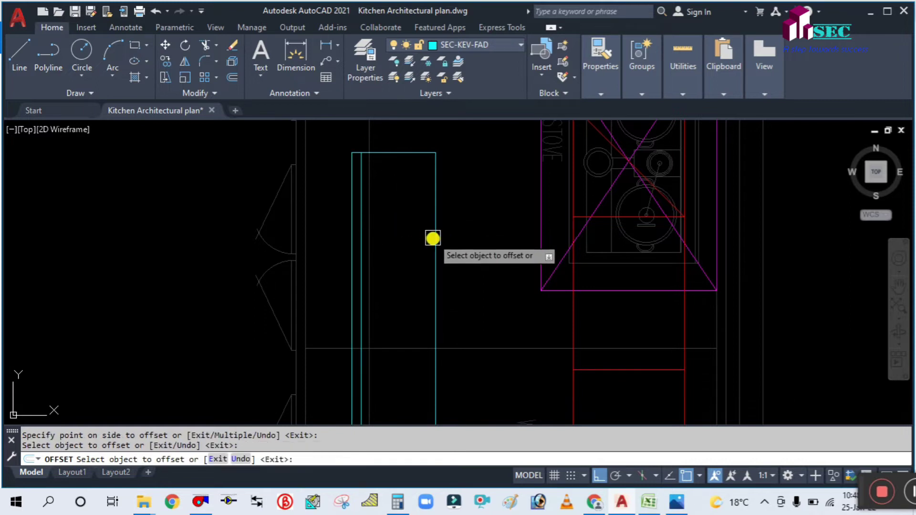
click(403, 237)
key(Escape)
Step: Offset the fresh air duct's upper end line 50 downward into the duct
text(o)
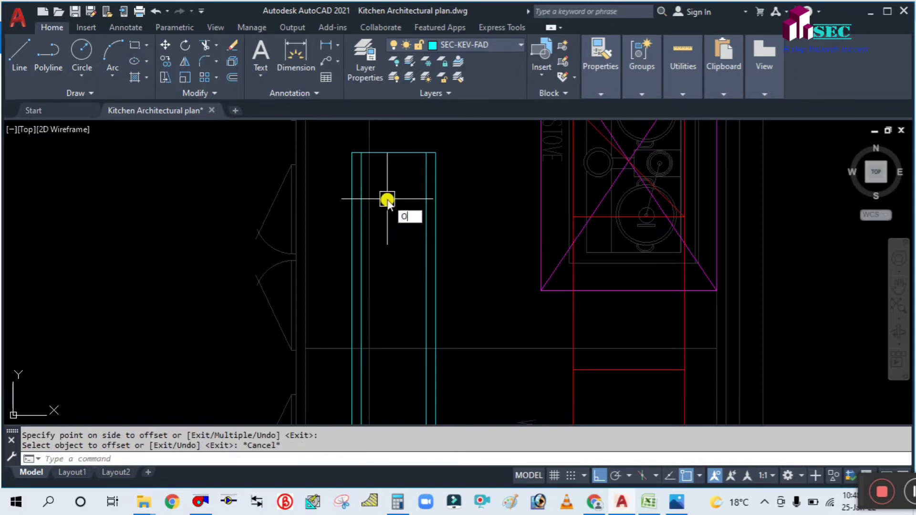
key(Return)
key(Return)
click(402, 157)
click(401, 228)
key(Escape)
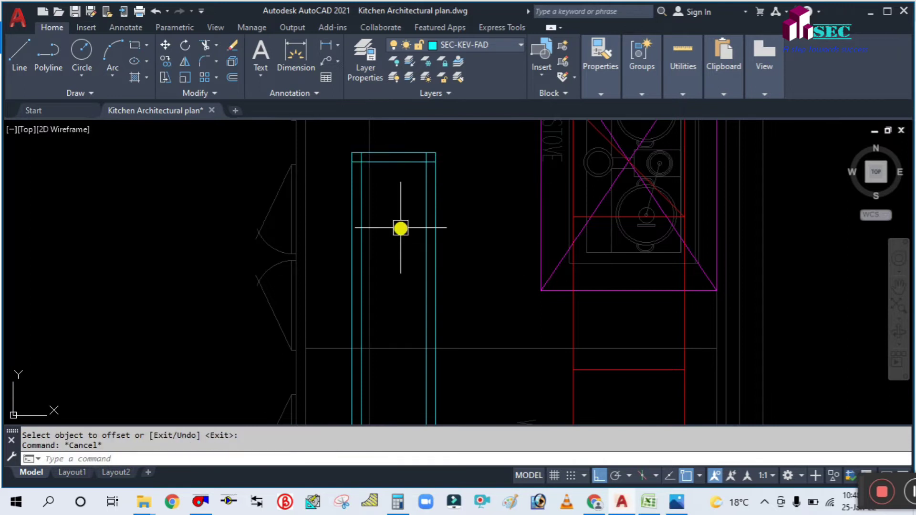
text(o)
key(Return)
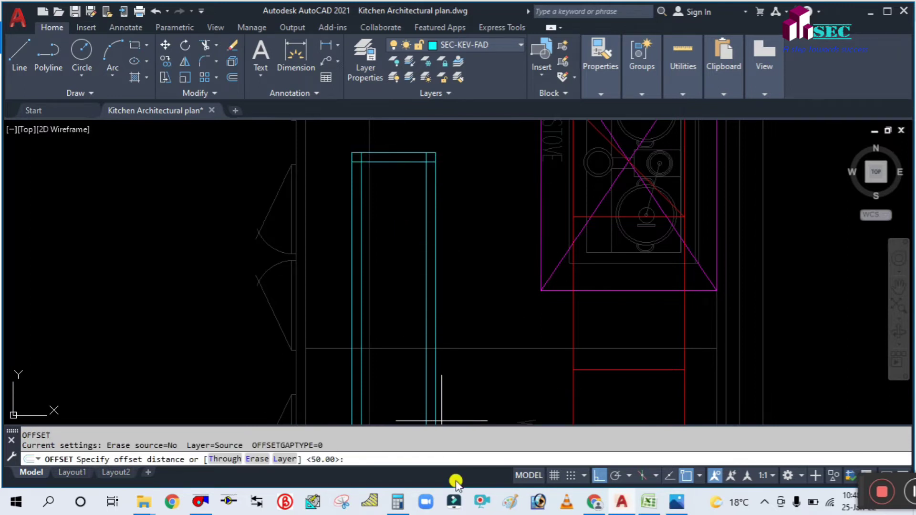
click(398, 503)
click(398, 503)
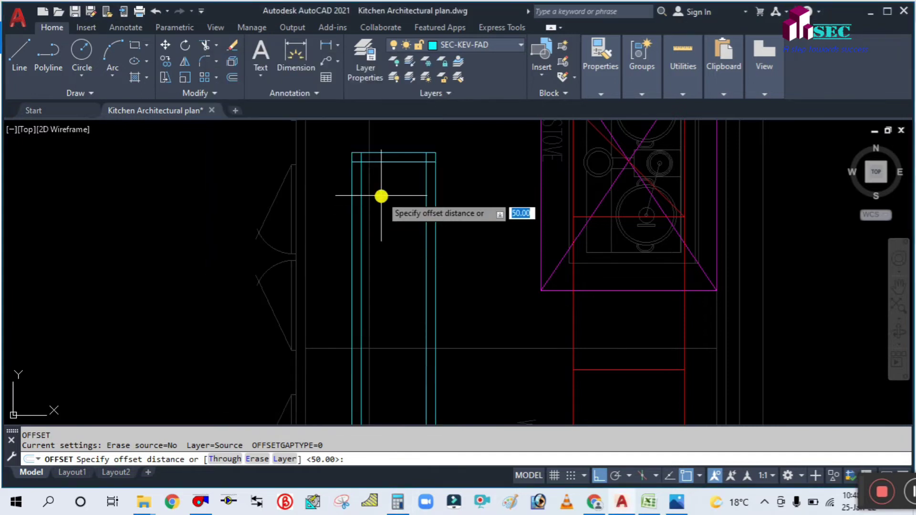
key(Escape)
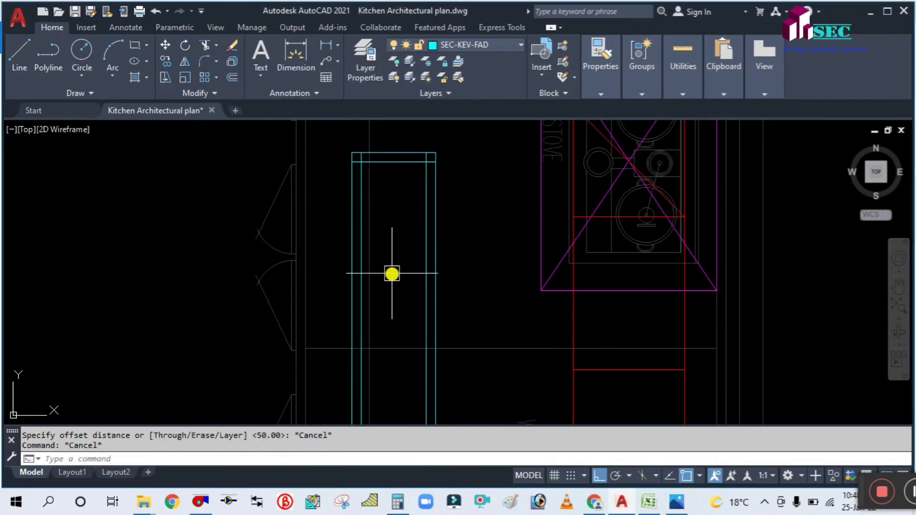
Step: Switch to DuctSizer, change it from metric to imperial units and set the velocity to 1000 fpm for the 1100 cfm flow
click(200, 502)
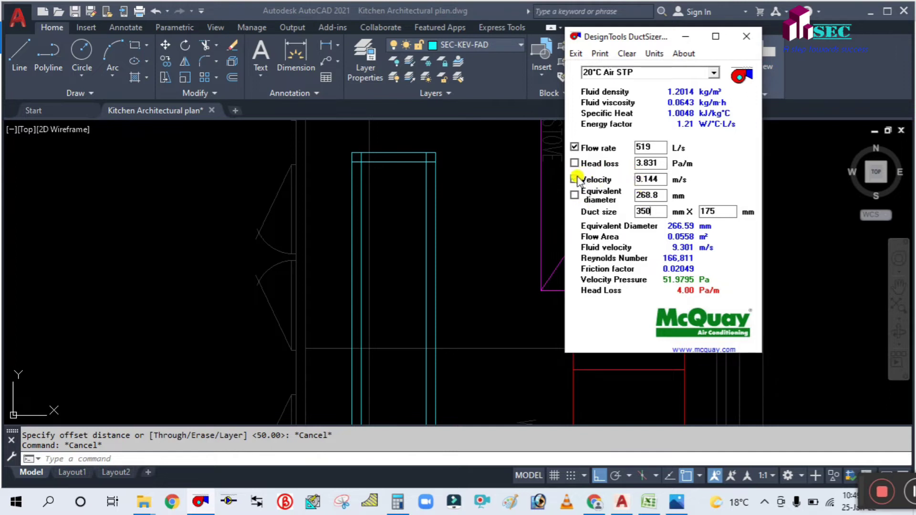
click(574, 179)
double_click(659, 179)
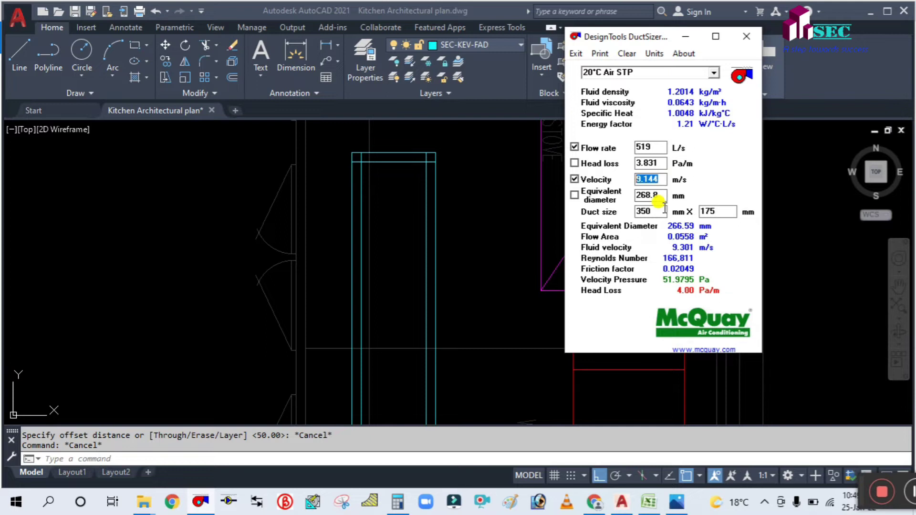
text(5000)
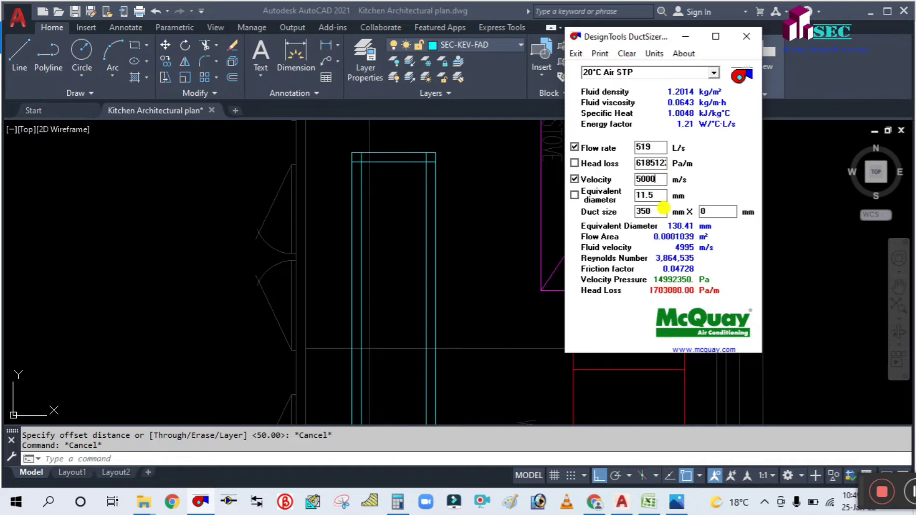
key(BackSpace)
key(BackSpace)
key(BackSpace)
key(BackSpace)
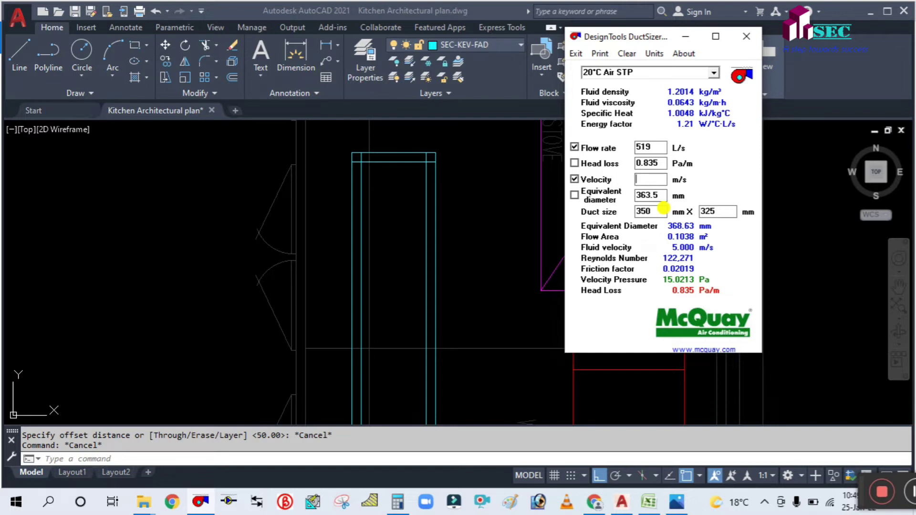
click(654, 53)
click(568, 161)
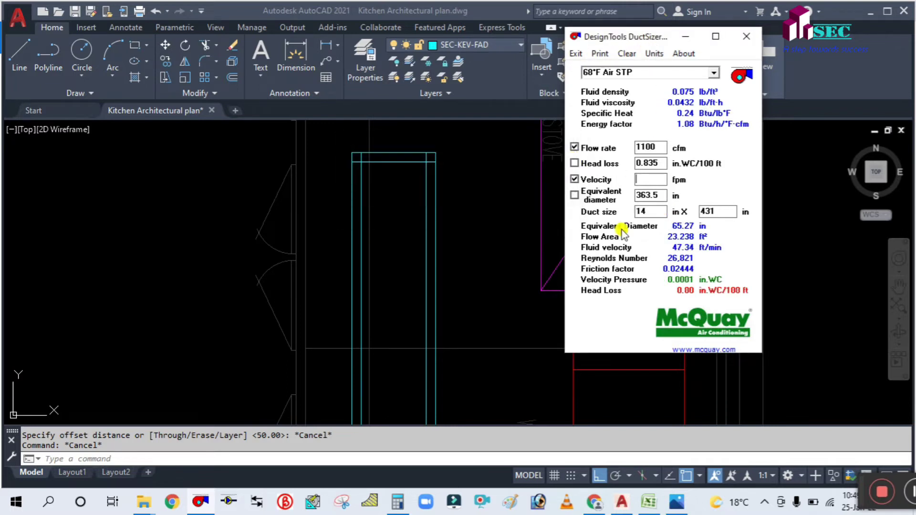
text(1000)
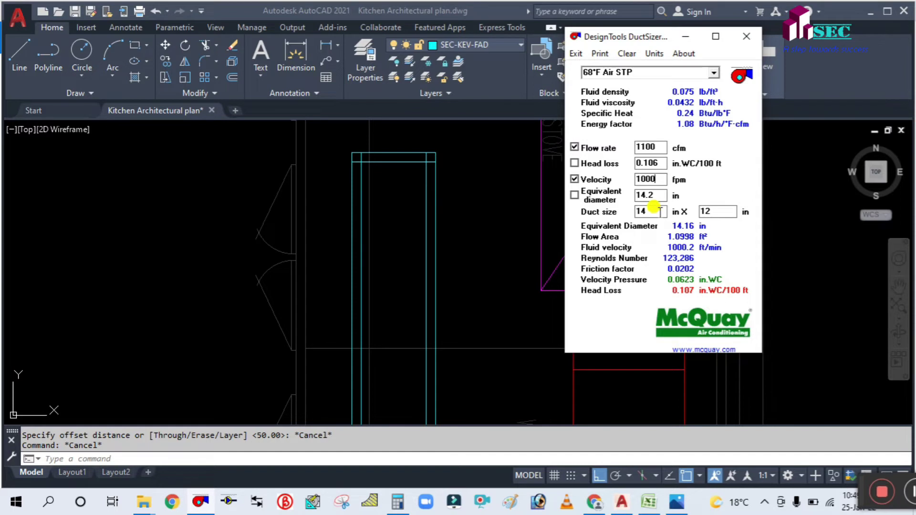
Step: Return DuctSizer to SI metric units and size the duct with its first side set to 350 mm
double_click(642, 211)
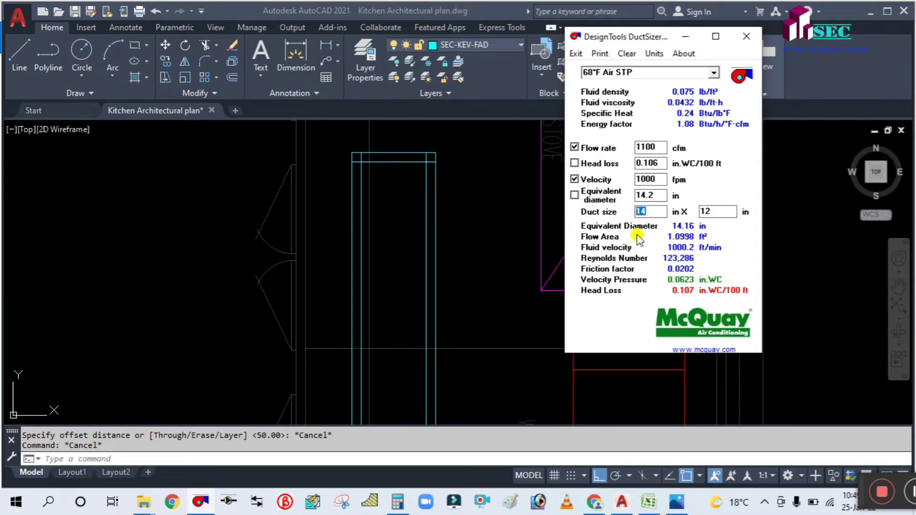
text(350)
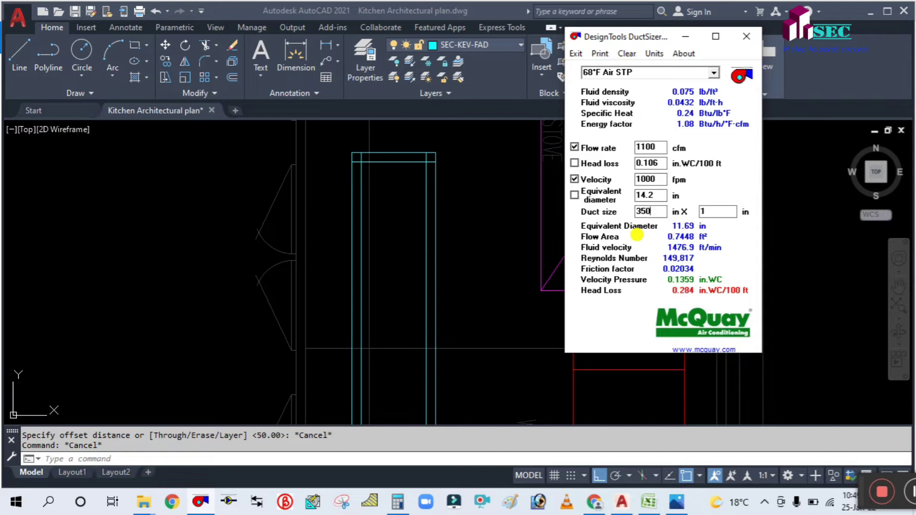
click(654, 53)
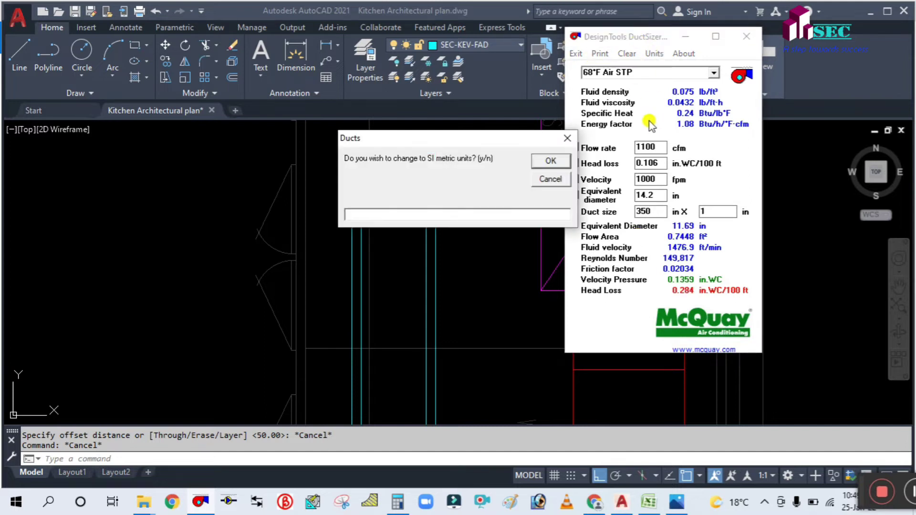
key(Return)
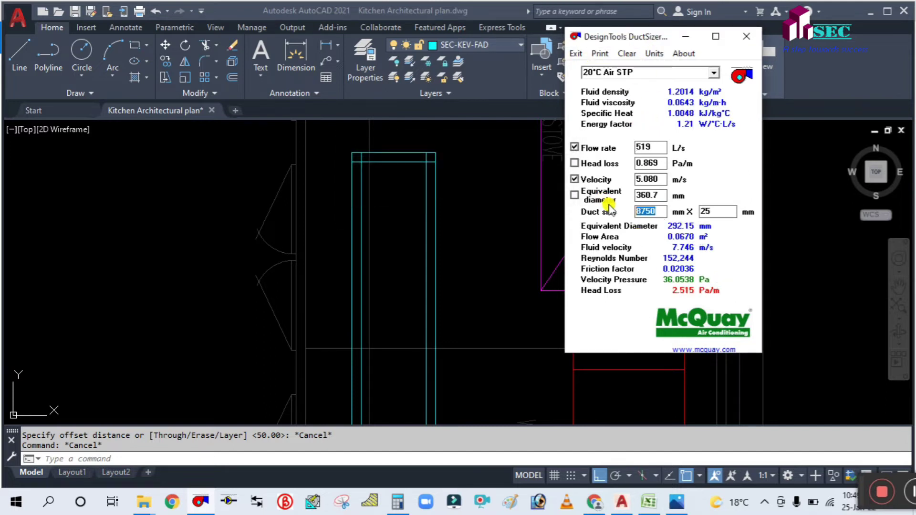
text(350)
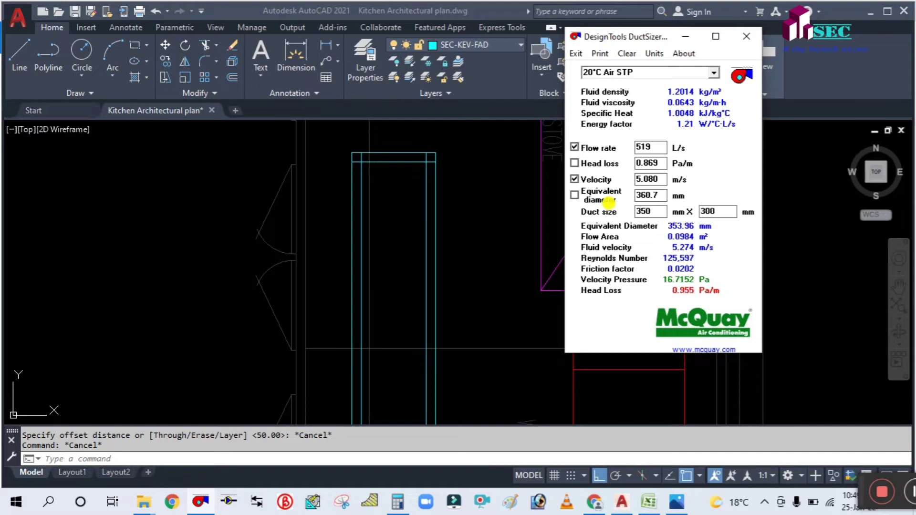
click(686, 36)
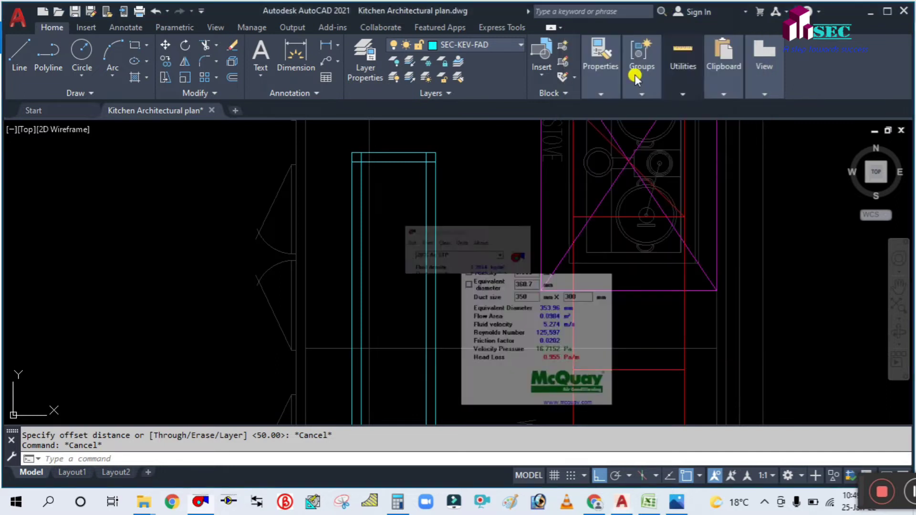
Step: Offset the inner horizontal line near the fresh air duct's upper end 300 downward
text(o)
key(Return)
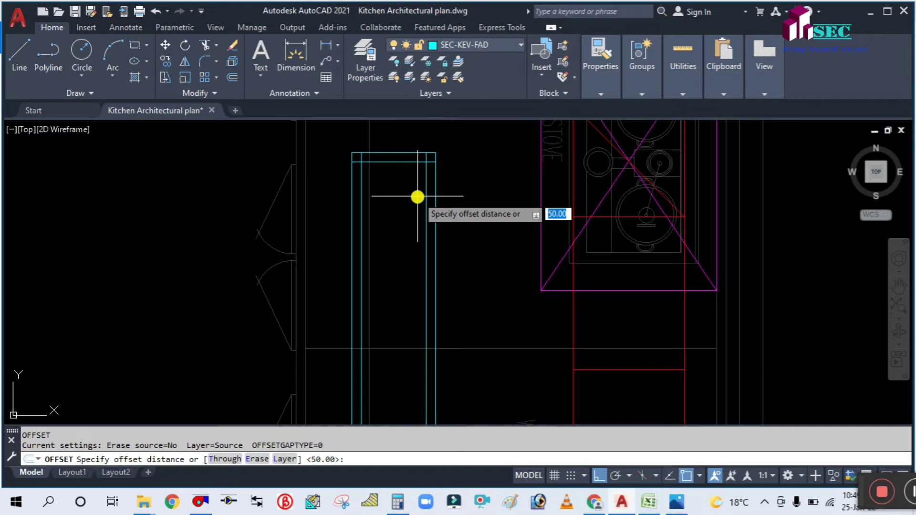
text(3)
key(Return)
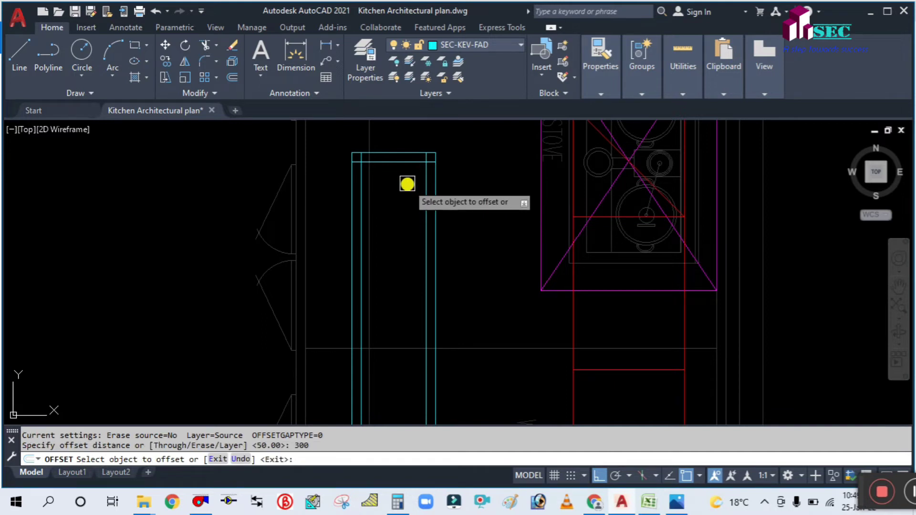
click(394, 162)
click(377, 257)
key(Escape)
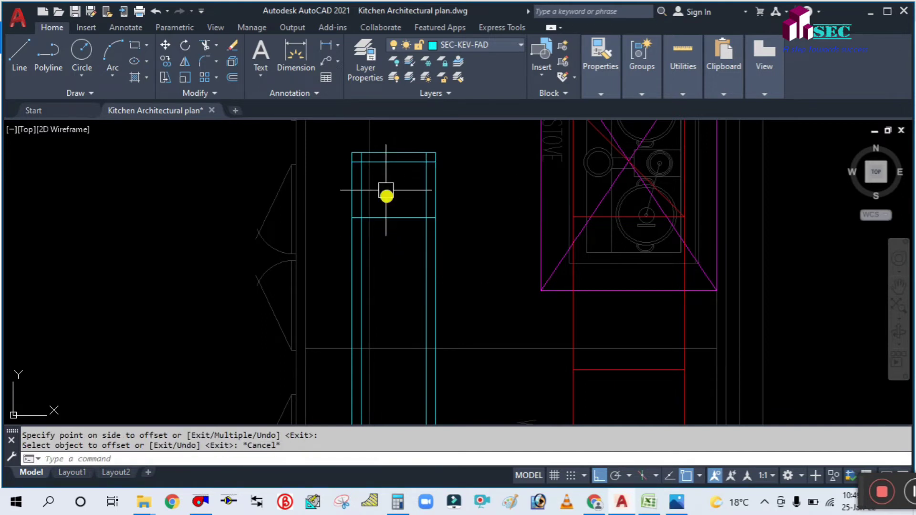
Step: Fill the opening at the fresh air duct's upper end with repeated 10-spaced offsets of its upper line, down to its lower line
scroll(387, 187, up, 4)
scroll(392, 237, down, 4)
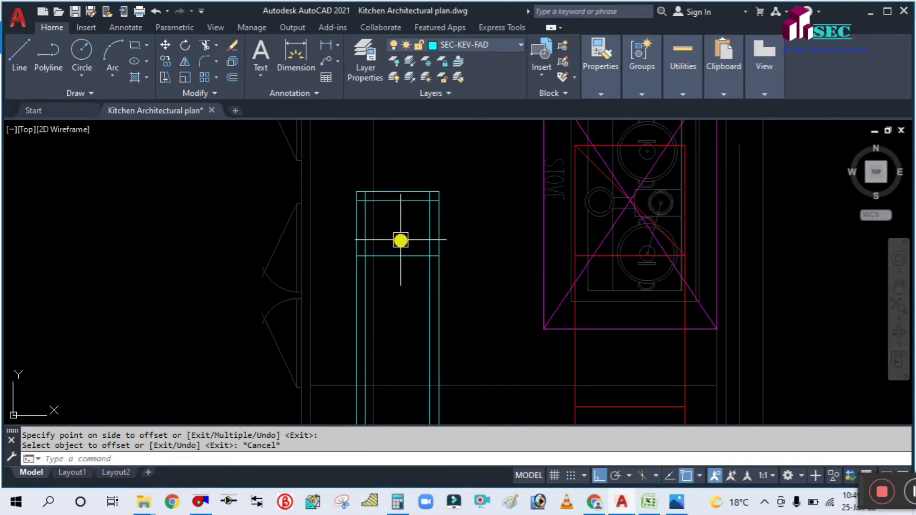
scroll(394, 229, up, 2)
key(Return)
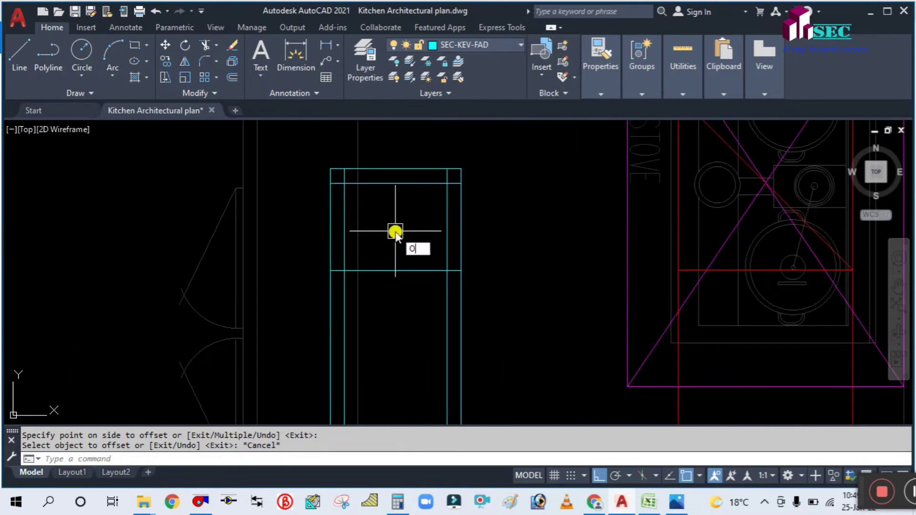
text(10)
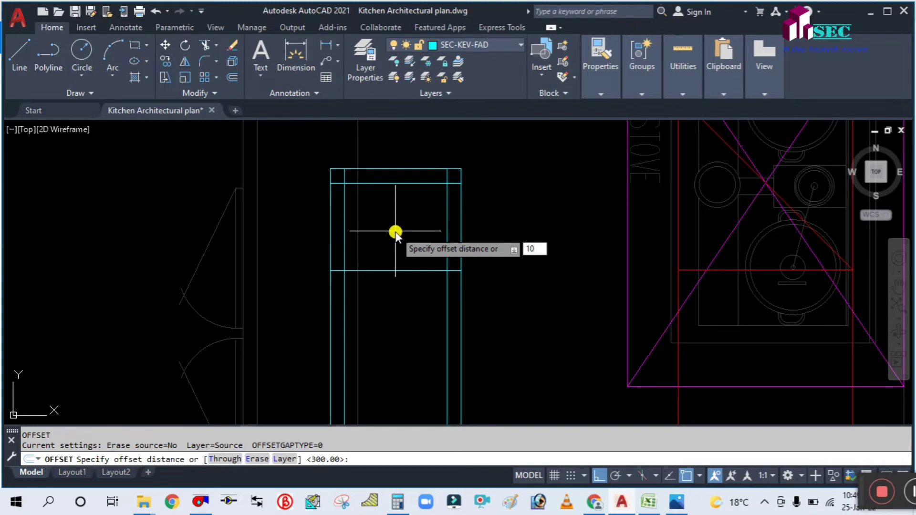
key(Return)
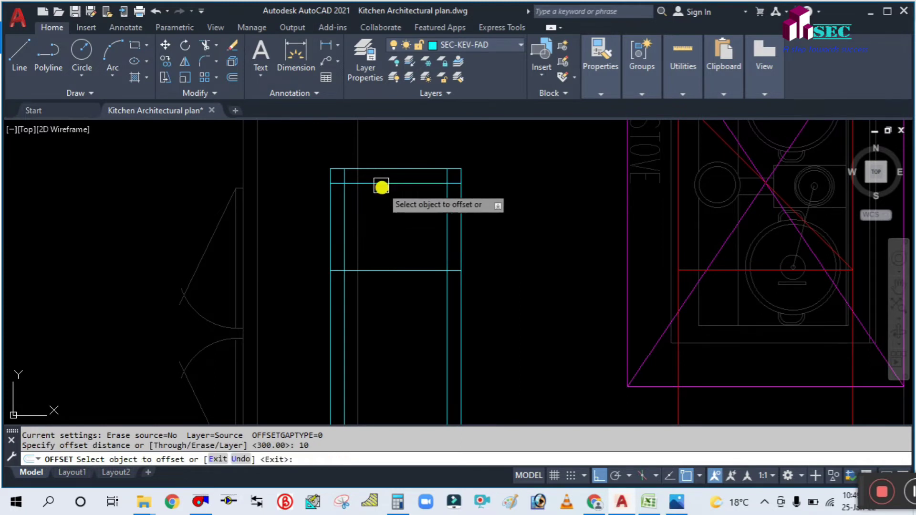
click(380, 185)
text(M)
key(Return)
click(396, 228)
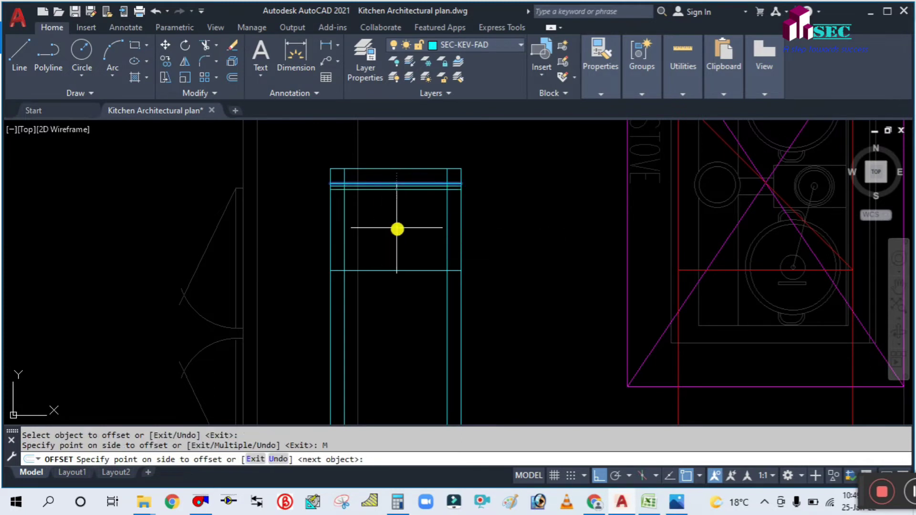
click(408, 242)
click(409, 247)
click(410, 247)
click(411, 256)
click(412, 272)
click(415, 288)
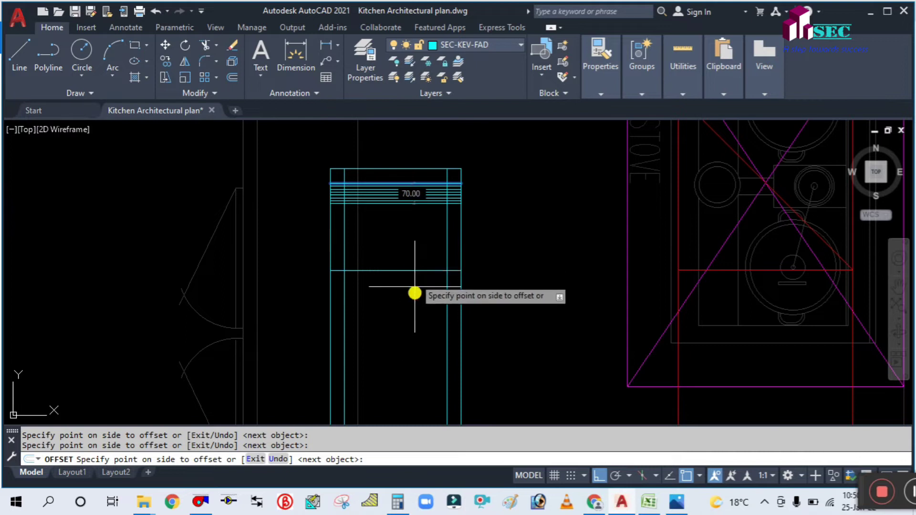
click(415, 301)
click(415, 313)
click(417, 322)
click(417, 341)
click(417, 342)
click(417, 342)
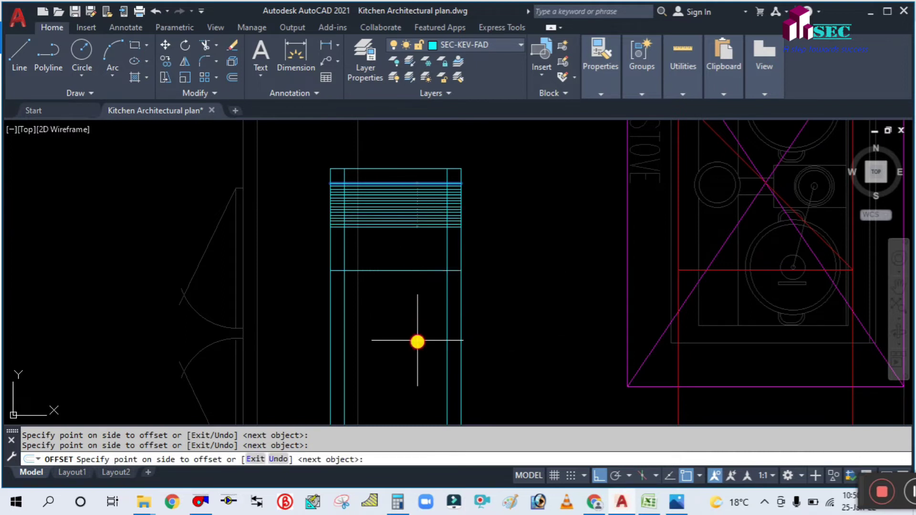
click(417, 341)
click(417, 341)
click(417, 342)
click(417, 341)
click(417, 342)
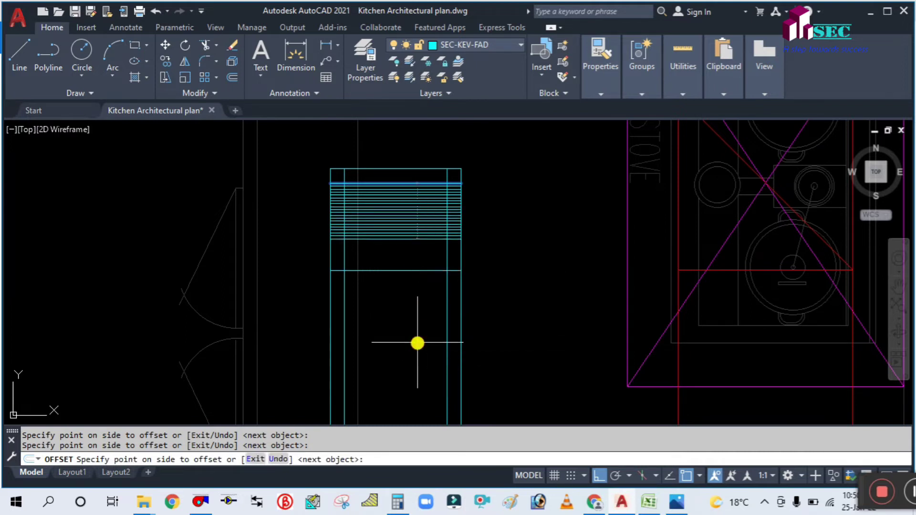
click(417, 342)
click(417, 343)
click(417, 343)
click(418, 343)
click(417, 343)
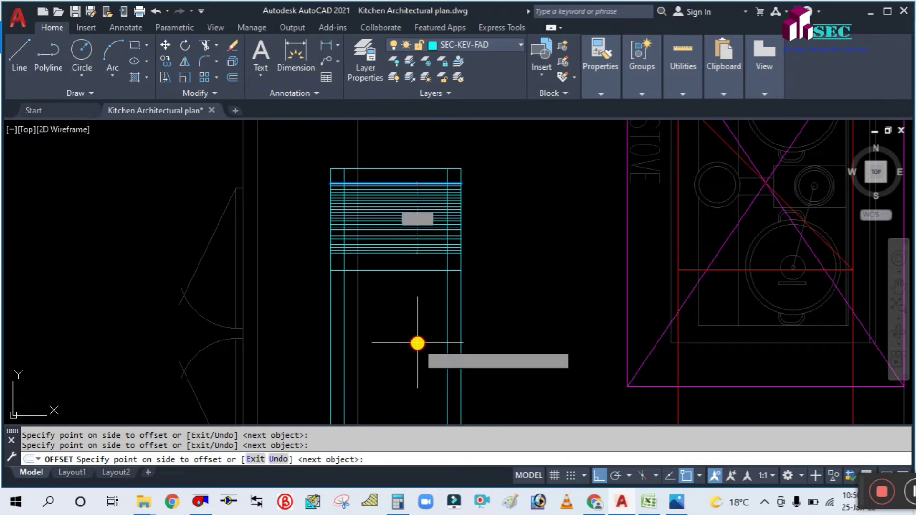
click(417, 343)
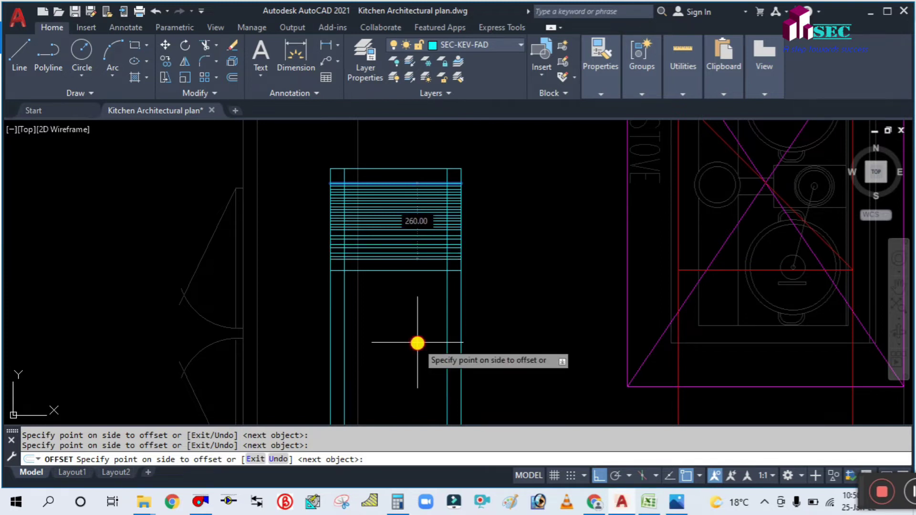
click(418, 343)
click(417, 343)
click(417, 343)
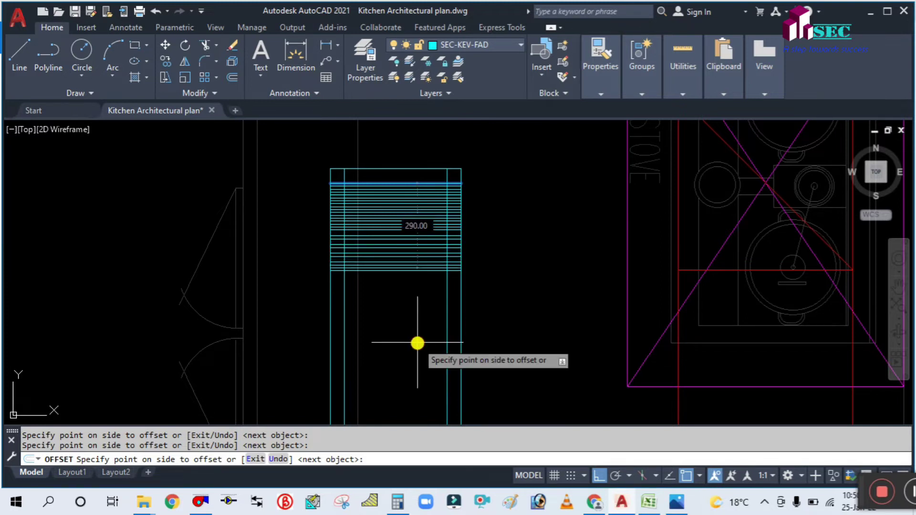
key(Escape)
Step: Trim the louver lines' ends between the inner and outer vertical lines on both sides of the fresh air duct
scroll(419, 238, up, 2)
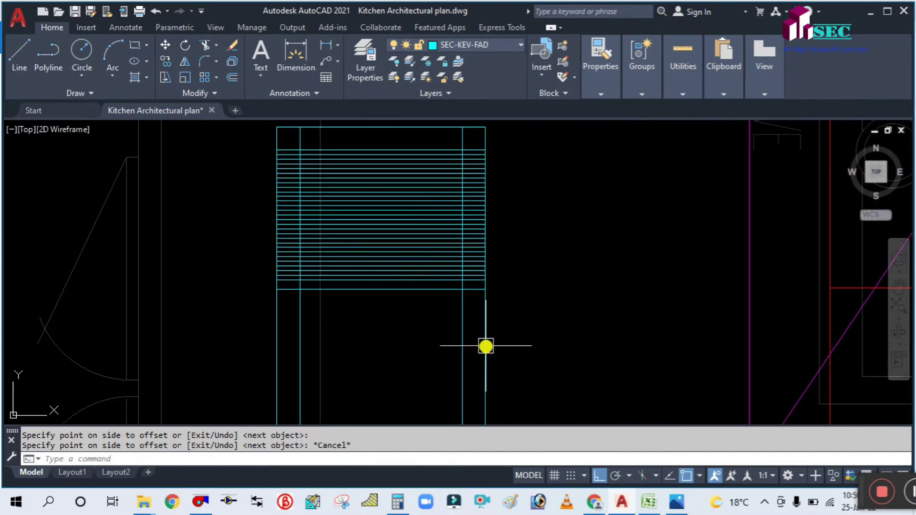
text(tr)
key(space)
scroll(479, 305, up, 3)
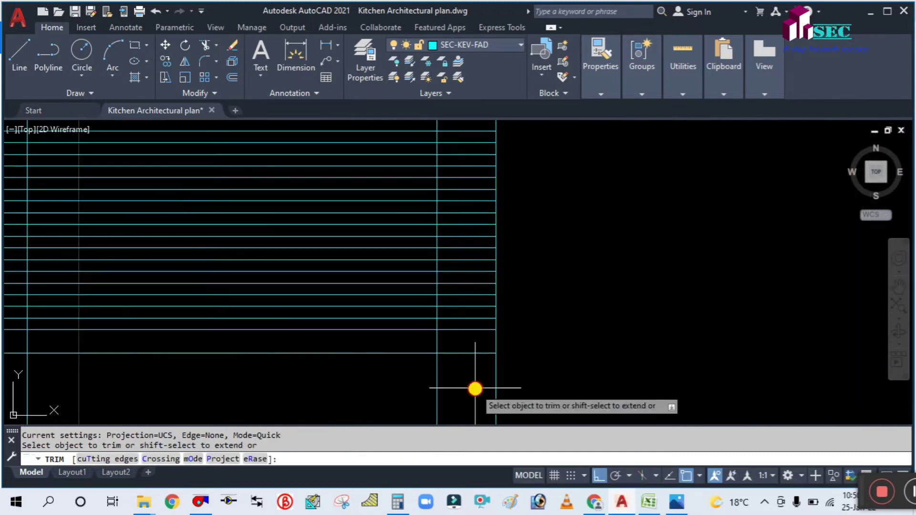
click(475, 389)
scroll(475, 386, down, 4)
click(468, 228)
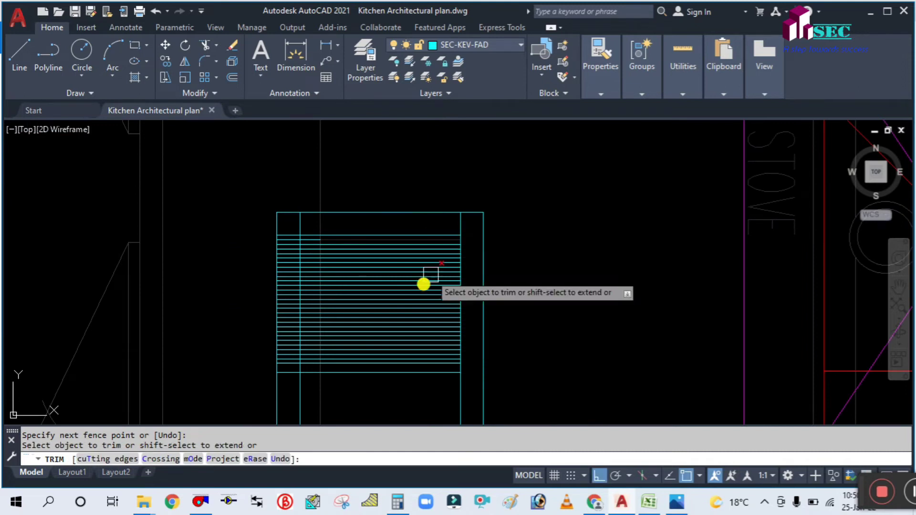
scroll(286, 384, up, 2)
click(287, 387)
scroll(287, 388, down, 4)
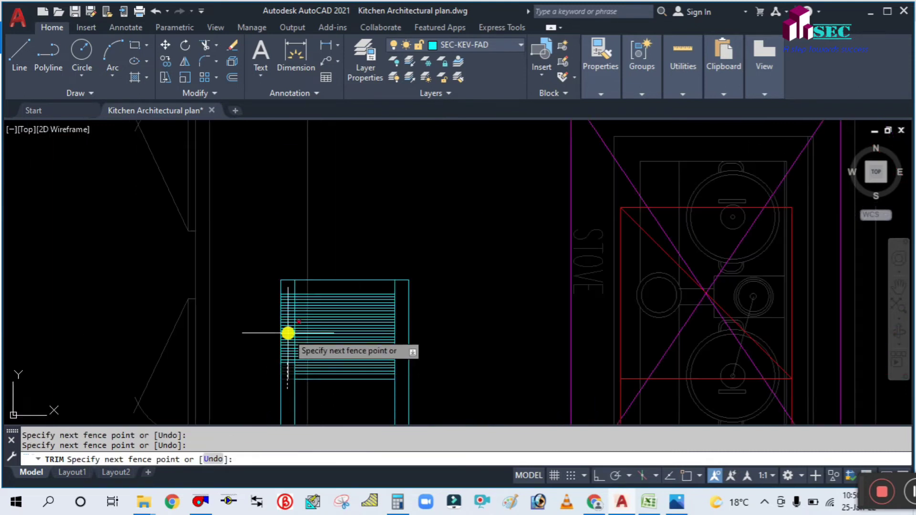
click(286, 289)
key(Escape)
Step: Trim the two inner vertical line stubs between the duct's upper end line and the top louver line
scroll(378, 290, up, 2)
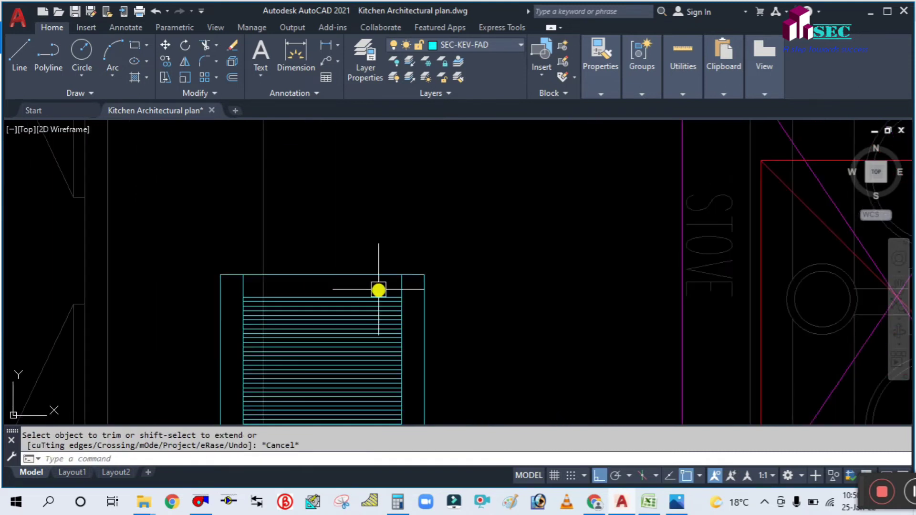
key(Return)
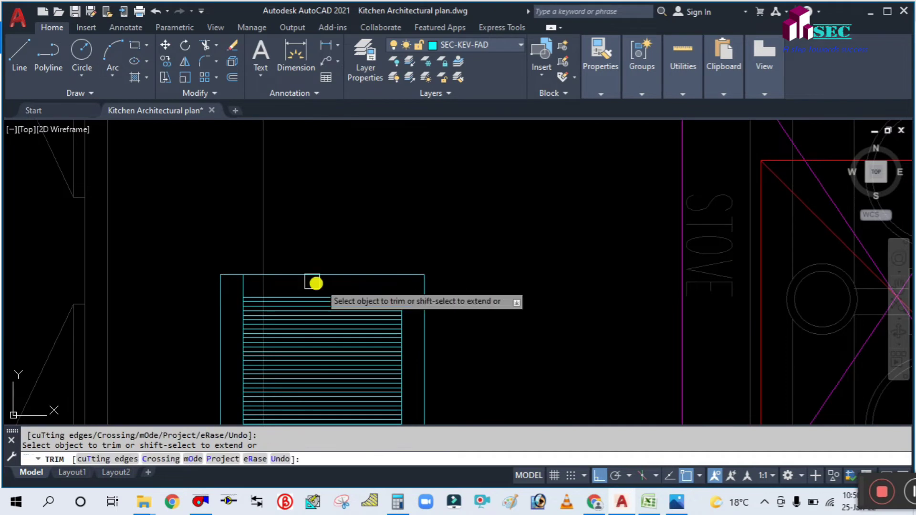
key(Escape)
scroll(403, 242, down, 4)
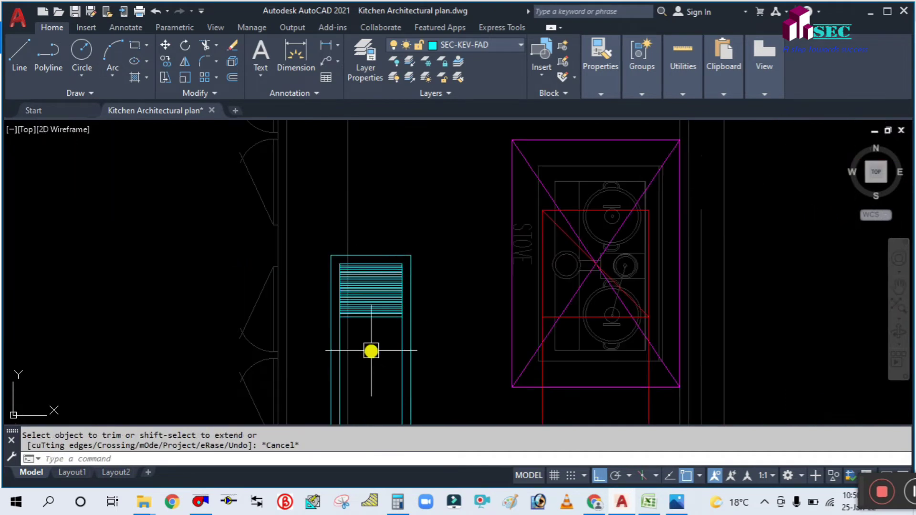
Step: Trim both inner vertical lines below the opening, using its bottom horizontal line as the cutting edge
scroll(371, 351, up, 2)
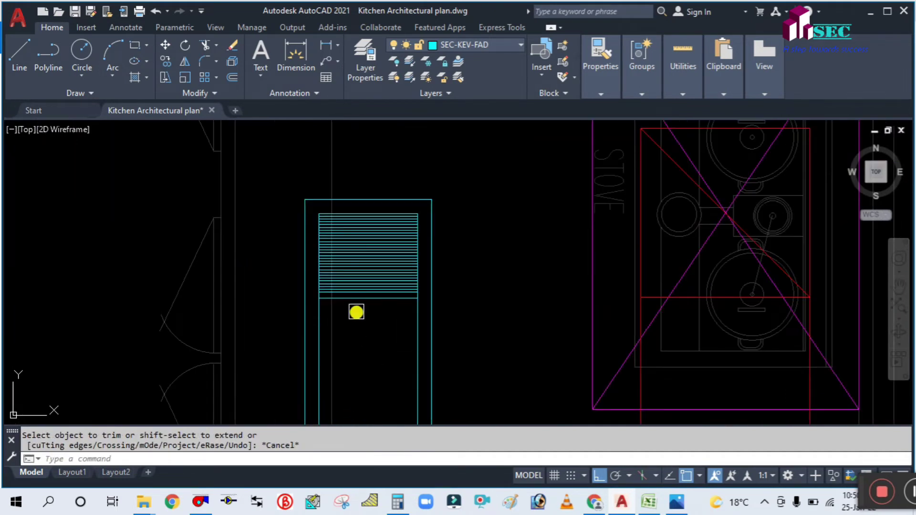
key(Return)
click(377, 299)
key(Return)
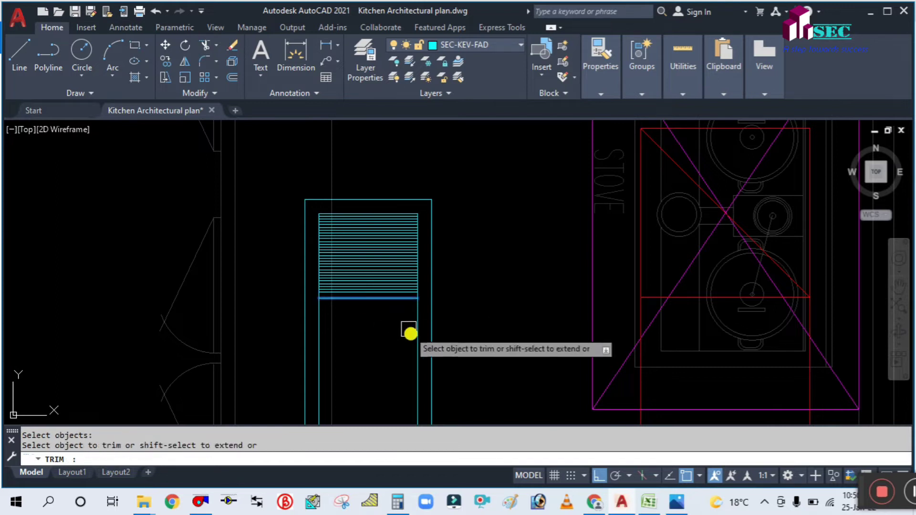
click(416, 340)
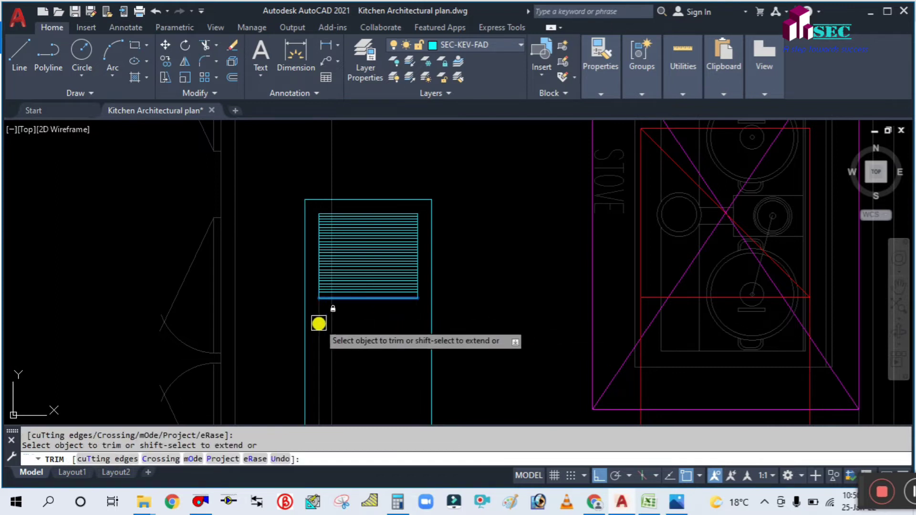
key(Escape)
scroll(400, 220, down, 3)
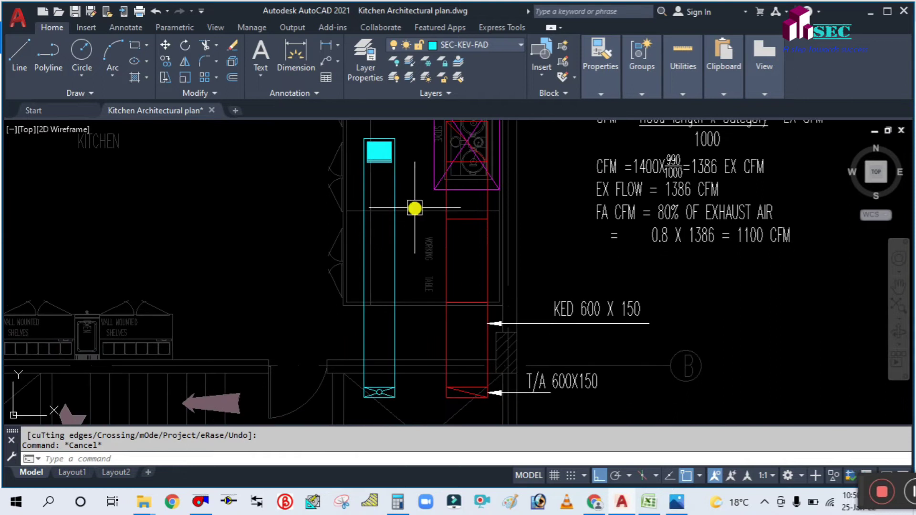
scroll(414, 207, down, 4)
scroll(404, 281, up, 2)
middle_drag(410, 205, 405, 240)
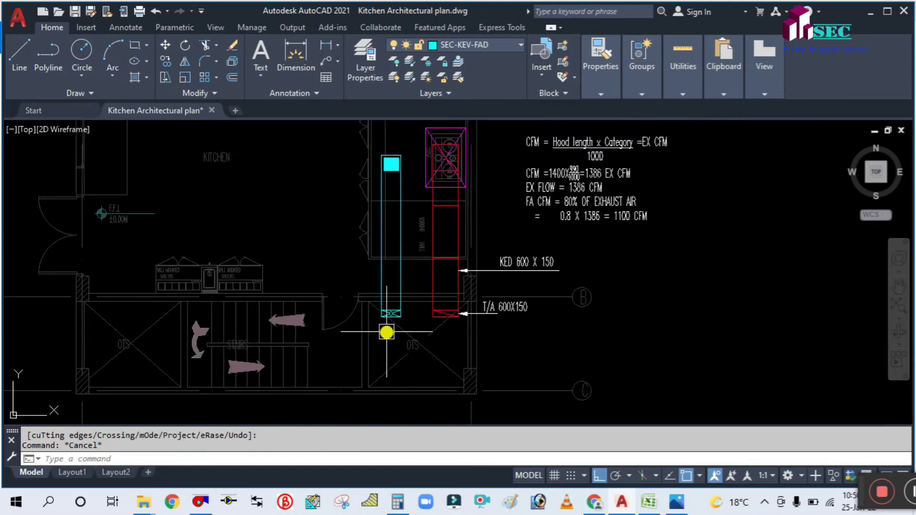
Step: Offset the upper edge of the cyan fresh-air duct's end box 1220 upward to mark the first duct joint
scroll(387, 332, up, 3)
text(o)
key(Return)
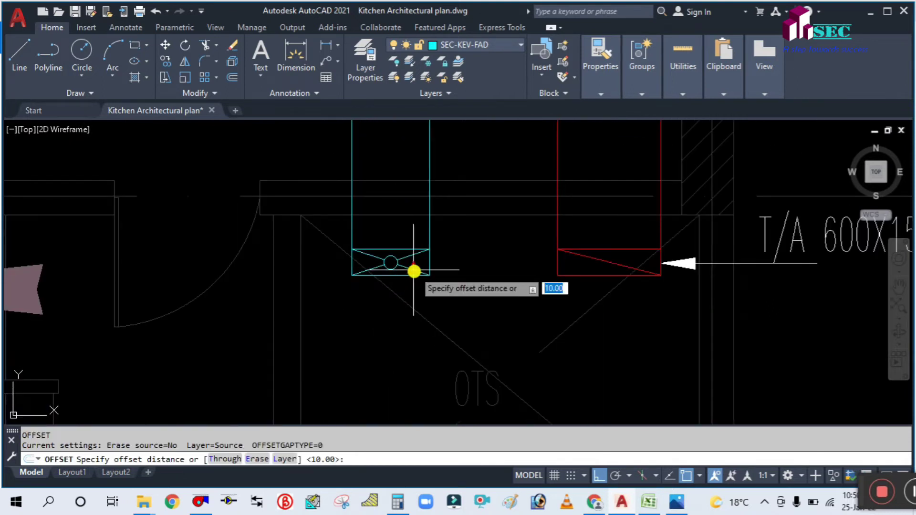
text(1220)
key(Return)
scroll(414, 255, up, 2)
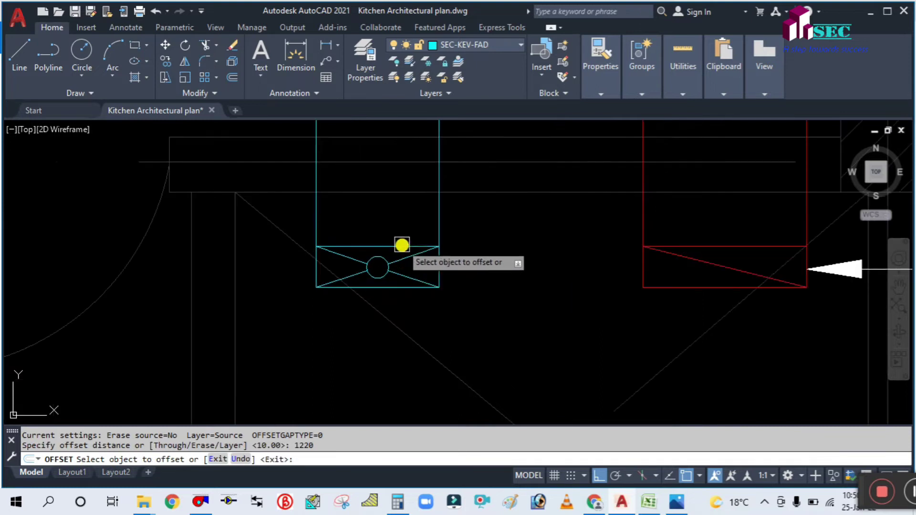
click(402, 245)
click(370, 185)
scroll(407, 254, down, 4)
scroll(393, 306, up, 5)
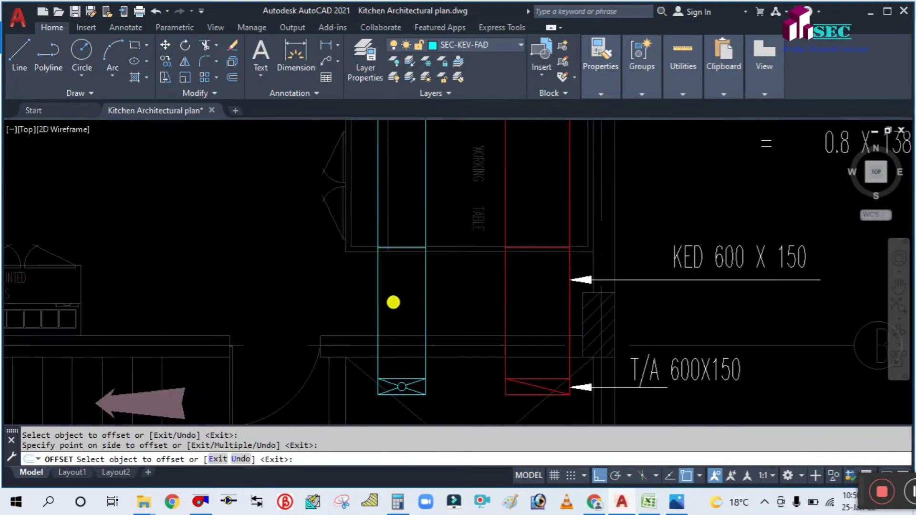
Step: Offset the cyan duct's first joint line another 1220 upward to mark the second joint
click(401, 300)
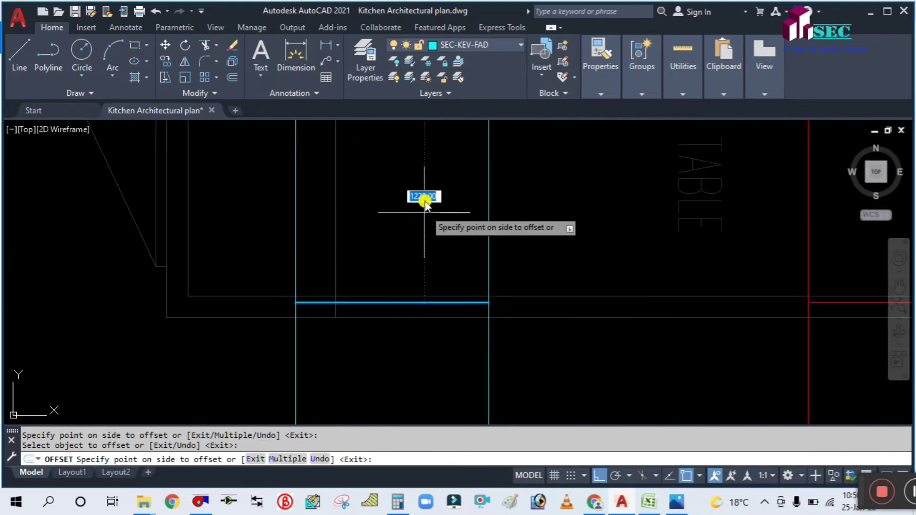
scroll(414, 299, down, 4)
scroll(419, 245, down, 4)
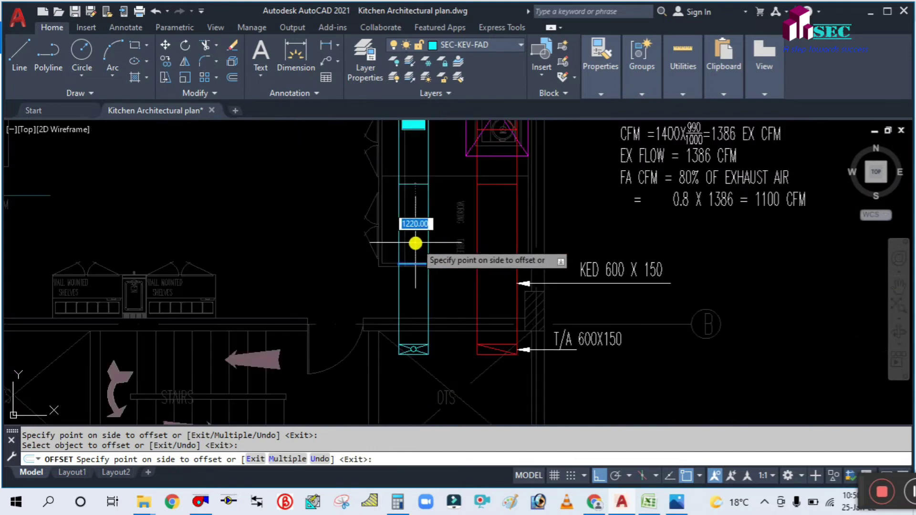
key(Escape)
key(Return)
scroll(416, 258, up, 3)
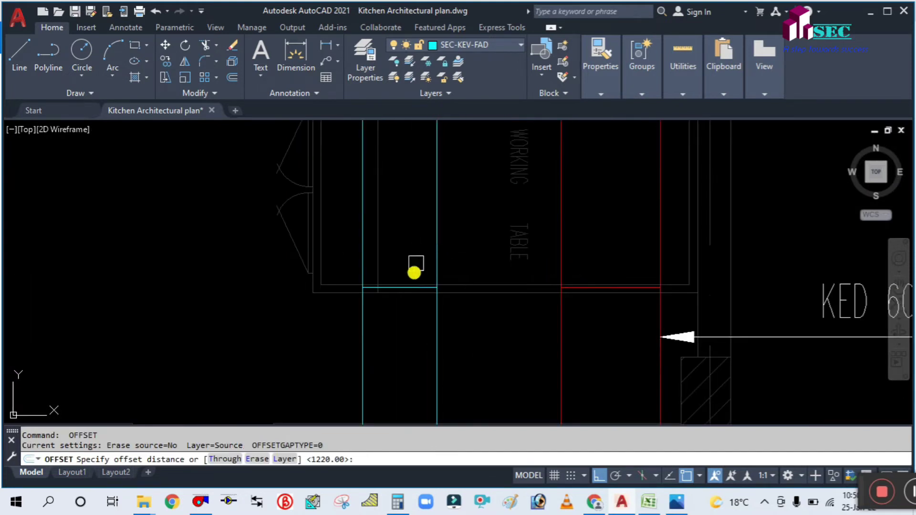
key(Return)
scroll(412, 277, up, 2)
click(409, 311)
click(417, 215)
scroll(409, 285, down, 4)
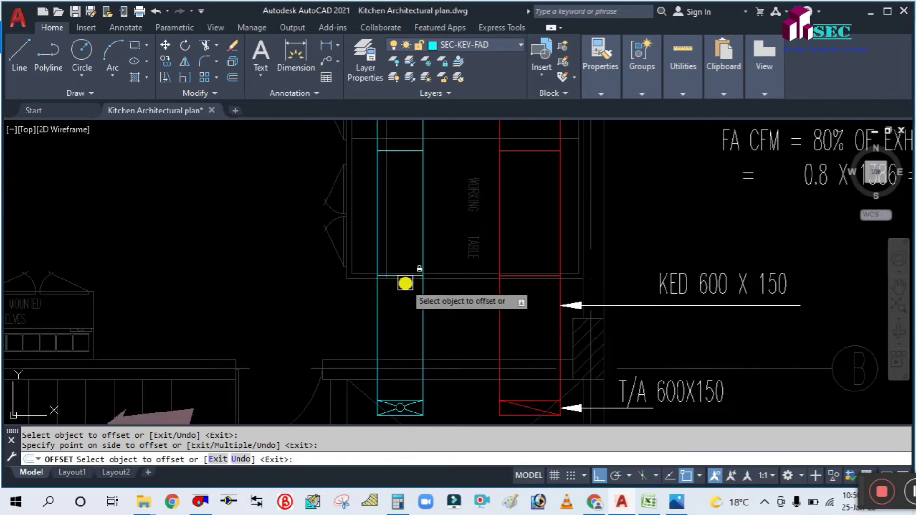
key(Escape)
Step: Draw a horizontal leader about 596 long, with its arrow on the right edge of the cyan duct's end box
scroll(400, 247, up, 2)
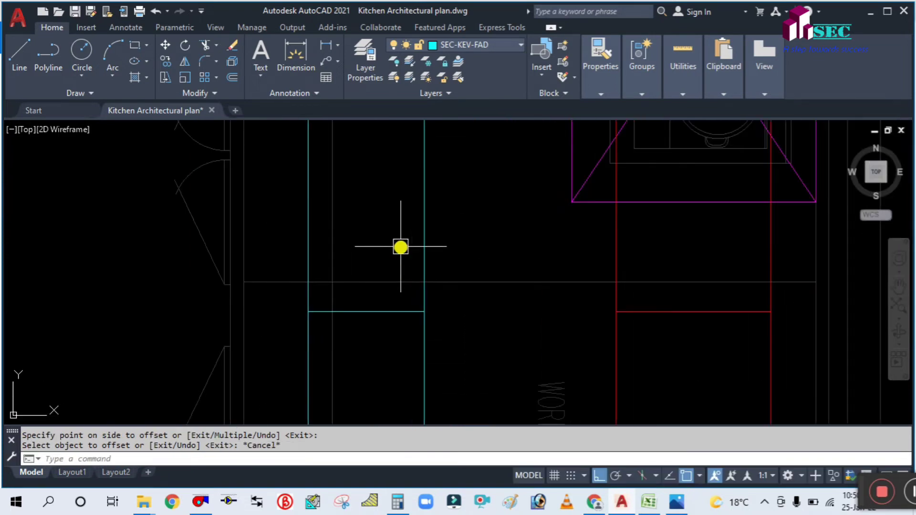
scroll(397, 241, down, 3)
scroll(406, 248, down, 4)
scroll(435, 296, up, 6)
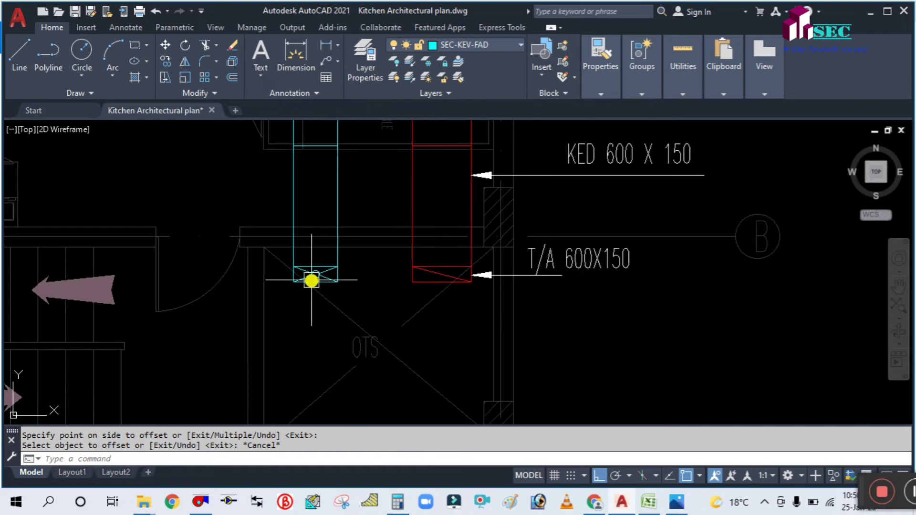
scroll(318, 280, up, 2)
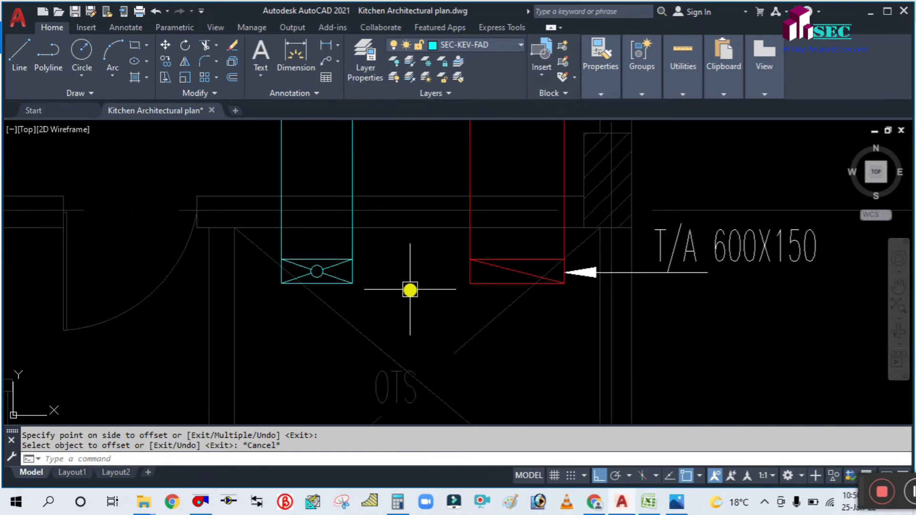
text(le)
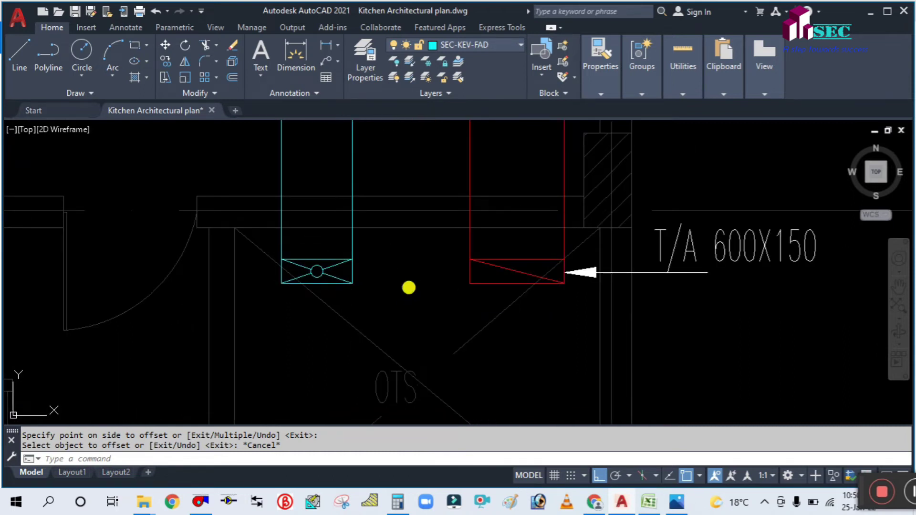
key(Return)
click(353, 272)
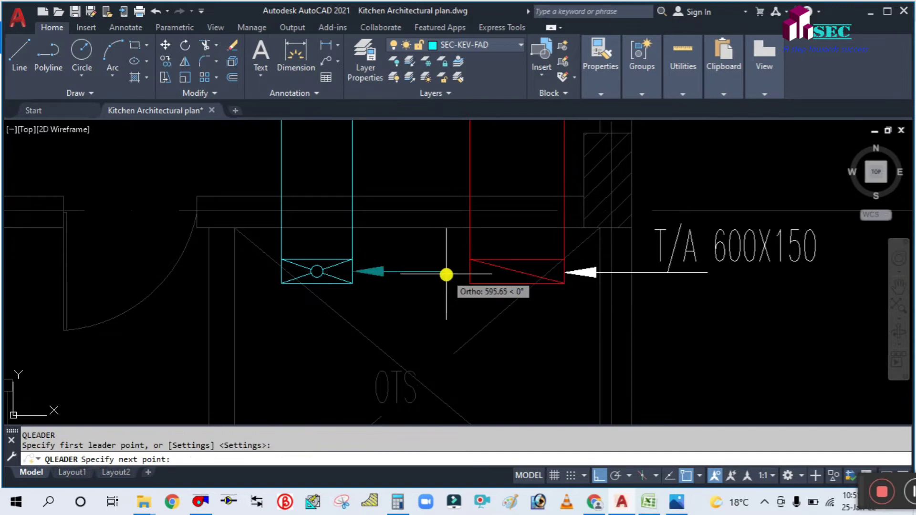
click(446, 271)
key(Escape)
Step: Copy the T/A 600X150 label horizontally to above the cyan duct's new leader
text(co)
key(Return)
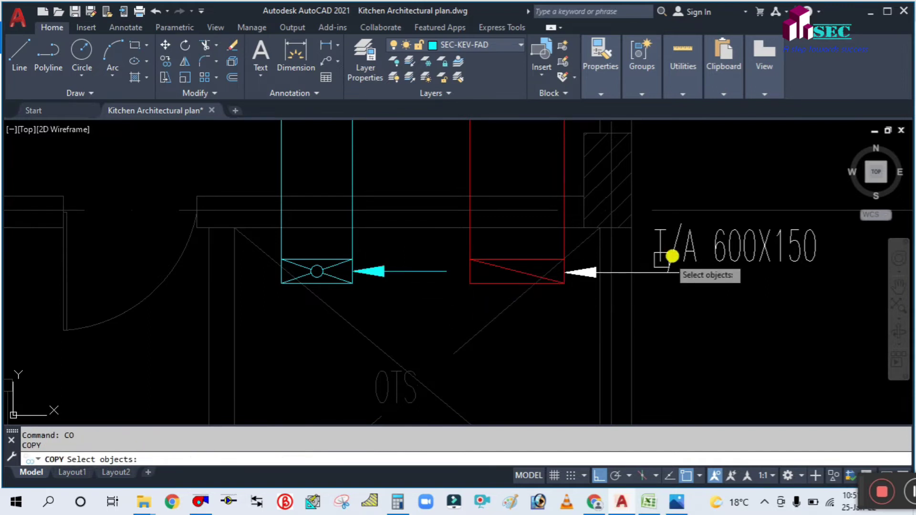
click(664, 254)
key(Return)
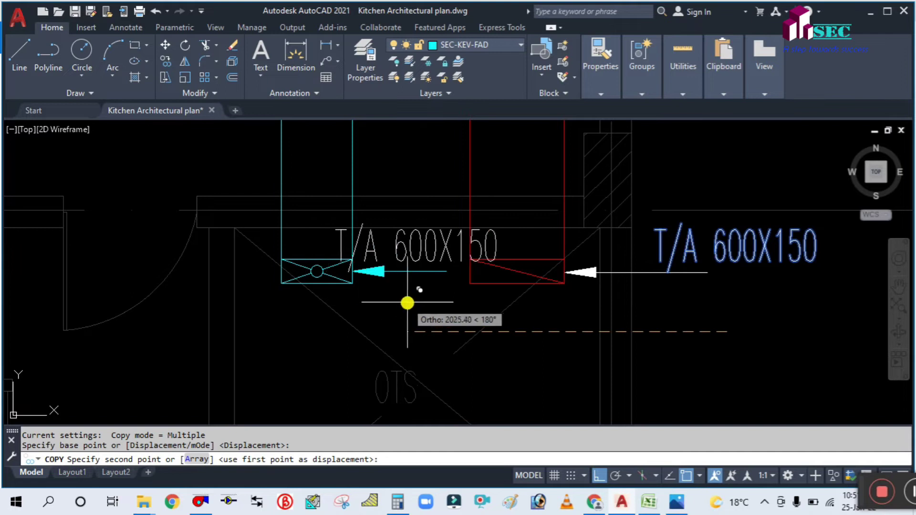
click(438, 308)
key(Escape)
Step: Change the copied label's text to T/B, removing the duct size from it
click(409, 242)
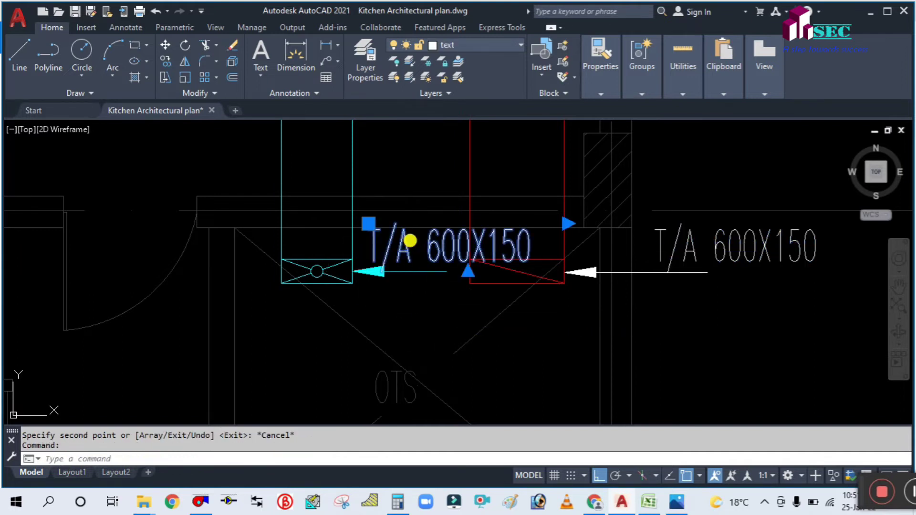
double_click(411, 246)
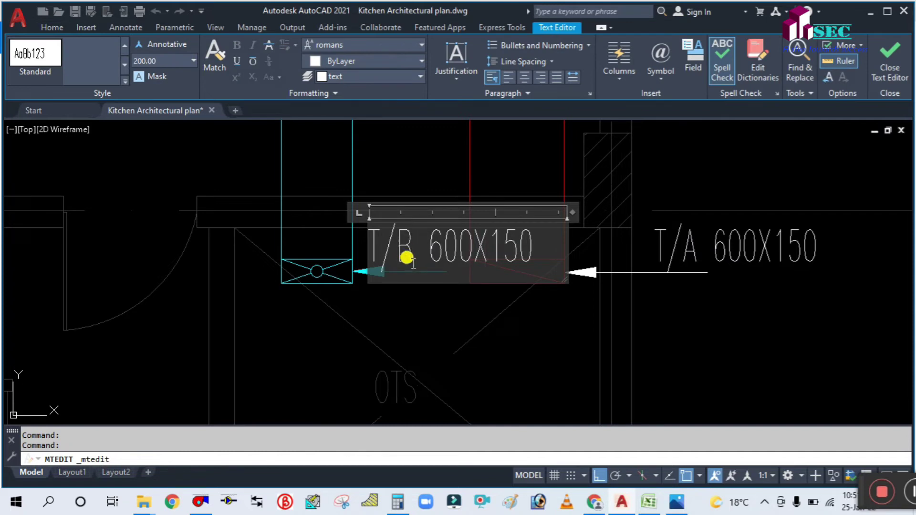
click(436, 296)
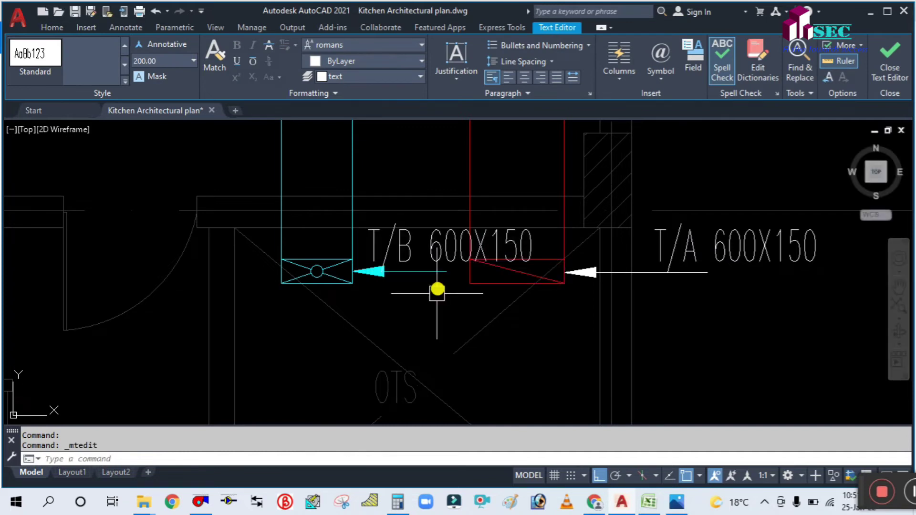
click(442, 237)
double_click(432, 251)
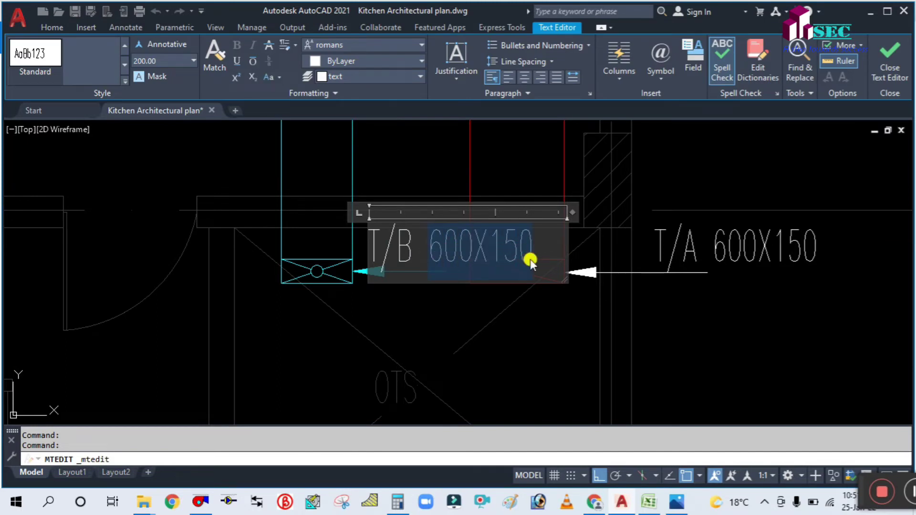
click(477, 316)
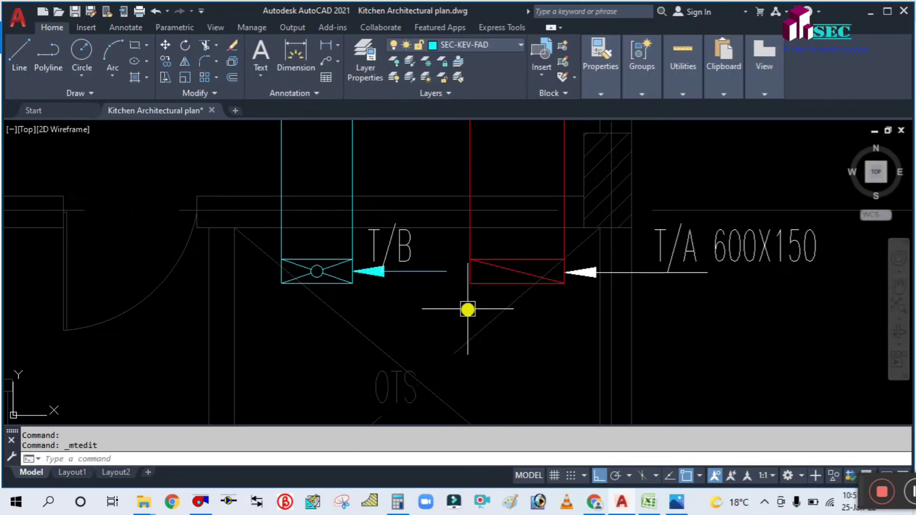
Step: Move the T/B label slightly to the right above its leader line
text(m)
key(Return)
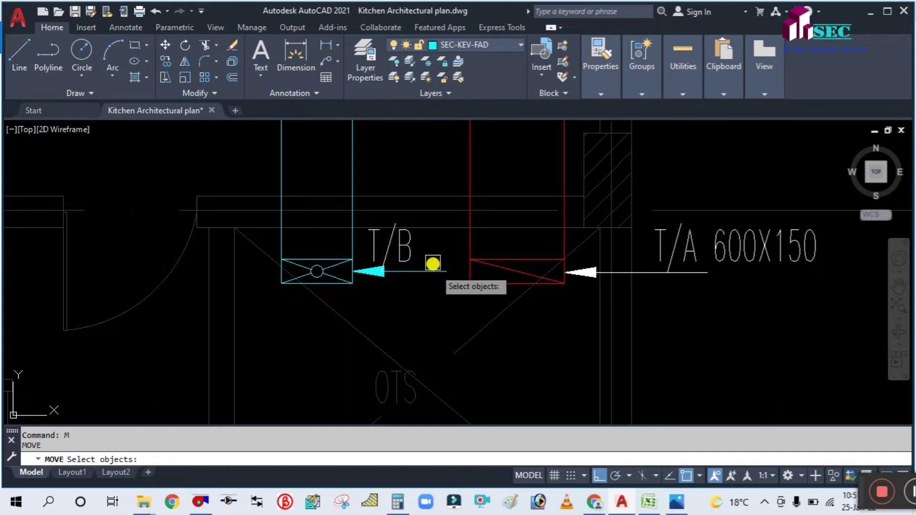
click(409, 242)
key(Return)
click(411, 300)
key(Escape)
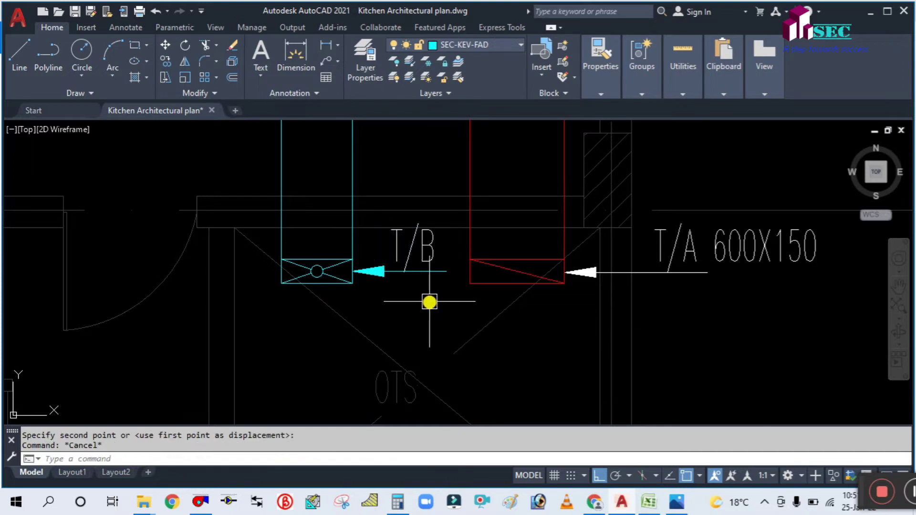
Step: Match the cyan leader's properties to those of the T/B label
text(MA)
key(Return)
click(423, 250)
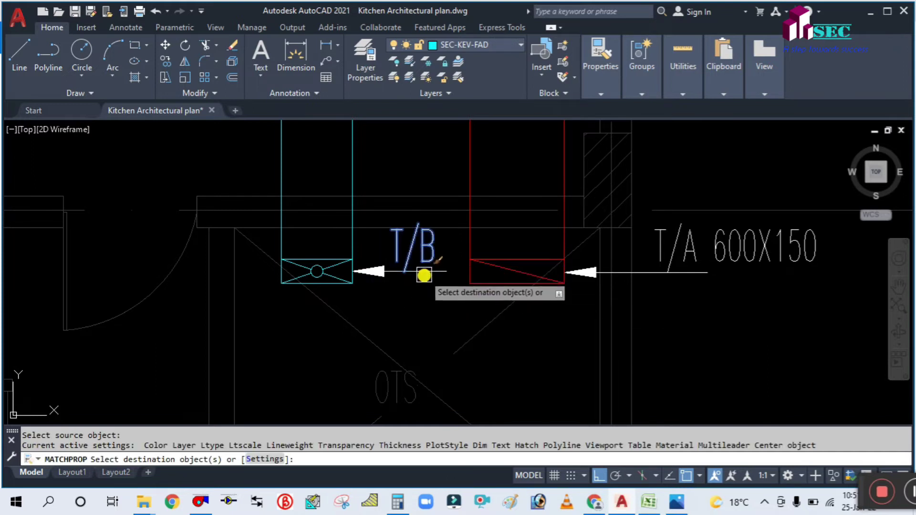
click(420, 272)
key(Escape)
Step: Copy the cyan duct end box with its leader and T/B label to the adjacent plan, using the OTS shaft's inner upper-left corner as reference
text(co)
key(Return)
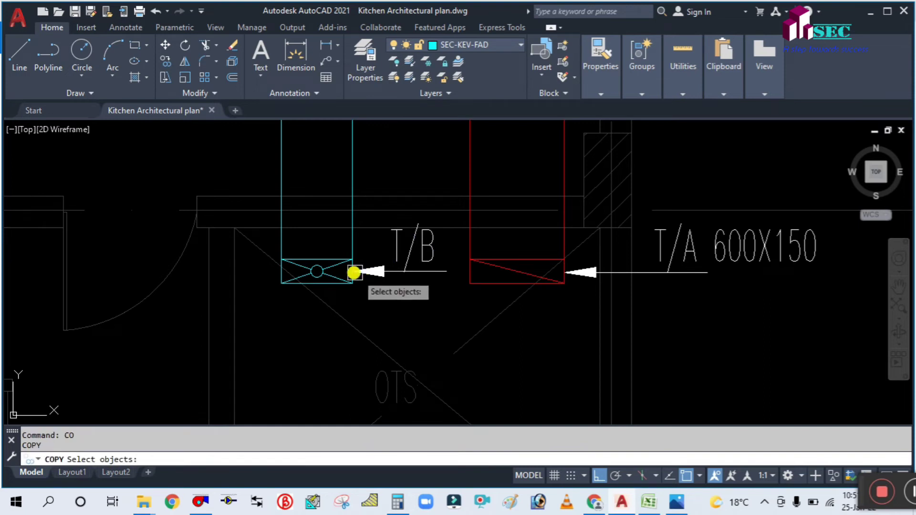
click(265, 241)
click(359, 303)
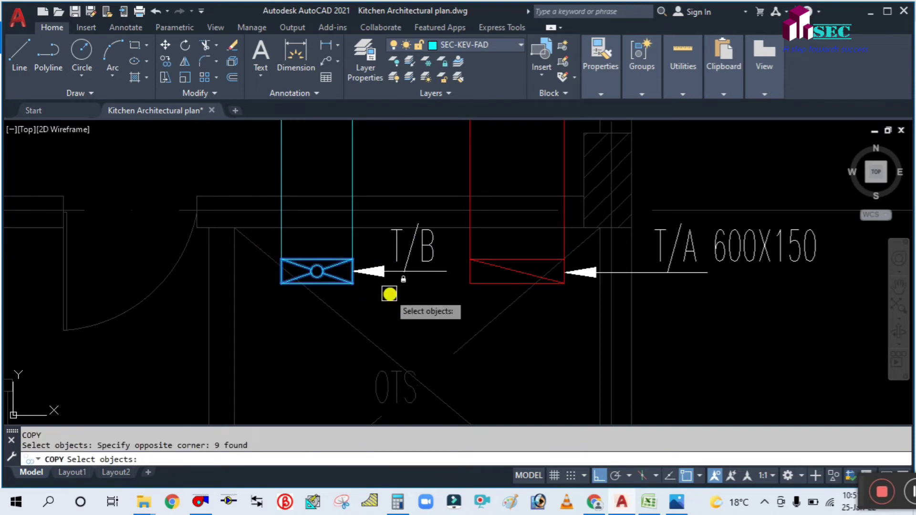
click(413, 268)
click(404, 288)
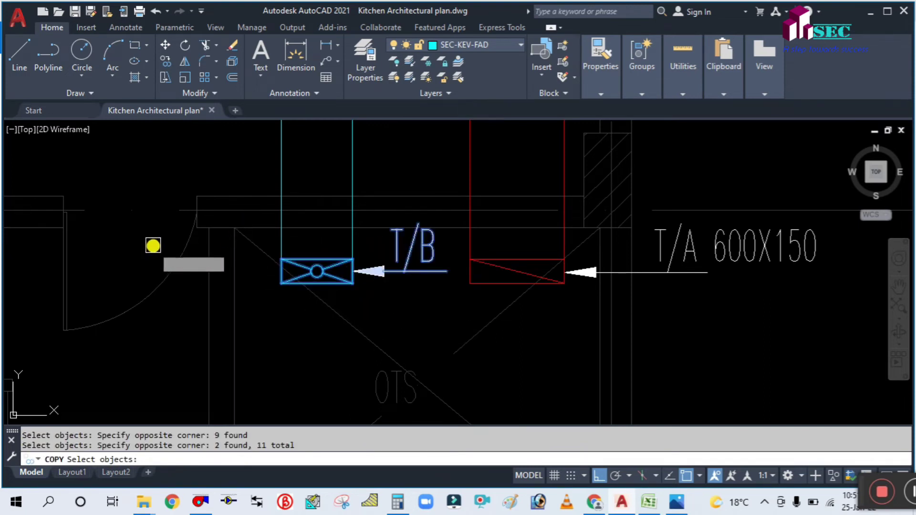
key(Return)
scroll(239, 243, up, 3)
scroll(221, 209, up, 3)
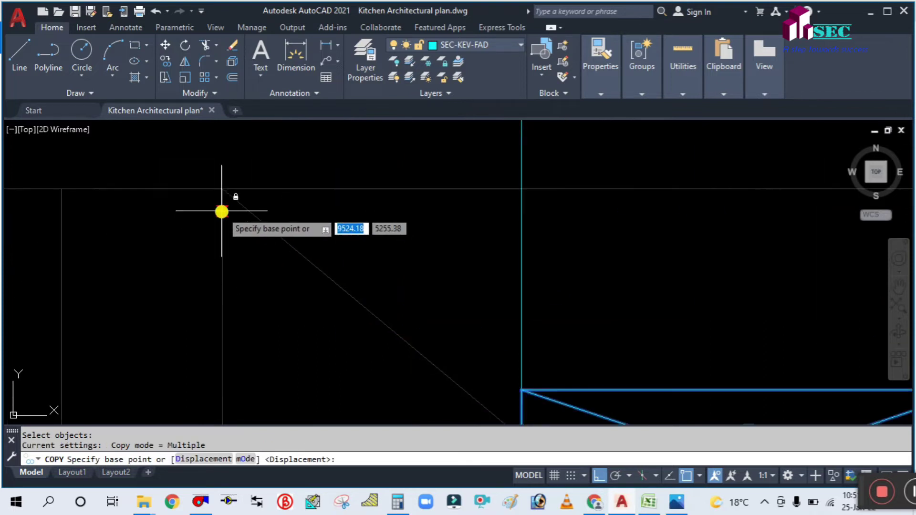
click(222, 190)
scroll(217, 198, down, 5)
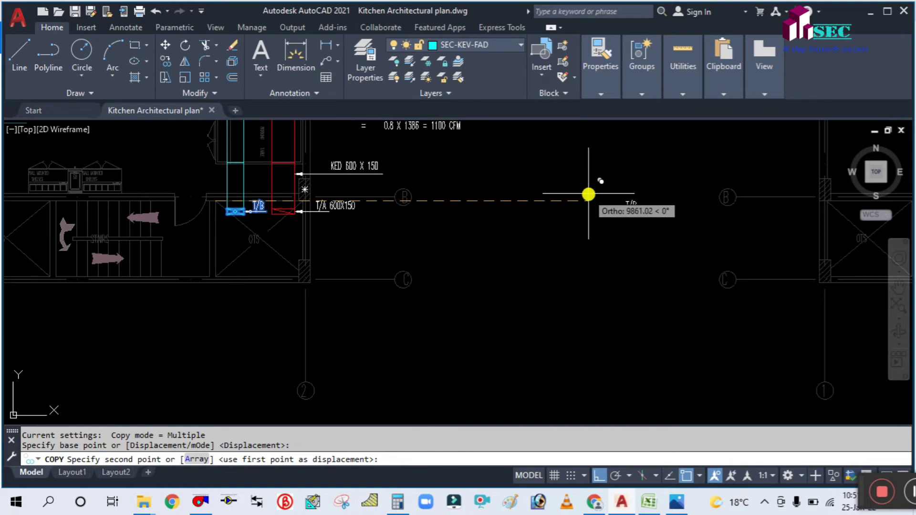
middle_drag(589, 194, 374, 216)
scroll(682, 219, up, 4)
scroll(568, 245, down, 8)
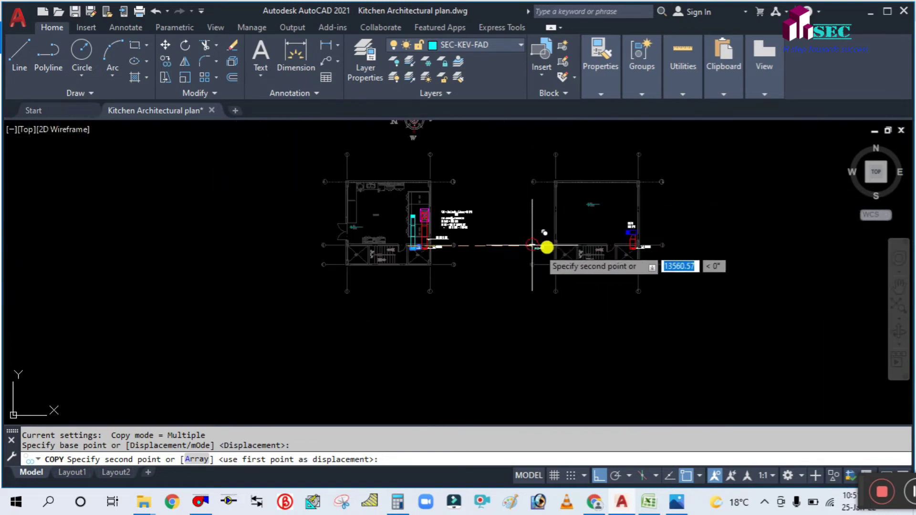
scroll(637, 245, up, 6)
scroll(668, 263, up, 4)
scroll(168, 266, up, 3)
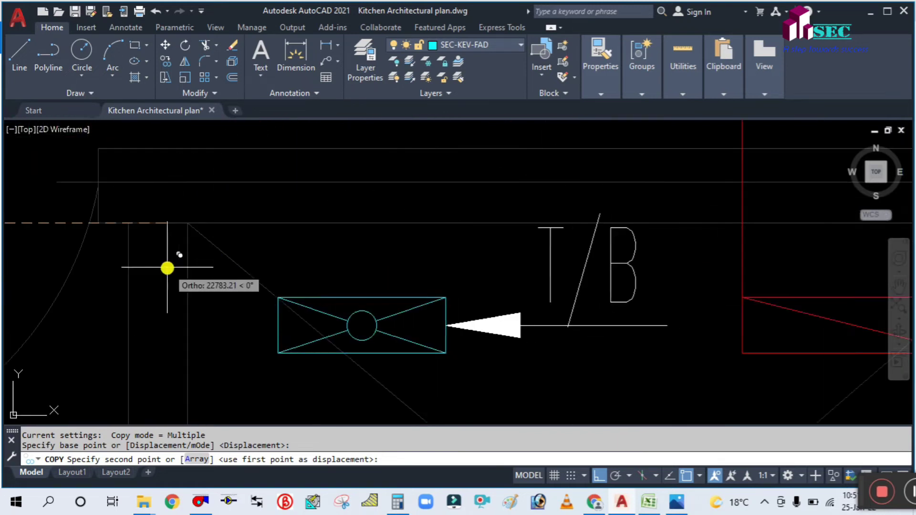
click(409, 231)
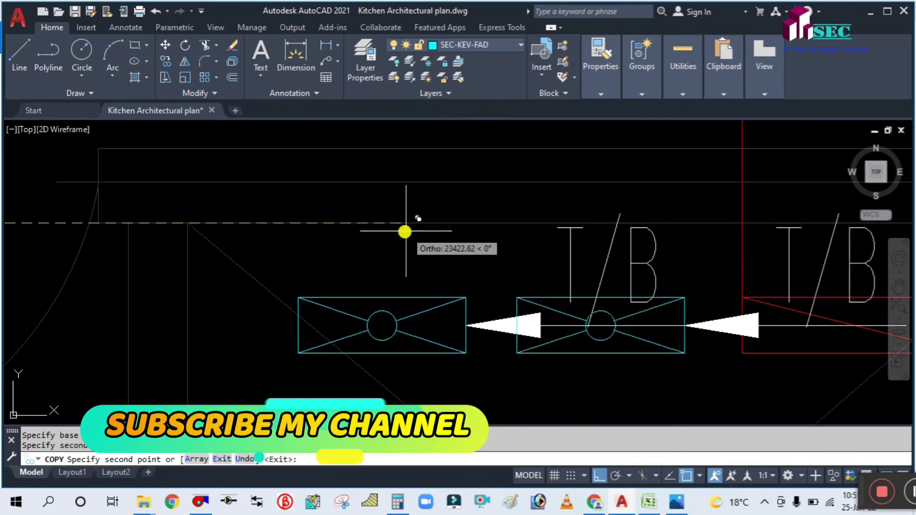
key(Escape)
Step: Draw two vertical duct side lines about 893 long, upward from the upper corners of the copied end box
scroll(424, 265, down, 4)
scroll(421, 266, down, 4)
scroll(472, 266, up, 4)
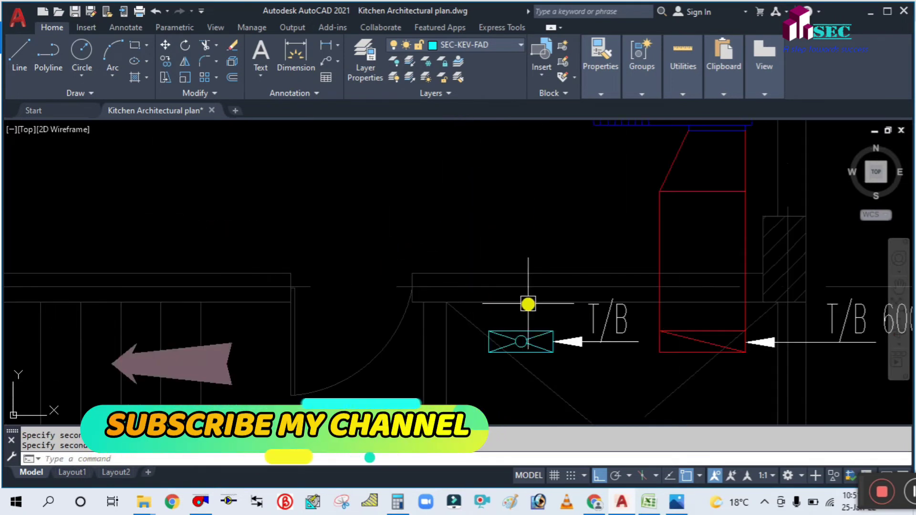
middle_drag(513, 238, 494, 324)
text(l)
key(Return)
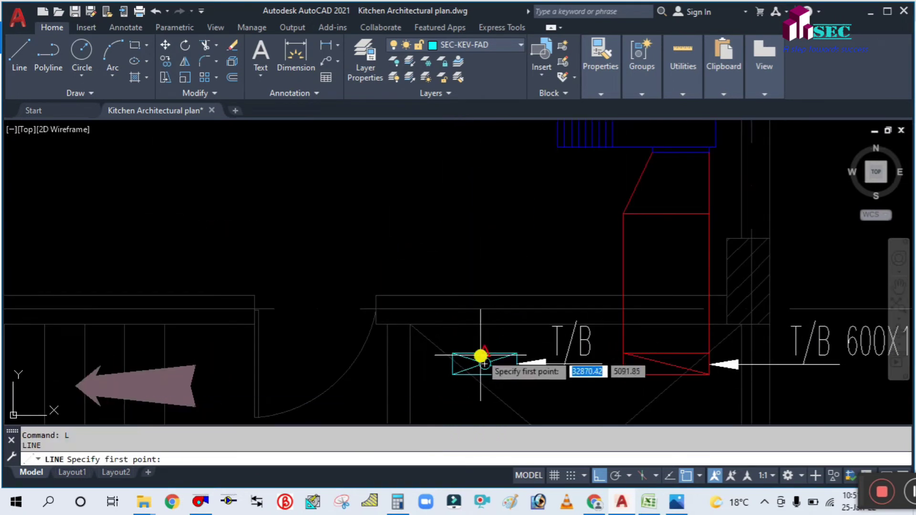
click(452, 353)
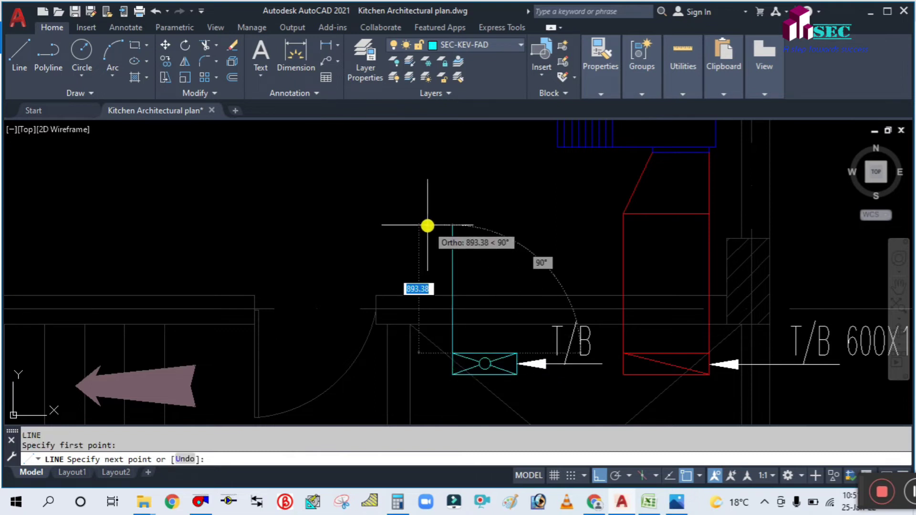
click(428, 225)
key(Return)
key(Return)
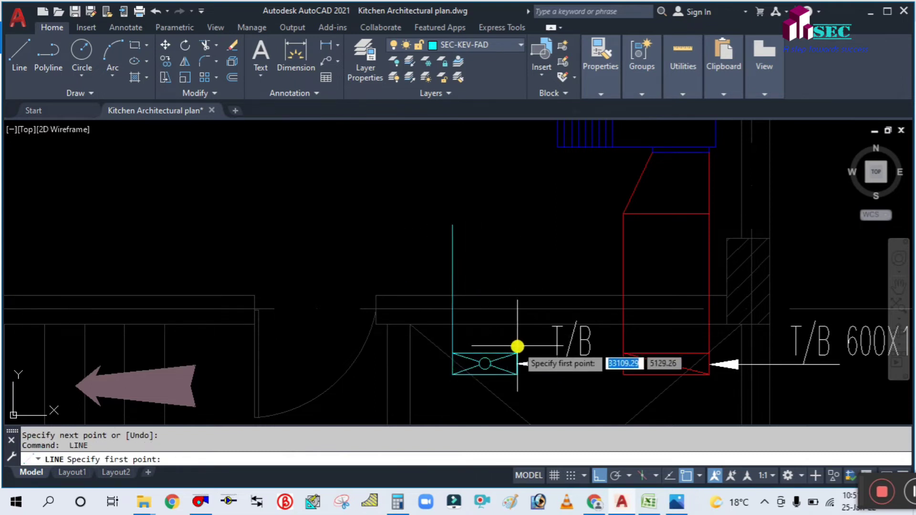
click(517, 354)
click(511, 233)
key(Escape)
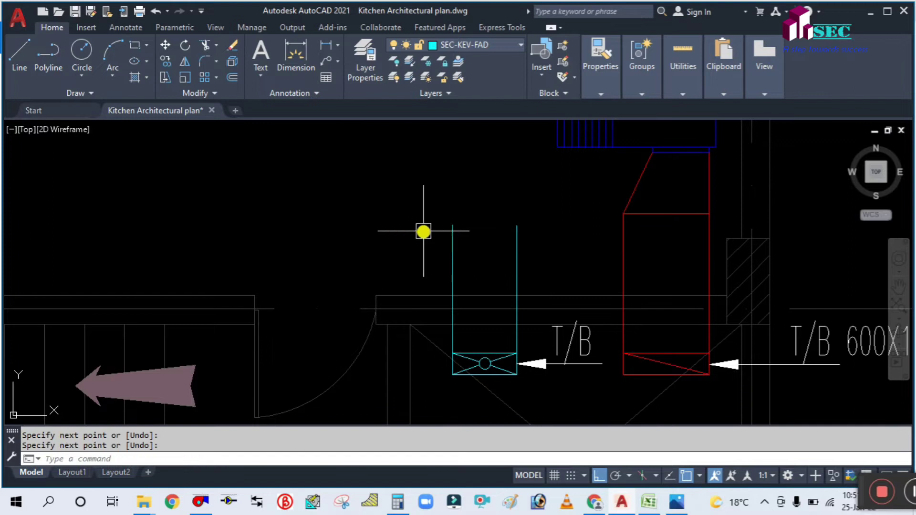
Step: Draw a horizontal duct line about 1282 long, leftward from the upper end of the left vertical duct side
scroll(423, 231, down, 4)
scroll(372, 256, up, 4)
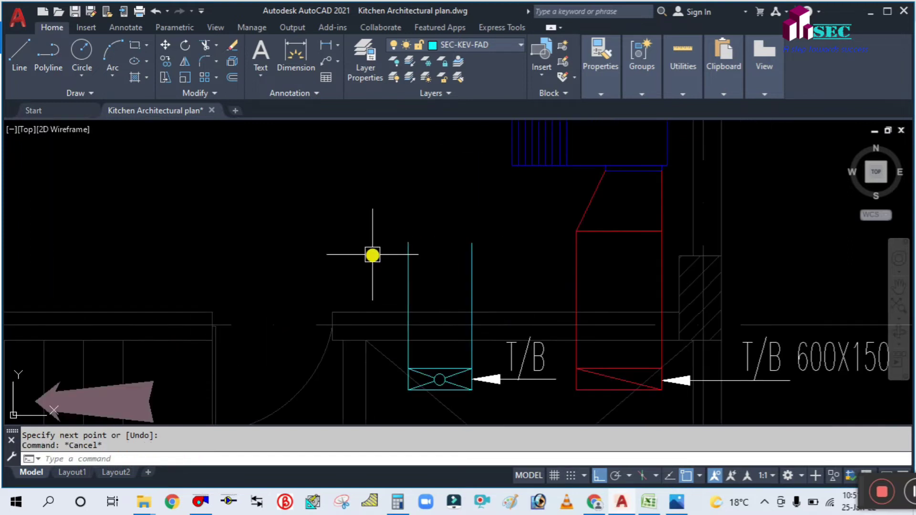
text(l)
key(Return)
click(408, 243)
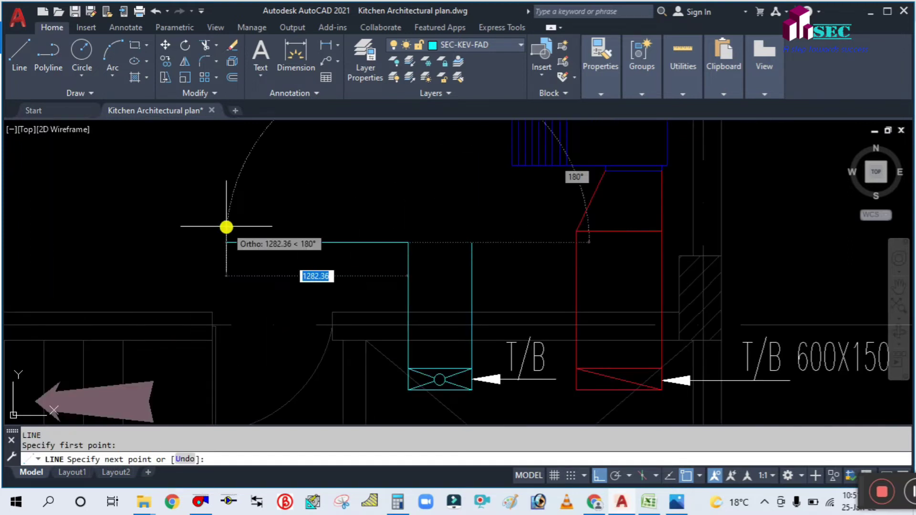
click(226, 227)
key(Escape)
middle_drag(376, 225, 364, 231)
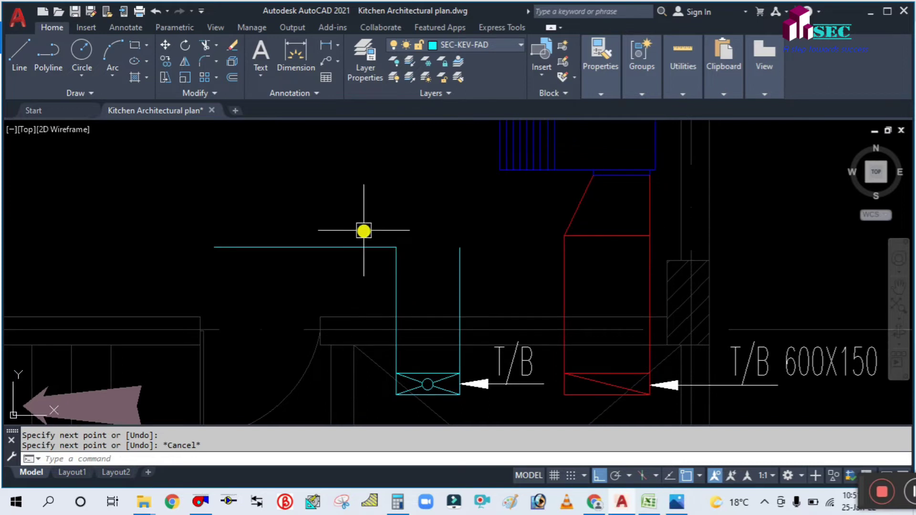
Step: Fillet the corner between the horizontal line and the left vertical duct side with a radius of 150
text(f)
key(Return)
text(r)
key(Return)
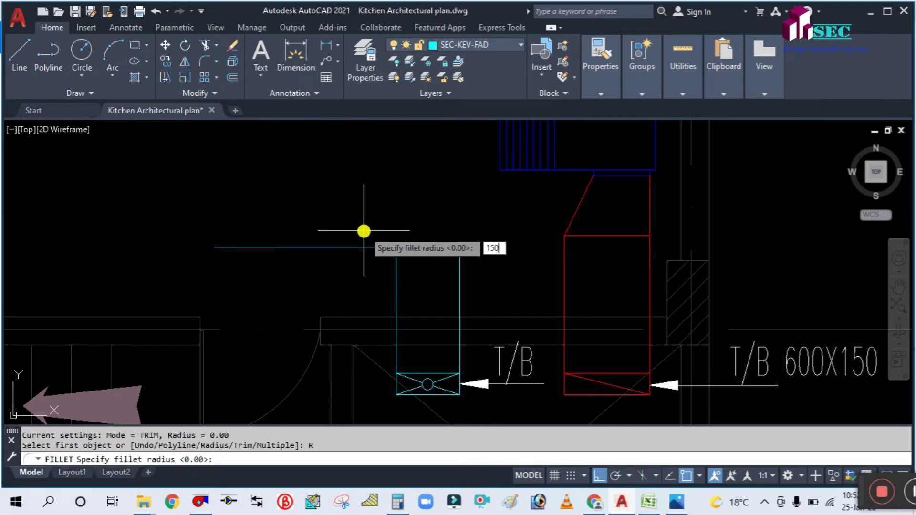
text(150)
key(Return)
click(375, 247)
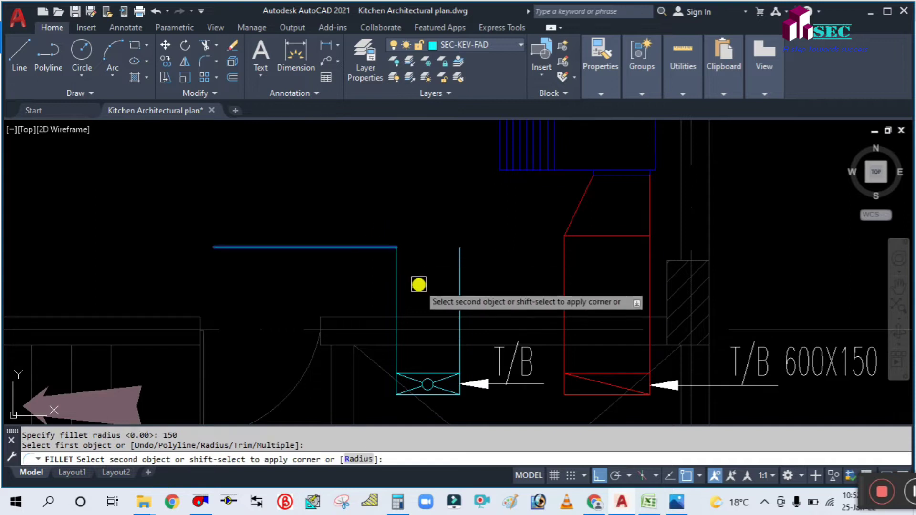
click(397, 281)
key(Return)
key(Escape)
middle_drag(445, 256, 414, 265)
text(o)
key(Return)
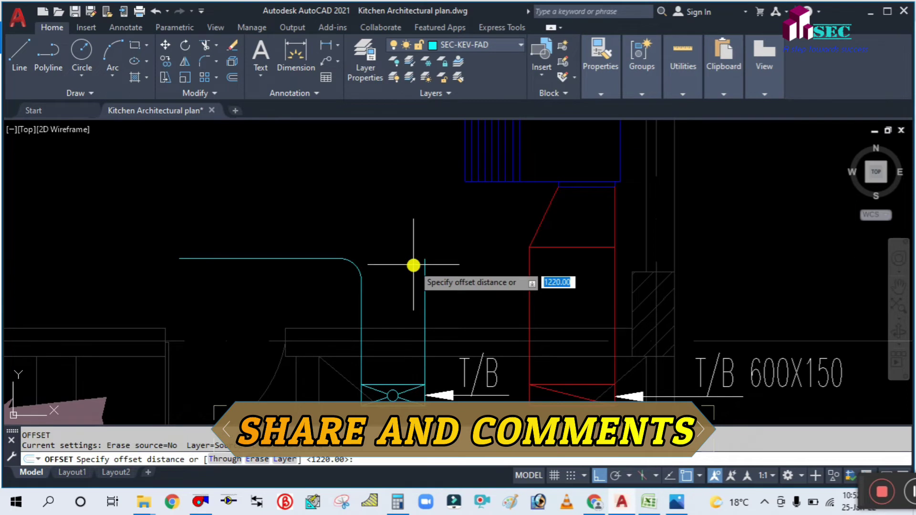
key(Escape)
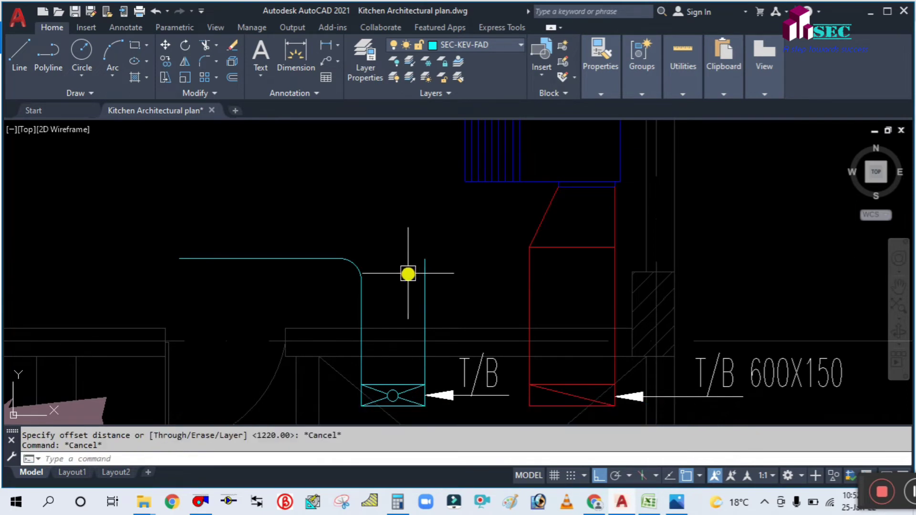
key(BackSpace)
key(Escape)
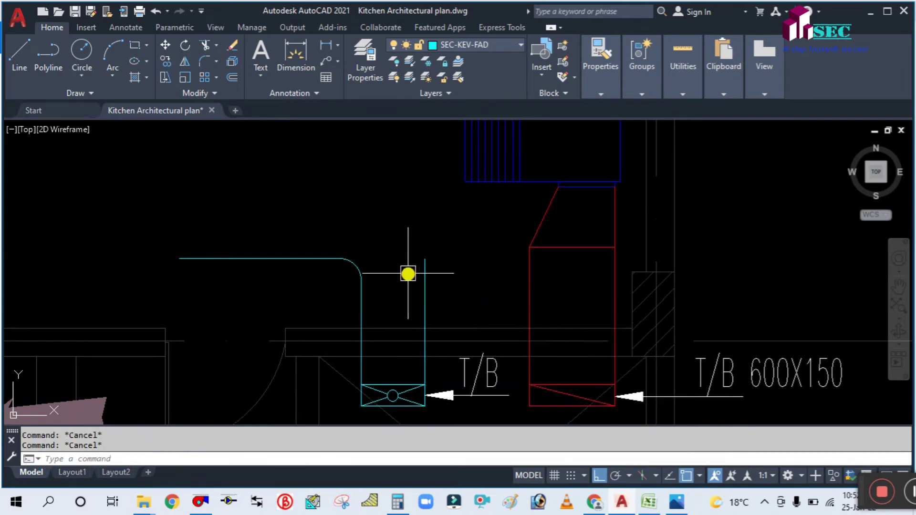
Step: Measure the width of the cyan duct along the upper edge of its end box with a linear dimension
text(I)
key(Return)
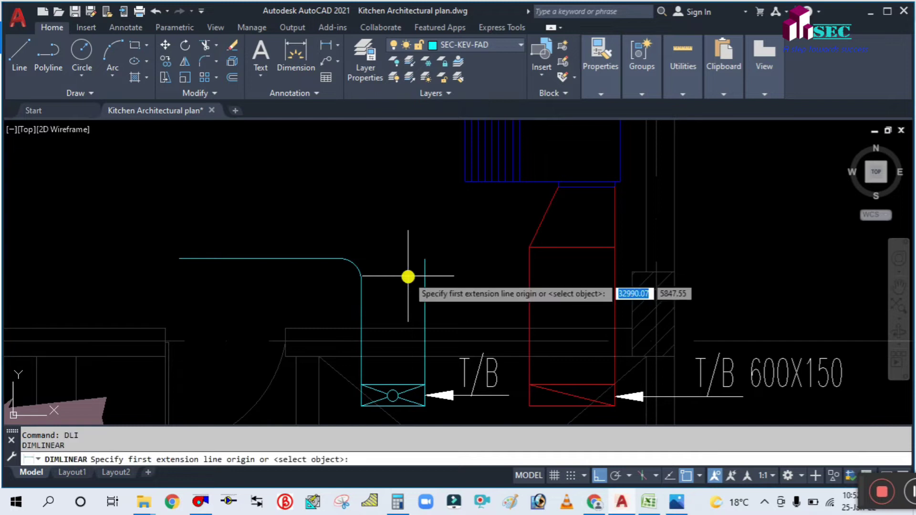
key(Return)
click(394, 384)
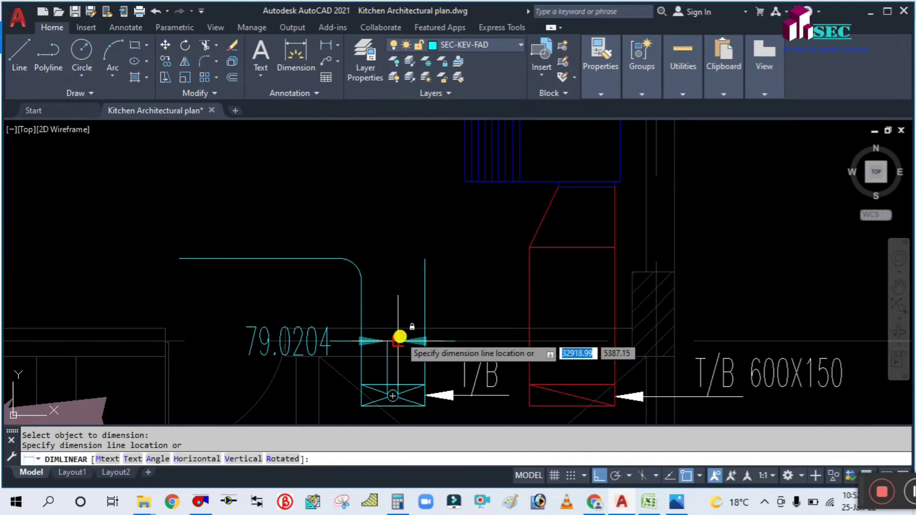
key(Escape)
scroll(399, 372, up, 5)
key(Return)
key(Return)
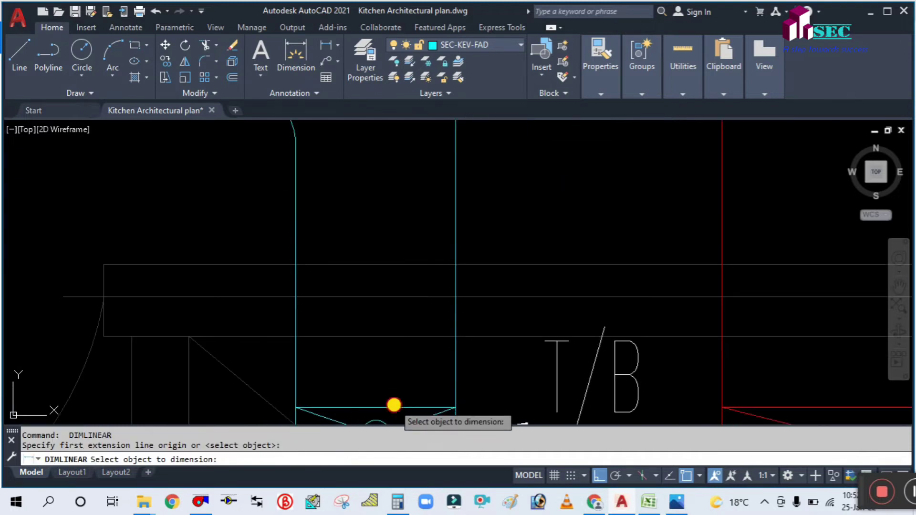
click(395, 404)
scroll(399, 367, down, 2)
key(Escape)
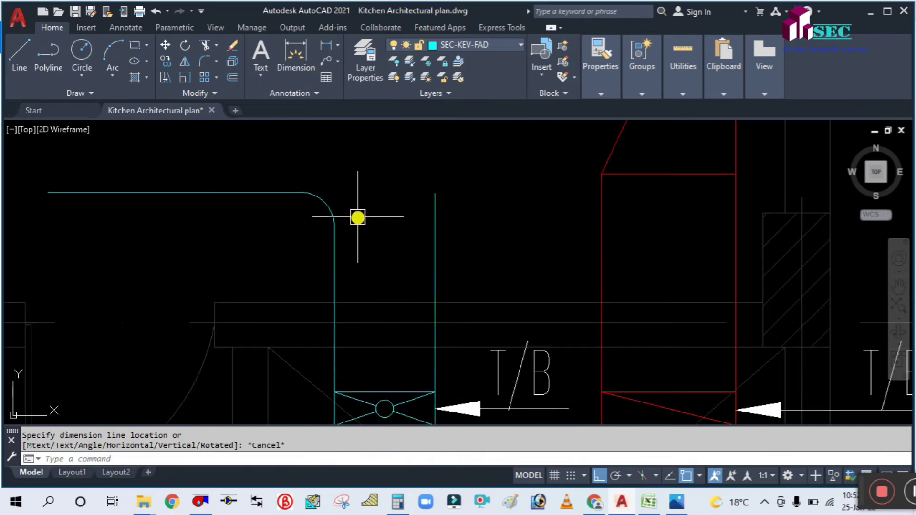
Step: Offset the fillet arc outward by 450 to form the outer curve of the duct elbow
middle_drag(357, 215, 358, 246)
text(o)
key(Return)
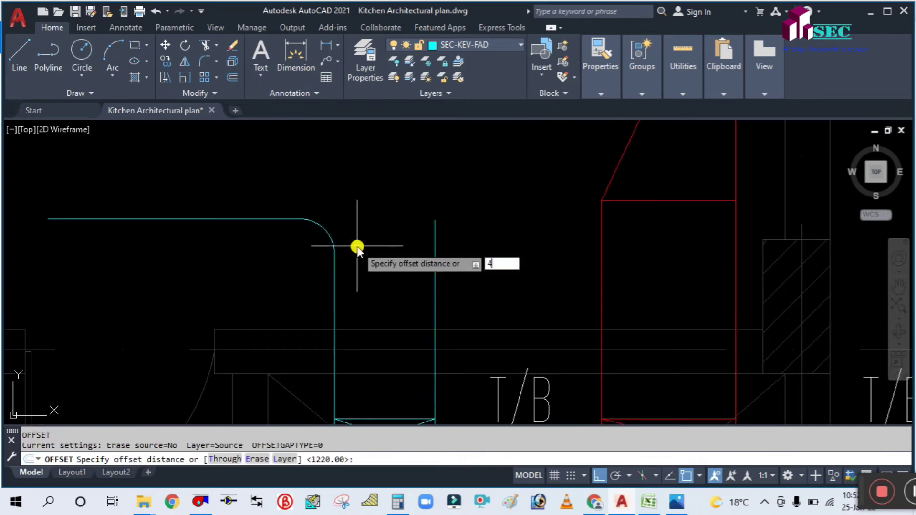
key(Return)
click(330, 240)
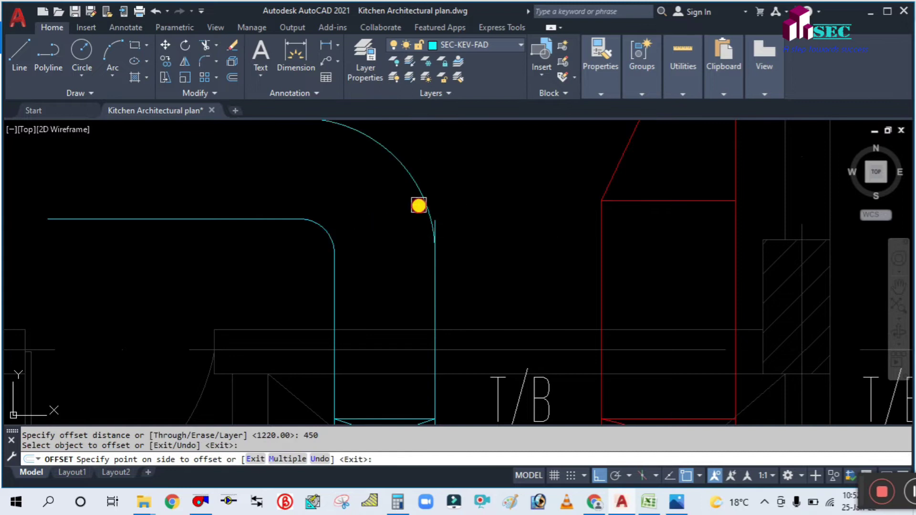
click(418, 233)
key(Escape)
scroll(422, 284, down, 2)
Step: Draw a horizontal and a vertical joint line across the two ends of the cyan duct elbow
text(l)
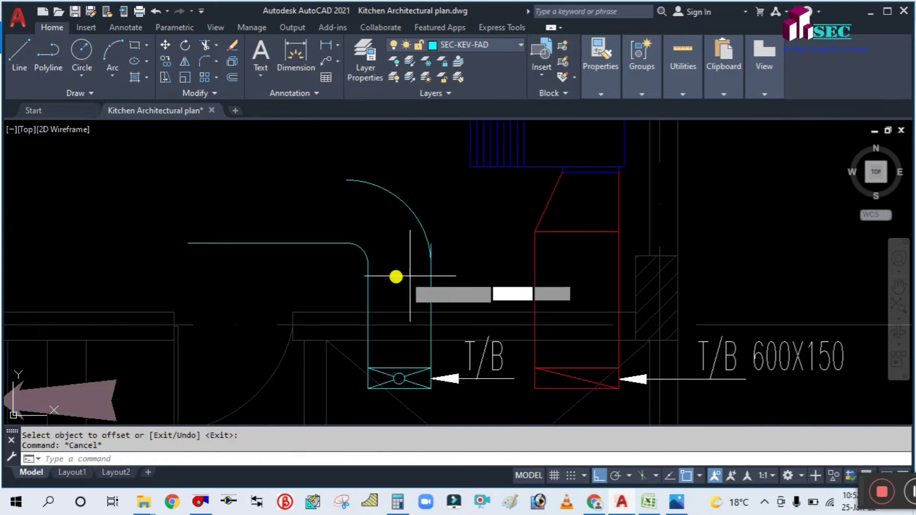
key(Return)
click(368, 263)
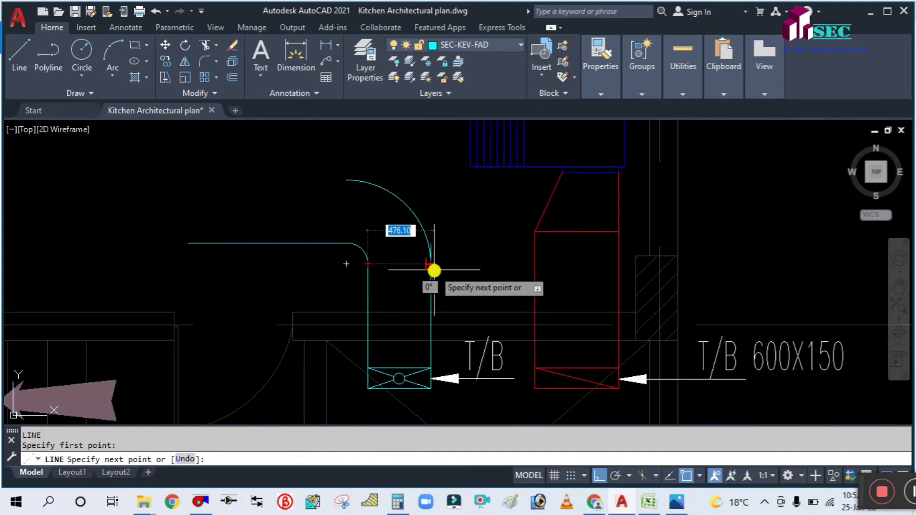
click(431, 264)
key(Return)
key(Return)
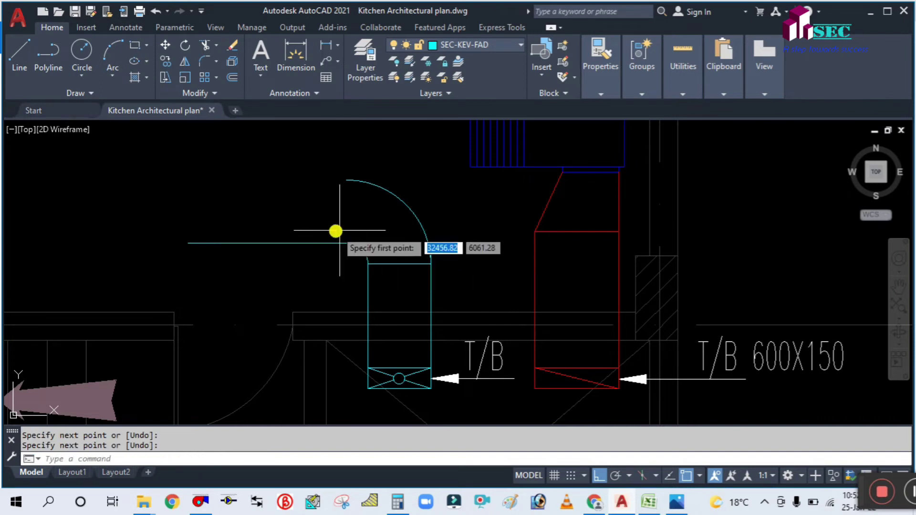
click(345, 240)
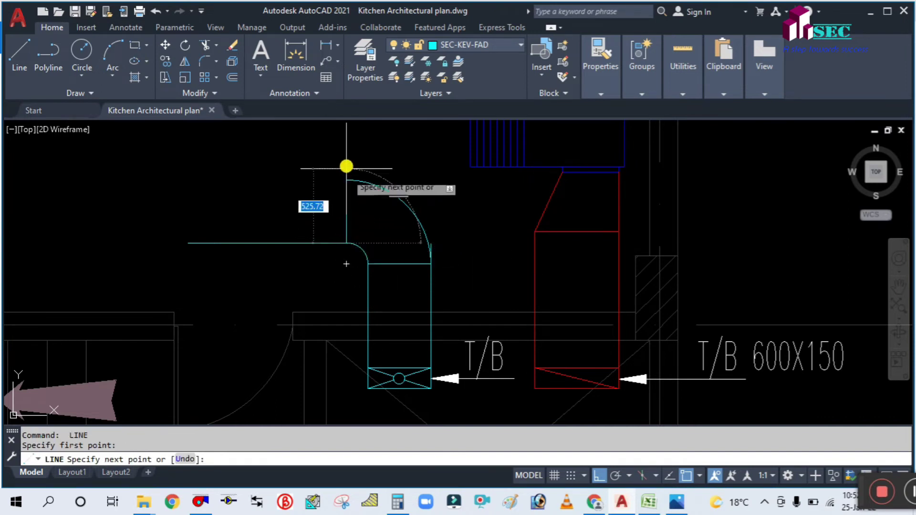
click(346, 180)
key(Escape)
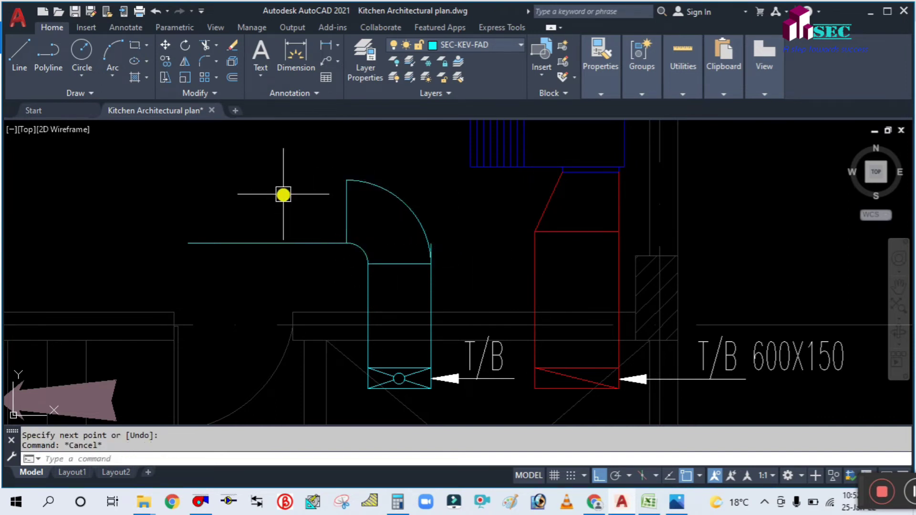
Step: Draw the upper horizontal duct side leftward from the outer arc's end, ending about level with the lower side
key(Return)
click(346, 180)
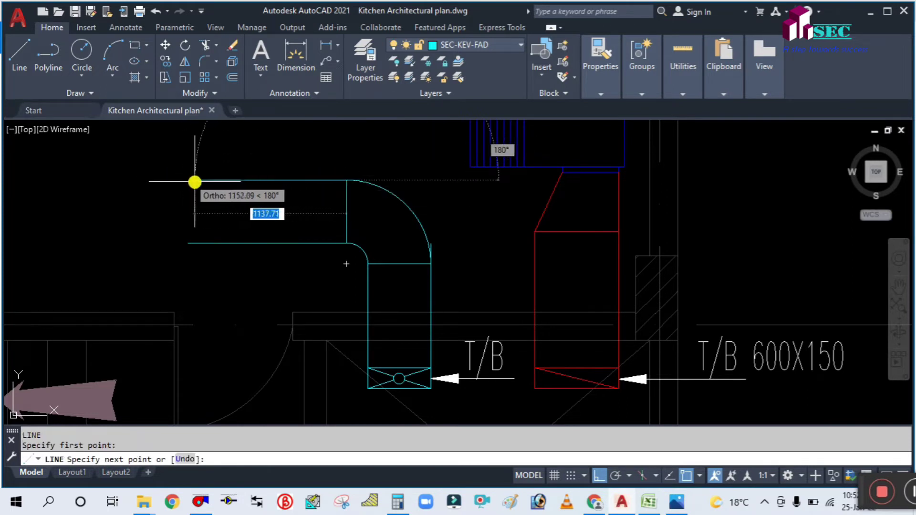
click(190, 180)
key(Escape)
Step: Trim the stub of the right vertical duct side that projects past the outer elbow arc
scroll(453, 265, up, 6)
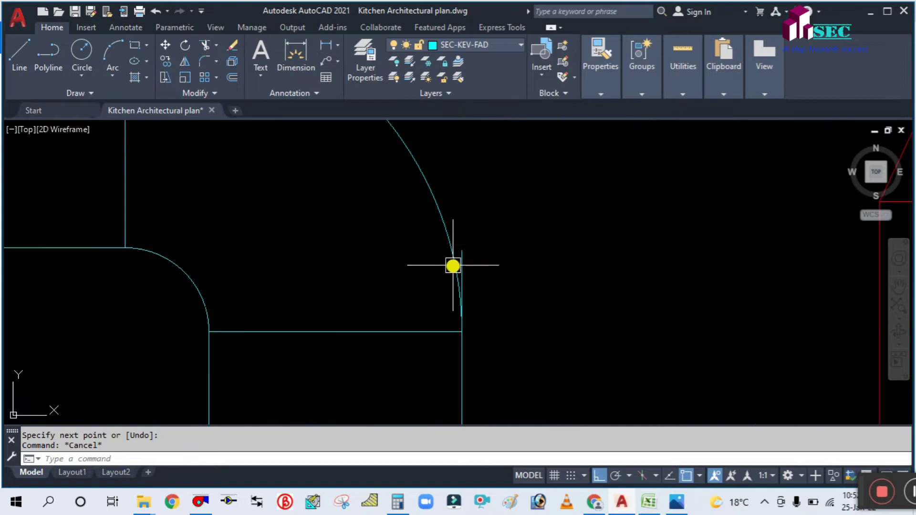
text(TR)
key(Return)
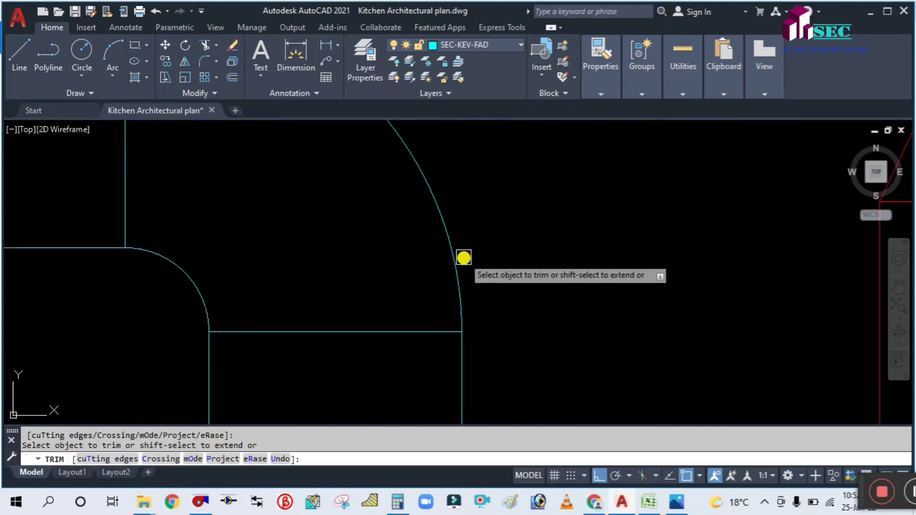
click(464, 257)
key(Escape)
scroll(497, 248, down, 3)
scroll(499, 245, down, 2)
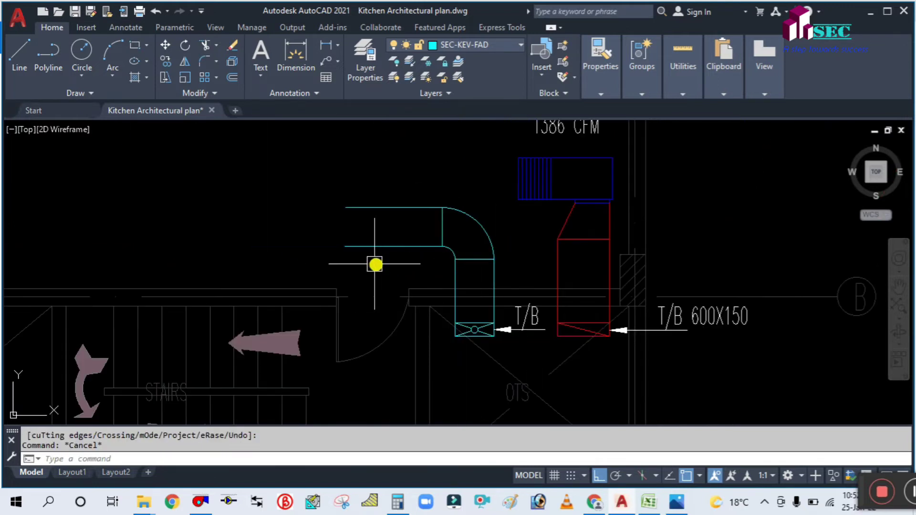
Step: Copy the blue exhaust fan horizontally to the open area left of the cyan duct
middle_drag(375, 264, 385, 287)
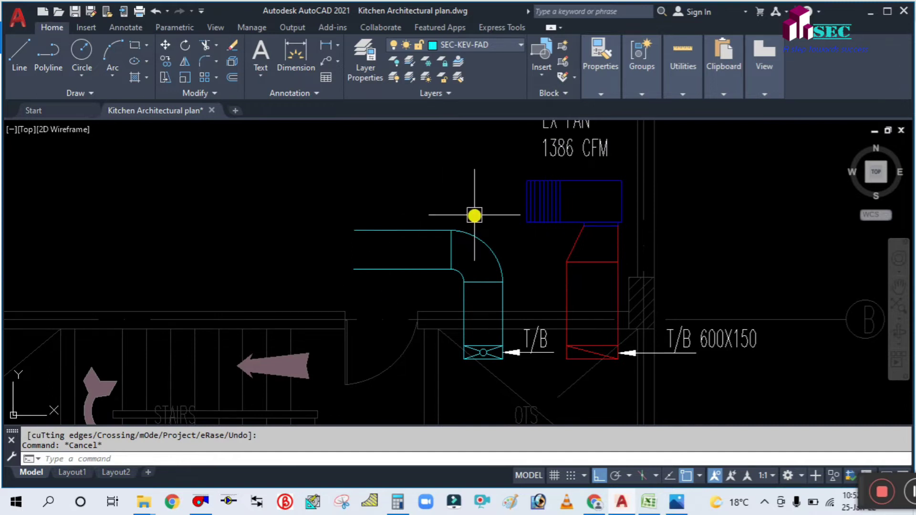
text(CO)
key(Return)
click(542, 205)
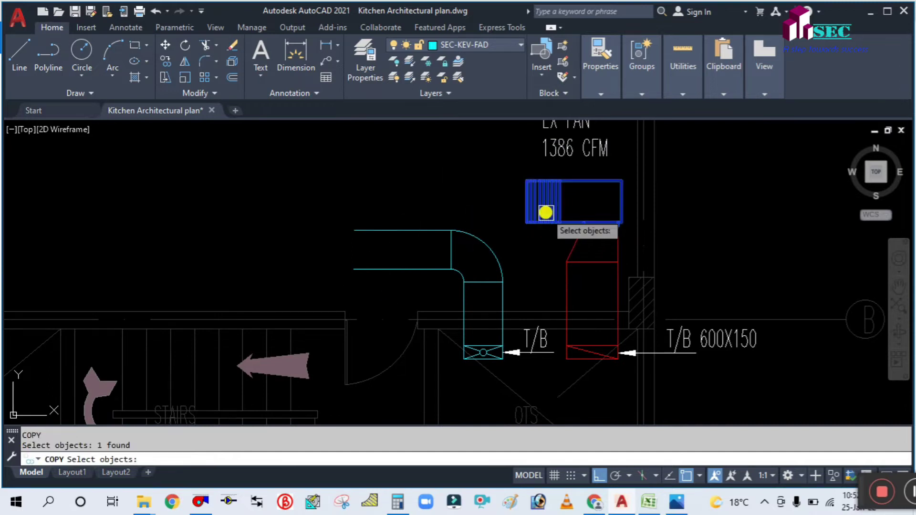
key(Return)
click(527, 167)
click(176, 196)
key(Escape)
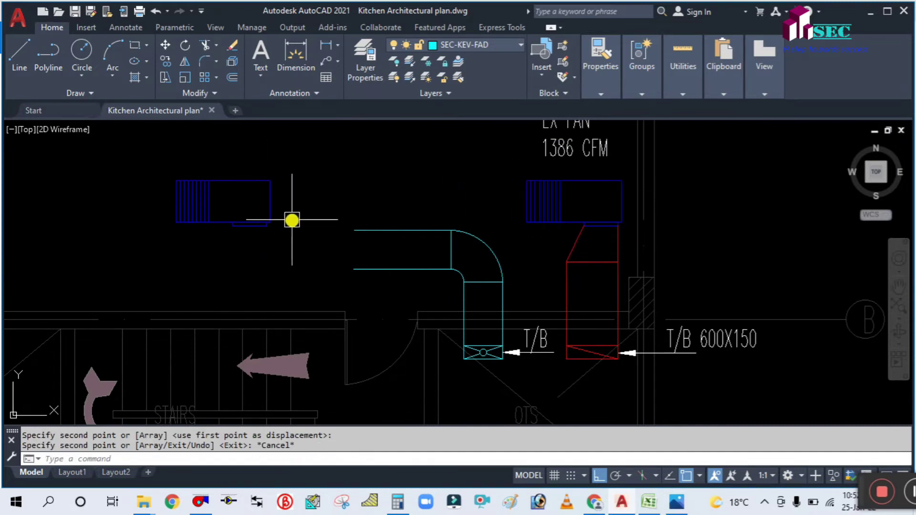
Step: Rotate the copied fan 90° counterclockwise so its outlet faces the open end of the cyan duct
middle_drag(292, 219, 277, 255)
text(RO)
key(Return)
click(256, 256)
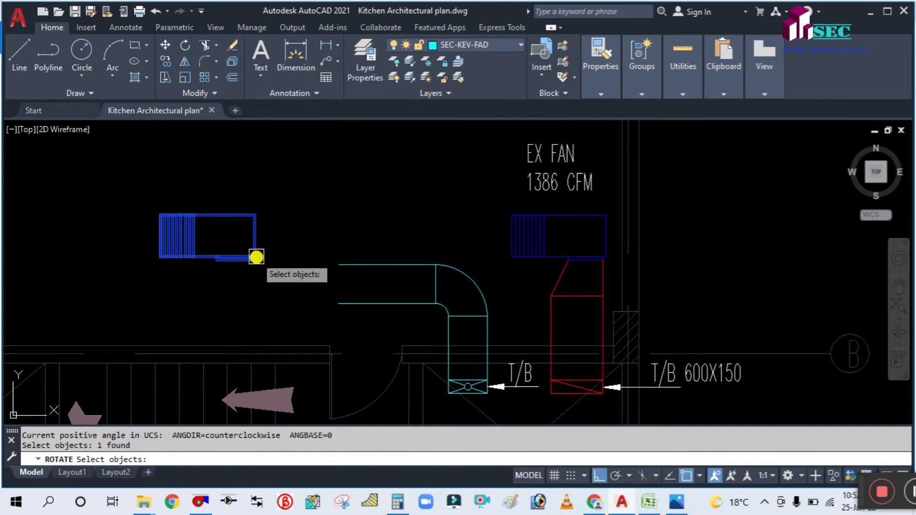
key(Return)
click(294, 242)
click(290, 204)
key(Escape)
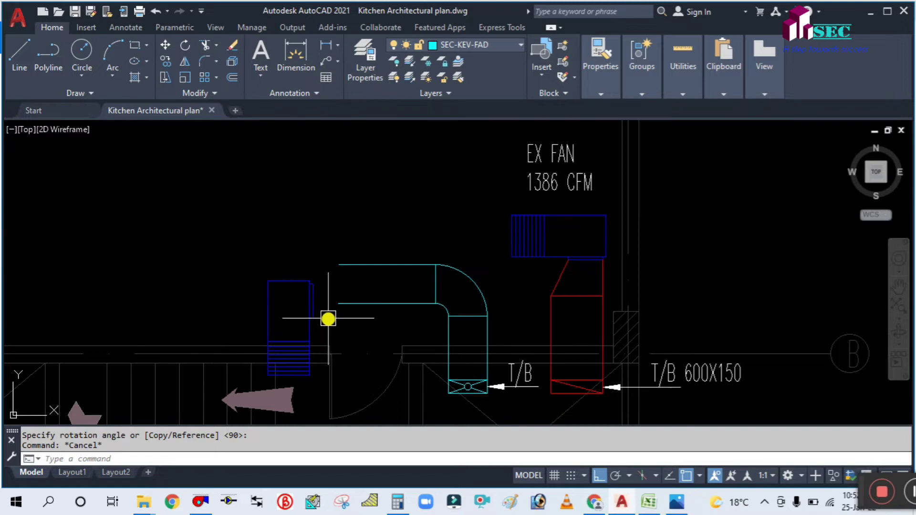
Step: Move the rotated fan so its outlet's upper corner meets the open end of the upper horizontal duct side
click(315, 306)
scroll(316, 293, up, 6)
key(Return)
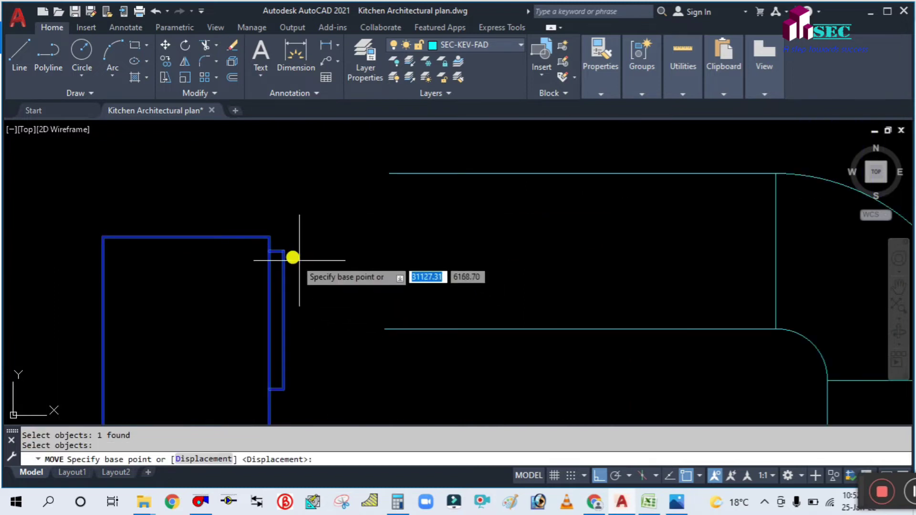
click(284, 250)
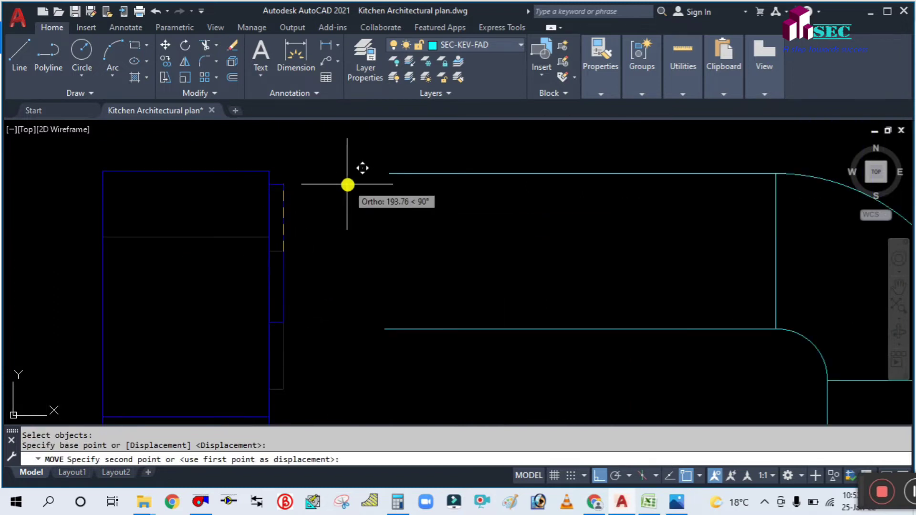
click(387, 174)
key(Escape)
scroll(329, 206, down, 6)
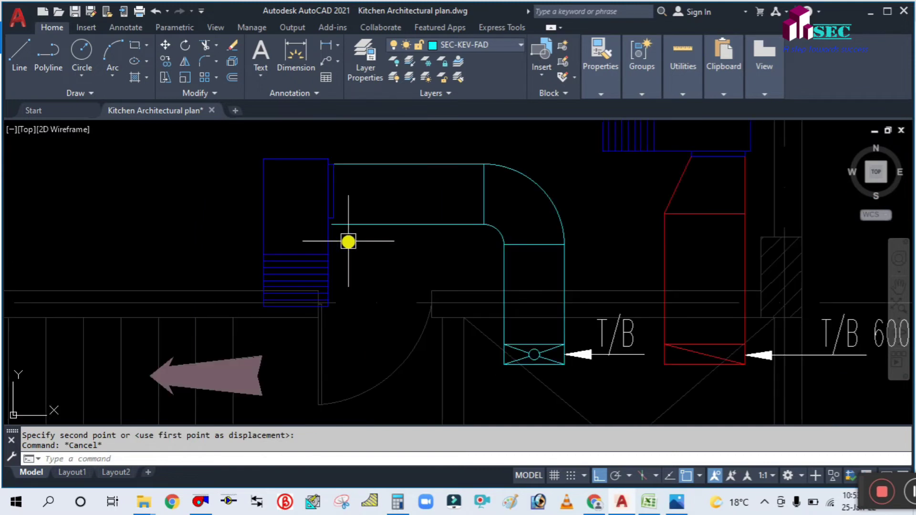
Step: Move the copied fan straight up by about 260
scroll(360, 275, up, 2)
text(m)
key(Return)
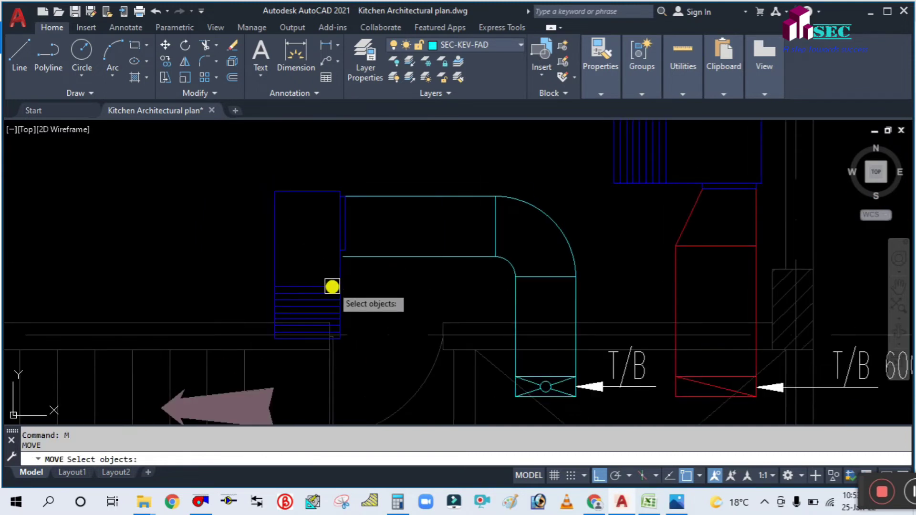
click(323, 285)
key(Return)
click(160, 245)
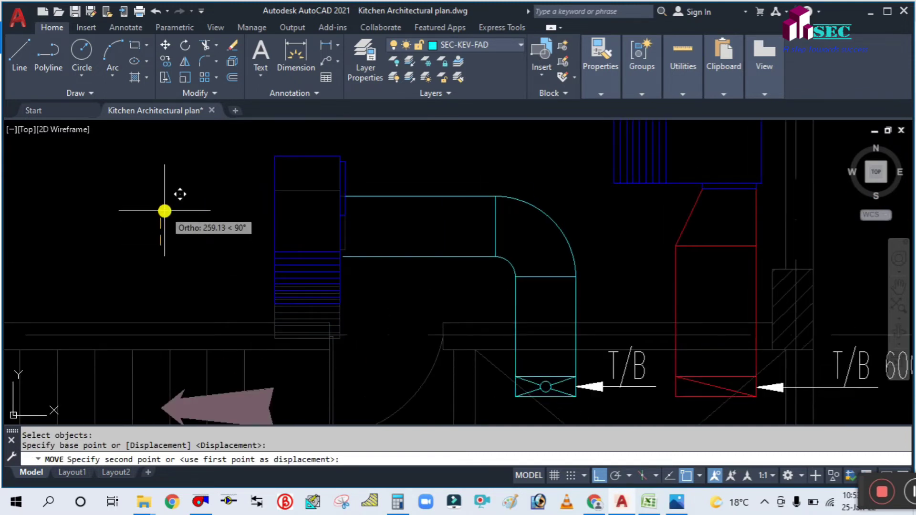
key(Escape)
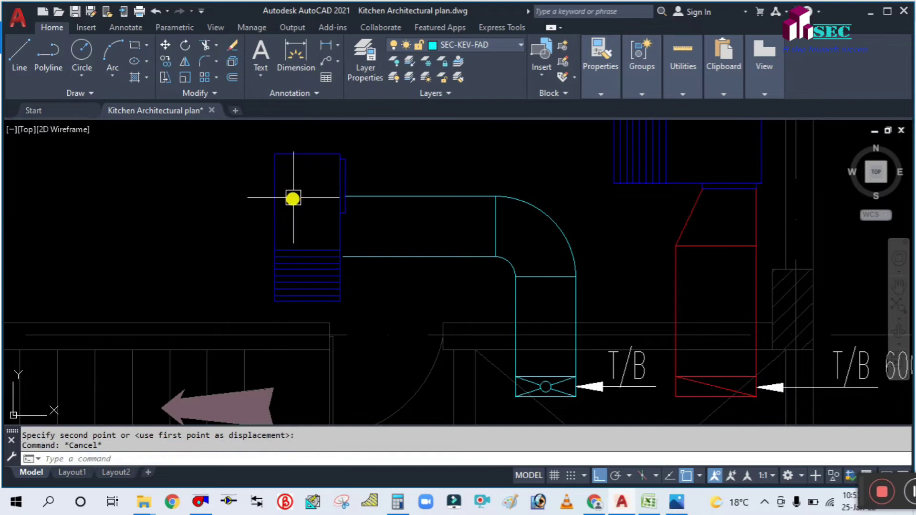
Step: Explode the copied fan block beside the cyan duct
click(339, 216)
text(x)
key(Return)
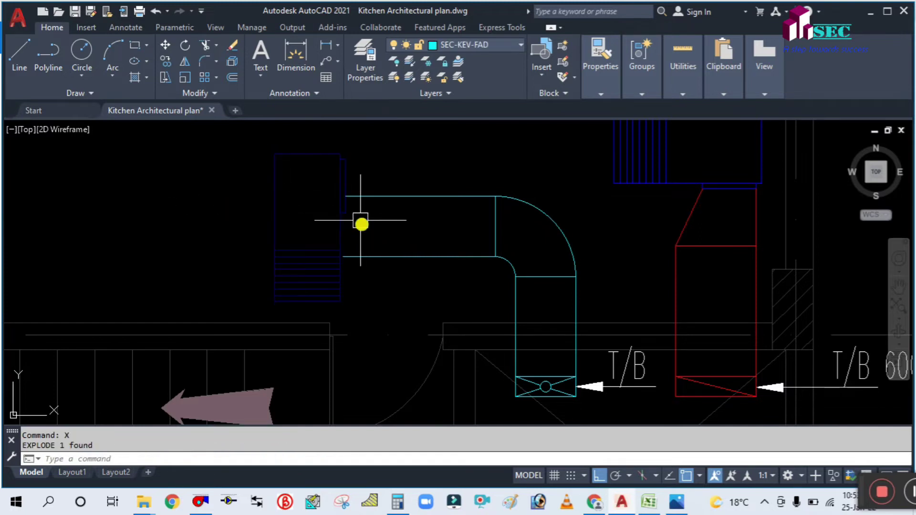
key(Escape)
scroll(353, 201, up, 2)
text(m)
key(Return)
scroll(339, 141, up, 2)
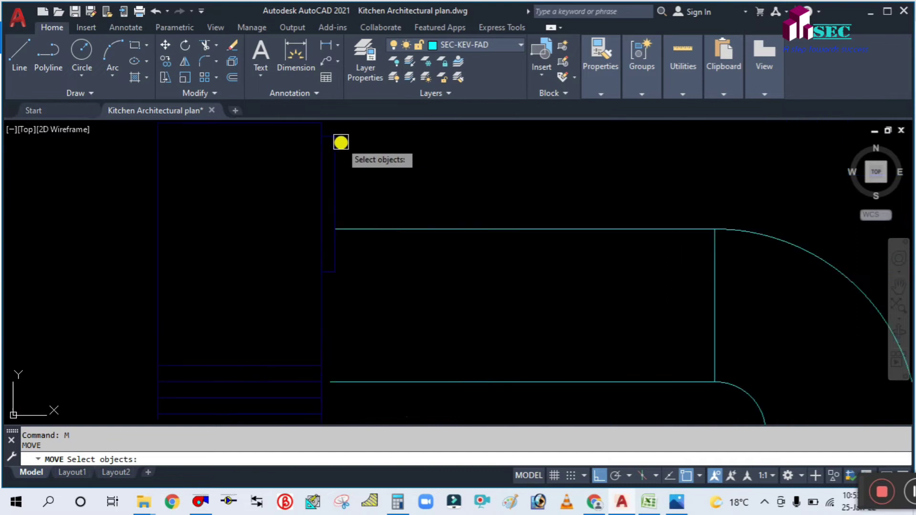
click(332, 237)
key(Escape)
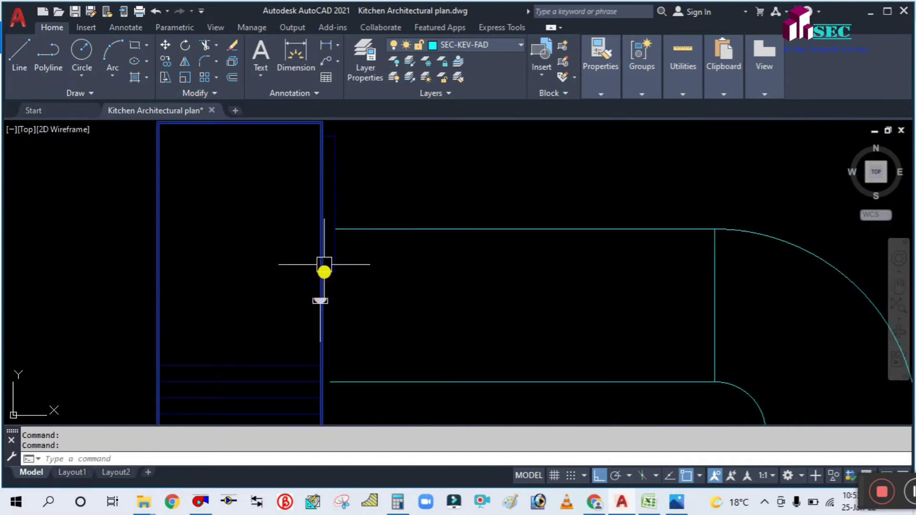
Step: Unlock layer 0, which holds the exploded fan's geometry
click(419, 45)
click(419, 61)
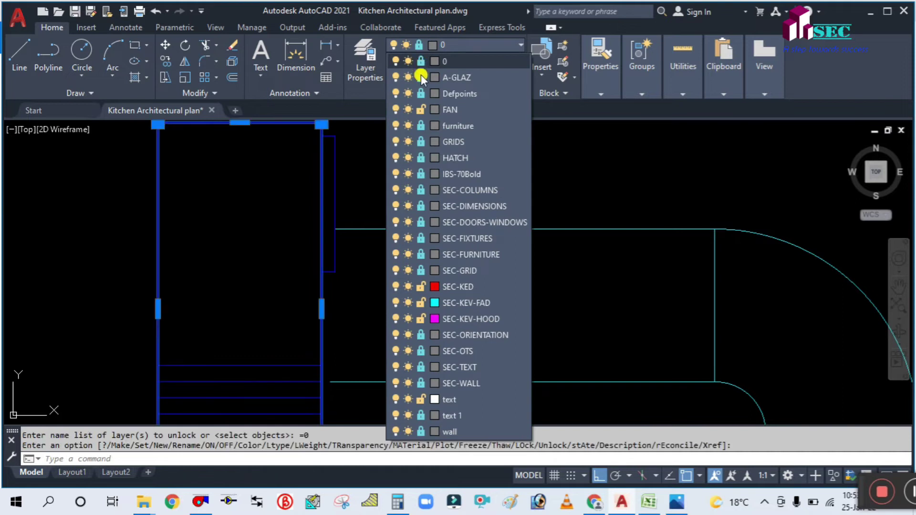
click(355, 168)
key(Escape)
key(Escape)
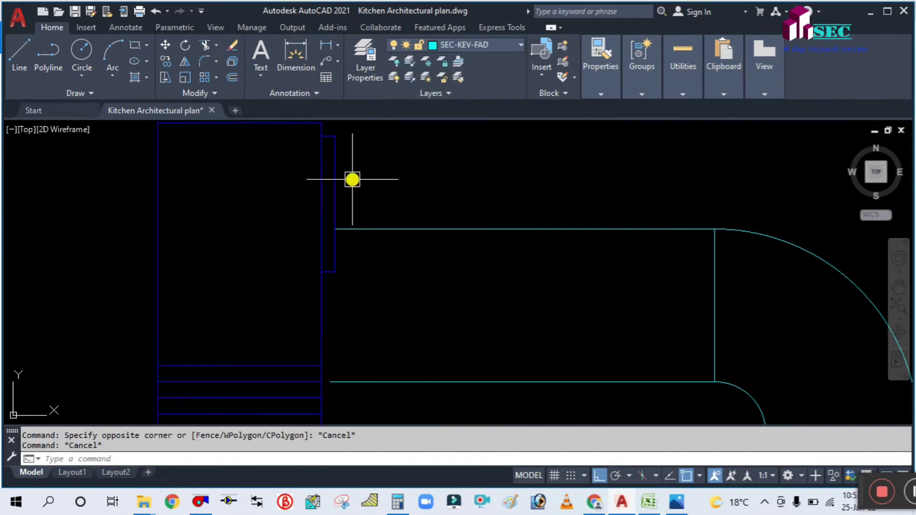
Step: Move the exploded fan's outlet outline straight down so its upper corner meets the open end of the upper cyan duct side
text(m)
key(Return)
click(337, 173)
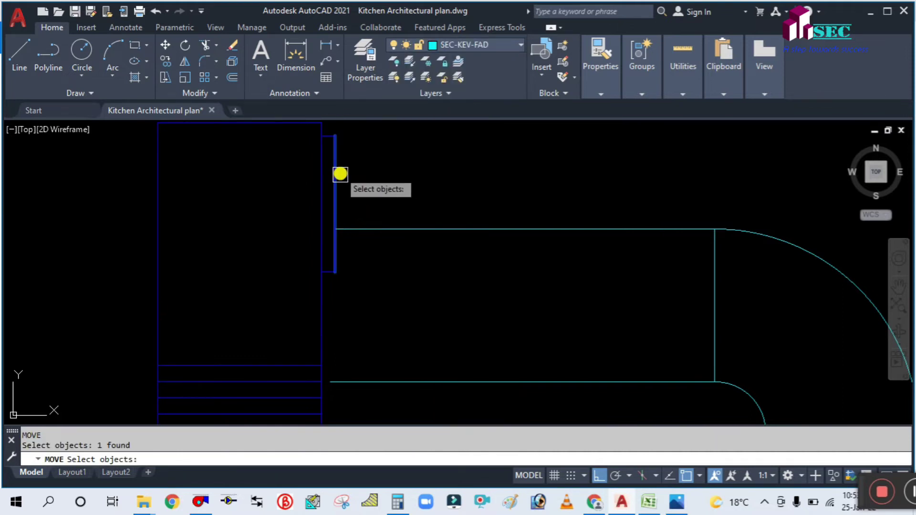
scroll(326, 268, up, 4)
click(328, 270)
scroll(331, 281, down, 4)
scroll(334, 152, up, 4)
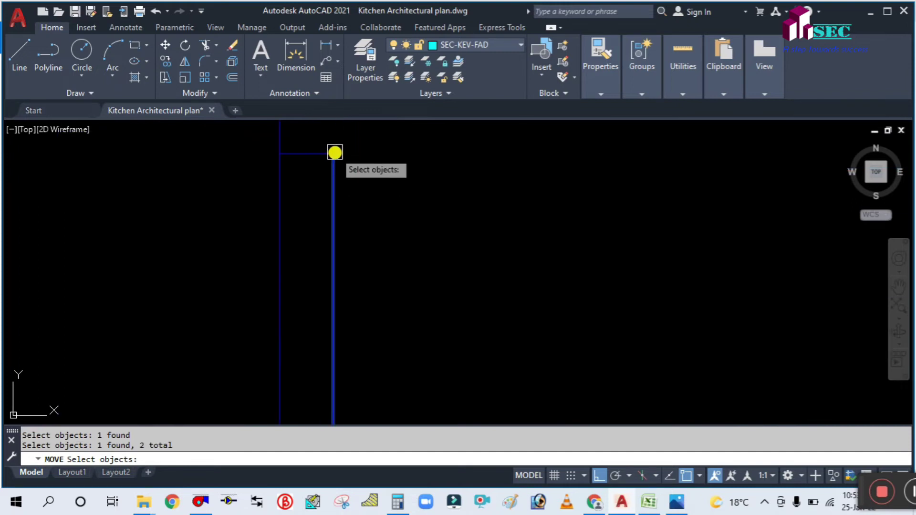
key(Return)
click(334, 153)
scroll(333, 154, down, 3)
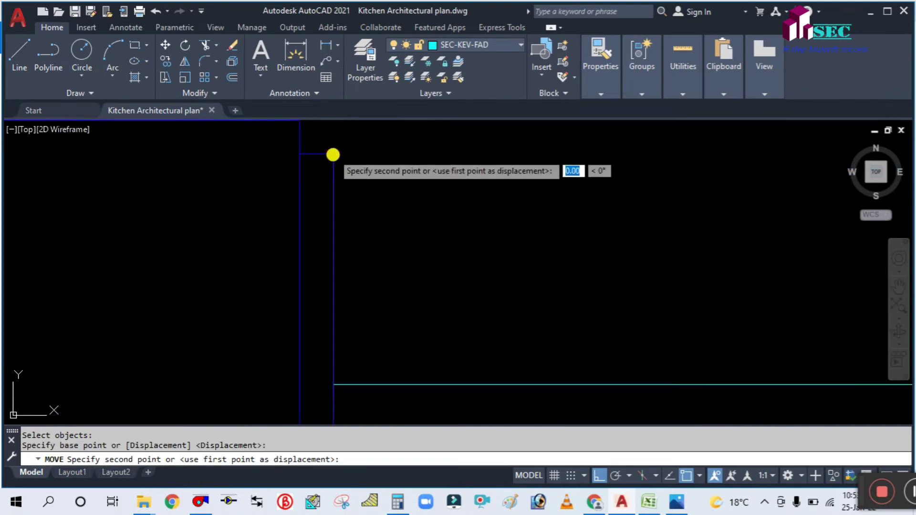
key(Escape)
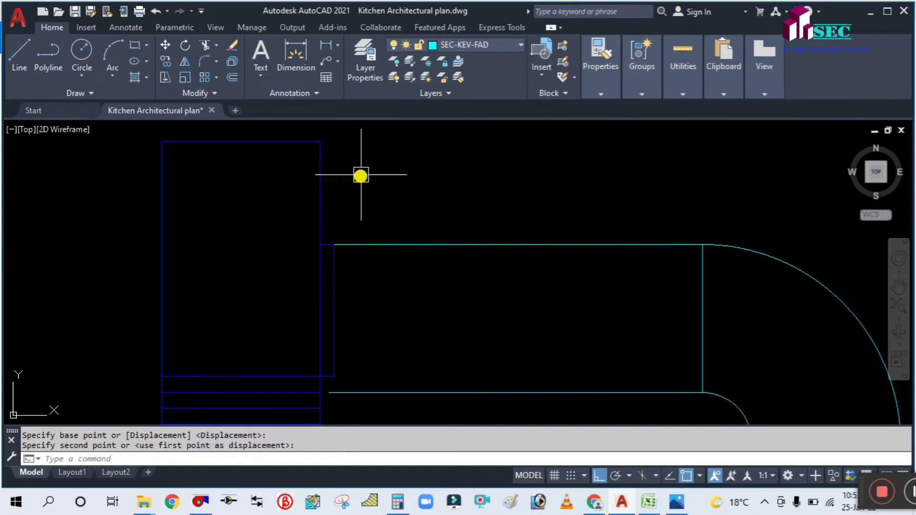
Step: Try stretching the open end of the lower horizontal cyan duct side to the lower corner of the fan outlet
scroll(361, 173, down, 2)
scroll(361, 227, up, 5)
scroll(334, 184, down, 5)
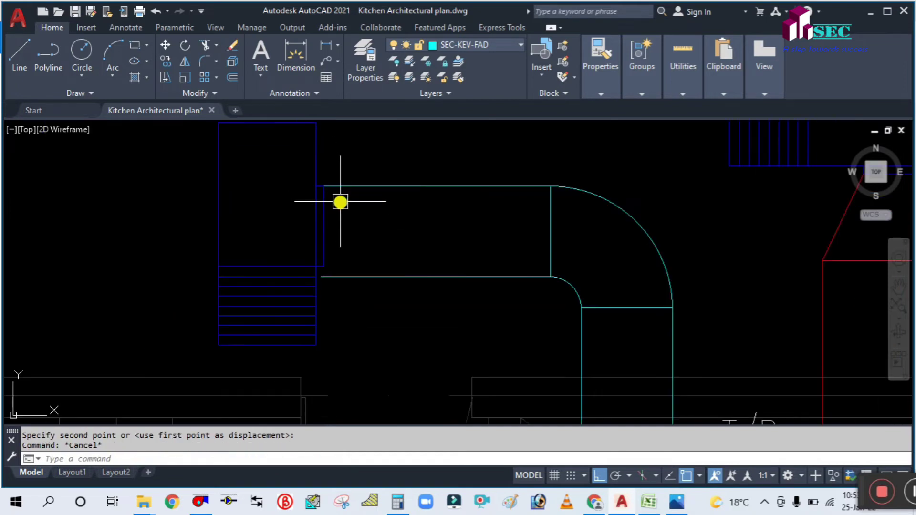
scroll(333, 265, up, 2)
click(327, 295)
scroll(329, 267, down, 2)
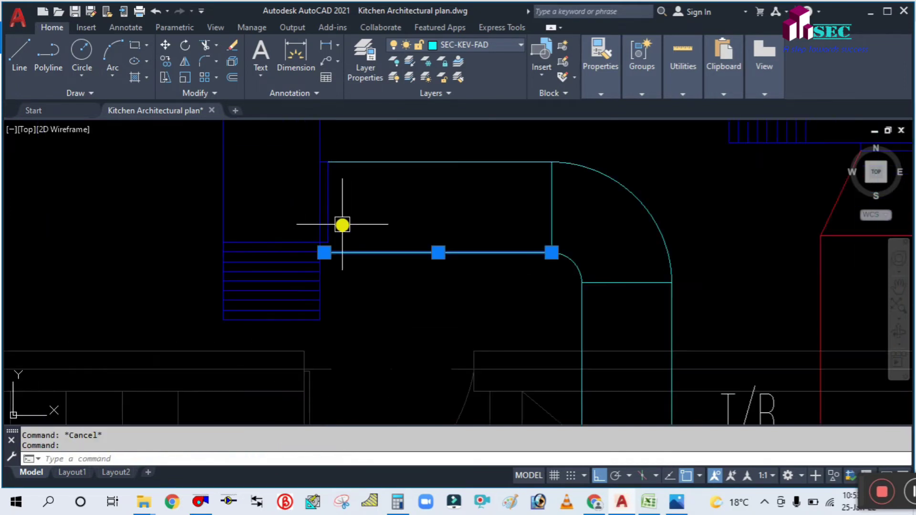
scroll(344, 238, up, 3)
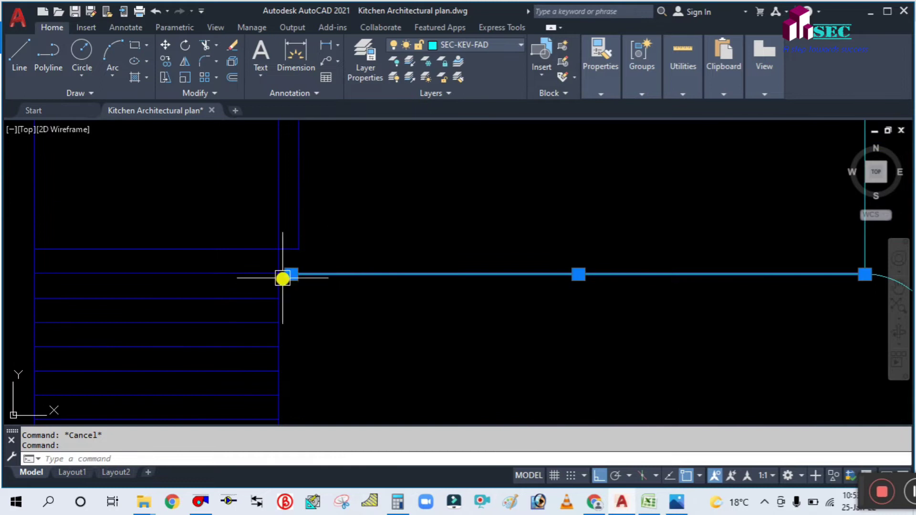
click(290, 275)
click(305, 245)
key(Escape)
scroll(349, 239, down, 4)
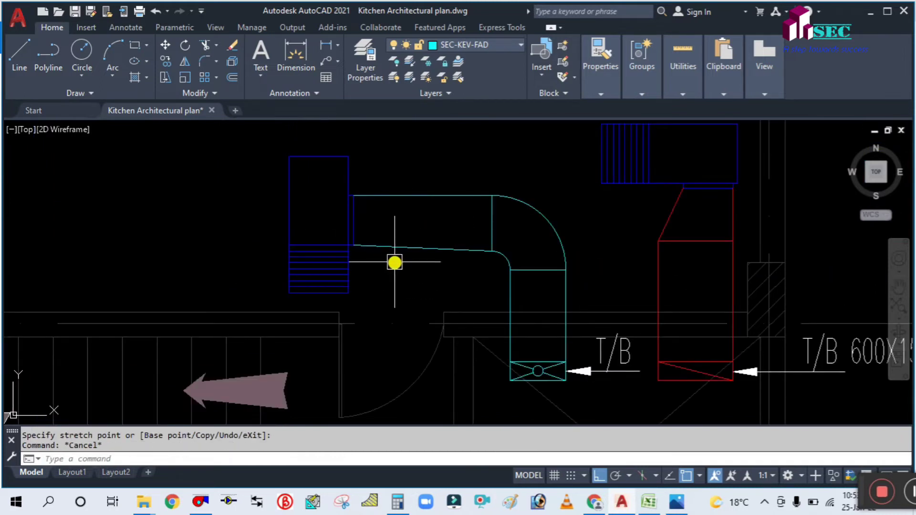
Step: Undo the stretch of the lower horizontal duct side
key(ctrl+z)
key(ctrl+z)
scroll(405, 245, down, 3)
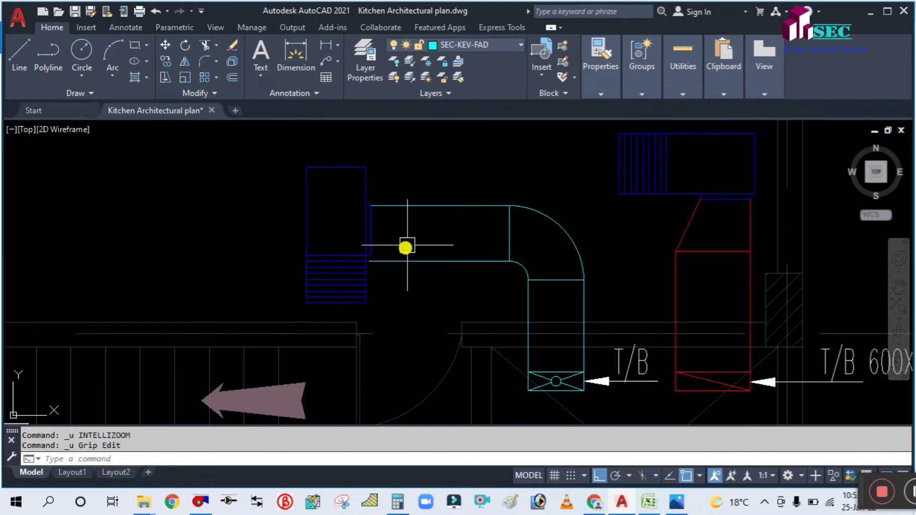
Step: Draw a vertical line across the horizontal cyan duct, between the fan outlet and the elbow, from its upper to its lower side
scroll(411, 239, up, 2)
scroll(396, 217, down, 2)
middle_drag(397, 212, 380, 212)
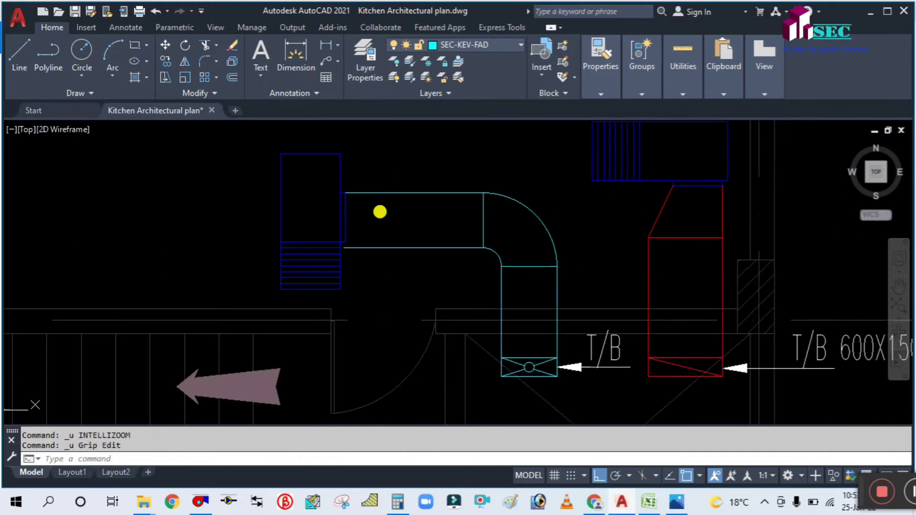
text(l)
key(Return)
click(406, 193)
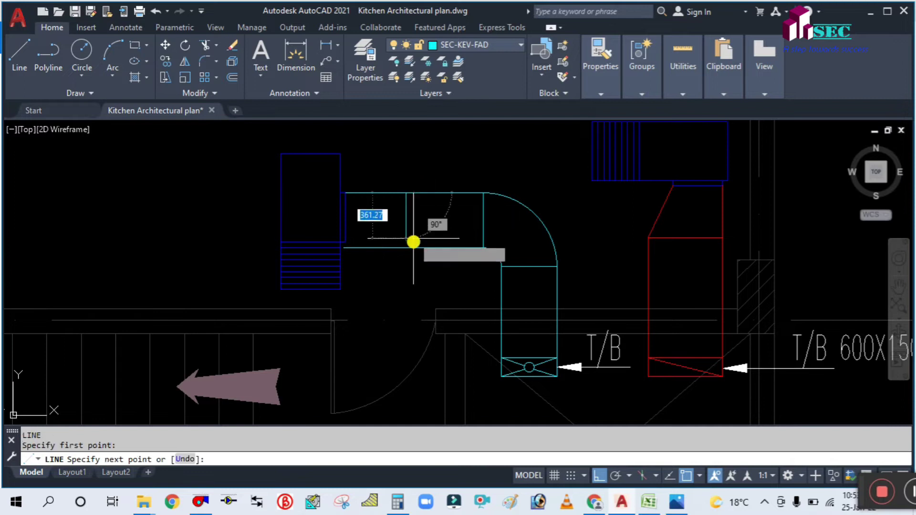
key(Escape)
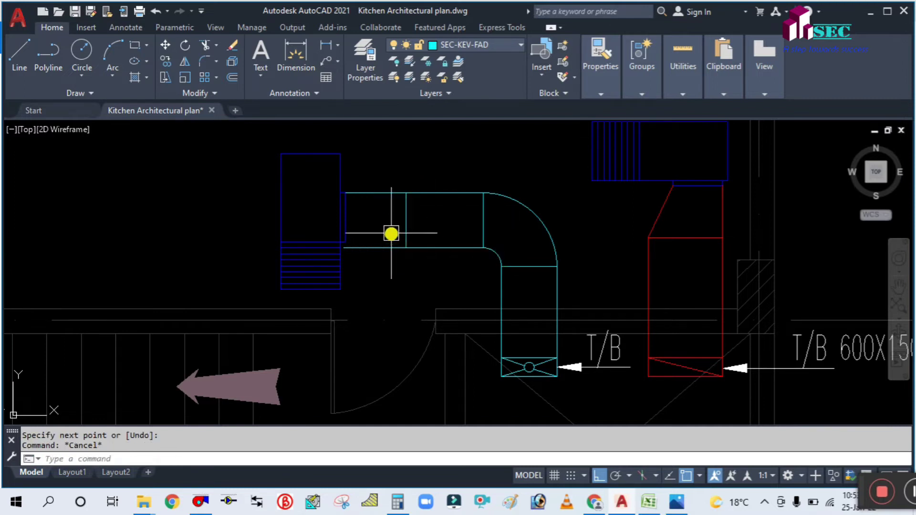
Step: Trim away the lower duct side between the new cross line and the fan
scroll(389, 231, up, 4)
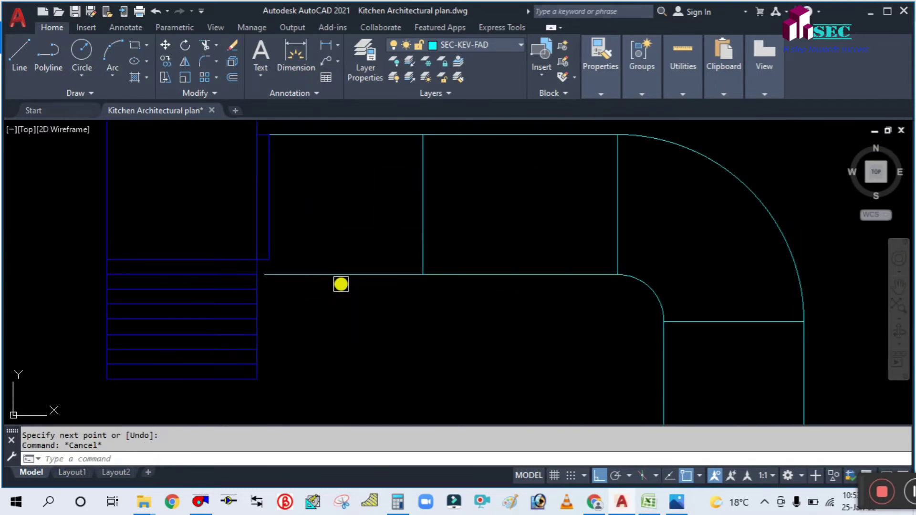
text(tr)
key(Return)
click(338, 275)
key(Escape)
Step: Draw a sloped line from the cross line's lower end to the lower corner of the fan outlet
text(l)
key(Return)
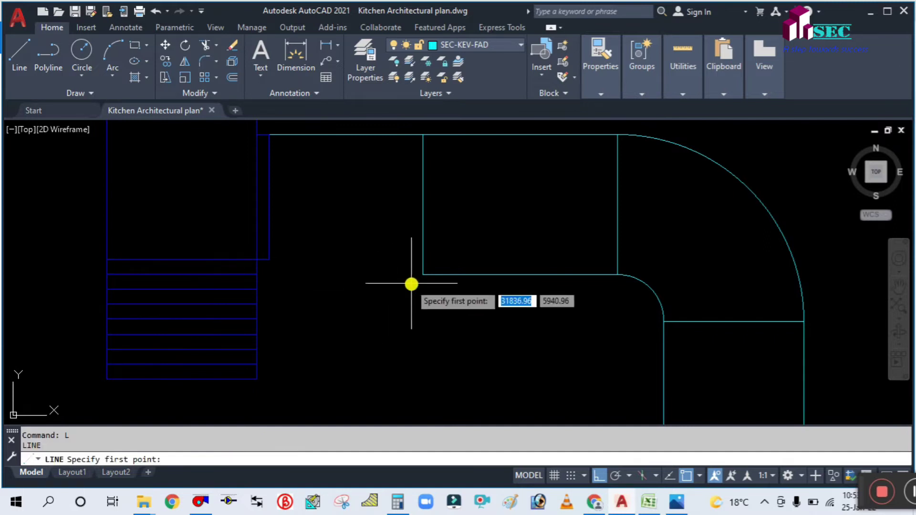
click(423, 274)
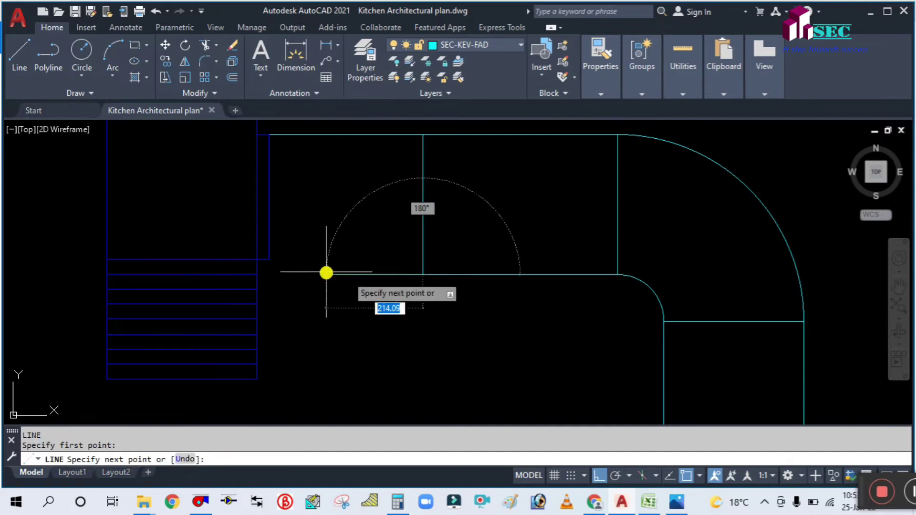
click(272, 260)
key(Escape)
Step: Copy the "EX FAN 1386 CFM" label horizontally to above the fan of the cyan duct
scroll(382, 236, down, 3)
scroll(363, 259, up, 1)
scroll(364, 259, down, 4)
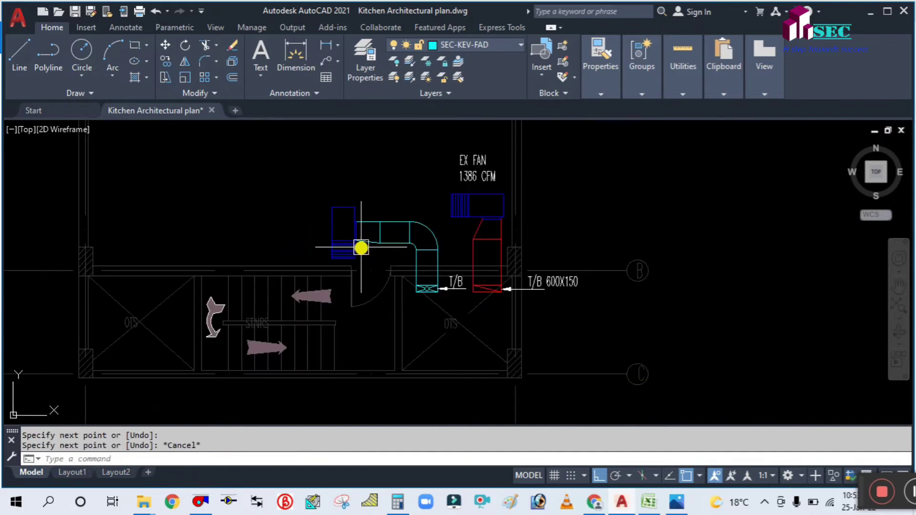
middle_drag(406, 187, 388, 204)
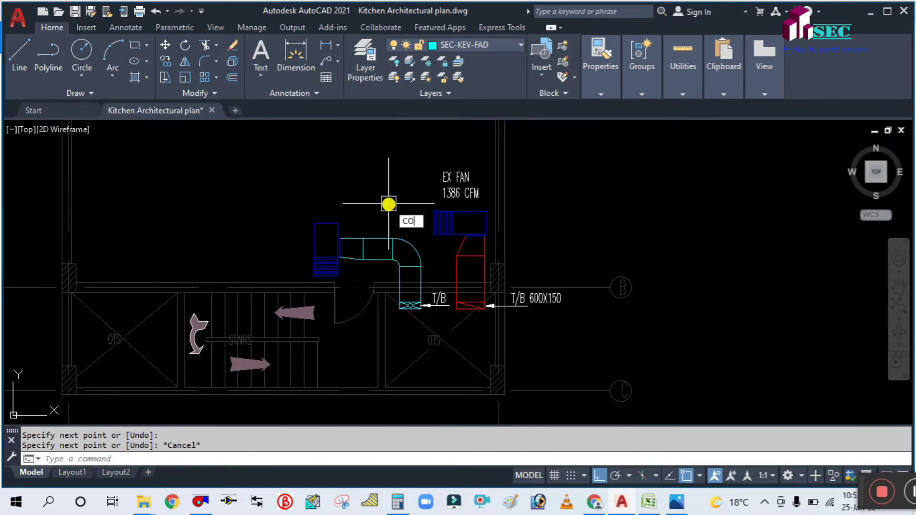
key(Return)
click(441, 180)
key(Return)
click(455, 158)
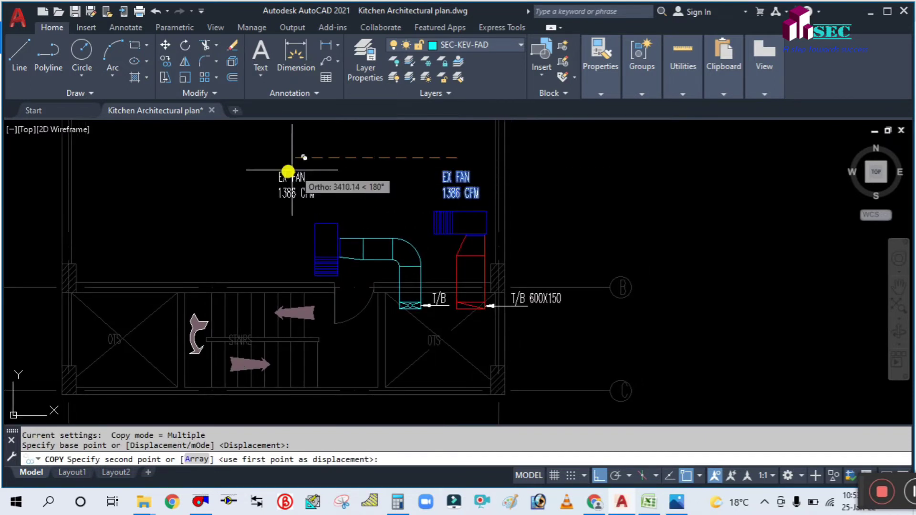
click(323, 173)
key(Escape)
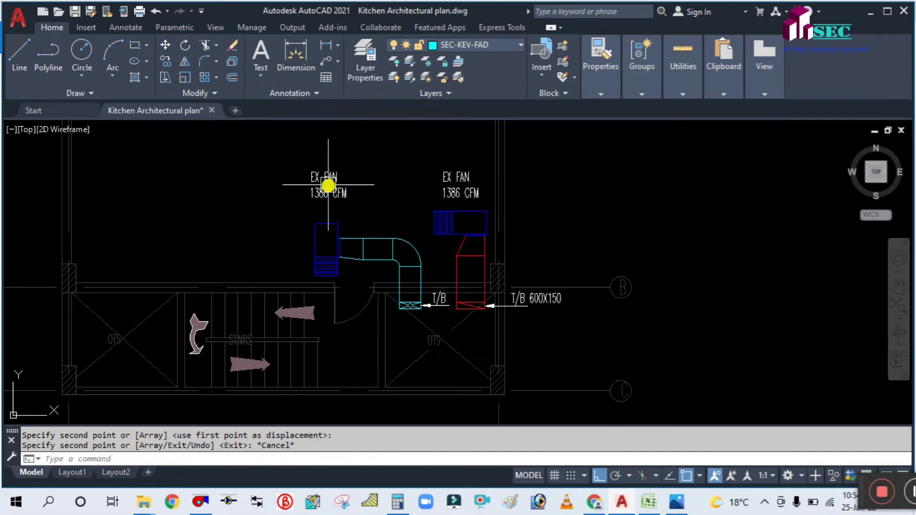
Step: Change the copied fan label to read "FA FAN" with "1100 CFM" on the second line
scroll(328, 185, up, 2)
click(308, 174)
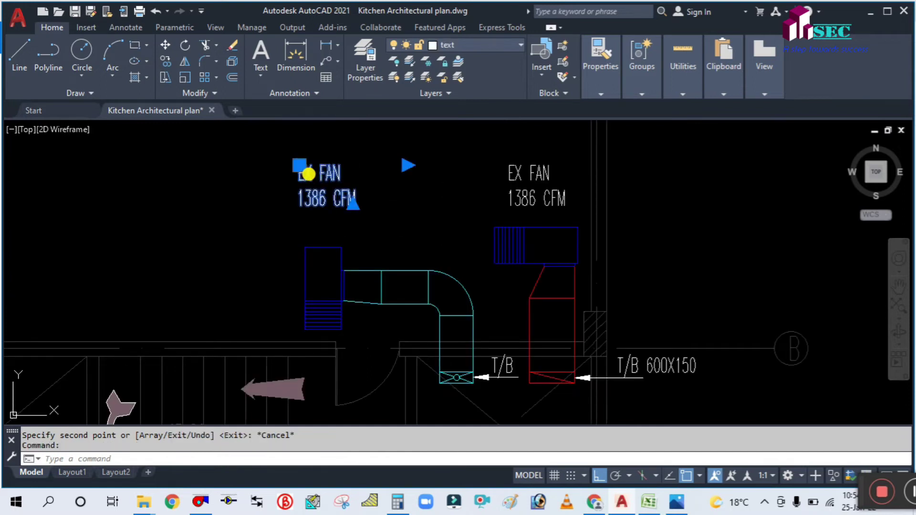
double_click(309, 174)
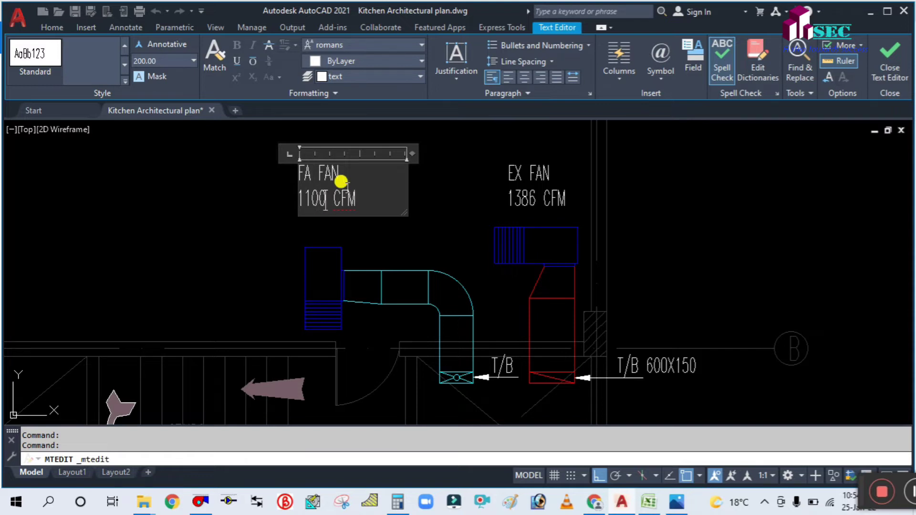
click(411, 208)
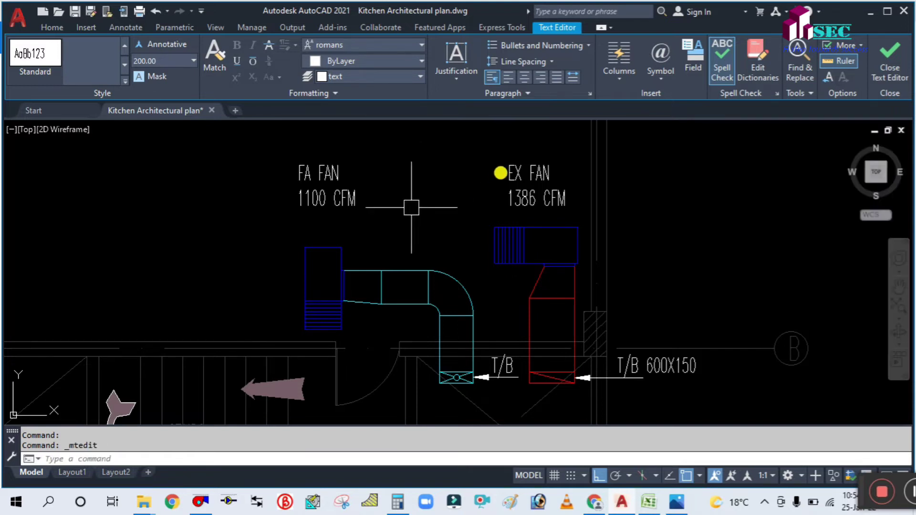
Step: Change "EX" to "TE" in the label above the red exhaust duct's fan so it reads "TE FAN"
click(534, 174)
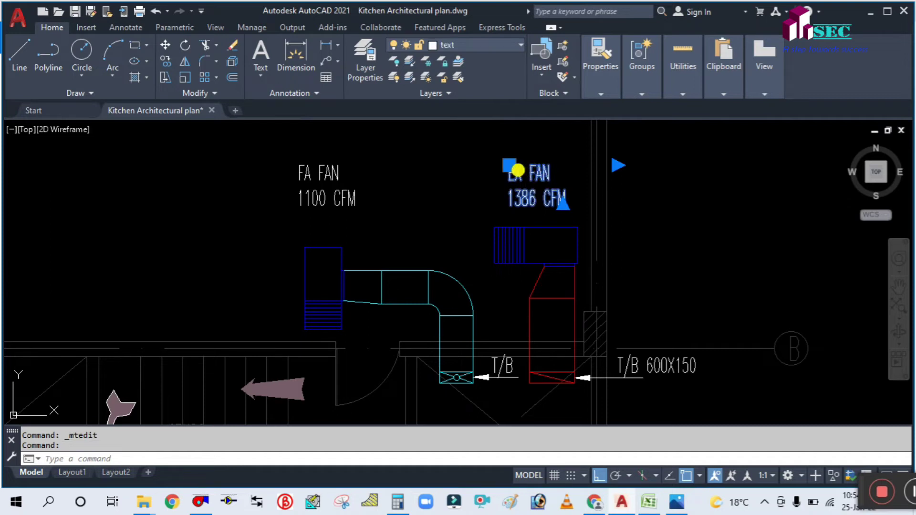
double_click(515, 171)
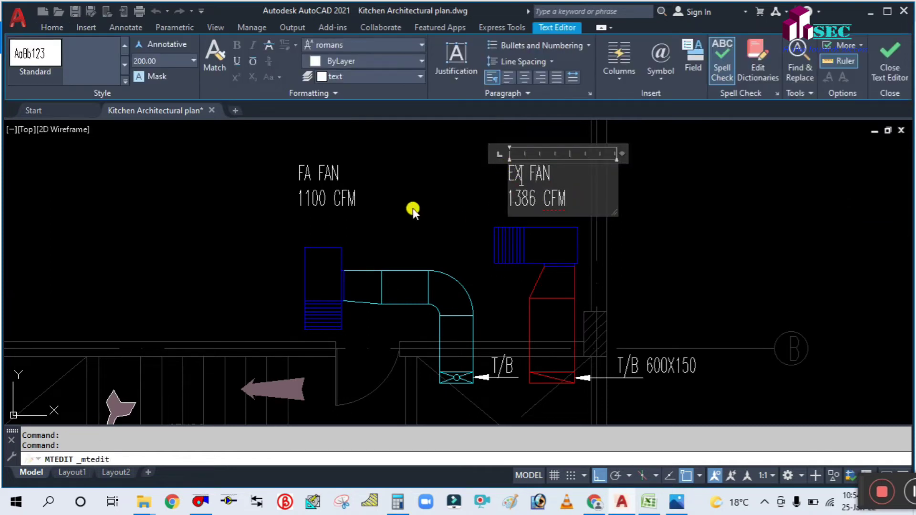
key(BackSpace)
key(BackSpace)
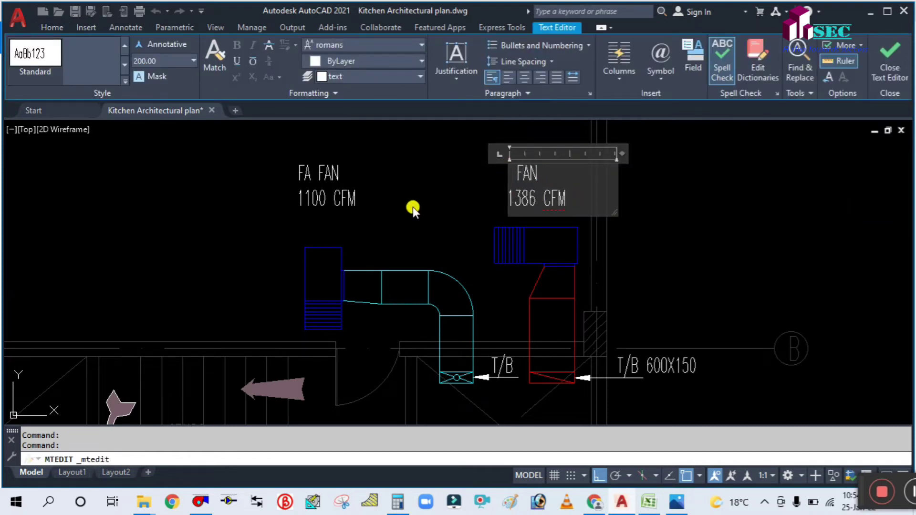
text(TE)
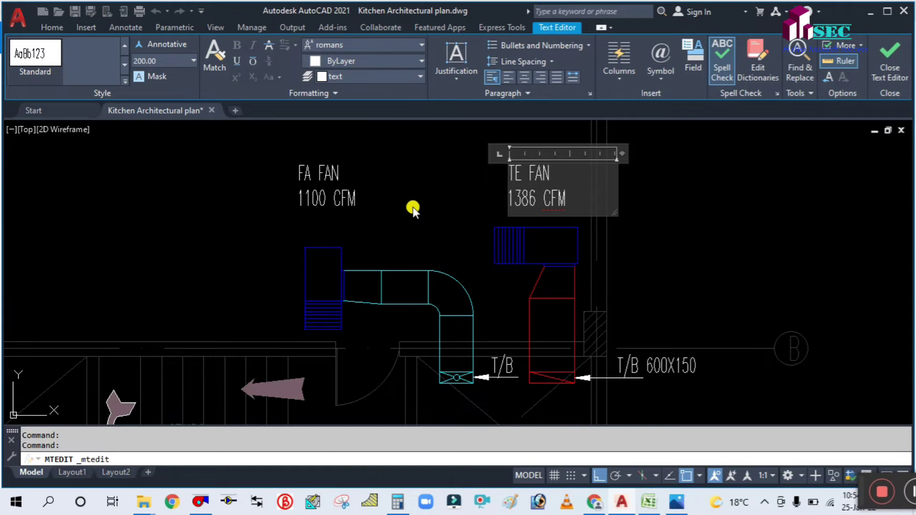
click(413, 207)
Step: Review both plans, examining the kitchen plan's cyan and red ducts and the airflow calculation beside them
scroll(416, 214, down, 4)
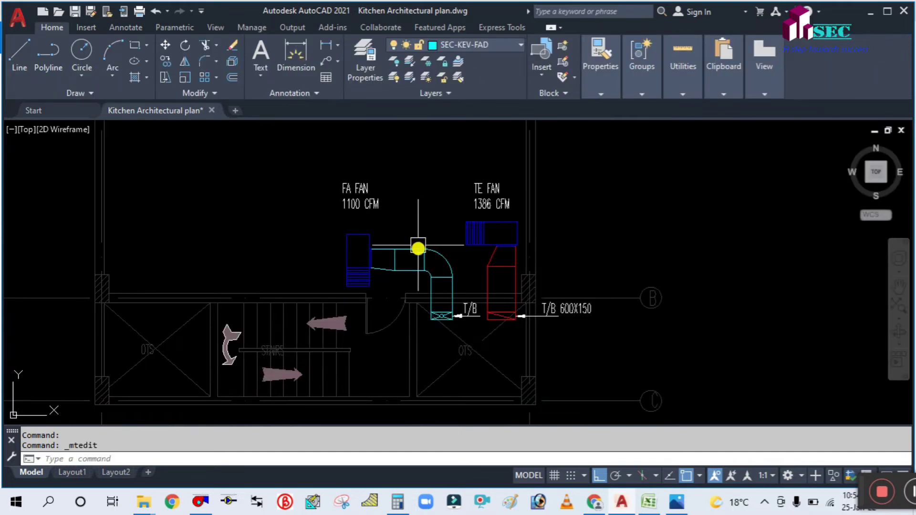
scroll(378, 280, up, 2)
scroll(381, 273, down, 3)
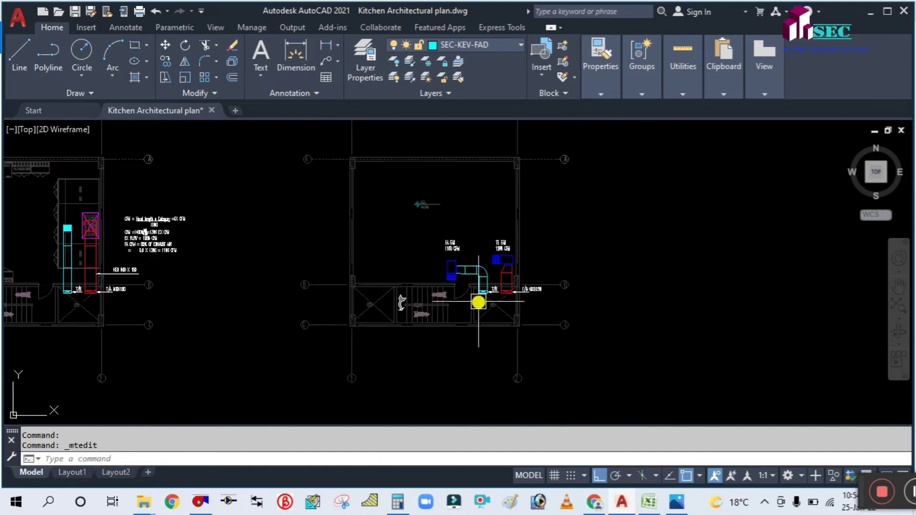
mouse_move(319, 319)
middle_down()
mouse_move(334, 307)
mouse_move(423, 309)
middle_up()
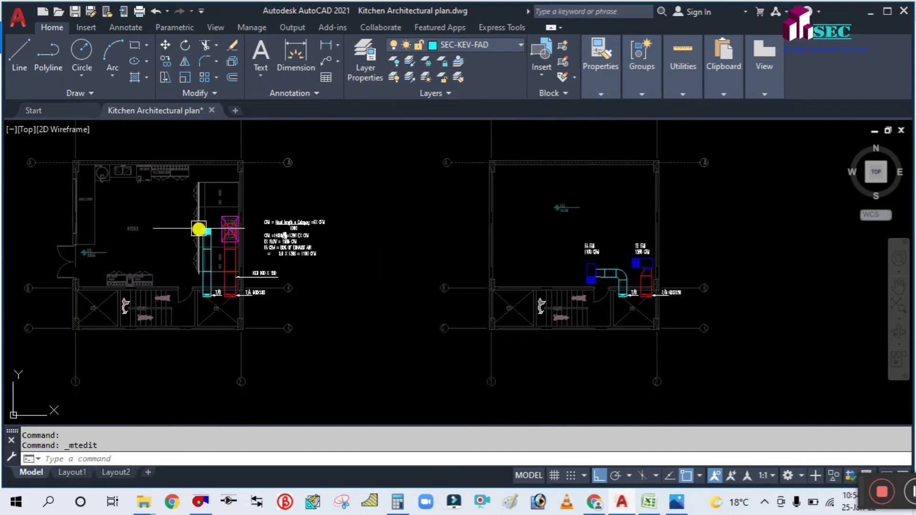
scroll(199, 228, up, 3)
scroll(280, 201, down, 1)
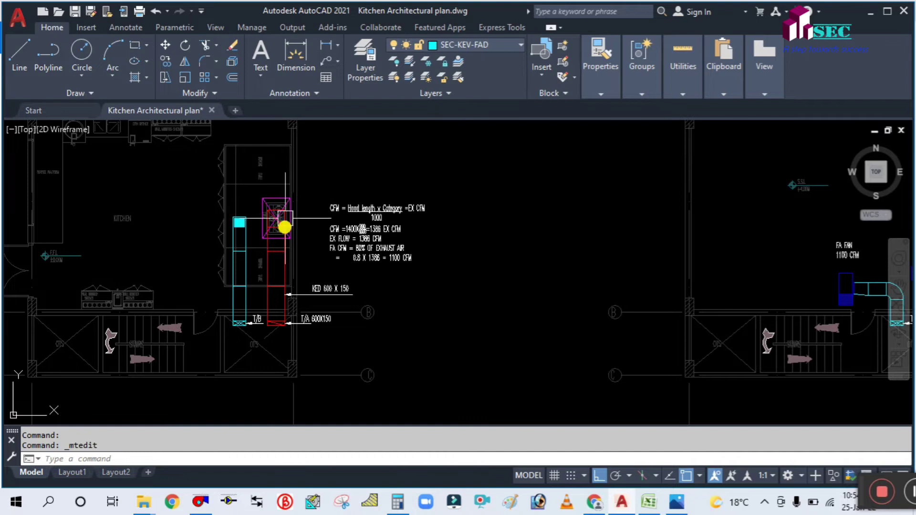
scroll(295, 225, up, 2)
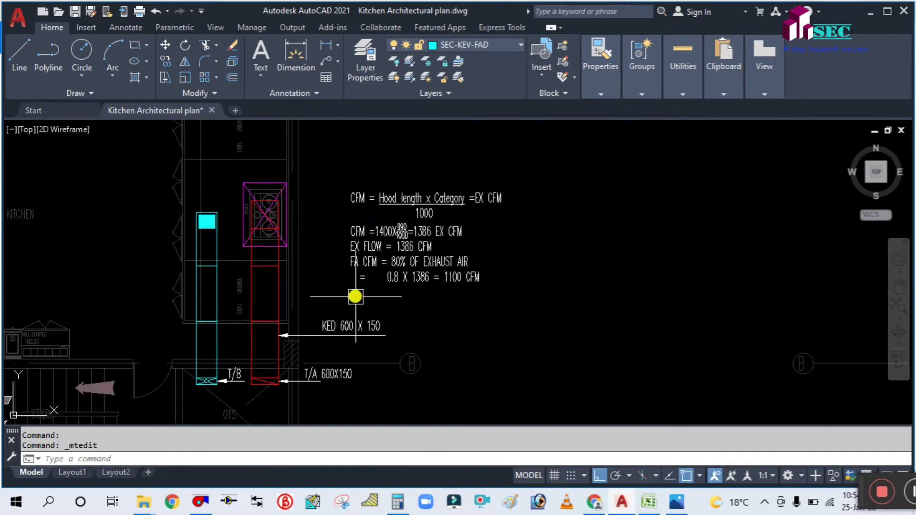
Step: Move the "KED 600 X 150" label horizontally closer to the red exhaust duct, keeping it above its leader line
scroll(336, 336, up, 2)
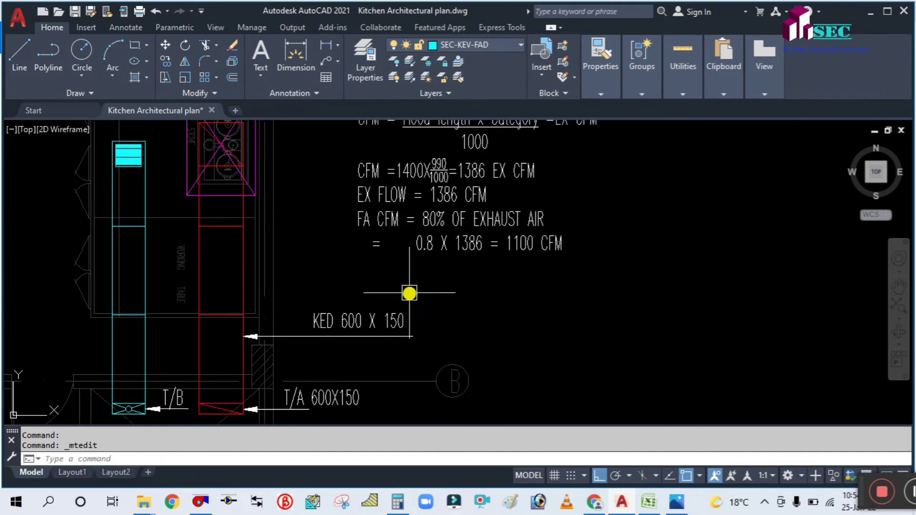
text(m)
key(Return)
click(378, 320)
key(Return)
click(421, 298)
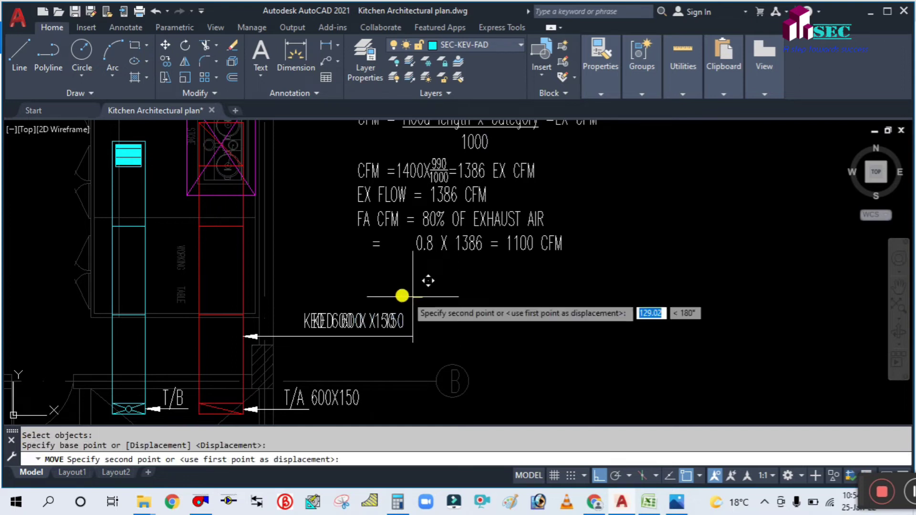
click(393, 299)
key(Escape)
Step: Shorten the leader under the "KED 600 X 150" label so its tail ends near the end of the text
click(404, 335)
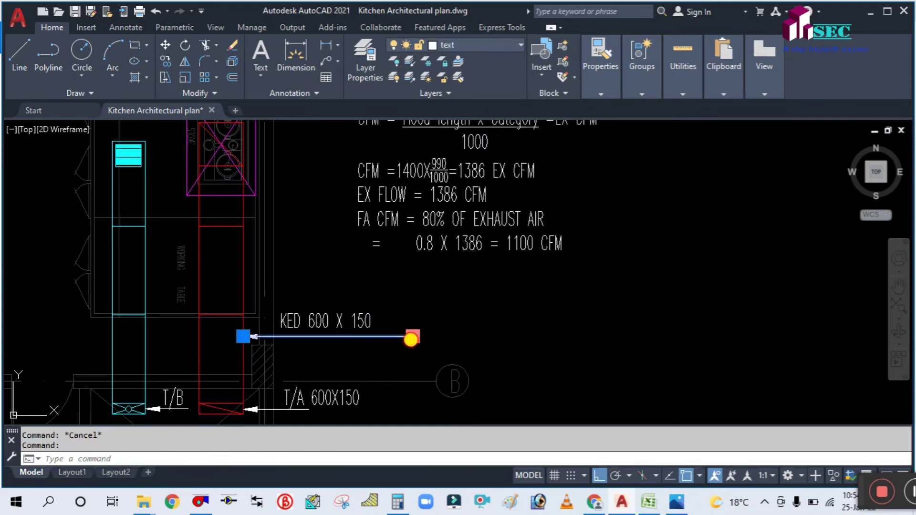
click(411, 335)
key(Escape)
Step: Review both plans, comparing the kitchen's cyan and red duct runs with the FA and TE fan connections on the adjacent plan
scroll(397, 293, down, 4)
scroll(397, 293, down, 5)
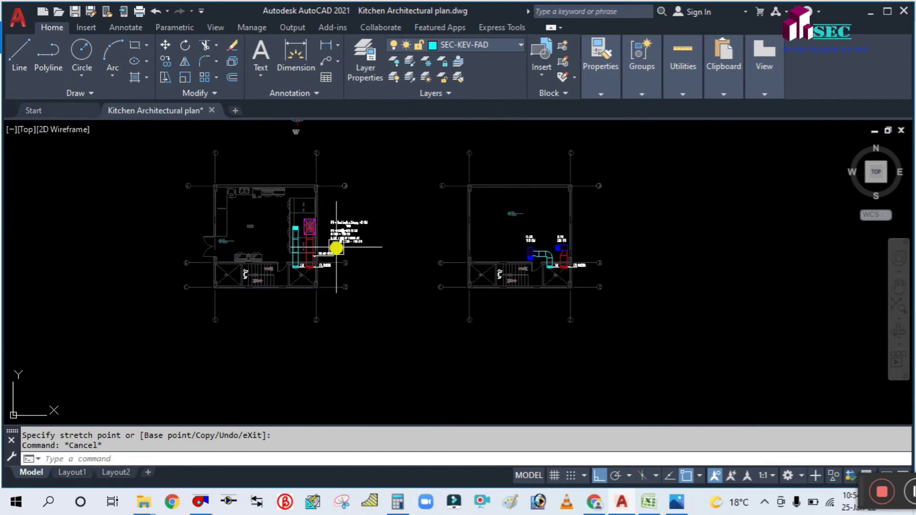
scroll(313, 233, up, 4)
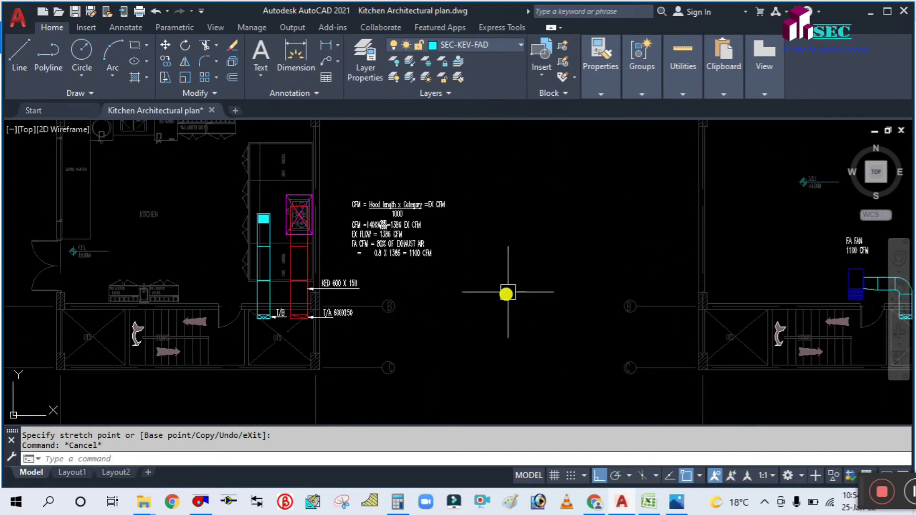
scroll(544, 310, down, 4)
scroll(583, 271, up, 4)
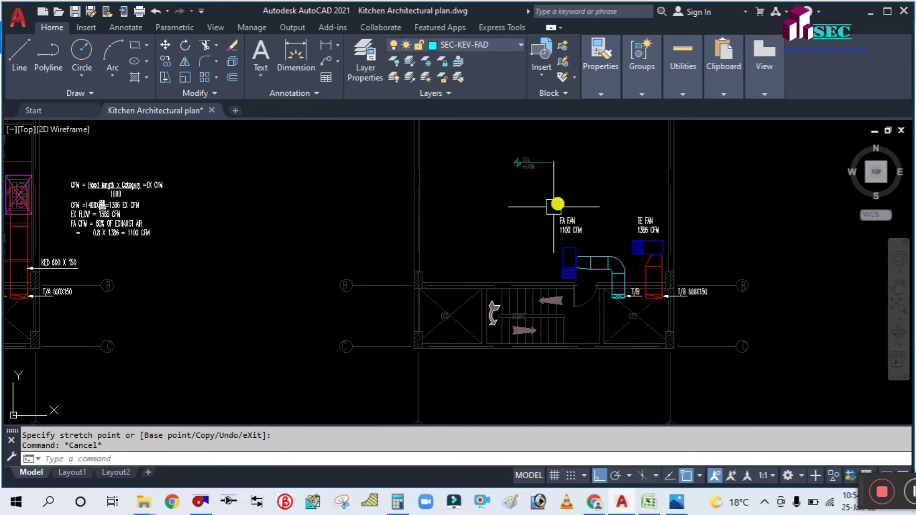
scroll(659, 236, up, 4)
scroll(643, 232, down, 8)
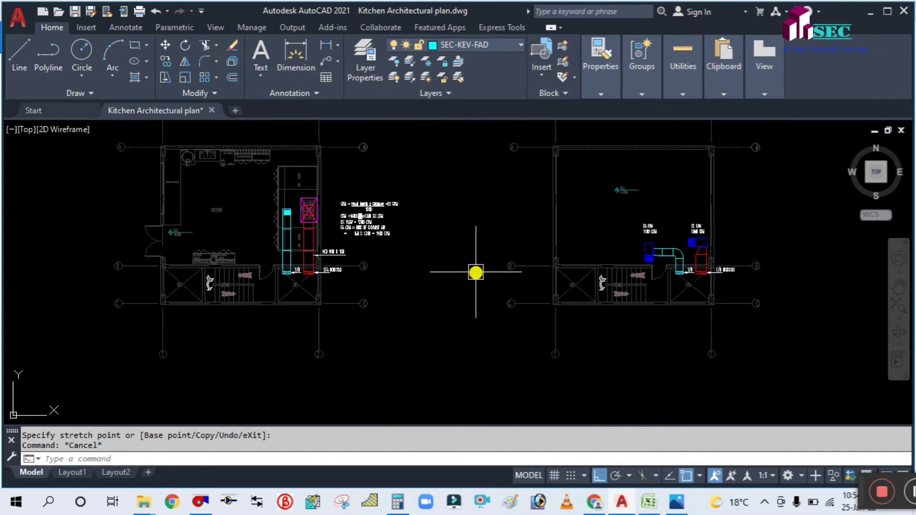
middle_drag(475, 273, 476, 289)
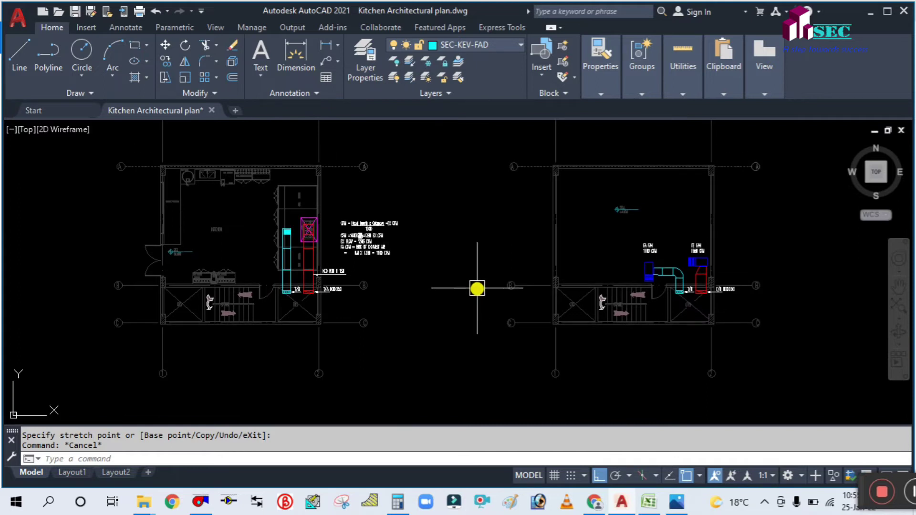
scroll(477, 289, up, 4)
scroll(478, 286, down, 2)
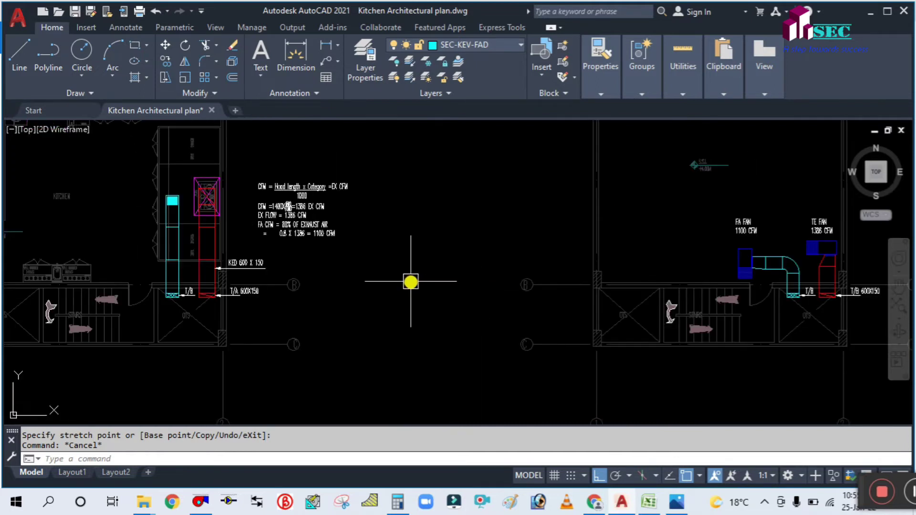
scroll(410, 282, down, 2)
middle_drag(405, 282, 435, 302)
scroll(382, 307, up, 2)
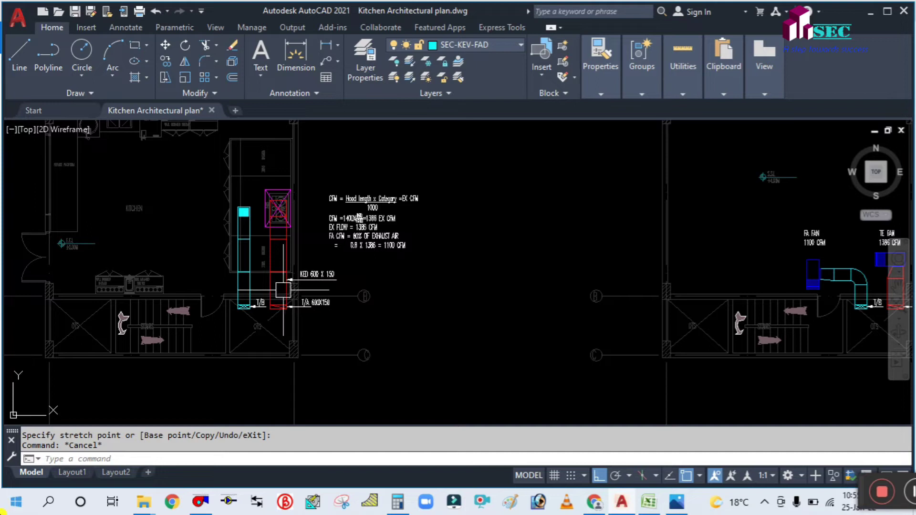
scroll(399, 265, down, 3)
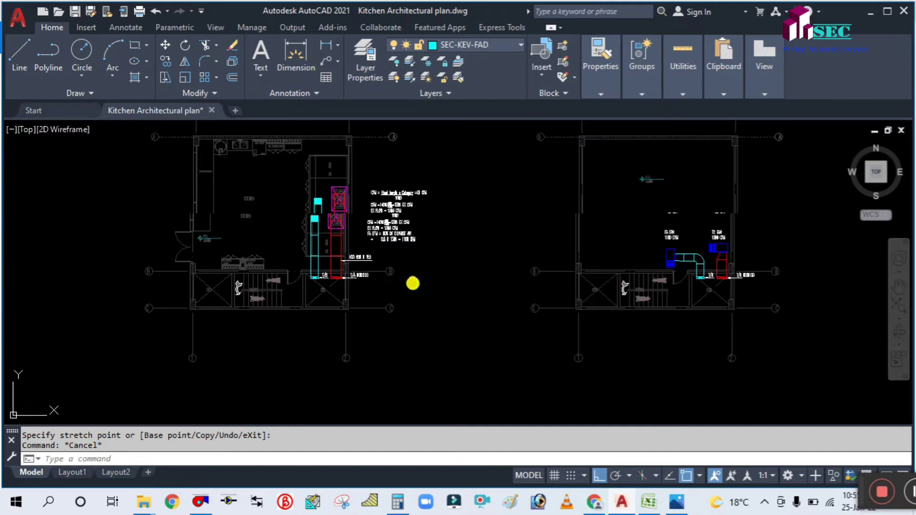
scroll(317, 193, up, 5)
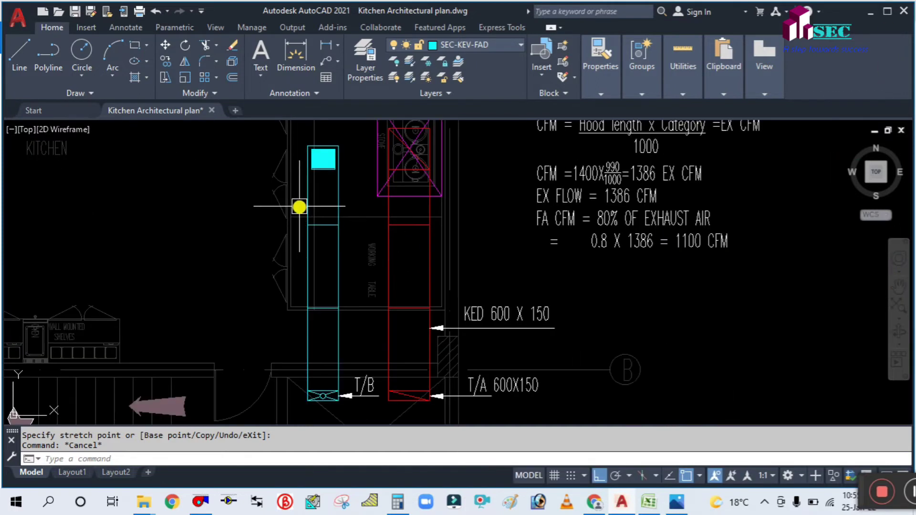
scroll(299, 206, down, 4)
Step: Switch to File Explorer and open the "Toilet Ventilation PPT" presentation from the Toilet Ventilation folder under HVAC Tutorials
click(143, 502)
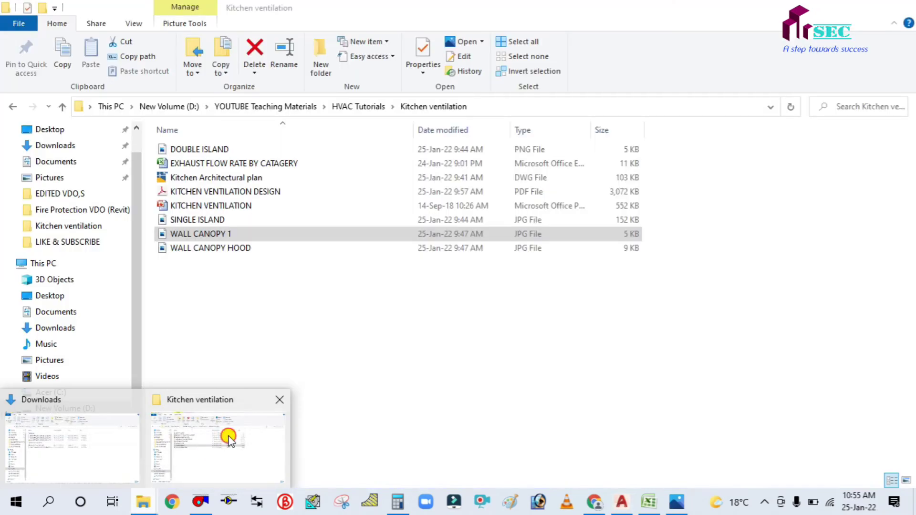
click(229, 440)
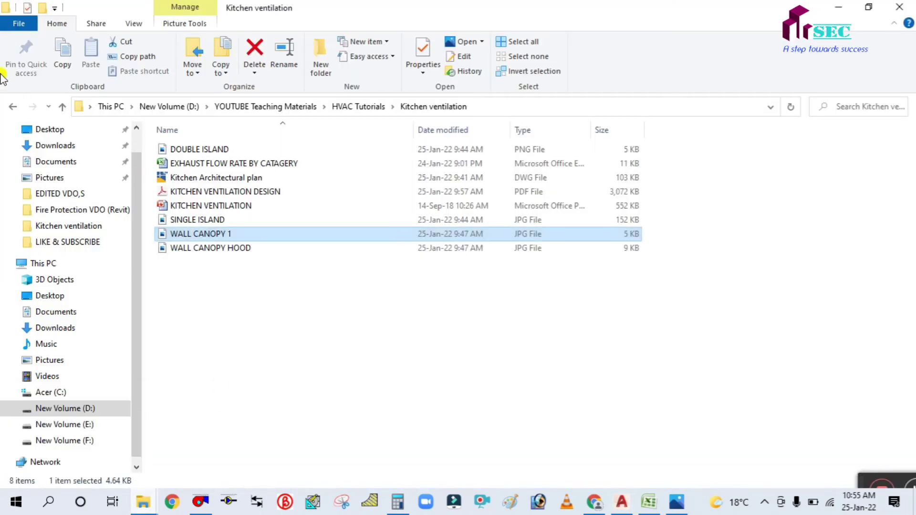
click(63, 107)
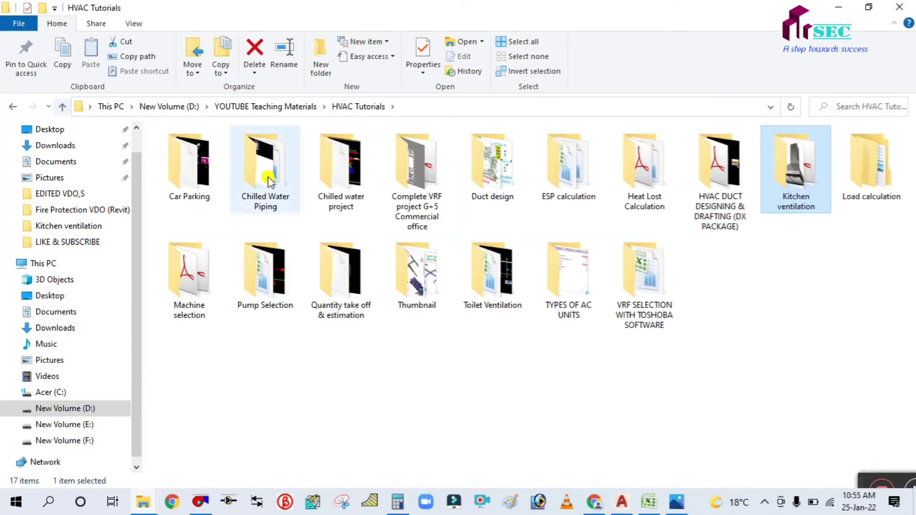
double_click(486, 292)
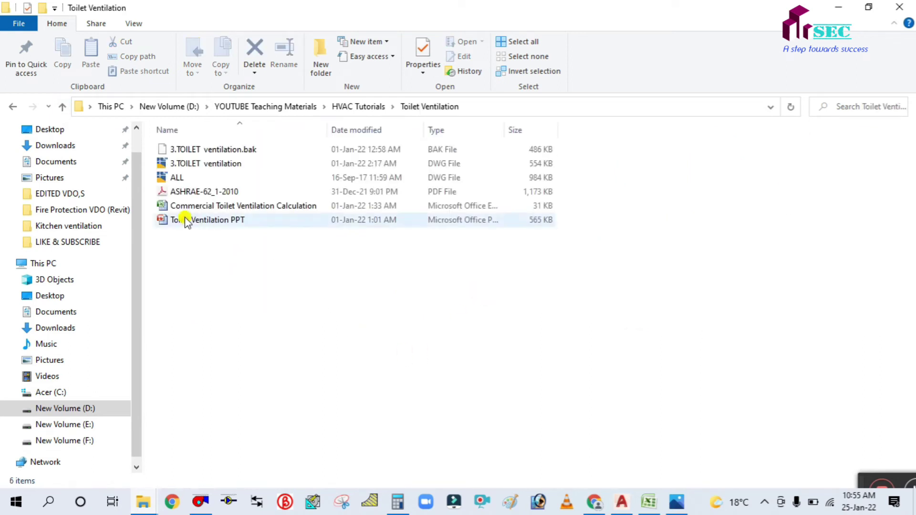
click(198, 221)
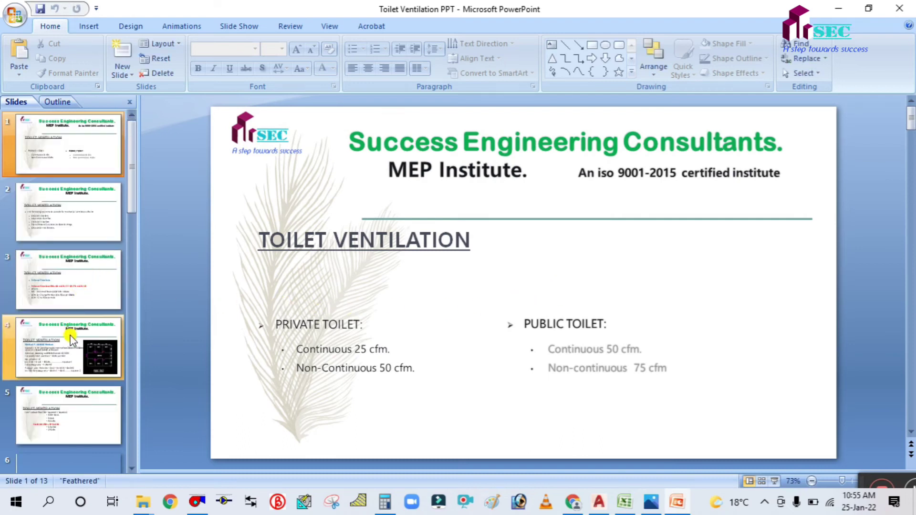
Step: Find the slide with the static pressure thumb rules and exhaust fan selection notes near the presentation's end
scroll(71, 339, down, 2)
scroll(70, 340, down, 6)
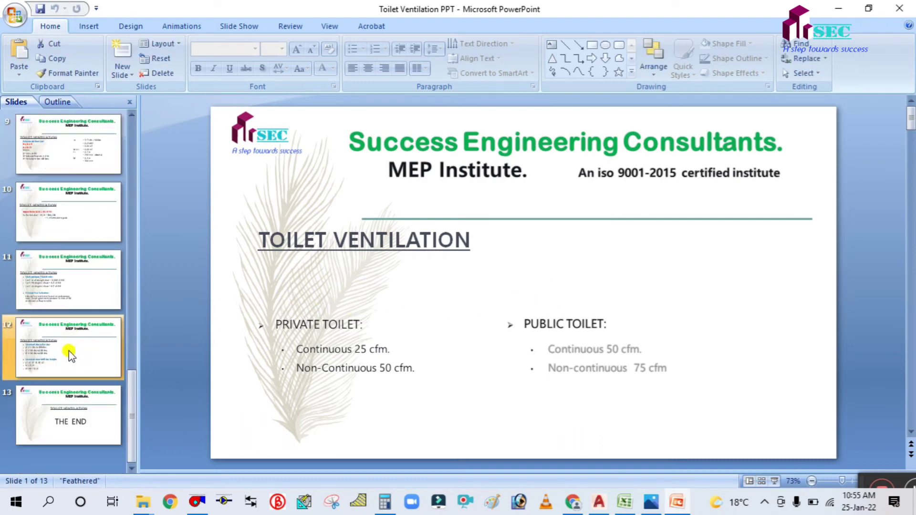
click(64, 343)
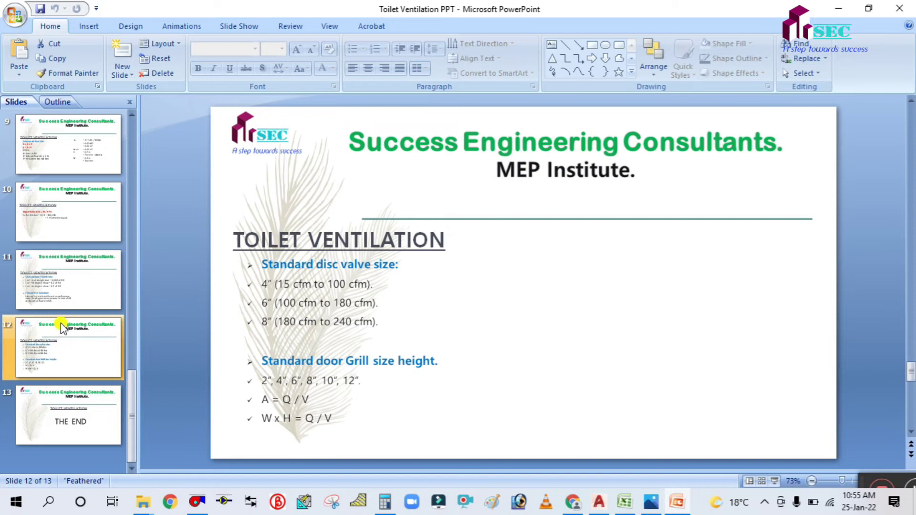
click(67, 285)
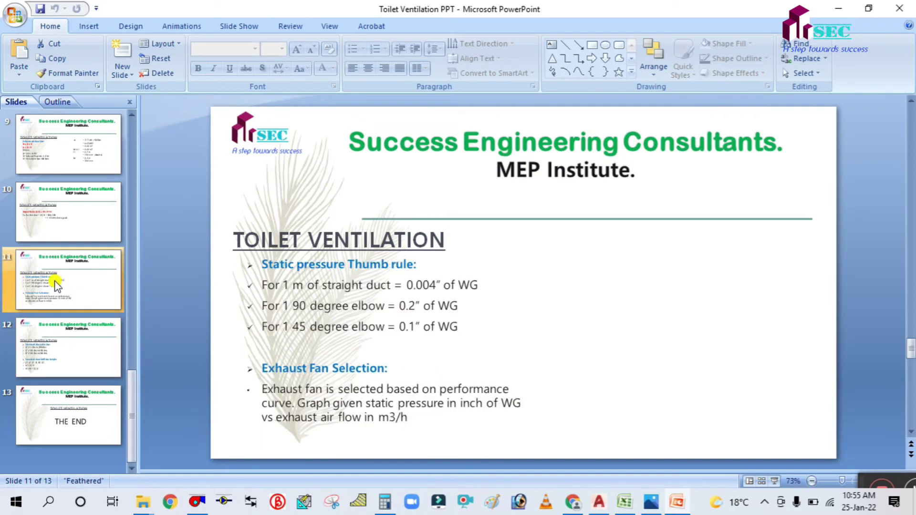
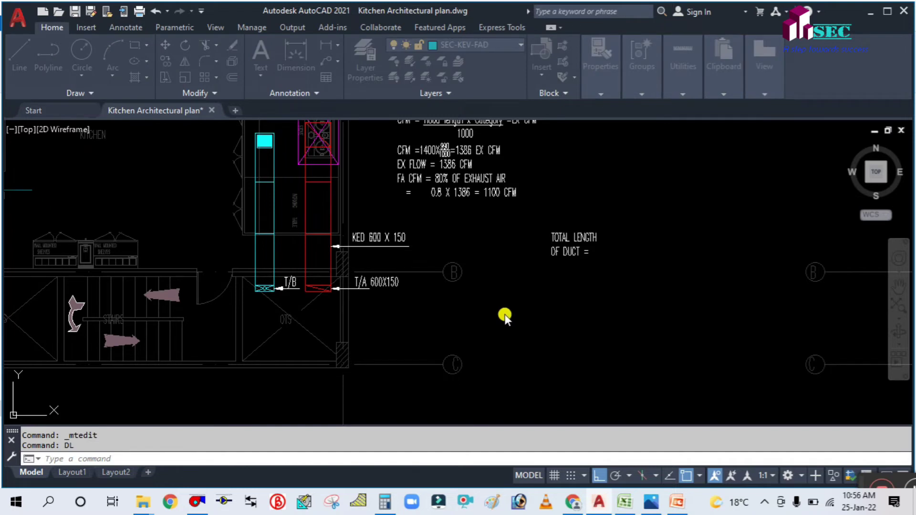
Step: Measure the kitchen plan's red exhaust duct from the hood connection to the T/A riser using a temporary linear dimension
key(Escape)
text(dli)
key(Return)
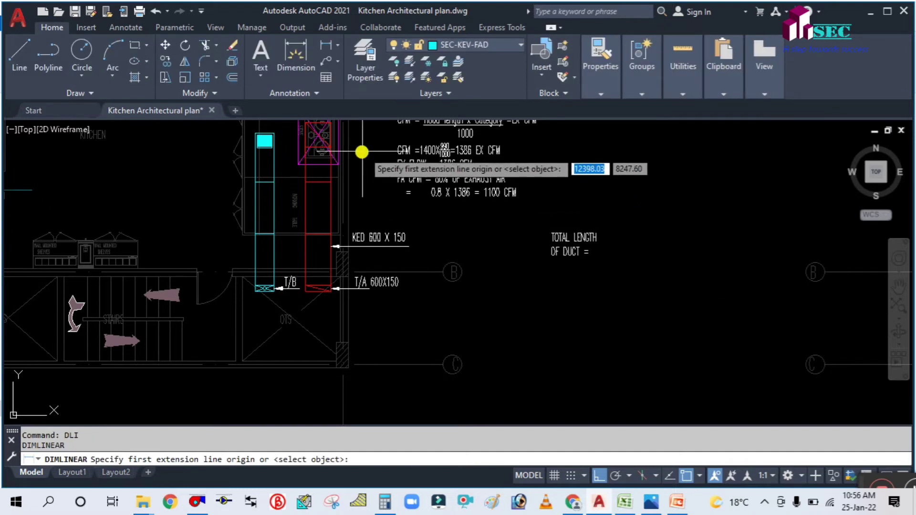
scroll(359, 149, up, 5)
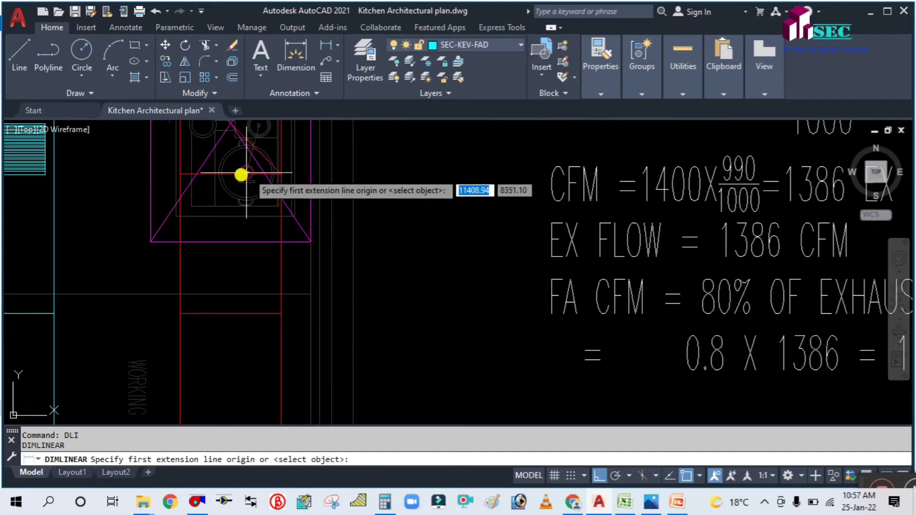
click(237, 172)
scroll(245, 181, down, 5)
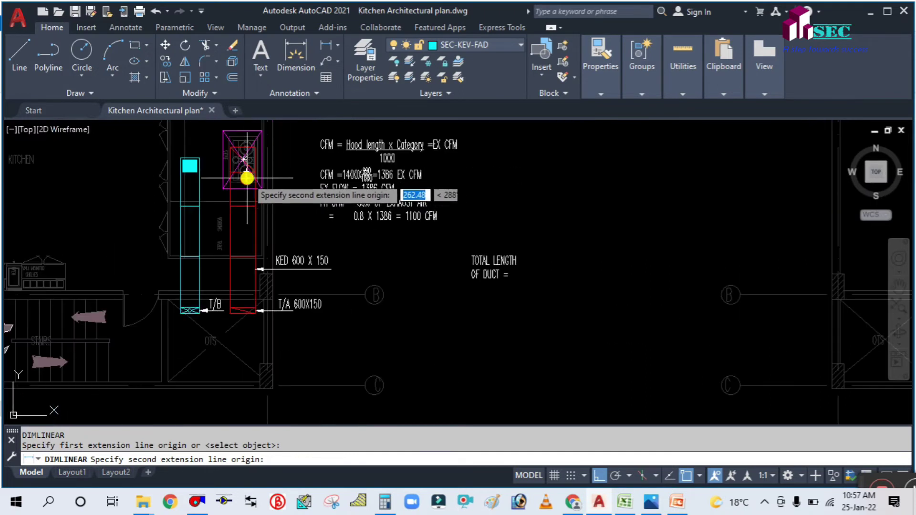
scroll(237, 317, up, 5)
click(238, 274)
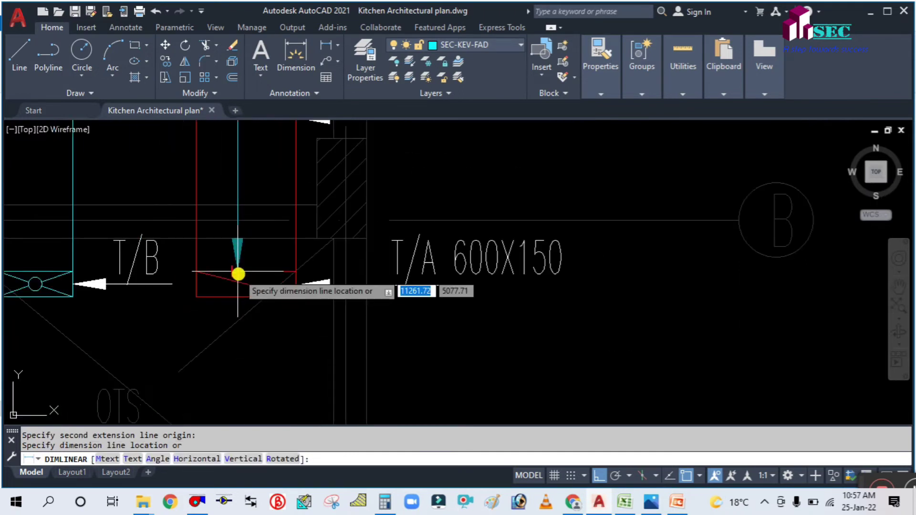
scroll(238, 273, down, 5)
scroll(400, 262, up, 5)
scroll(400, 262, down, 4)
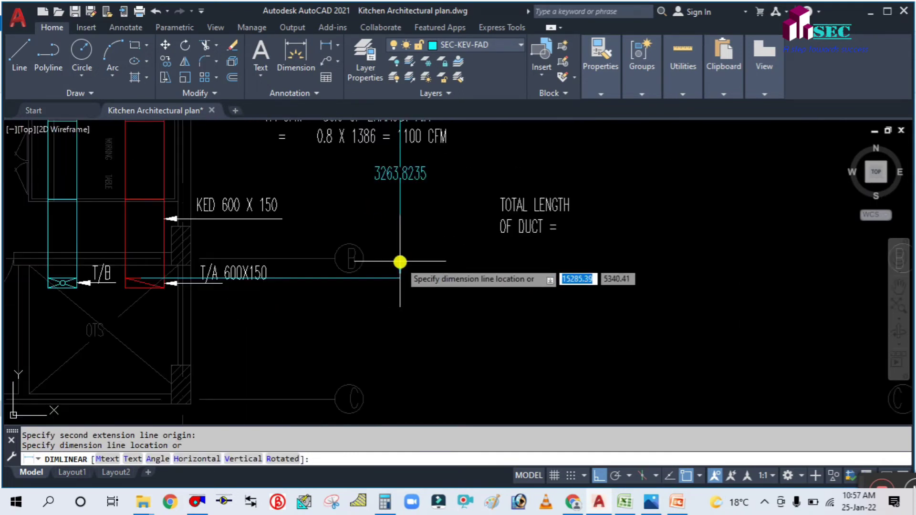
key(Escape)
Step: Measure the red duct on the adjacent plan from the T/B riser to the TE fan using a temporary linear dimension
scroll(354, 268, down, 3)
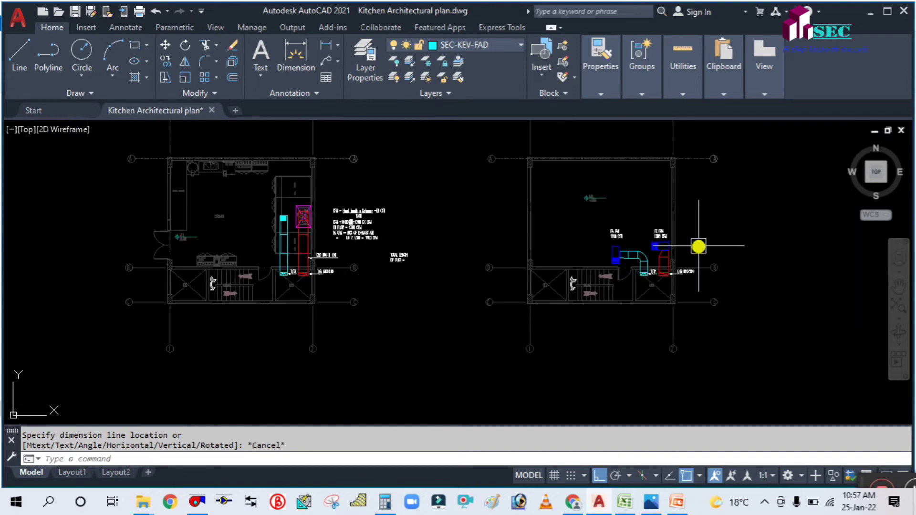
scroll(613, 316, up, 6)
key(Return)
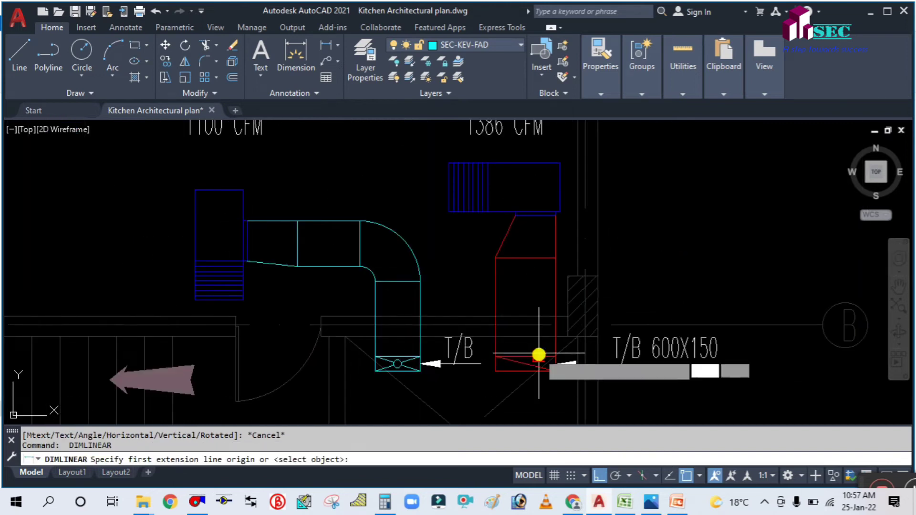
click(539, 354)
click(536, 216)
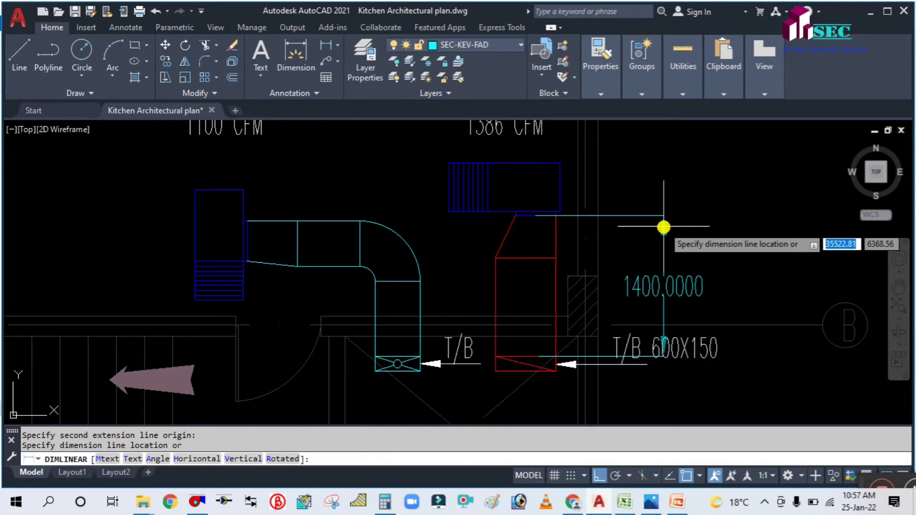
key(Escape)
Step: Add the exhaust duct lengths 3.2, 1.4 and 4 in Calculator, clearing the previous calculation first
scroll(664, 226, down, 6)
middle_drag(562, 279, 436, 268)
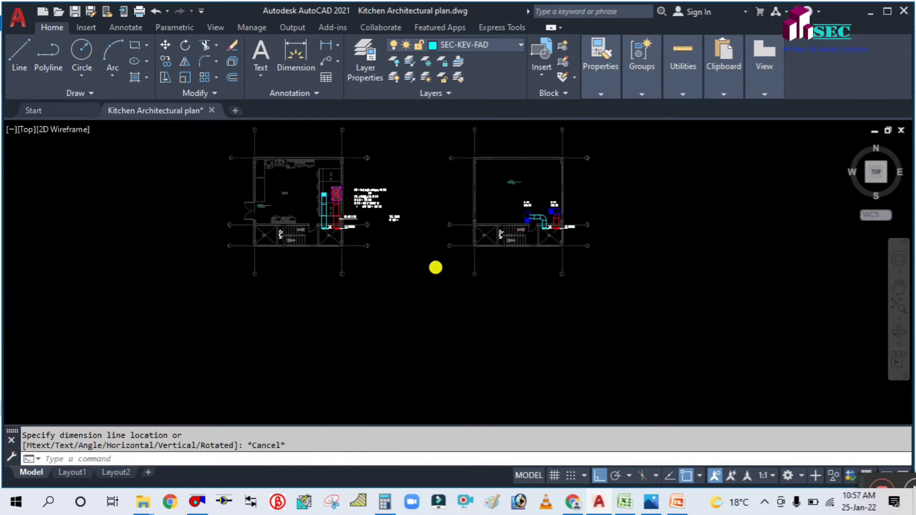
click(384, 501)
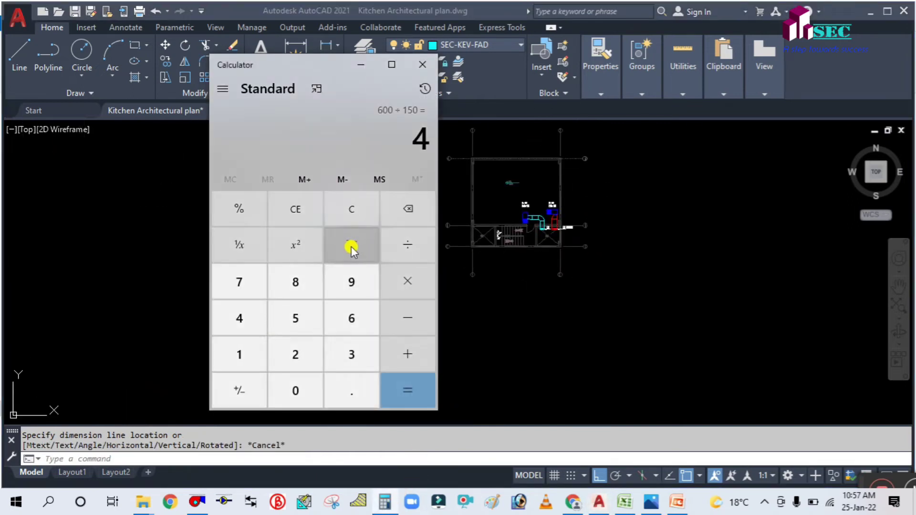
click(390, 288)
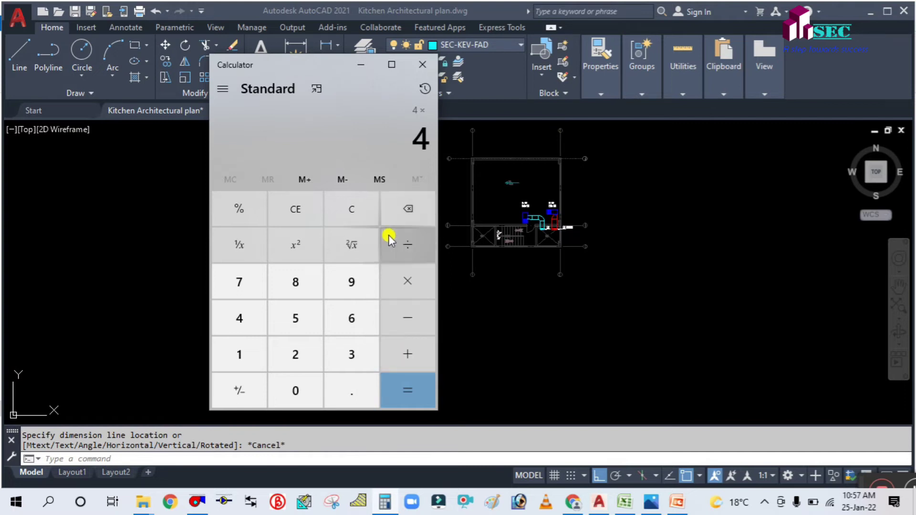
click(351, 209)
click(348, 363)
click(344, 384)
click(309, 353)
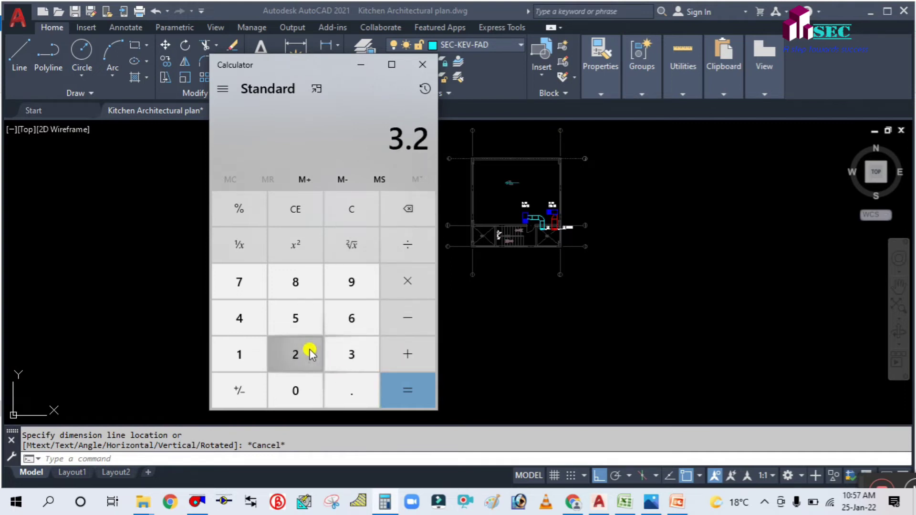
click(407, 351)
click(236, 353)
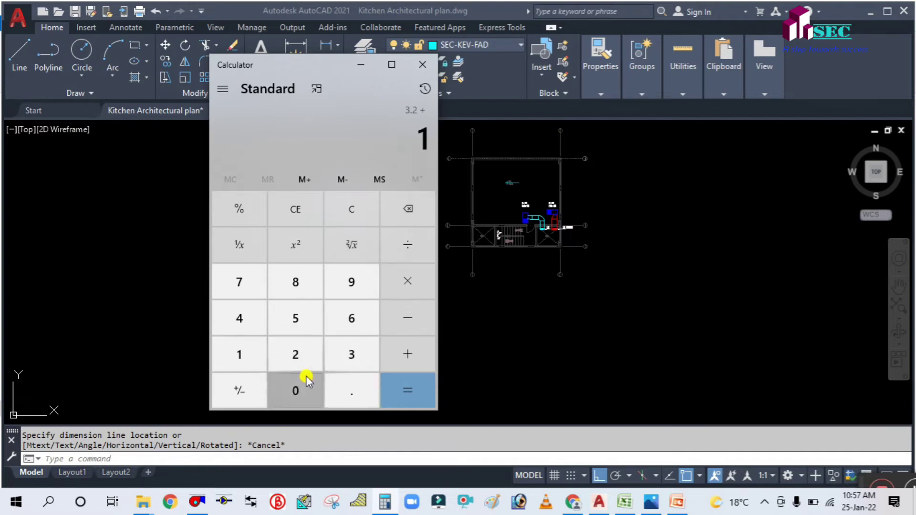
click(336, 386)
click(241, 317)
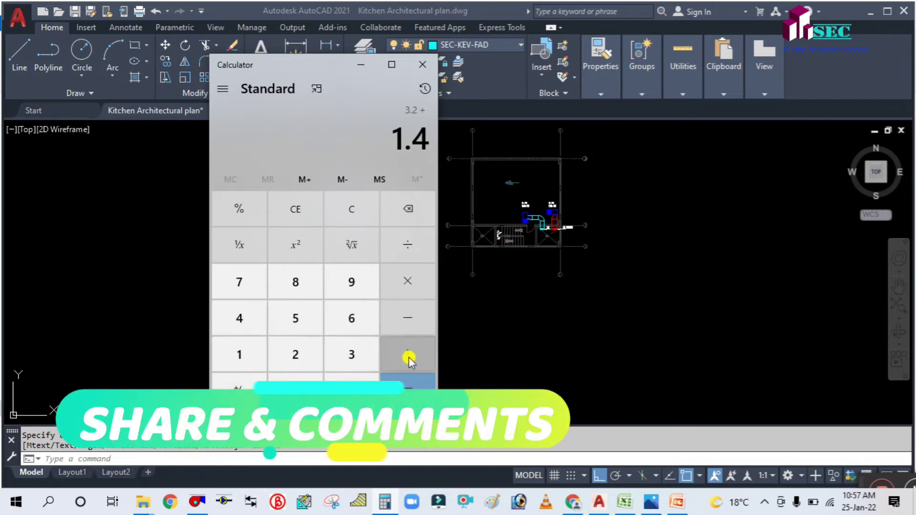
click(409, 357)
click(243, 320)
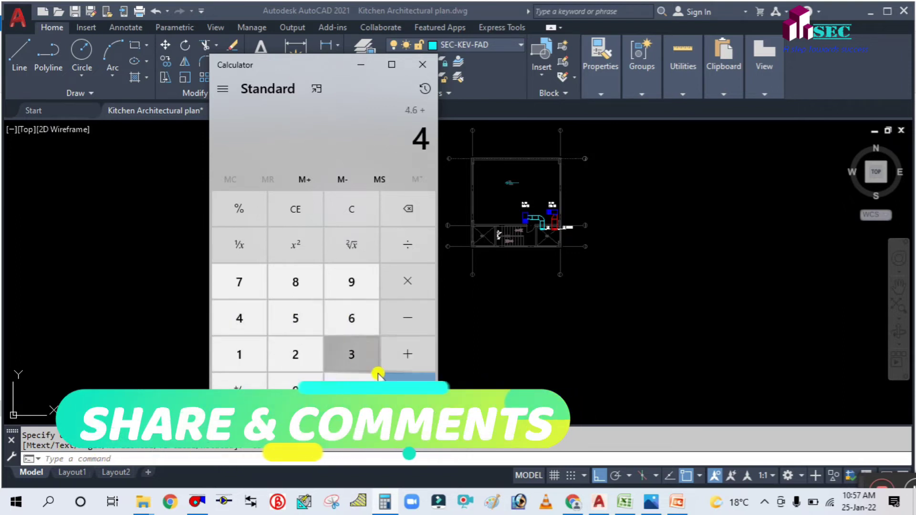
click(396, 381)
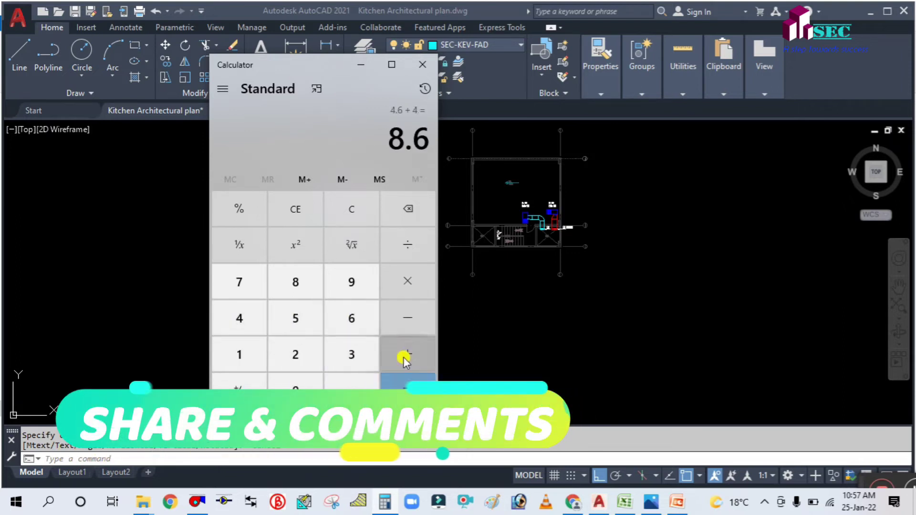
click(360, 63)
Step: Complete the "TOTAL LENGTH OF DUCT =" note beside the kitchen plan with the value 8.6 M
scroll(444, 238, up, 1)
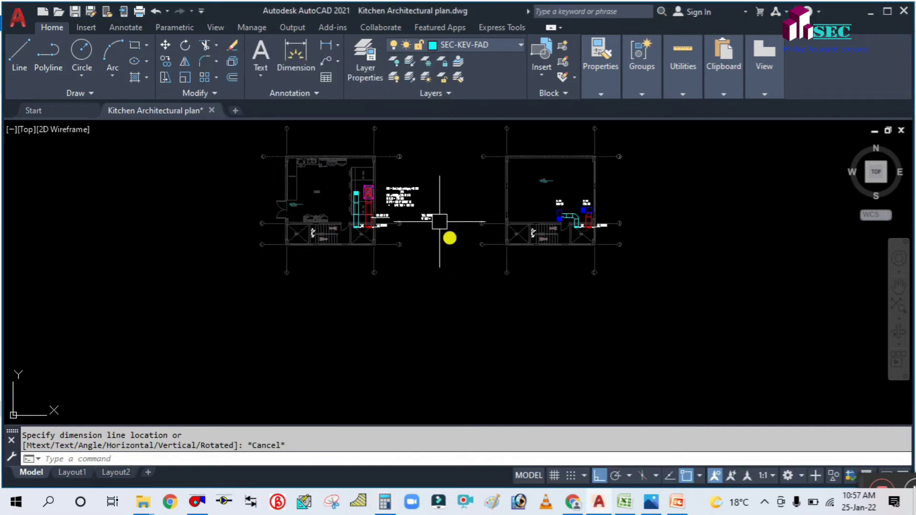
scroll(449, 237, up, 5)
click(360, 244)
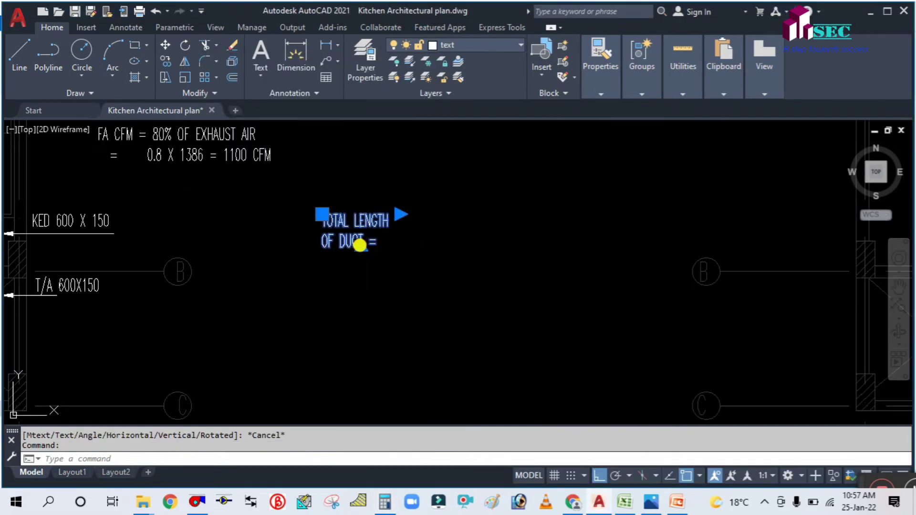
double_click(382, 239)
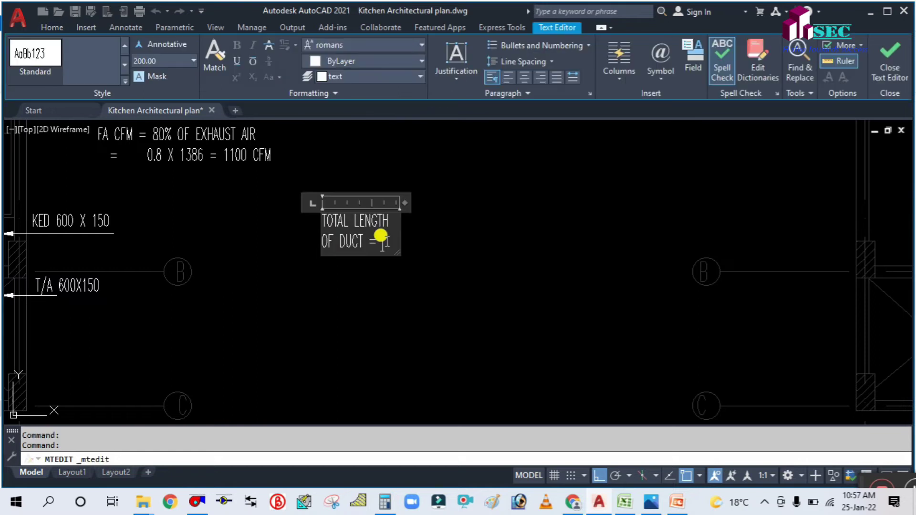
text(6.6)
key(Return)
text(M)
click(499, 384)
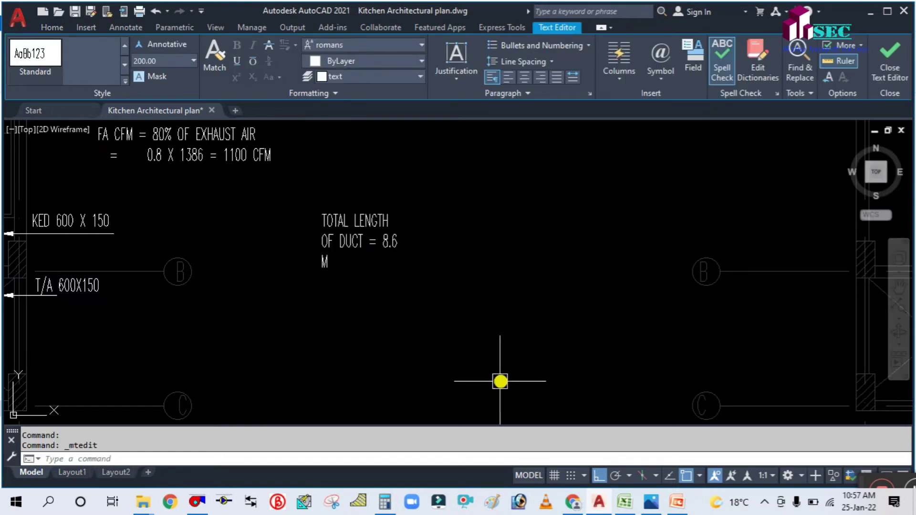
mouse_move(383, 305)
middle_down()
mouse_move(436, 327)
mouse_move(420, 305)
middle_up()
double_click(413, 233)
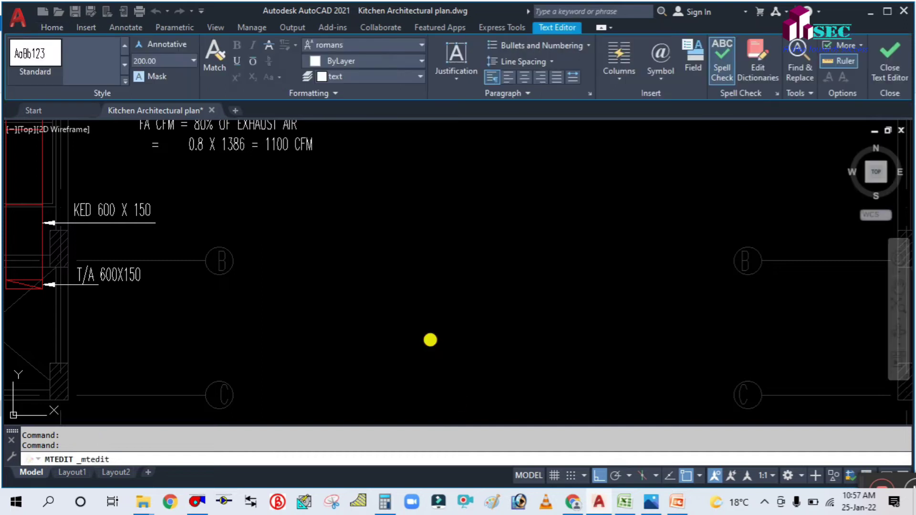
click(430, 337)
Step: Multiply the 8.6 m duct length by 0.004 in Calculator to get the straight-duct friction loss
click(384, 502)
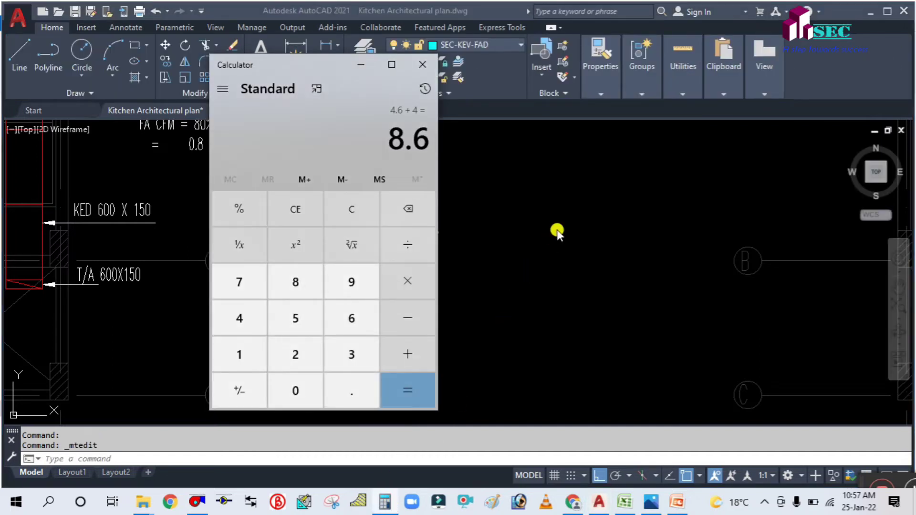
click(416, 277)
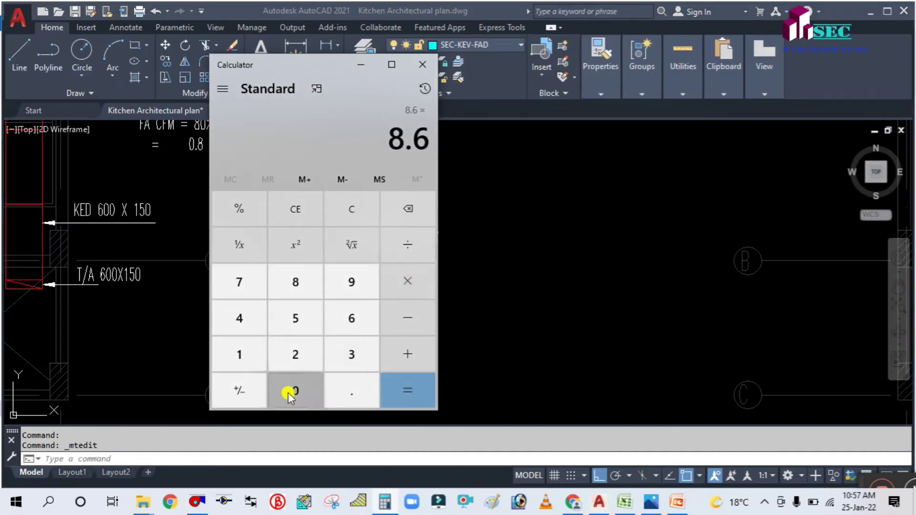
click(299, 390)
click(352, 390)
click(296, 391)
click(295, 391)
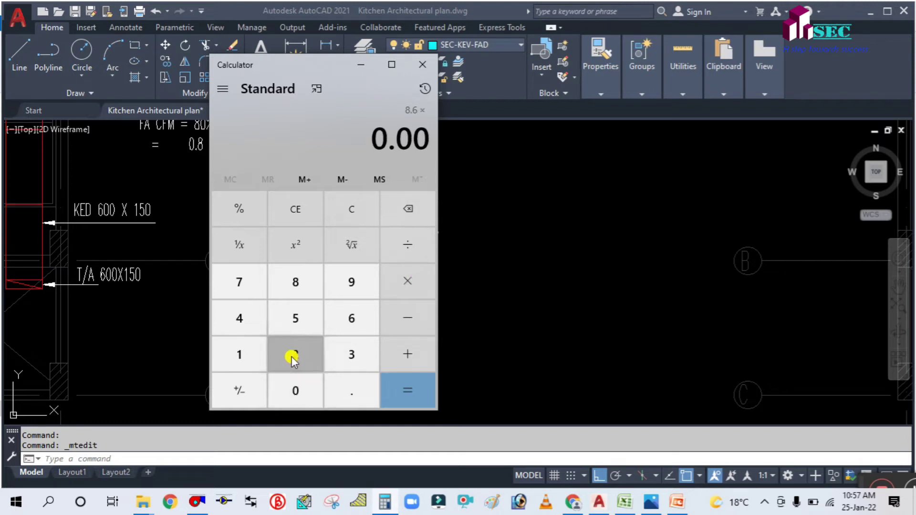
click(262, 316)
click(395, 386)
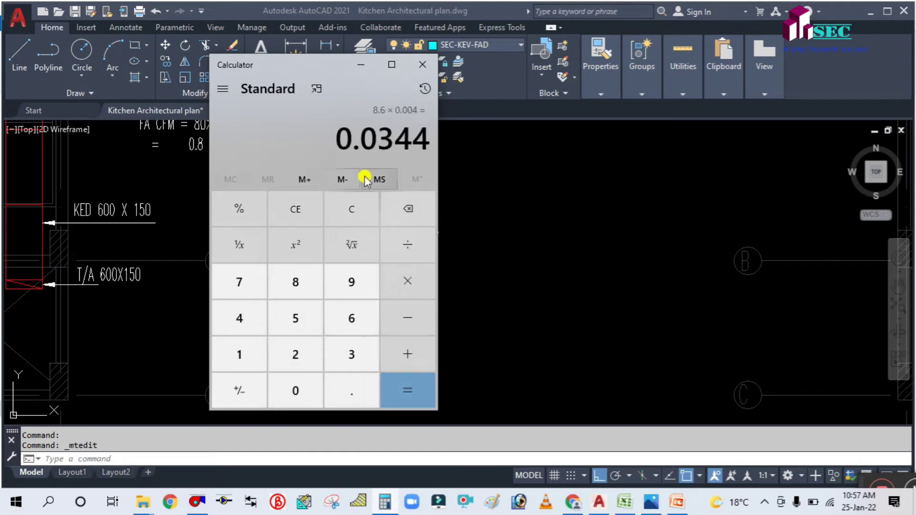
click(365, 65)
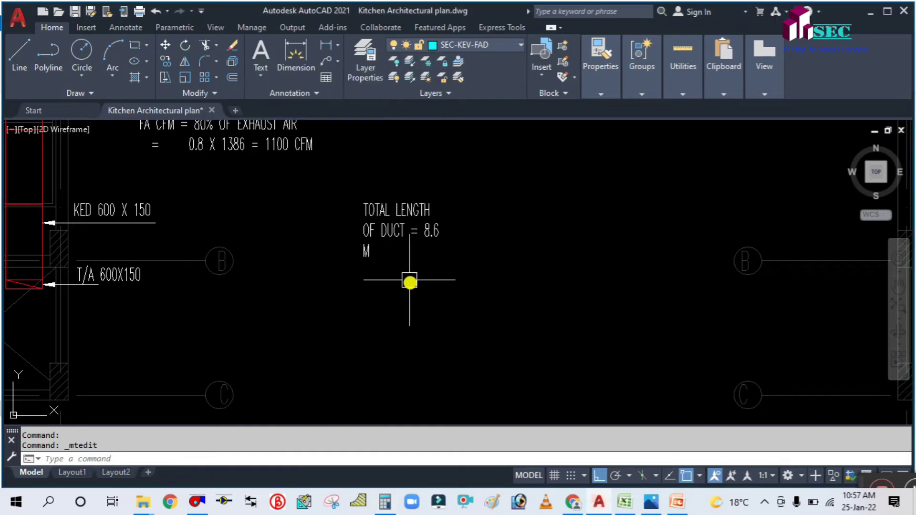
Step: Add the line "FL IN DUCT = 0.03 IN WC" to the duct length note and widen its text frame to fit each line
click(396, 217)
double_click(396, 218)
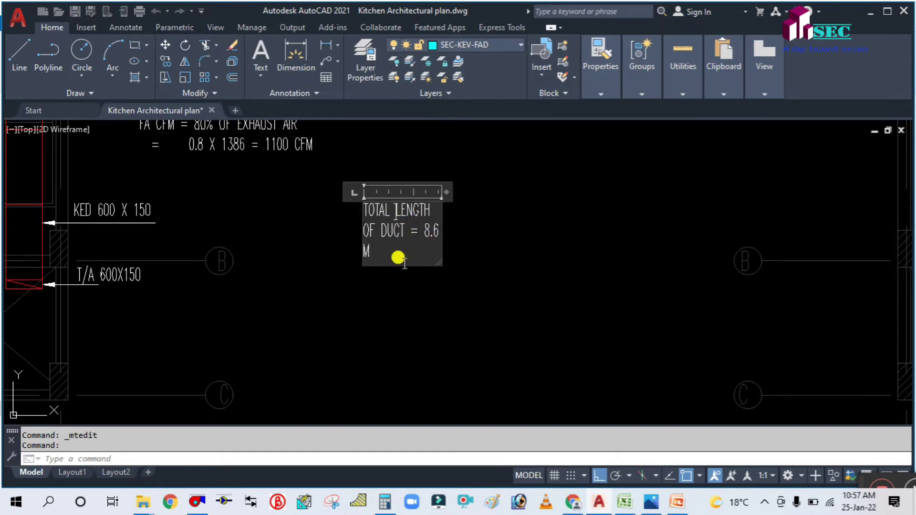
key(Return)
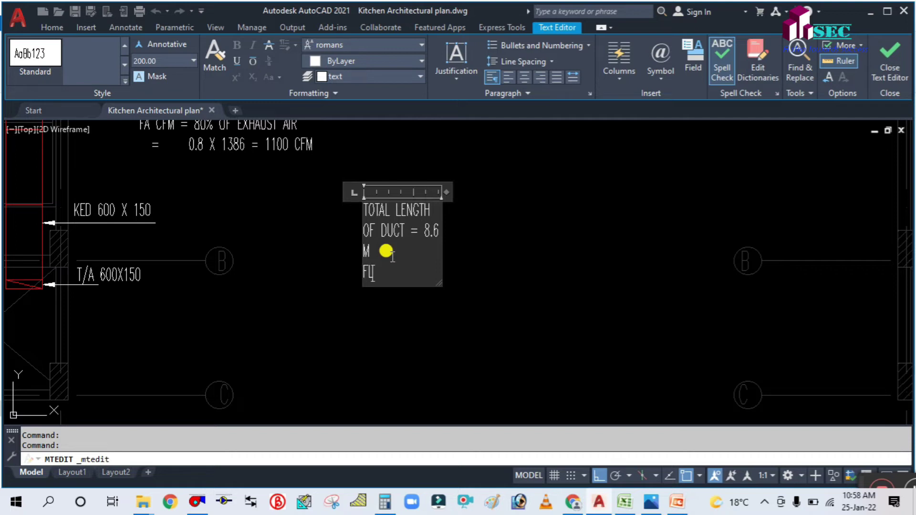
text(FL IN DUCT =)
key(Return)
text(Q)
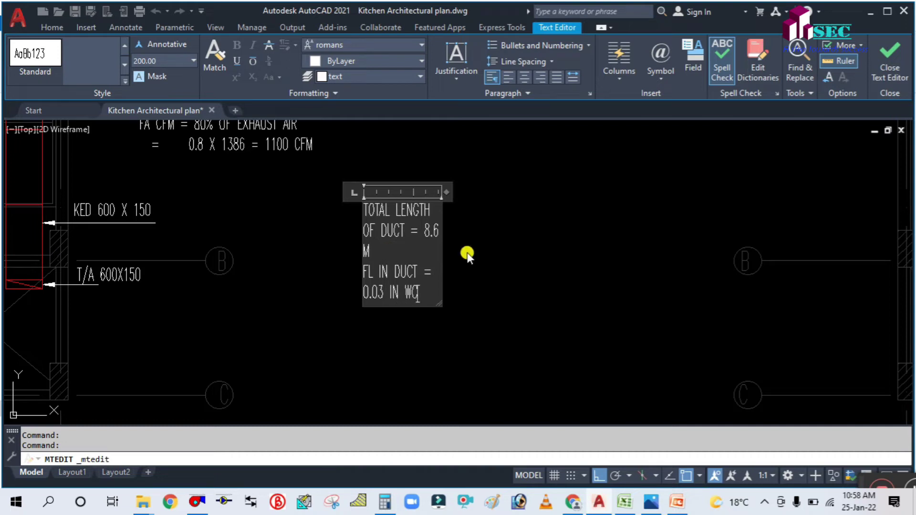
drag(445, 191, 573, 199)
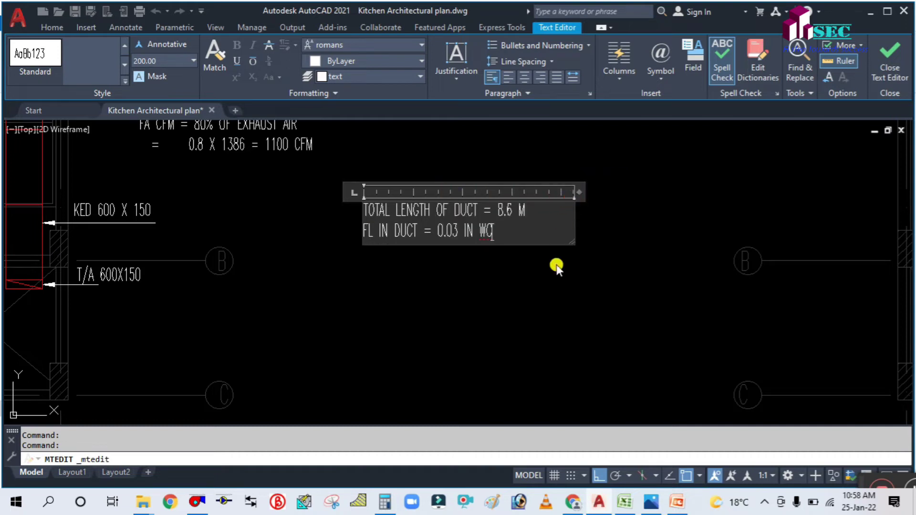
click(542, 280)
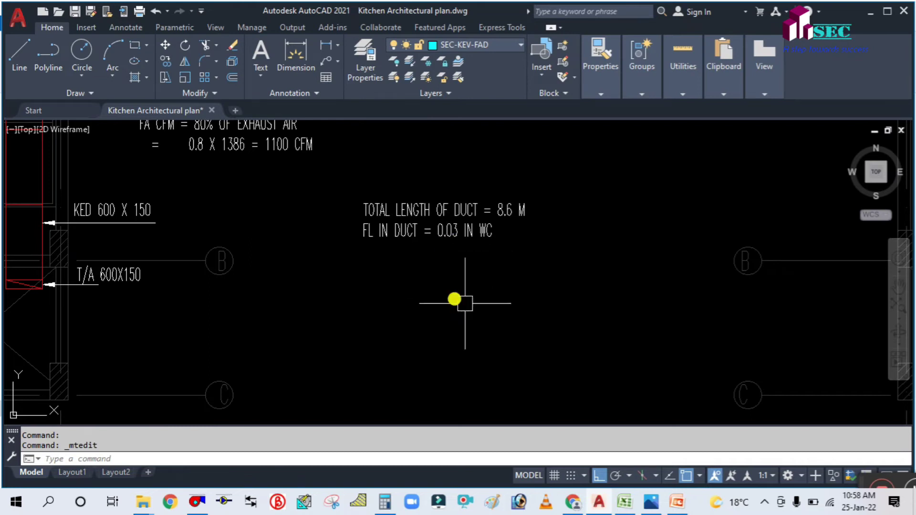
Step: Review the static pressure thumb rules slide in PowerPoint and examine the exhaust duct's riser connections on both plans for elbows
click(385, 502)
click(385, 502)
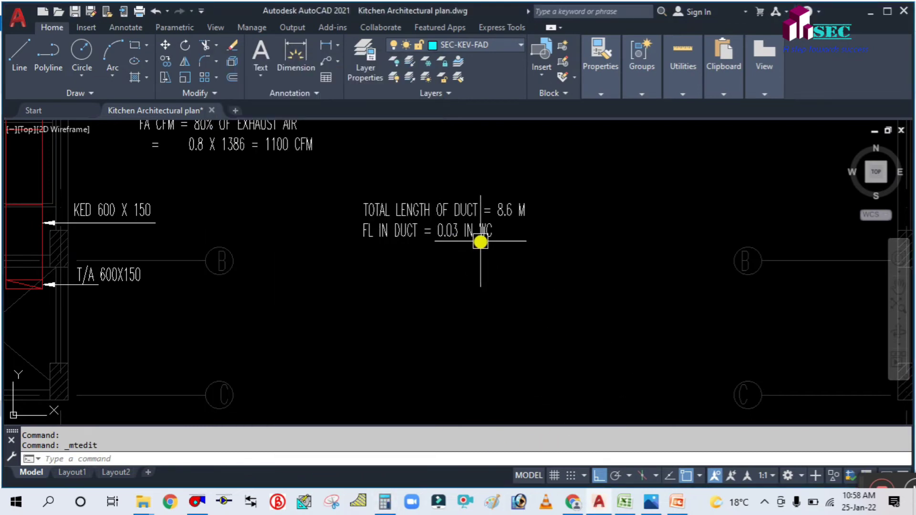
click(674, 503)
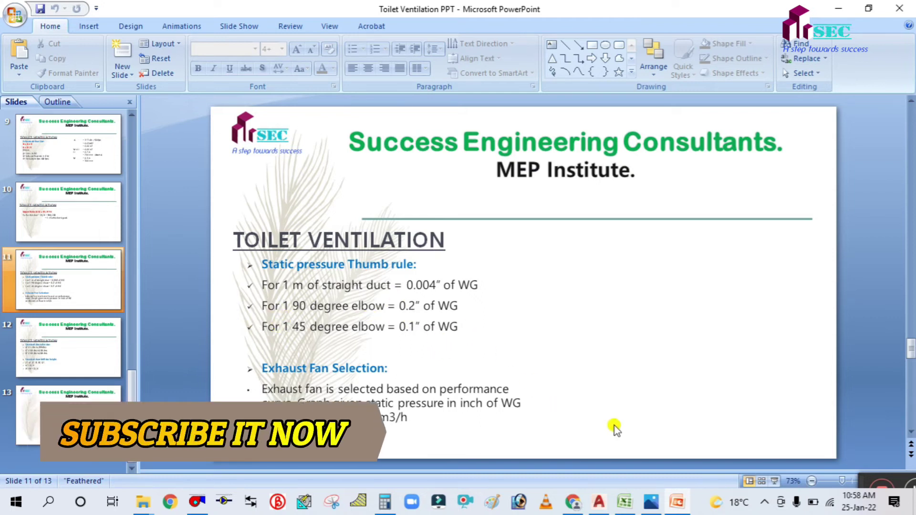
click(680, 508)
scroll(409, 280, down, 3)
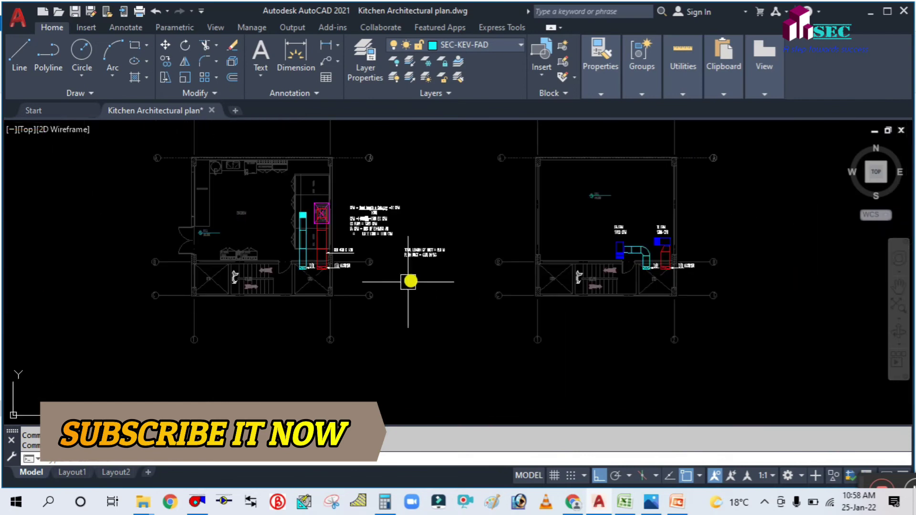
scroll(334, 276, up, 2)
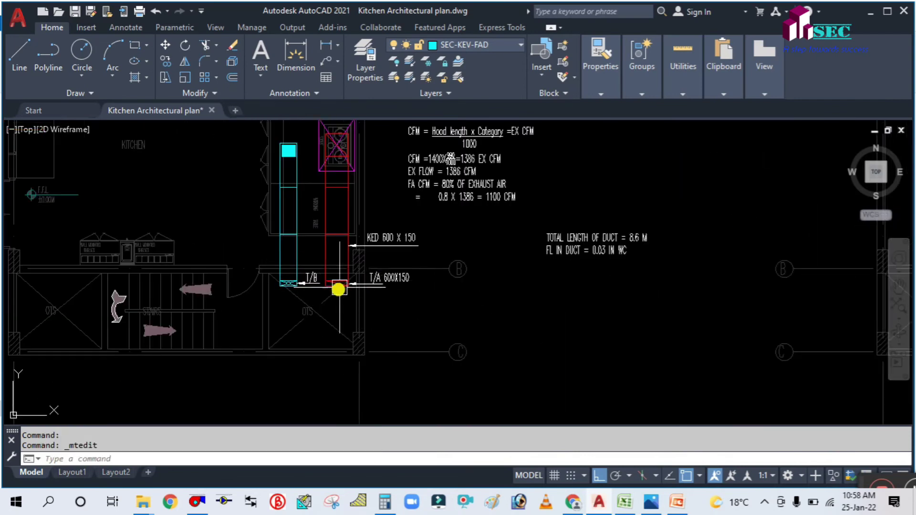
scroll(348, 295, down, 5)
scroll(531, 329, up, 3)
scroll(499, 299, down, 2)
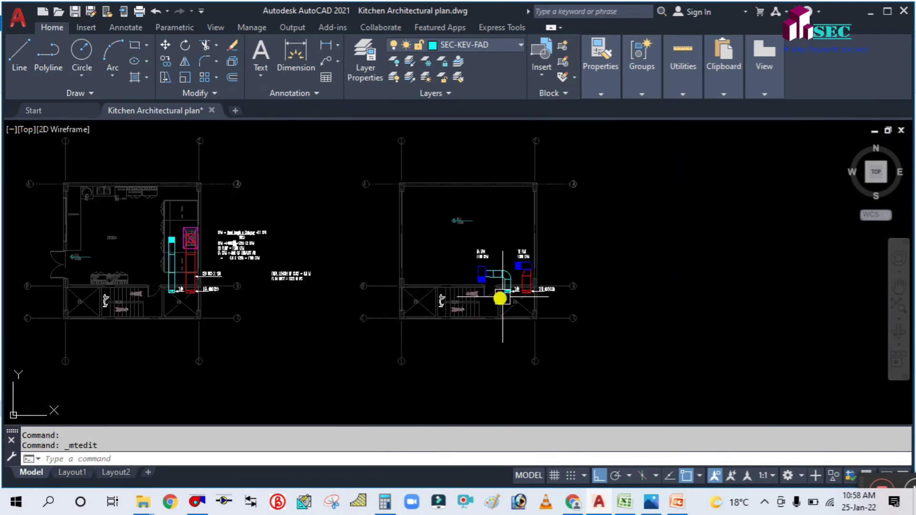
Step: Add the line "NO OF ELBOW = 2" below the friction loss line in the duct length note
scroll(241, 268, up, 5)
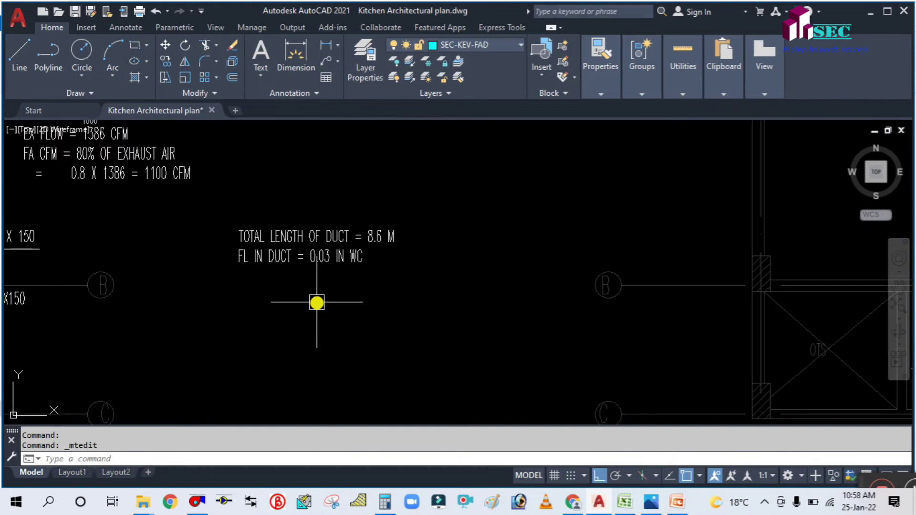
click(317, 259)
double_click(372, 258)
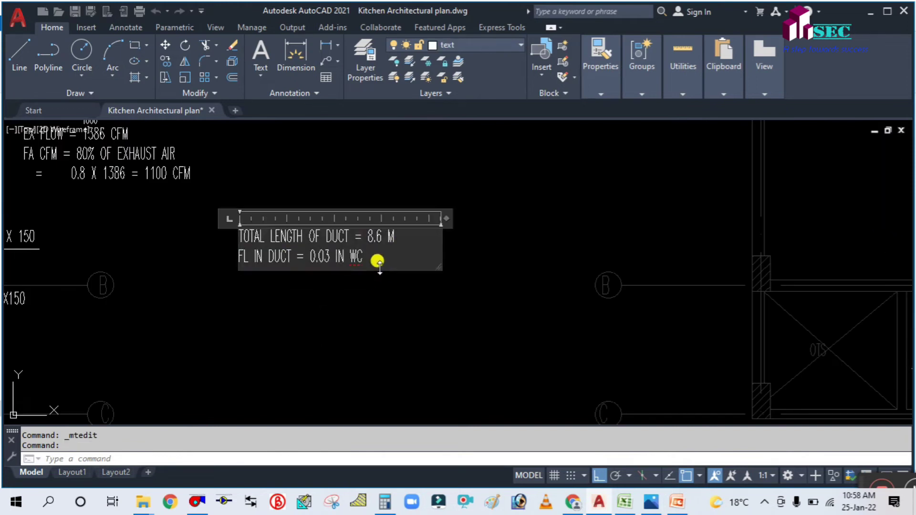
key(Return)
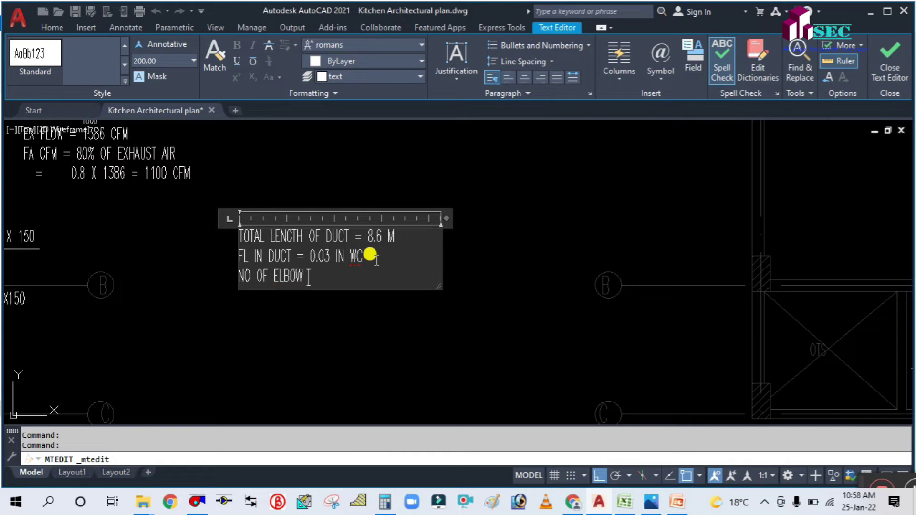
key(Return)
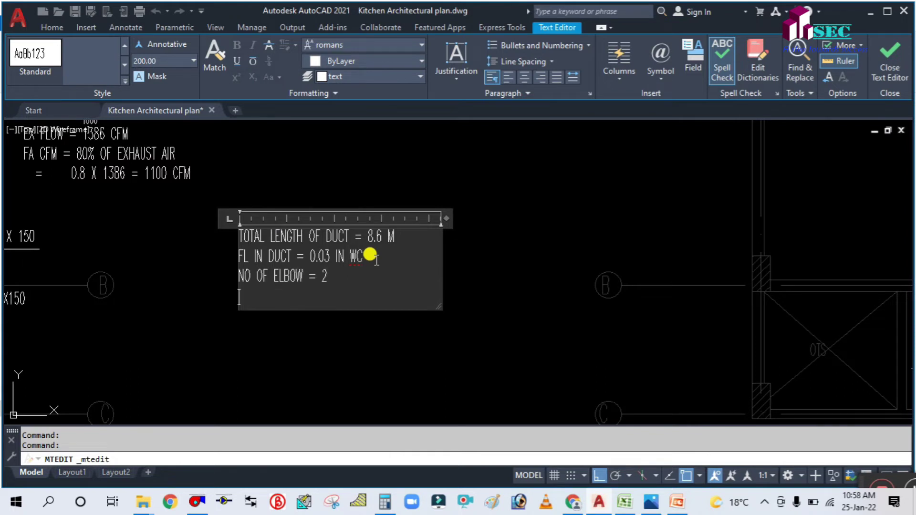
Step: Add the line "LOSSESS IN ELBOW - 2 X 0.2" to the duct note, taking the 90 degree elbow value from the PowerPoint slide
text(LOSSESS IN ELBOW - 2 X)
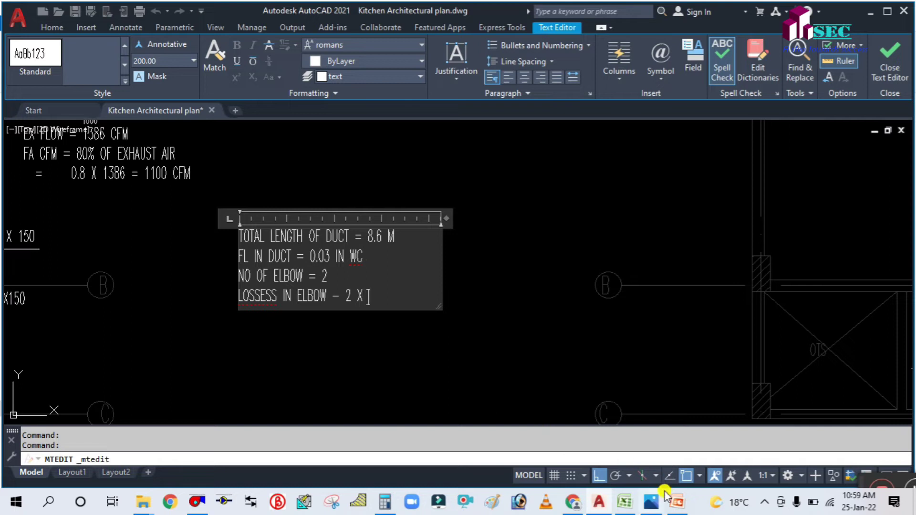
click(675, 502)
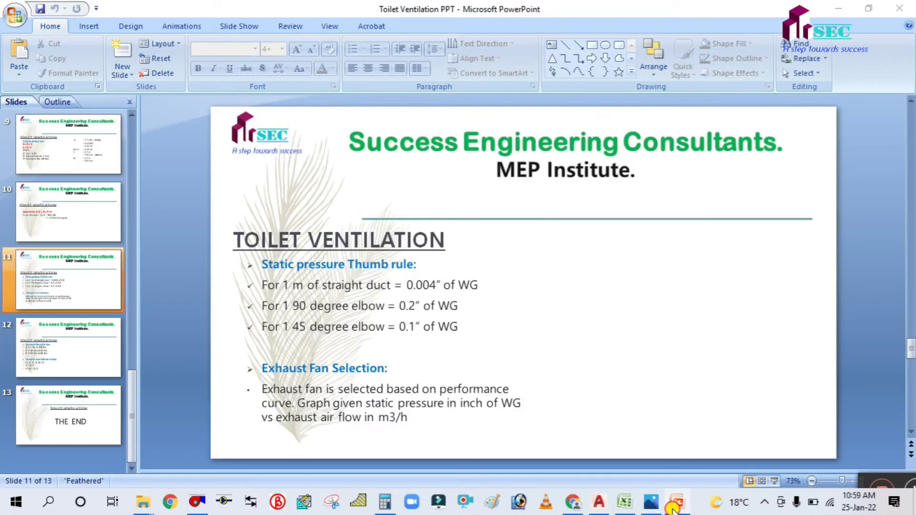
click(672, 509)
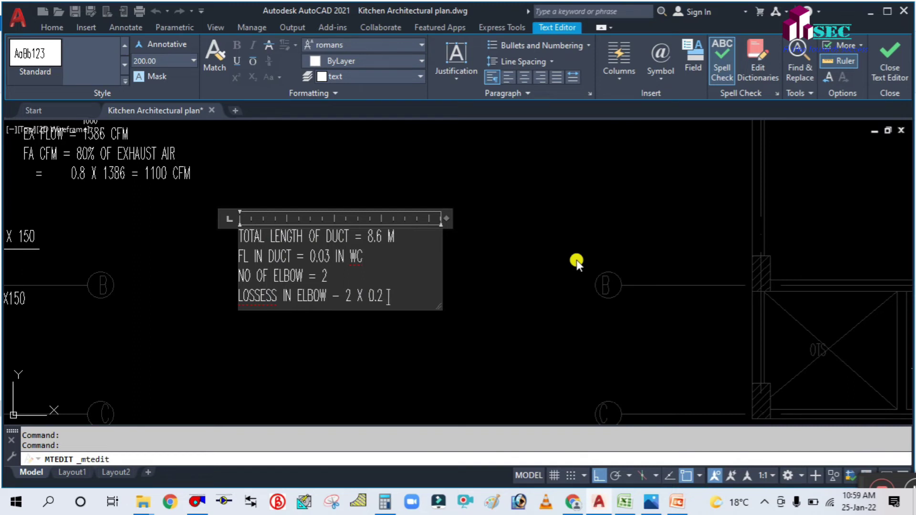
Step: Multiply the 2 elbows by 0.2 in Calculator to get the elbow losses
click(384, 502)
click(339, 216)
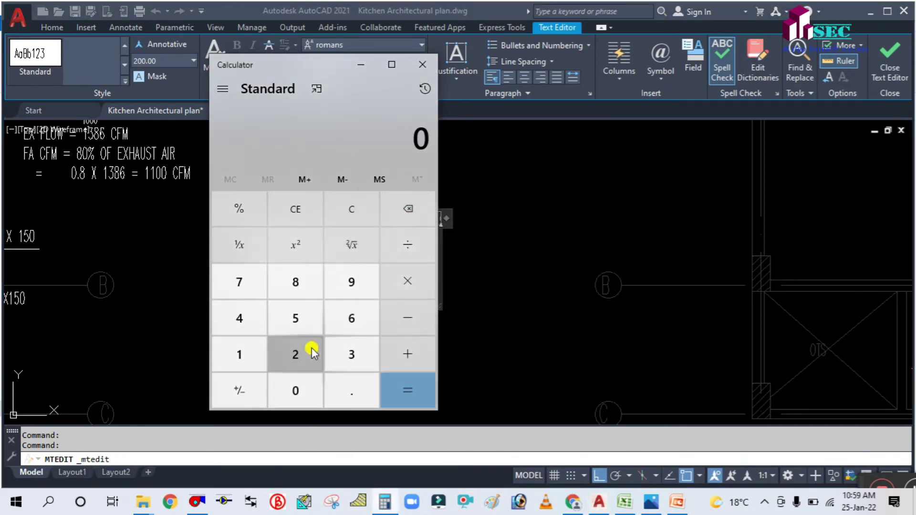
click(296, 354)
click(408, 281)
click(305, 389)
click(348, 387)
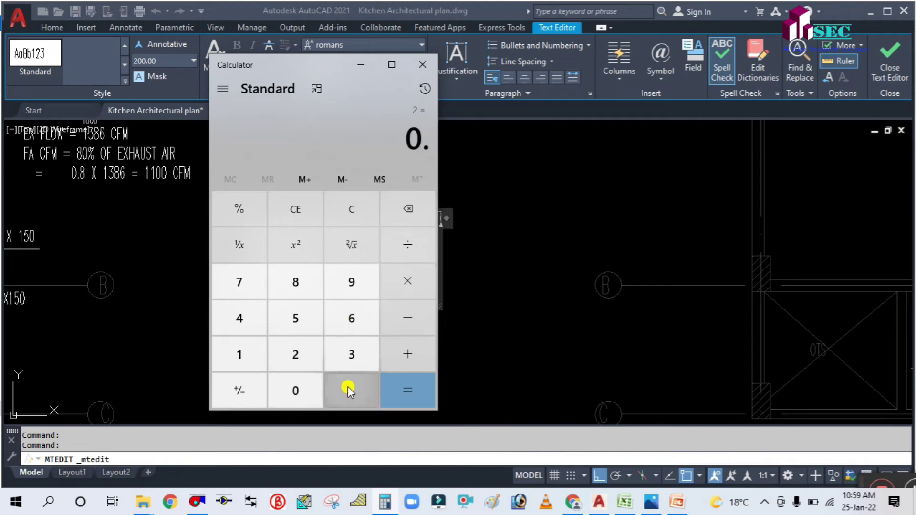
click(314, 355)
click(398, 384)
click(360, 65)
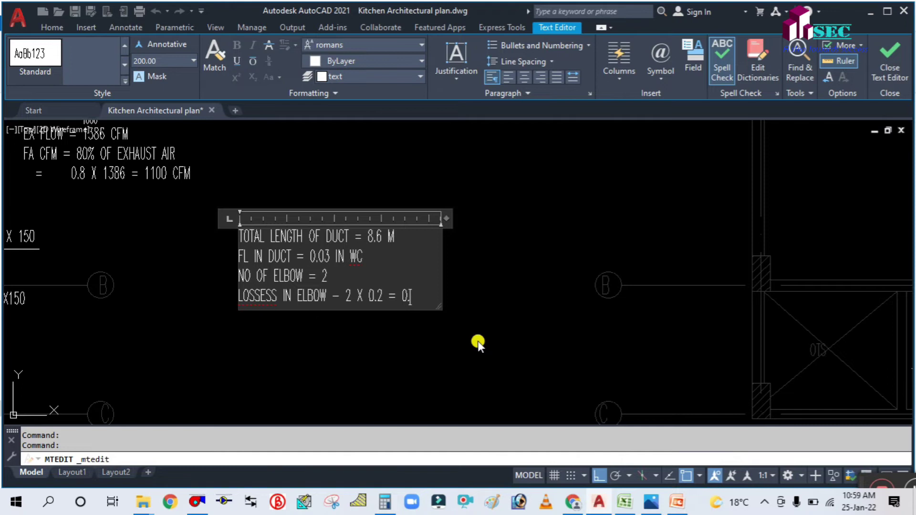
Step: Finish the elbow loss line with "= 0.4 IN WC", widening the frame to fit, and start the line "TOTAL LOSSEE = 0.03 + 0.4 =" below it
text(.4 IN WC)
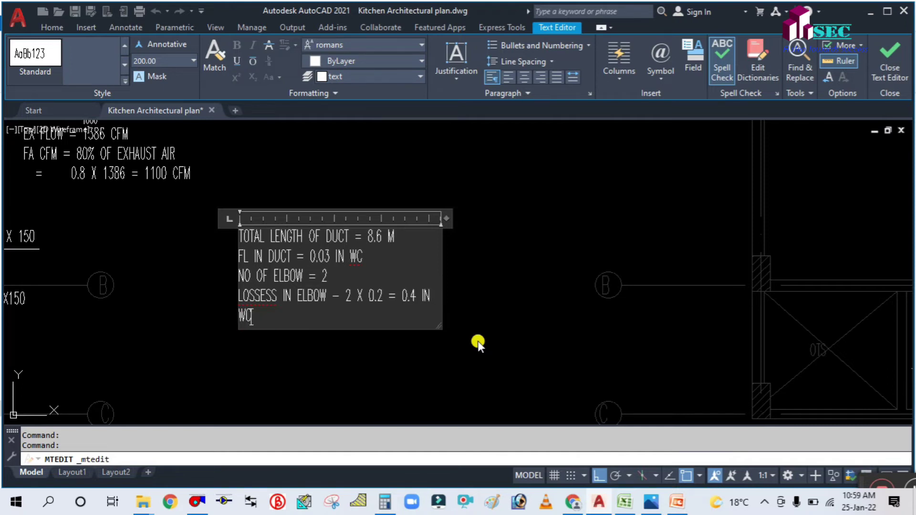
drag(442, 221, 472, 221)
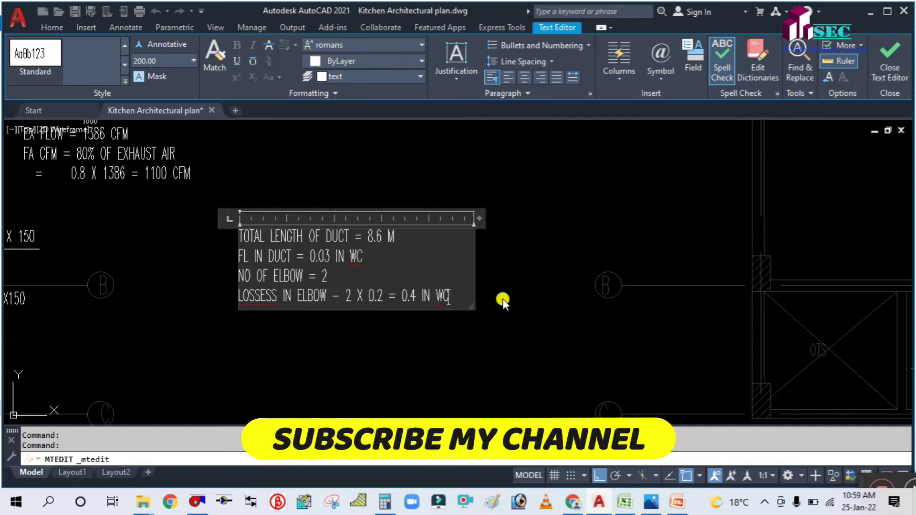
key(Return)
text(TO)
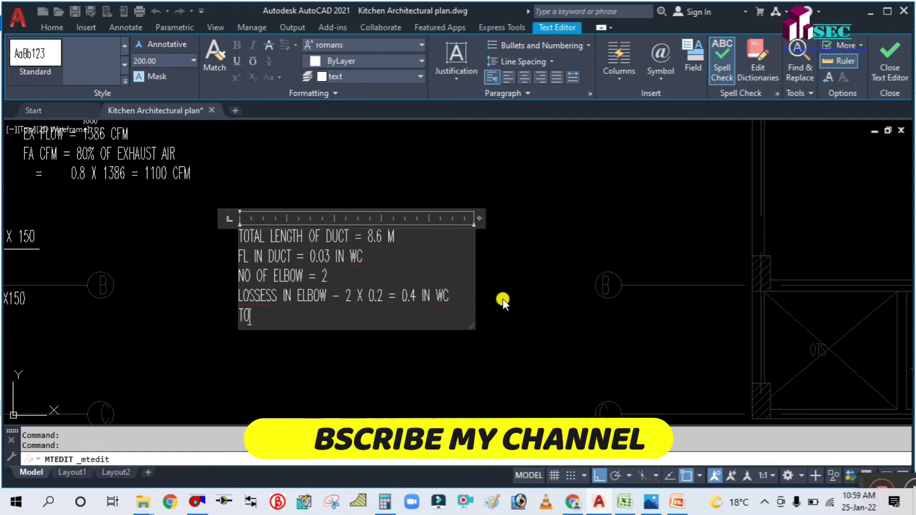
text(TAL LOSSEE = 0.03)
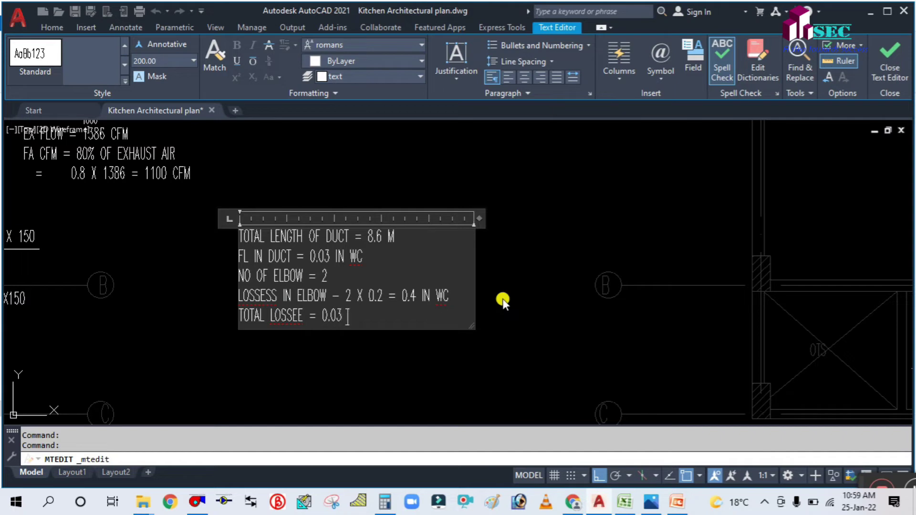
text(0.4 =)
Step: Add the 0.03 duct friction loss to the 0.4 elbow loss in Calculator
click(384, 502)
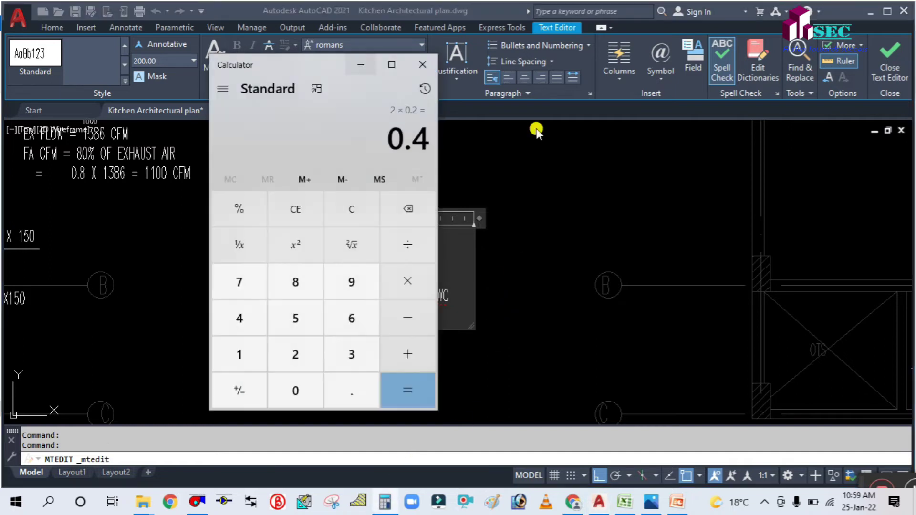
click(391, 357)
click(288, 389)
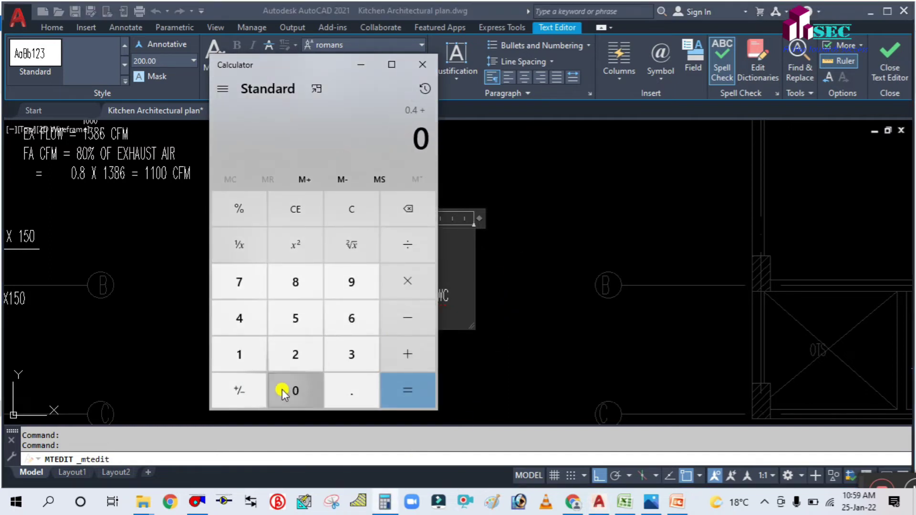
click(337, 392)
click(295, 390)
click(352, 357)
click(408, 390)
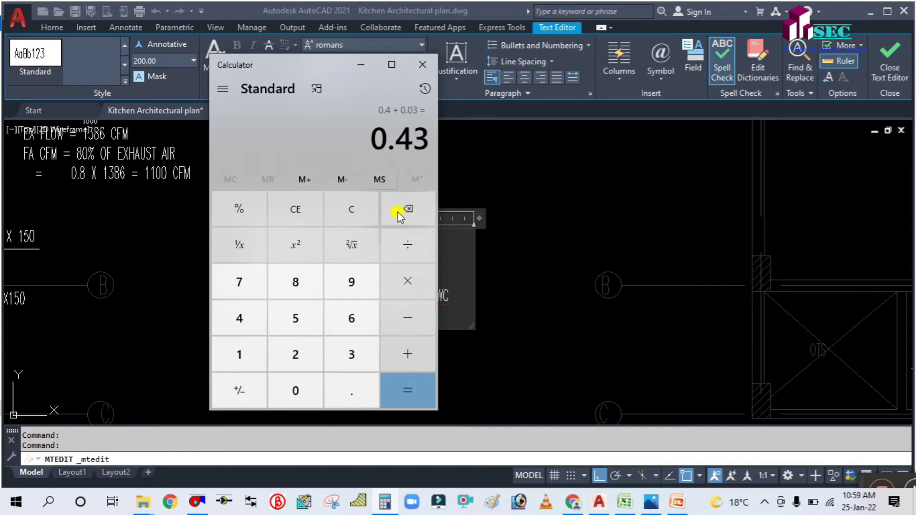
click(361, 64)
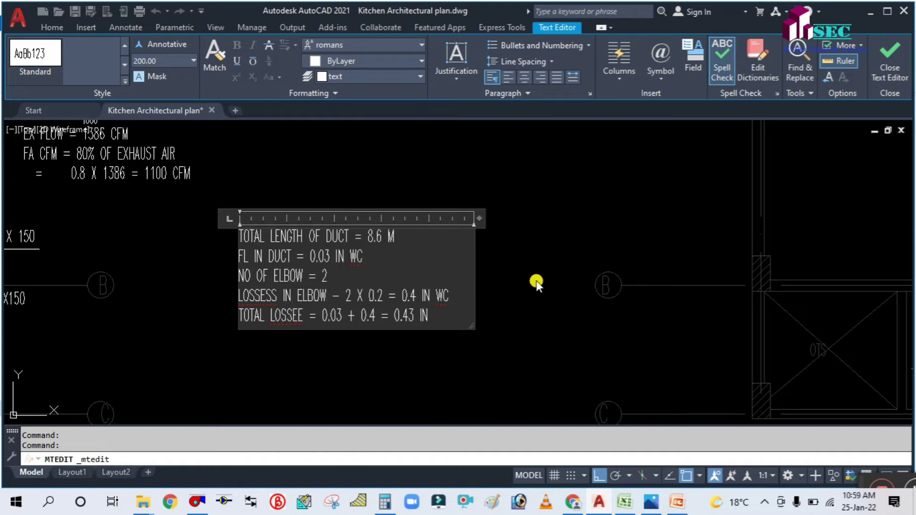
Step: Complete the last note line as "TOTAL LOSSEES = 0.03 + 0.4 = 0.43 IN WC" and finish editing the note
text(WC)
text(S)
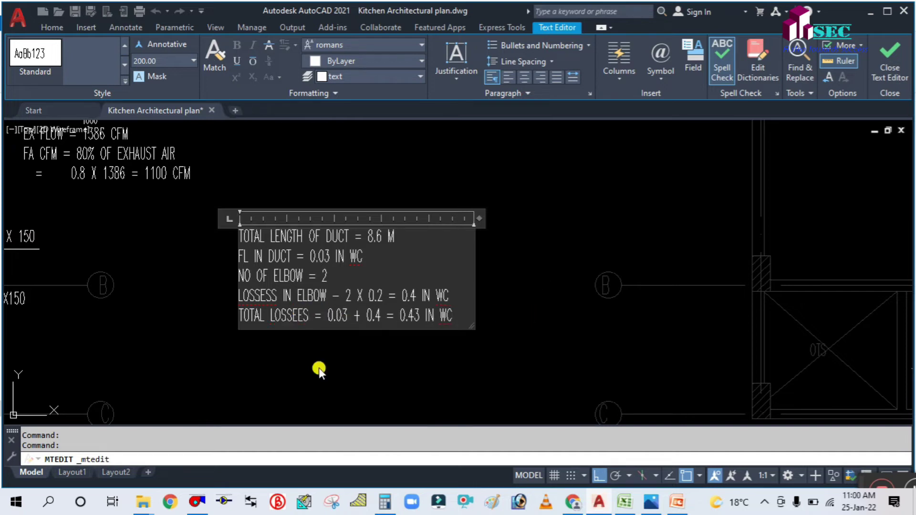
click(318, 368)
Step: Append "@ 0.43 IN WC" after 1386 CFM in the TE FAN label beside the exhaust fan
scroll(343, 341, down, 4)
middle_drag(351, 358, 281, 295)
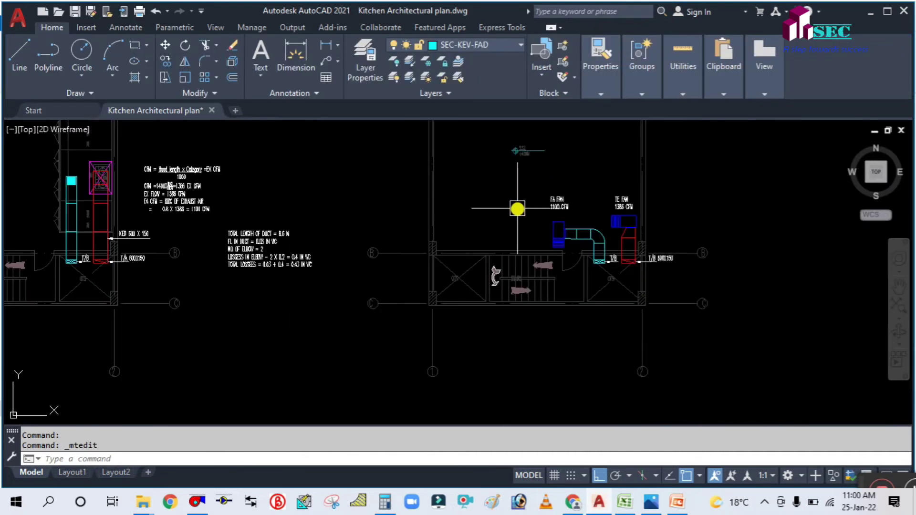
scroll(565, 189, up, 4)
middle_drag(627, 216, 529, 176)
scroll(593, 188, up, 4)
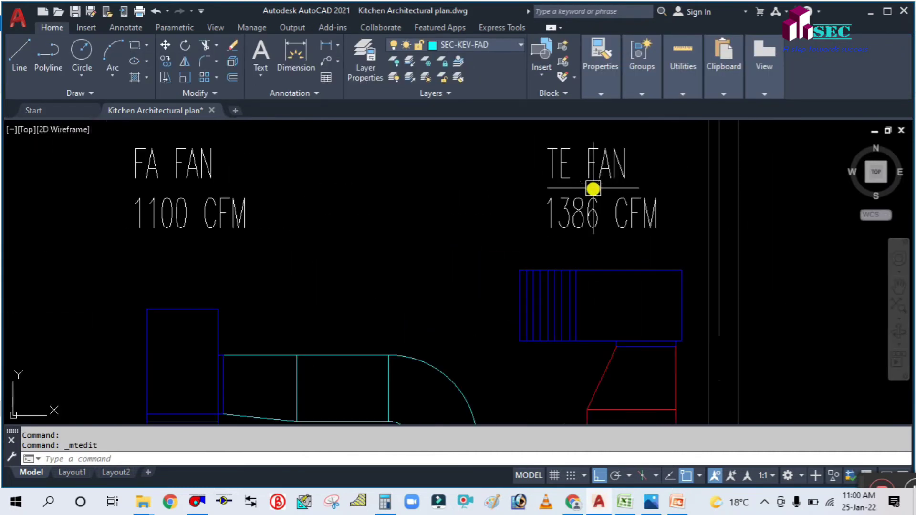
scroll(600, 208, down, 2)
click(600, 207)
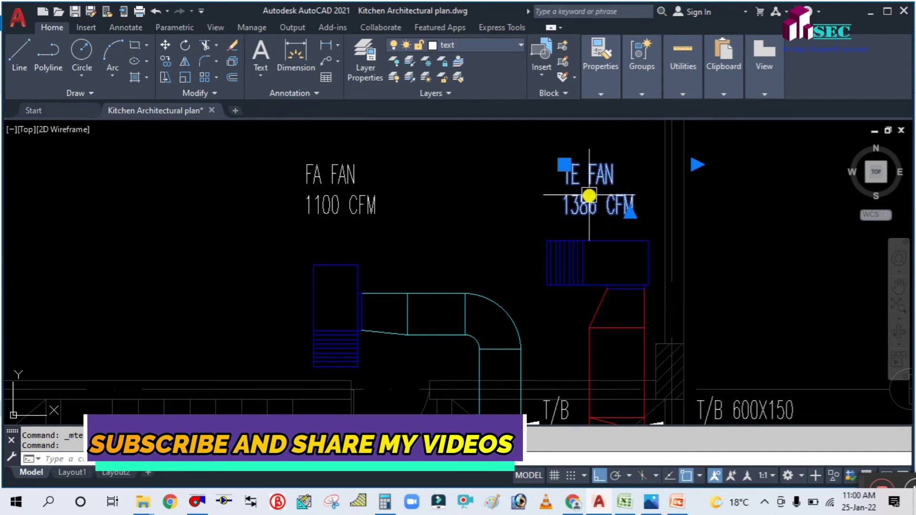
double_click(590, 195)
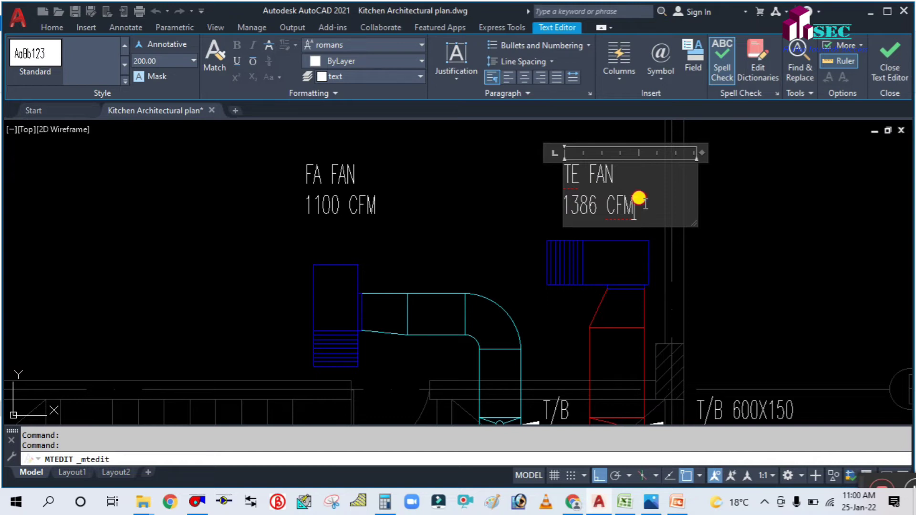
click(550, 182)
click(599, 200)
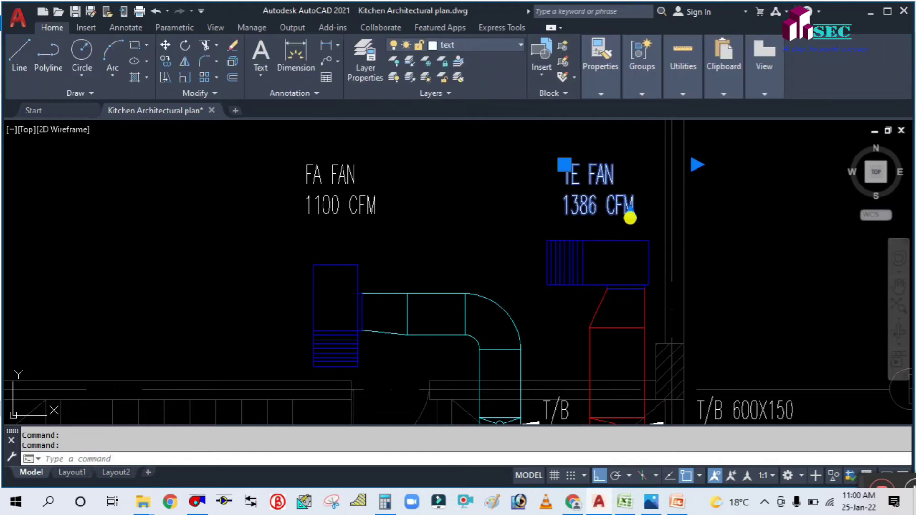
double_click(629, 215)
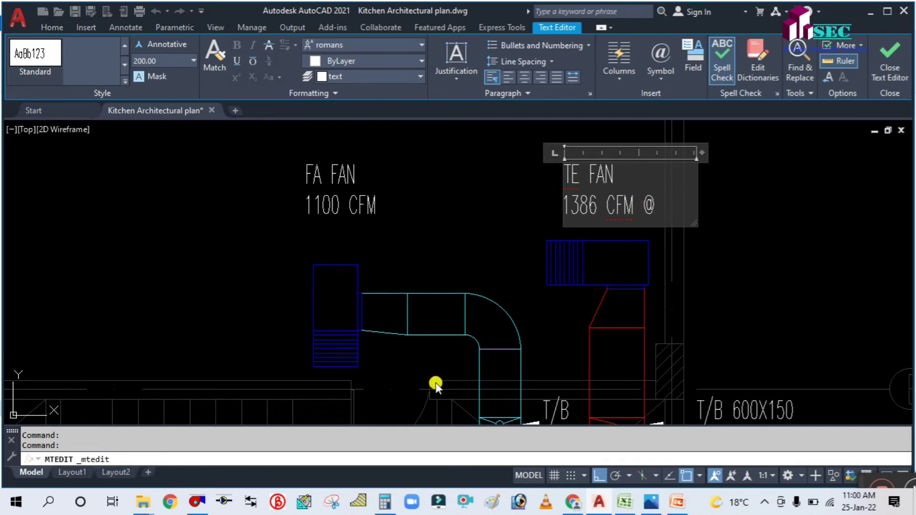
click(386, 502)
click(386, 502)
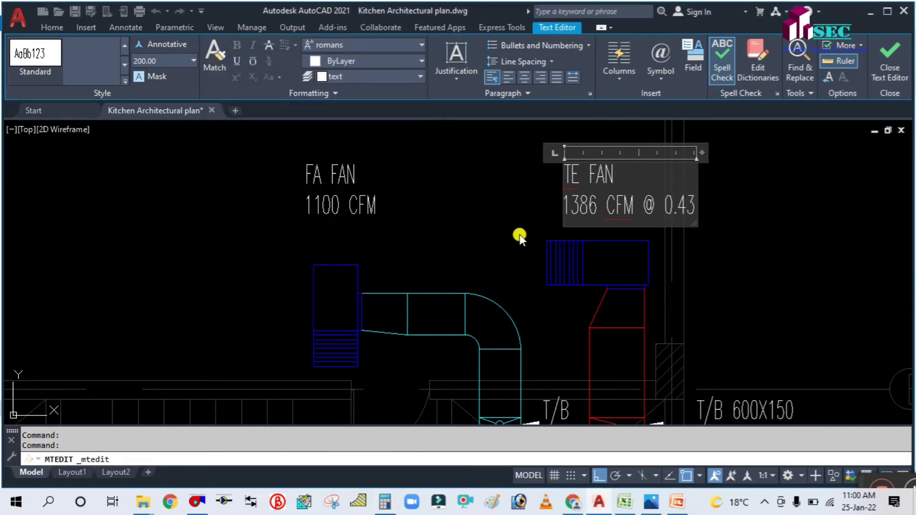
key(Return)
text(IN WC)
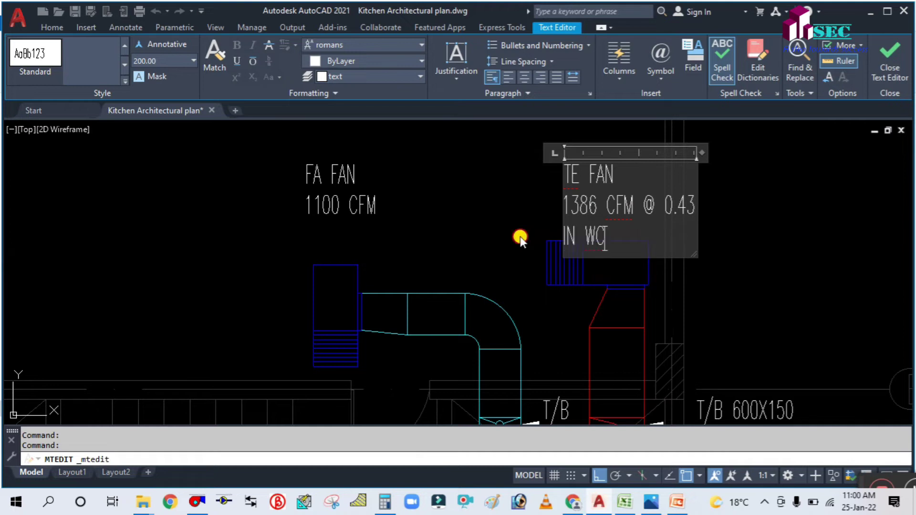
click(520, 236)
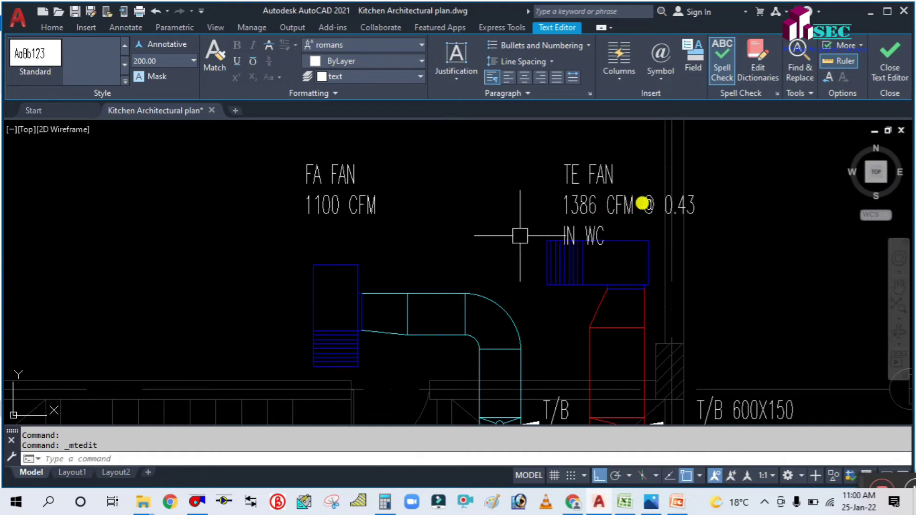
Step: Move the TE FAN label up and to the left so it clears the exhaust fan symbol
scroll(524, 231, down, 5)
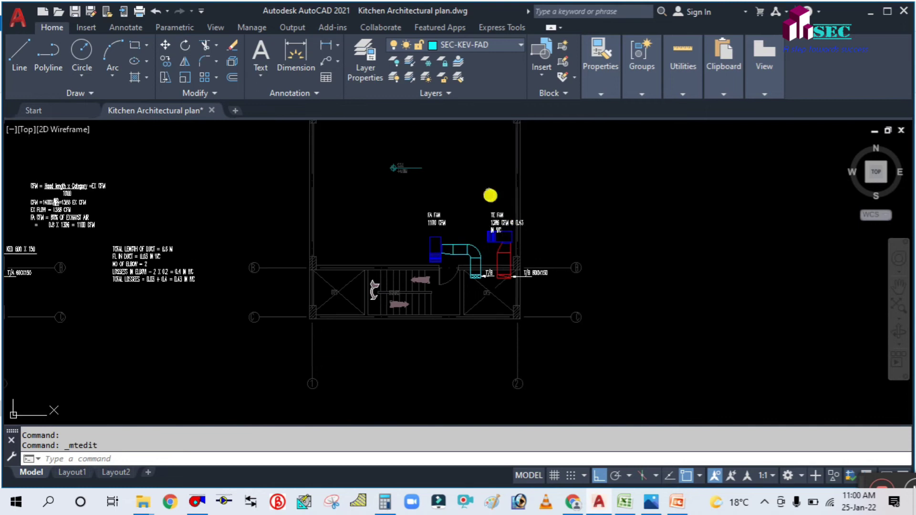
scroll(491, 196, up, 3)
text(M)
key(Return)
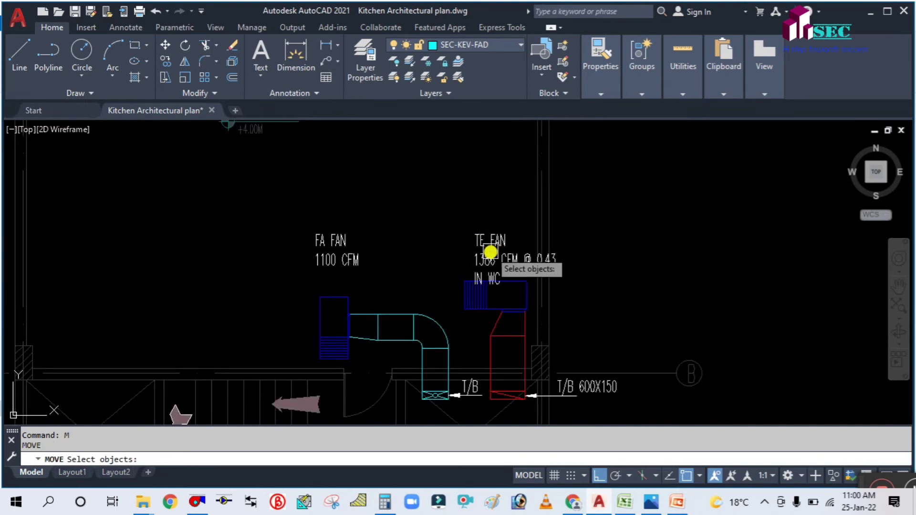
click(491, 251)
key(Return)
click(445, 226)
key(Return)
click(489, 209)
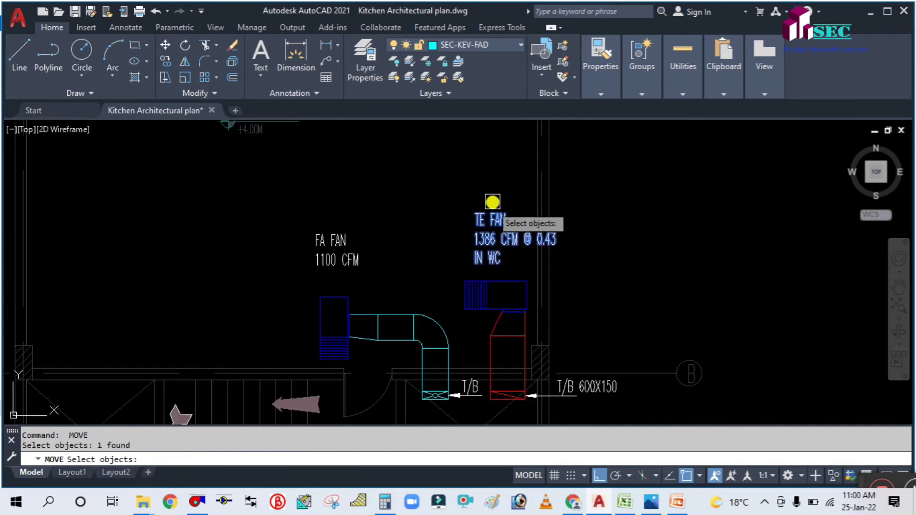
key(Return)
click(491, 198)
click(466, 198)
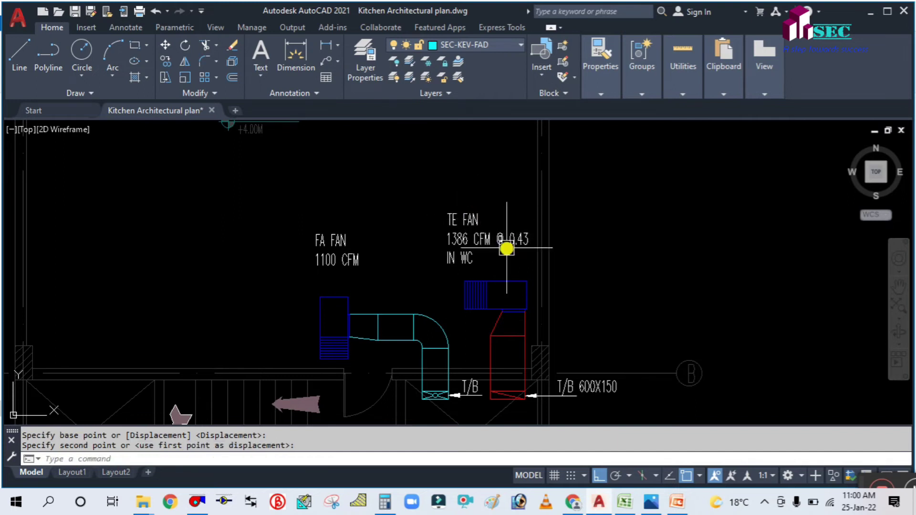
middle_drag(431, 252, 449, 248)
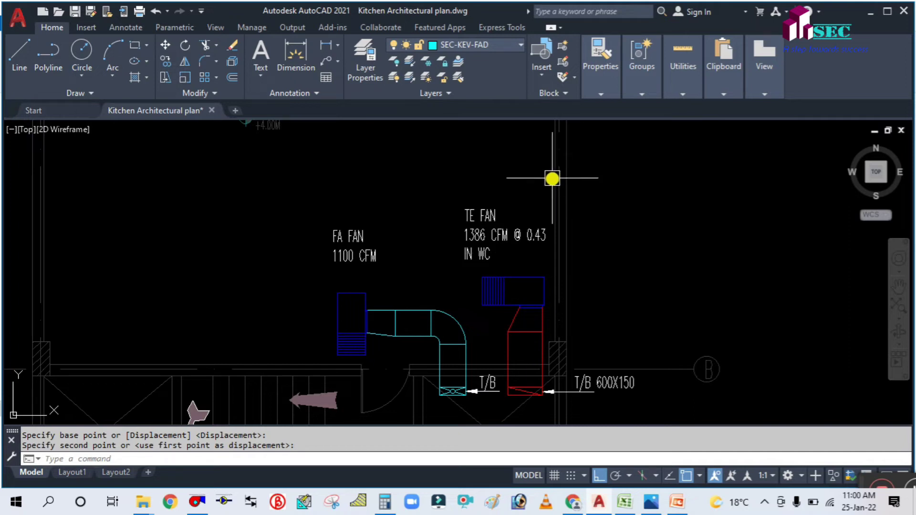
scroll(457, 265, up, 2)
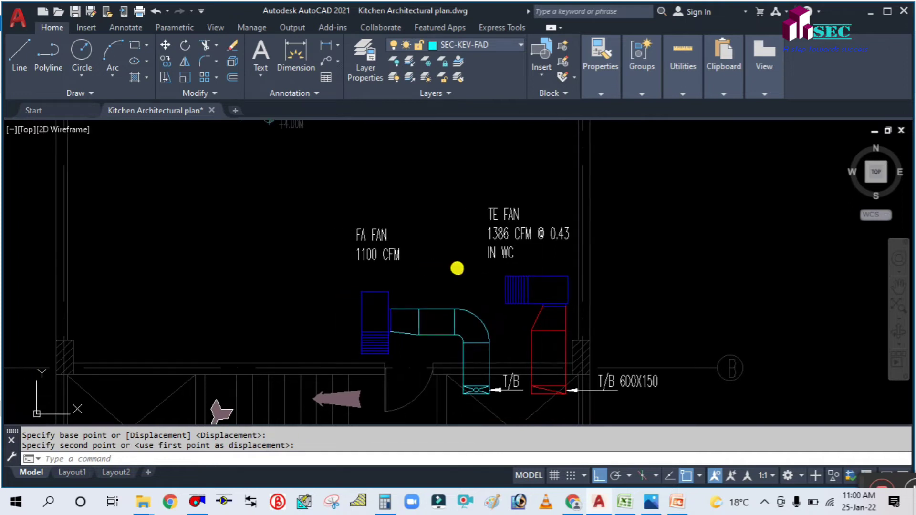
scroll(382, 248, up, 1)
scroll(406, 244, down, 2)
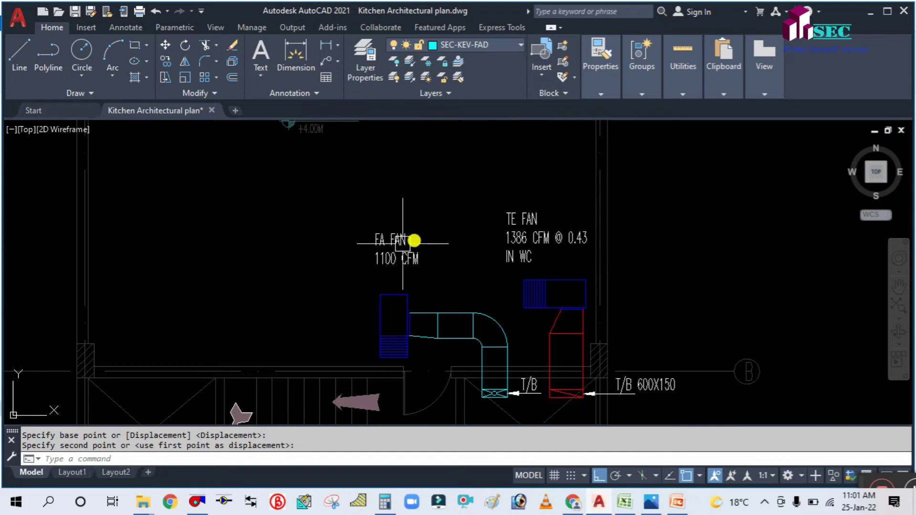
scroll(149, 348, down, 5)
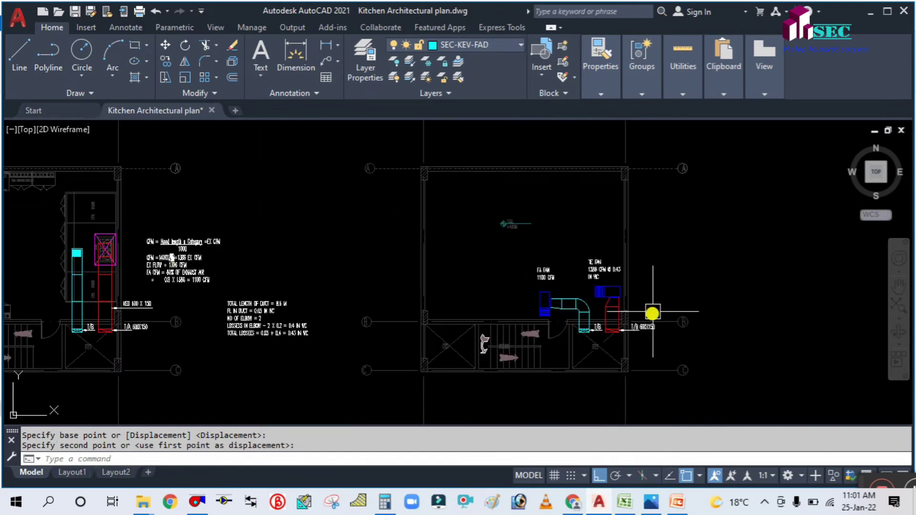
scroll(563, 267, up, 5)
scroll(568, 267, down, 5)
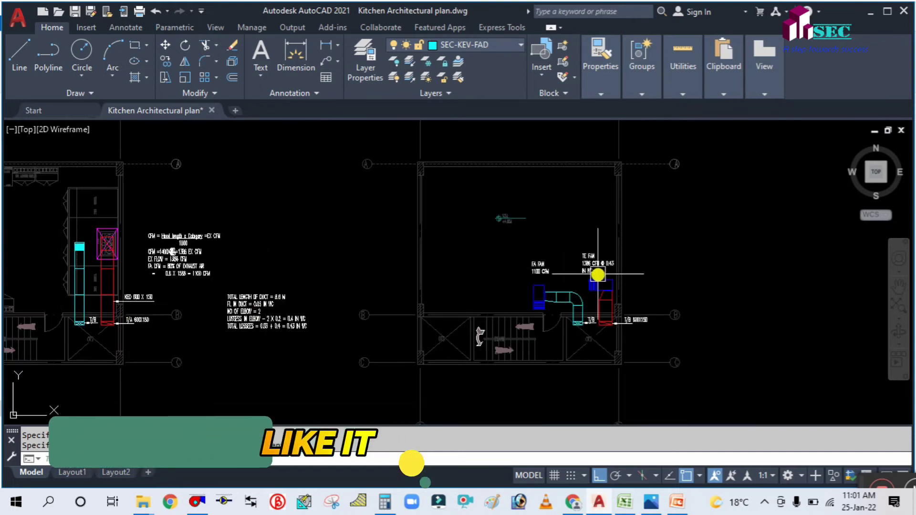
Step: Append "@ 0.43 IN WC" after 1100 CFM in the FA FAN label above the fresh air fan
scroll(582, 293, up, 5)
click(381, 264)
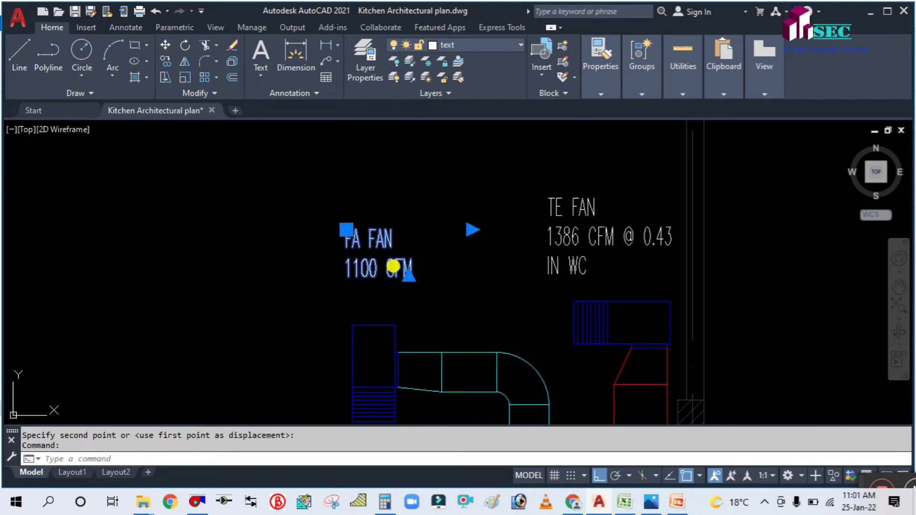
double_click(404, 266)
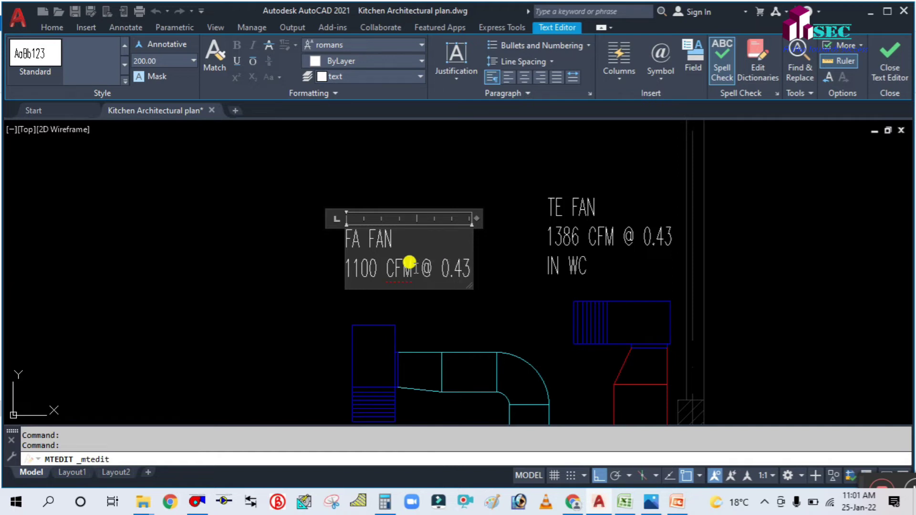
key(Return)
text(IN WC)
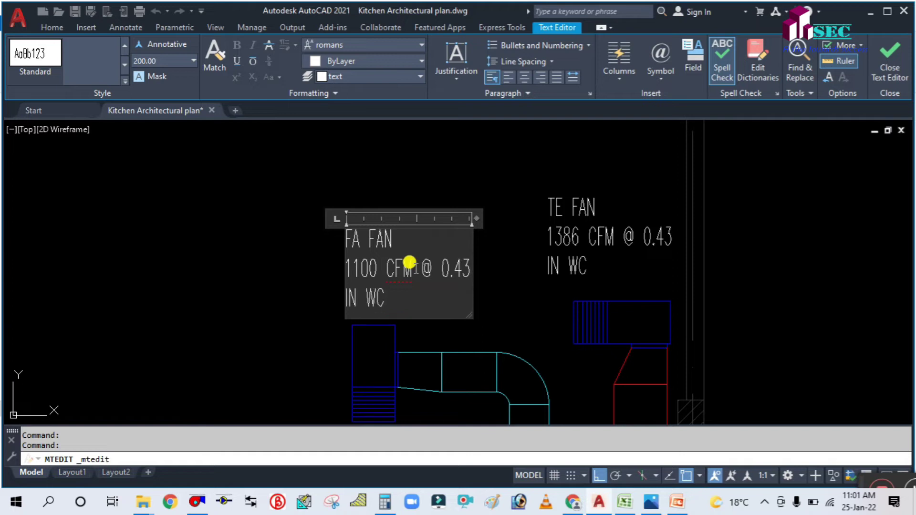
click(316, 243)
Step: Review the airflow and duct loss notes, the kitchen duct layout and both fan labels across the two plans
scroll(434, 301, down, 8)
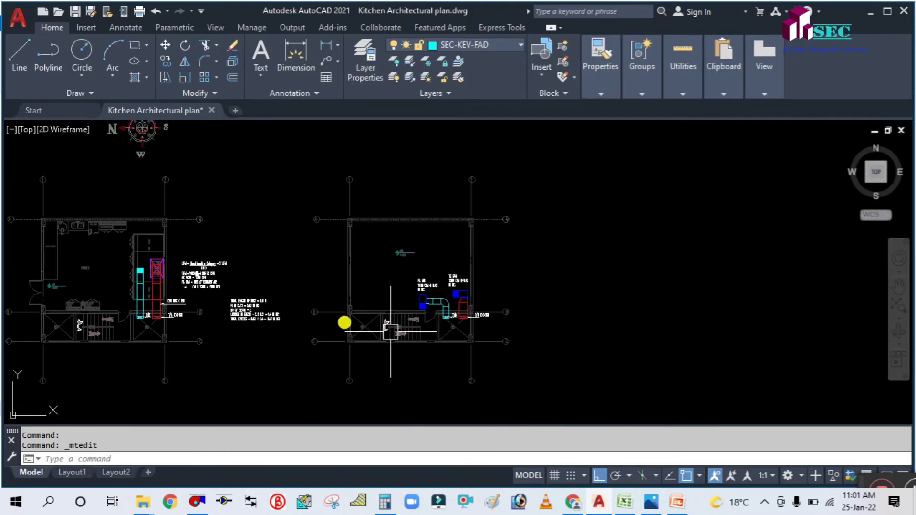
scroll(329, 334, up, 4)
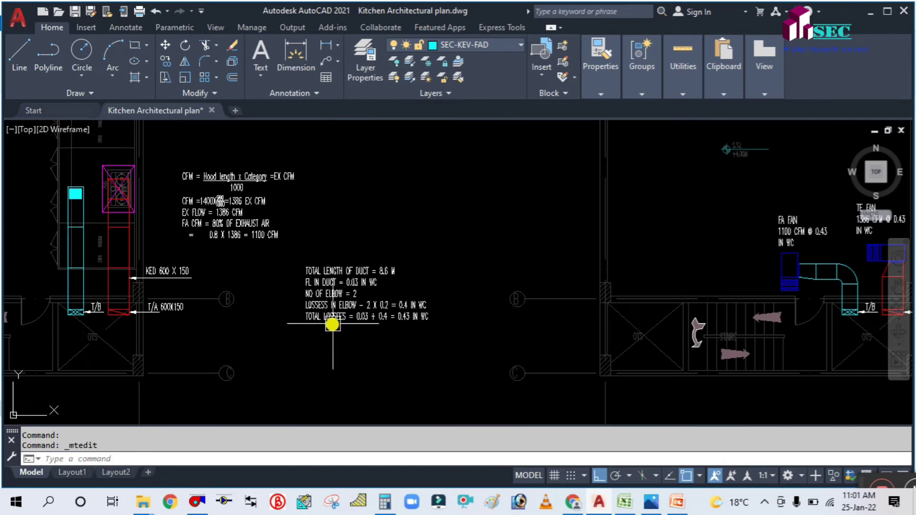
scroll(334, 328, down, 2)
middle_drag(294, 307, 329, 319)
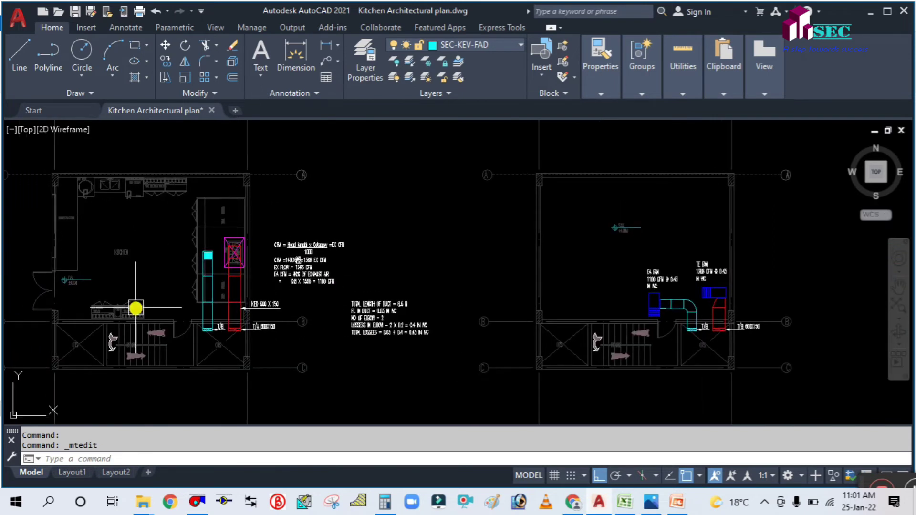
middle_drag(252, 336, 353, 323)
scroll(334, 272, up, 4)
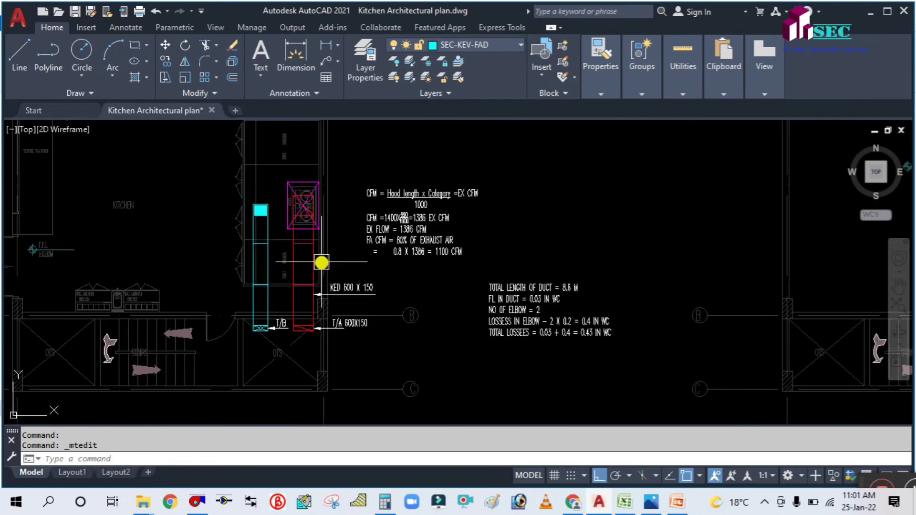
scroll(388, 293, down, 2)
scroll(399, 282, up, 2)
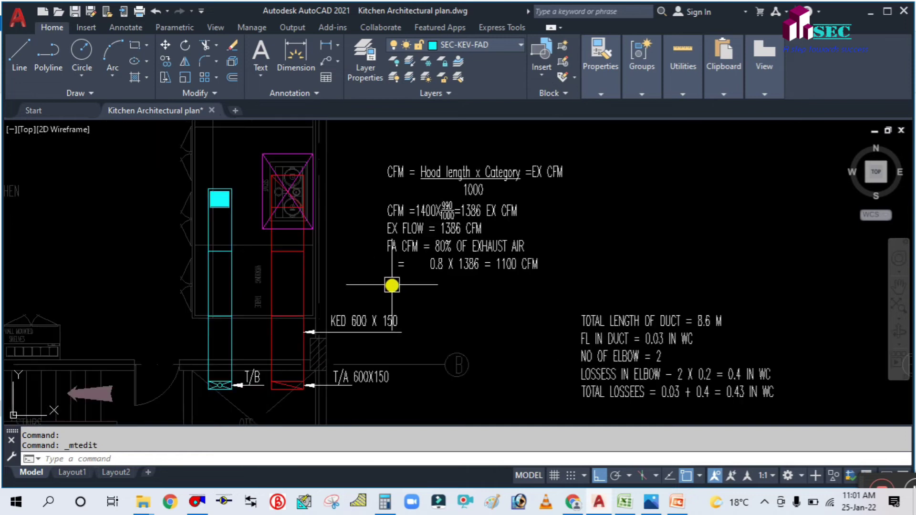
scroll(408, 260, down, 2)
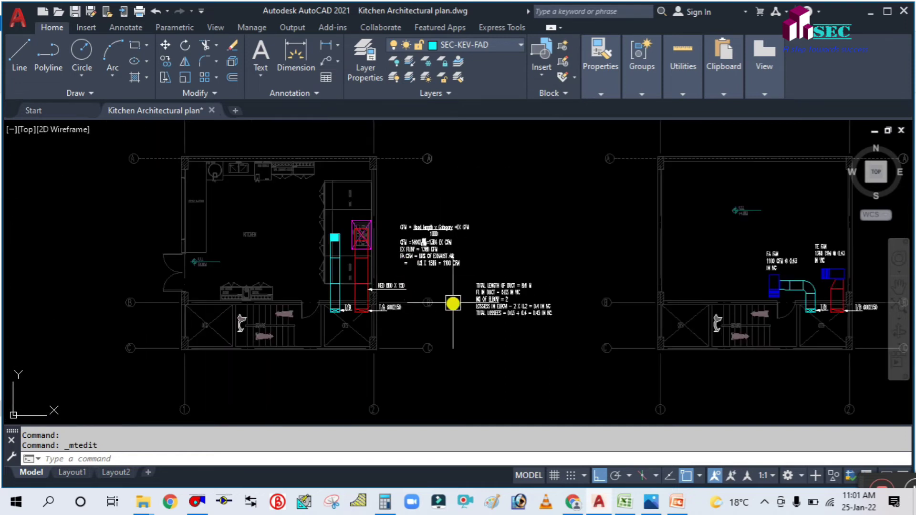
scroll(362, 290, down, 1)
scroll(654, 293, up, 2)
scroll(654, 240, up, 1)
scroll(651, 240, down, 1)
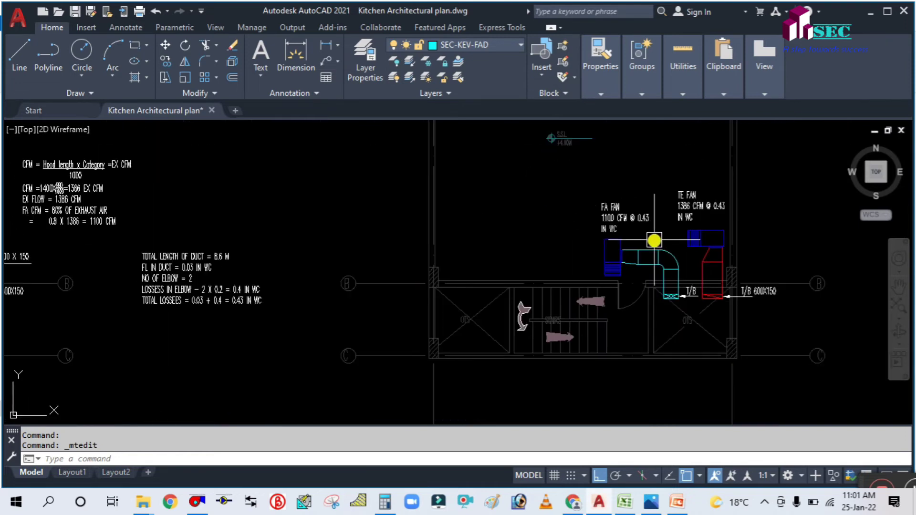
scroll(301, 267, down, 2)
scroll(255, 328, down, 1)
scroll(364, 347, up, 1)
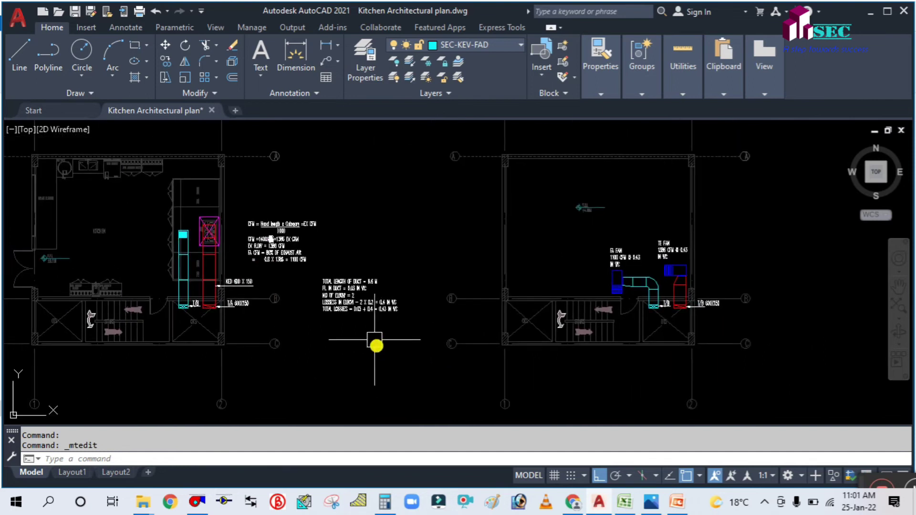
scroll(204, 272, up, 1)
scroll(251, 217, up, 2)
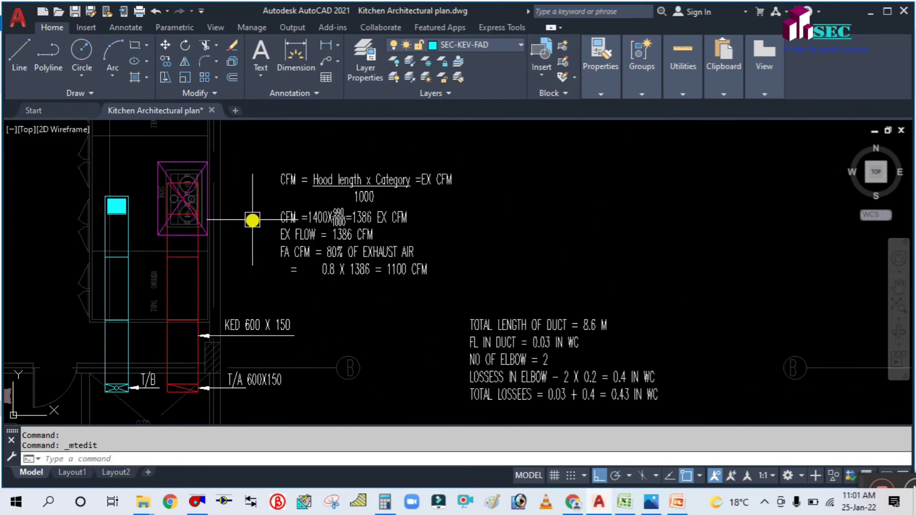
scroll(374, 268, down, 2)
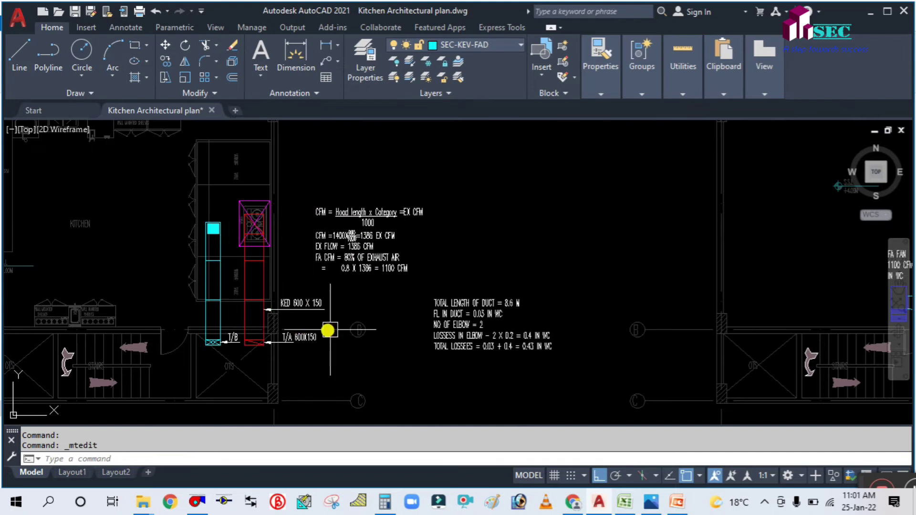
middle_drag(372, 331, 298, 299)
scroll(358, 323, up, 4)
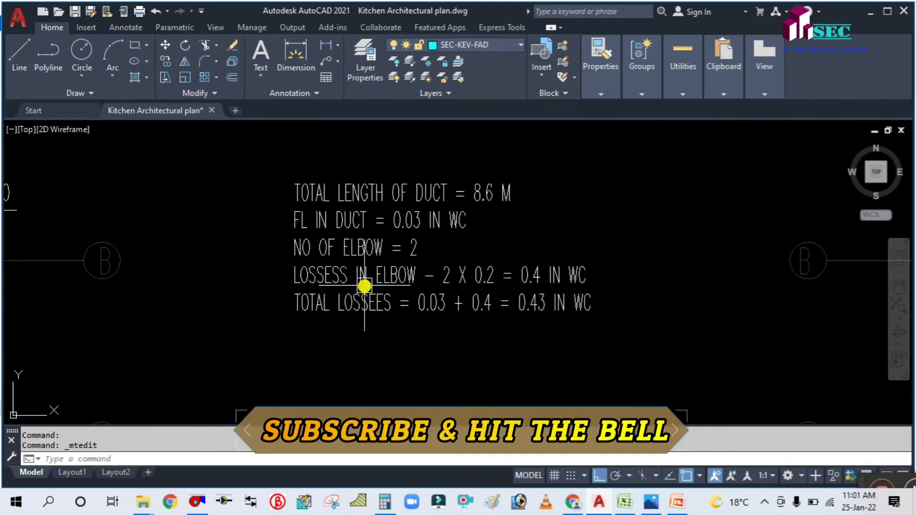
scroll(371, 314, down, 4)
scroll(300, 290, down, 2)
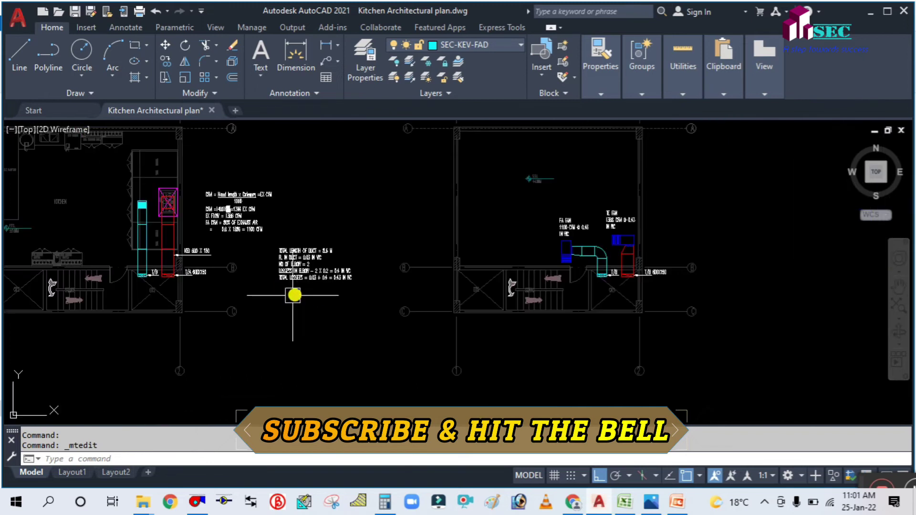
scroll(353, 371, down, 1)
middle_drag(353, 370, 382, 352)
scroll(344, 292, down, 3)
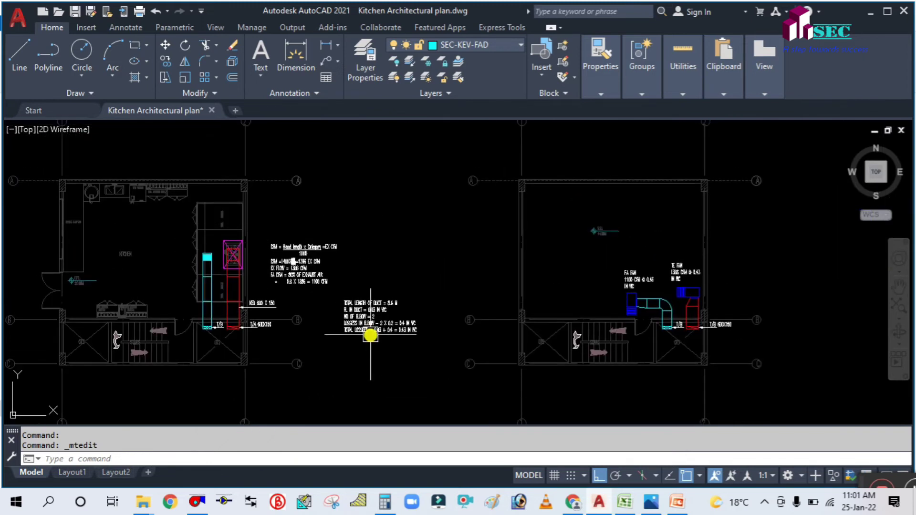
Step: Go to Layout1 and delete its existing viewport
click(72, 472)
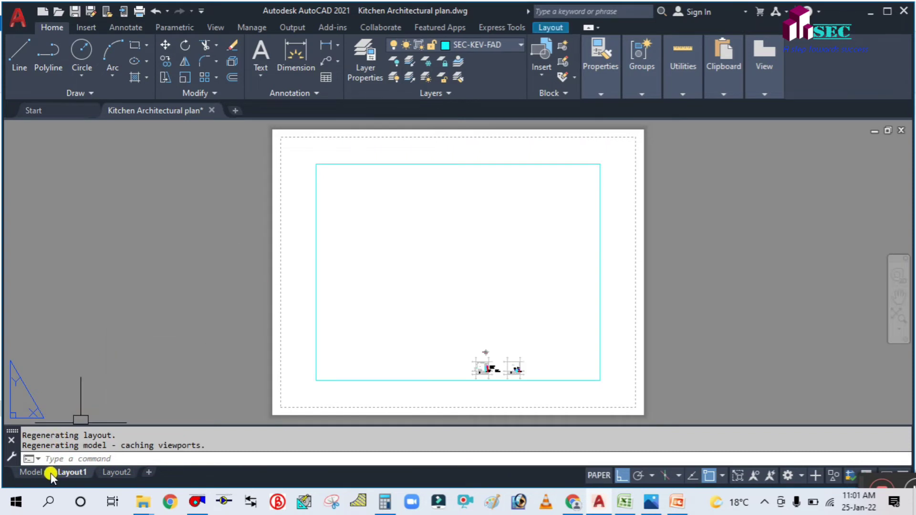
click(407, 189)
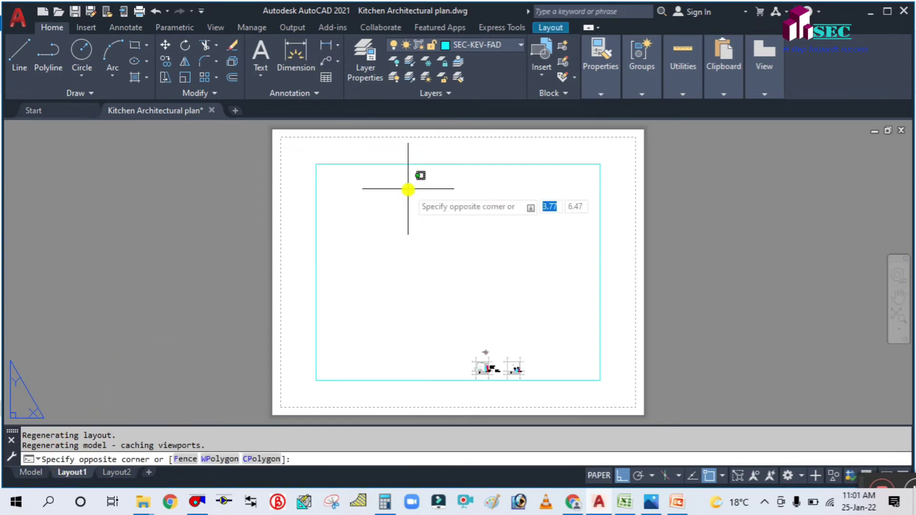
click(360, 154)
key(Delete)
key(Escape)
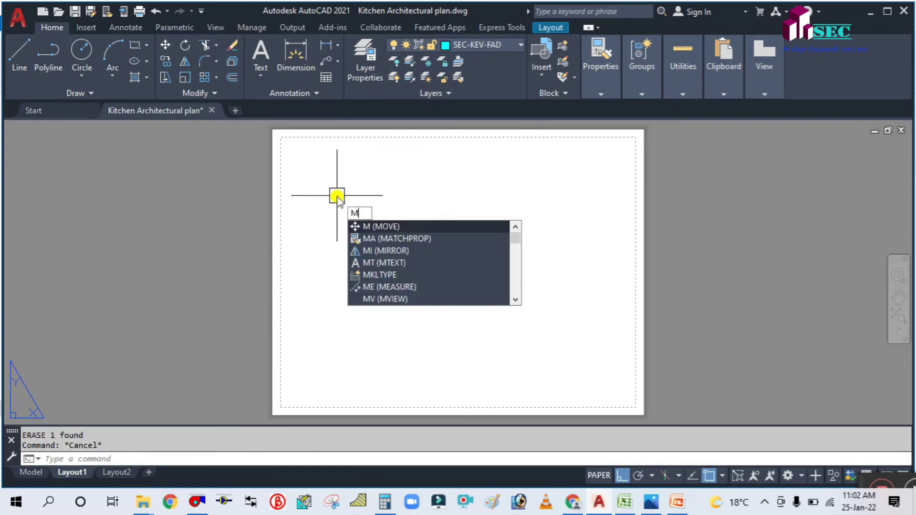
Step: Create a rectangular viewport with MVIEW that fills the printable area of the Layout1 sheet from corner to corner
text(MV)
key(Return)
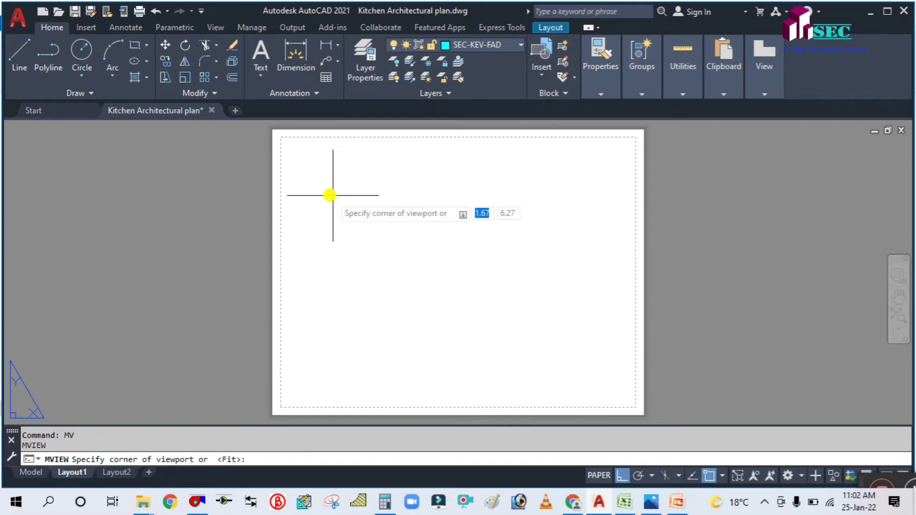
click(282, 138)
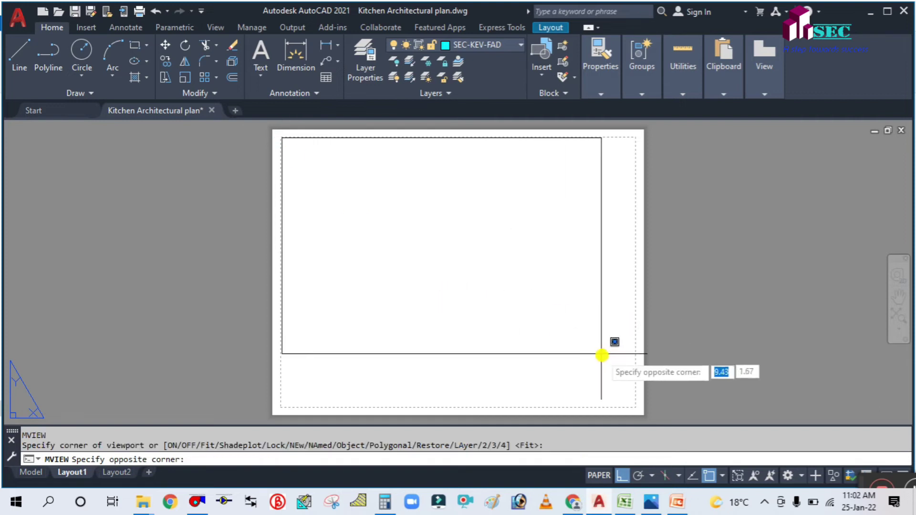
click(634, 406)
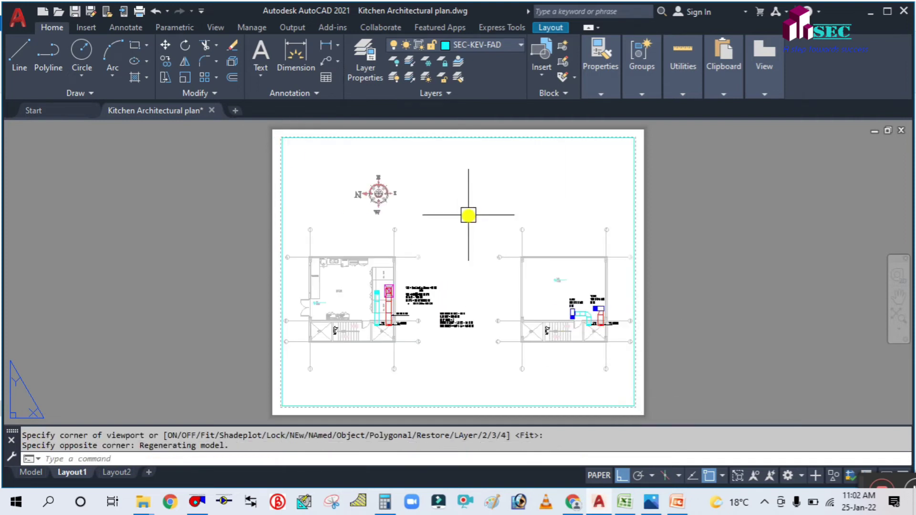
key(Escape)
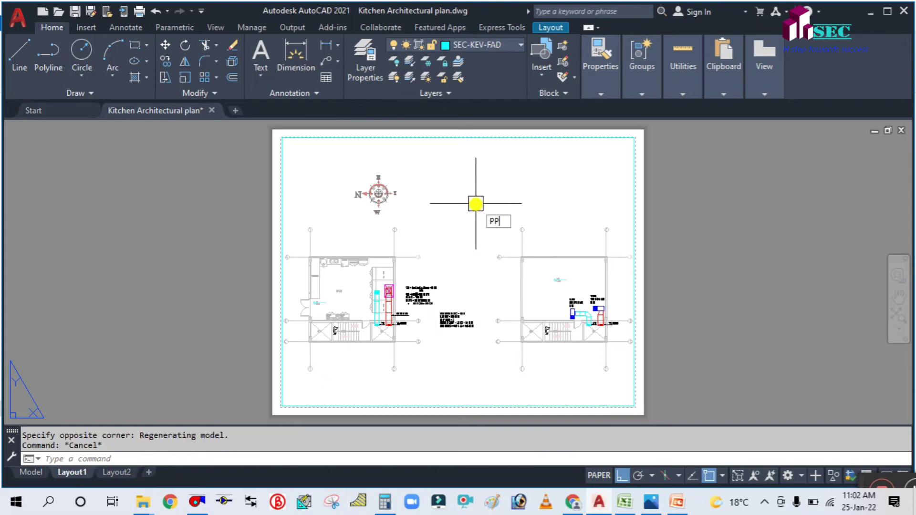
key(Escape)
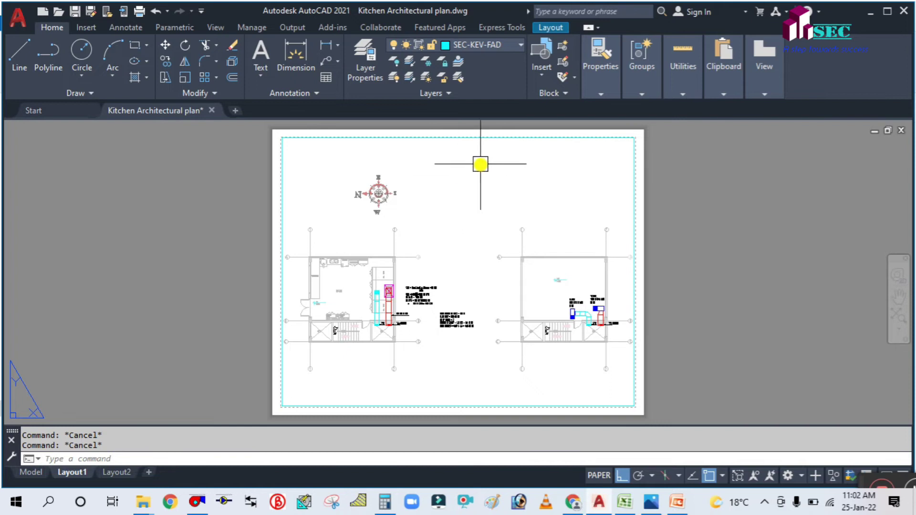
click(700, 197)
click(660, 192)
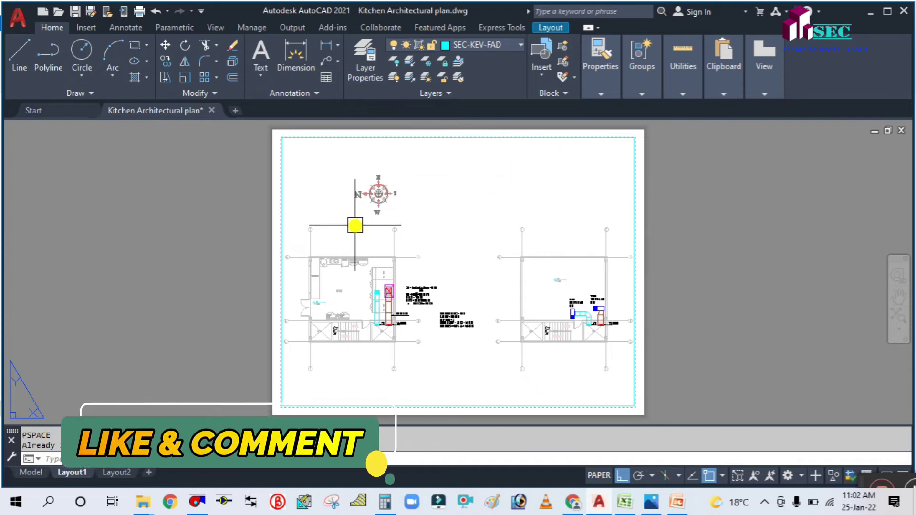
scroll(353, 227, up, 2)
scroll(315, 205, down, 4)
scroll(334, 214, up, 2)
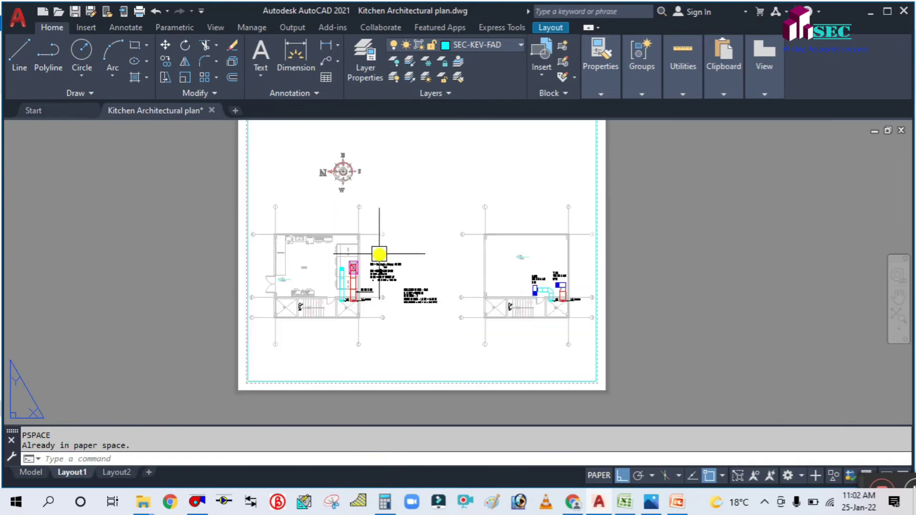
scroll(379, 254, up, 2)
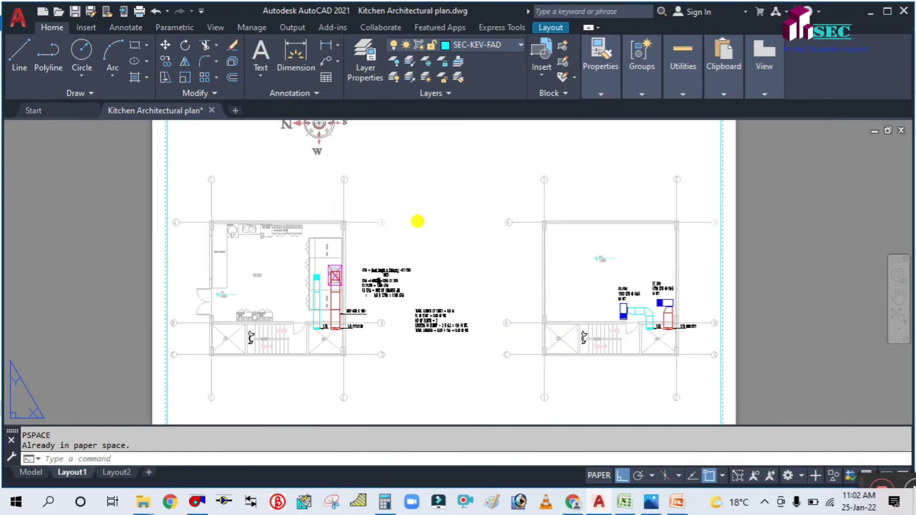
Step: Plot Layout1 to PDF with the previous plot settings after previewing it, saving the file to the Desktop under the default name
key(ctrl+p)
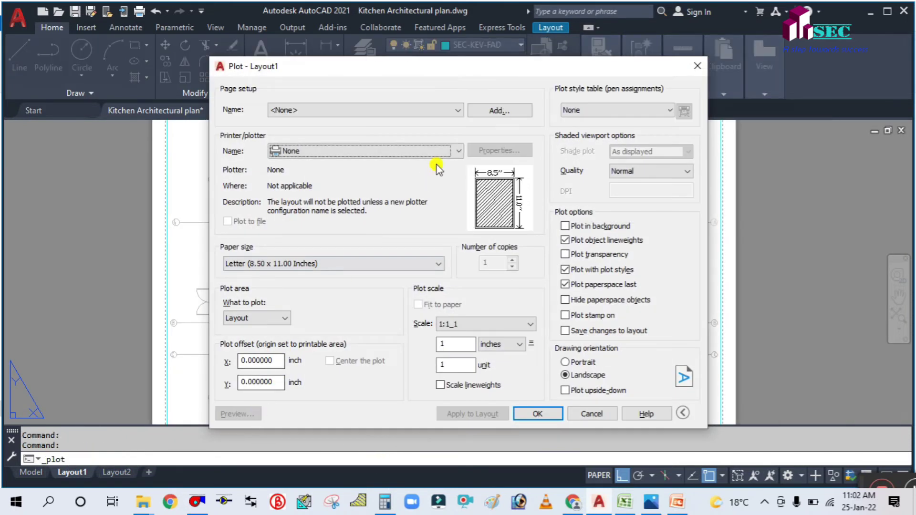
click(445, 110)
click(405, 134)
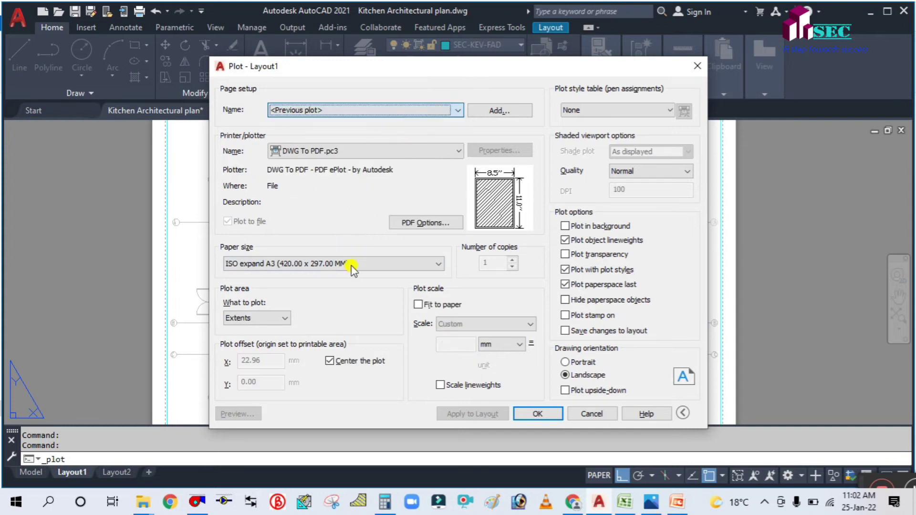
click(253, 416)
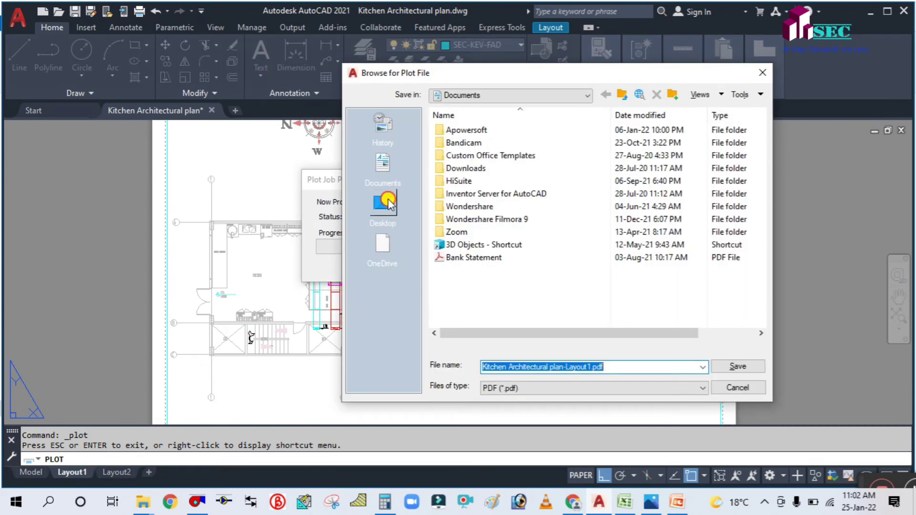
click(387, 201)
click(729, 367)
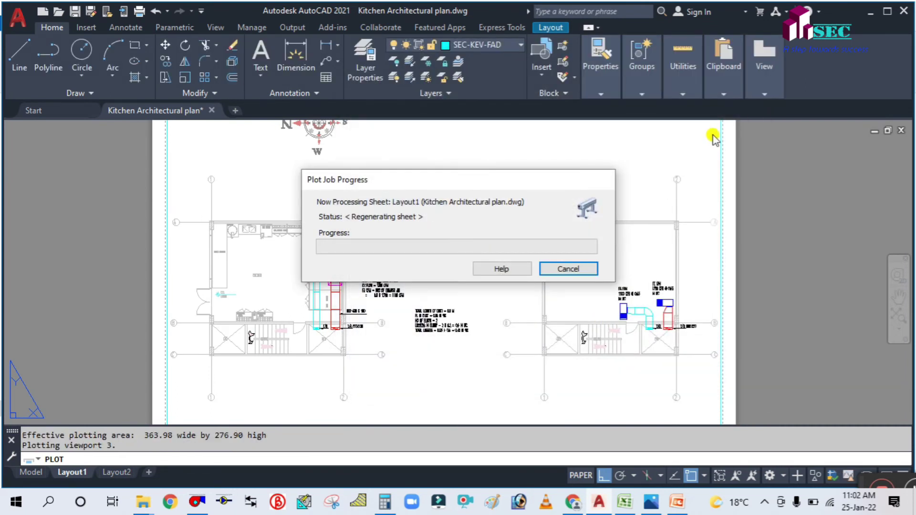
Step: Copy the duct loss note in model space straight down into the empty area between the two plans
click(31, 472)
middle_drag(356, 370, 382, 301)
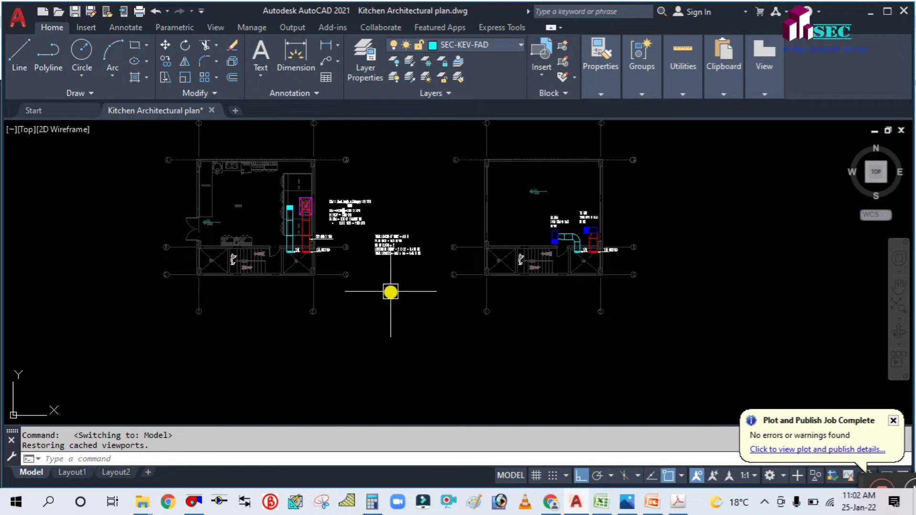
text(co)
key(Return)
click(395, 244)
key(Return)
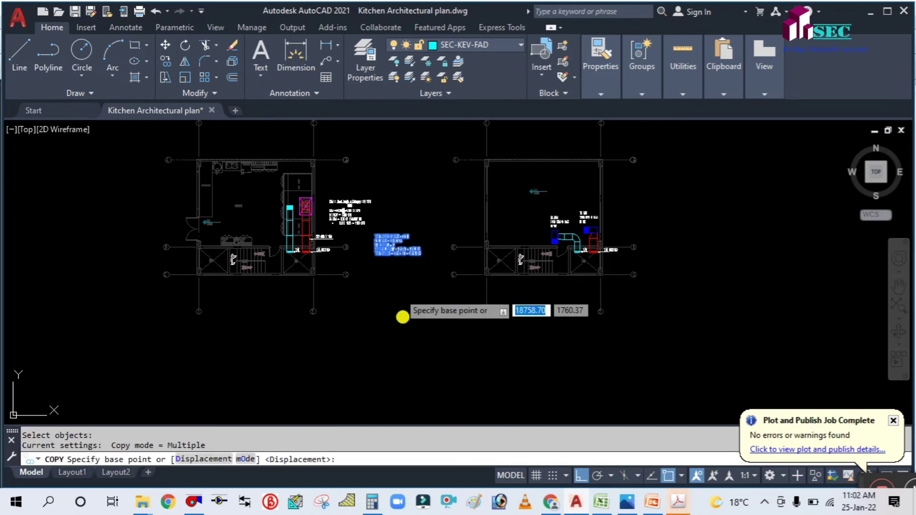
click(402, 298)
click(399, 366)
key(Escape)
Step: Replace the whole text of the lower copied note with the title KITCHEN VENTILATION
scroll(388, 318, up, 4)
click(401, 349)
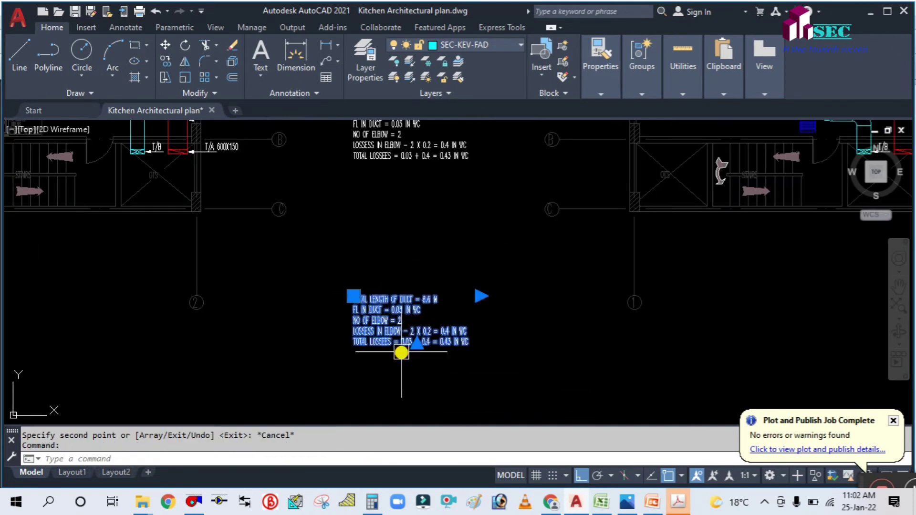
double_click(401, 342)
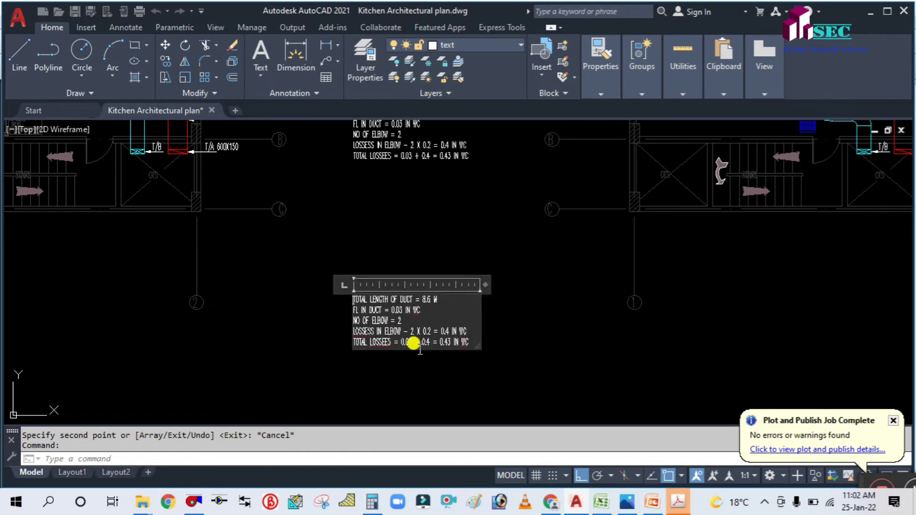
drag(469, 340, 342, 281)
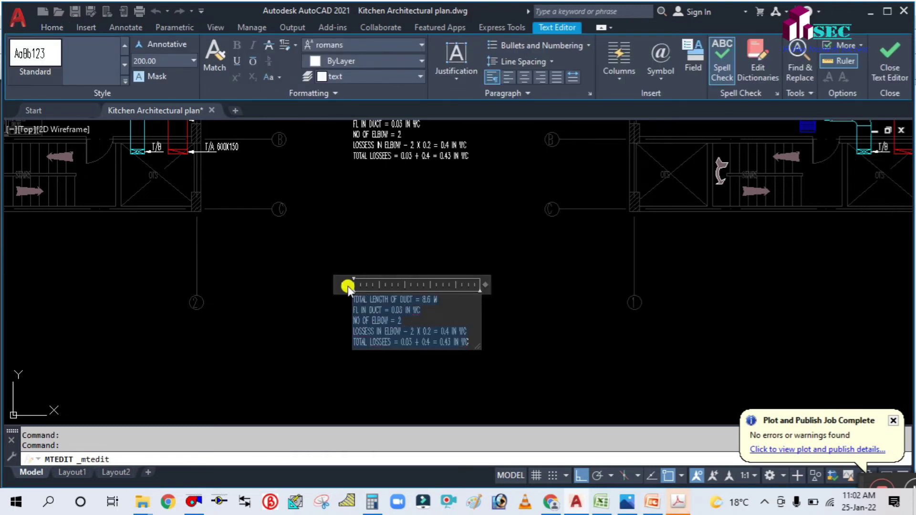
text(KITCHE)
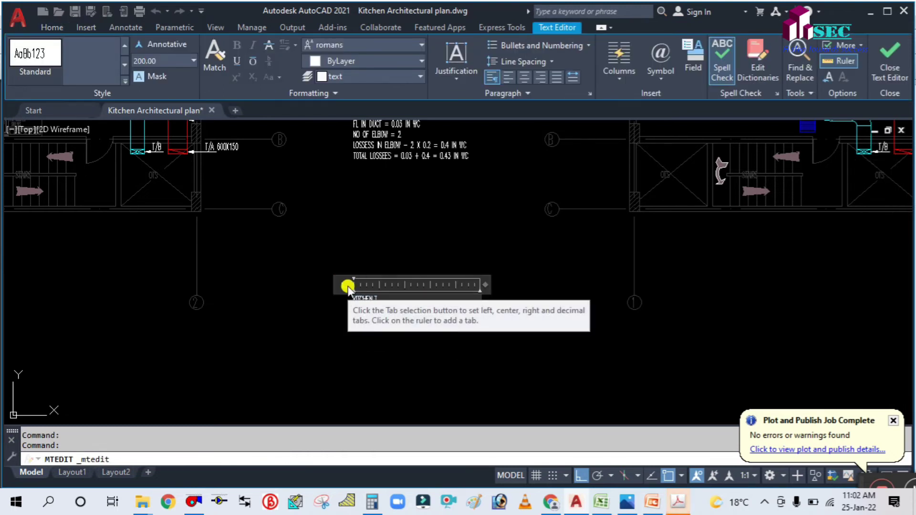
text(N V)
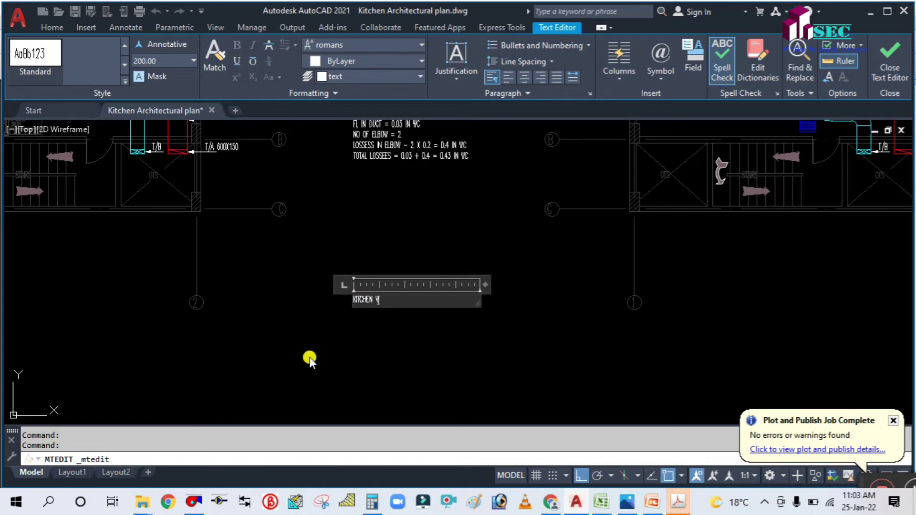
text(ENTIL)
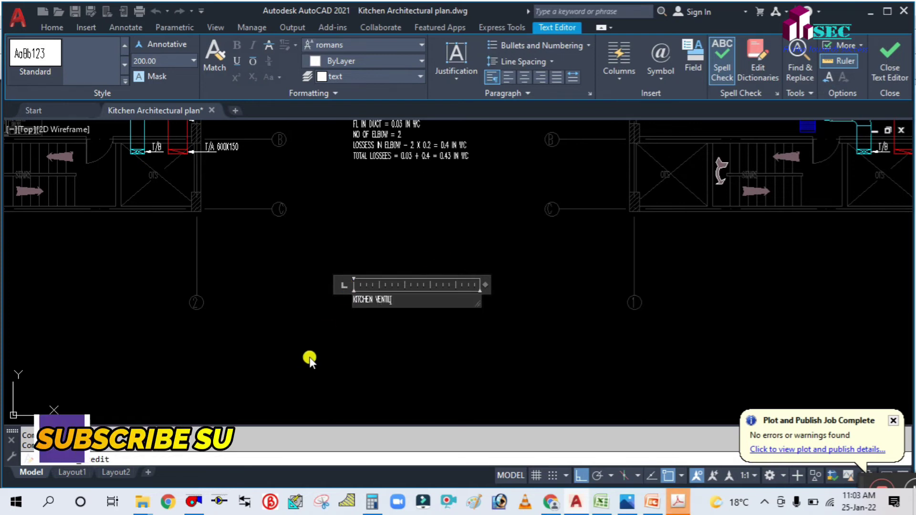
text(AATIION)
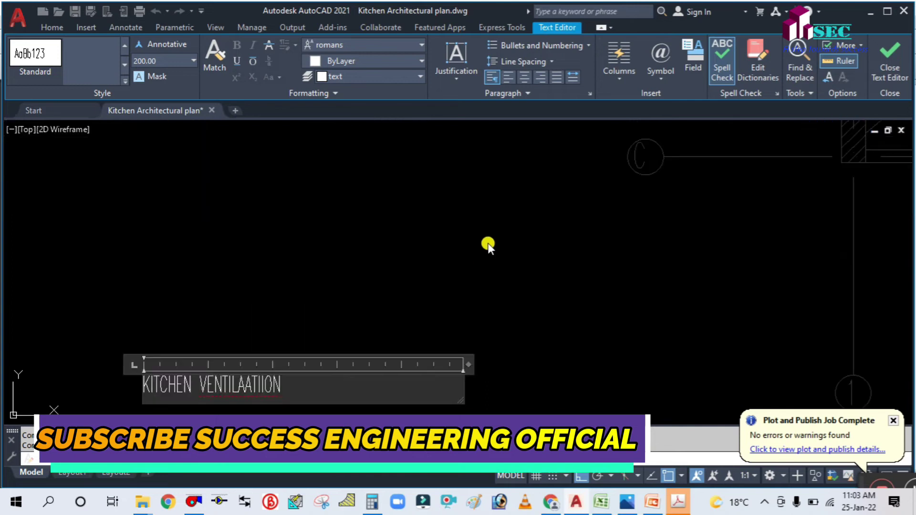
scroll(488, 243, up, 4)
middle_drag(339, 320, 433, 213)
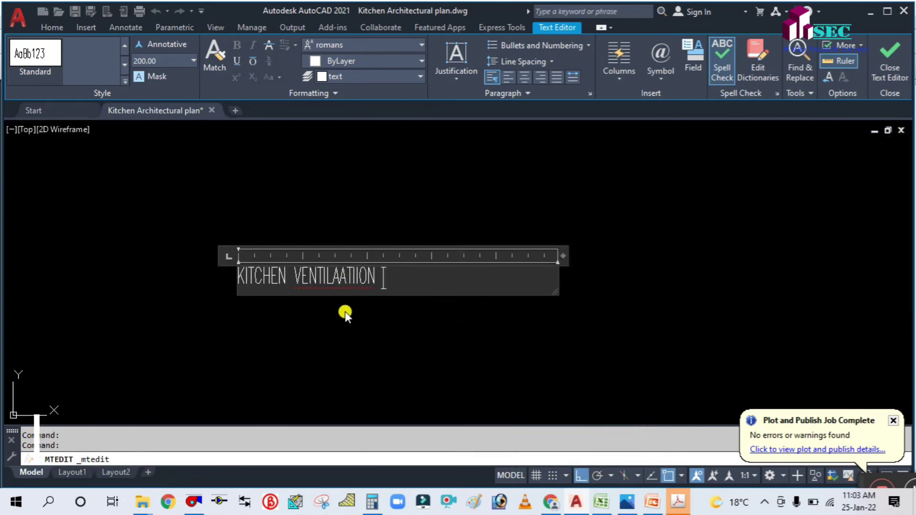
key(BackSpace)
key(BackSpace)
key(BackSpace)
key(BackSpace)
key(BackSpace)
key(BackSpace)
key(BackSpace)
key(BackSpace)
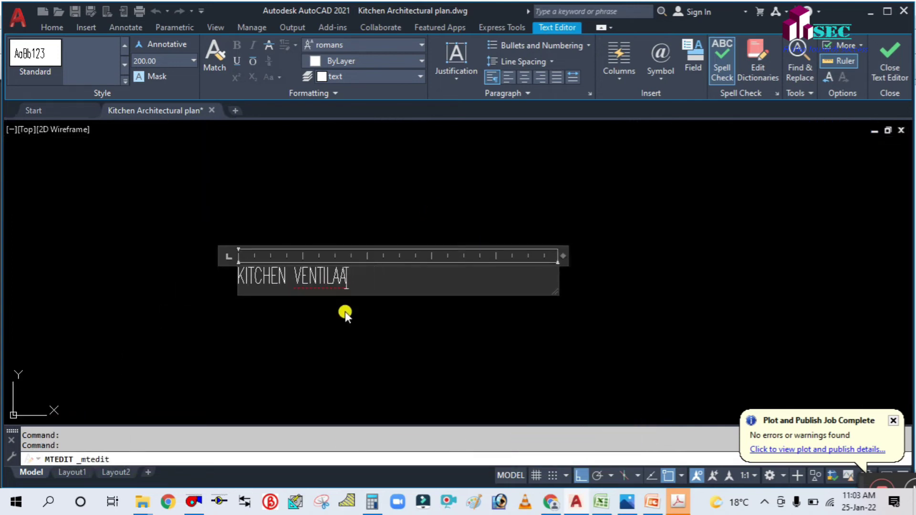
text(ATION)
Step: Shrink the text frame to the width of KITCHEN VENTILATION and underline the whole title
double_click(555, 256)
drag(358, 270, 56, 264)
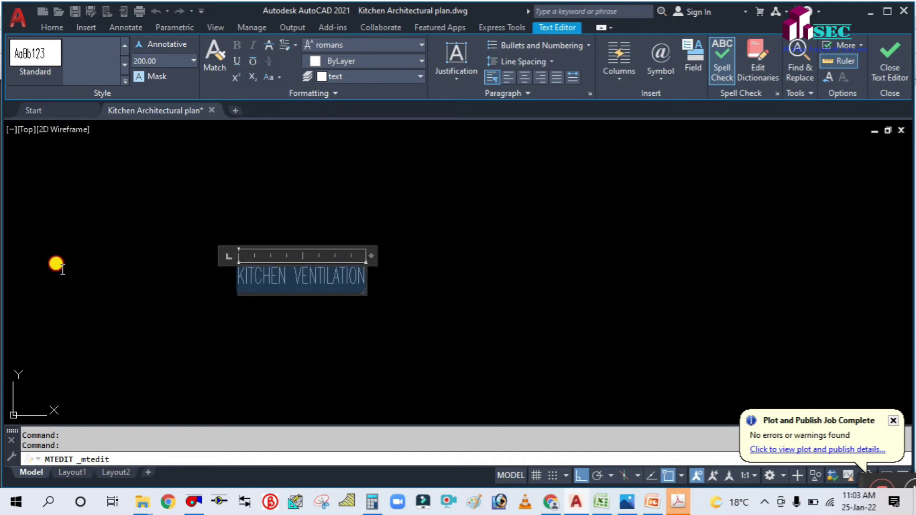
click(237, 61)
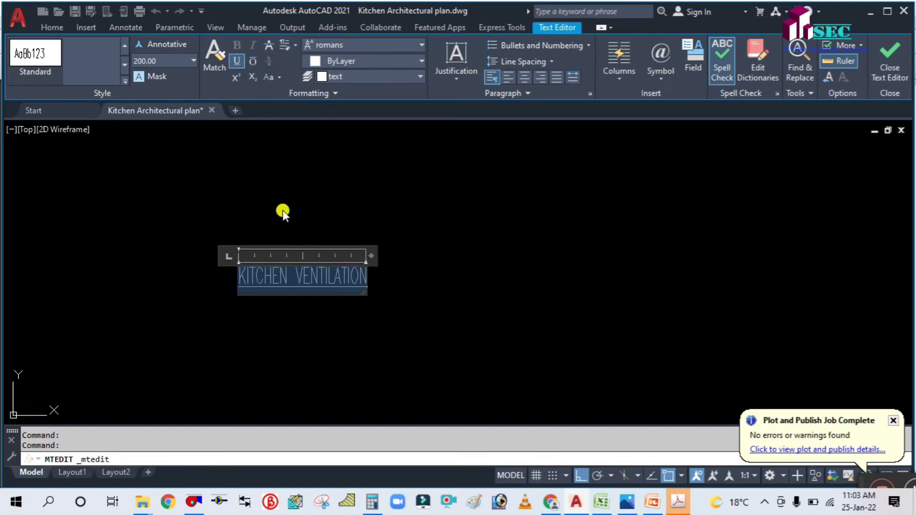
click(446, 304)
Step: Set the text height of the KITCHEN VENTILATION title to 350 in its properties
click(256, 272)
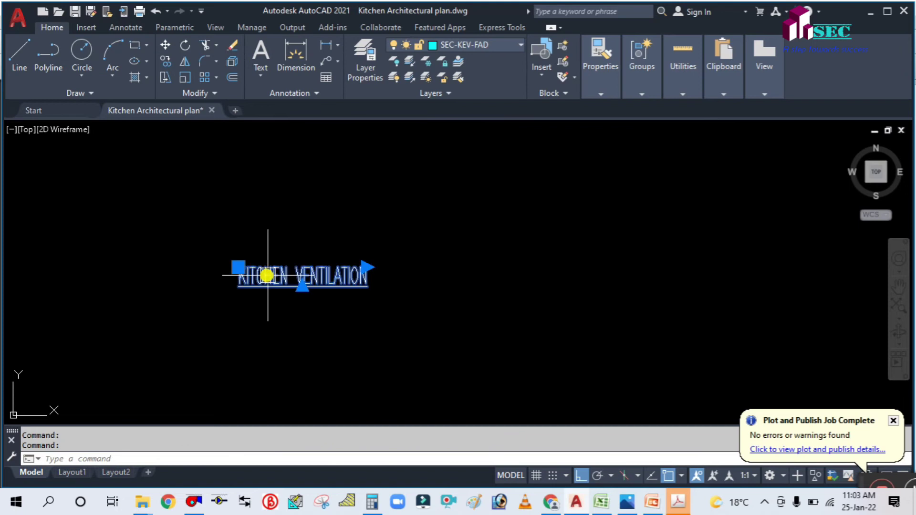
right_click(266, 276)
click(289, 466)
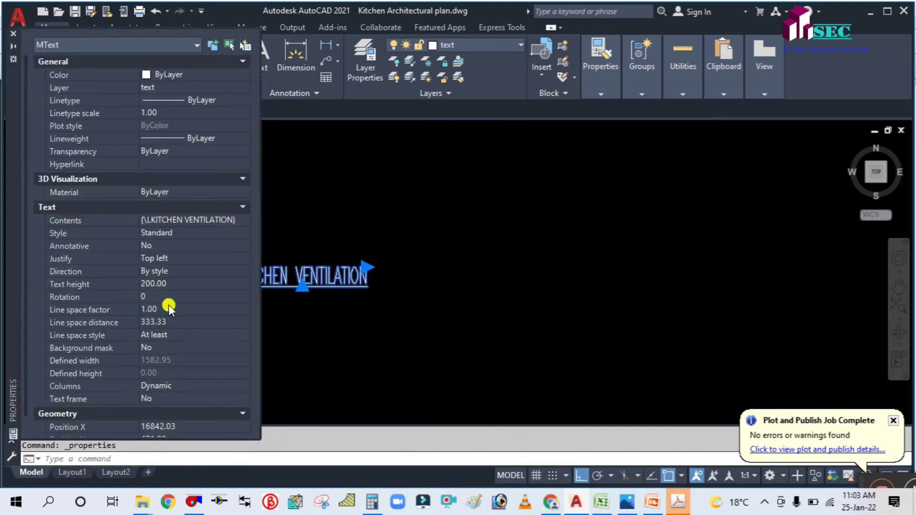
click(170, 283)
text(350)
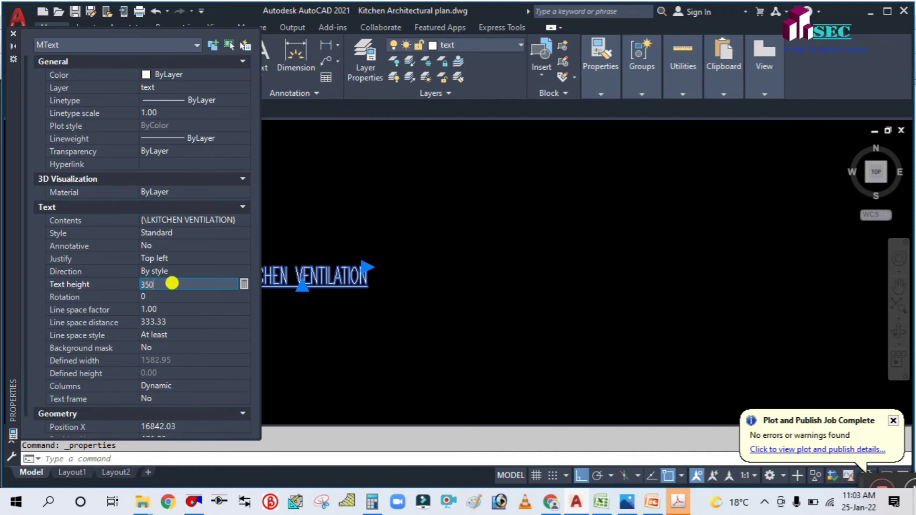
key(Tab)
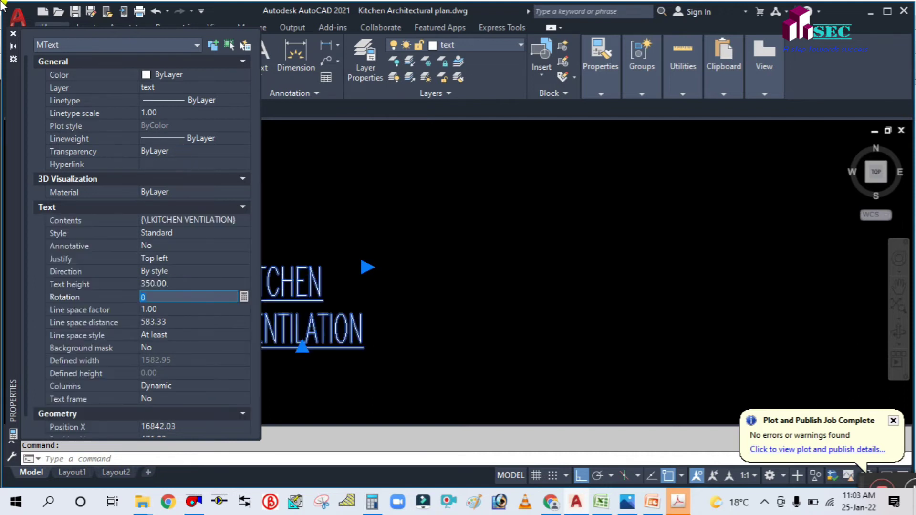
click(13, 34)
key(Escape)
Step: Widen the title's text frame until KITCHEN VENTILATION fits on a single line
click(303, 288)
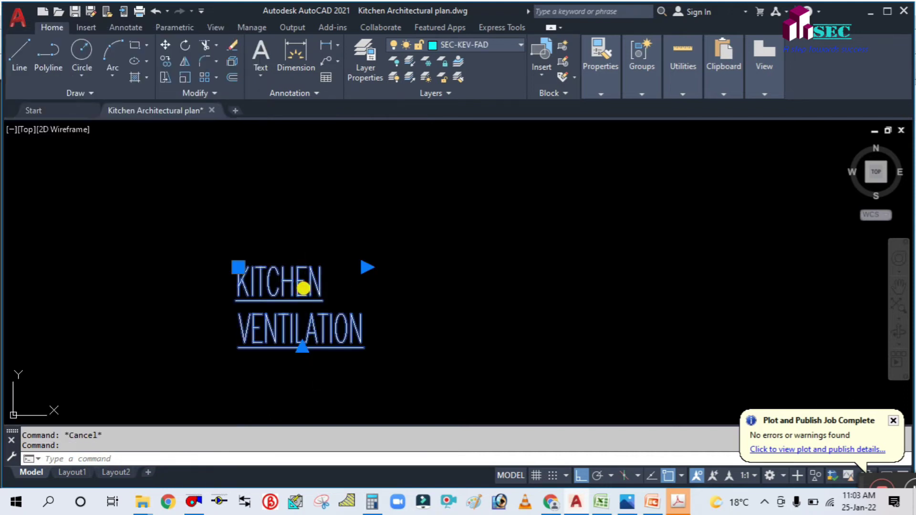
double_click(356, 264)
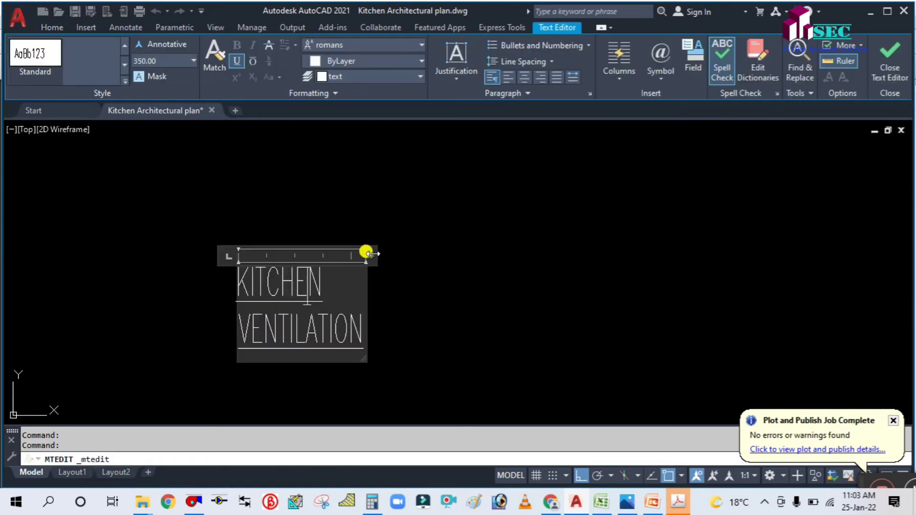
drag(365, 254, 472, 258)
click(527, 216)
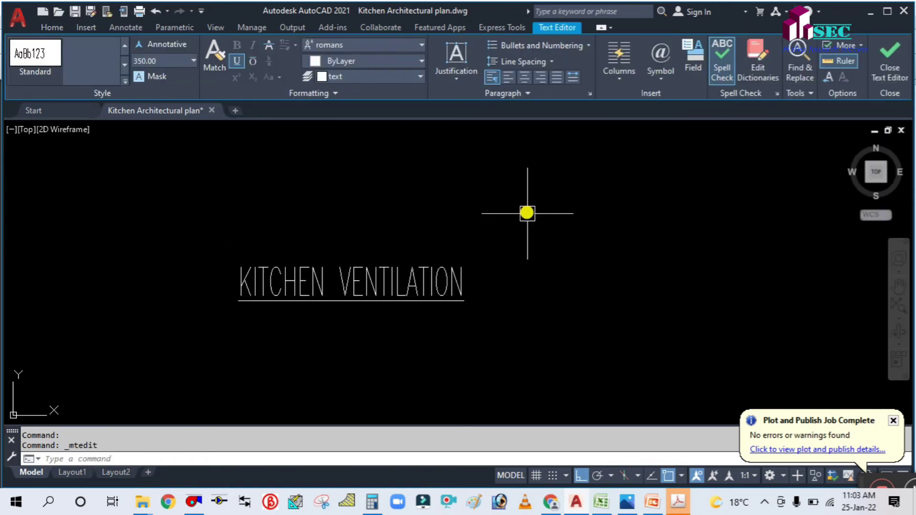
Step: Check the placement of the KITCHEN VENTILATION title on the Layout1 sheet
scroll(525, 214, down, 4)
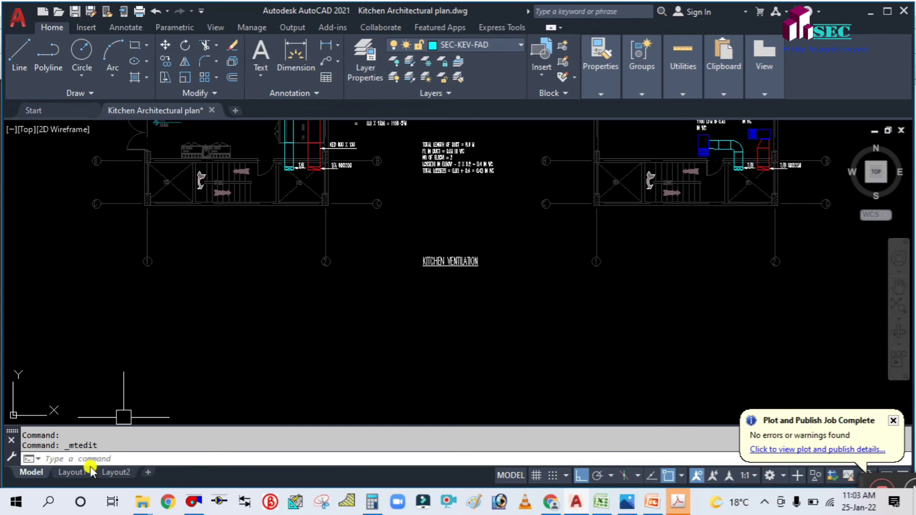
click(72, 472)
scroll(496, 251, down, 4)
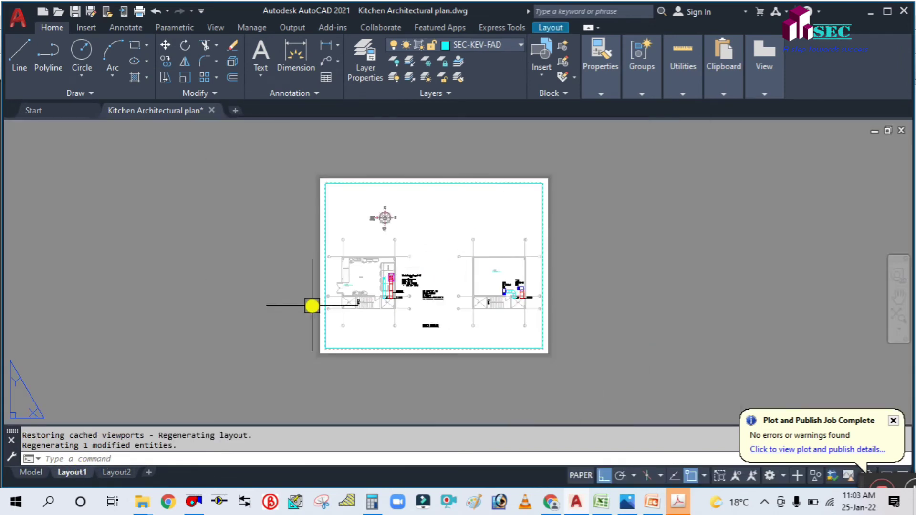
scroll(310, 307, up, 2)
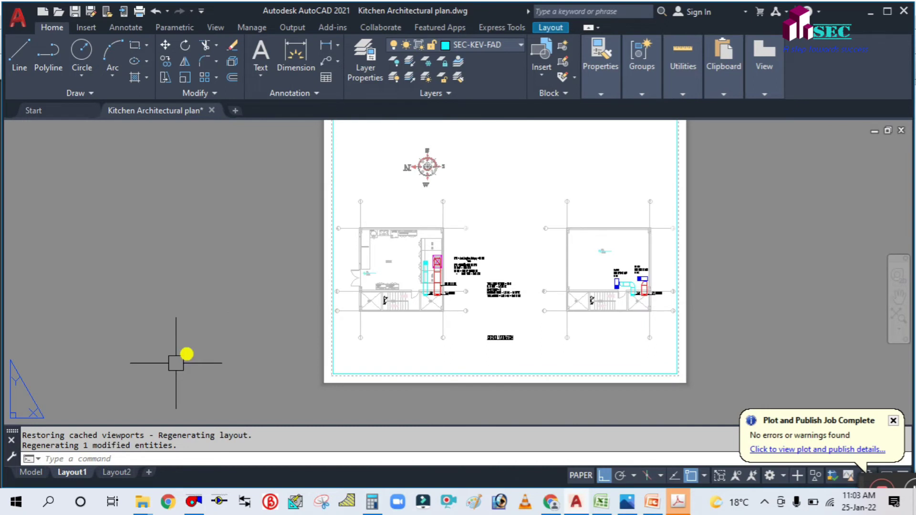
click(29, 470)
scroll(411, 329, down, 3)
scroll(417, 338, down, 2)
scroll(387, 237, up, 4)
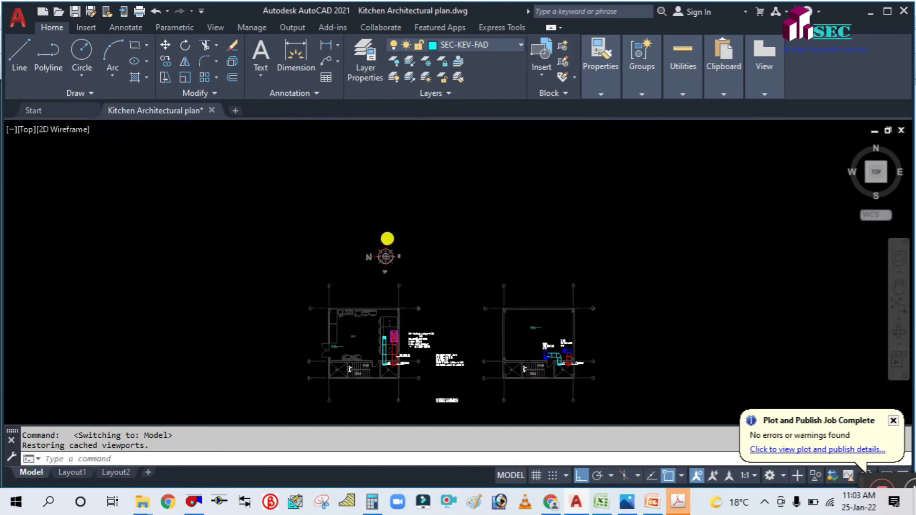
text(m)
key(Return)
click(396, 260)
click(403, 210)
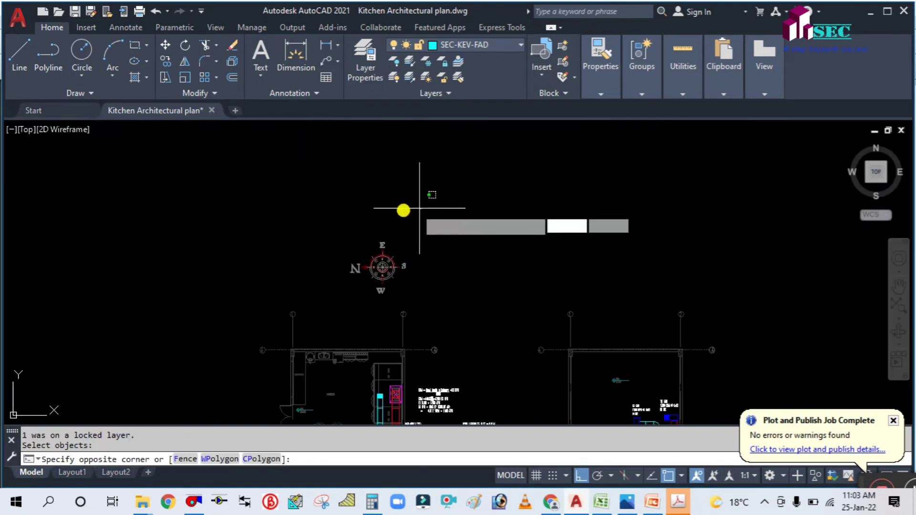
key(Escape)
key(Escape)
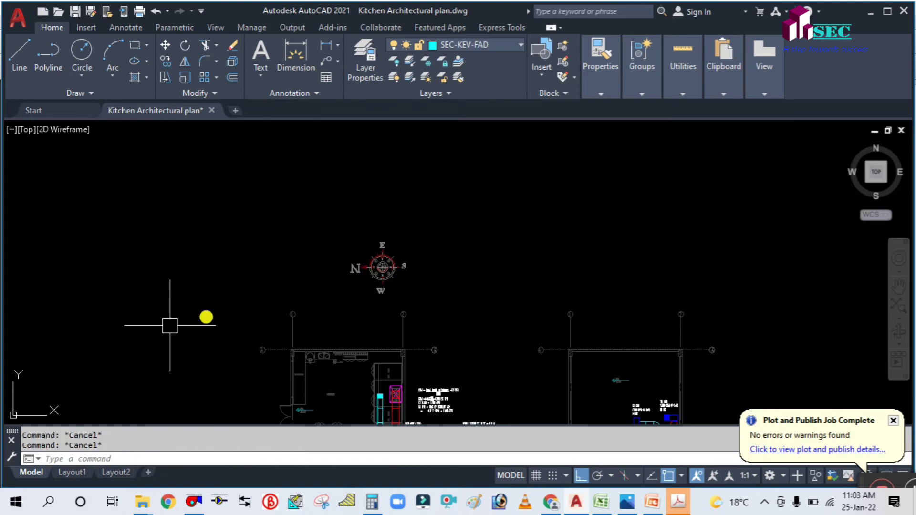
Step: Try to plot Layout1 with the previous plot settings to the Desktop as Kitchen Architectural plan-Layout1 in PDF format
click(71, 472)
scroll(453, 270, up, 2)
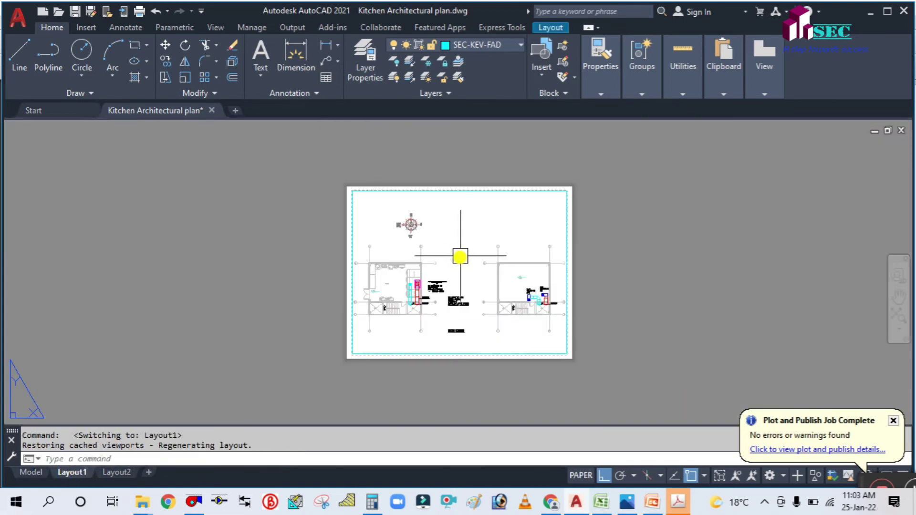
key(ctrl+p)
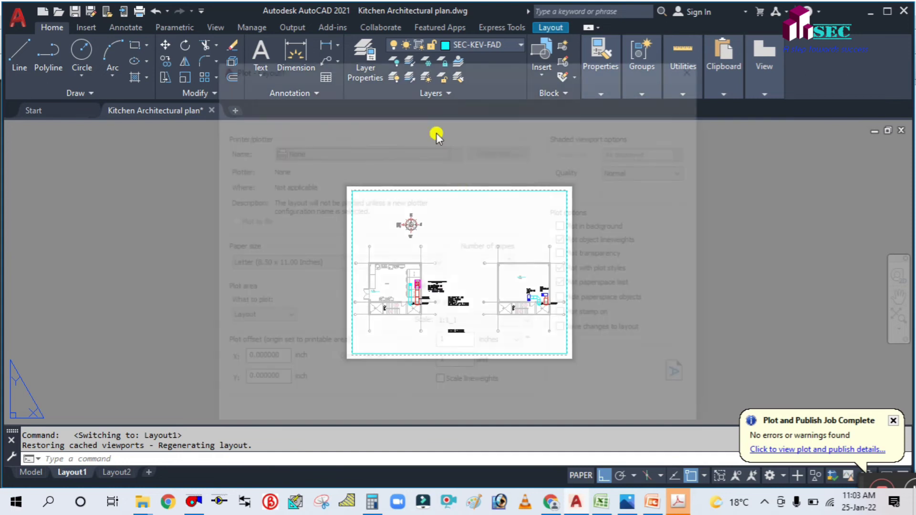
click(429, 111)
click(372, 131)
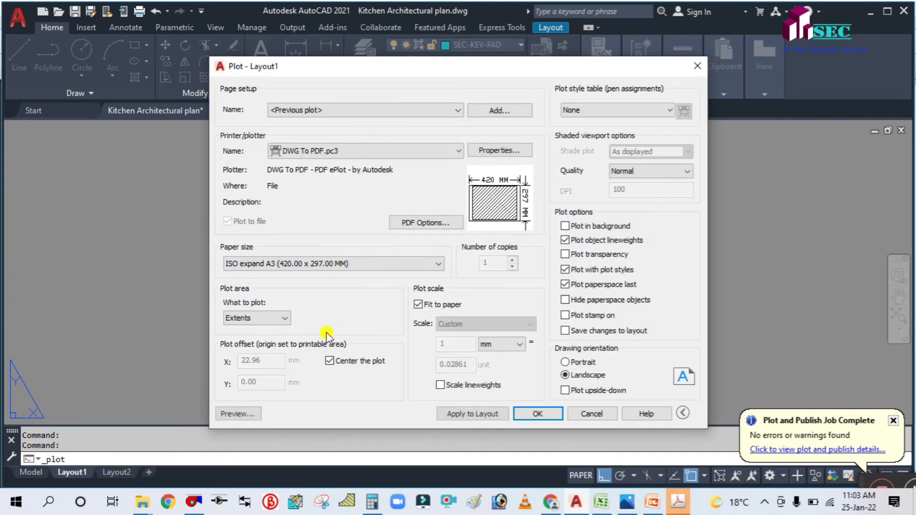
click(237, 414)
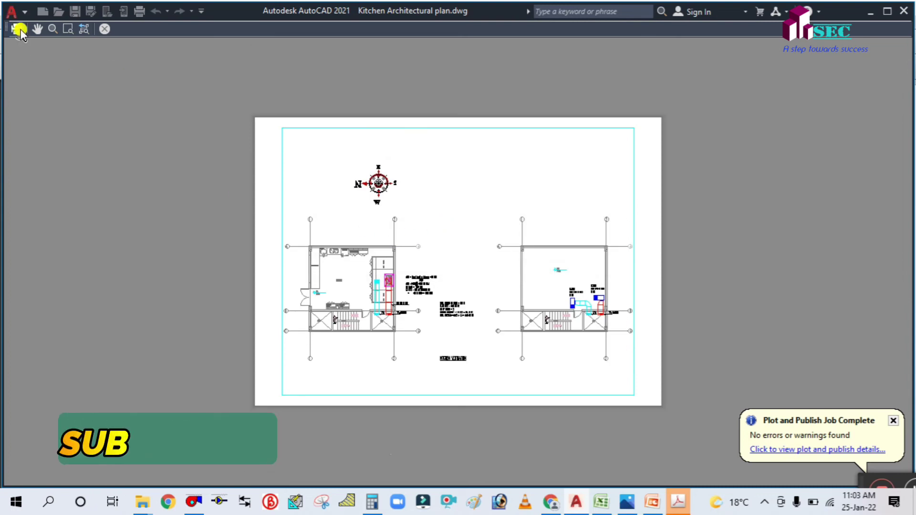
click(19, 29)
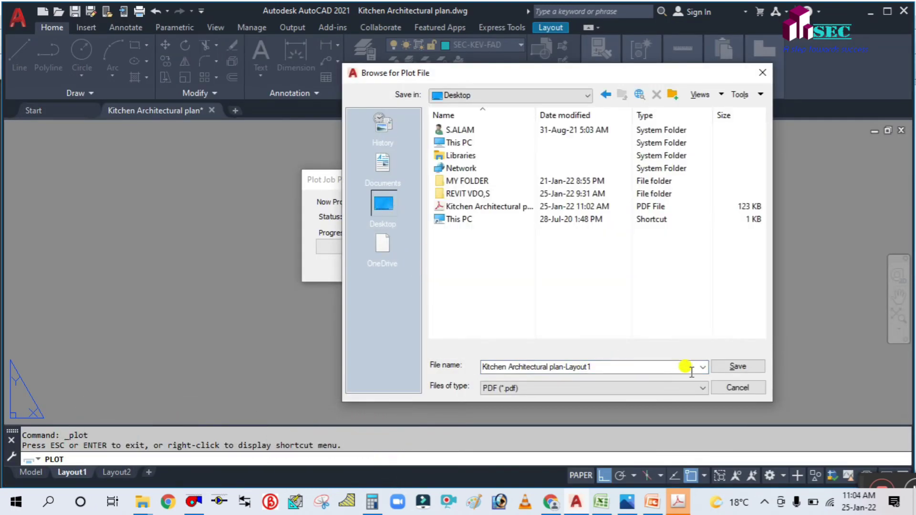
click(745, 369)
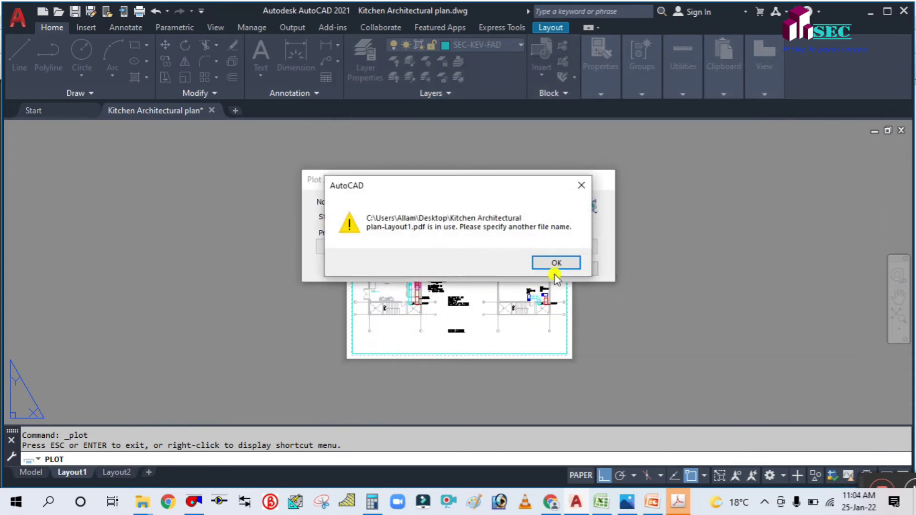
click(553, 263)
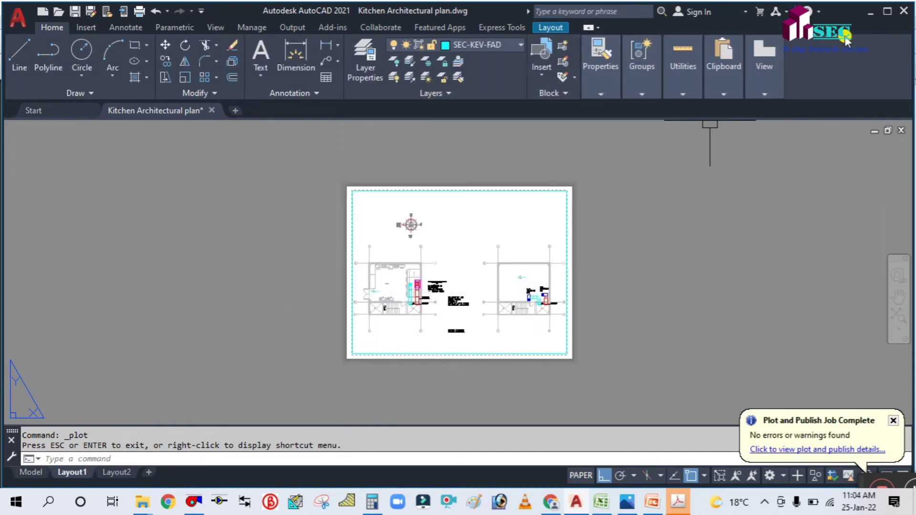
Step: Return the drawing to model space, clear the open windows off the desktop and close the old Layout1 PDF in Adobe Acrobat
click(28, 473)
click(869, 11)
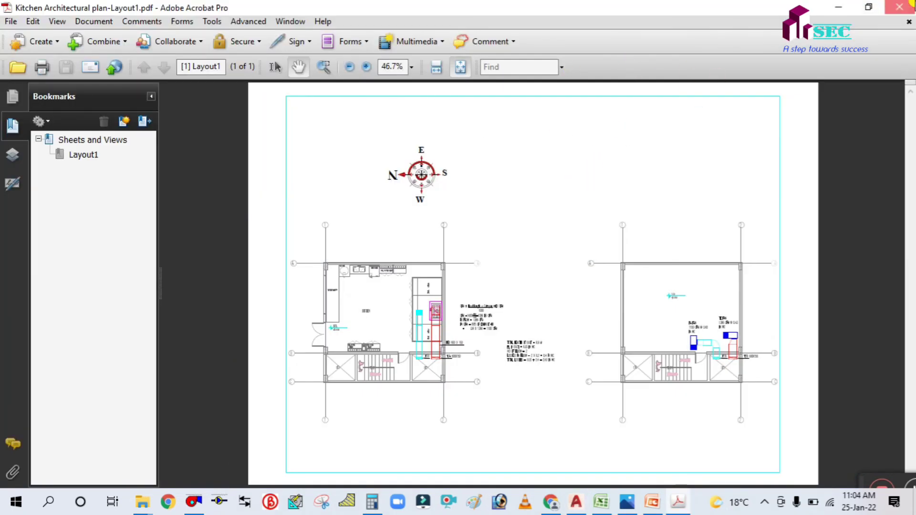
click(838, 7)
click(838, 7)
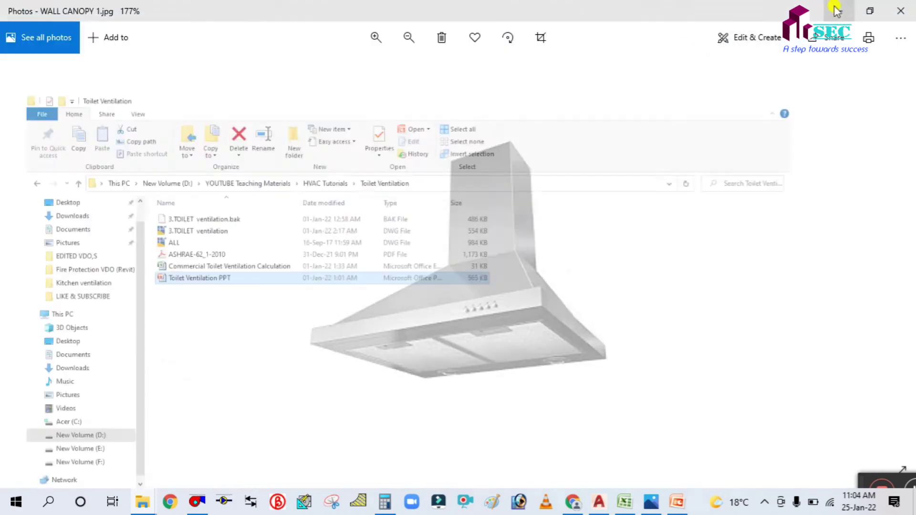
click(904, 7)
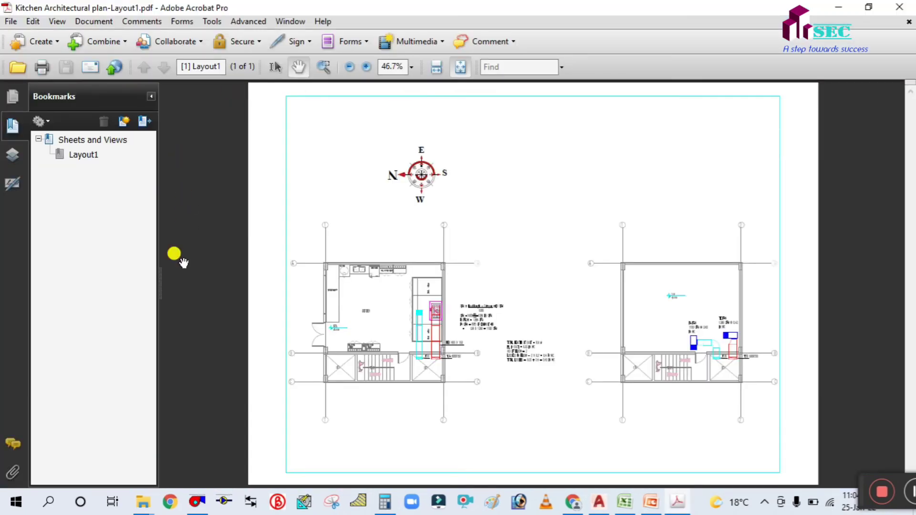
click(683, 508)
click(684, 508)
click(899, 7)
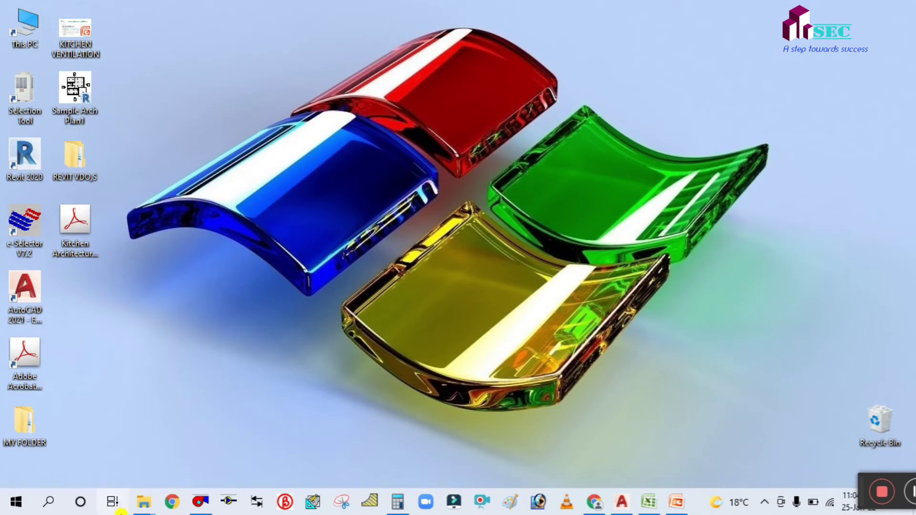
Step: Delete the old Kitchen Architectural plan PDF from the Windows desktop
click(622, 503)
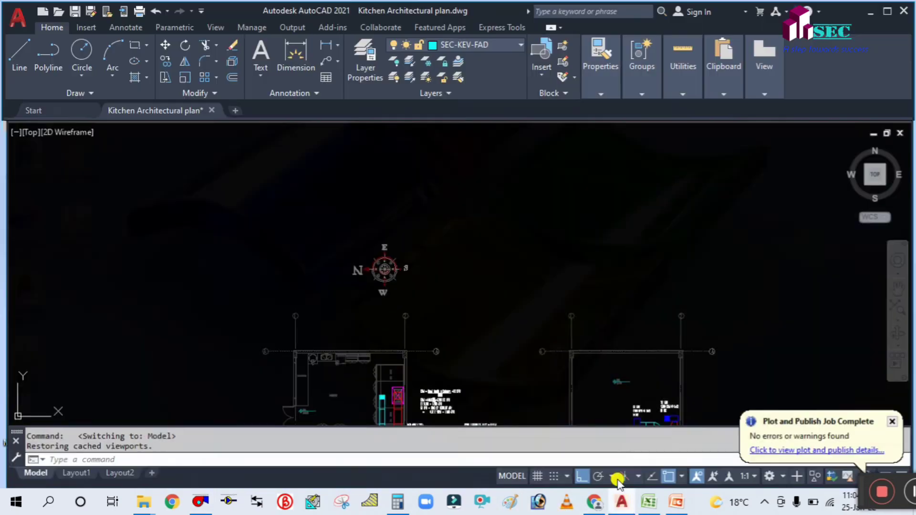
click(869, 12)
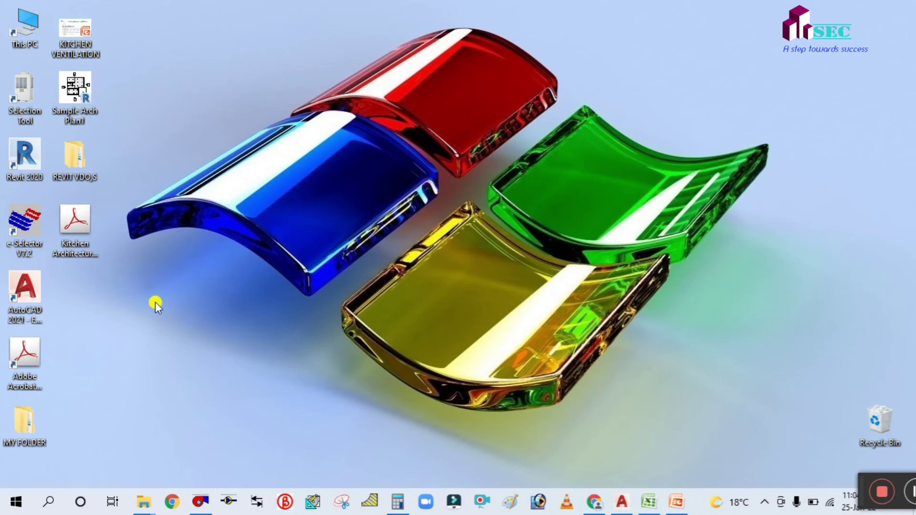
drag(153, 303, 90, 203)
key(Delete)
key(Return)
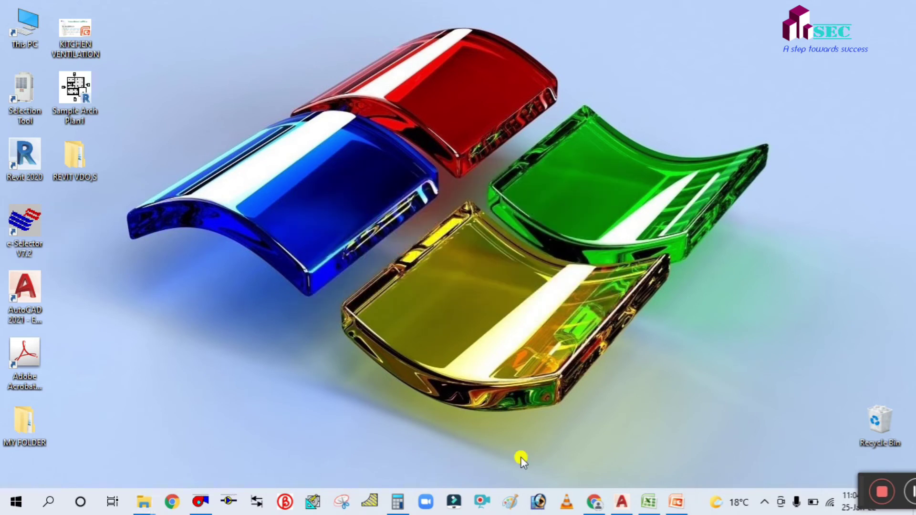
Step: Switch back to AutoCAD and preview the Layout1 plot using the <Previous plot> page setup
click(623, 502)
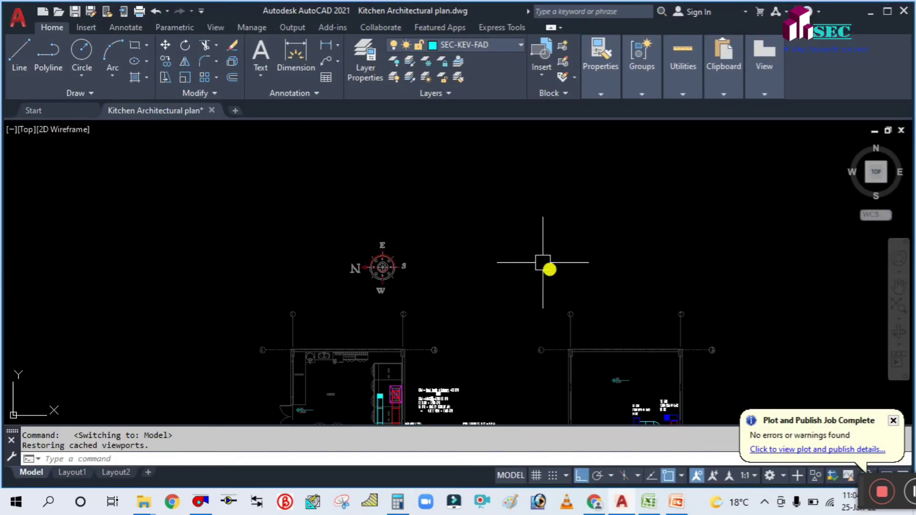
click(69, 473)
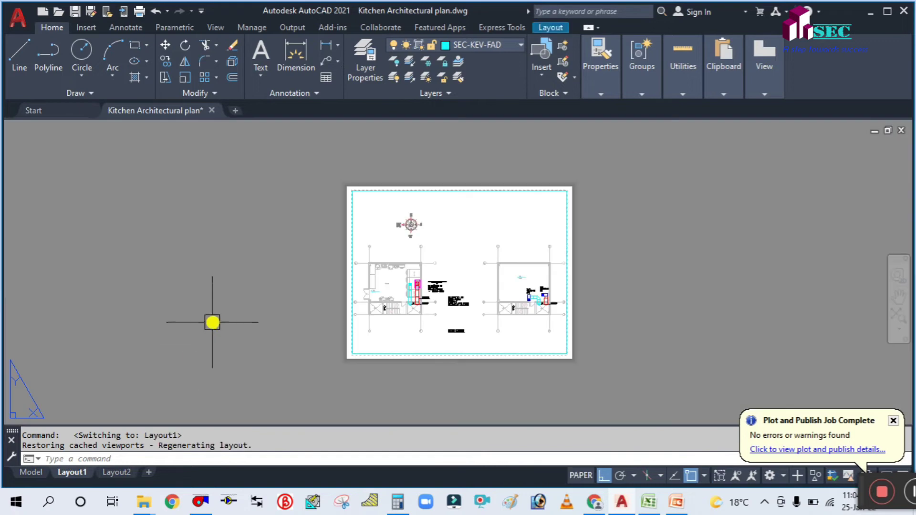
key(ctrl+p)
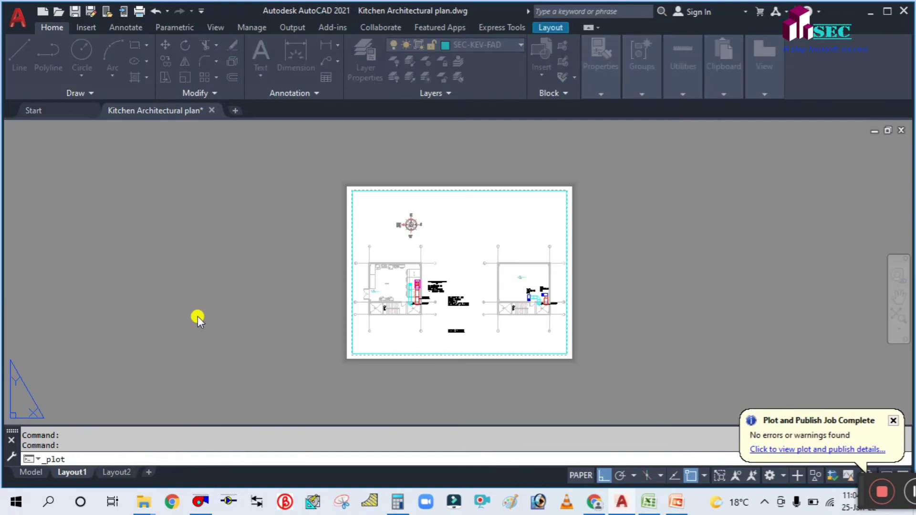
click(424, 106)
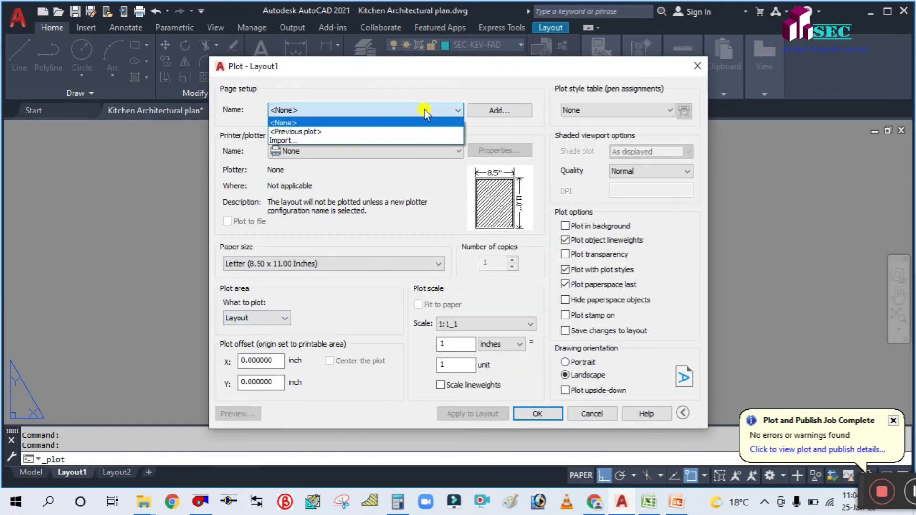
click(388, 128)
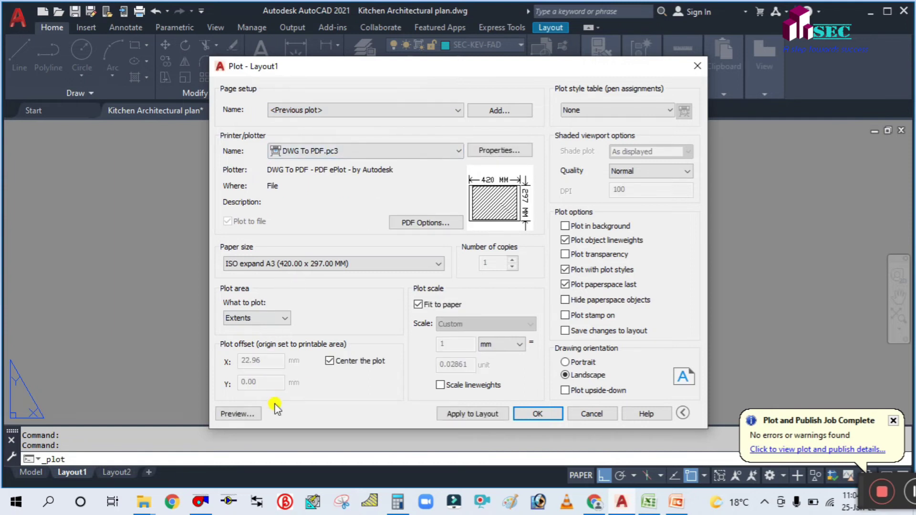
click(258, 413)
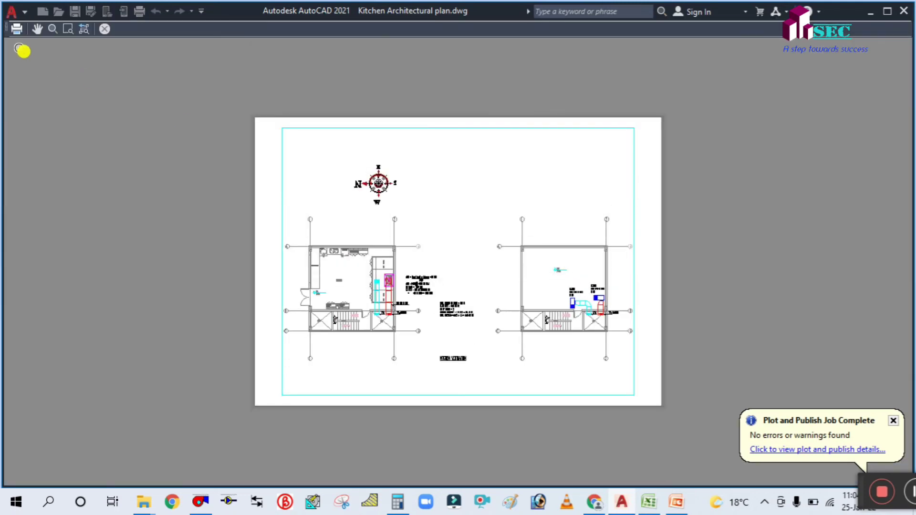
Step: Plot the previewed sheet to the Desktop as a PDF named KITCHEN VENTILATION DRAFTING PDF
click(20, 29)
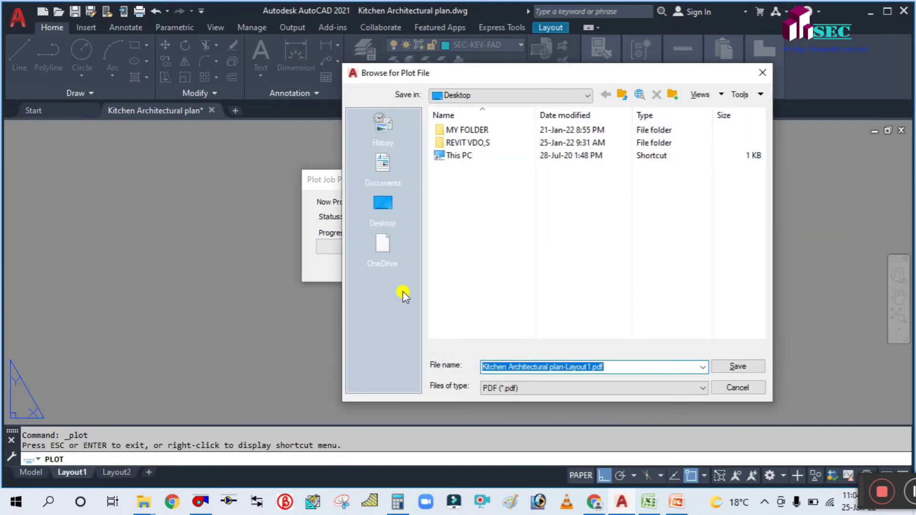
text(kl)
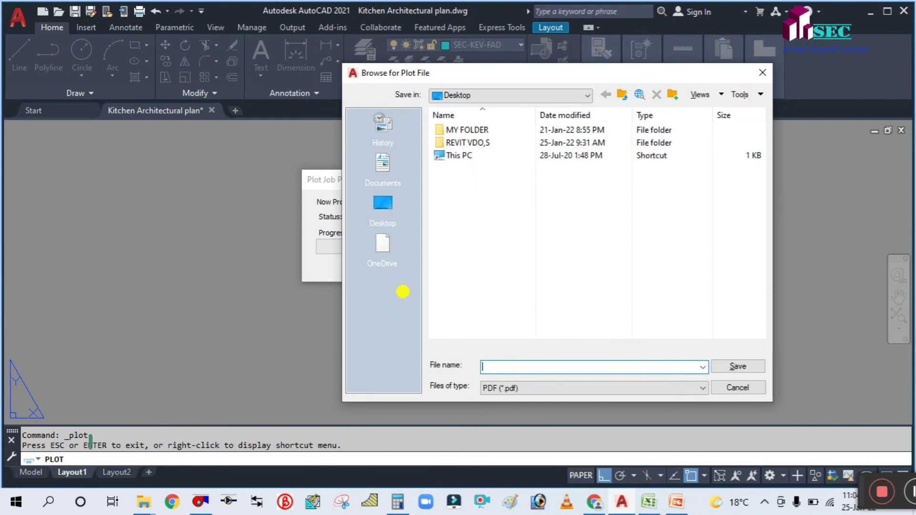
text(KITCHEN V)
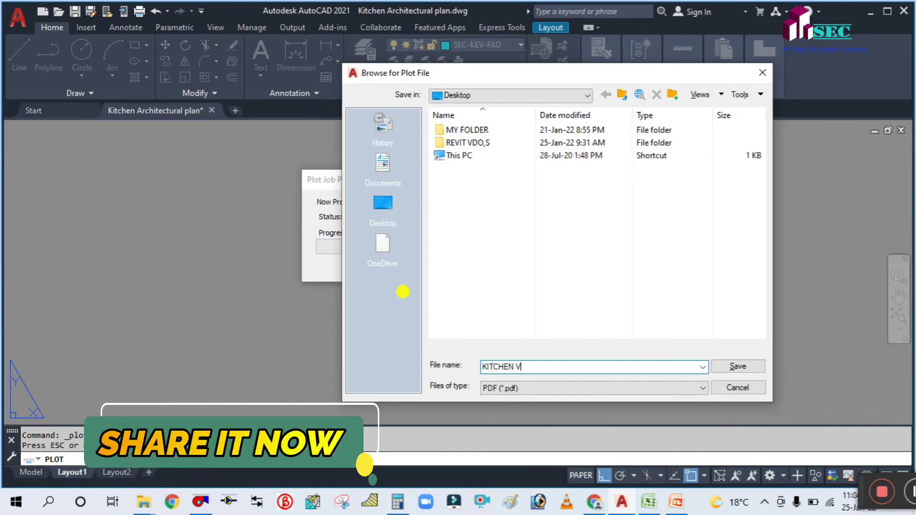
text(ENTILATION DRAFTING PDF)
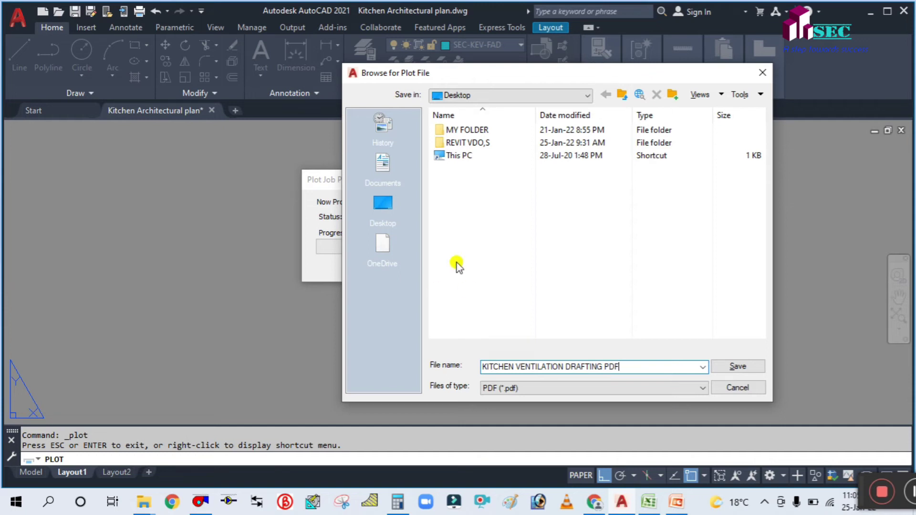
click(387, 209)
click(730, 368)
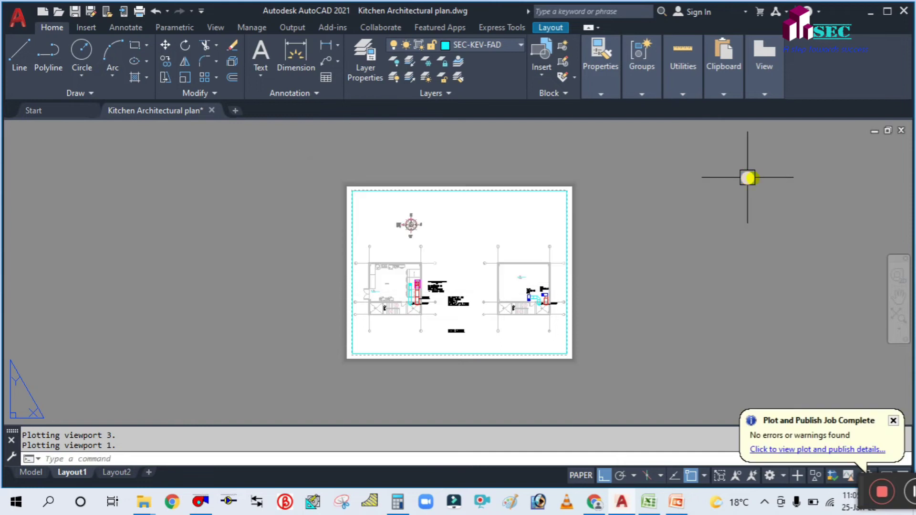
Step: Switch to the plotted PDF in Adobe Acrobat, hide its bookmarks and examine the KITCHEN VENTILATION title up close
click(870, 10)
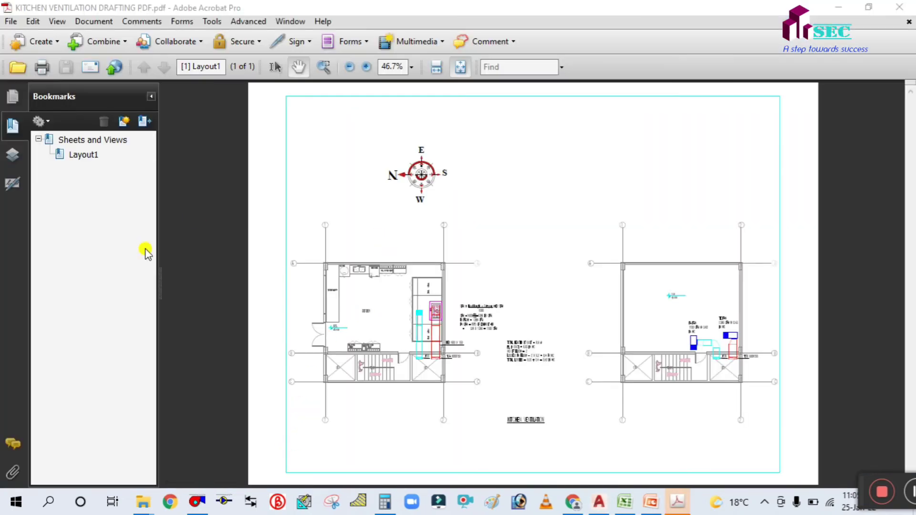
click(150, 96)
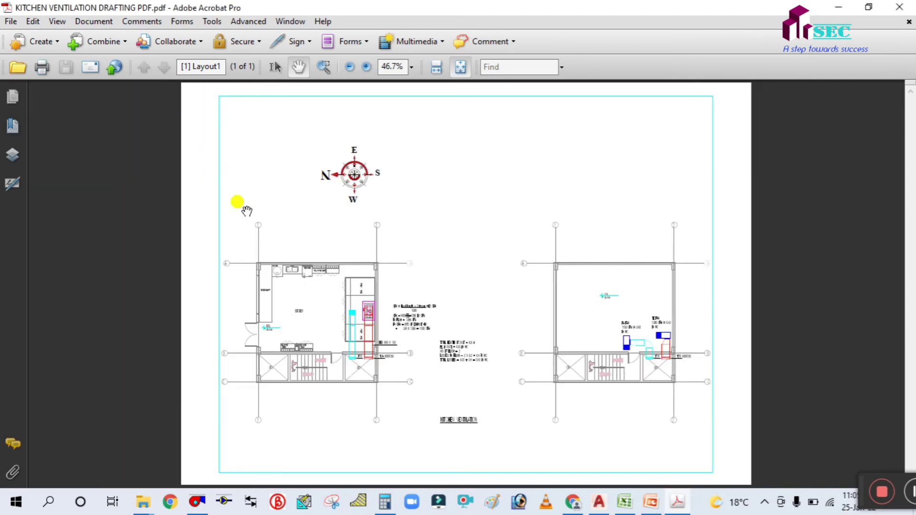
ctrl+scroll(323, 406, up, 5)
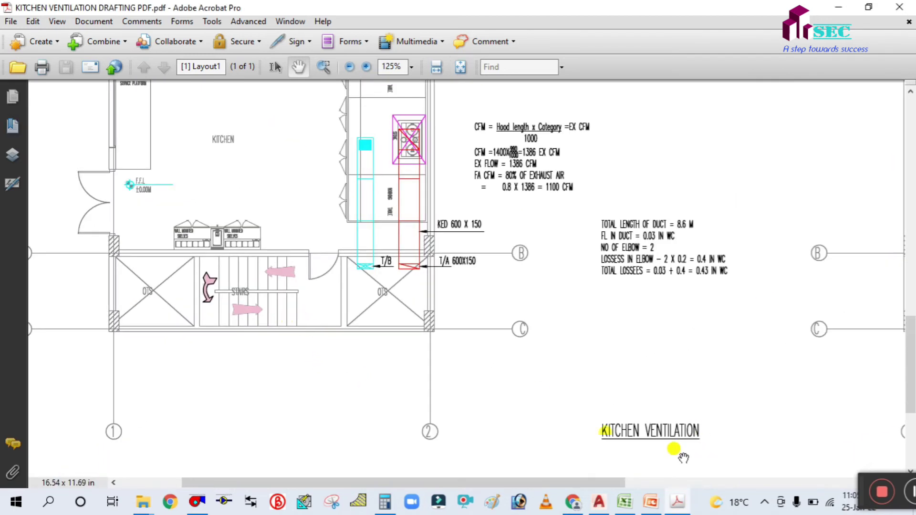
ctrl+scroll(649, 372, down, 2)
ctrl+scroll(468, 408, up, 2)
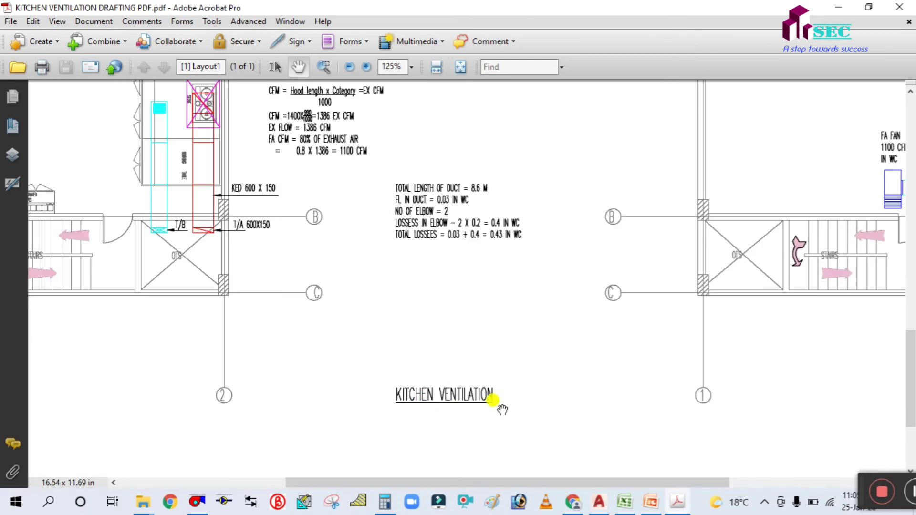
ctrl+scroll(498, 407, down, 2)
Step: Examine the airflow calculations, the kitchen duct labels and the FA and TE fan labels in the plotted PDF
ctrl+scroll(369, 214, up, 3)
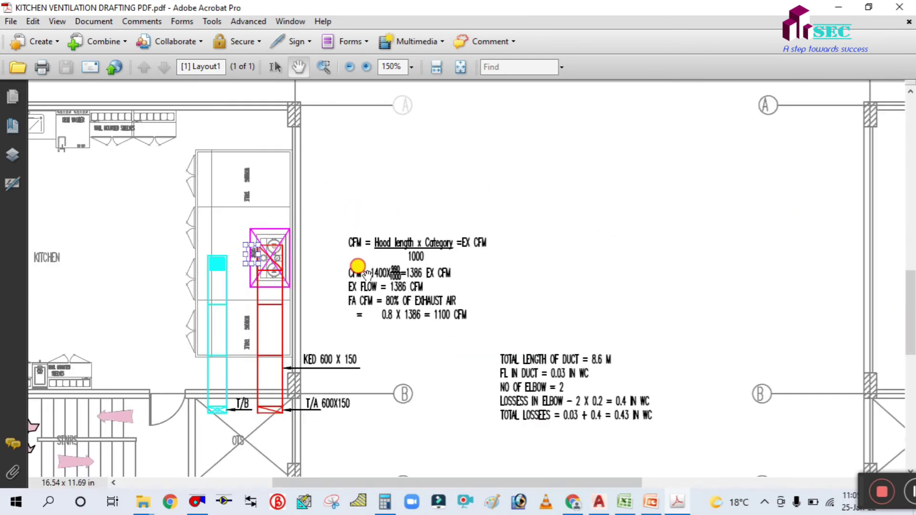
ctrl+scroll(323, 205, down, 2)
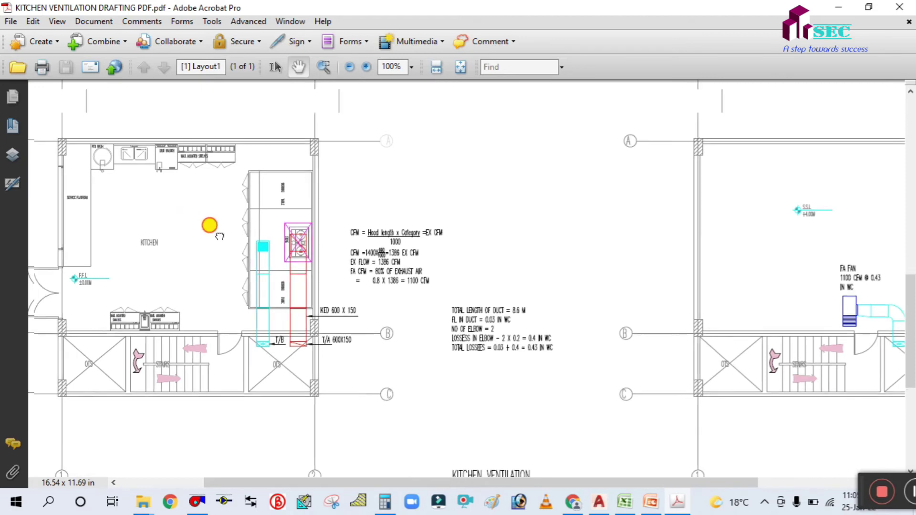
ctrl+scroll(358, 224, up, 1)
ctrl+scroll(388, 236, down, 3)
ctrl+scroll(643, 391, up, 4)
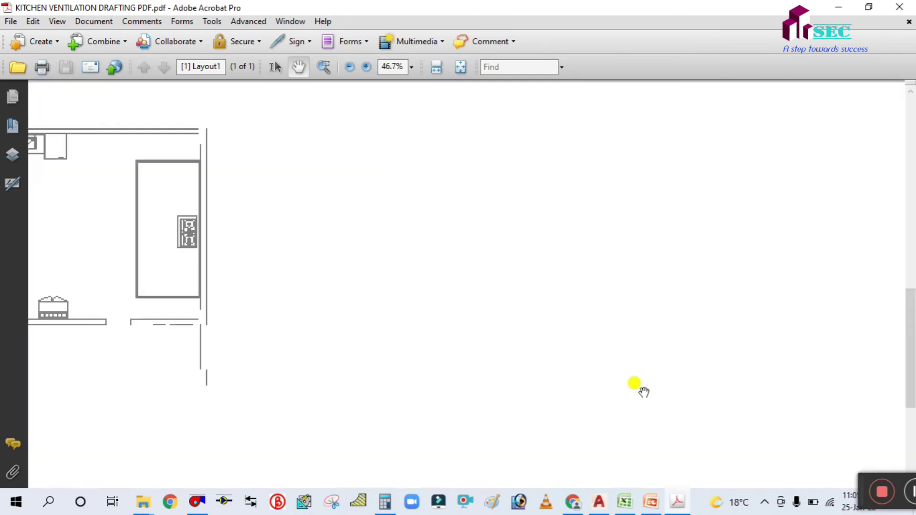
drag(640, 410, 361, 407)
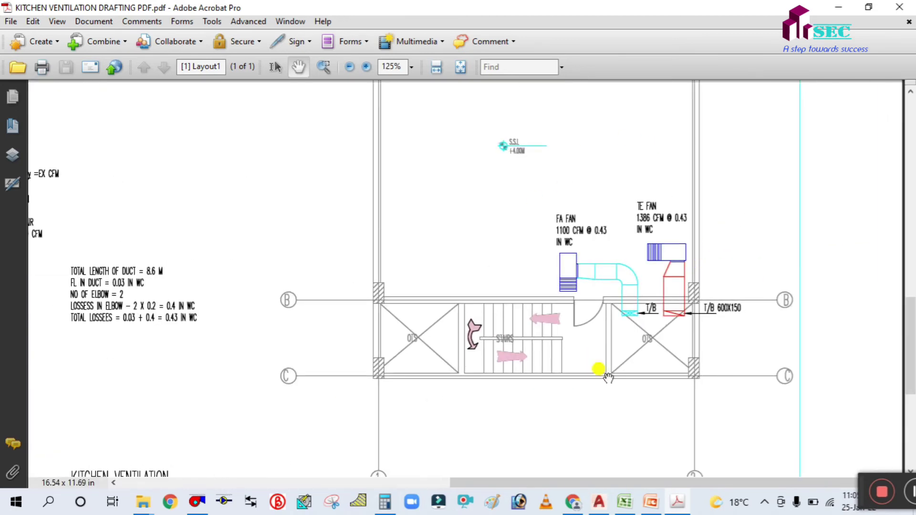
ctrl+scroll(711, 292, down, 1)
drag(220, 377, 422, 391)
ctrl+scroll(411, 365, down, 2)
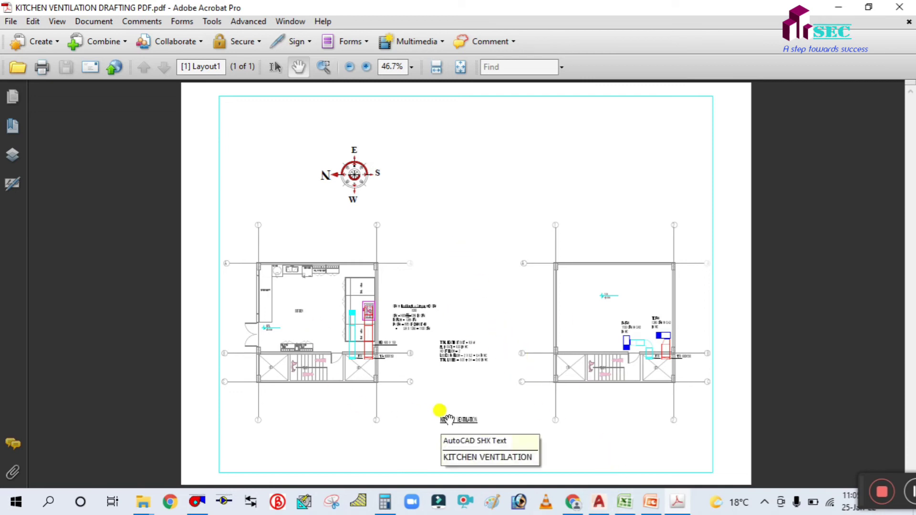
ctrl+scroll(441, 379, up, 2)
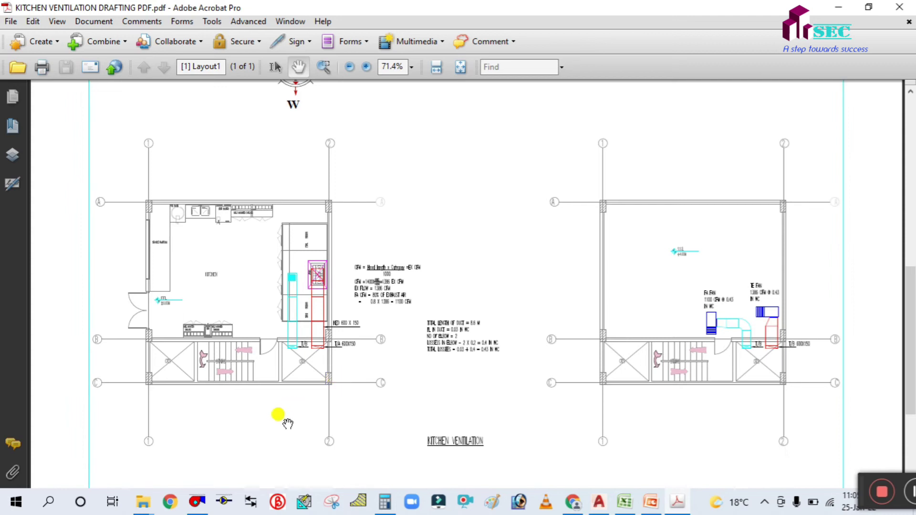
Step: Examine the kitchen floor plan up close in the plotted PDF, together with its duct layout and the duct loss calculations
ctrl+scroll(239, 406, up, 2)
ctrl+scroll(219, 396, up, 2)
ctrl+scroll(287, 415, up, 1)
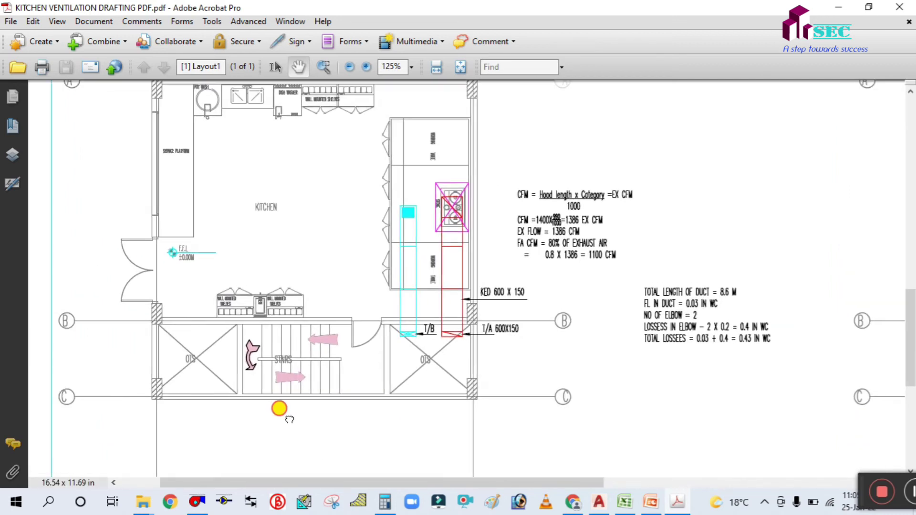
ctrl+scroll(289, 418, down, 1)
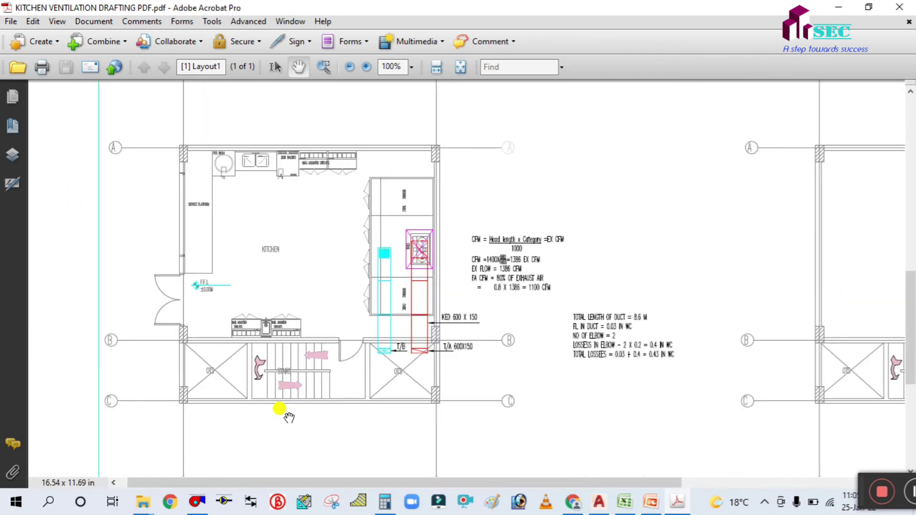
ctrl+scroll(289, 418, up, 1)
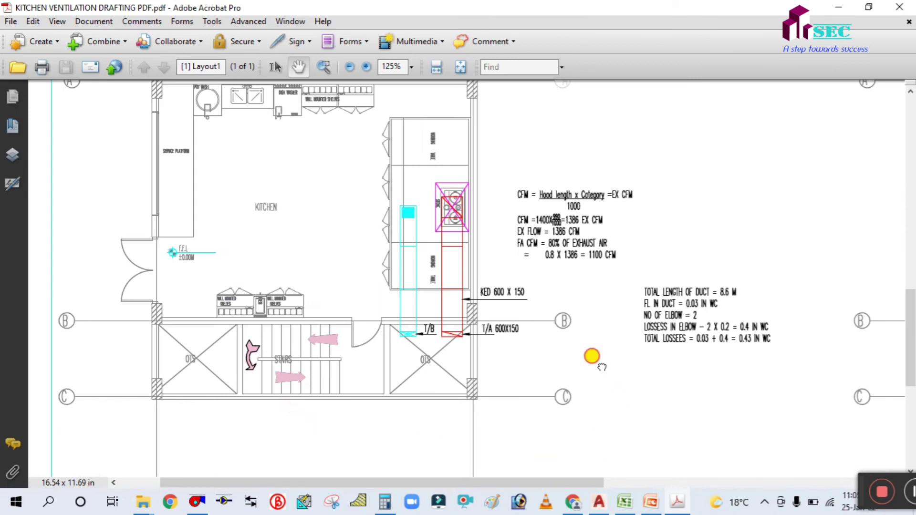
drag(602, 367, 598, 400)
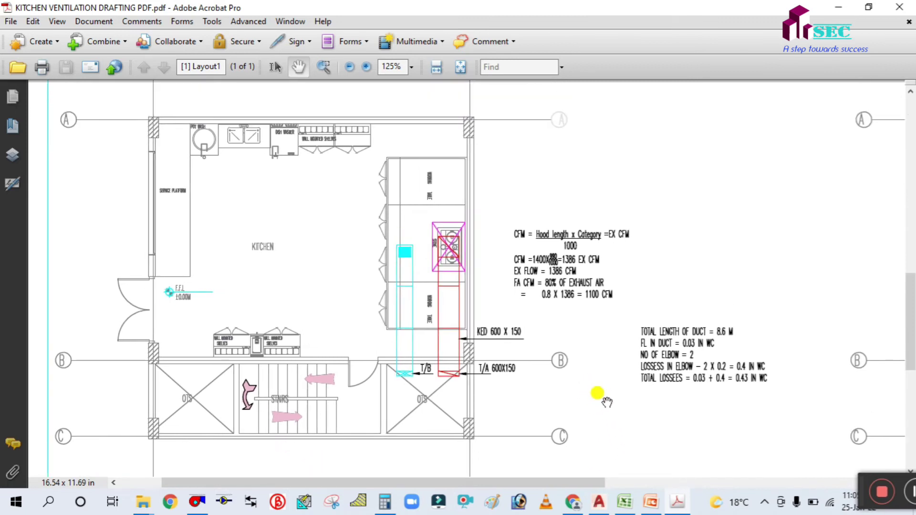
drag(860, 483, 737, 471)
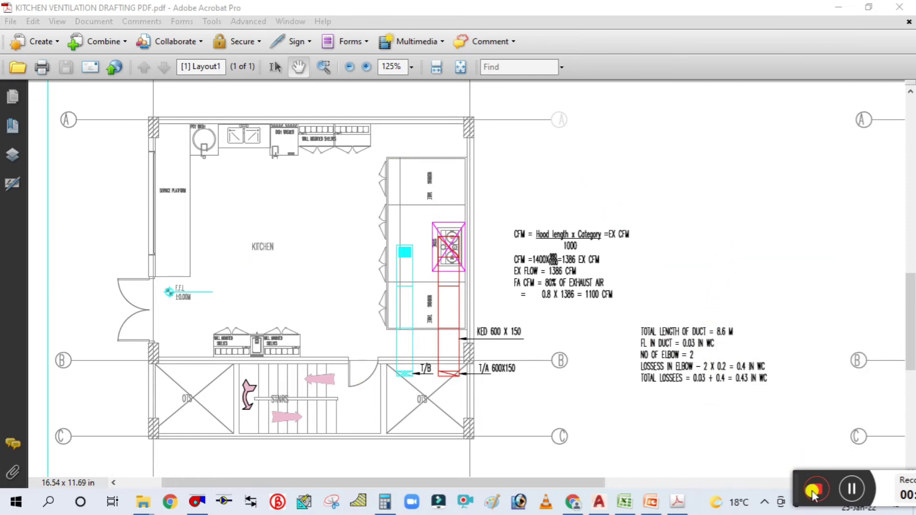
click(814, 496)
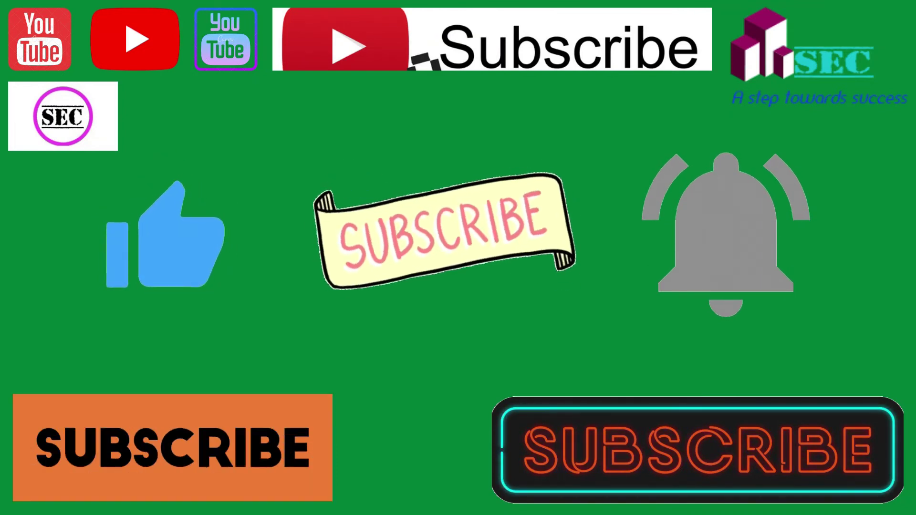